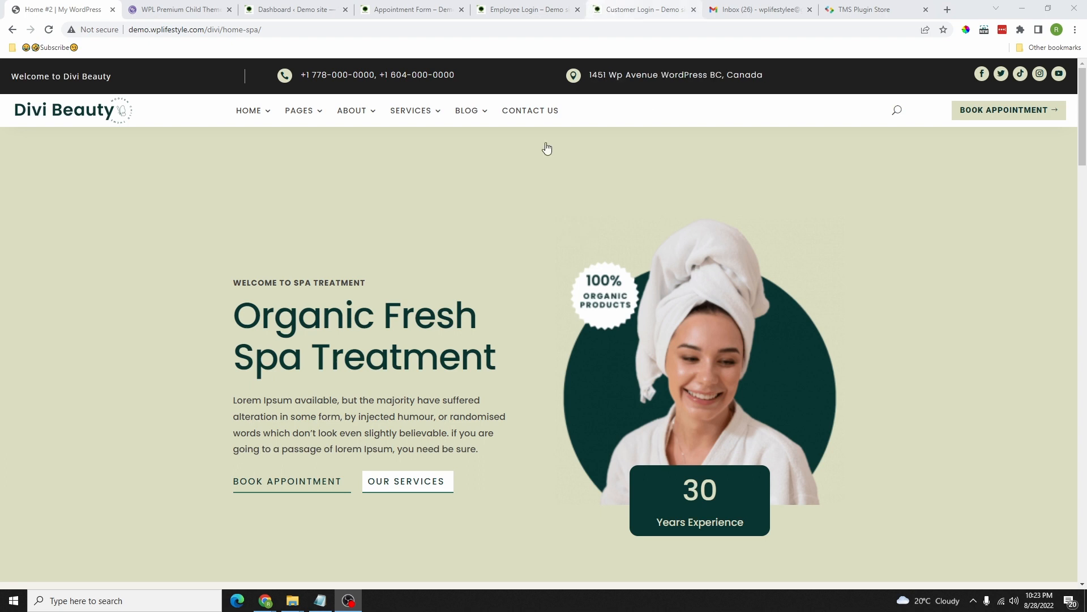
Step: Browse the Home #2 spa page top to bottom and back, then open DevTools with F12
scroll(470, 180, down, 4)
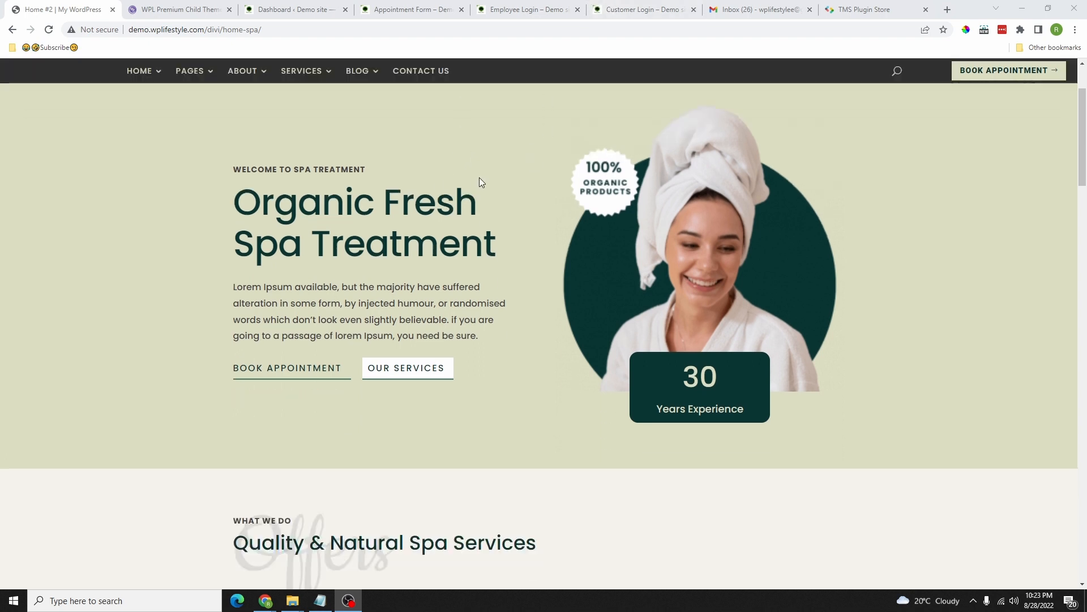
scroll(685, 278, up, 4)
scroll(689, 329, down, 7)
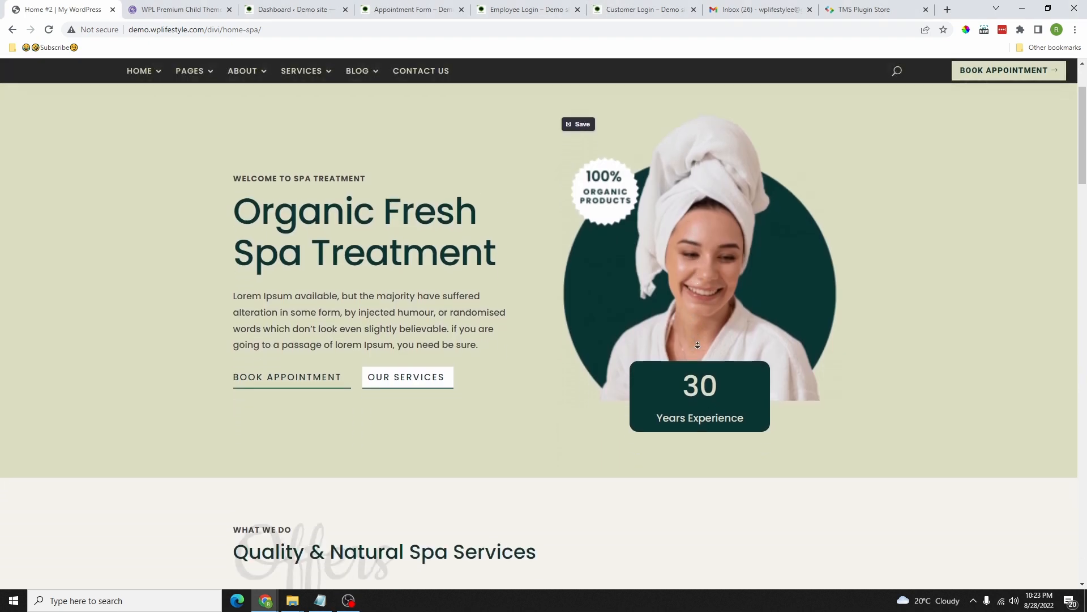
scroll(701, 348, down, 10)
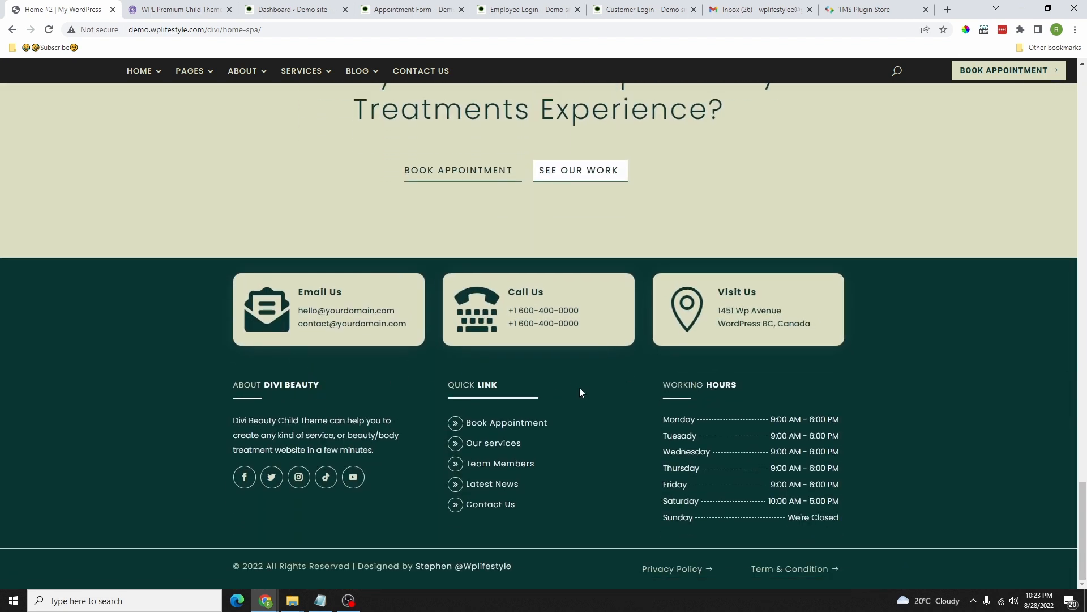
drag(1082, 533, 1083, 119)
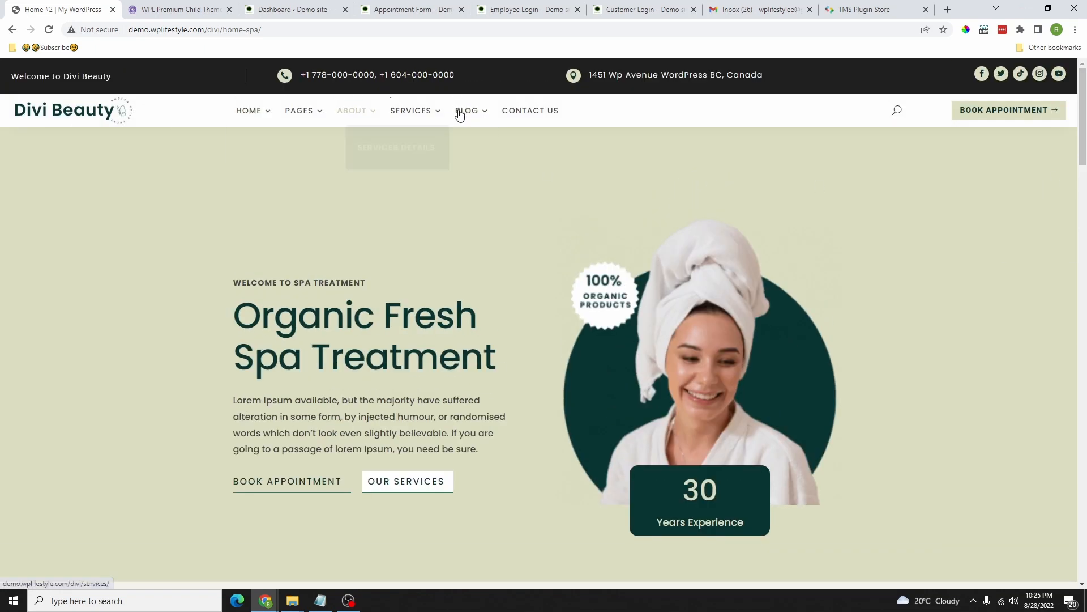
scroll(453, 170, down, 10)
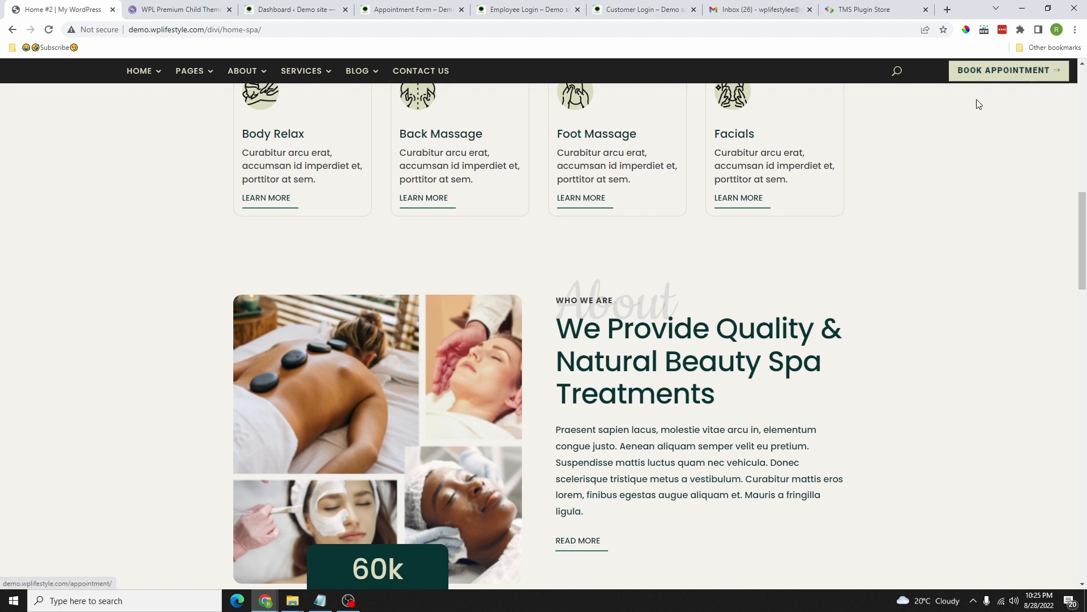
scroll(903, 186, up, 10)
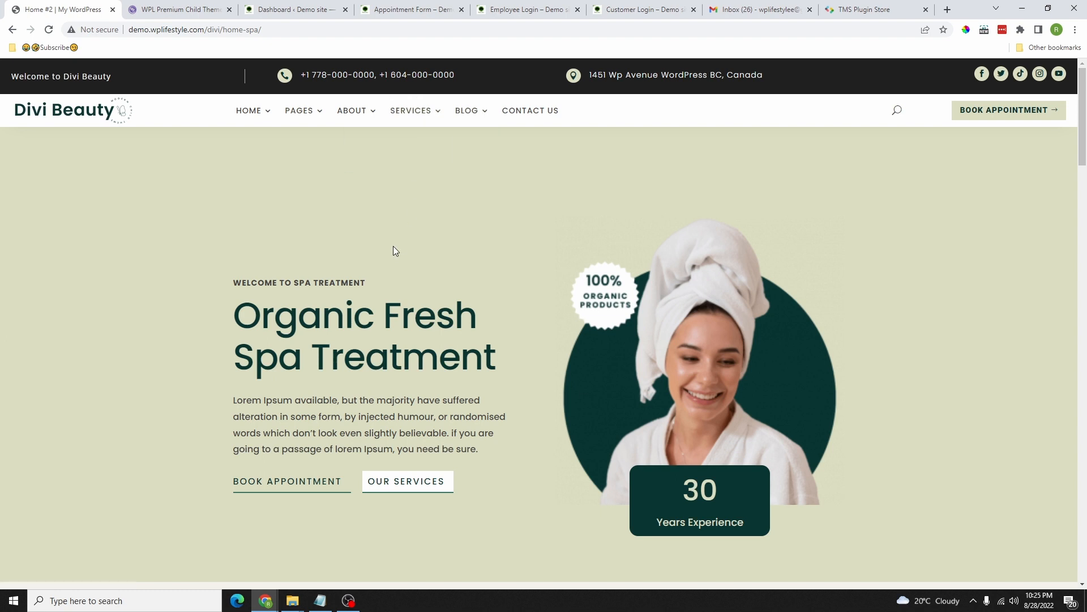
key(F12)
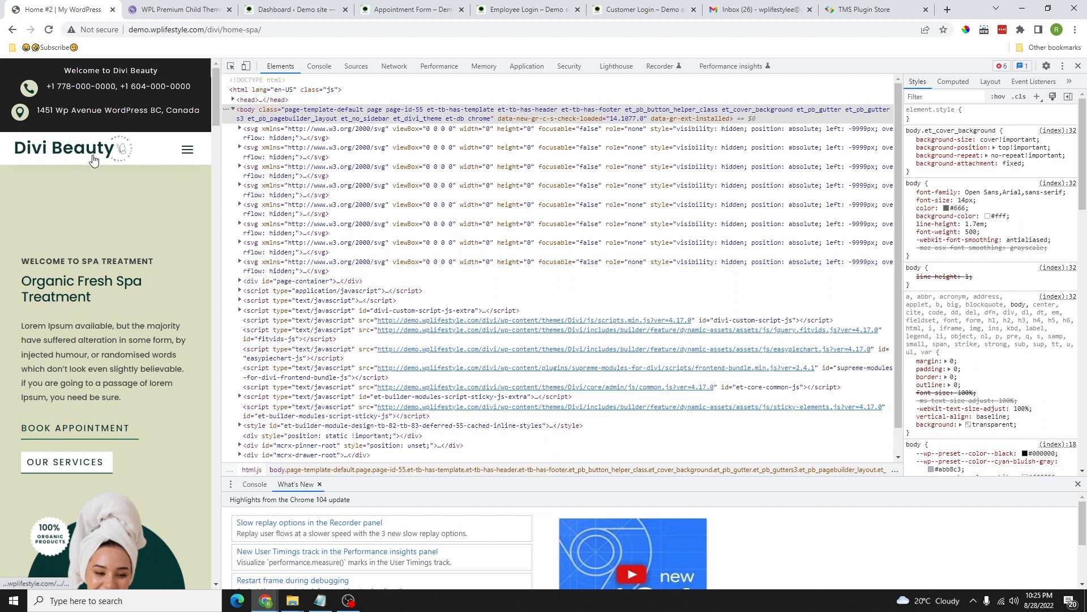
Step: Open and scroll the mobile hamburger menu, close it, then close DevTools
click(188, 153)
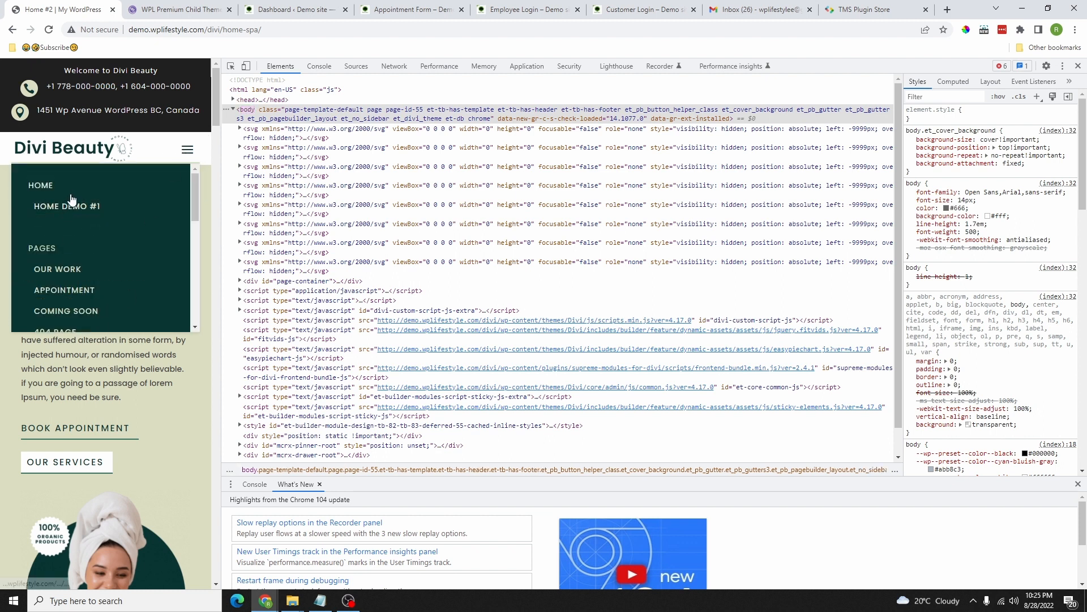
scroll(80, 285, down, 2)
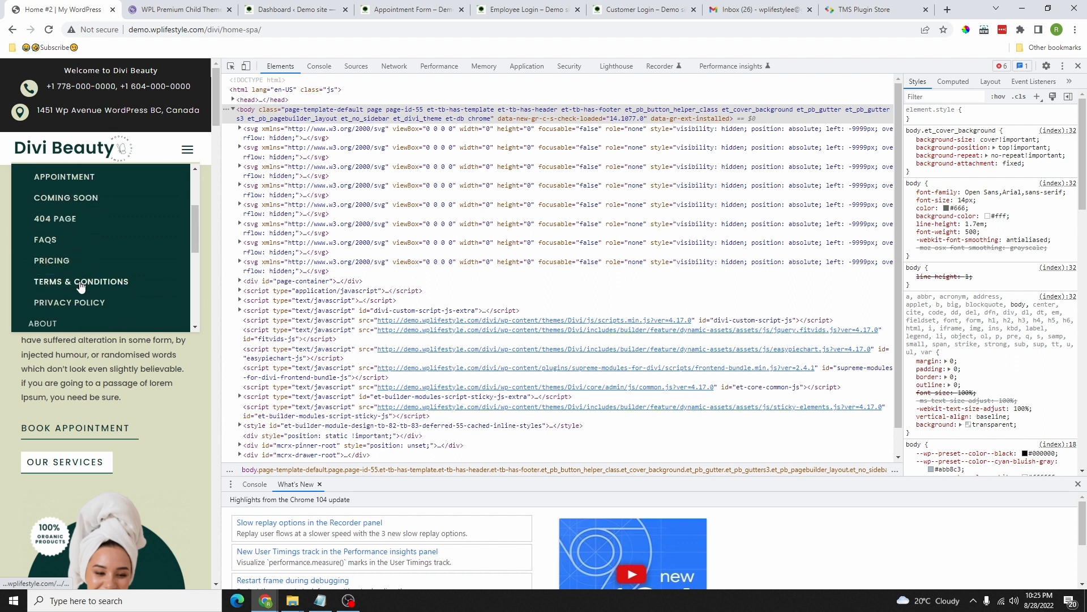
click(202, 339)
drag(217, 135, 209, 408)
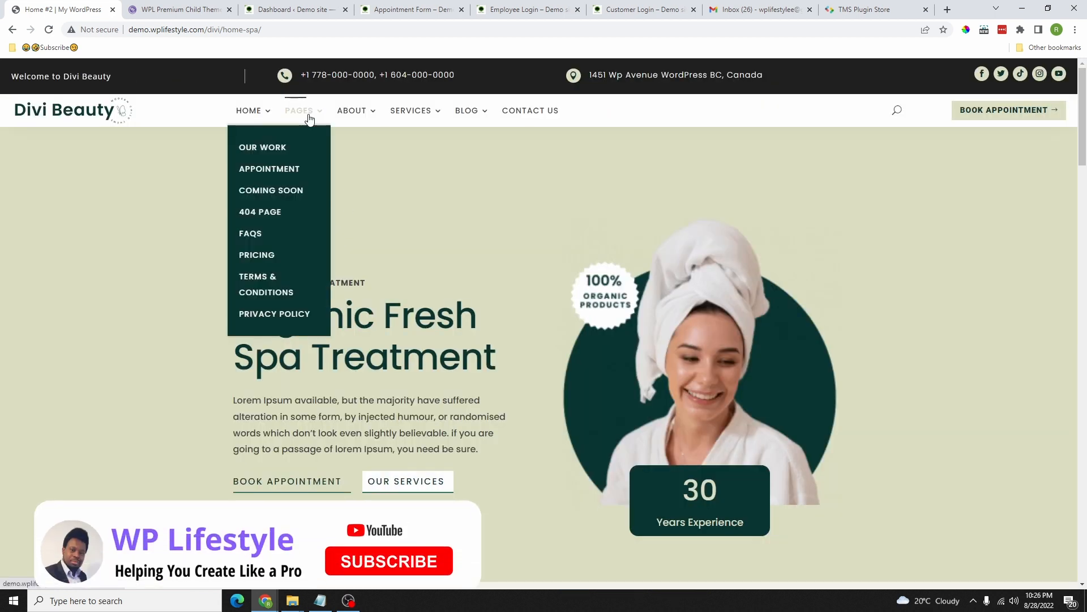
Step: Open HOME DEMO #2 from the HOME menu and scroll through it
mouse_move(250, 109)
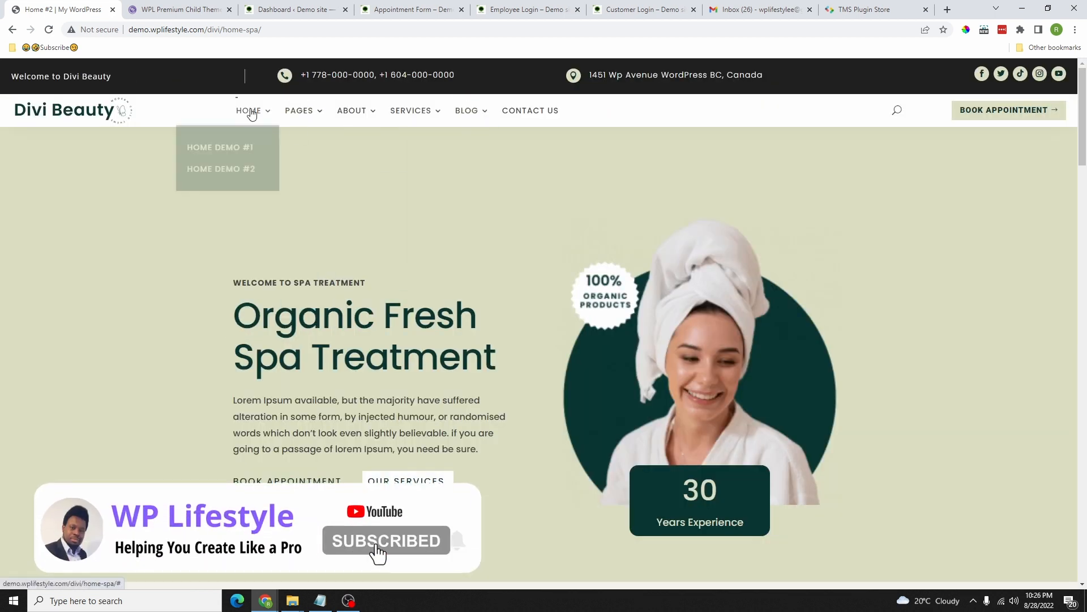
click(241, 169)
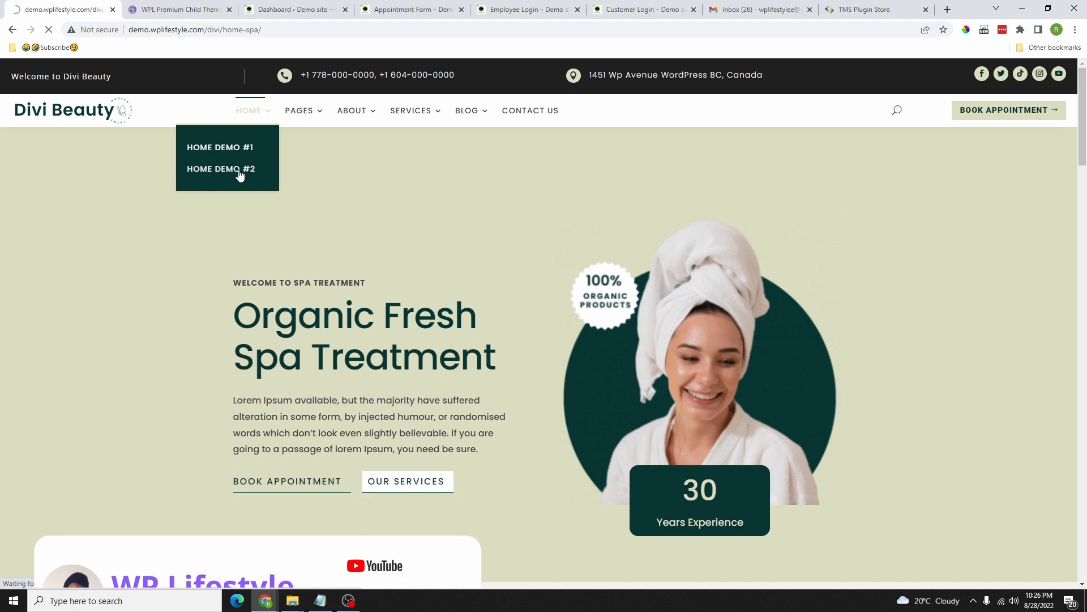
scroll(626, 294, down, 8)
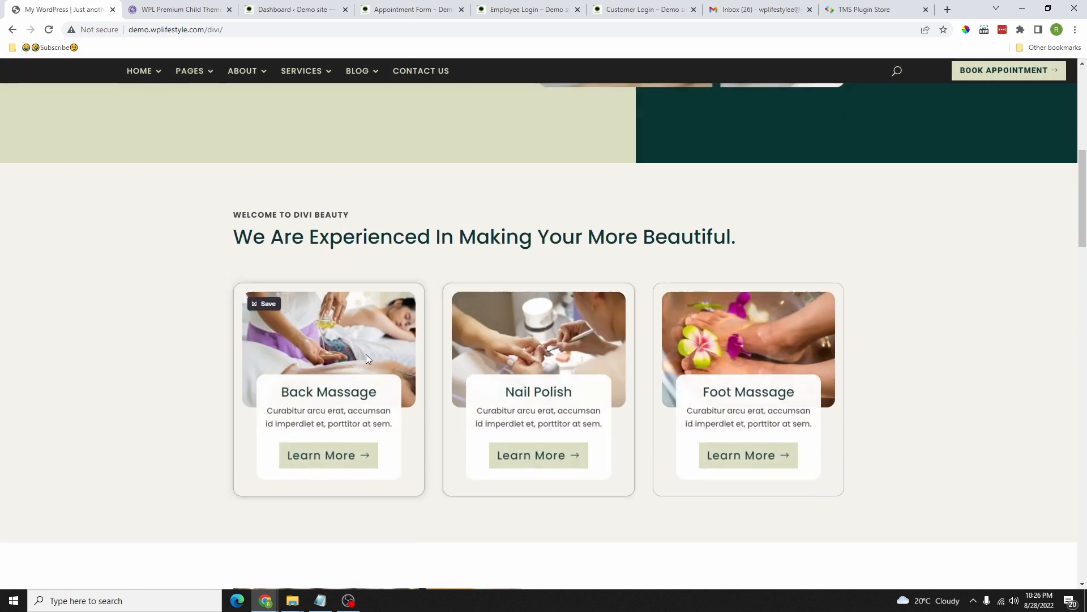
scroll(593, 362, down, 8)
scroll(640, 370, up, 15)
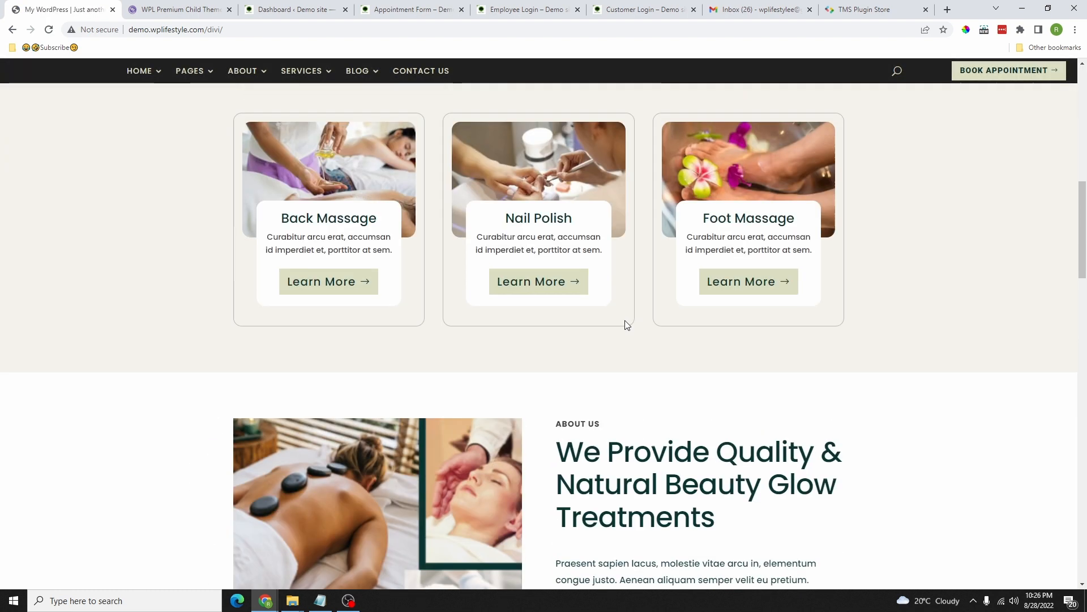
Step: Visit the 404 PAGE from PAGES, then go to the Appointment page
mouse_move(298, 110)
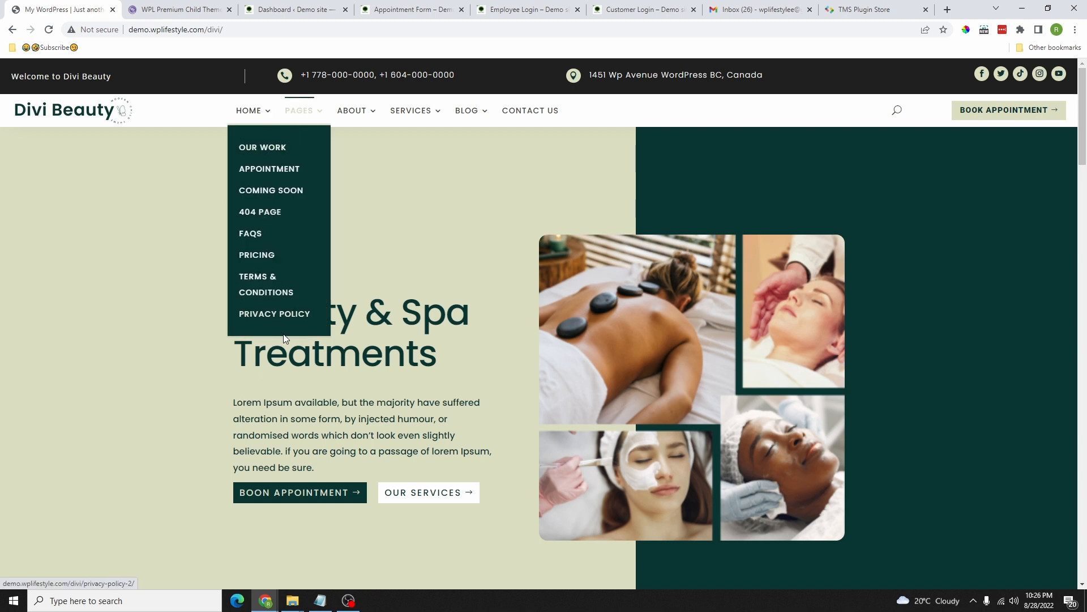
click(274, 212)
scroll(679, 426, down, 5)
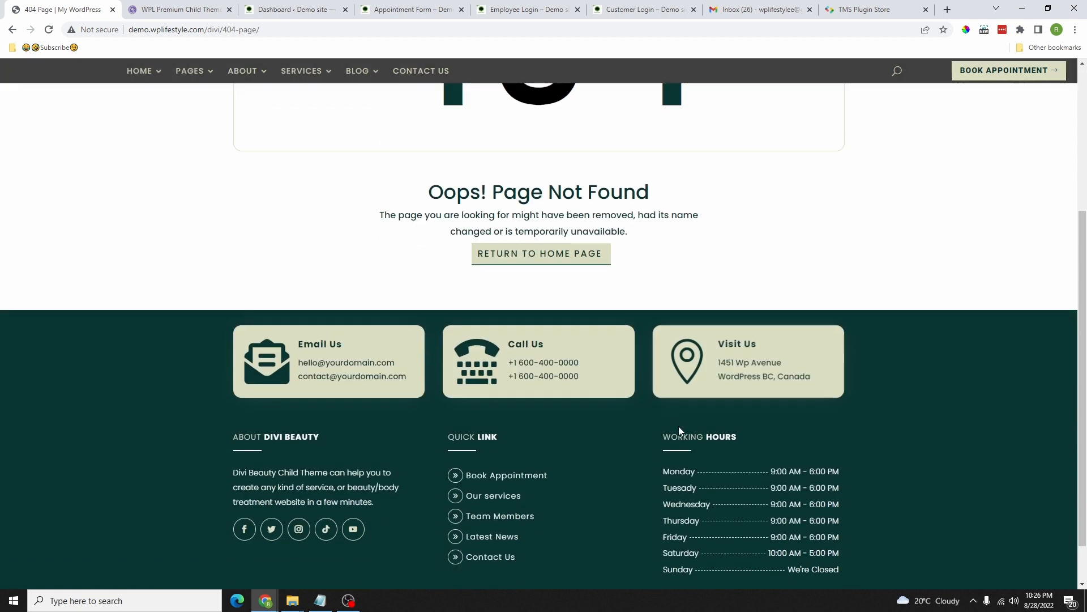
scroll(679, 426, up, 5)
mouse_move(311, 111)
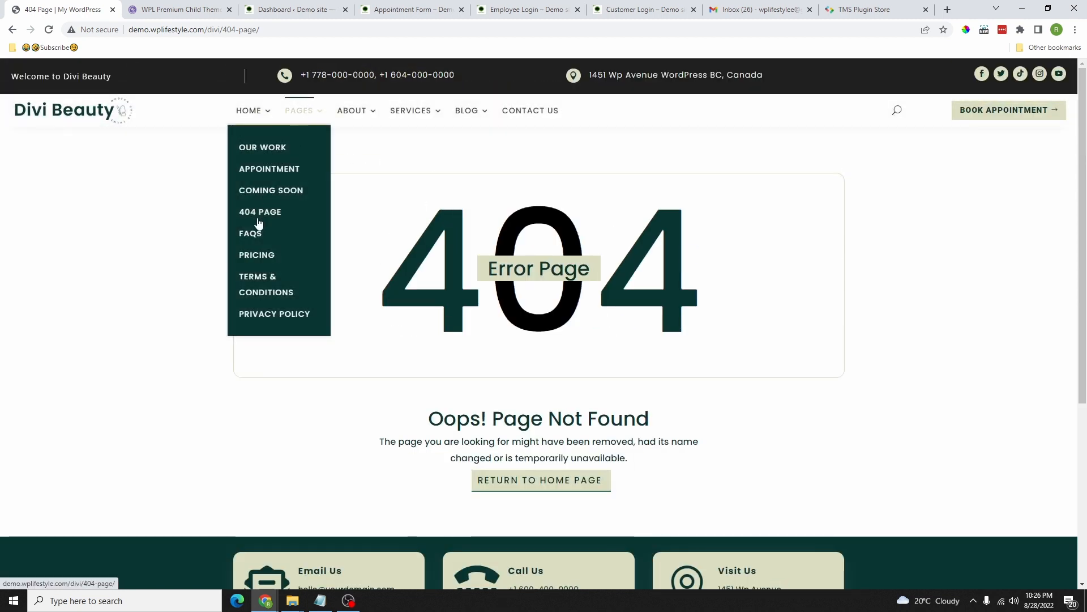
click(277, 170)
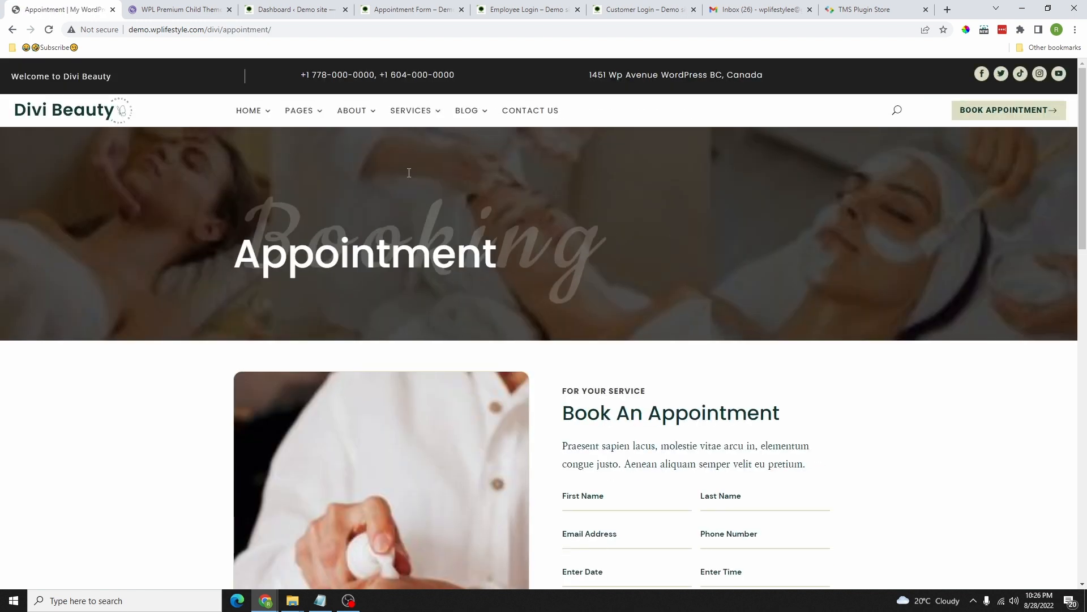
Step: Scroll to the booking form and open the Select A Service and How many people dropdowns
scroll(733, 257, down, 3)
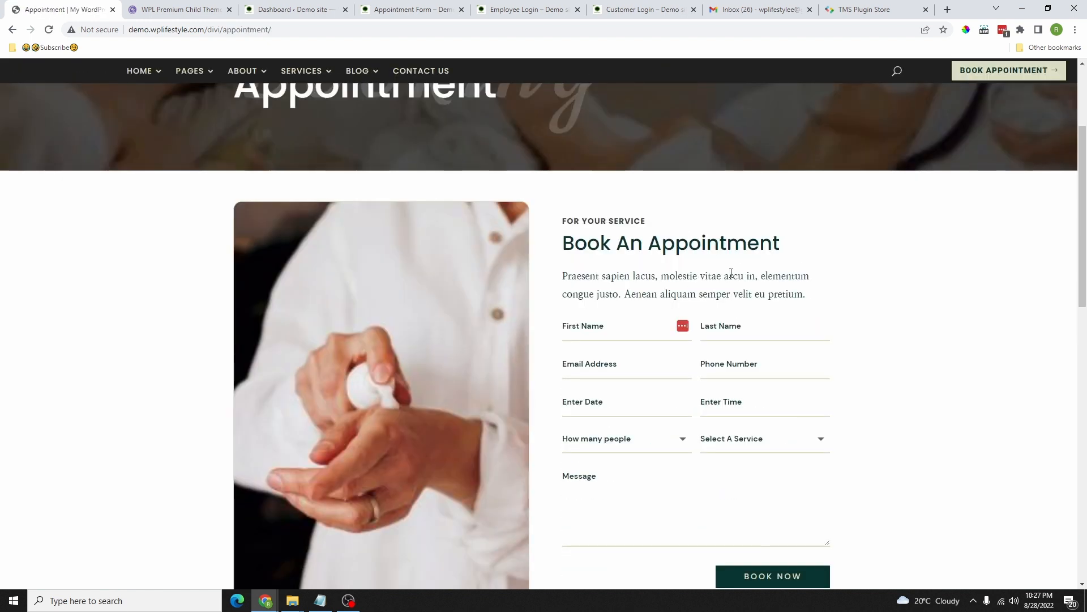
scroll(749, 321, down, 1)
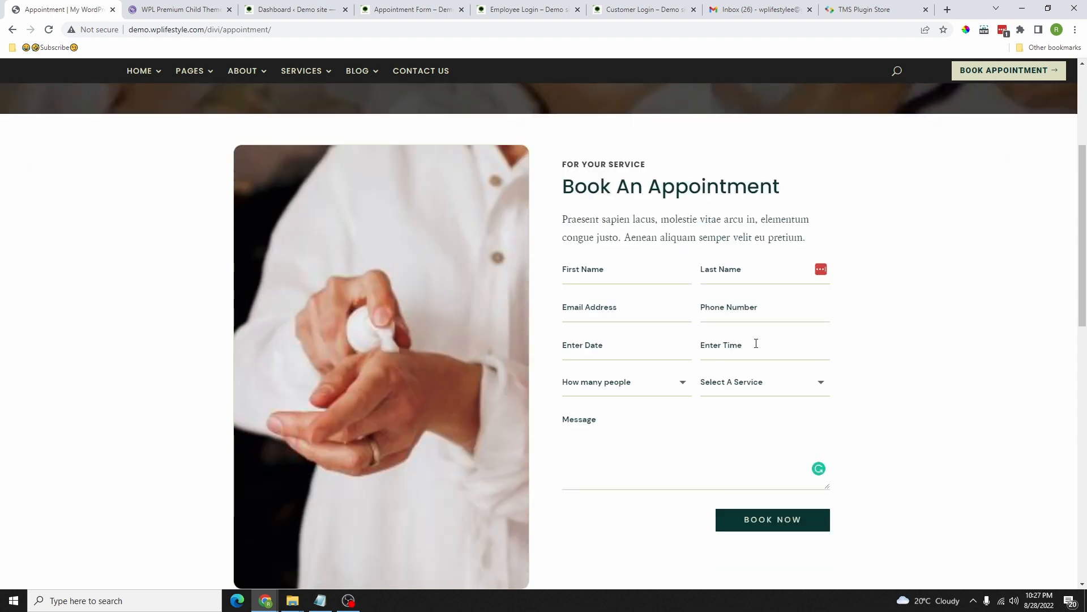
click(761, 391)
scroll(761, 391, down, 3)
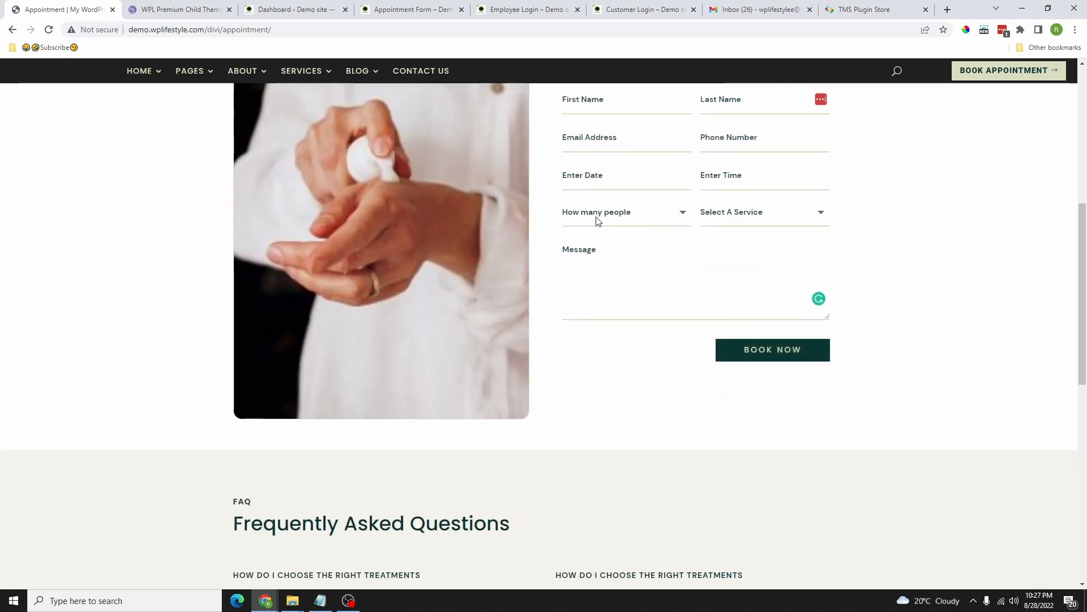
click(624, 208)
click(762, 259)
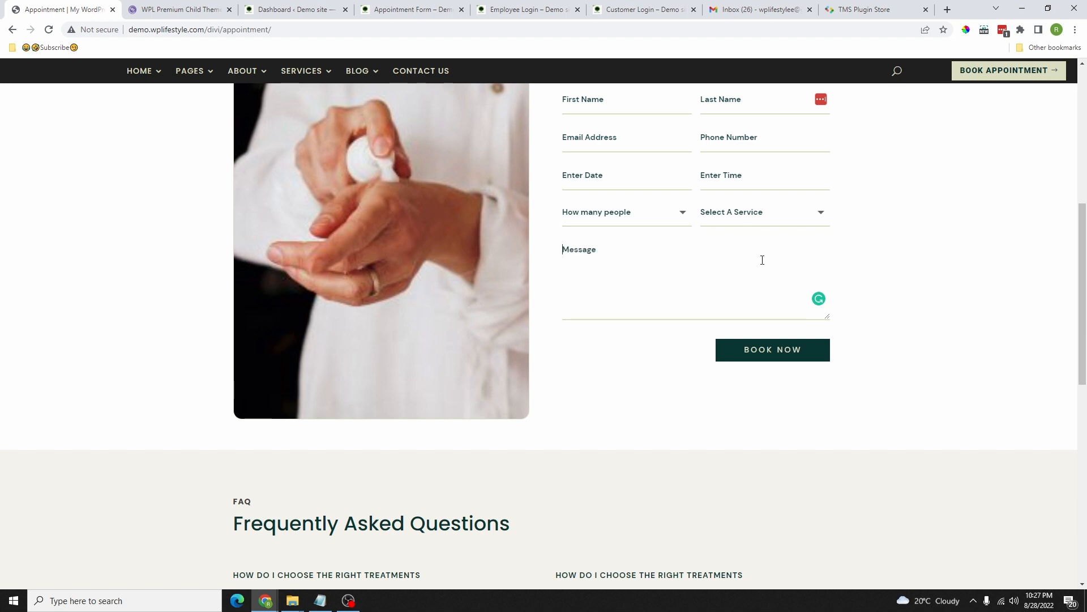
Step: Scroll back to the top and go to the blog grid page
scroll(721, 259, up, 2)
scroll(720, 259, up, 4)
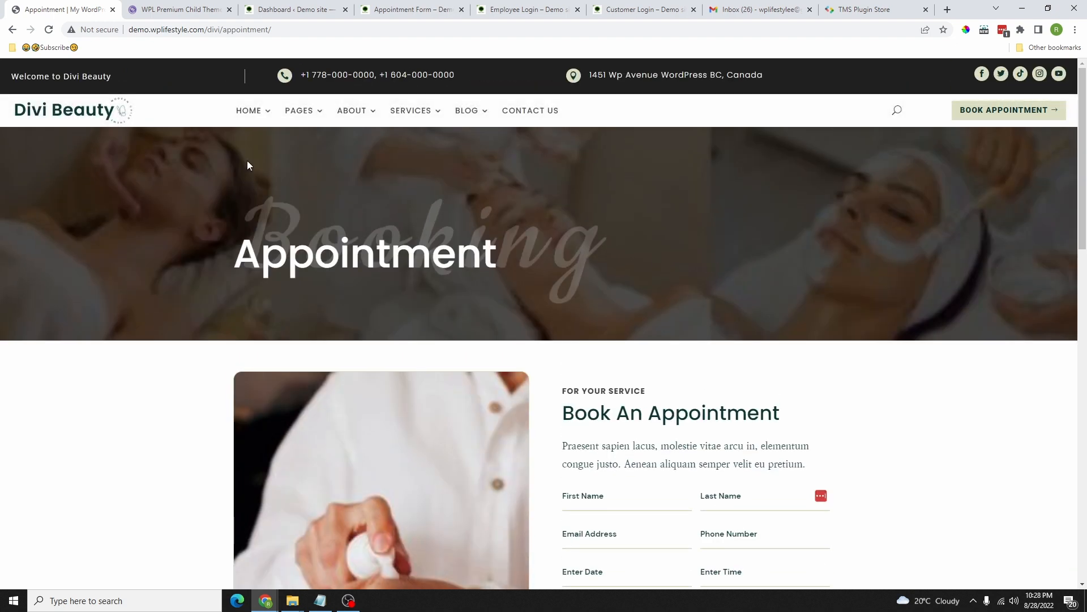
mouse_move(492, 126)
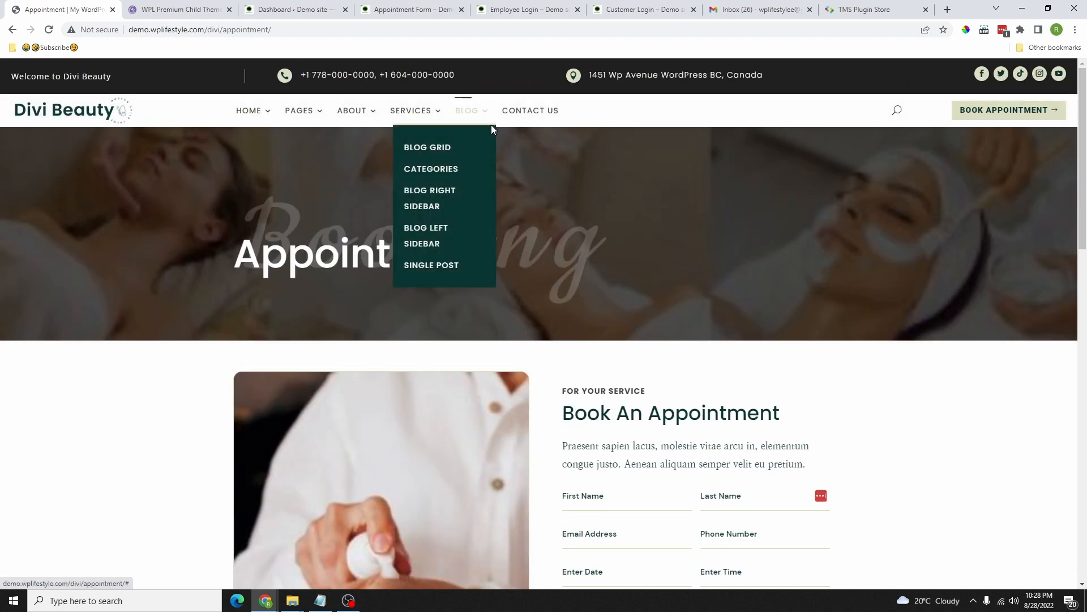
click(436, 150)
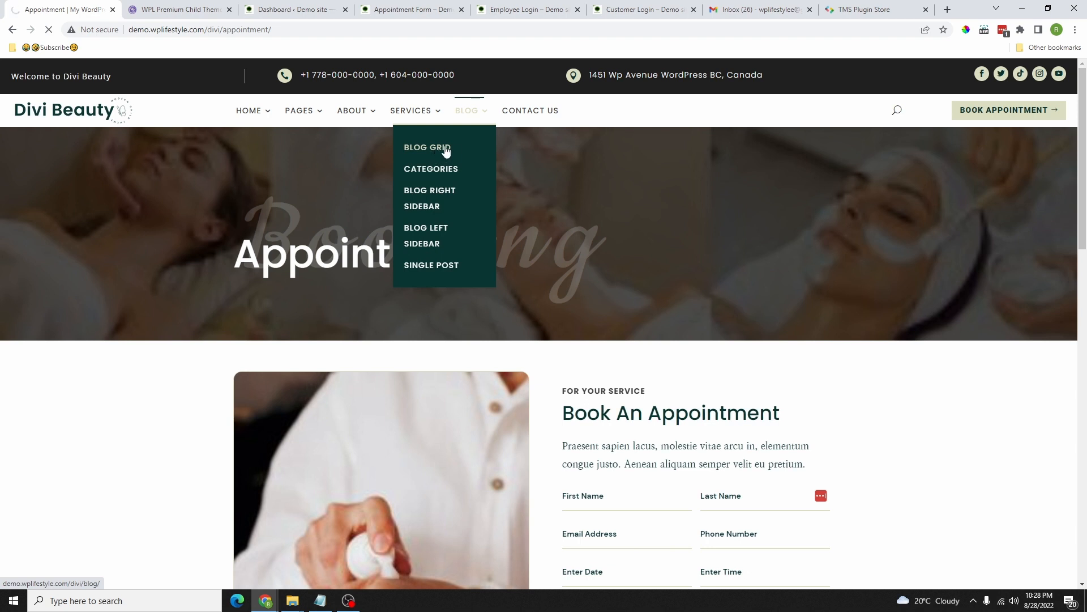
Step: Scroll the blog grid page, then go to the Contact Us page
scroll(513, 272, down, 3)
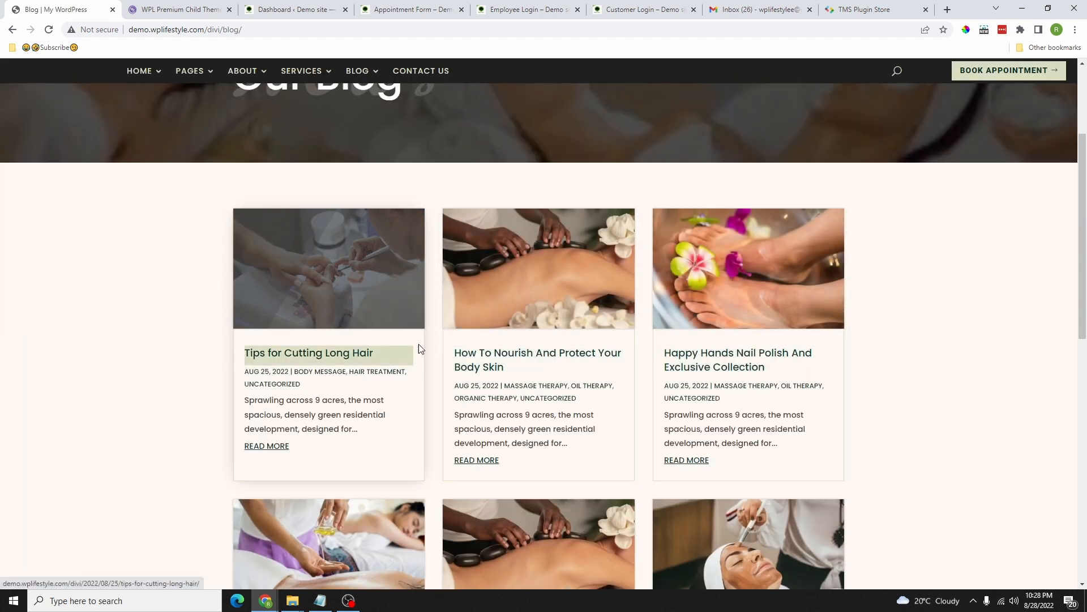
scroll(411, 178, up, 3)
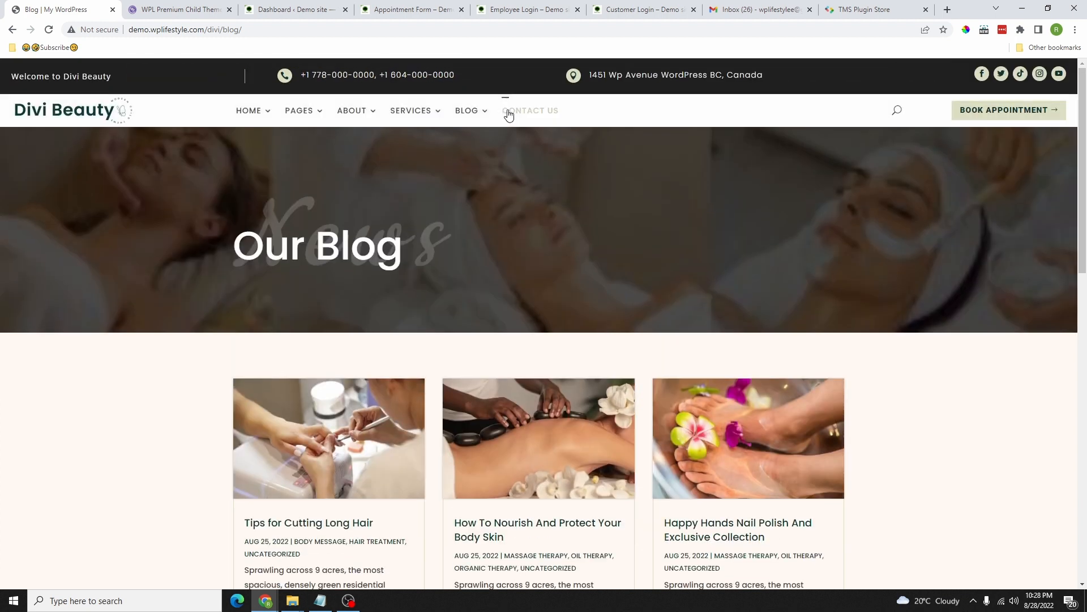
click(516, 110)
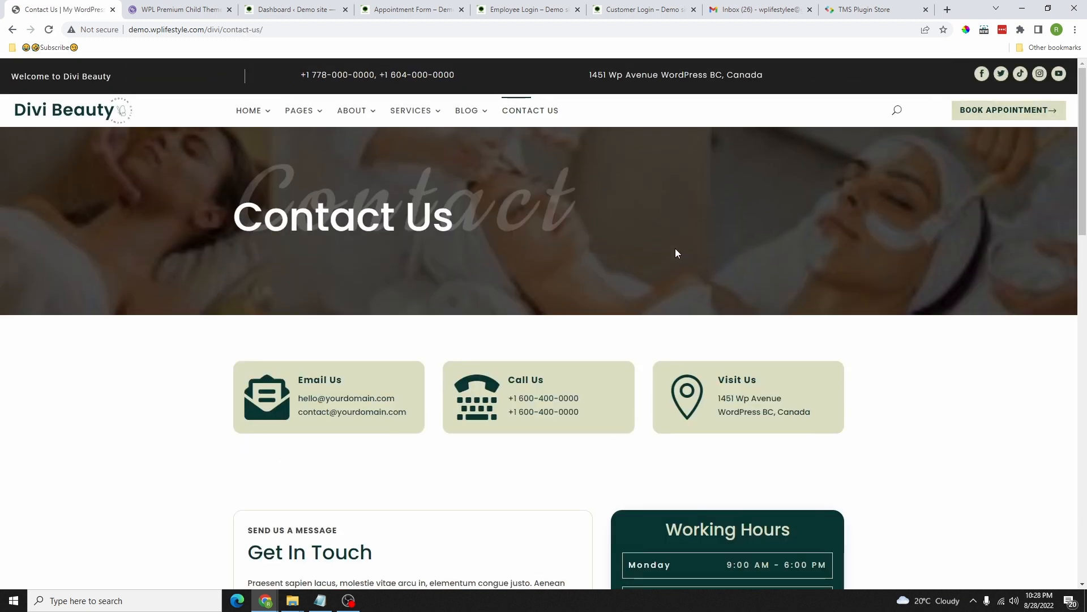
scroll(608, 288, down, 4)
scroll(487, 317, up, 5)
Step: Scroll through Contact Us, then switch to the Appointment Form tab with Ctrl+4
scroll(501, 218, down, 4)
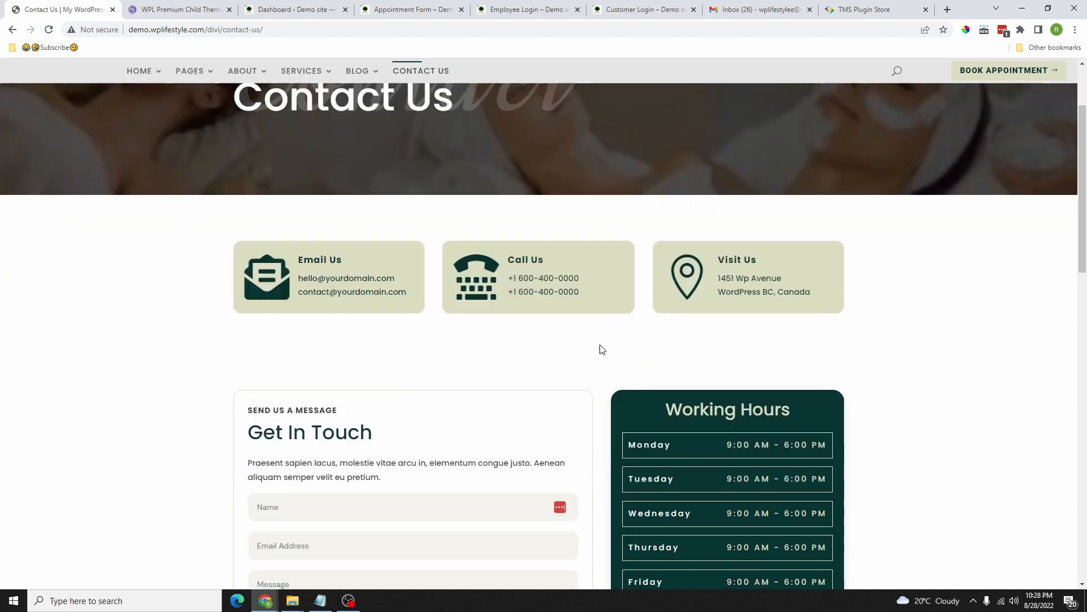
scroll(611, 222, down, 3)
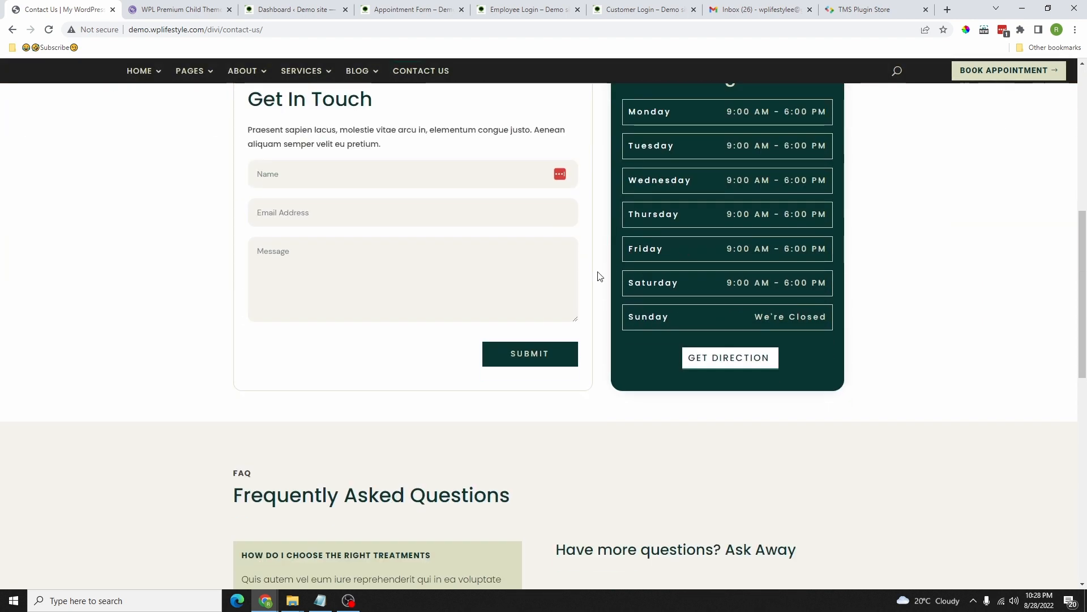
scroll(572, 233, up, 2)
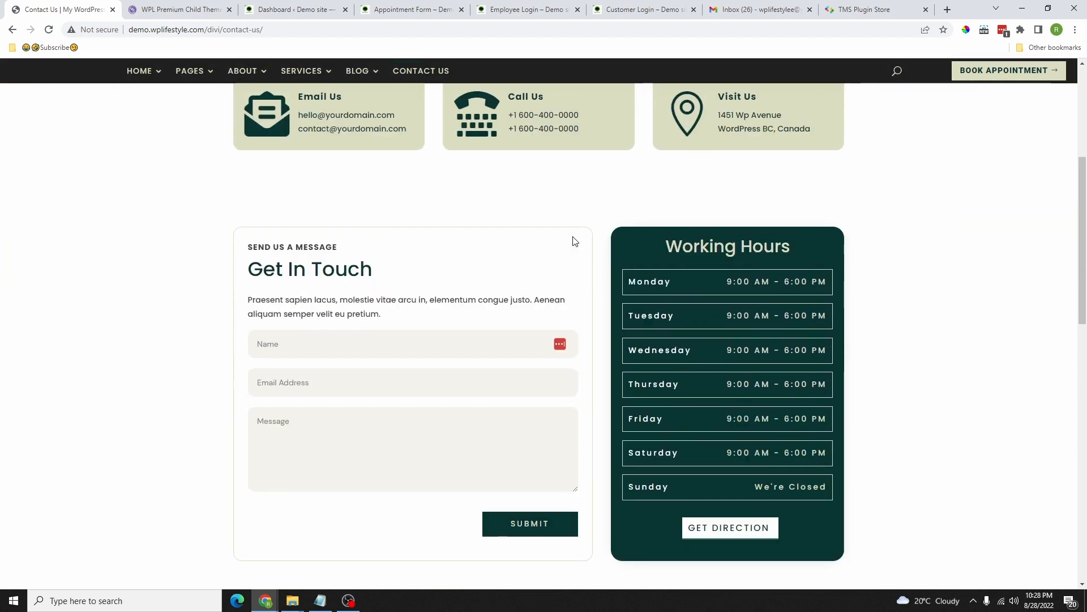
scroll(576, 239, up, 5)
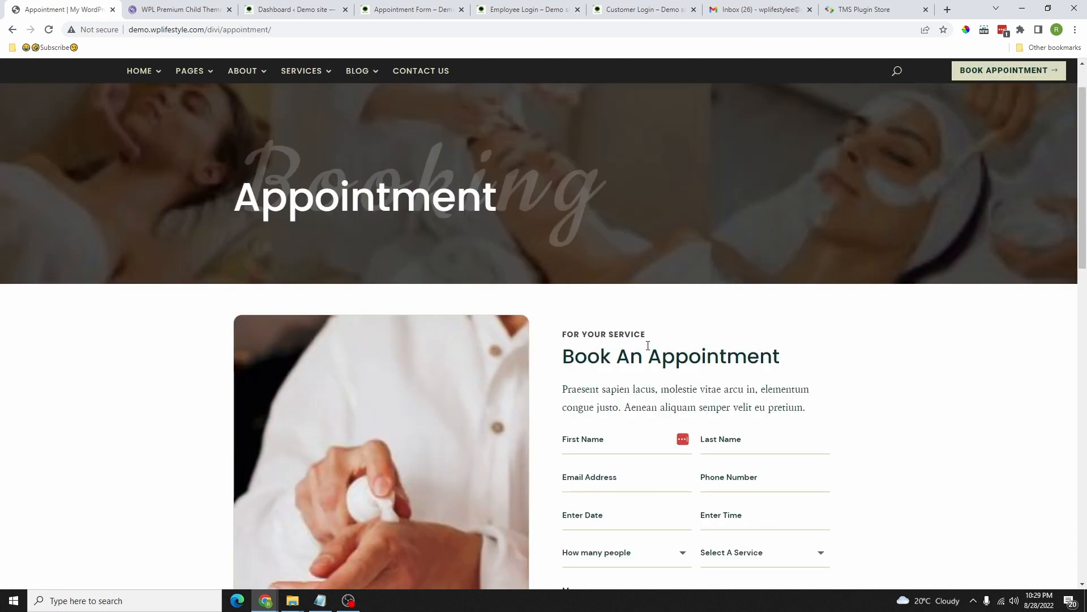
scroll(648, 346, down, 2)
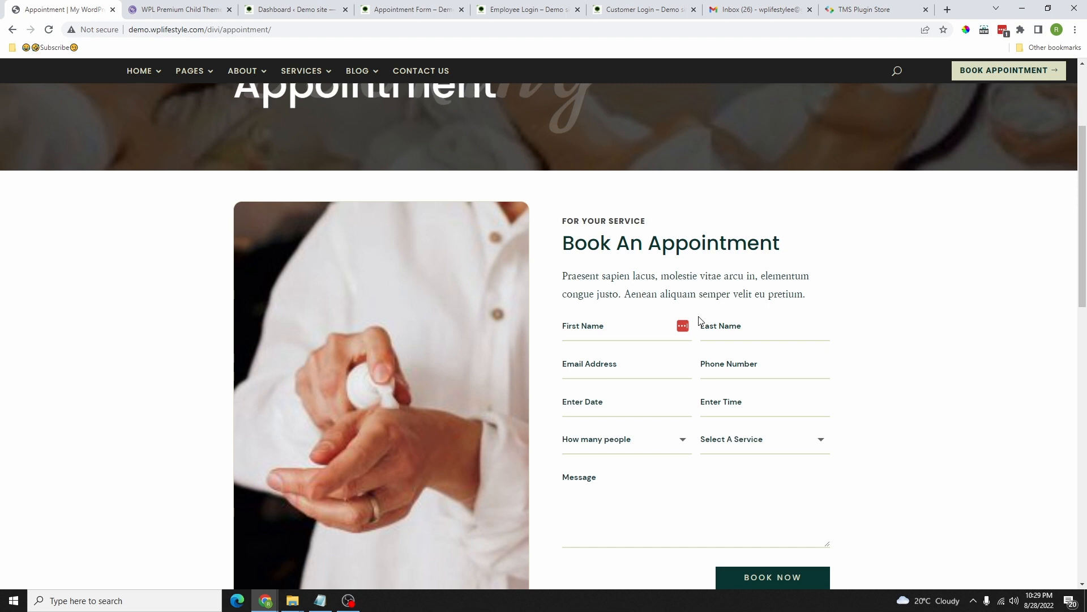
scroll(700, 322, up, 3)
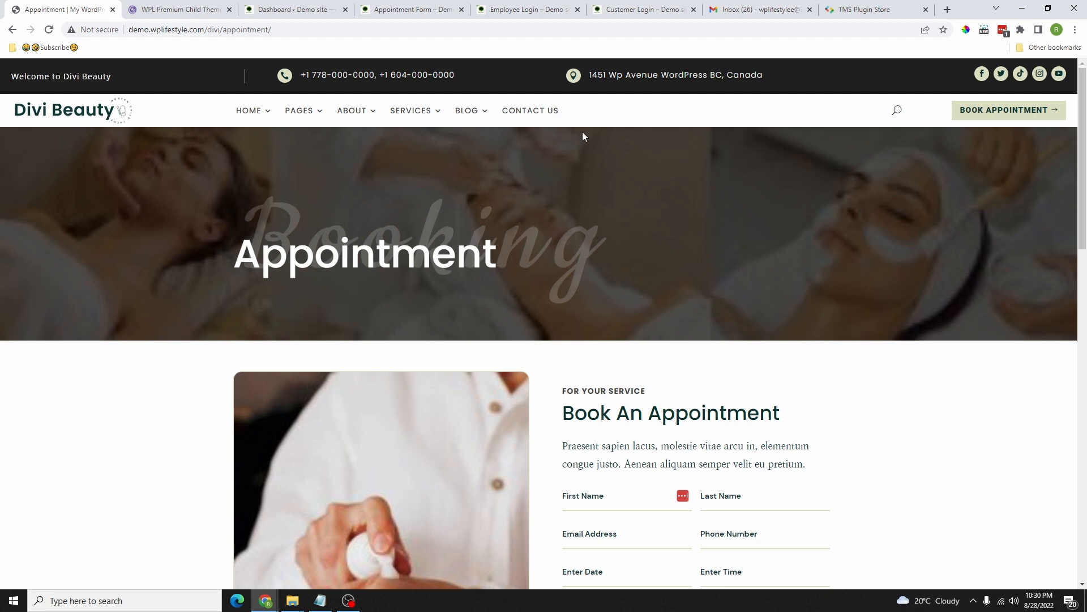
key(ctrl+4)
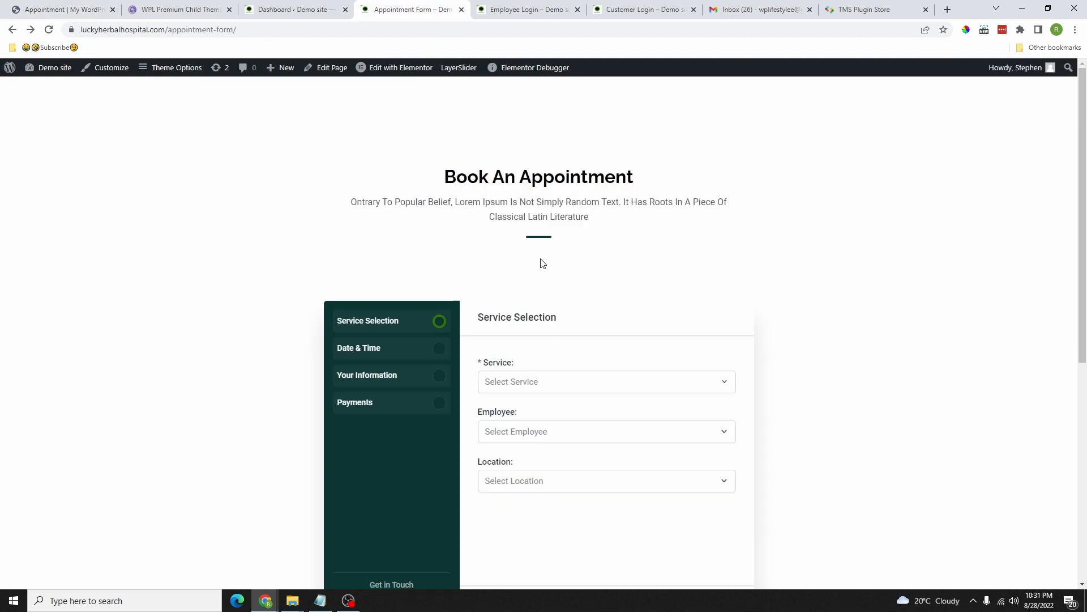
Step: Choose Physiotherapy, the second employee and Headquarters (Gomoa Branch), then continue
scroll(494, 346, down, 1)
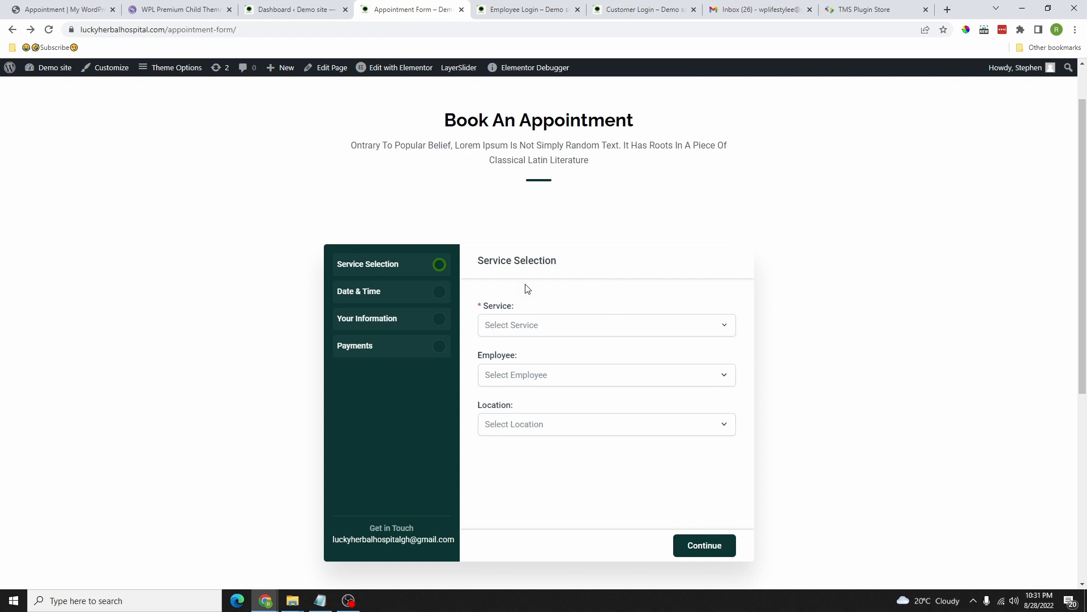
click(589, 325)
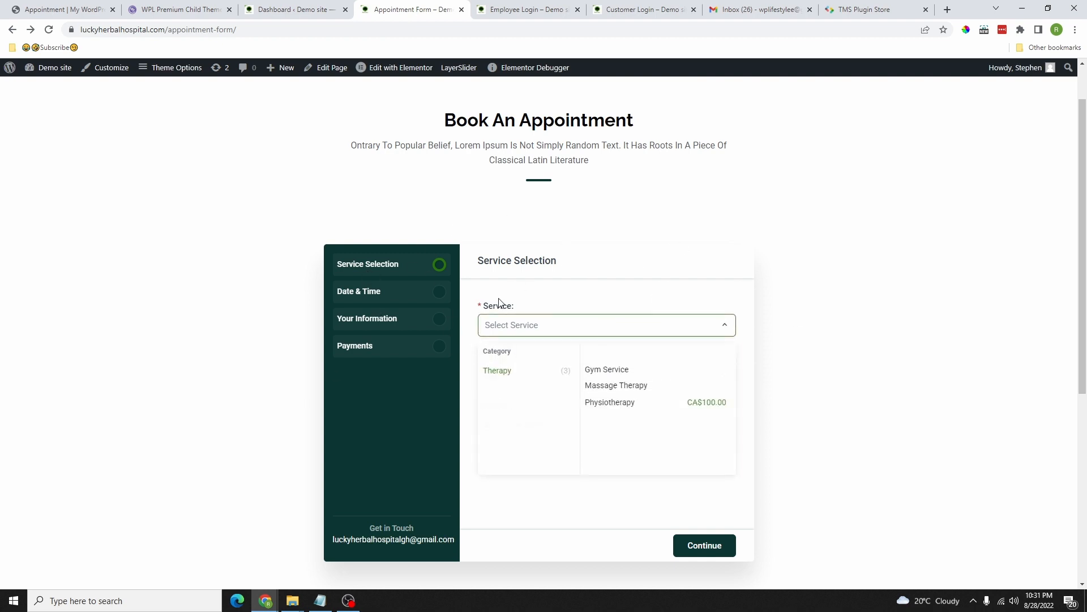
click(650, 408)
click(571, 381)
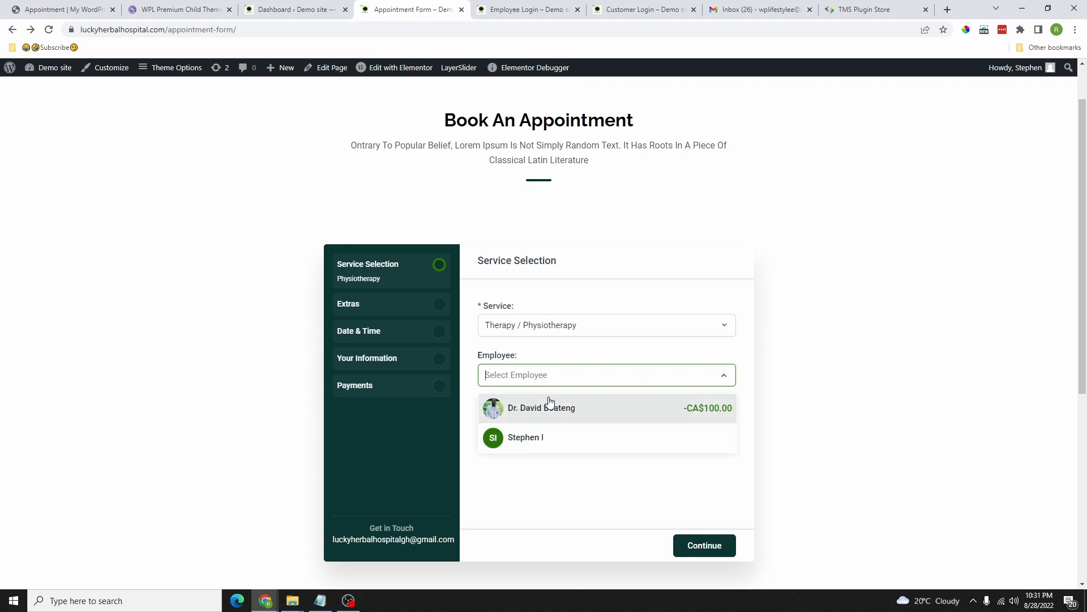
click(549, 444)
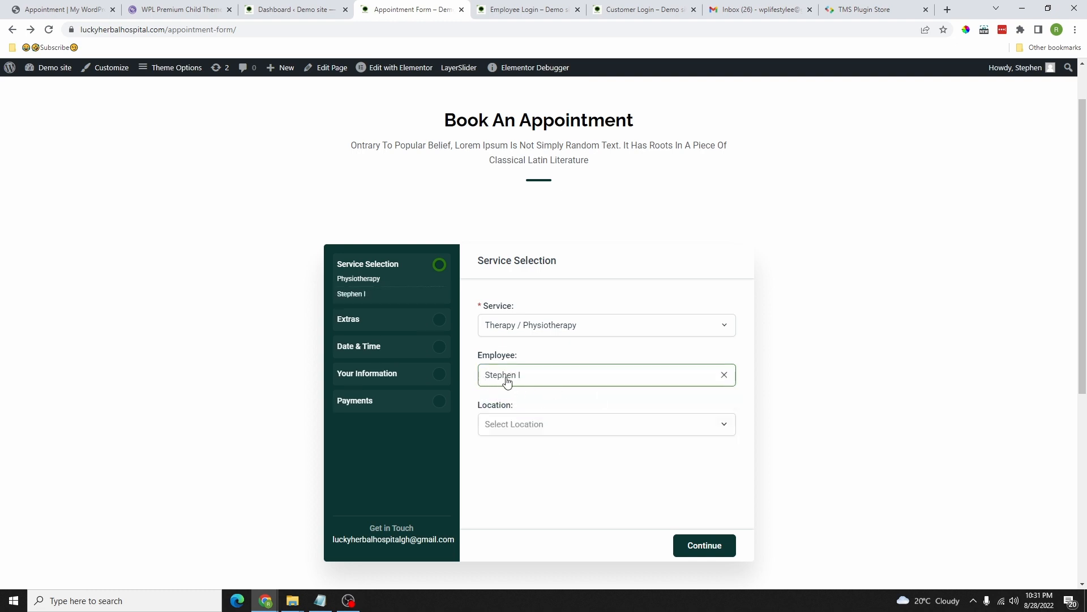
click(553, 431)
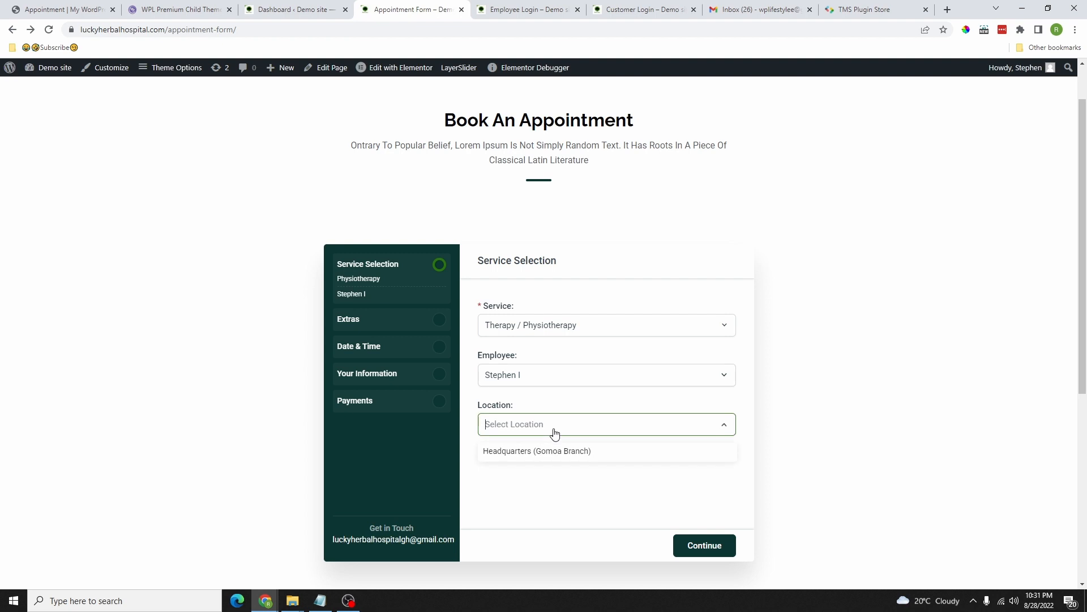
click(578, 452)
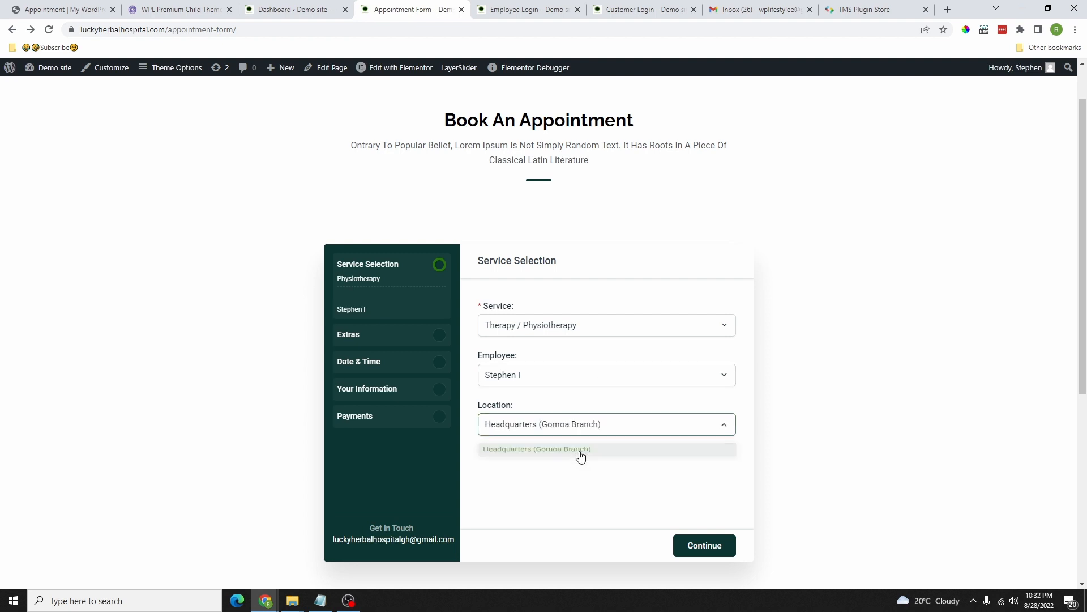
click(712, 551)
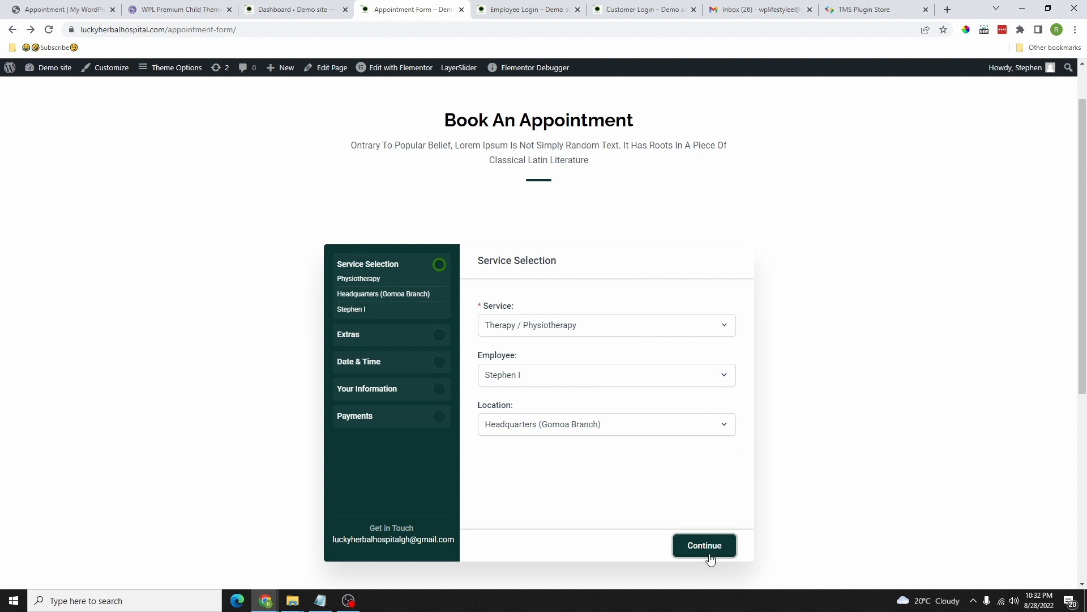
click(711, 558)
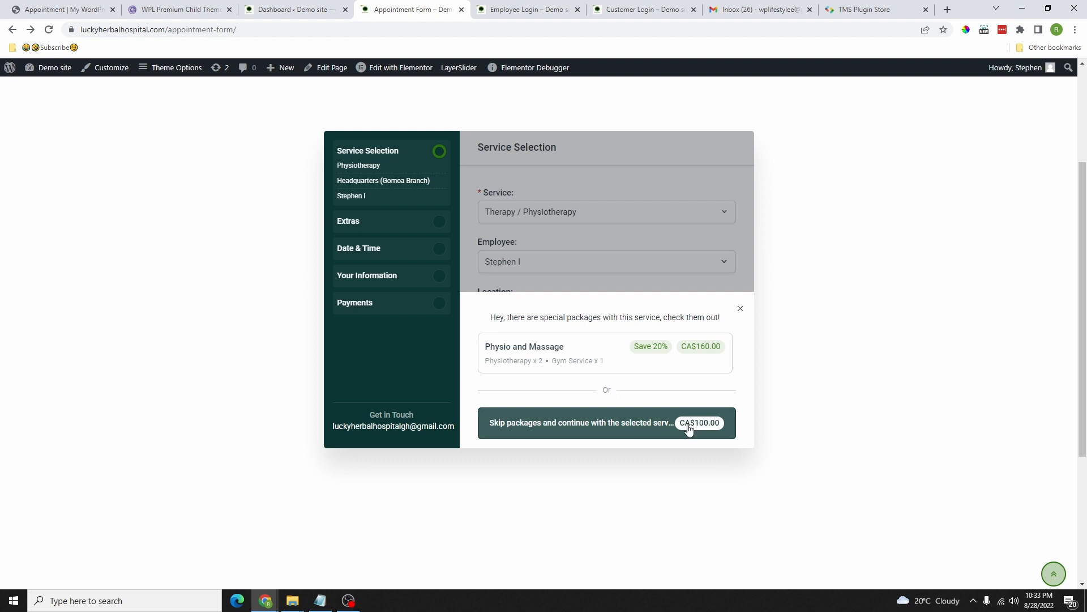
Step: Skip the special packages and add one extra person for a party of two
click(654, 428)
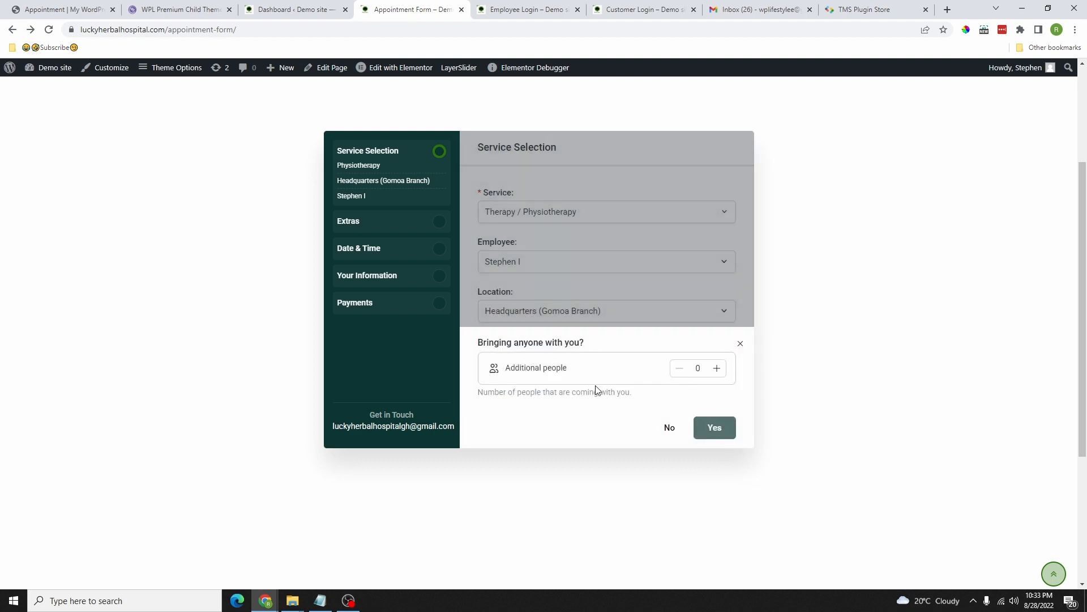
click(717, 368)
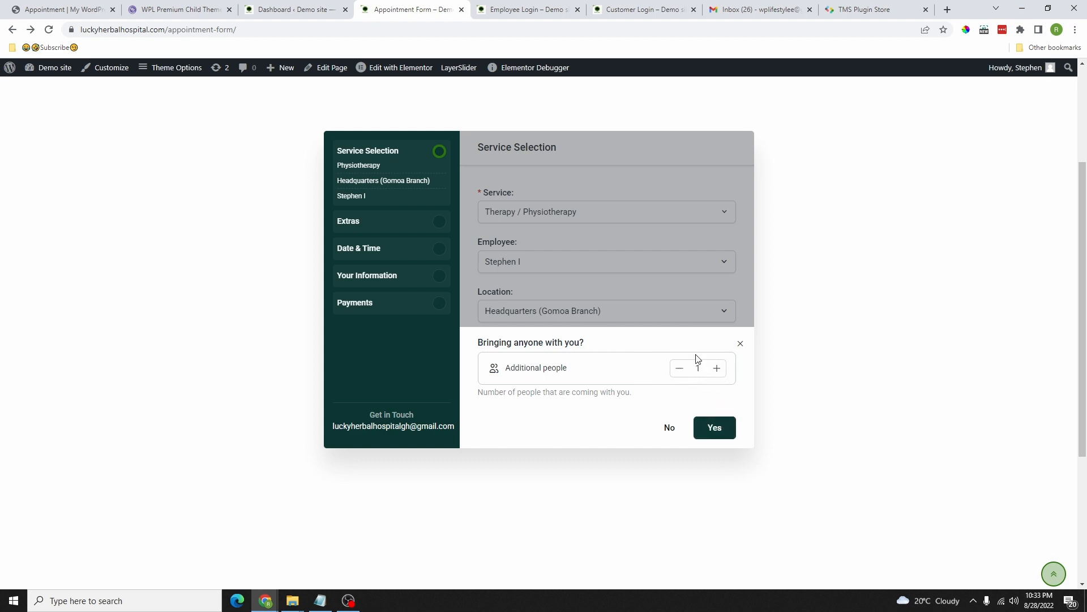
click(717, 431)
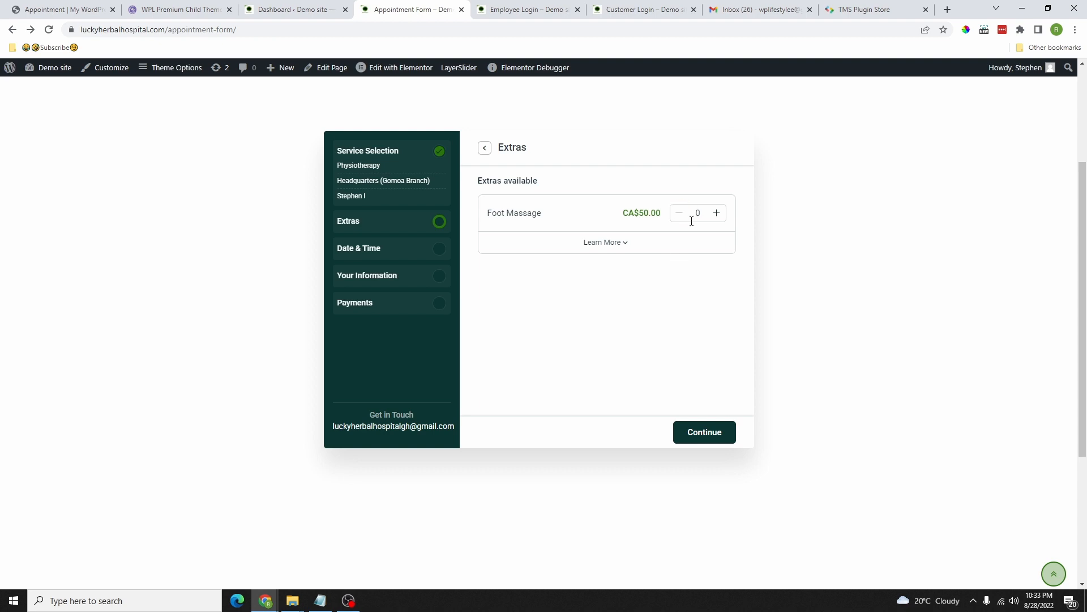
Step: Set the Foot Massage extra to 1 and continue to Date & Time
click(716, 214)
click(679, 214)
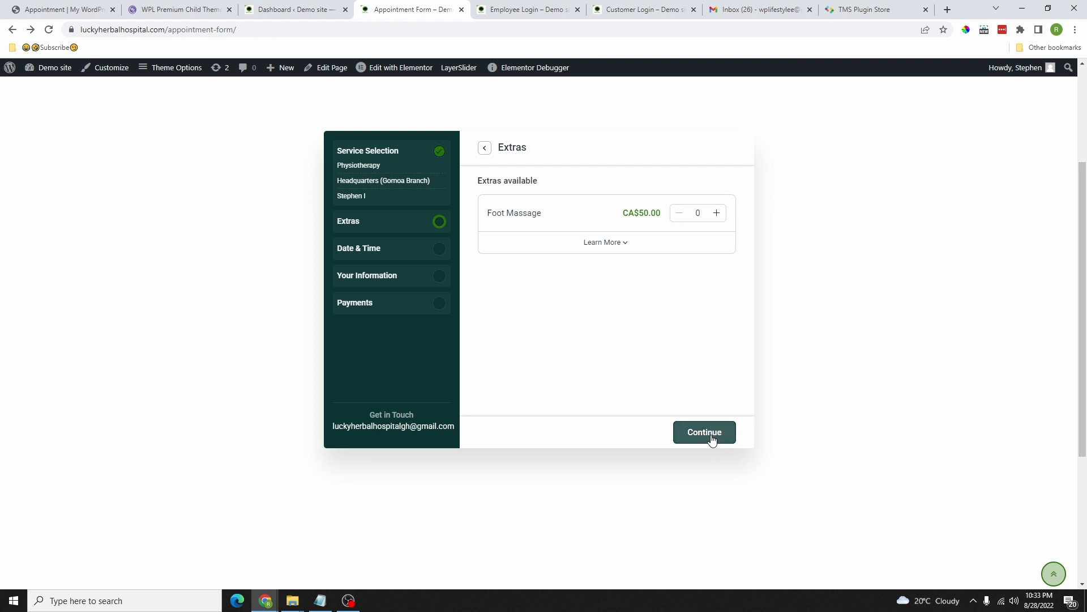
click(717, 214)
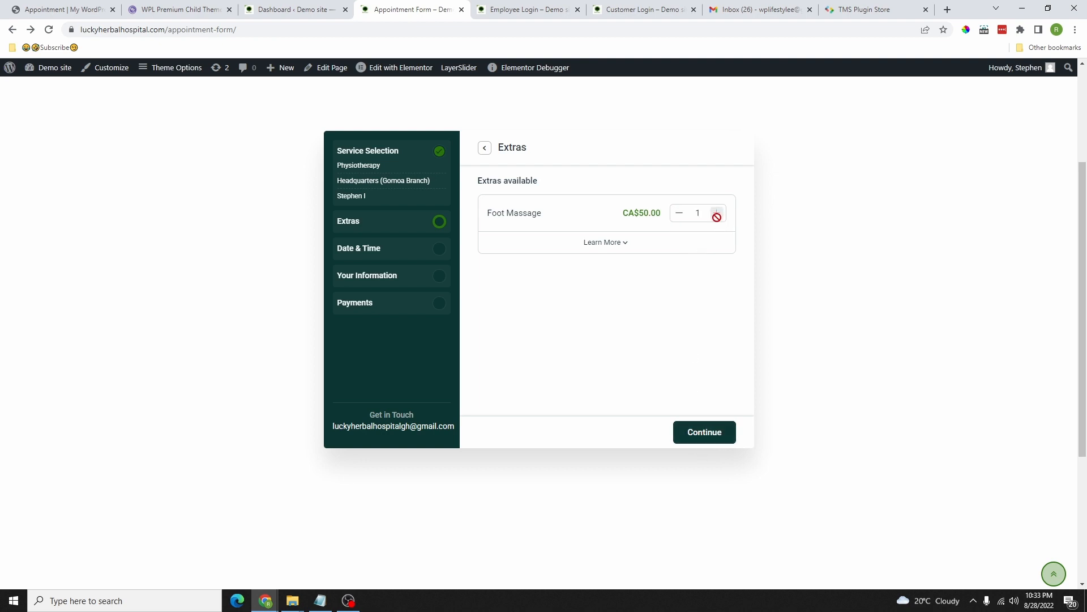
click(711, 436)
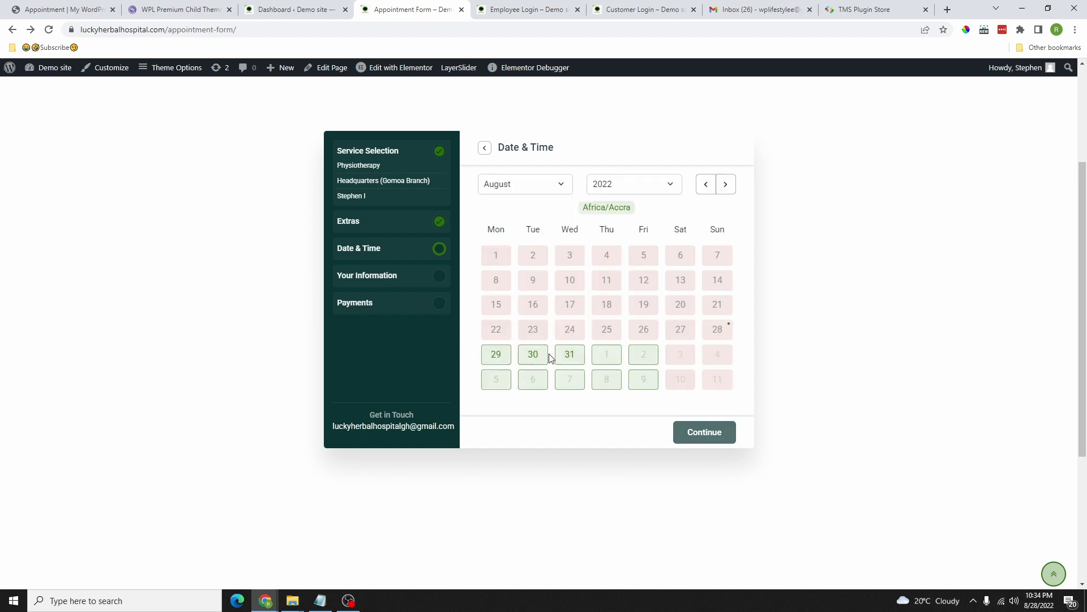
Step: Book August 30 in the 11:30 AM - 1:00 PM slot and continue
click(533, 355)
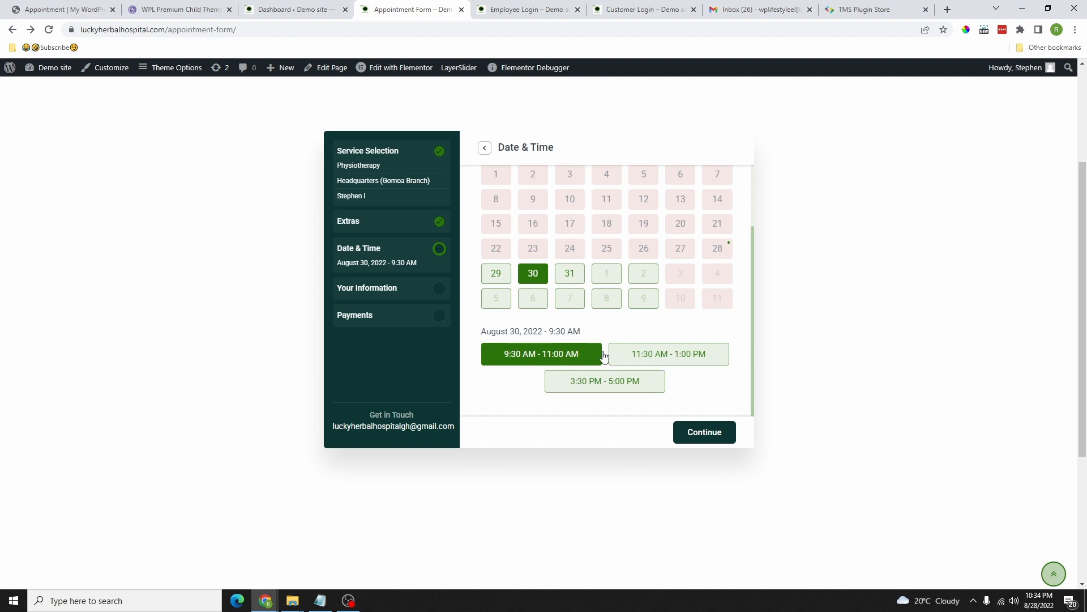
click(659, 358)
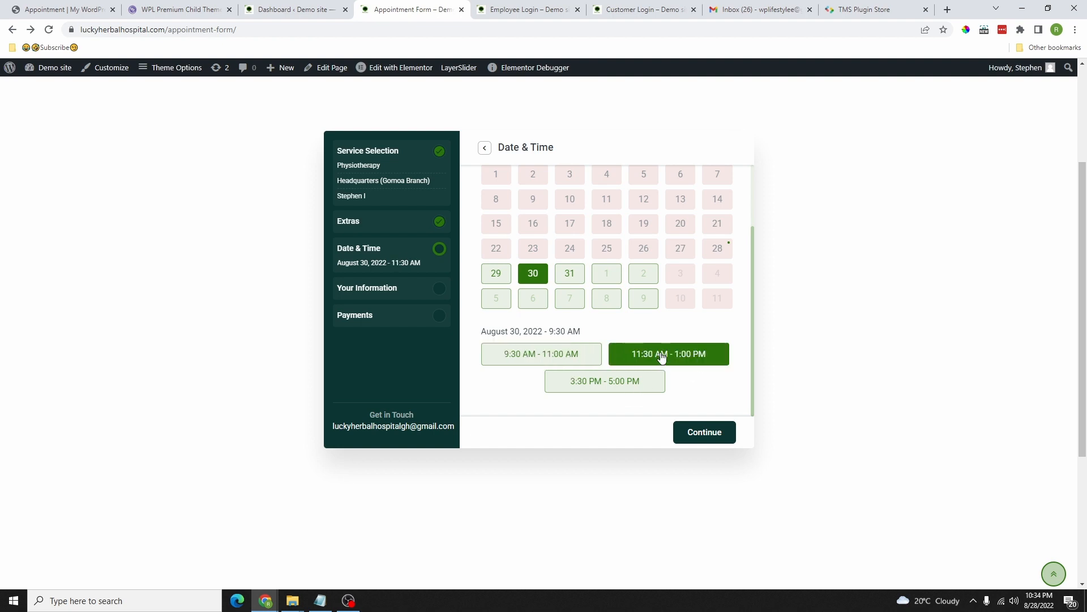
click(714, 435)
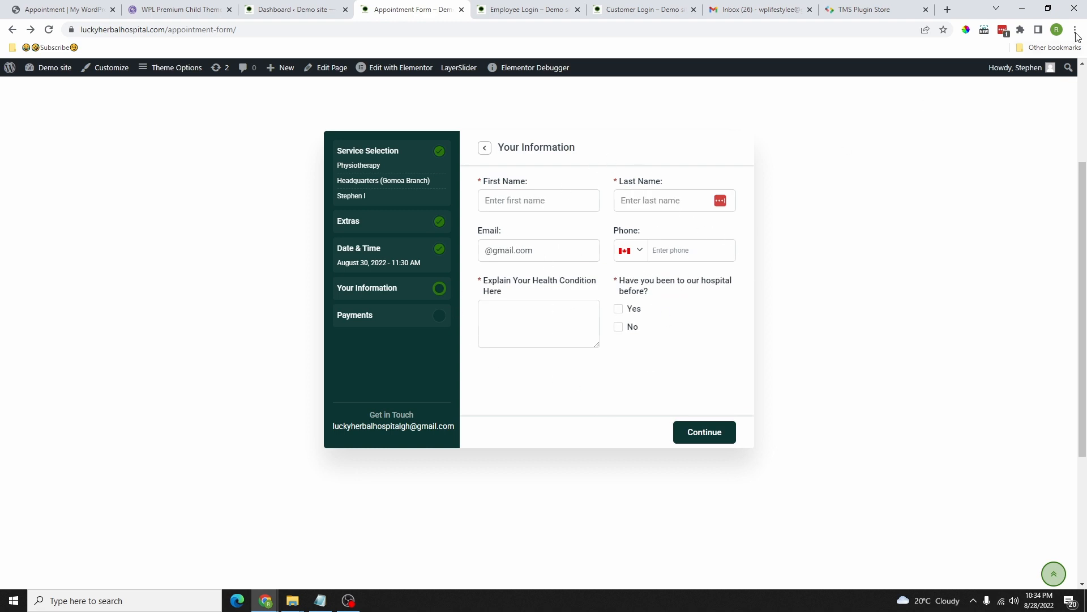
Step: Fill the customer details with Fake Filler, mark visited before as Yes, and continue
click(1020, 29)
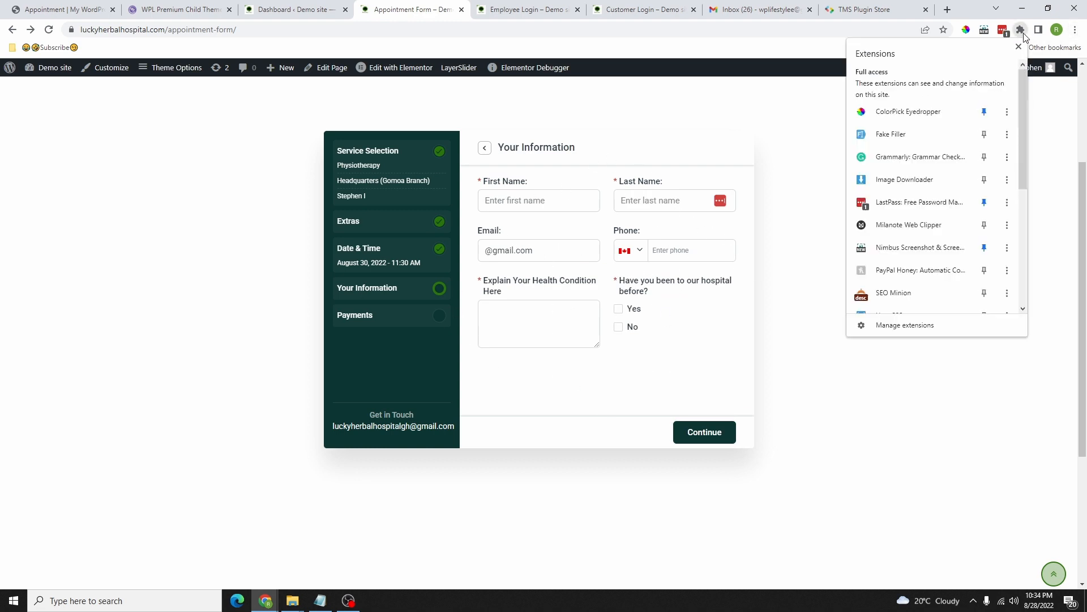
click(901, 143)
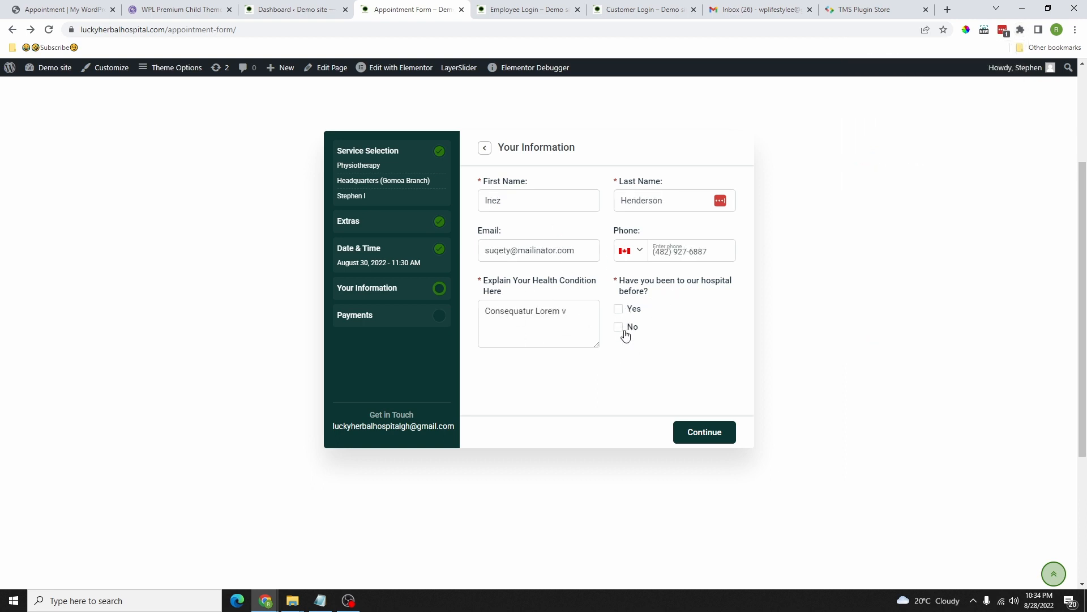
click(621, 310)
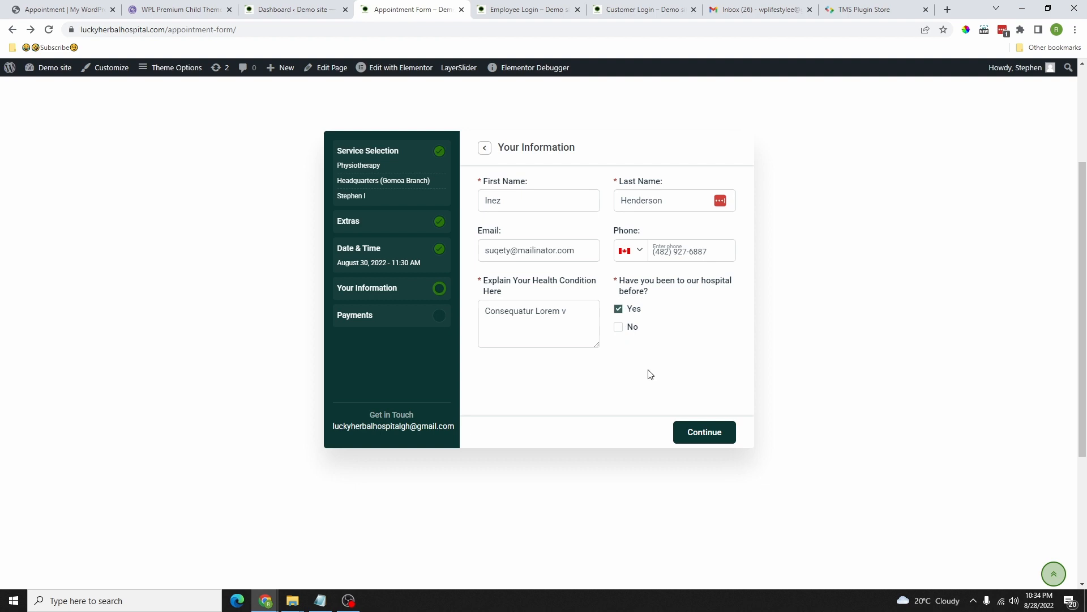
click(700, 434)
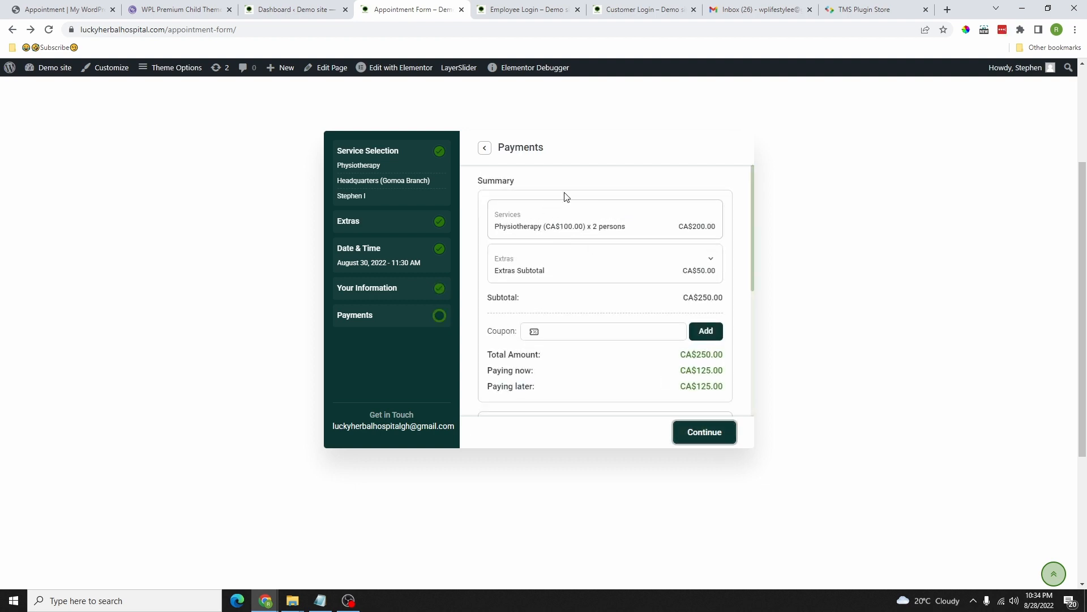
scroll(645, 283, down, 3)
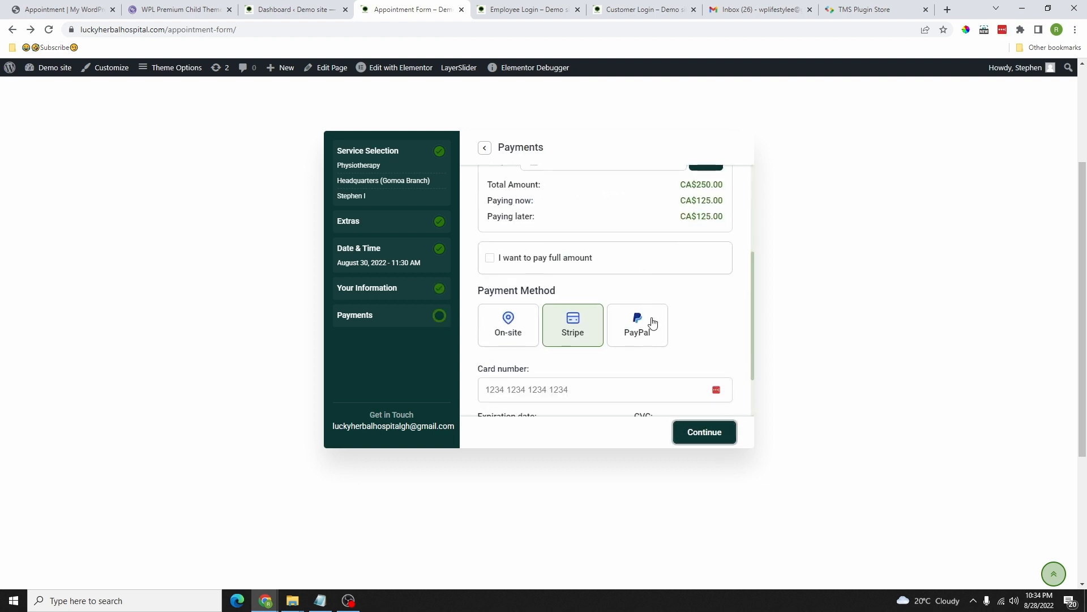
scroll(652, 321, up, 3)
scroll(615, 317, down, 1)
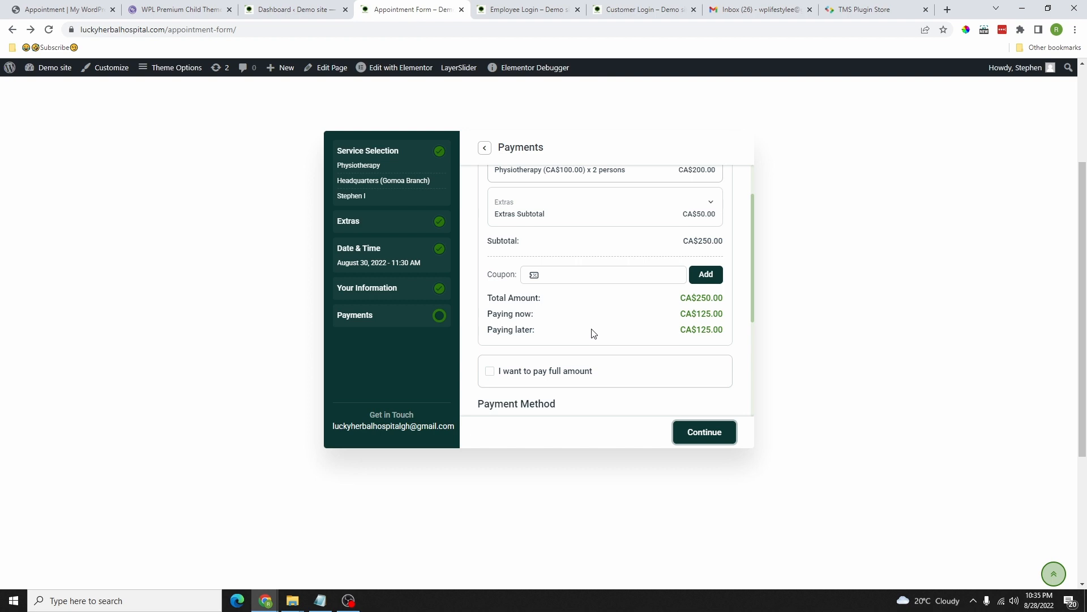
scroll(611, 306, down, 2)
scroll(594, 314, up, 3)
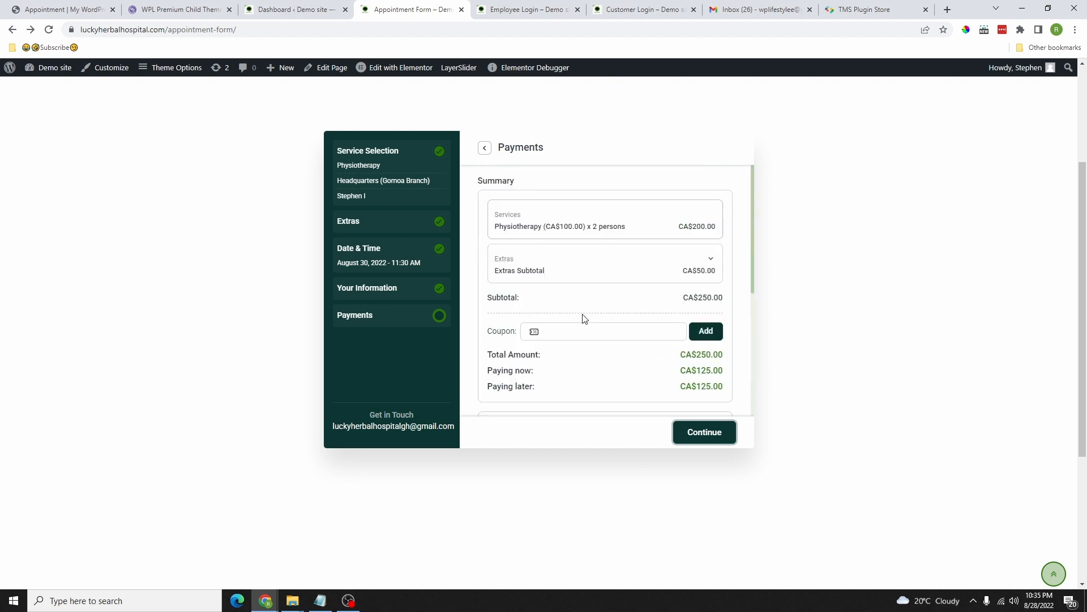
scroll(587, 329, down, 3)
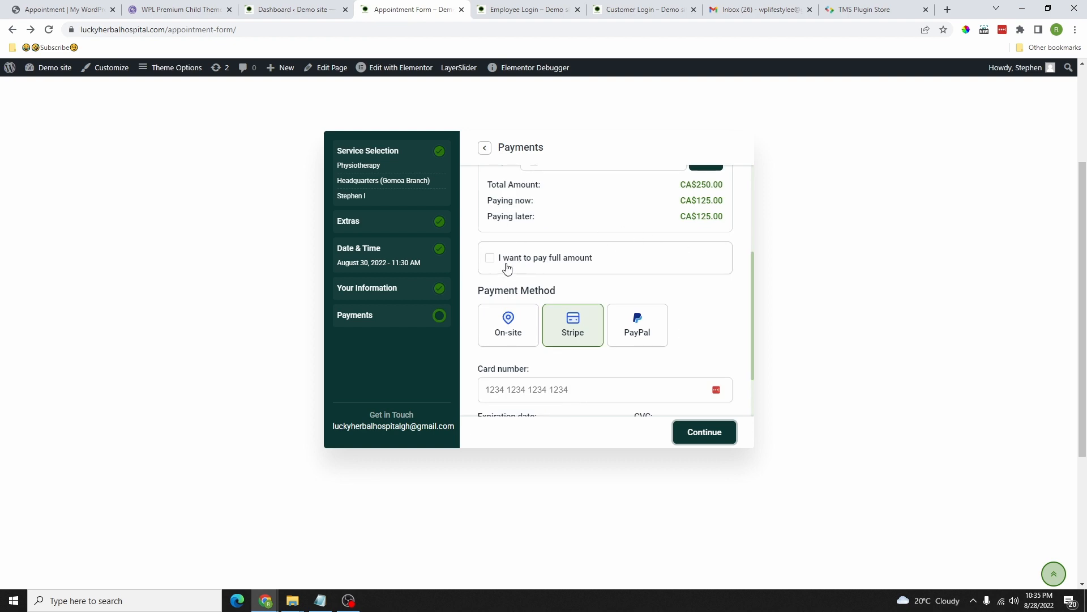
click(490, 257)
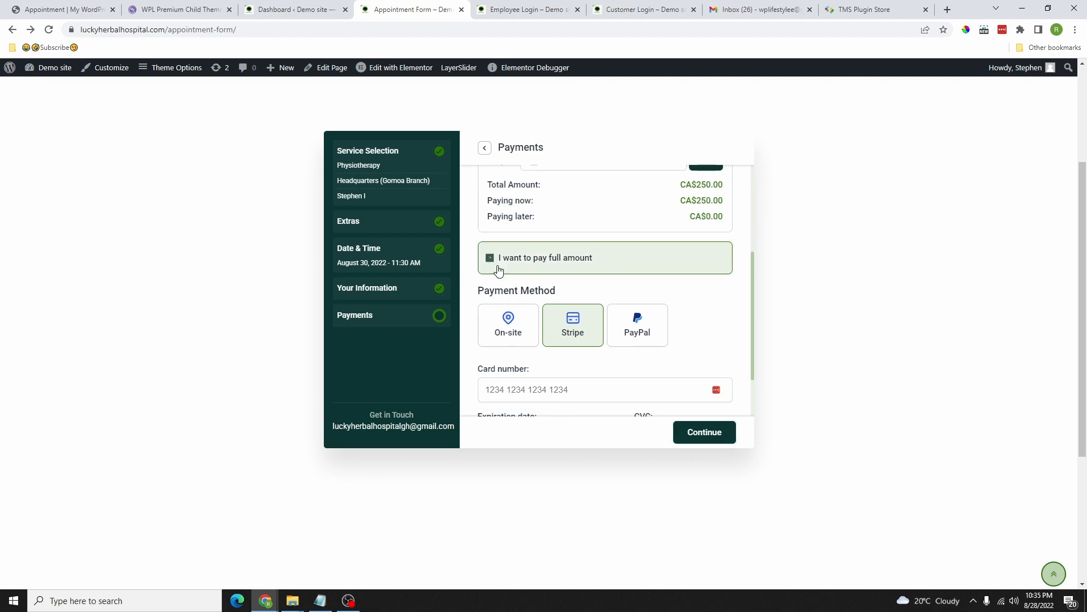
click(490, 258)
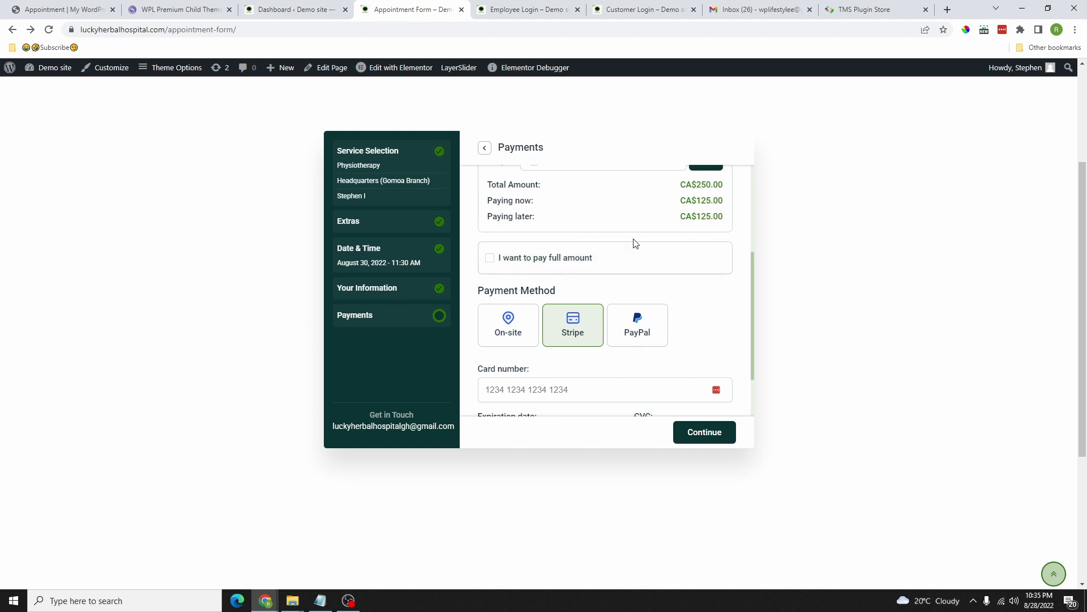
click(490, 259)
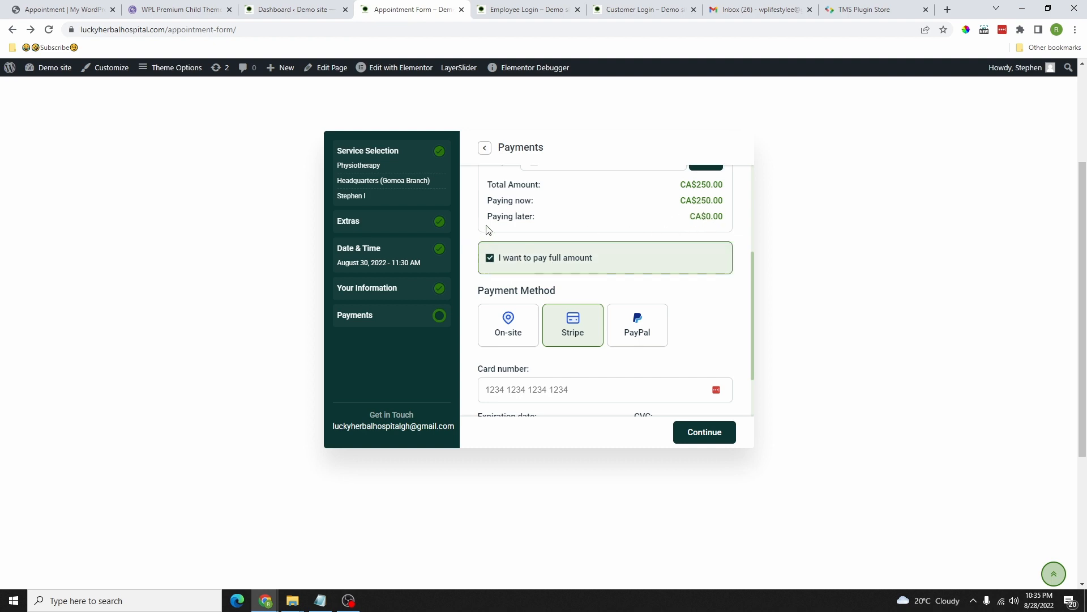
triple_click(691, 224)
click(490, 257)
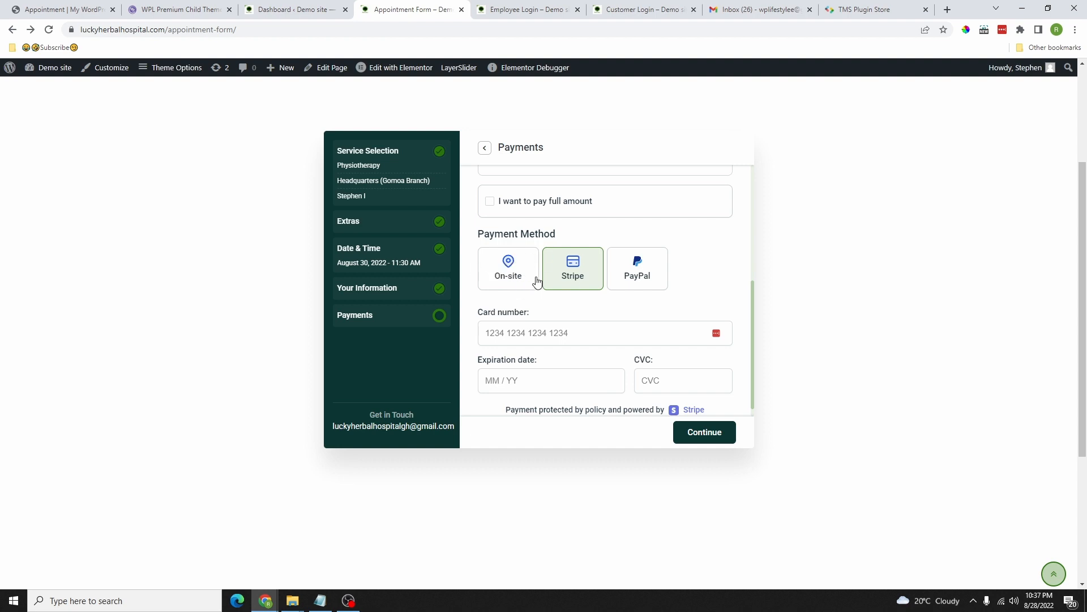
Step: Switch the payment method from card to On-site and submit the booking
click(625, 334)
scroll(626, 338, down, 2)
scroll(618, 351, up, 1)
scroll(626, 316, down, 1)
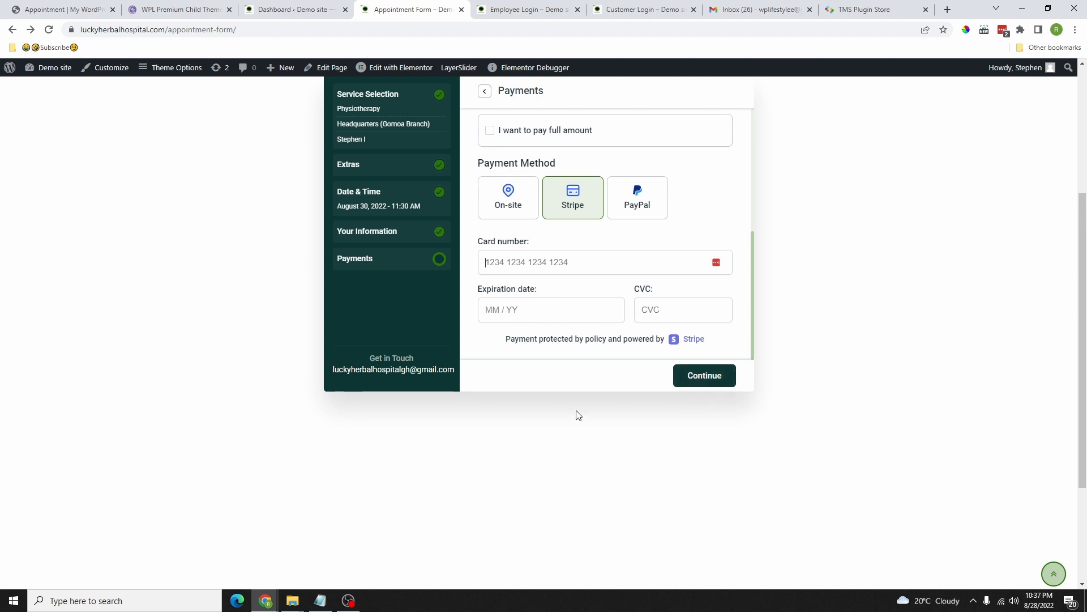
scroll(558, 266, up, 1)
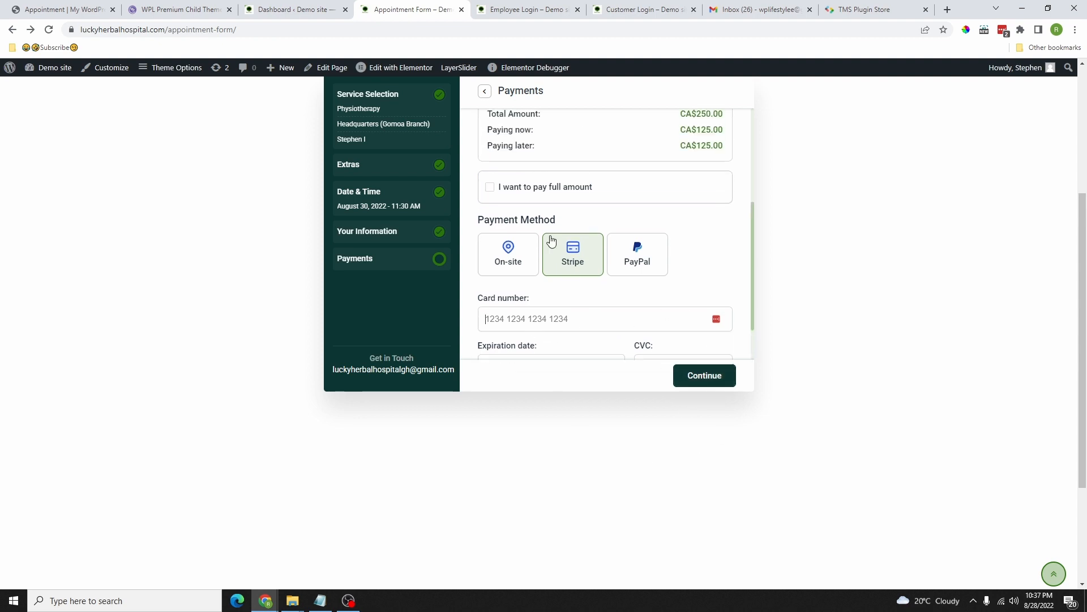
click(509, 254)
click(717, 385)
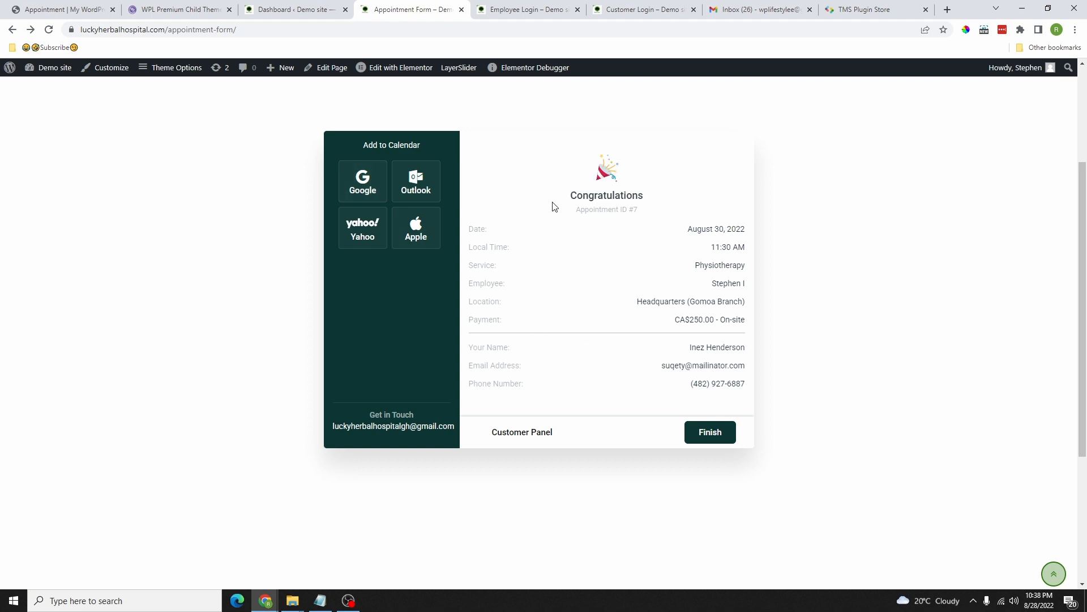
Step: Finish the confirmation to reset the booking form and switch to the Employee Login tab
scroll(602, 299, up, 1)
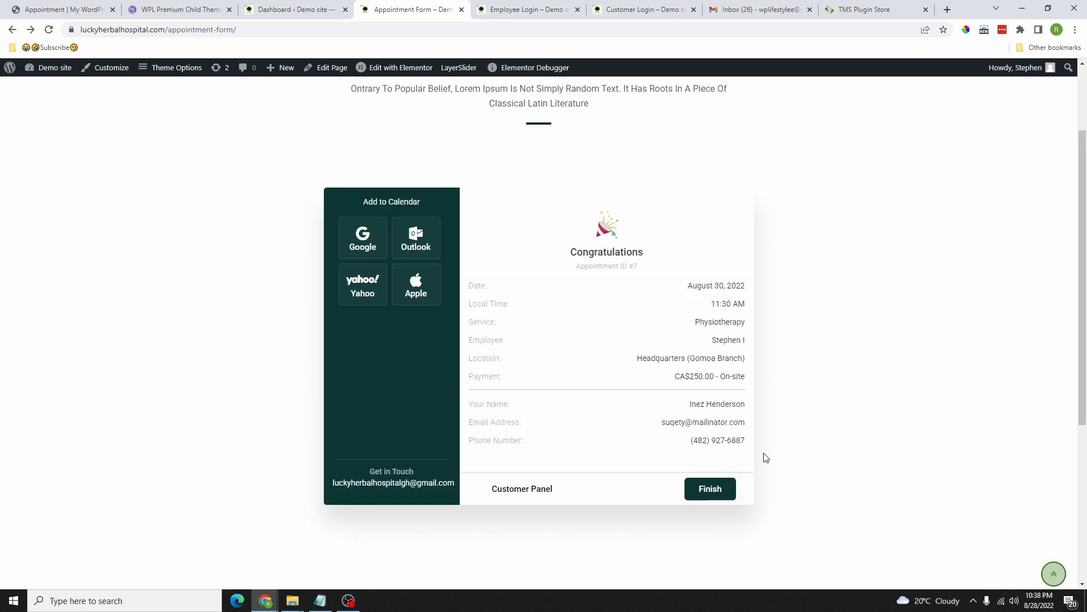
click(710, 494)
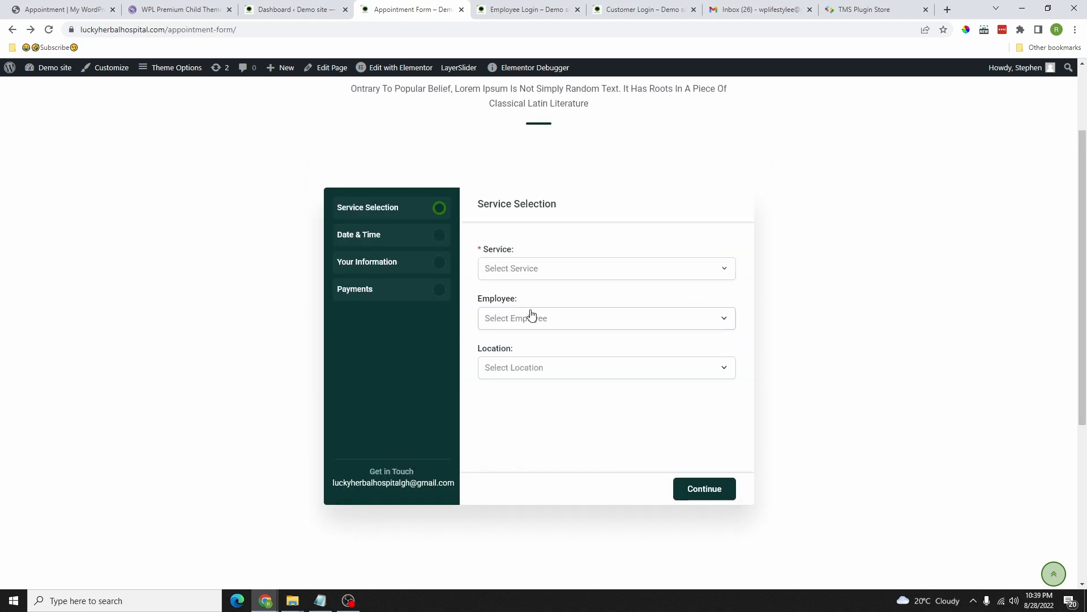
click(517, 10)
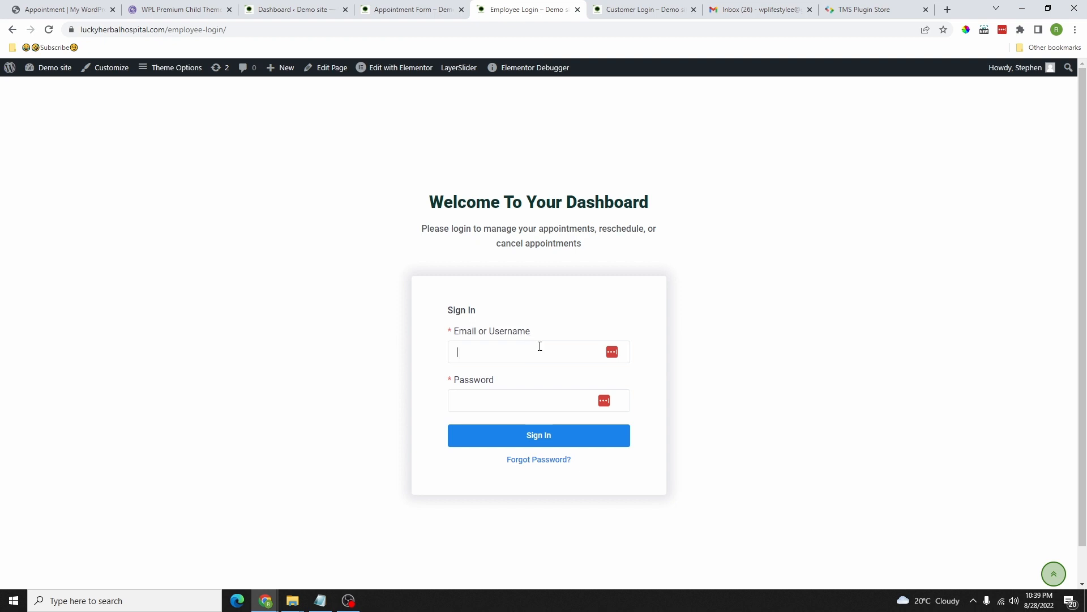
Step: Sign in with the saved employee credentials, then preview and close the New Appointment form
right_click(513, 358)
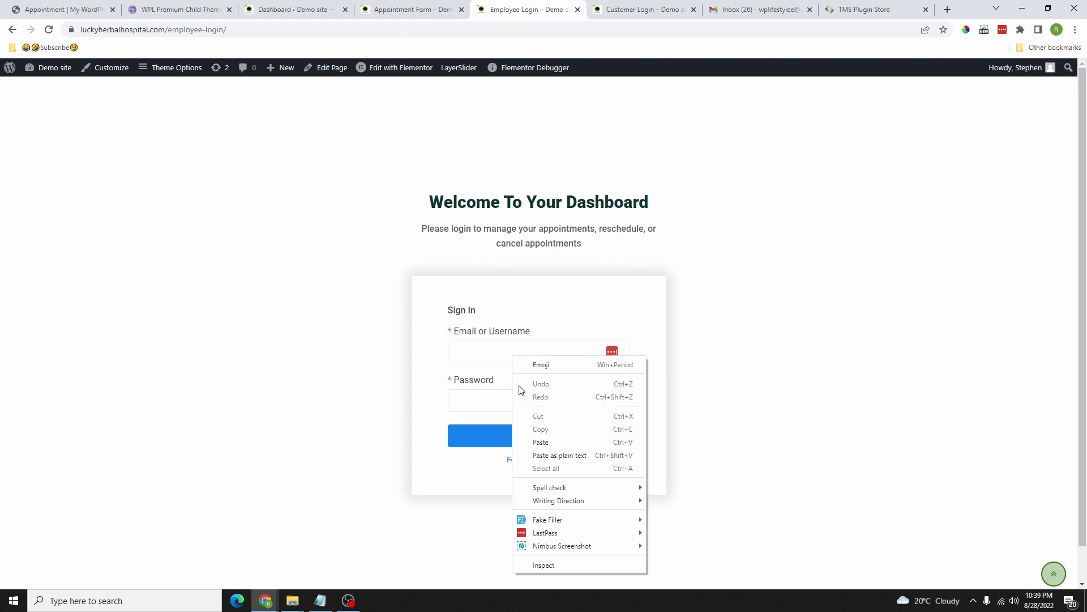
click(541, 442)
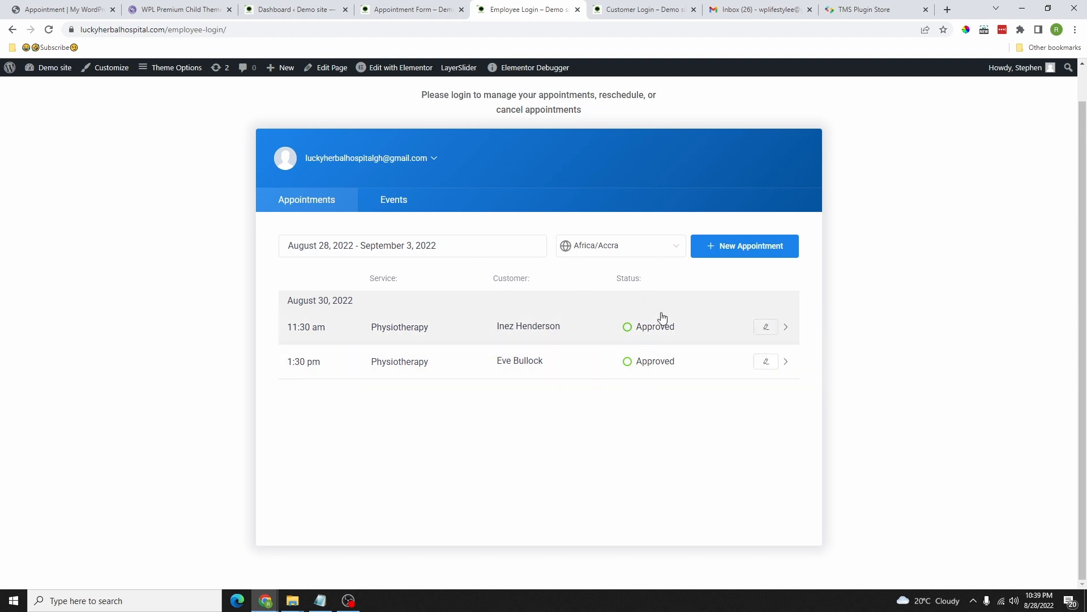
click(743, 246)
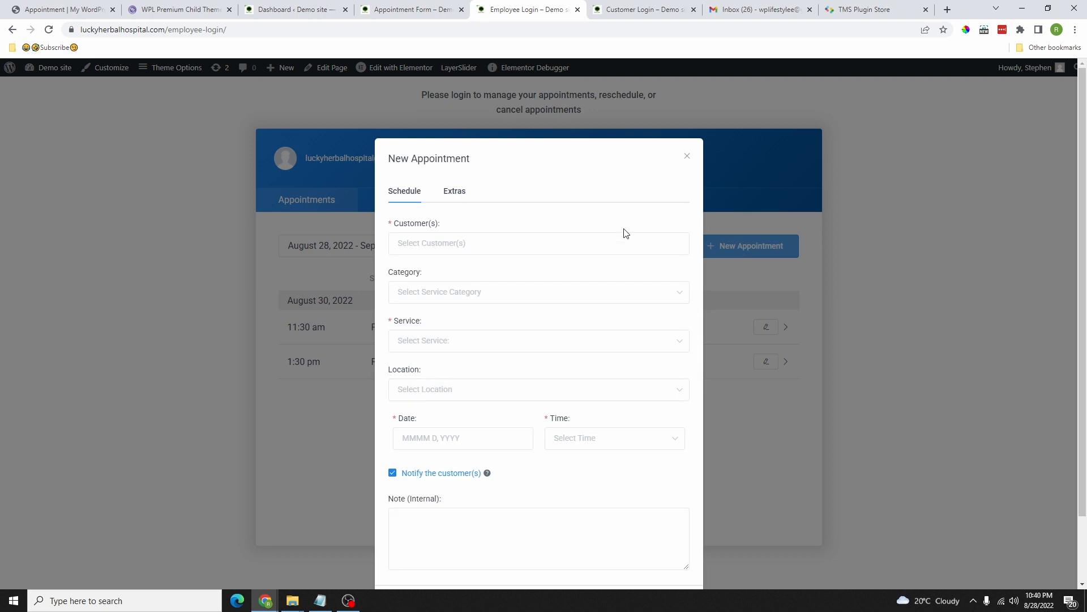
scroll(506, 318, down, 2)
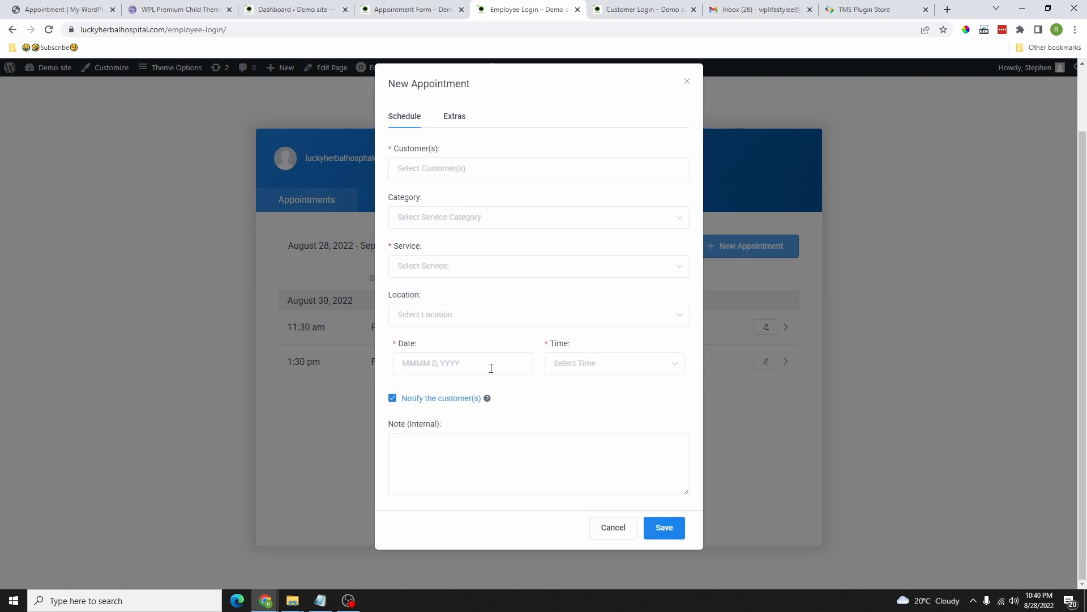
scroll(492, 368, up, 2)
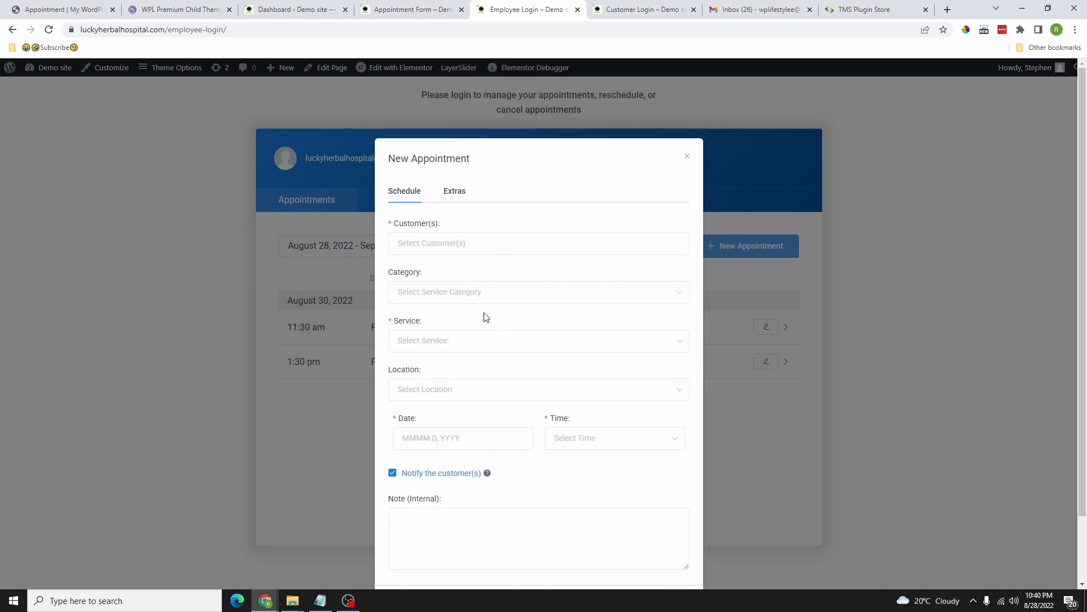
click(687, 155)
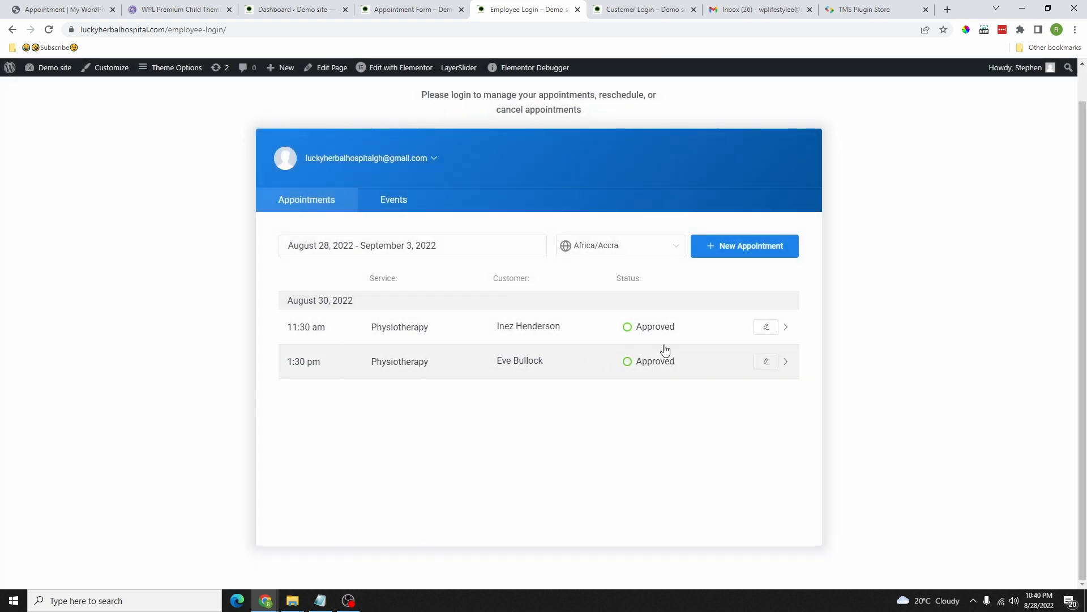
Step: Open the 11:30 am appointment for editing and try the Notify the customer(s) checkbox
click(766, 329)
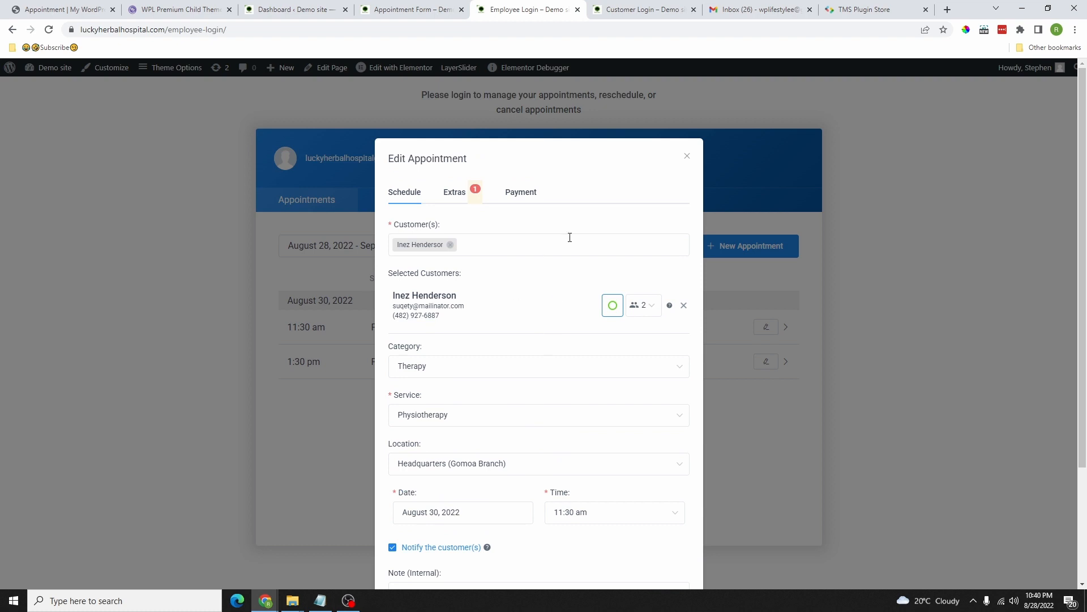
scroll(565, 308, down, 3)
click(393, 398)
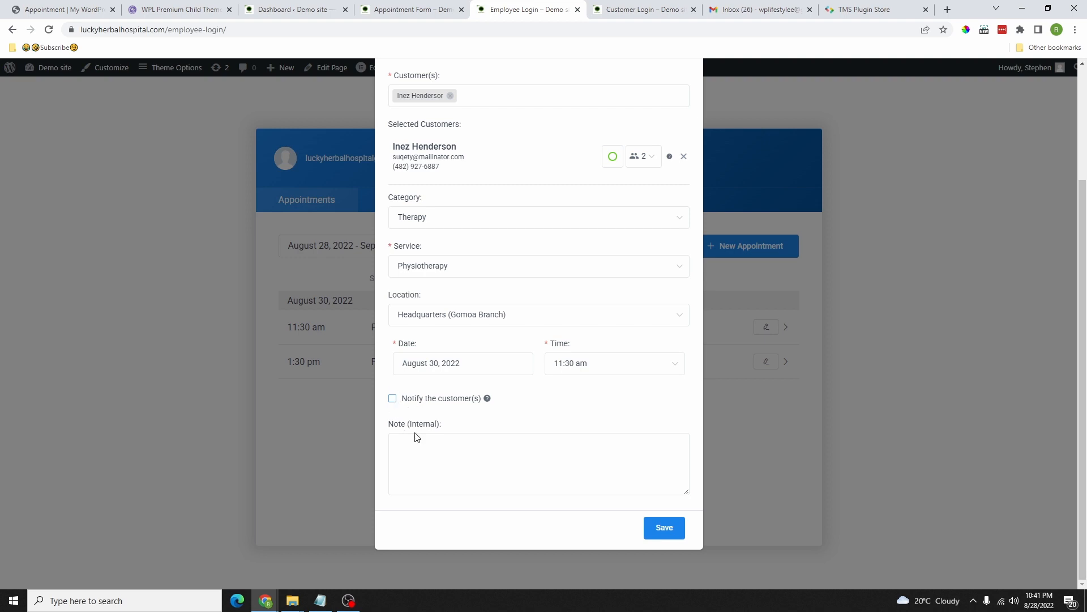
click(393, 400)
scroll(507, 374, up, 3)
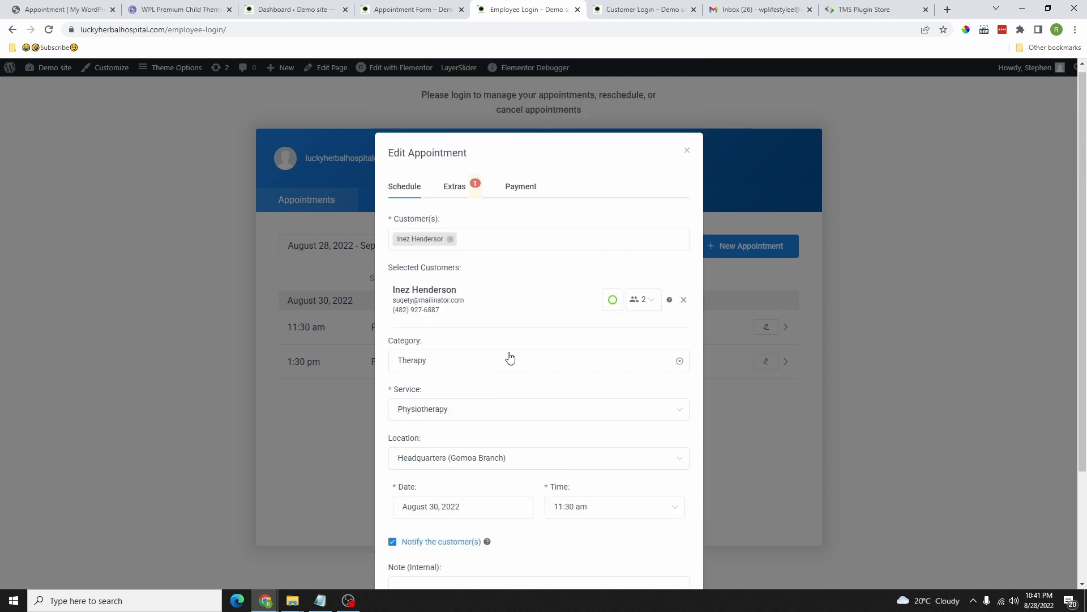
scroll(578, 338, down, 2)
Step: Change the customer's booking status, uncheck Notify the customer(s), and save the appointment
click(613, 192)
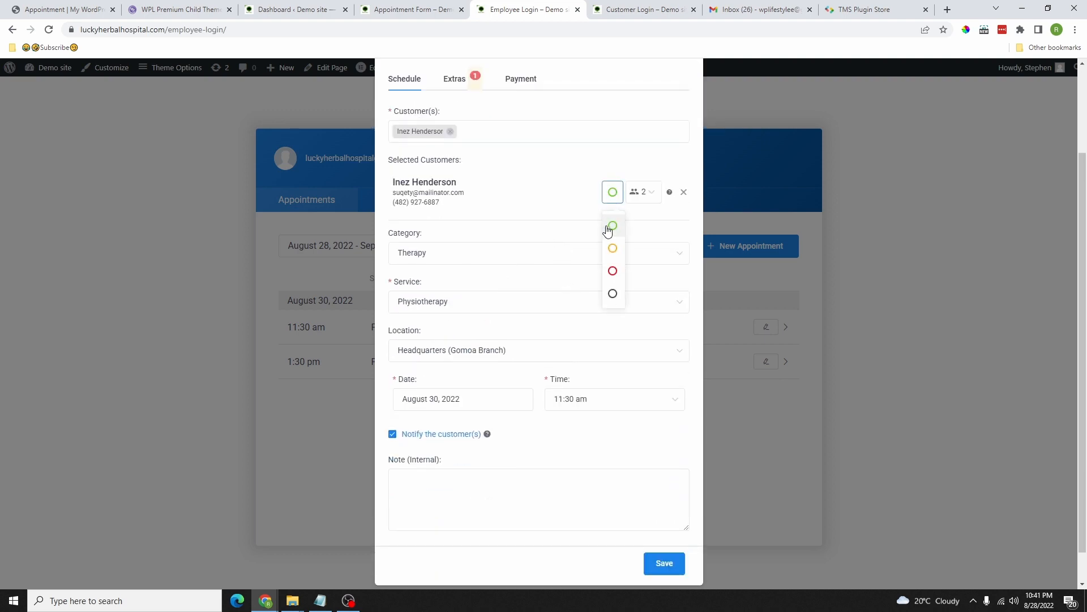
click(612, 245)
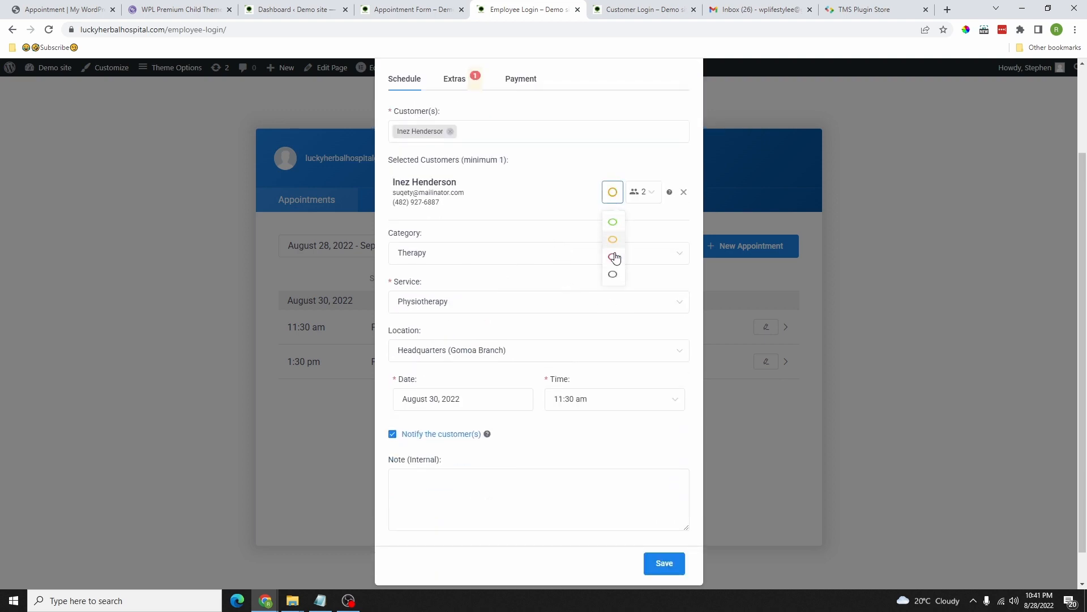
click(612, 192)
click(612, 226)
click(403, 435)
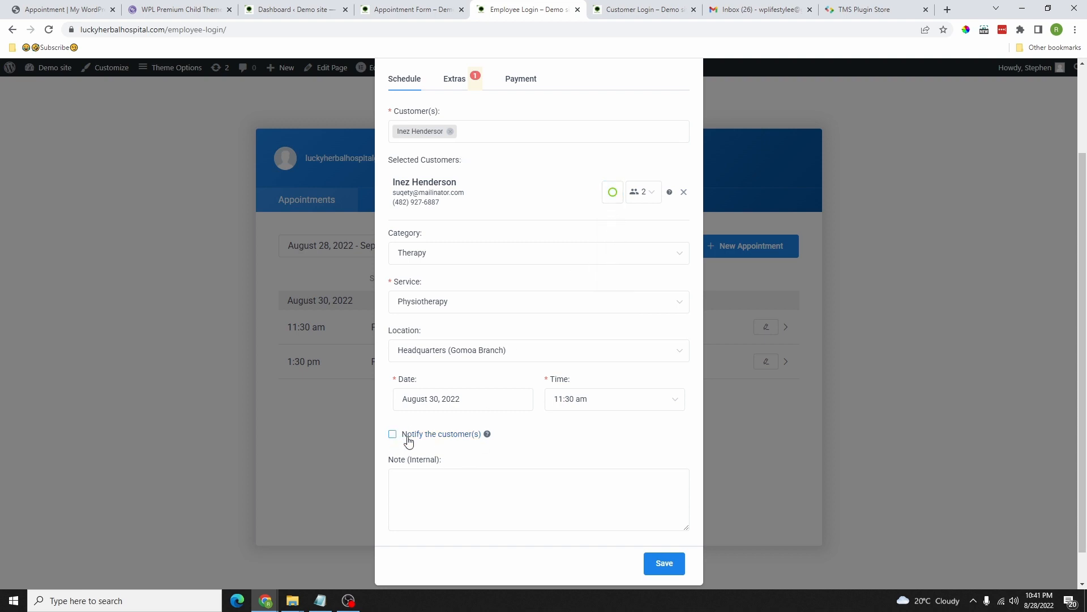
click(668, 568)
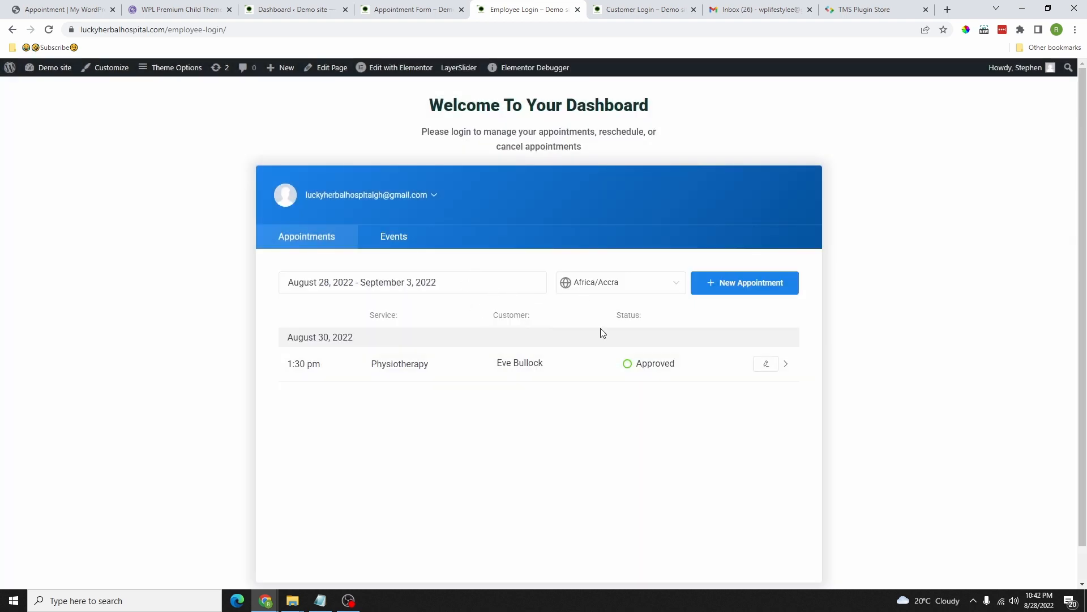
Step: Switch to the Customer Login tab to see the Physio and Massage package panel
click(639, 10)
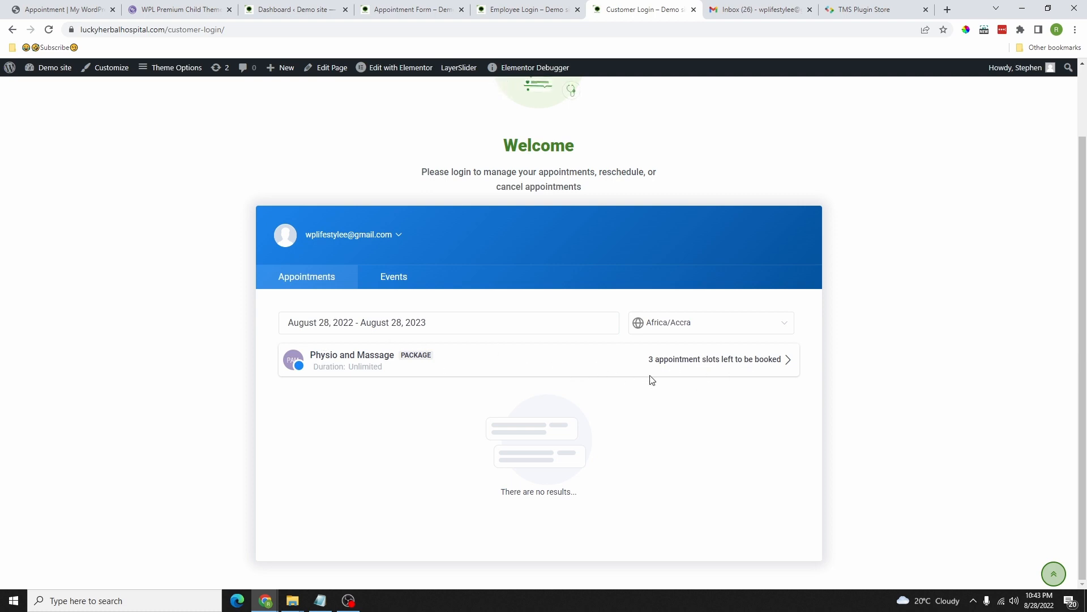
Step: Expand the Physio and Massage package and start booking its next appointment
click(786, 360)
scroll(535, 290, down, 1)
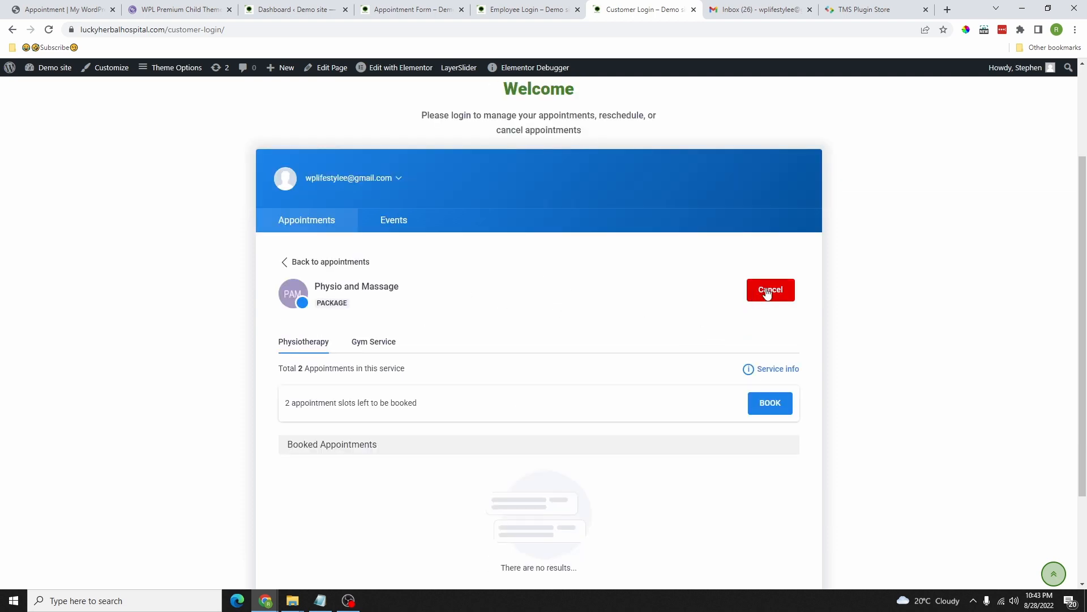
click(773, 403)
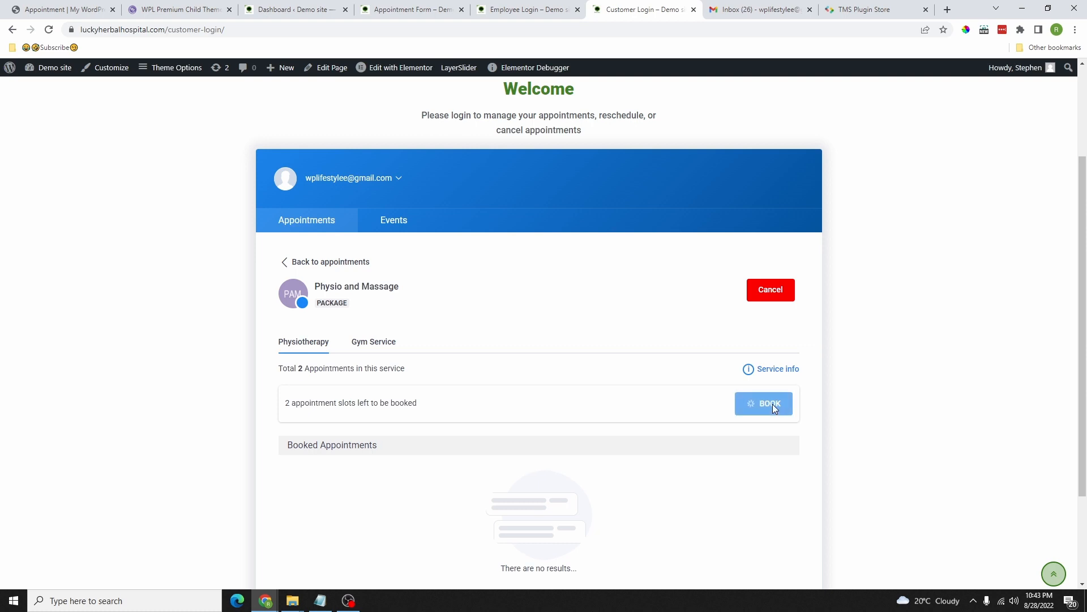
scroll(760, 420, down, 2)
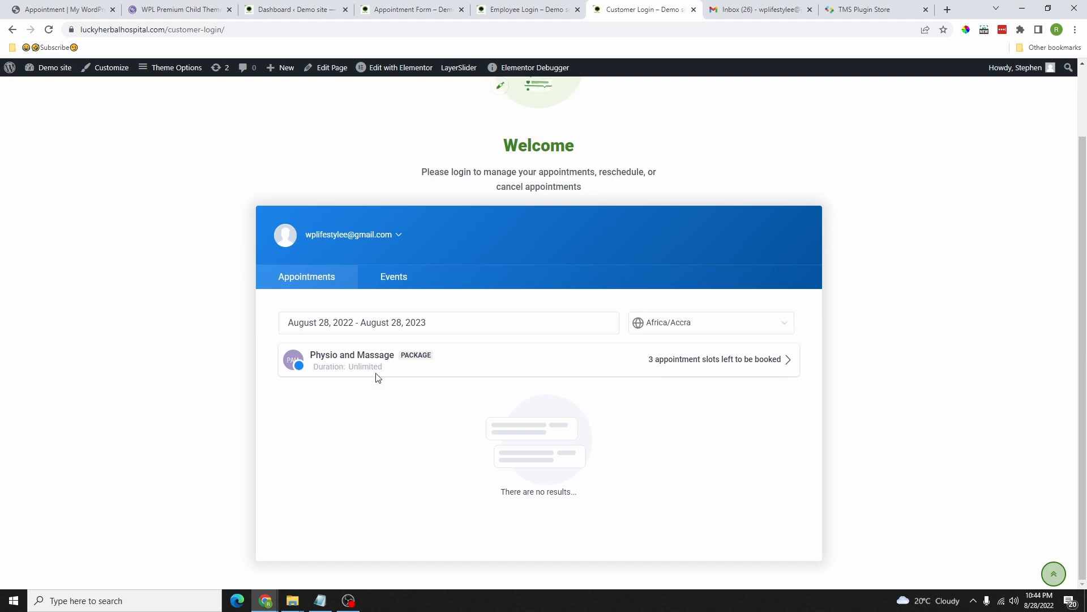
drag(399, 356, 445, 358)
Step: Reopen the Physio and Massage package and review its Gym Service appointments, 1 slot left
click(787, 361)
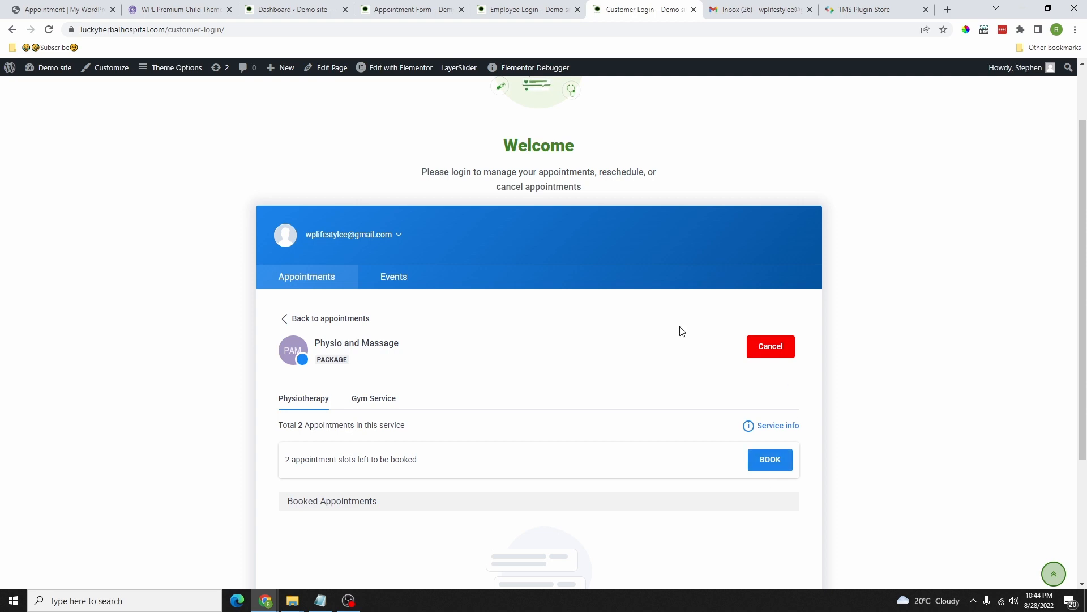
scroll(623, 368, down, 3)
scroll(521, 427, up, 3)
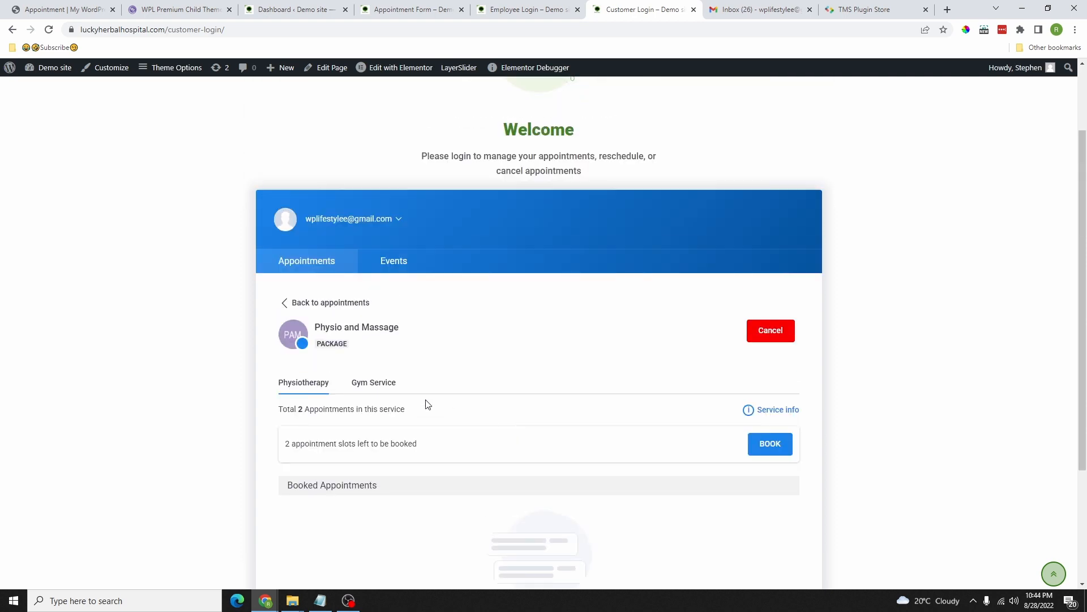
click(374, 384)
scroll(549, 400, down, 2)
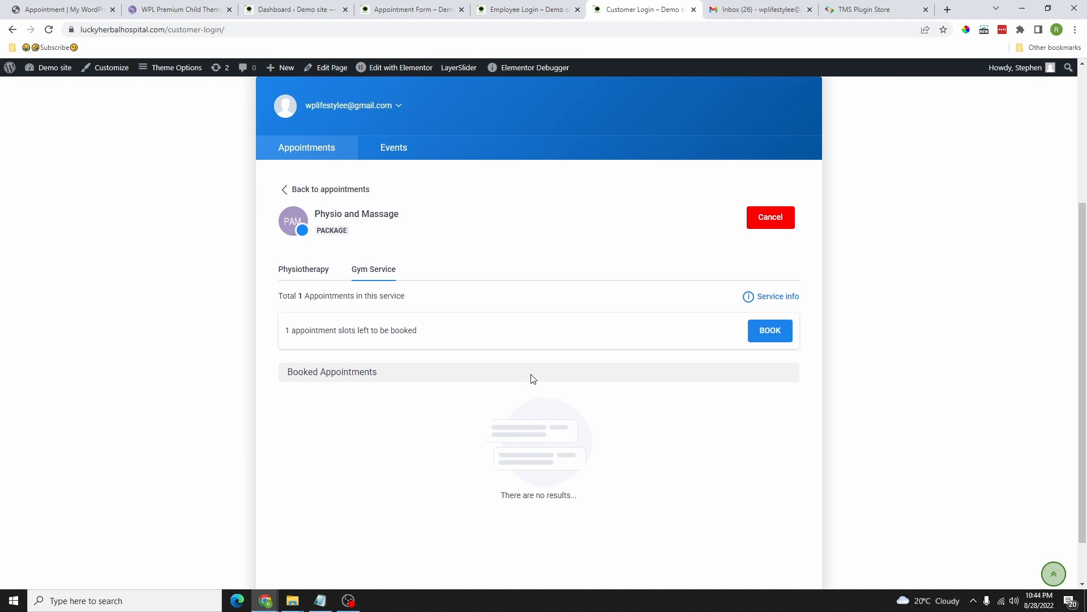
scroll(532, 377, up, 4)
scroll(486, 379, down, 2)
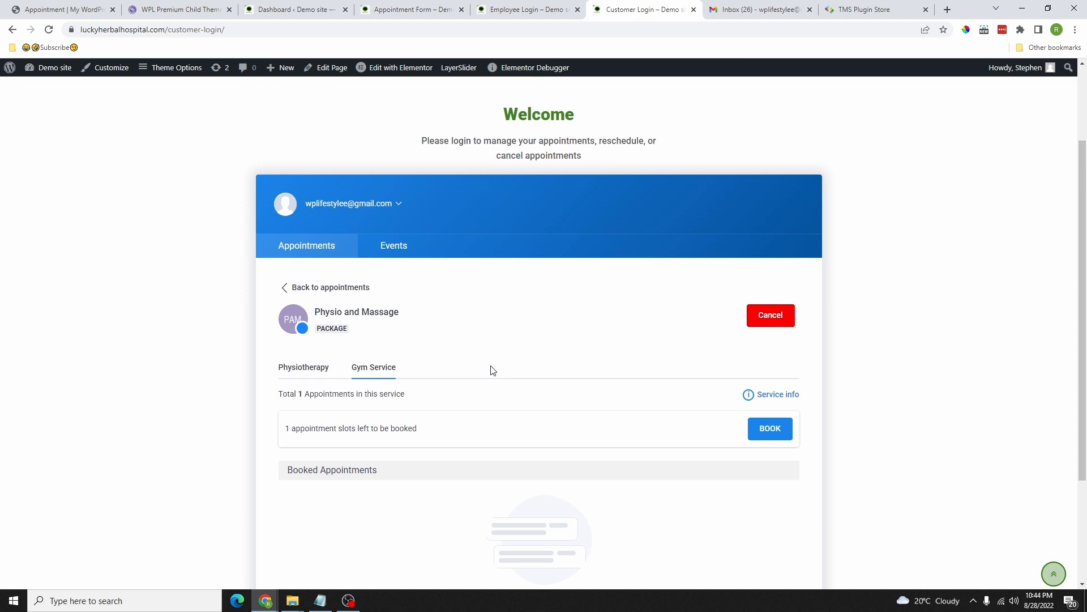
scroll(529, 325, down, 3)
scroll(544, 338, up, 3)
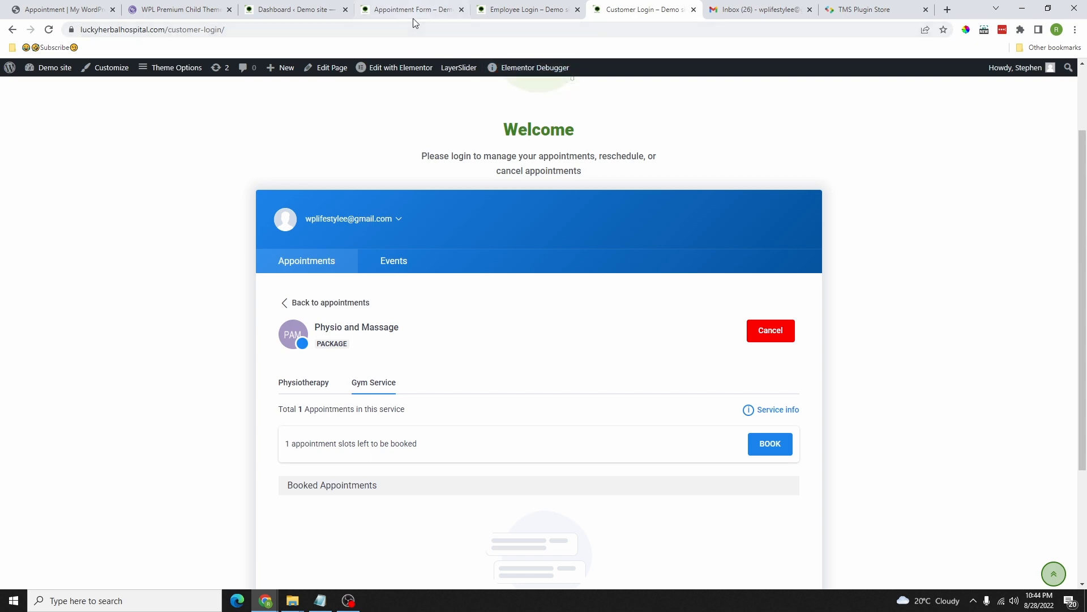
click(343, 17)
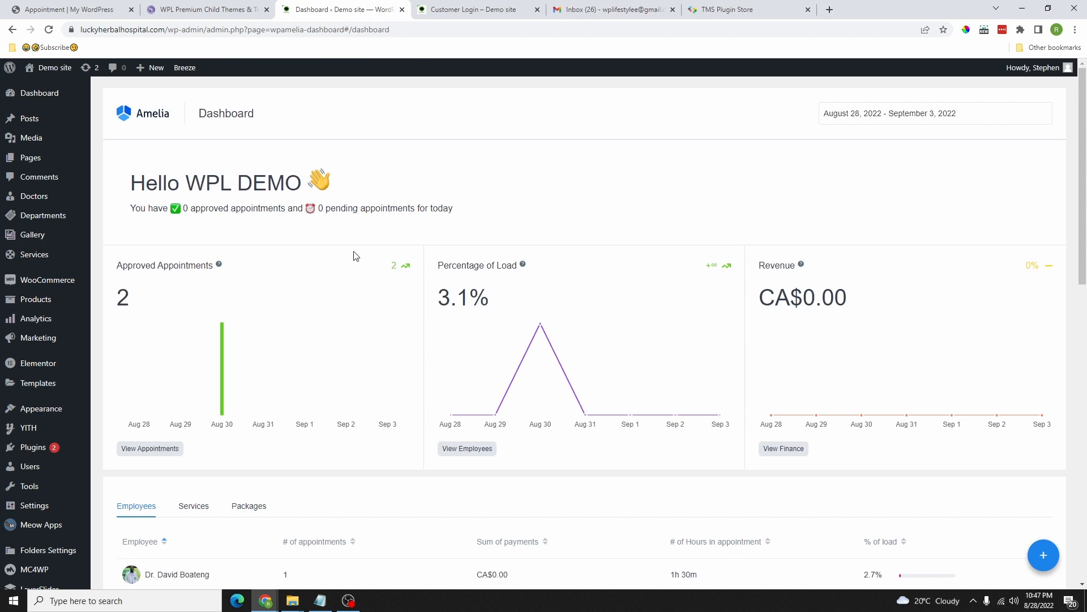
Step: Review the Amelia Dashboard's appointment, load and revenue stats, then open the Calendar
scroll(376, 238, down, 2)
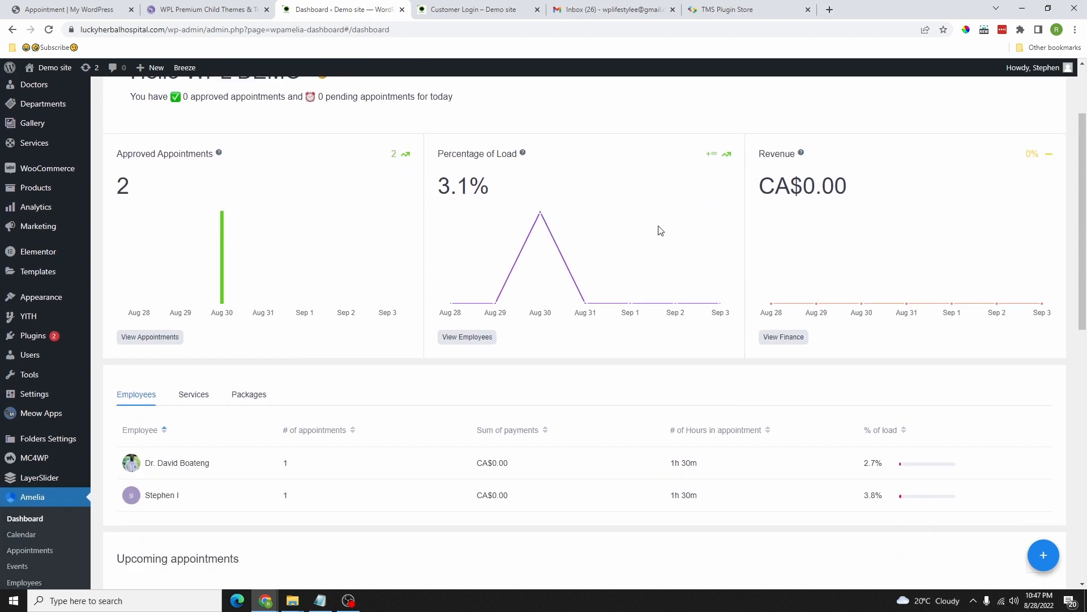
scroll(640, 227, down, 4)
scroll(623, 232, down, 7)
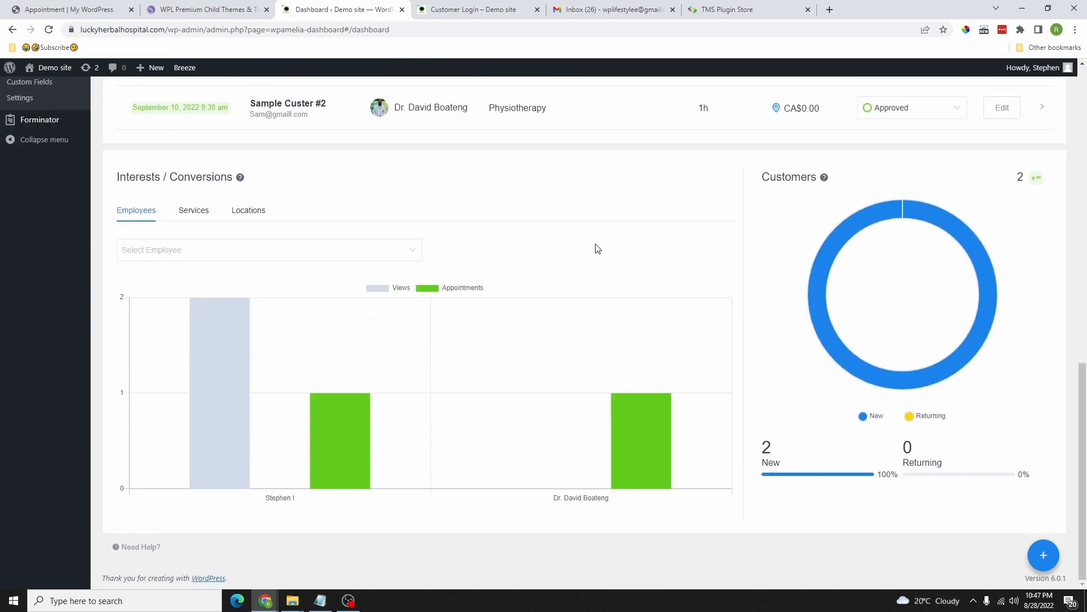
scroll(417, 314, up, 12)
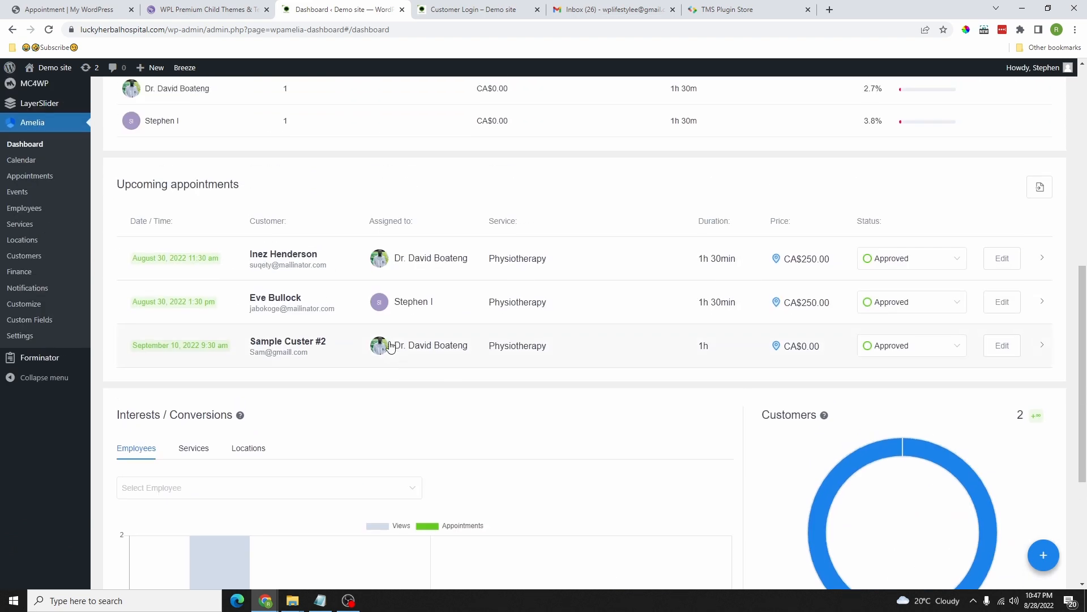
scroll(418, 314, up, 1)
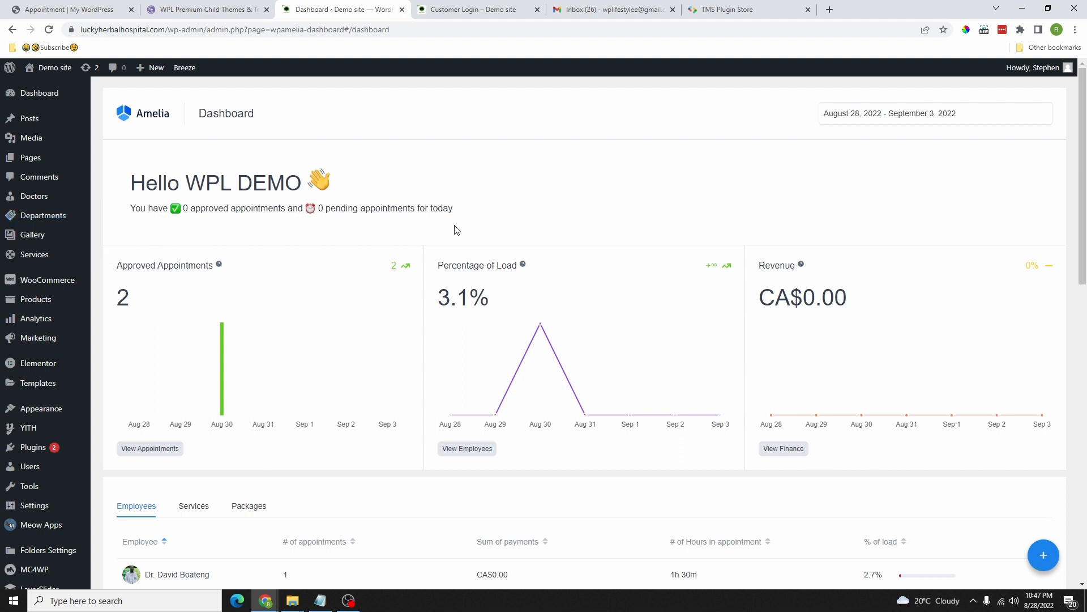
scroll(666, 218, down, 6)
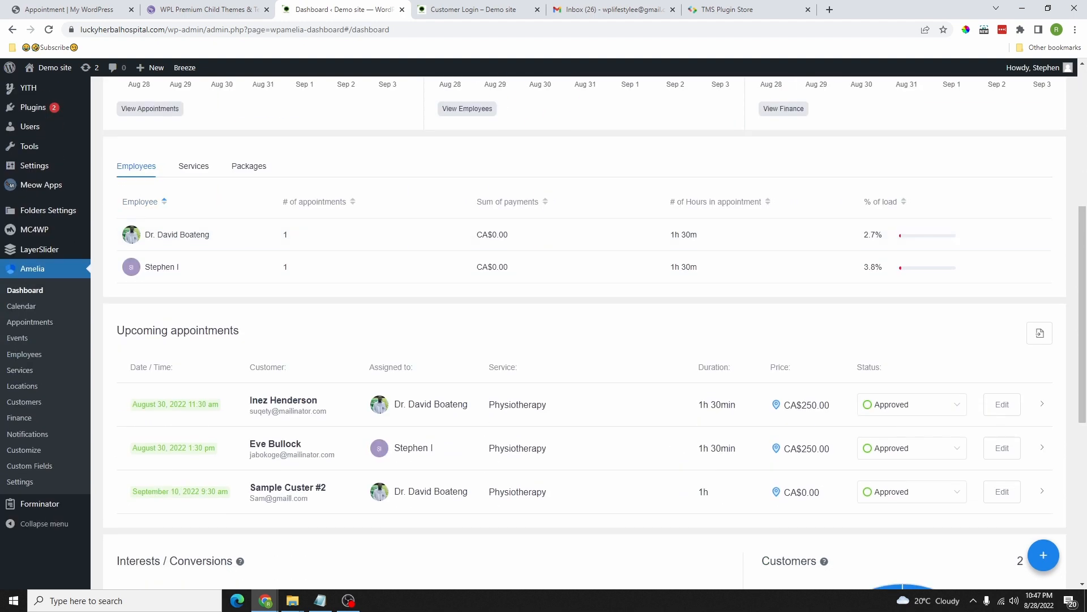
click(22, 307)
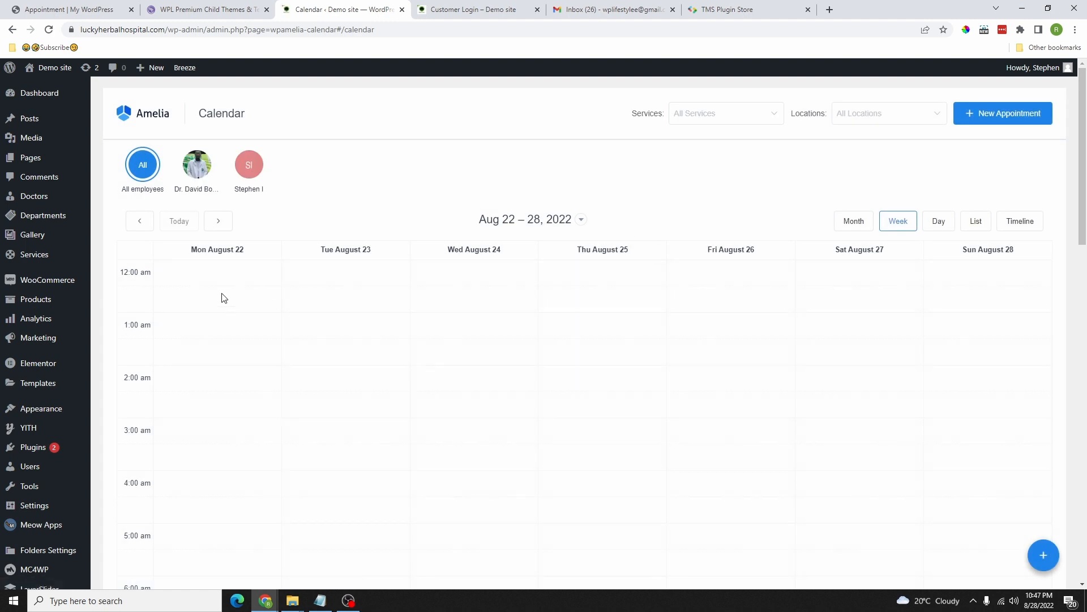
Step: Browse the Aug 22–28 weekly calendar, then move to Amelia's Notifications page
scroll(546, 374, down, 6)
scroll(532, 359, up, 6)
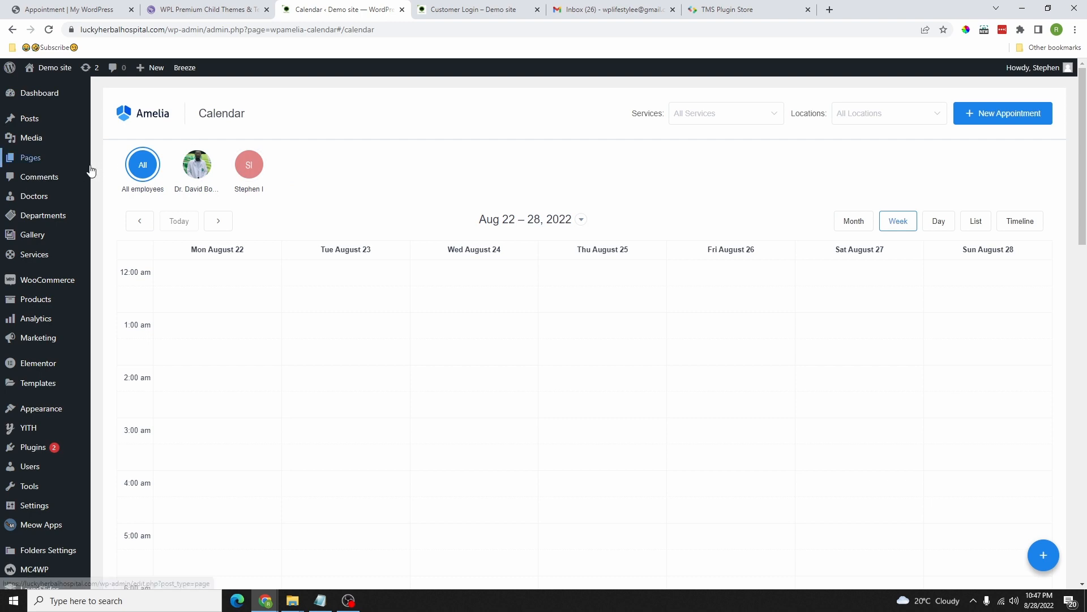
scroll(75, 335, down, 6)
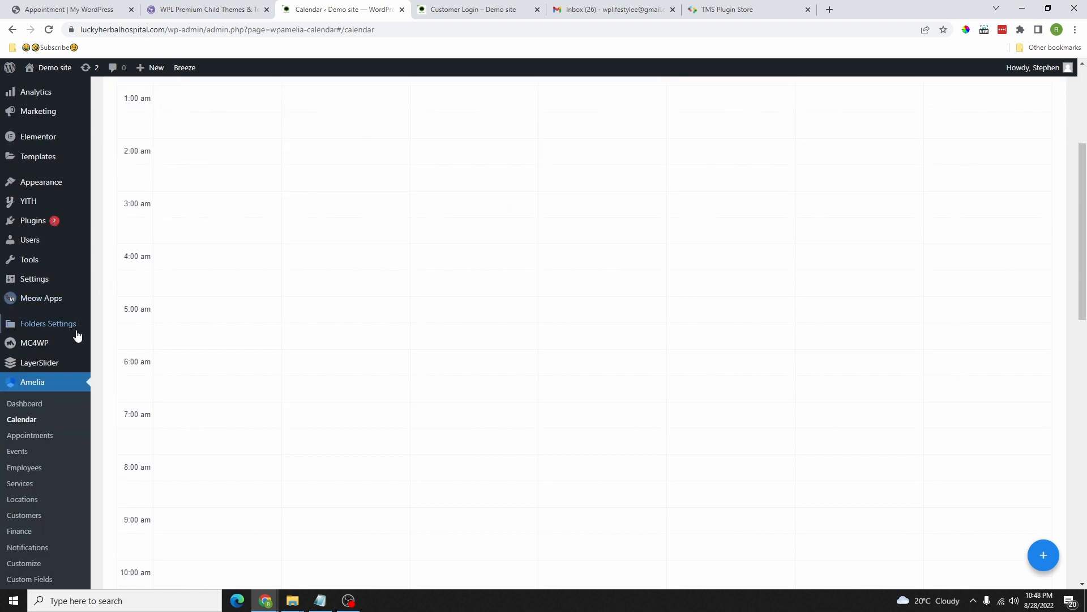
click(30, 324)
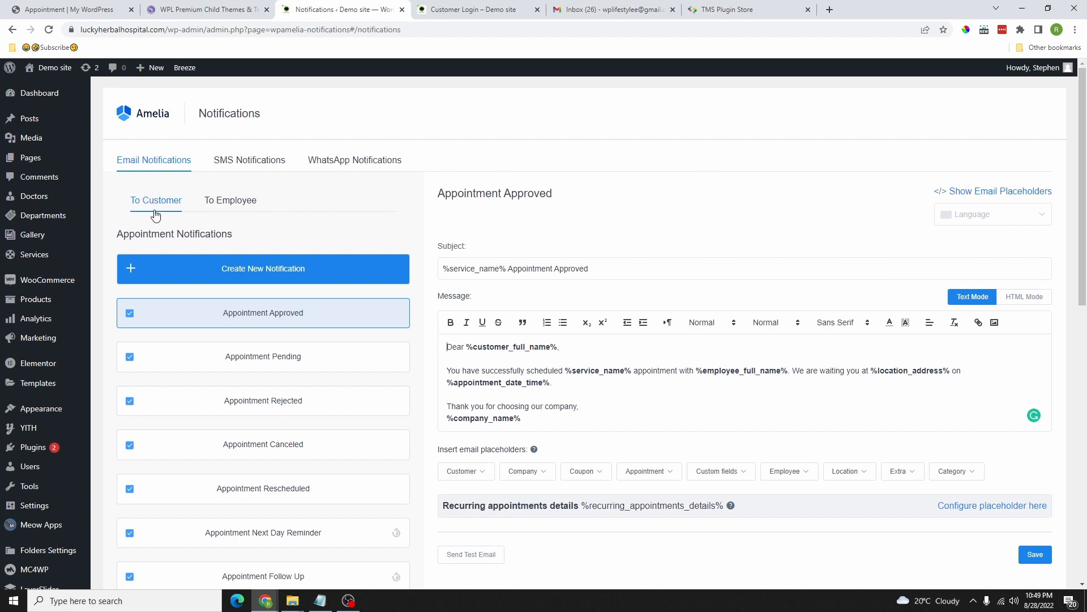
Step: Browse the To Employee, SMS, WhatsApp and Email notification tabs, then open Custom Fields
click(226, 204)
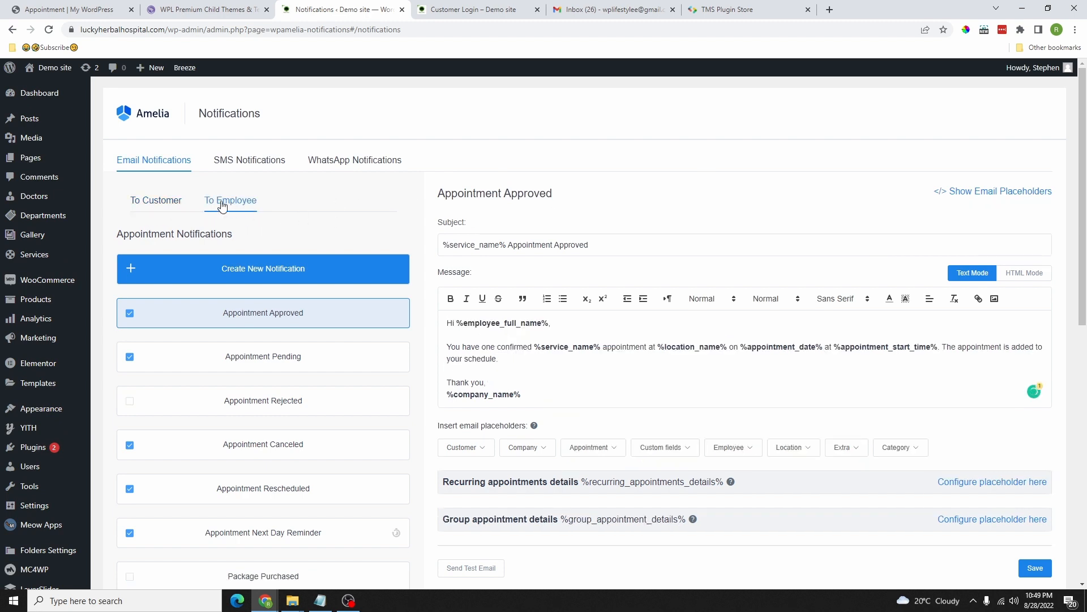
click(232, 166)
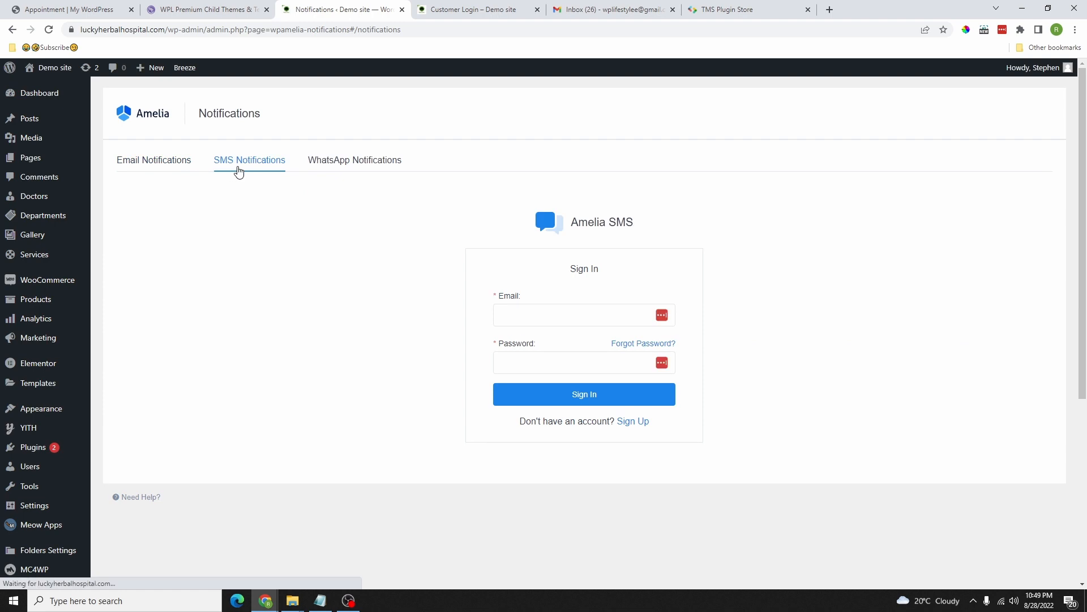
click(362, 167)
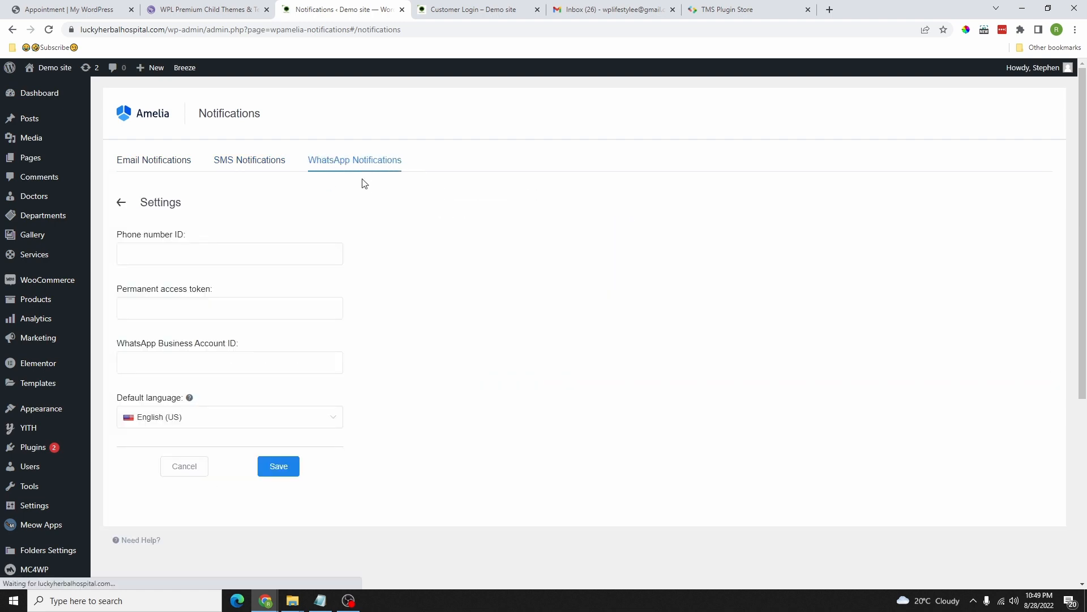
click(155, 162)
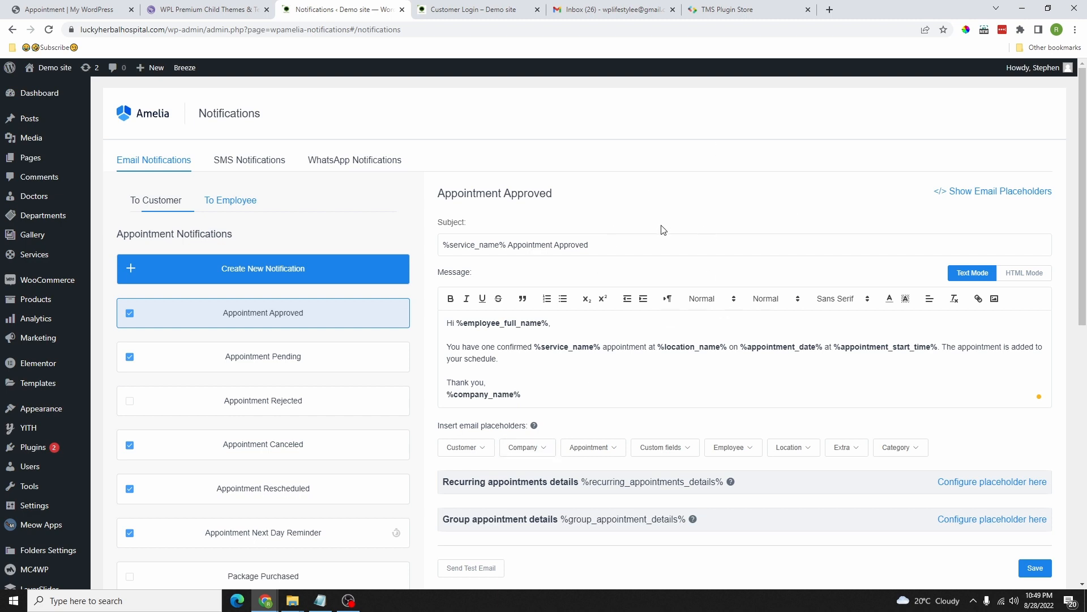
scroll(68, 413, down, 8)
click(30, 514)
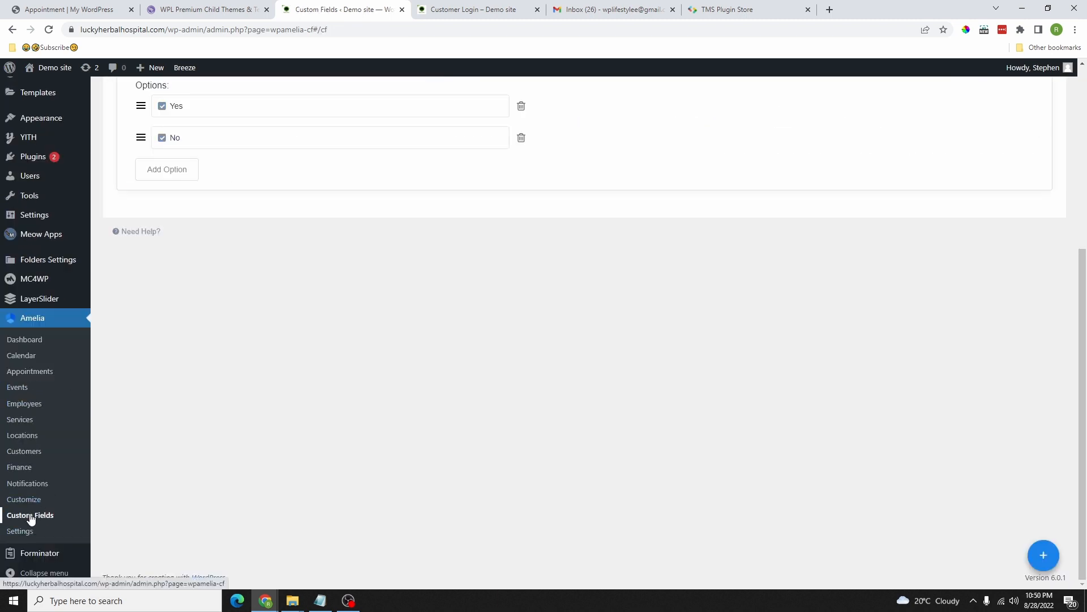
Step: Compare the Text Area and Checkbox custom fields with the booking form, then open Settings
scroll(377, 361, up, 4)
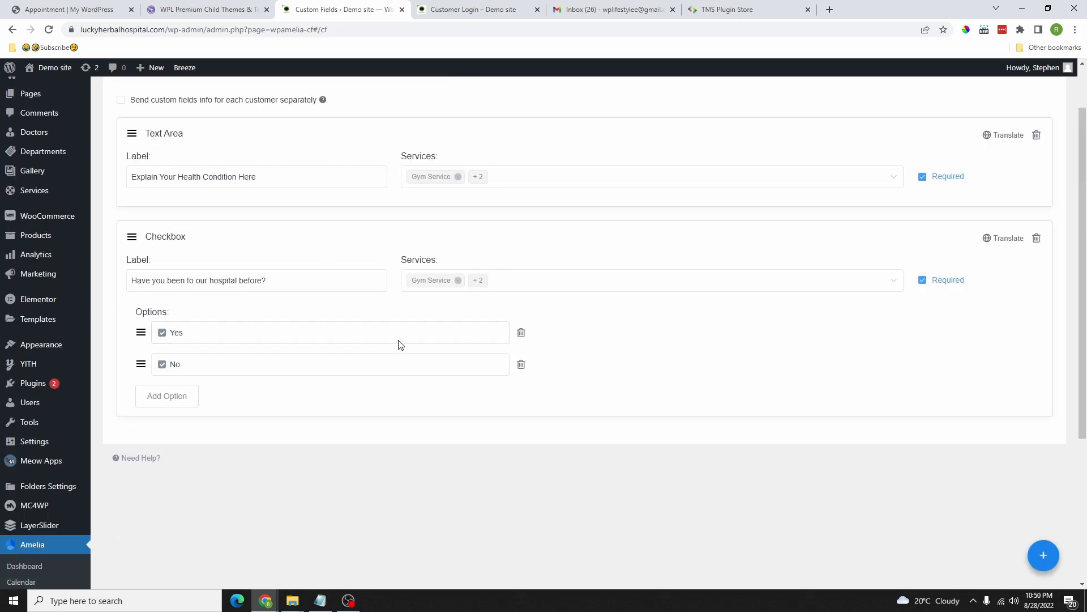
click(465, 10)
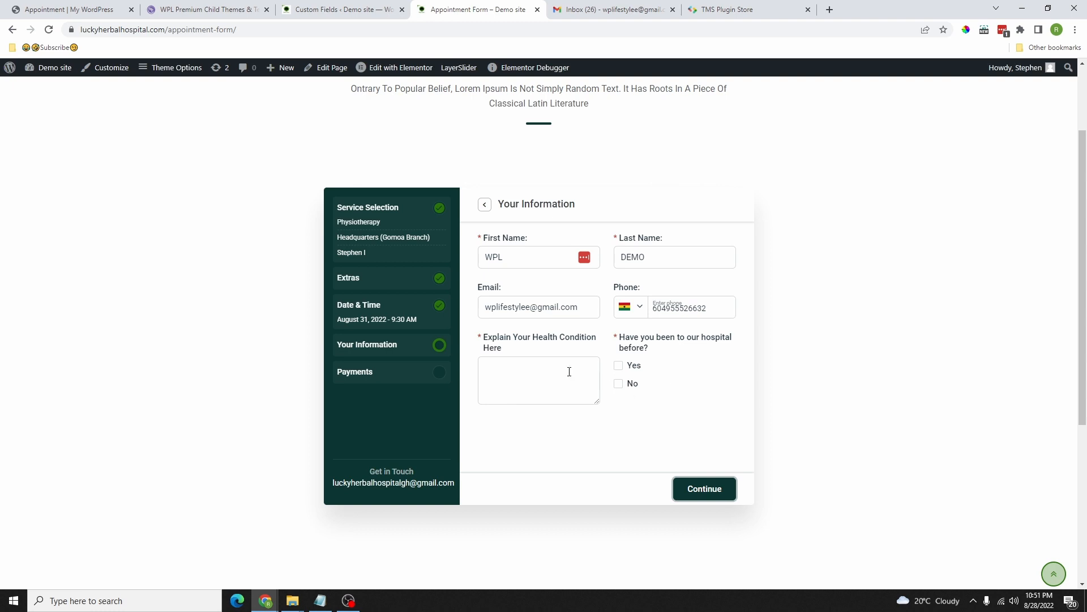
mouse_move(480, 341)
mouse_down()
mouse_move(562, 353)
mouse_move(635, 405)
mouse_up()
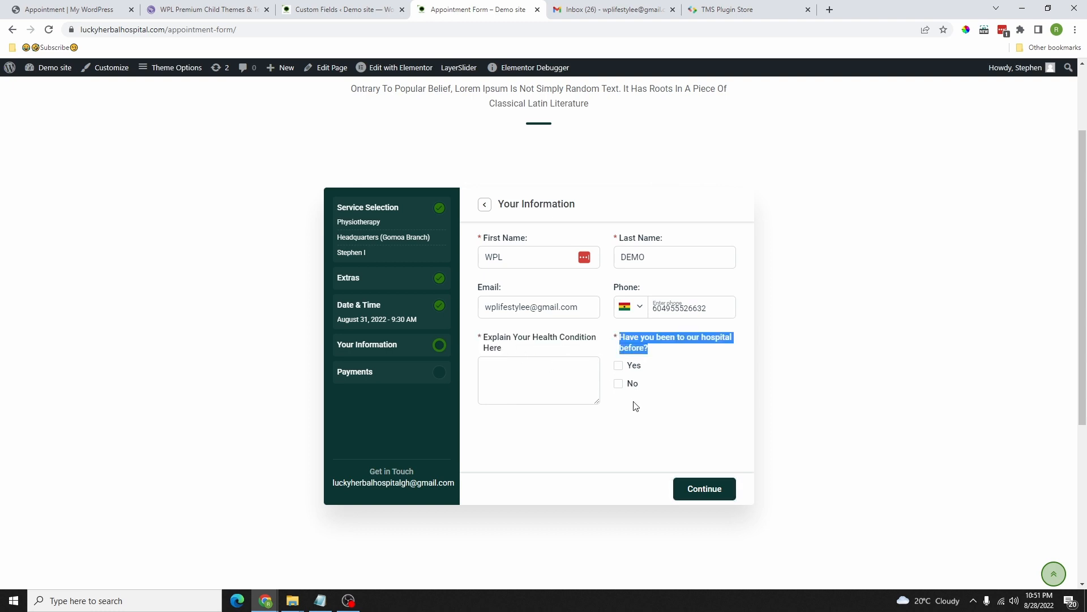
click(319, 14)
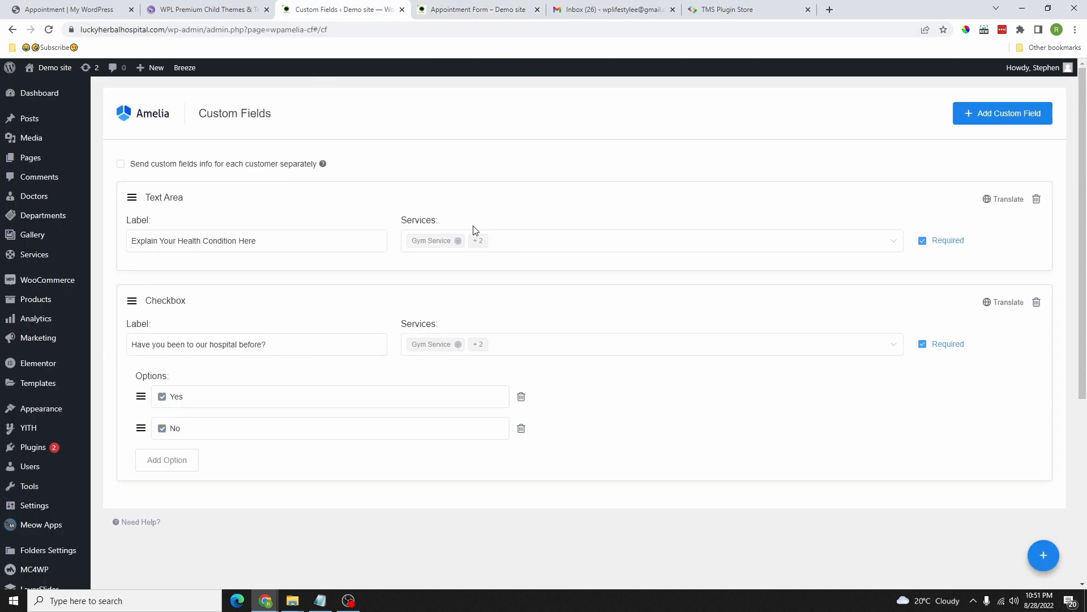
drag(262, 241, 133, 233)
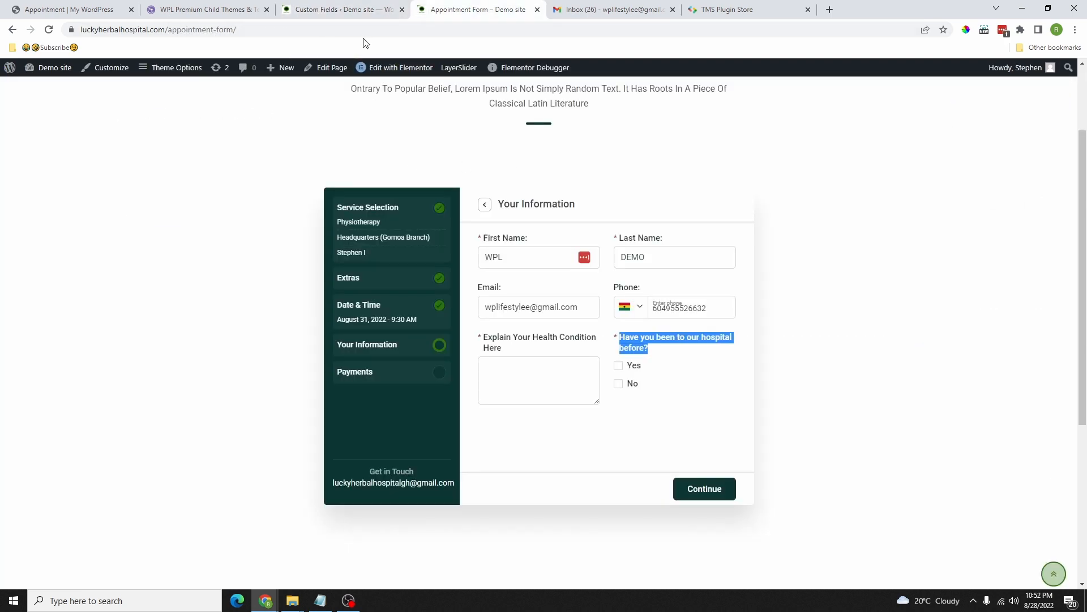
click(356, 14)
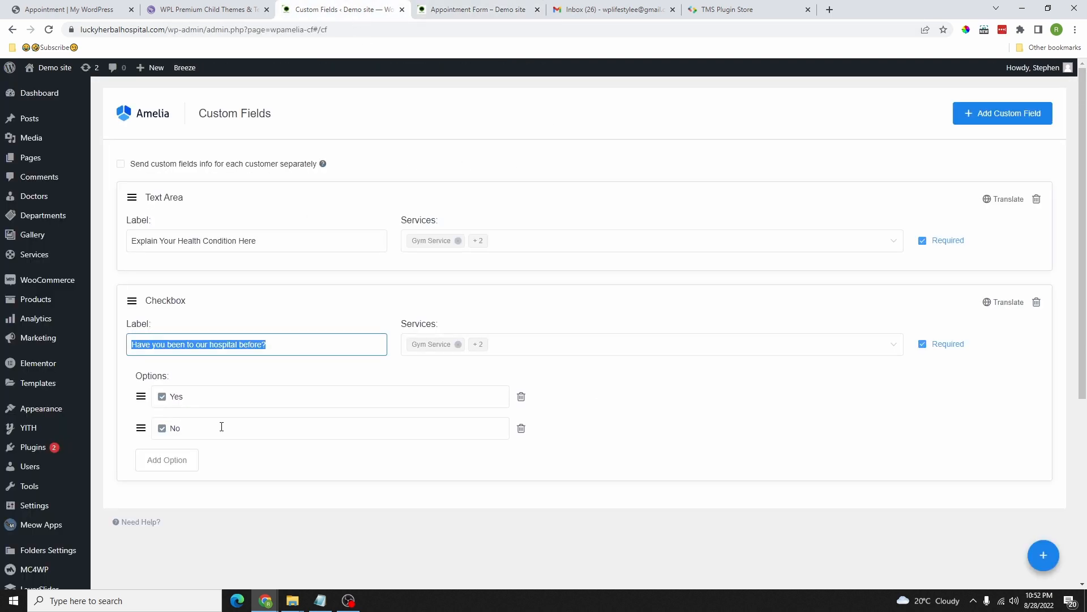
scroll(178, 391, down, 5)
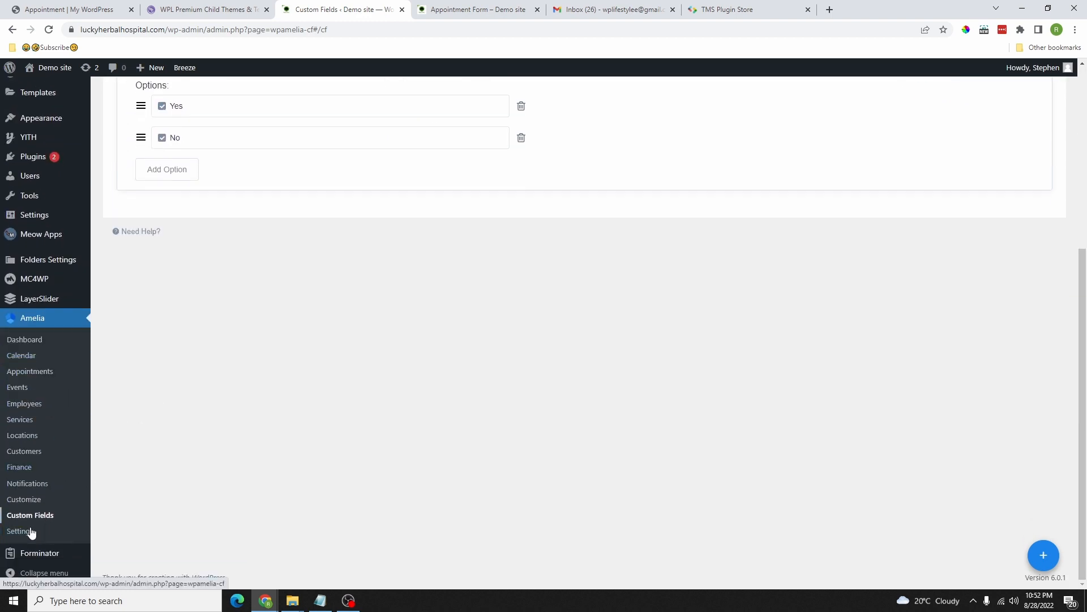
click(20, 533)
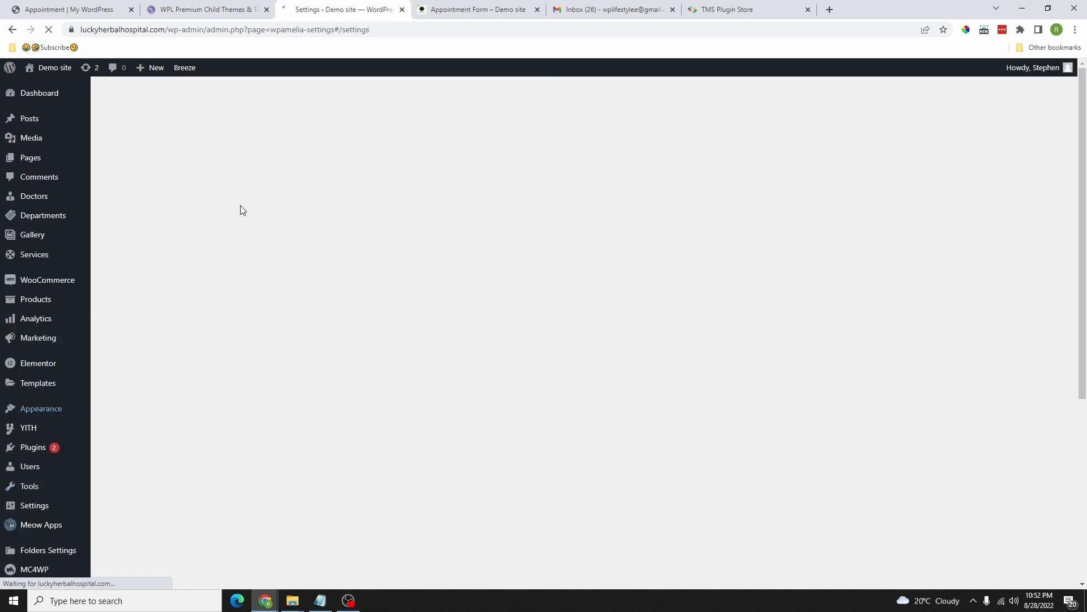
Step: Scroll the Amelia Settings page down and back up
scroll(267, 417, down, 5)
scroll(420, 311, up, 5)
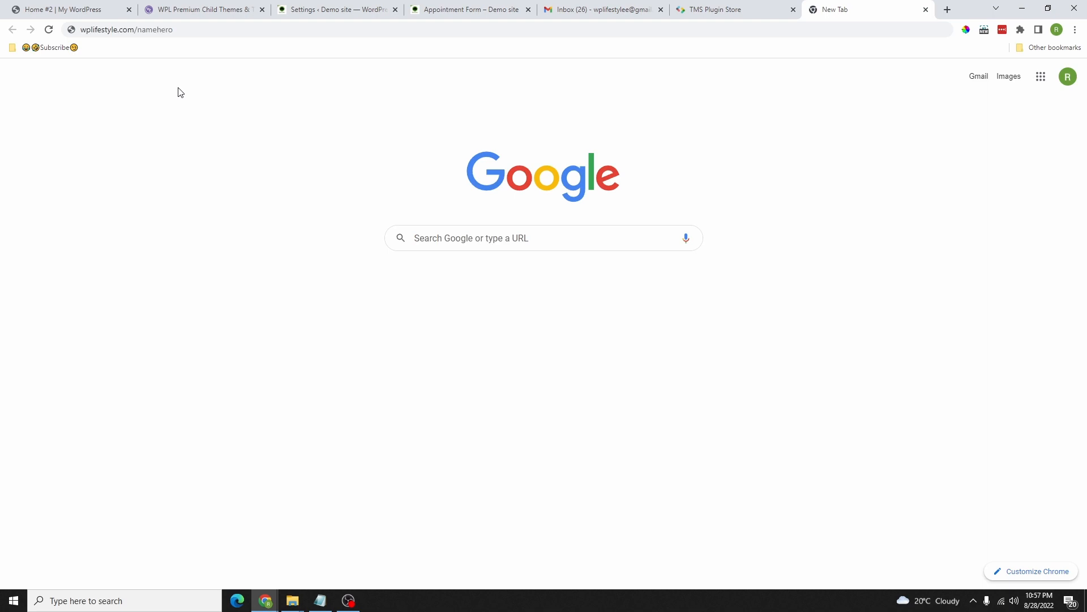
Step: Load wplifestyle.com/namehero from the address bar to reach the NameHero homepage
drag(173, 30, 80, 30)
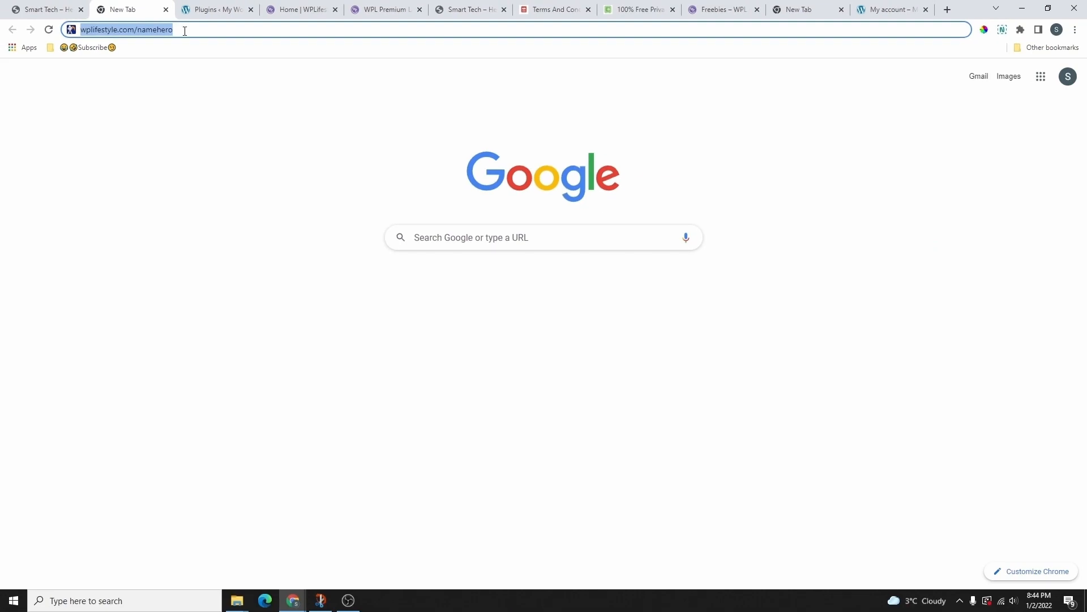
key(Return)
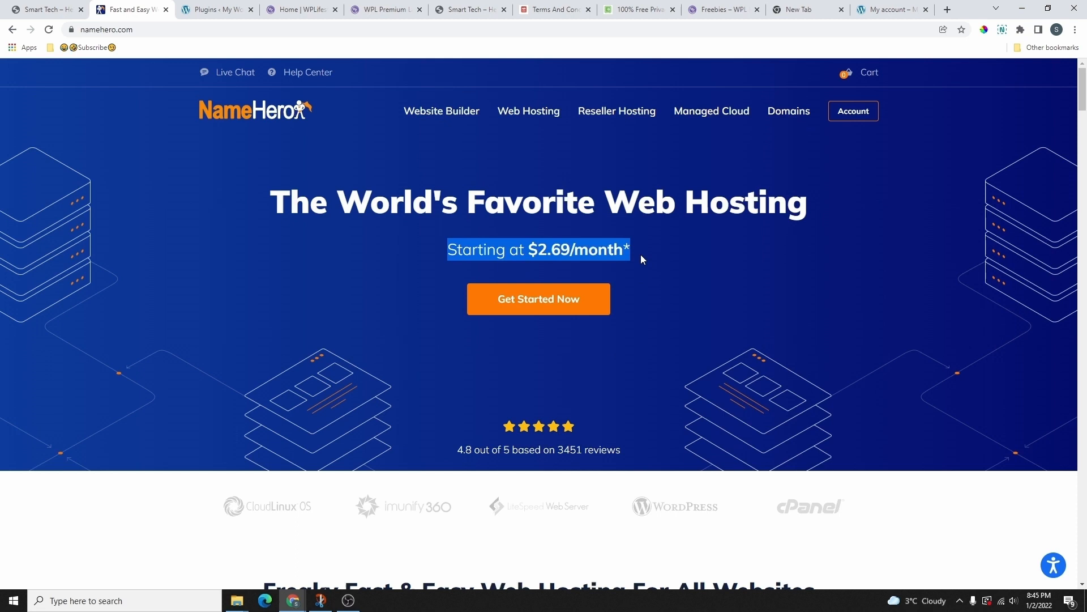
Step: Bring up NameHero's hosting pricing cards, Starter Cloud $2.69/mo through Business Cloud $13.48
click(639, 253)
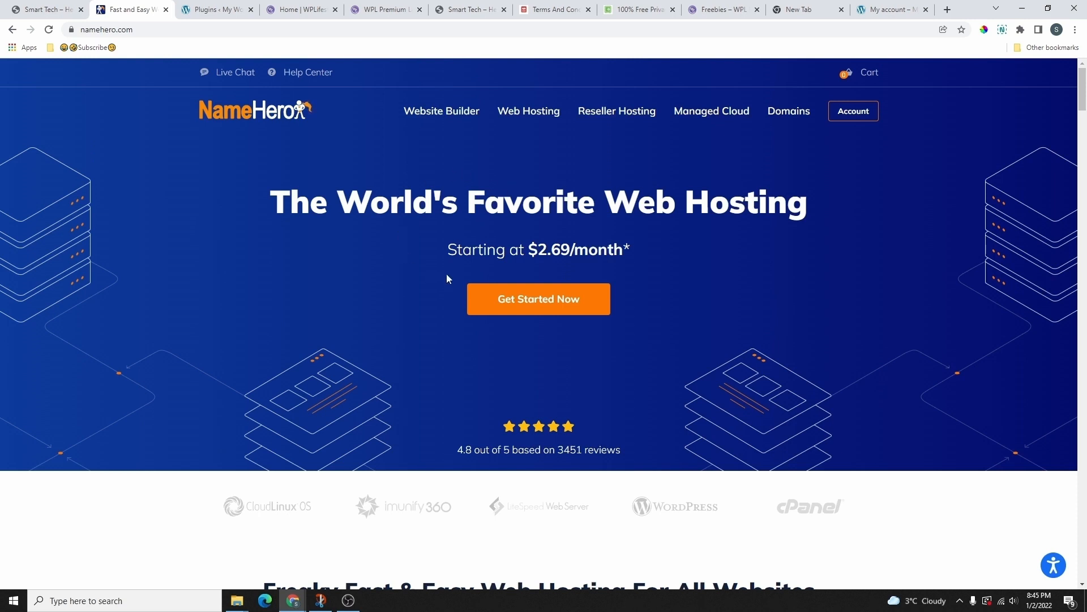
click(538, 306)
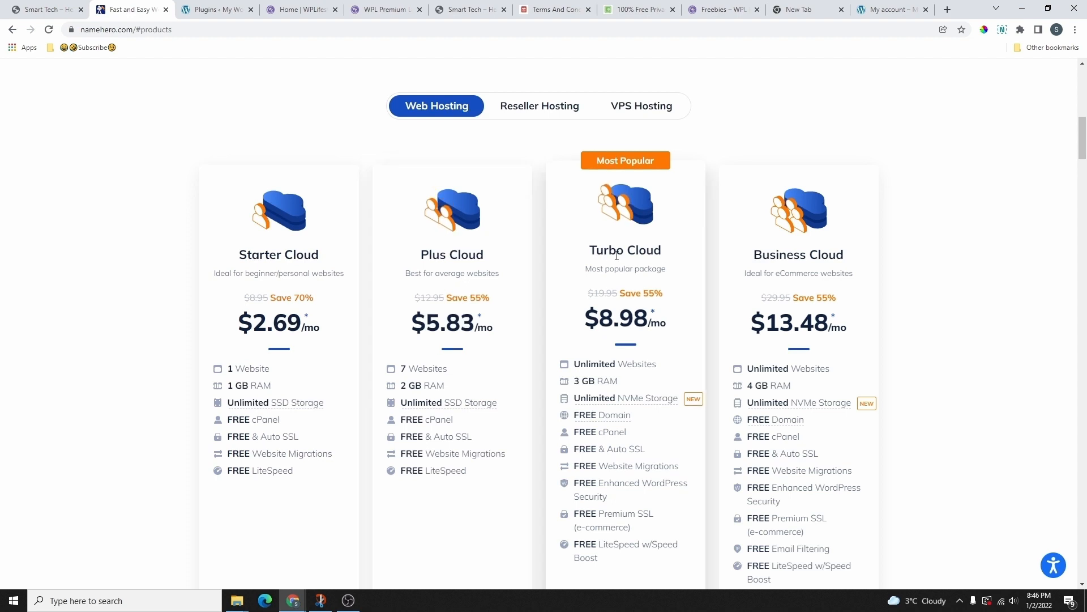
scroll(623, 266, down, 2)
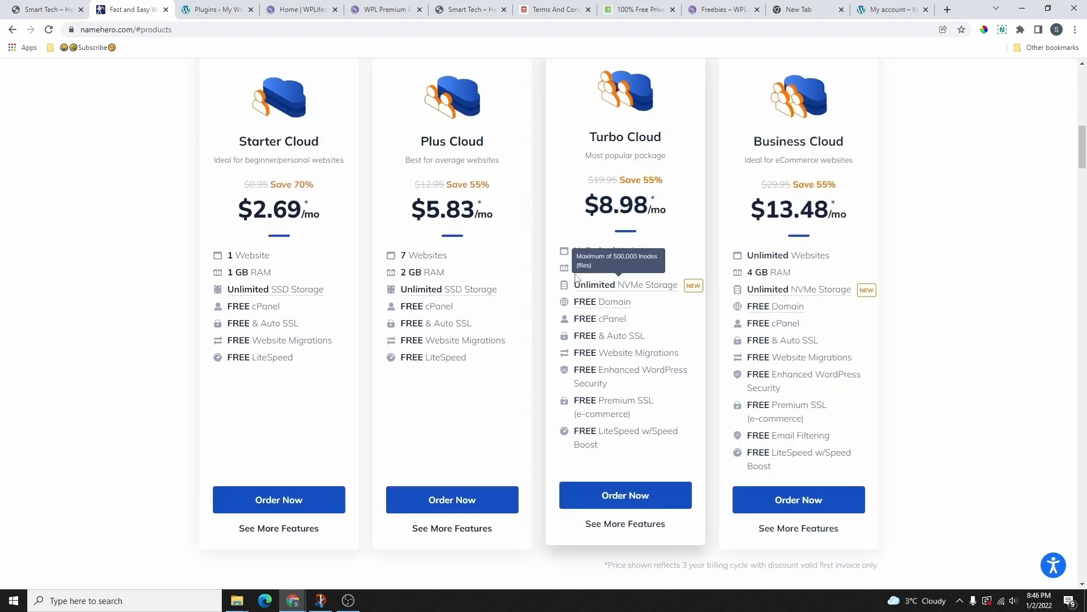
double_click(231, 250)
click(253, 256)
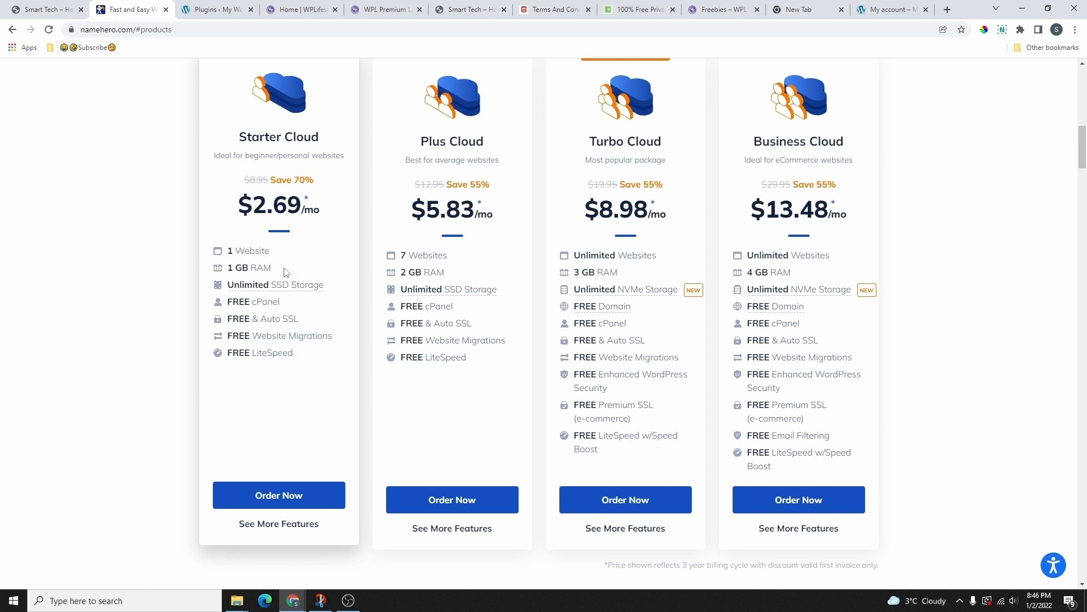
drag(228, 270, 276, 269)
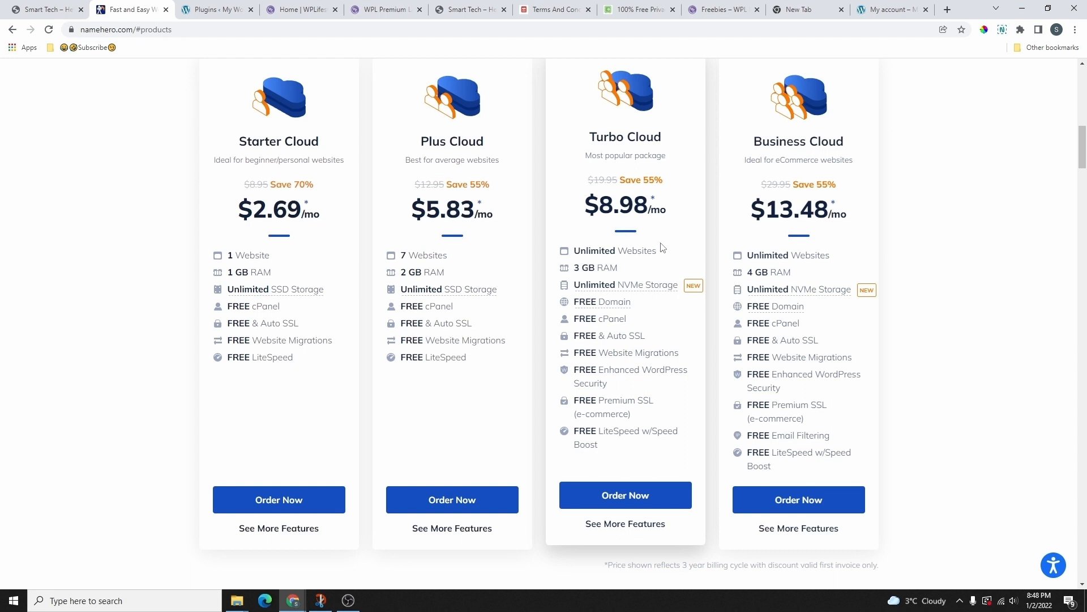
scroll(656, 247, down, 1)
mouse_move(642, 238)
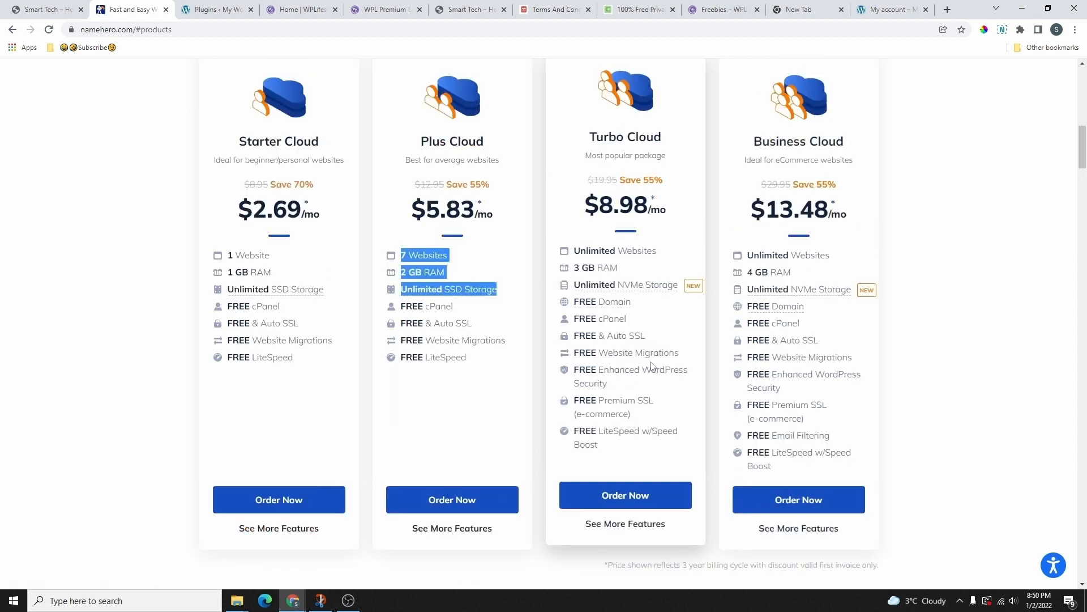
drag(644, 373, 694, 381)
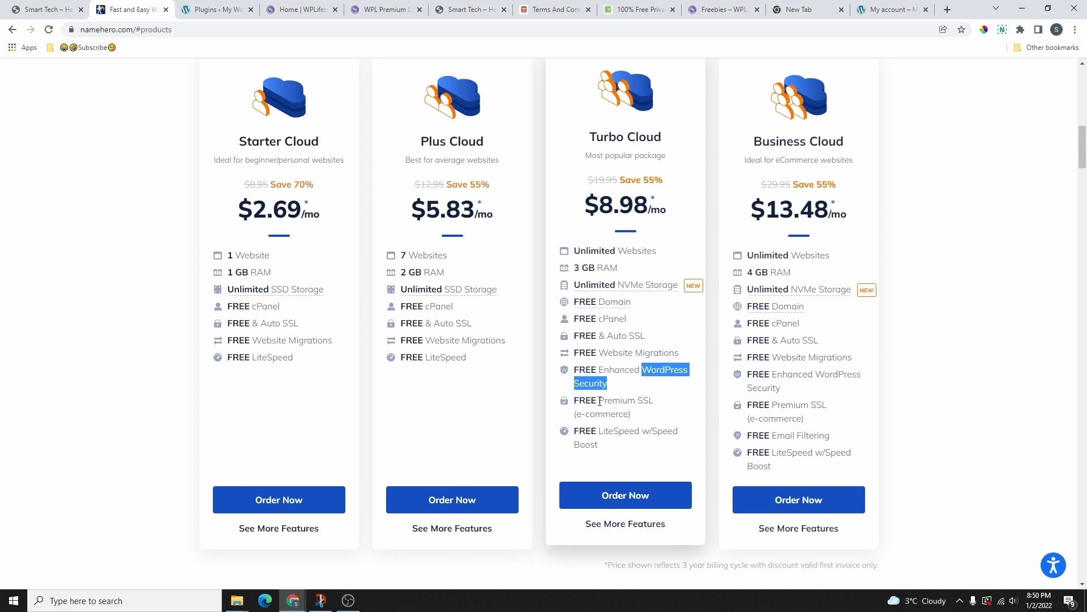
drag(583, 414, 648, 421)
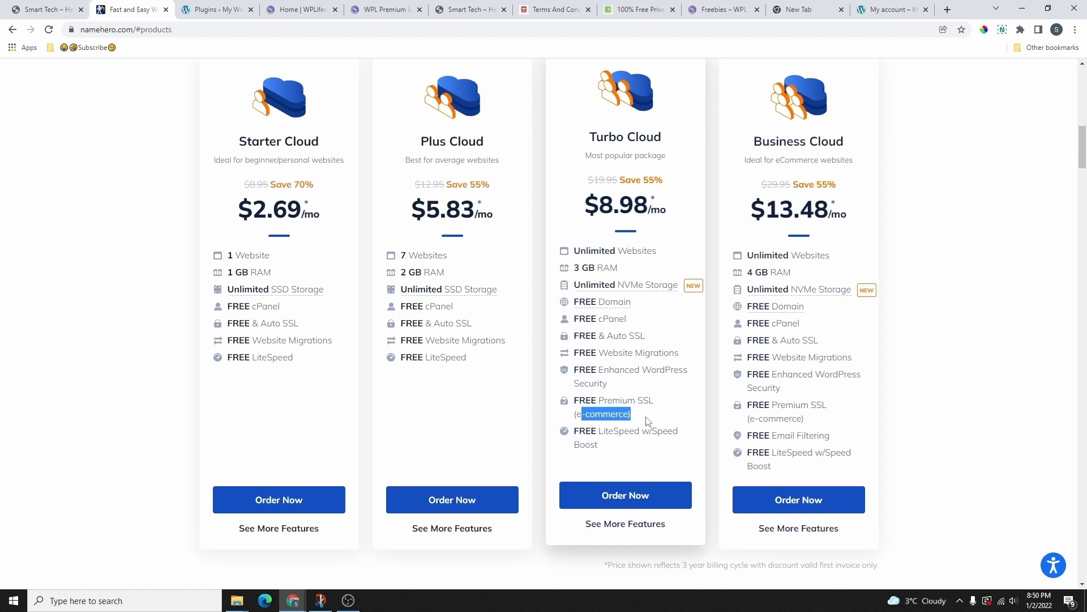
drag(400, 319, 473, 320)
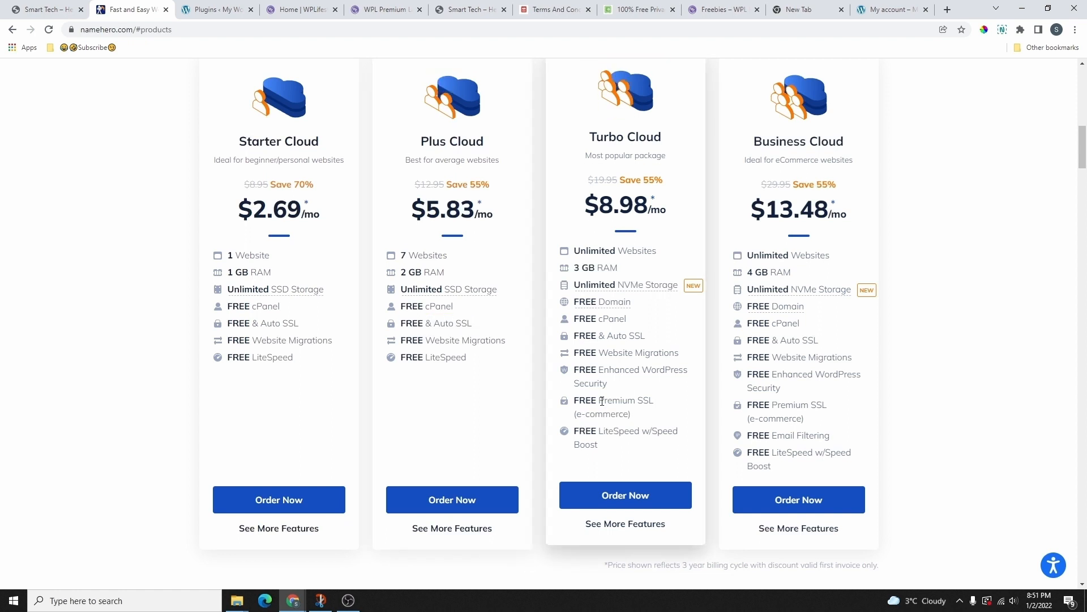
drag(598, 400, 599, 445)
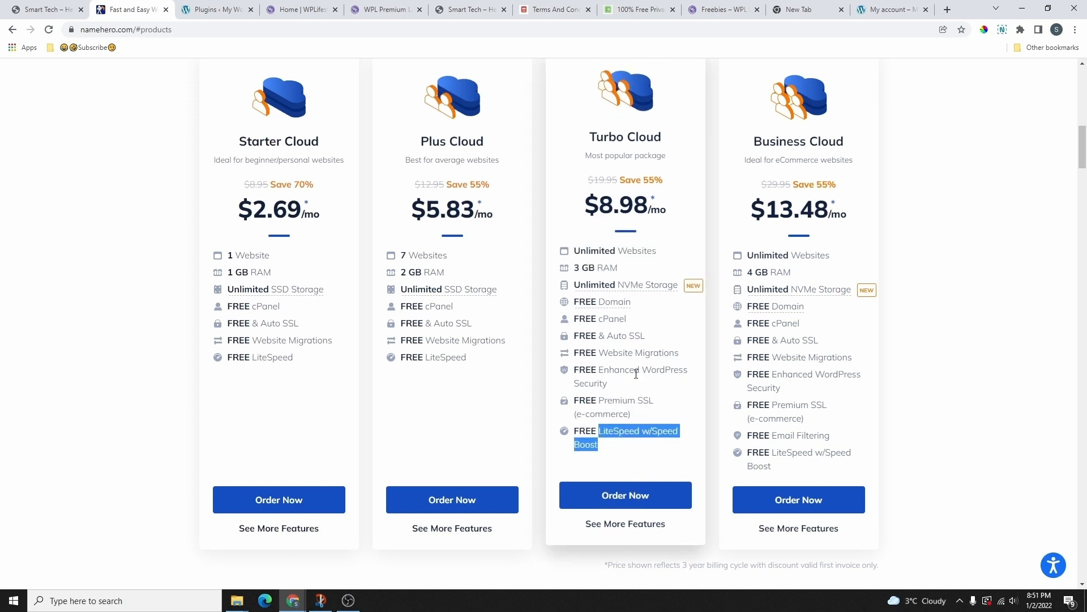
scroll(640, 451, down, 2)
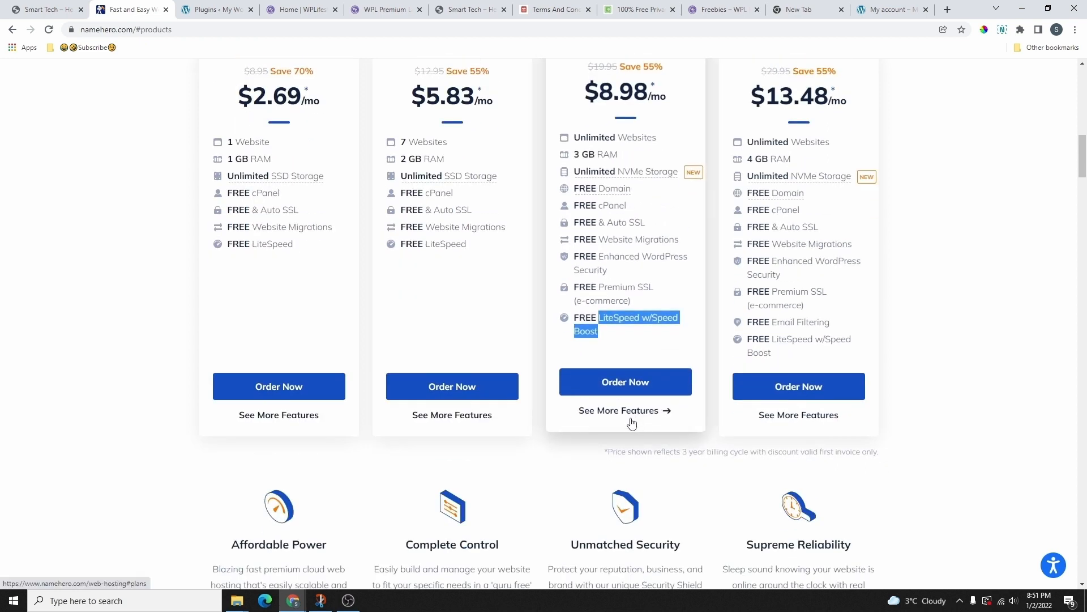
scroll(628, 422, up, 1)
scroll(627, 411, down, 1)
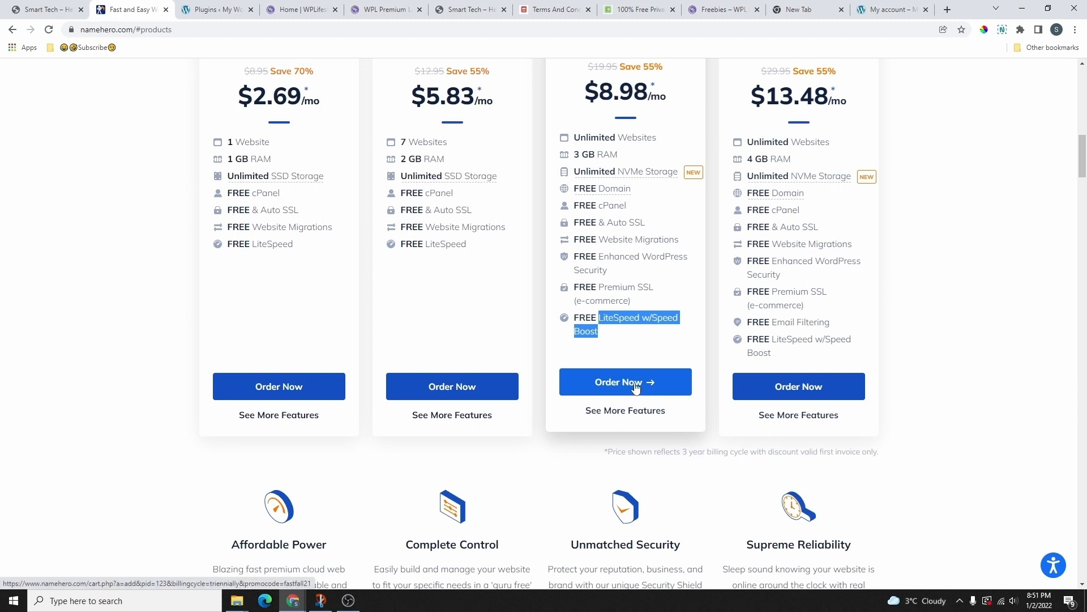
Step: Start an order for the Turbo Cloud hosting plan
click(637, 383)
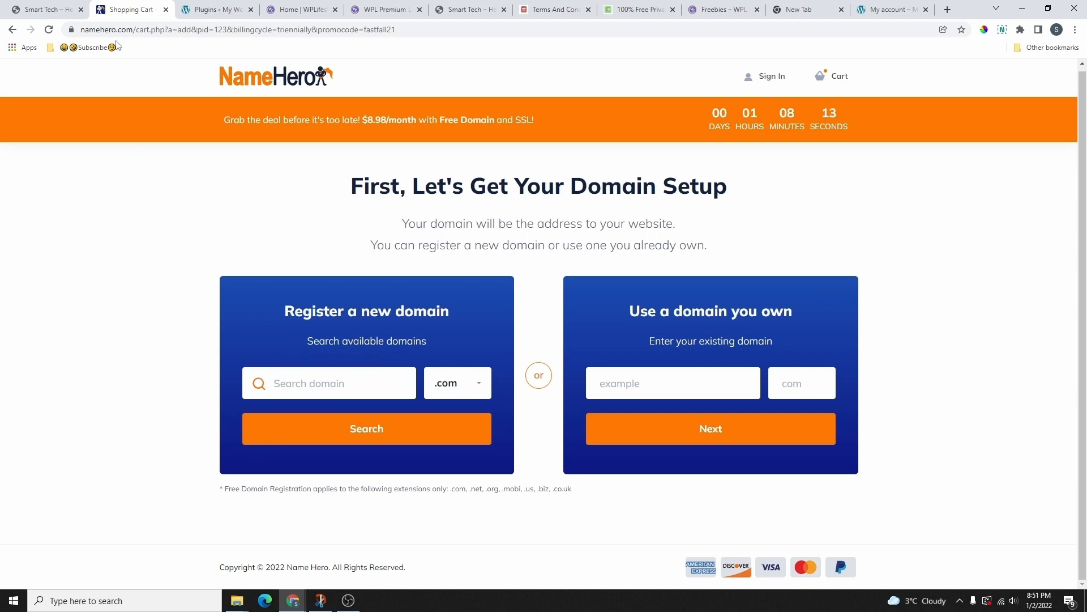
drag(135, 32, 76, 30)
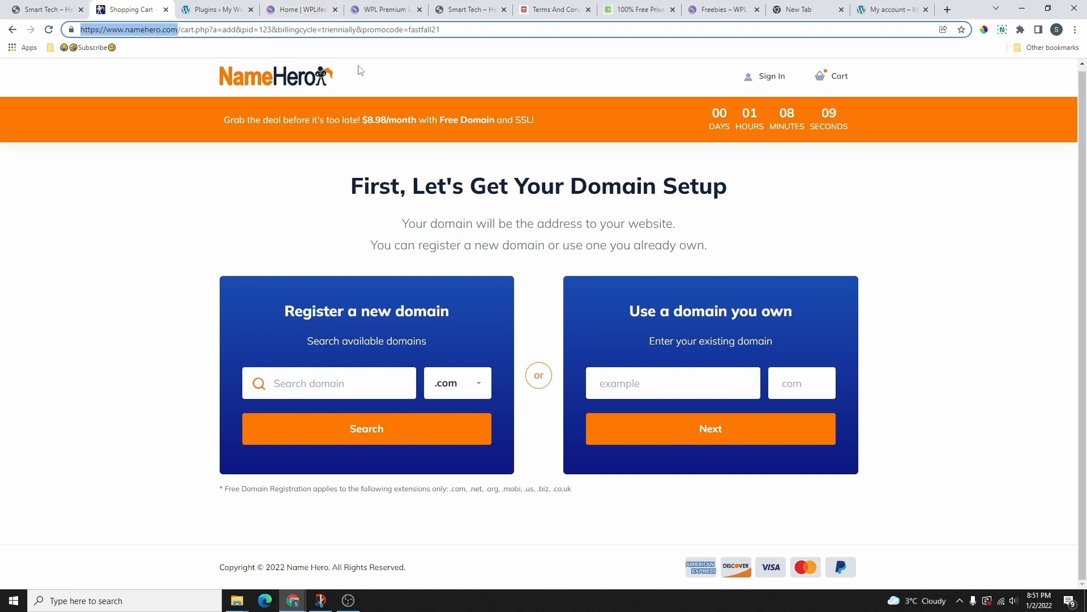
click(364, 387)
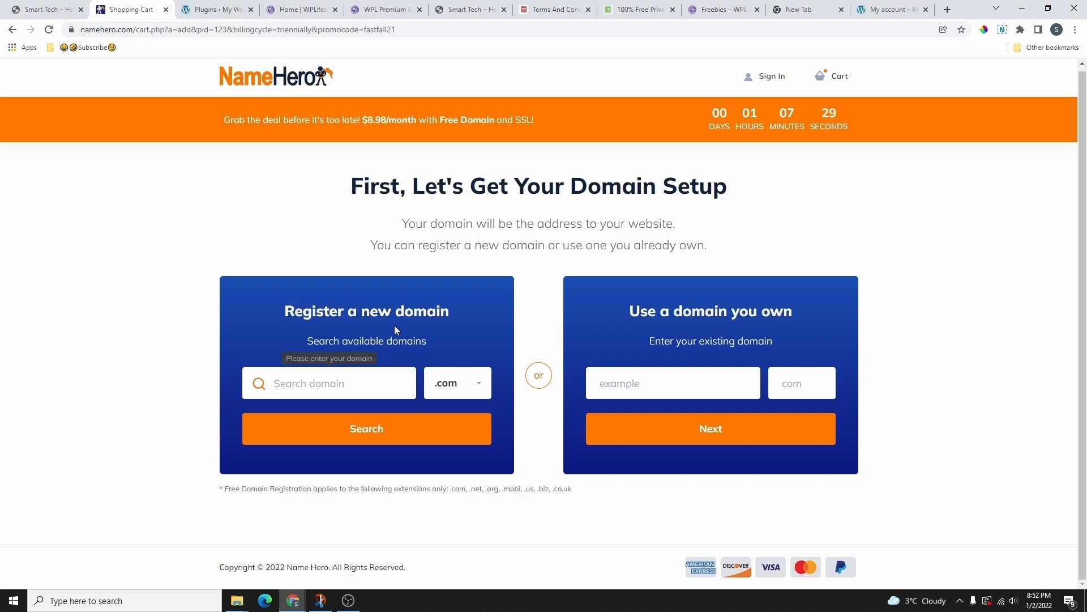
Step: Keep .com as the extension and enter wpl2022 as the new domain to register
click(457, 384)
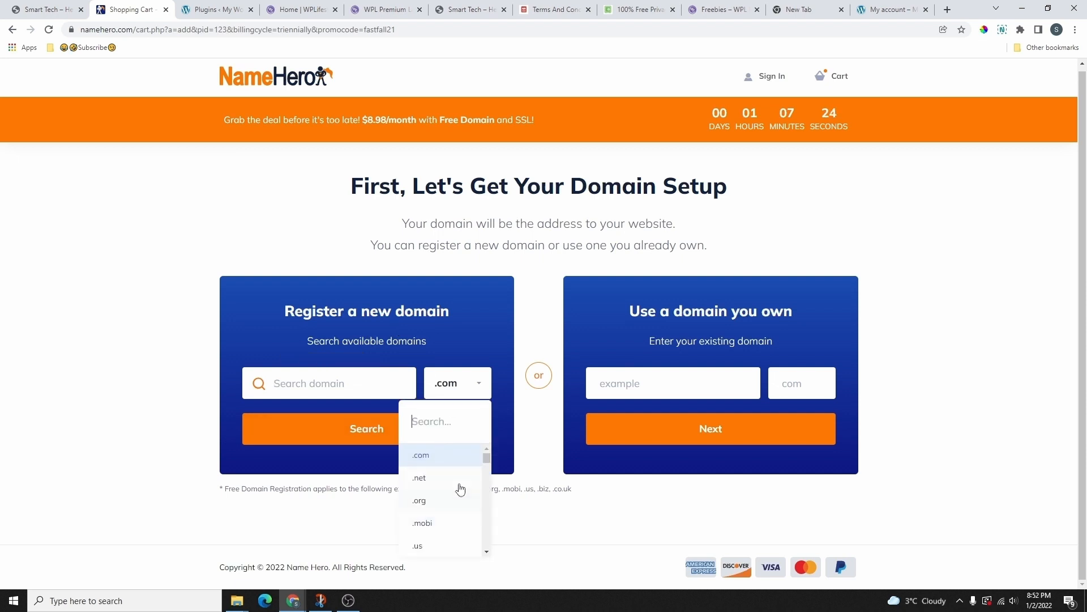
drag(489, 463, 480, 554)
click(353, 535)
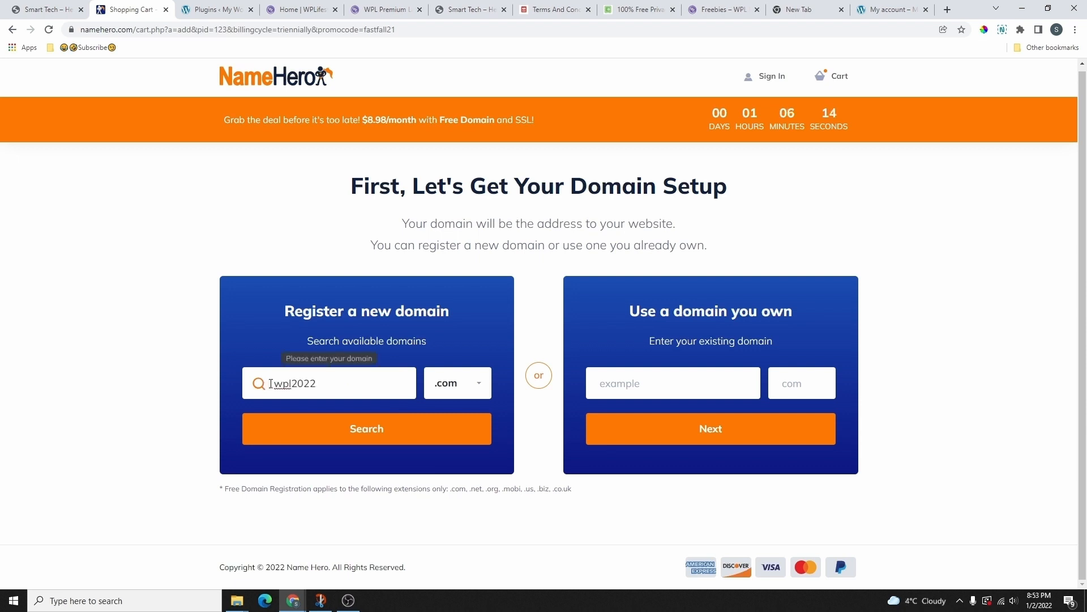
drag(270, 383, 331, 384)
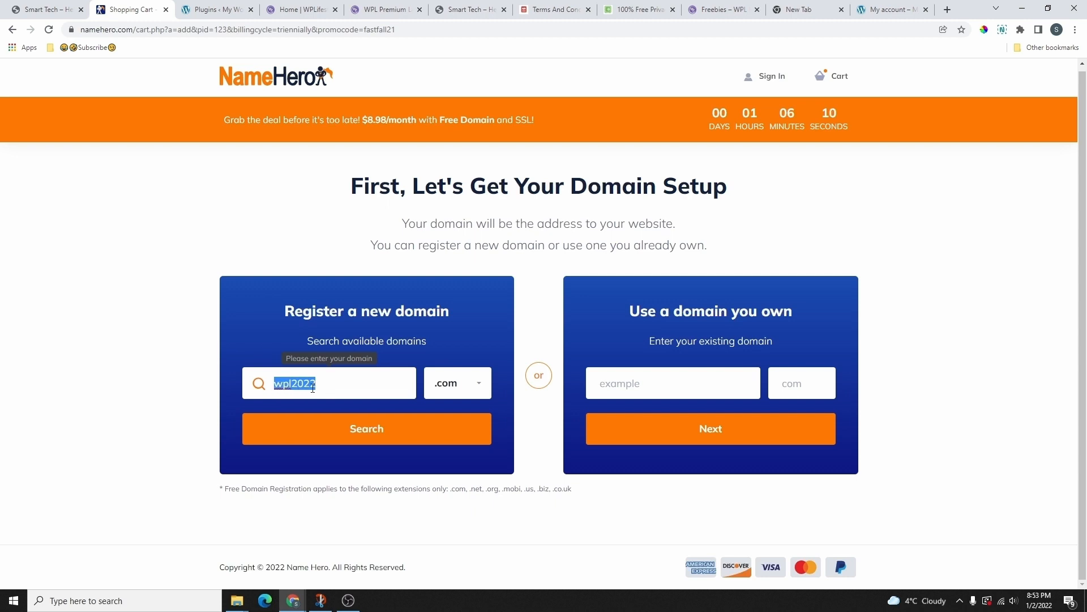
Step: Search wpl2022.com, confirm it's available free with the plan ($13.98/year otherwise), and continue
click(328, 386)
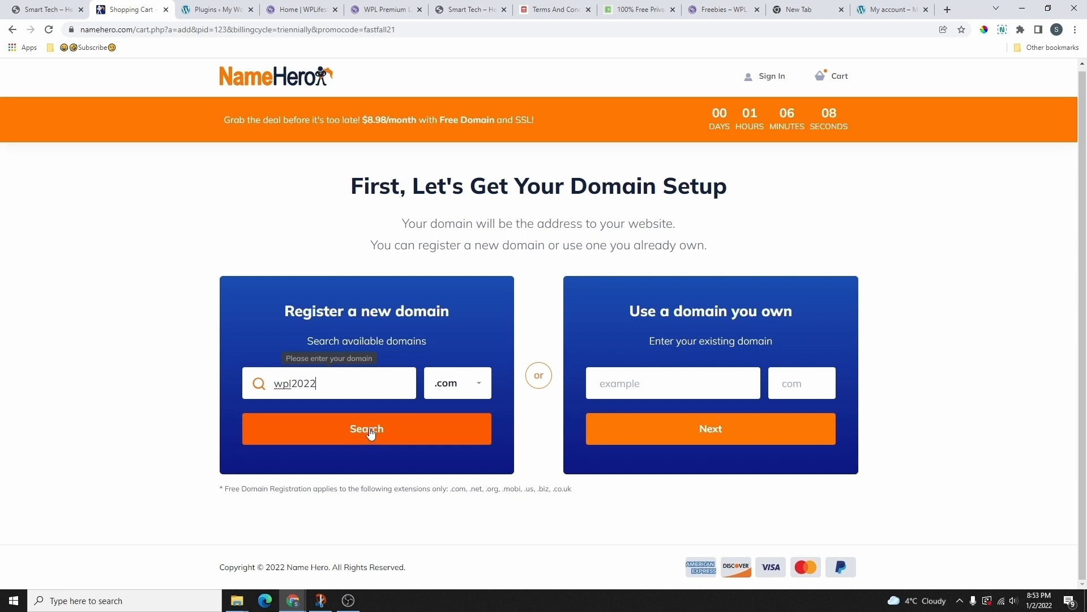
click(369, 429)
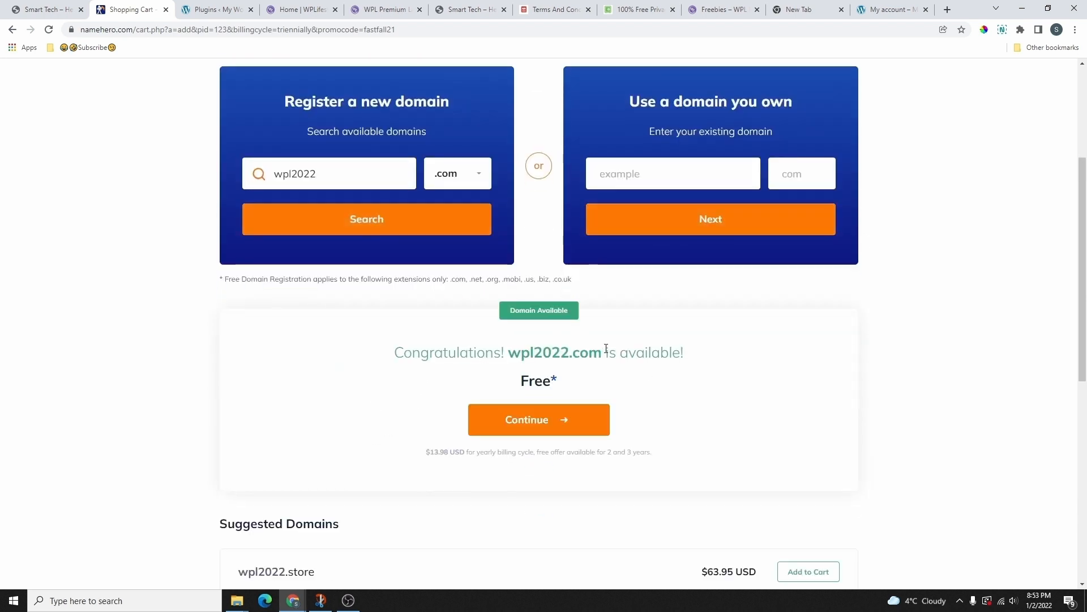
drag(393, 354, 535, 383)
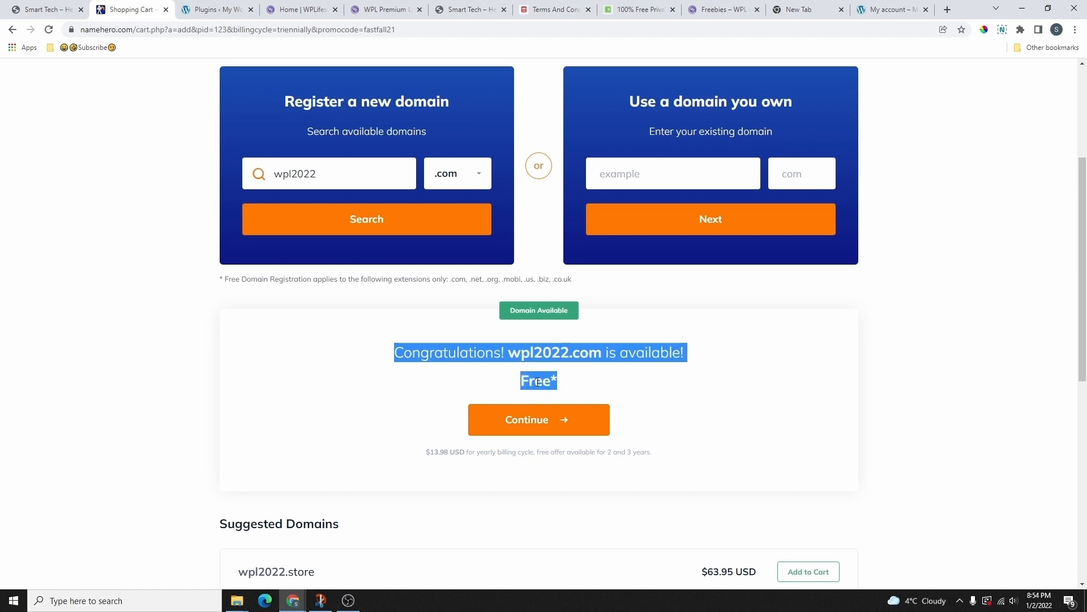
double_click(433, 450)
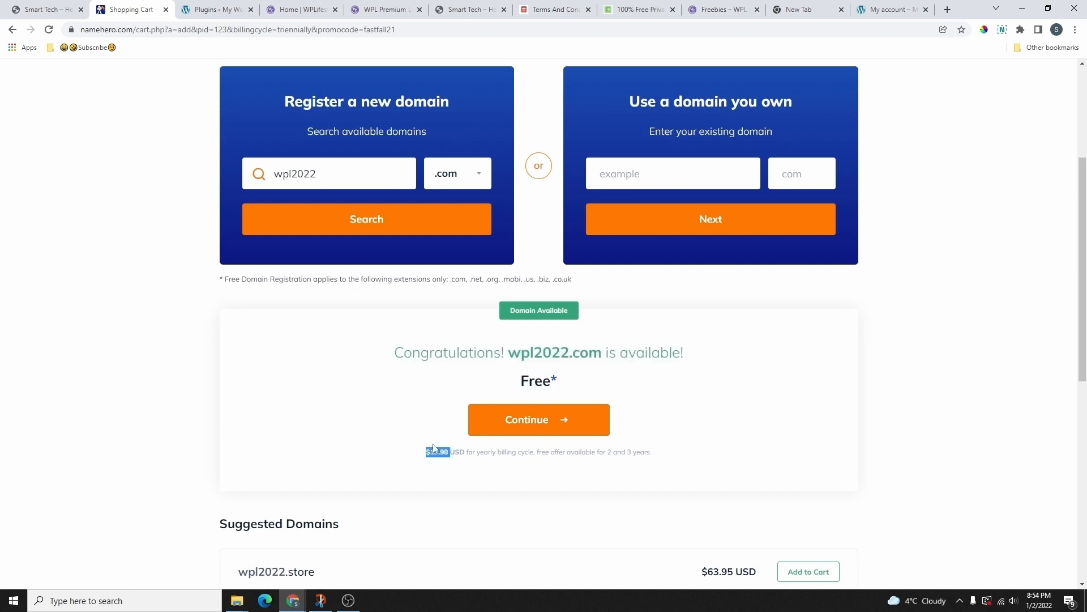
drag(426, 457, 496, 481)
click(508, 430)
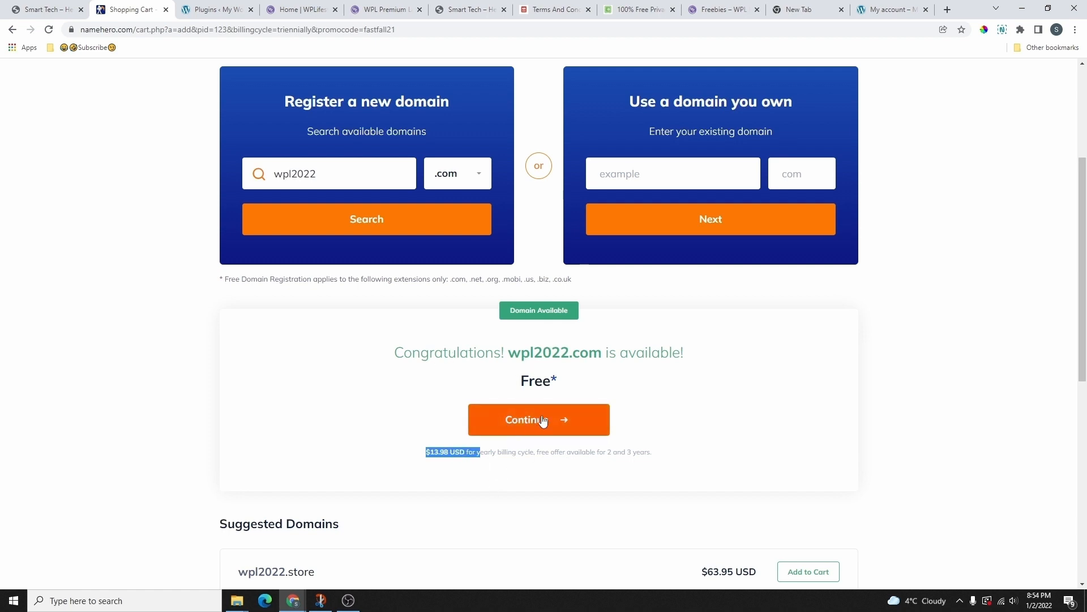
Step: Keep Turbo Cloud with No Backup, no add-ons and free Let's Encrypt SSL, then continue
scroll(521, 528, down, 5)
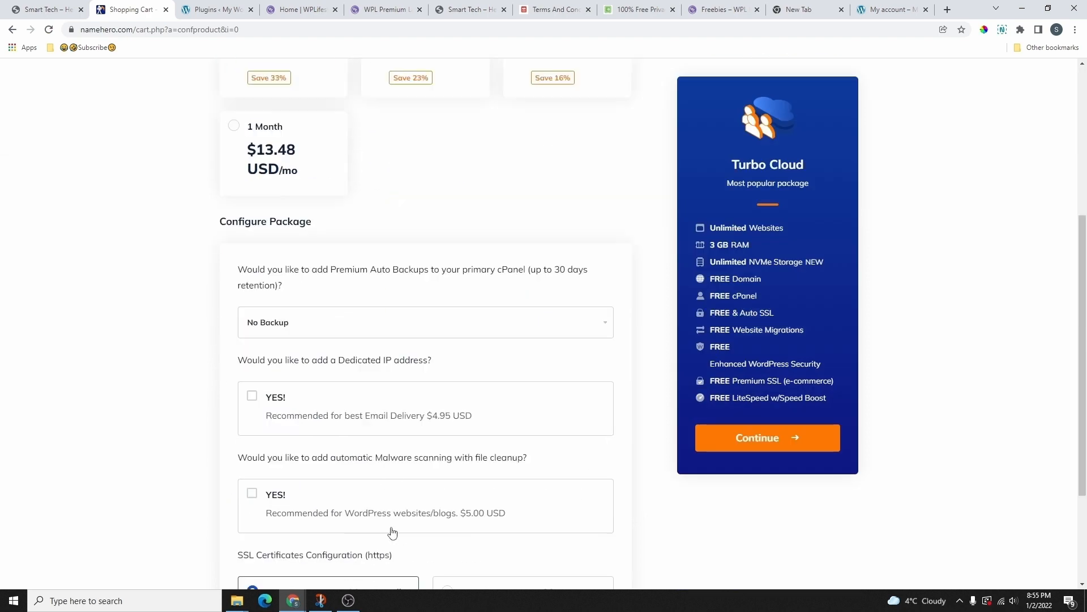
scroll(482, 510, up, 5)
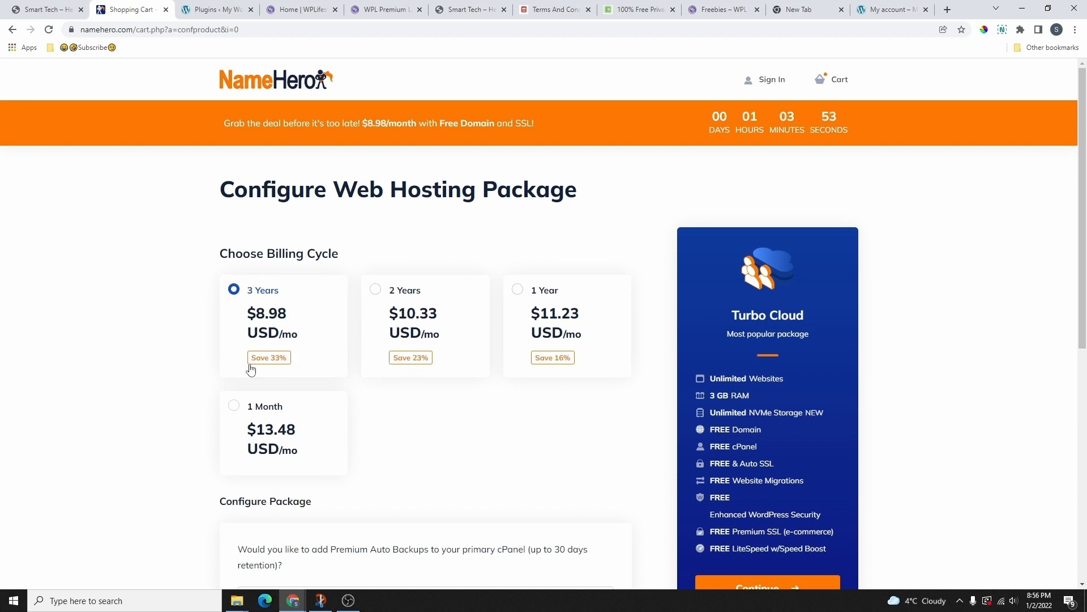
scroll(279, 340, down, 1)
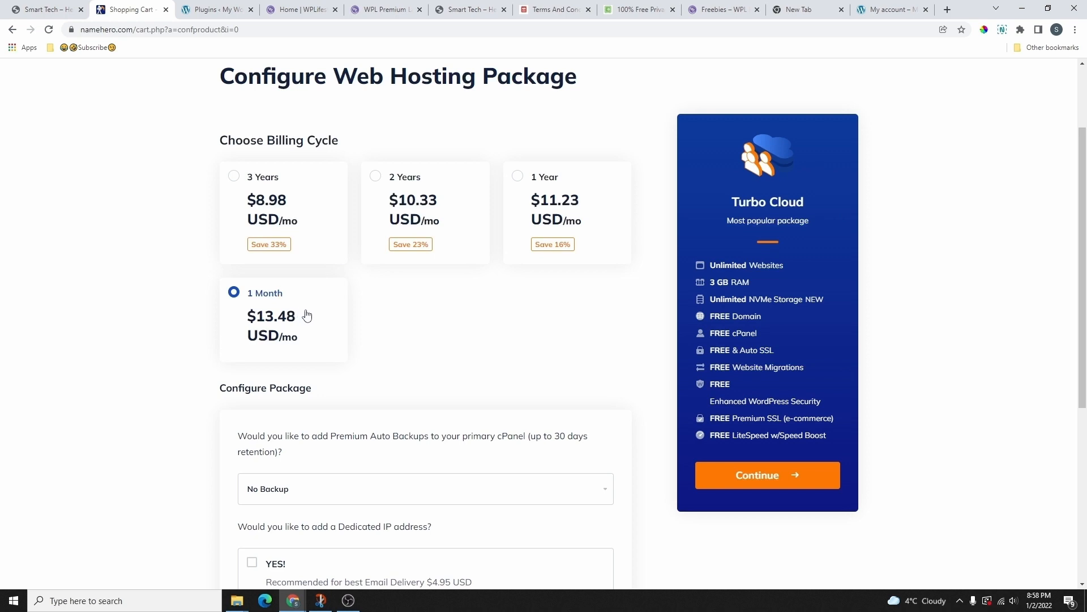
scroll(453, 333, down, 1)
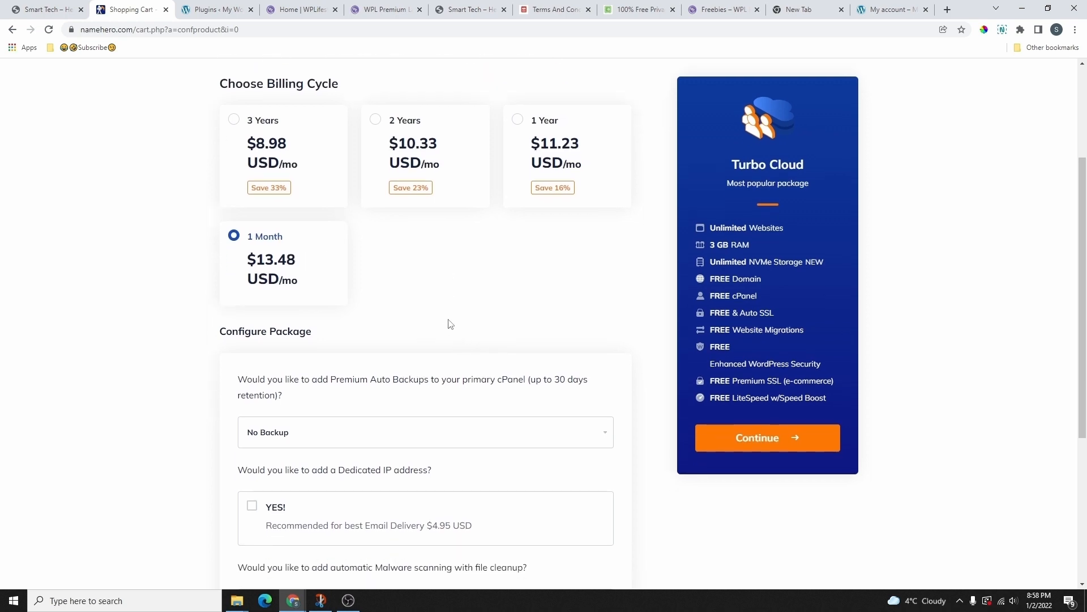
scroll(447, 312, down, 3)
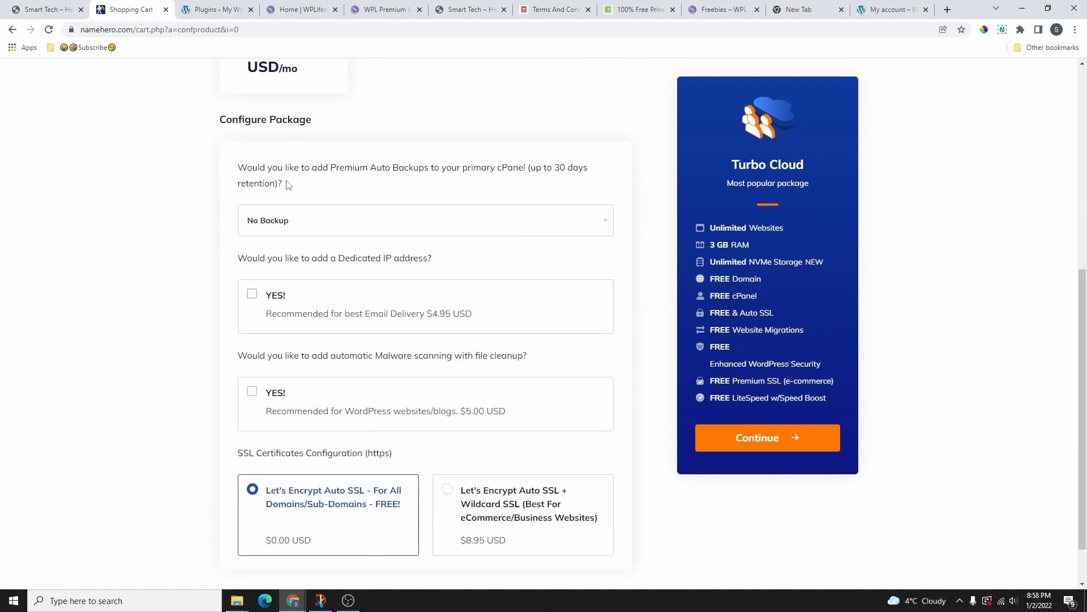
scroll(570, 209, down, 1)
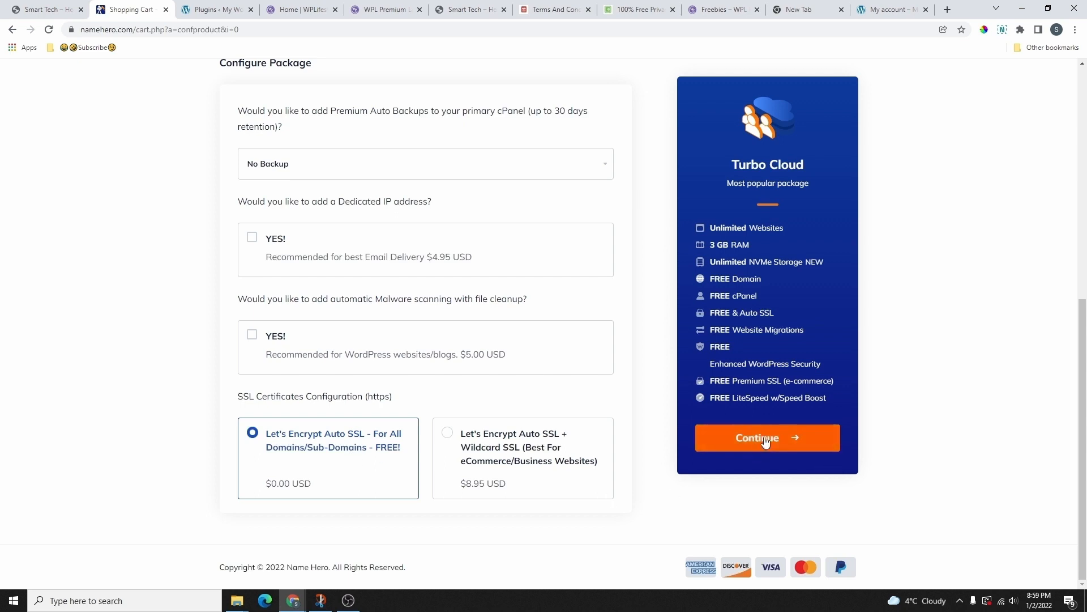
click(777, 450)
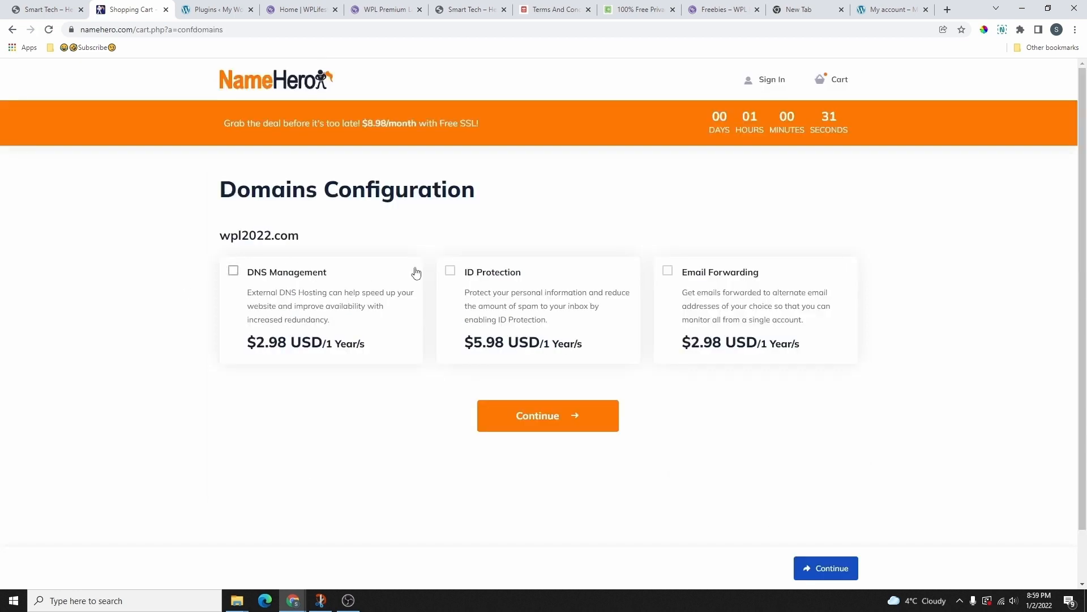
Step: Enable ID Protection ($5.98/year) for wpl2022.com and continue to Review & Checkout
click(450, 272)
click(550, 413)
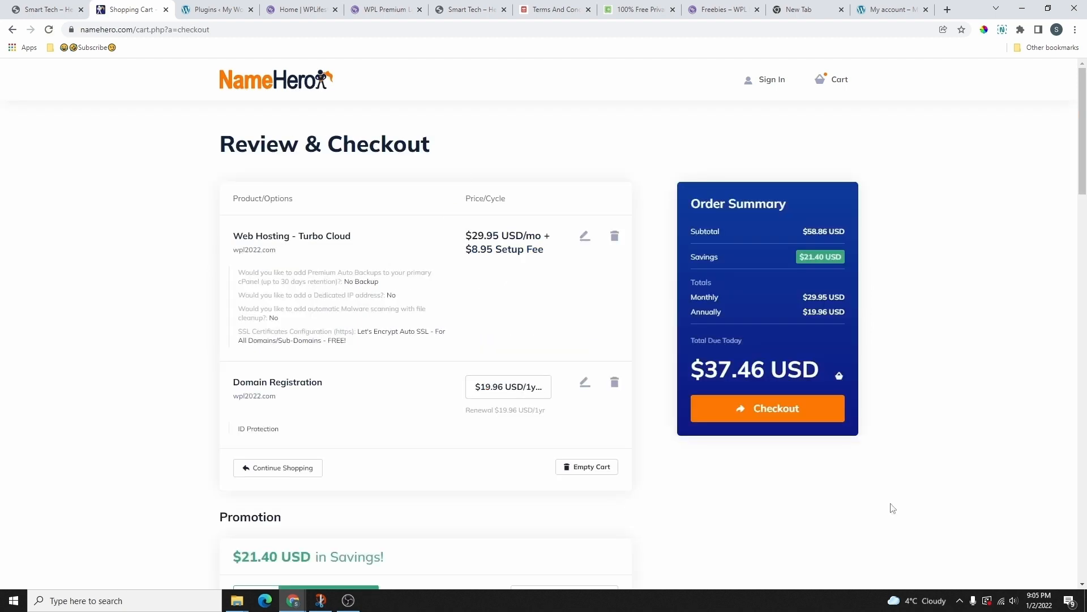
scroll(484, 234, down, 2)
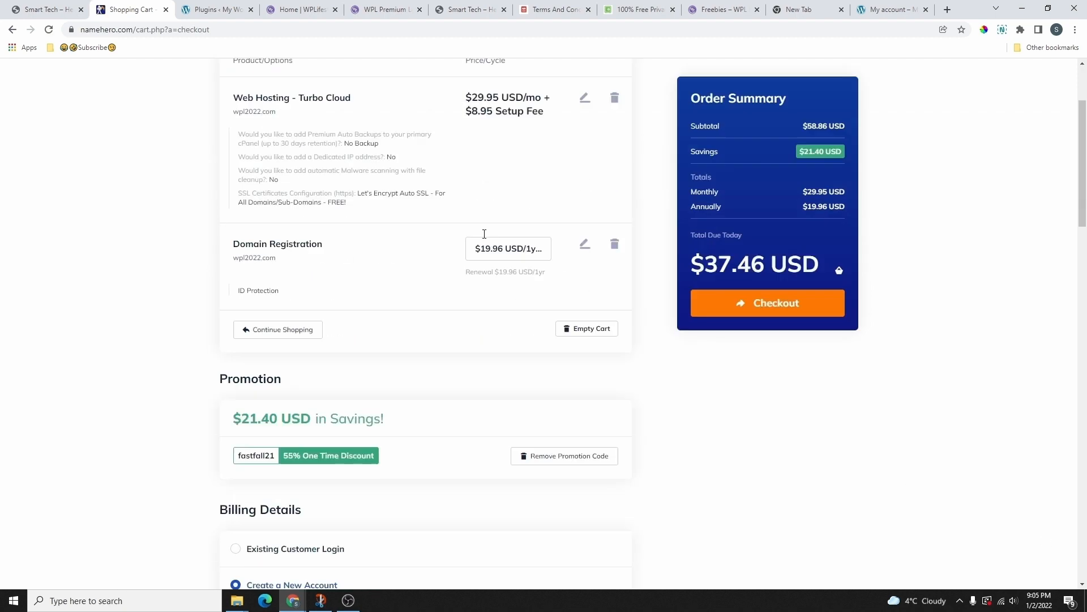
scroll(484, 234, down, 6)
scroll(451, 275, up, 9)
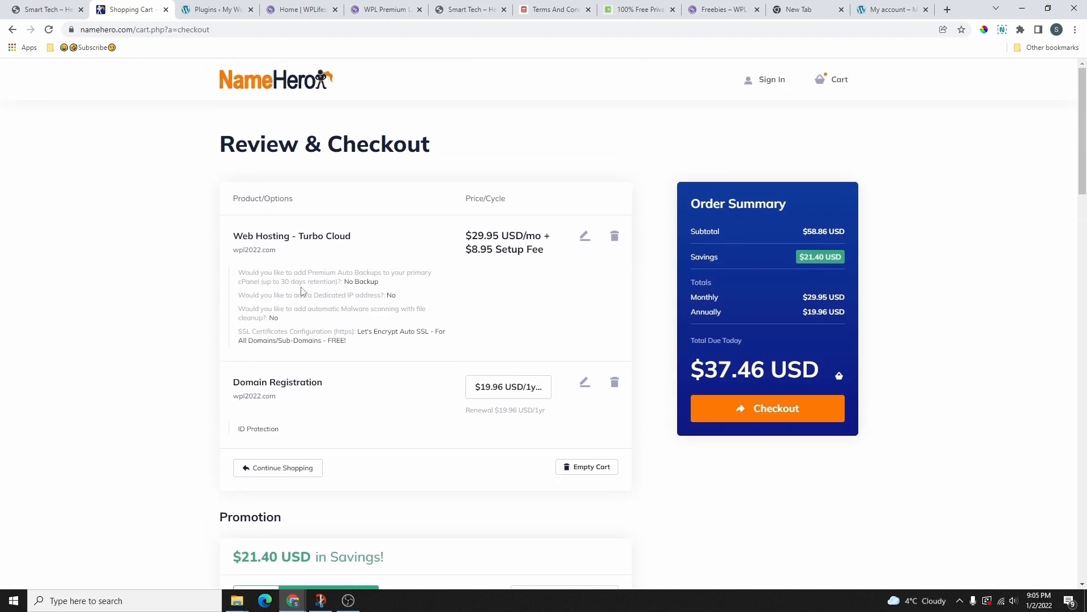
drag(478, 201, 515, 205)
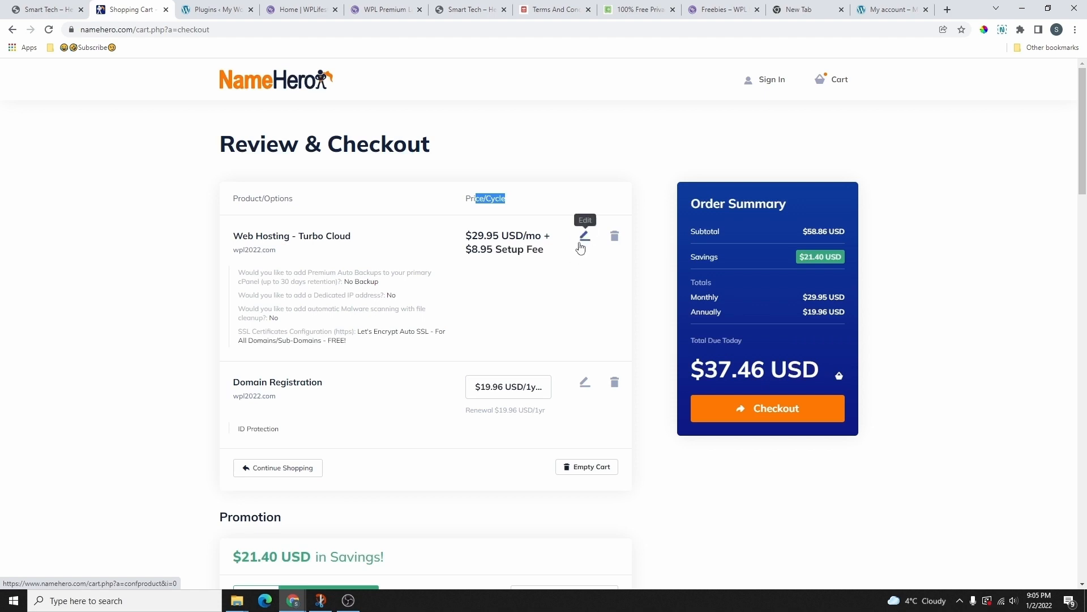
scroll(573, 253, down, 1)
click(262, 250)
scroll(335, 286, down, 2)
scroll(334, 287, up, 2)
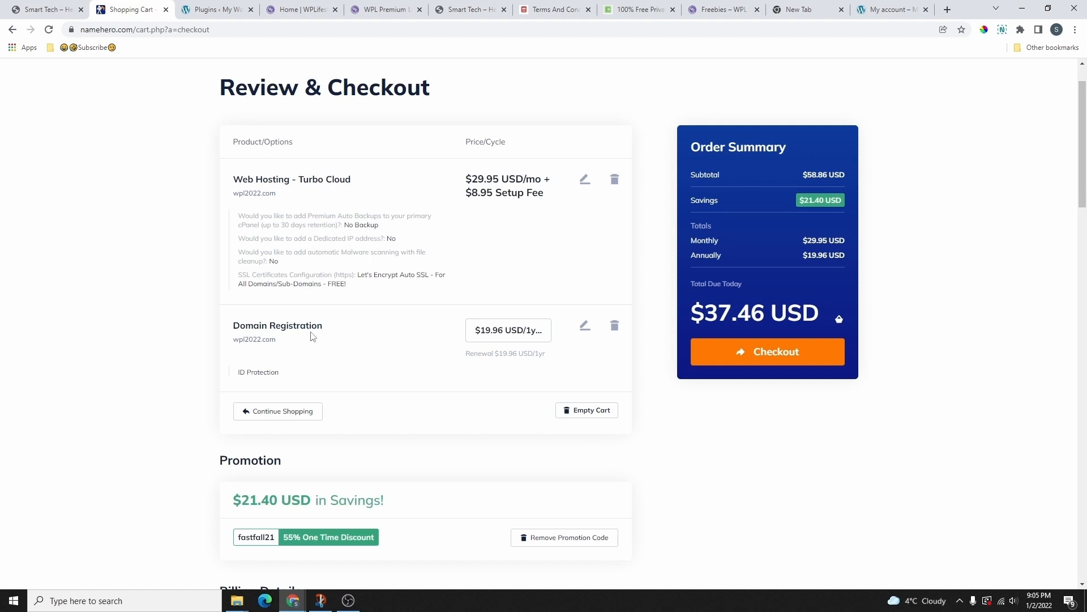
scroll(406, 298, up, 1)
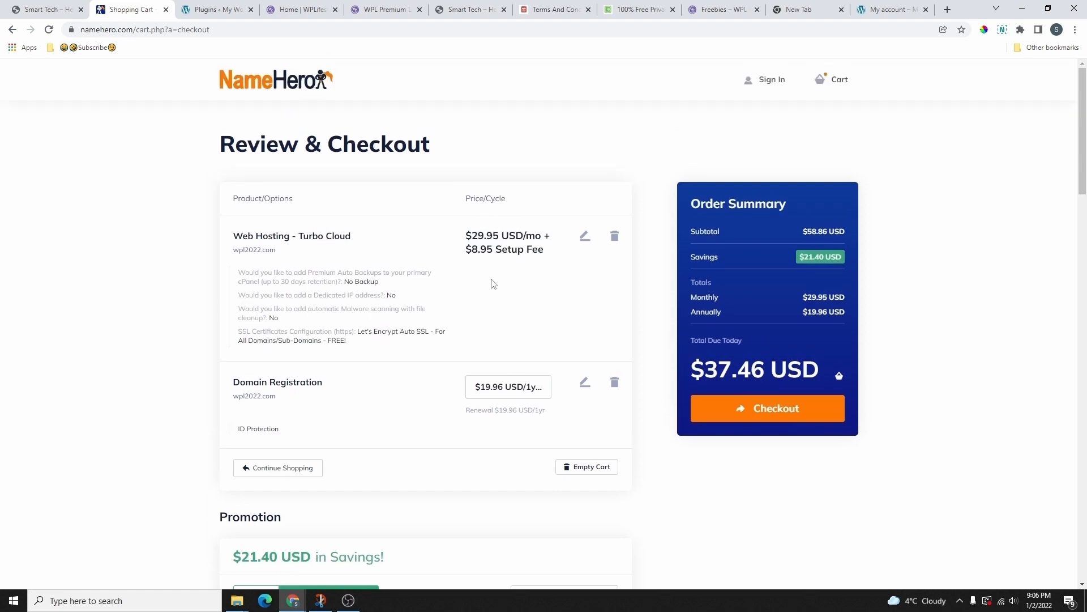
scroll(513, 228, down, 1)
scroll(513, 228, down, 2)
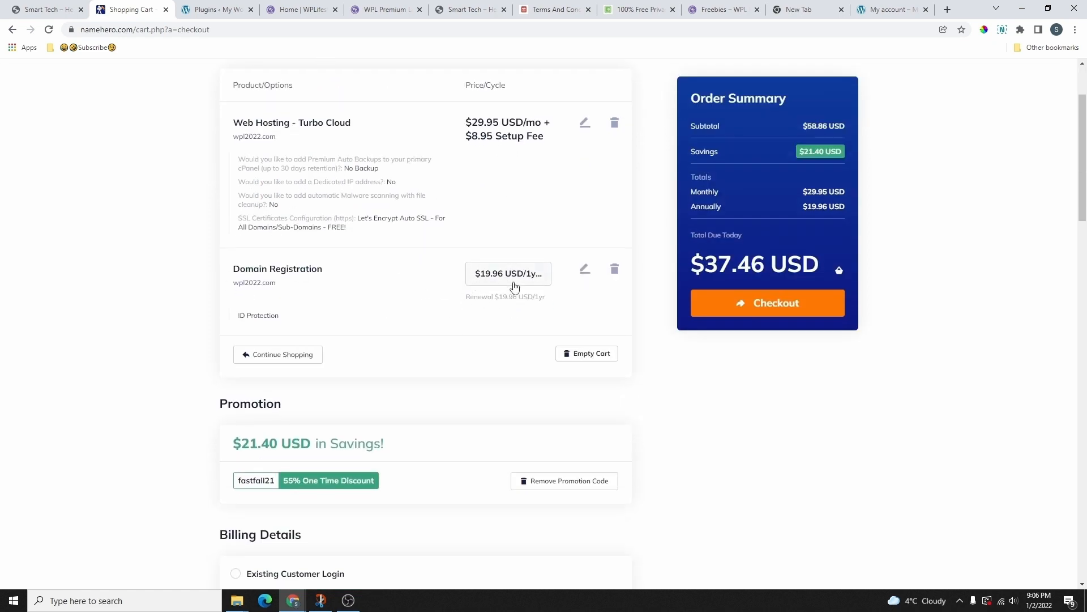
scroll(507, 264, down, 3)
scroll(485, 182, up, 3)
scroll(473, 304, up, 2)
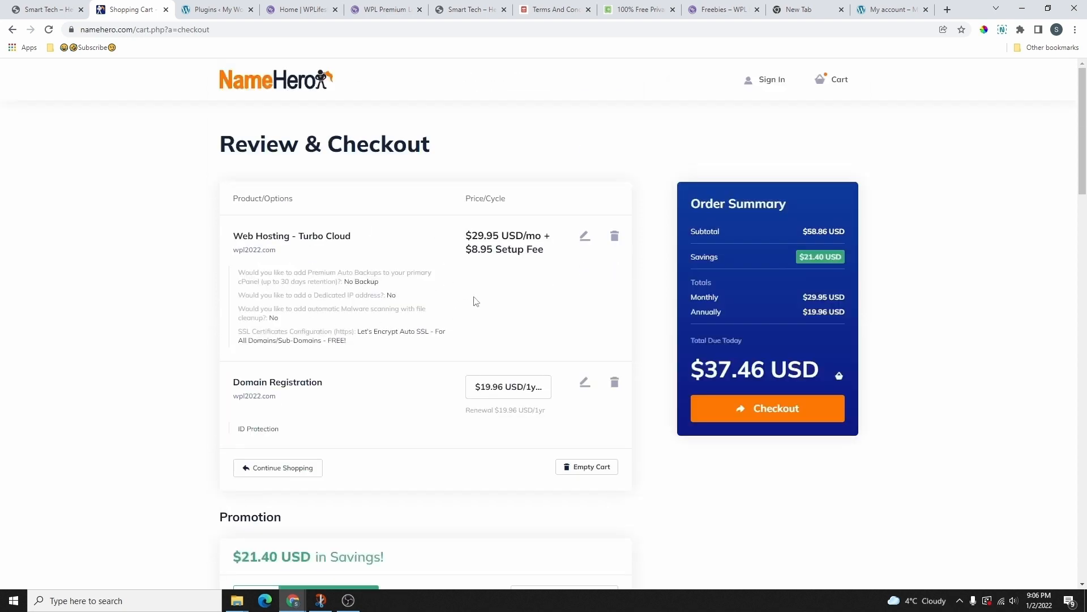
scroll(419, 294, down, 6)
scroll(419, 300, down, 4)
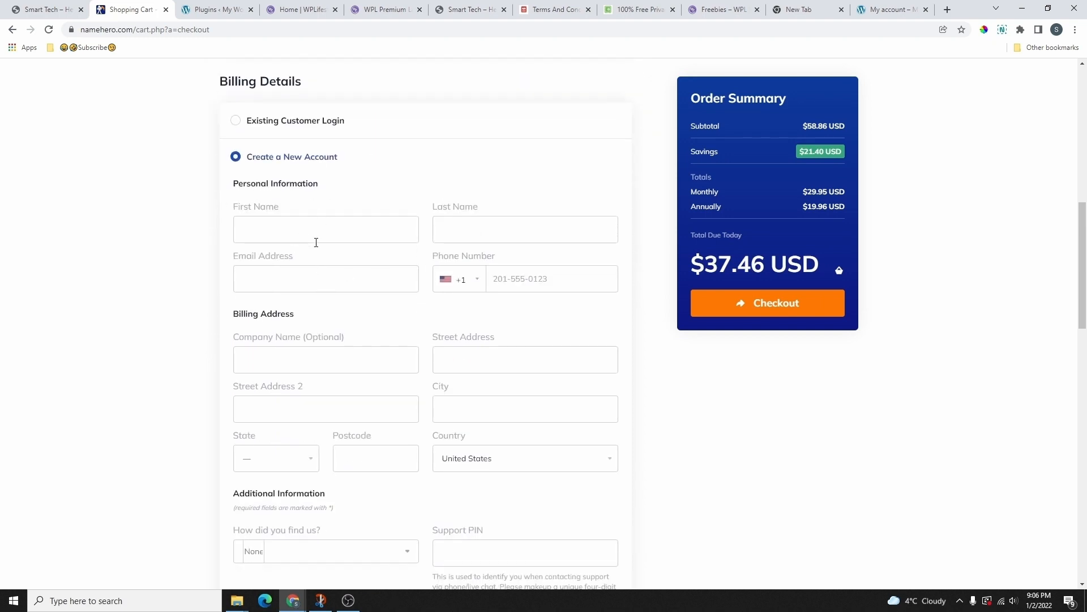
Step: Choose Create a New Account as the customer type and review the signup form
click(236, 134)
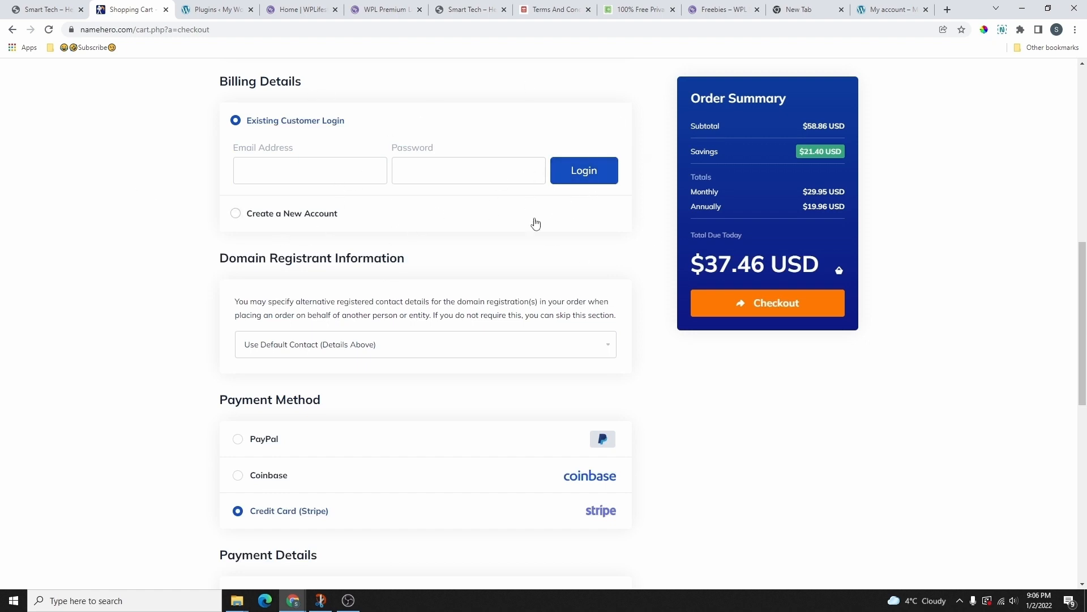
click(236, 213)
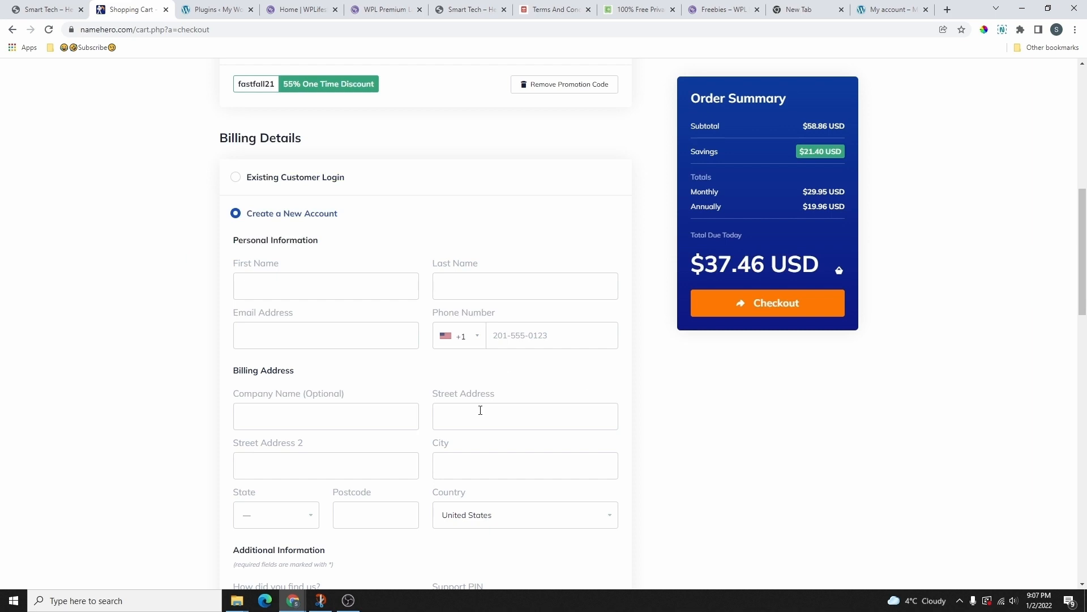
scroll(493, 357, down, 3)
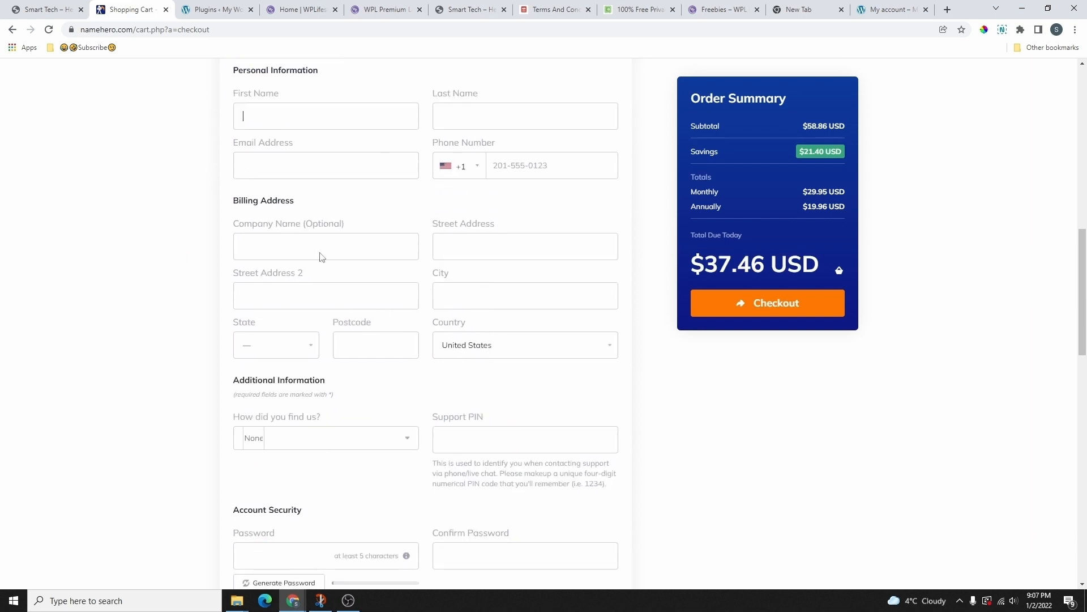
scroll(379, 200, down, 4)
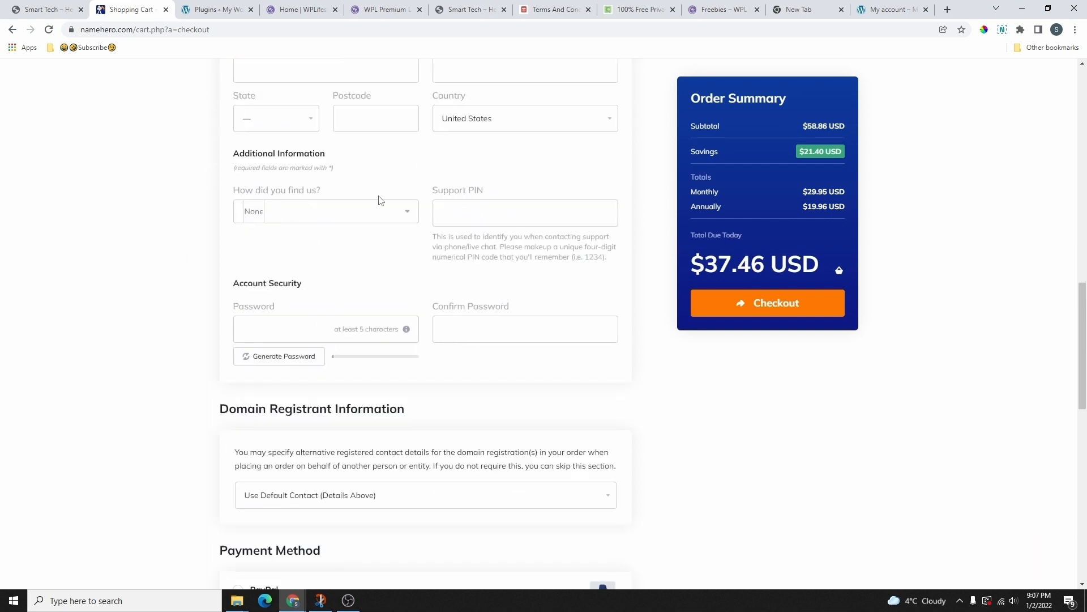
scroll(302, 235, up, 3)
scroll(362, 248, down, 1)
scroll(444, 316, down, 2)
scroll(499, 210, down, 2)
Step: Enter and confirm the account password, then set the domain registrant contact option
click(287, 218)
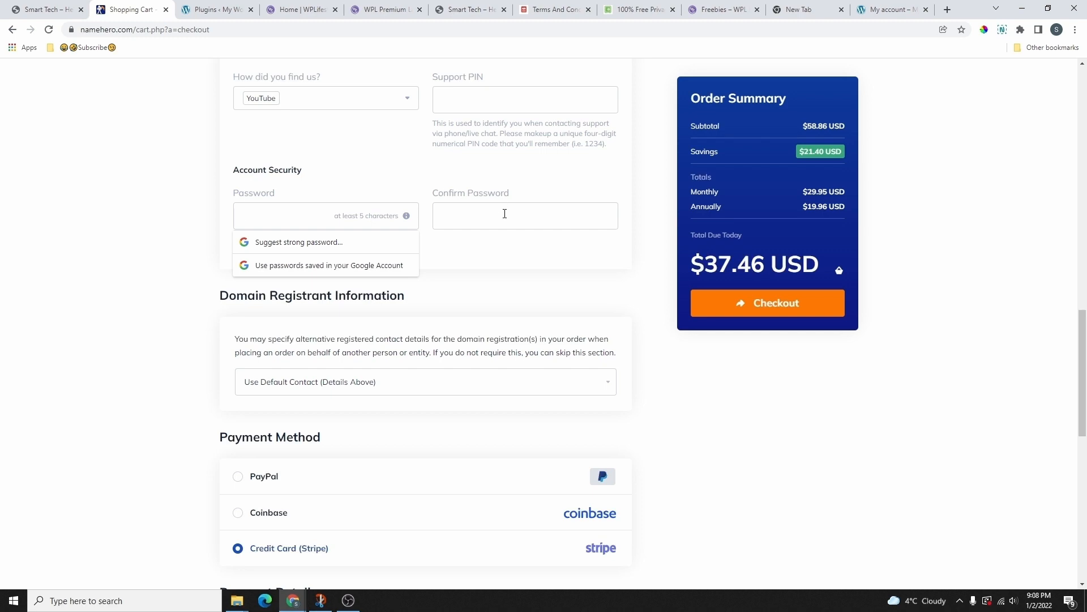
click(439, 206)
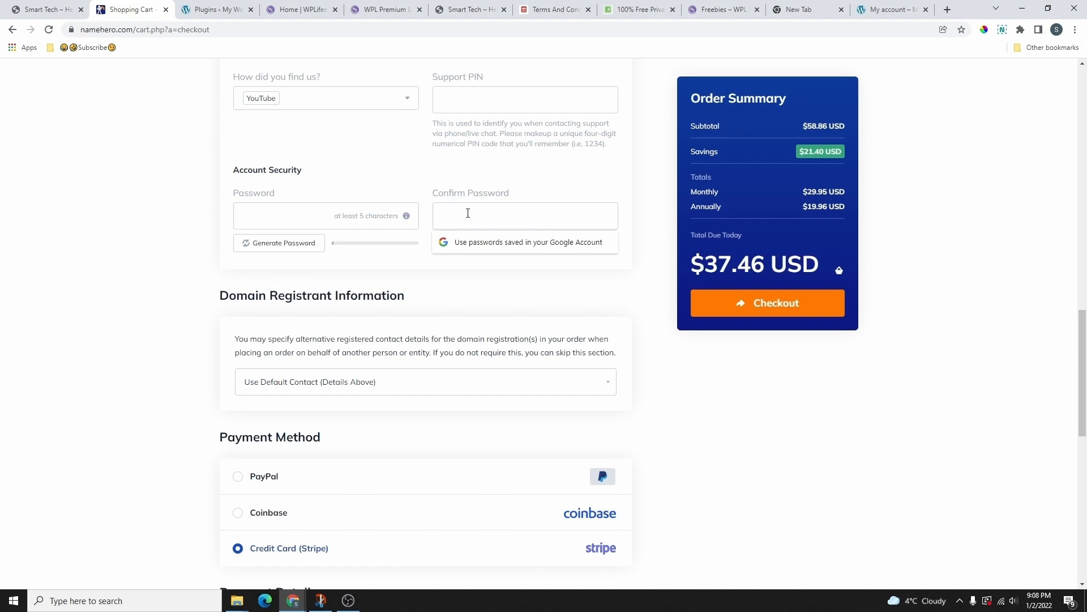
scroll(422, 203, down, 2)
click(405, 281)
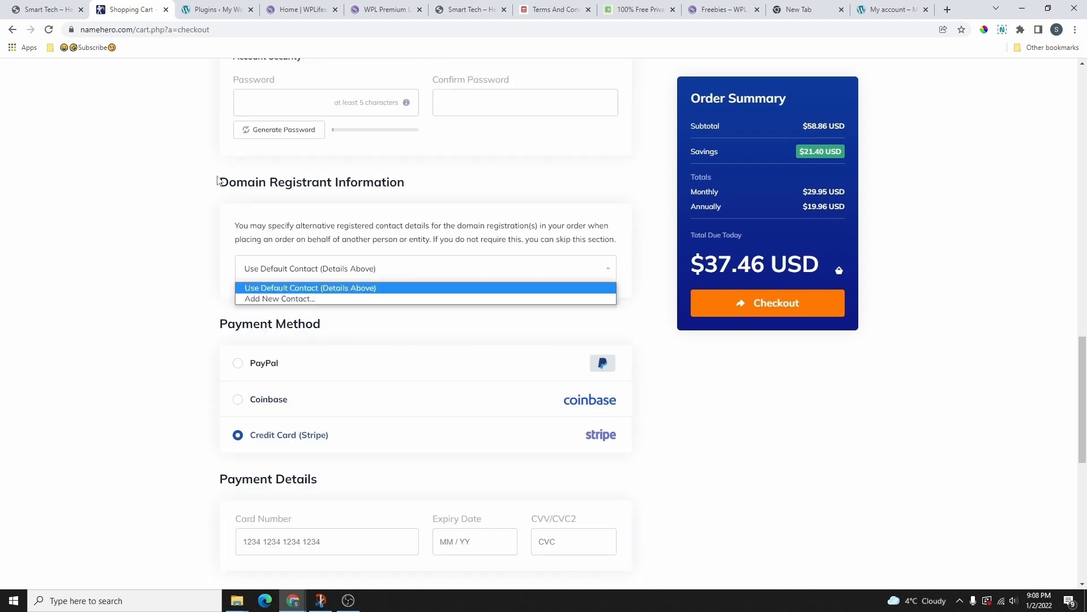
drag(219, 182, 429, 189)
click(355, 287)
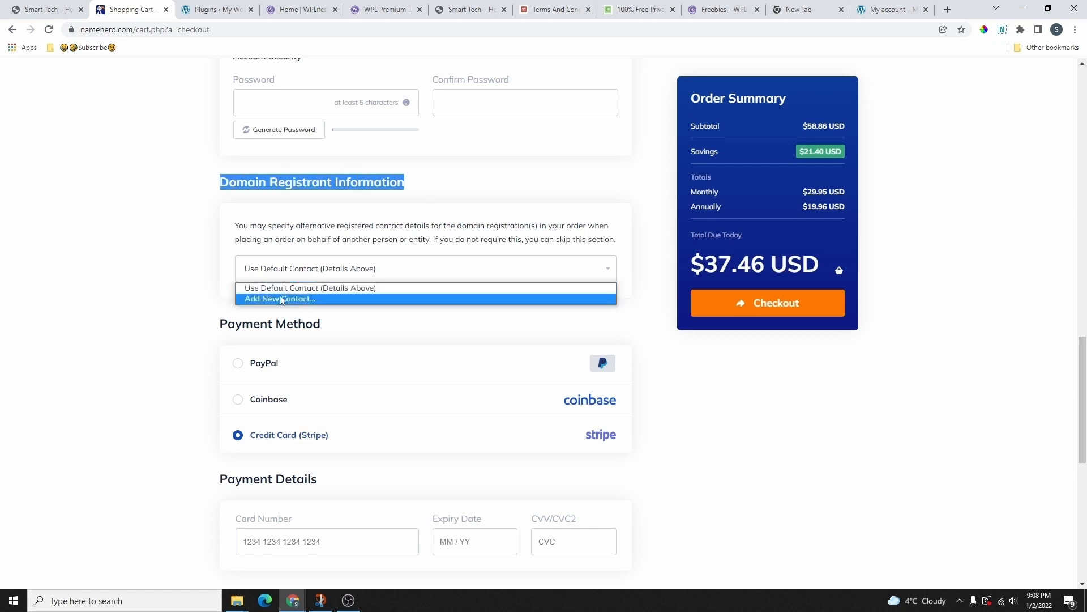
click(279, 298)
scroll(374, 388, up, 6)
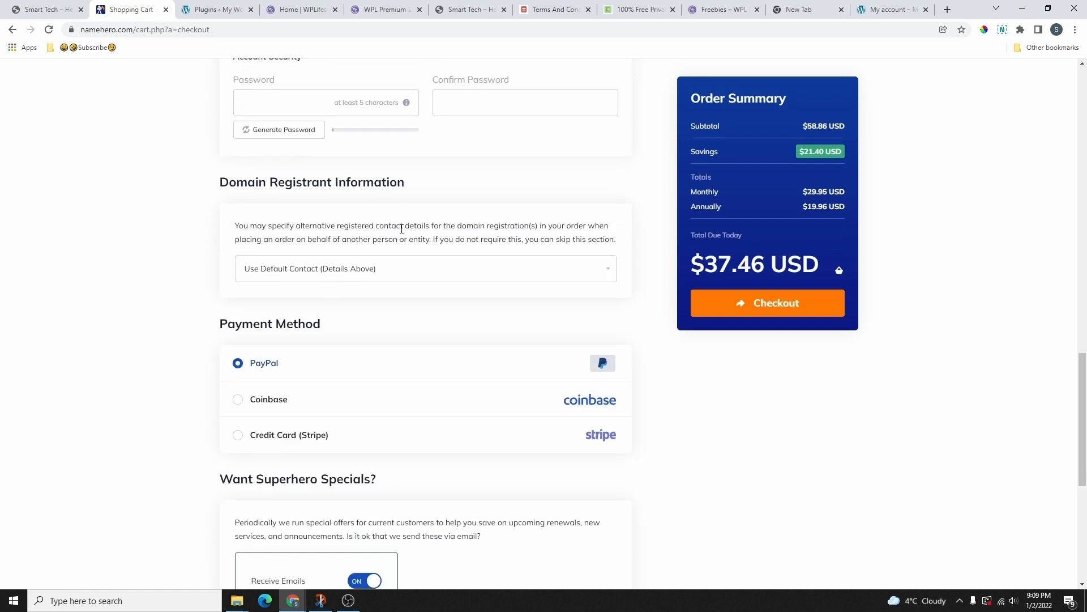
Step: Turn the Receive Emails toggle off and tick 'I have read and agree to the Terms of Service'
scroll(357, 261, up, 9)
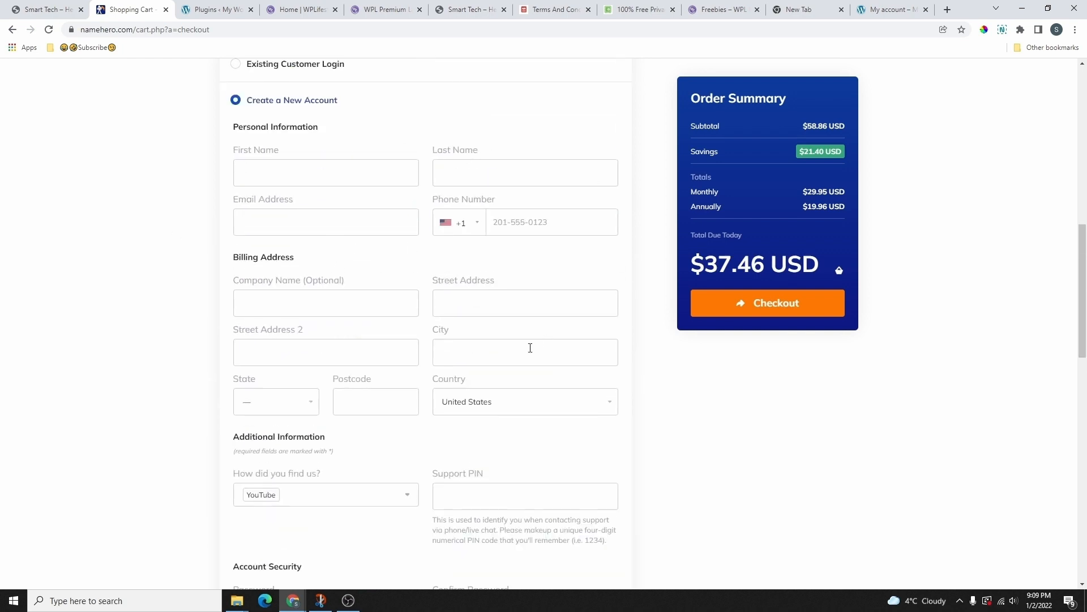
scroll(481, 267, down, 14)
scroll(346, 238, up, 2)
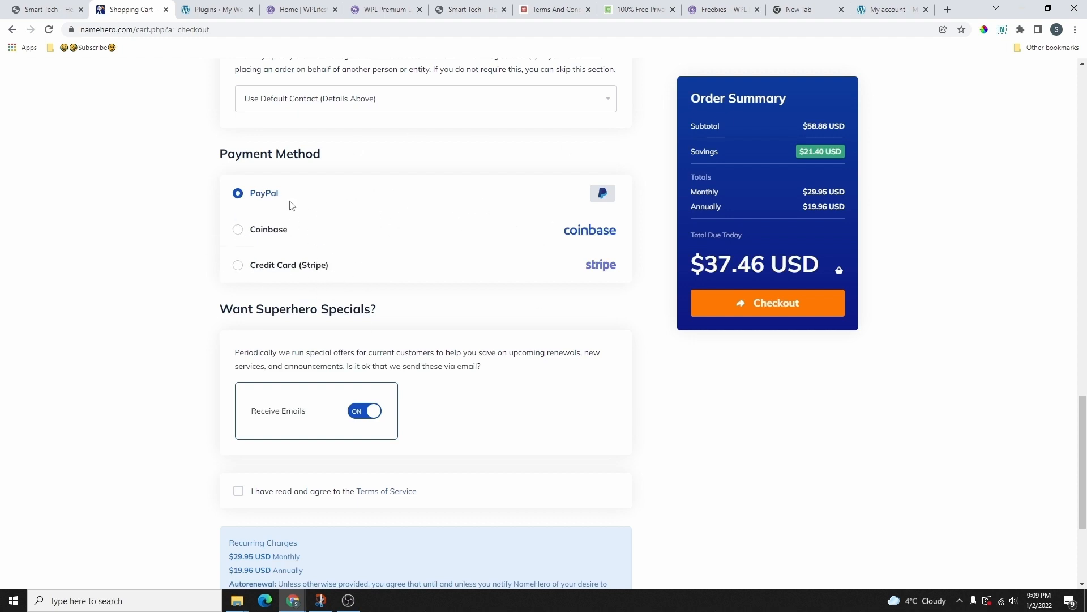
scroll(395, 231, down, 3)
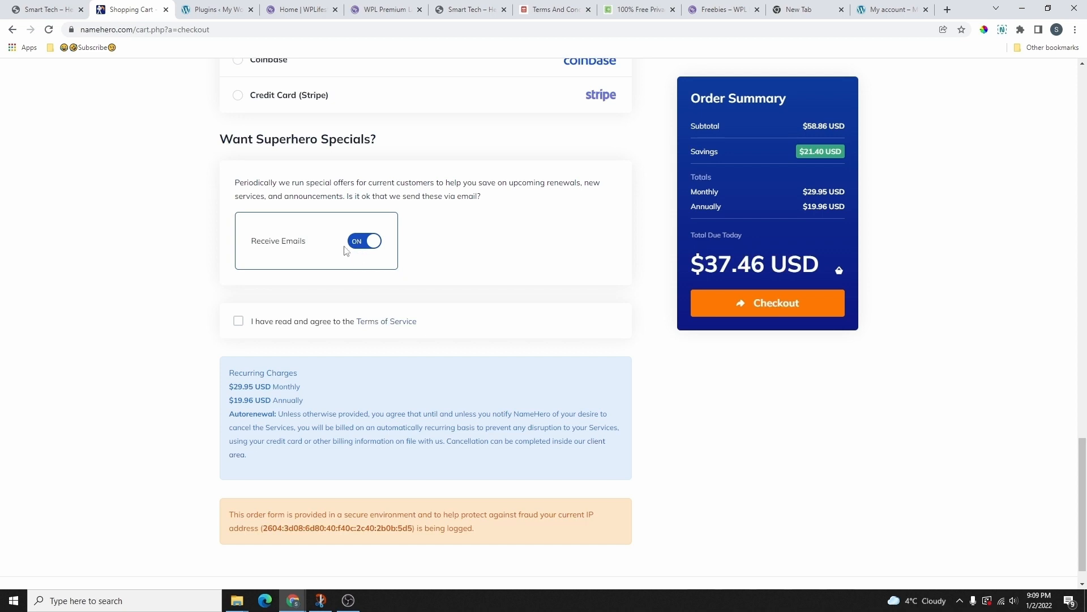
click(365, 242)
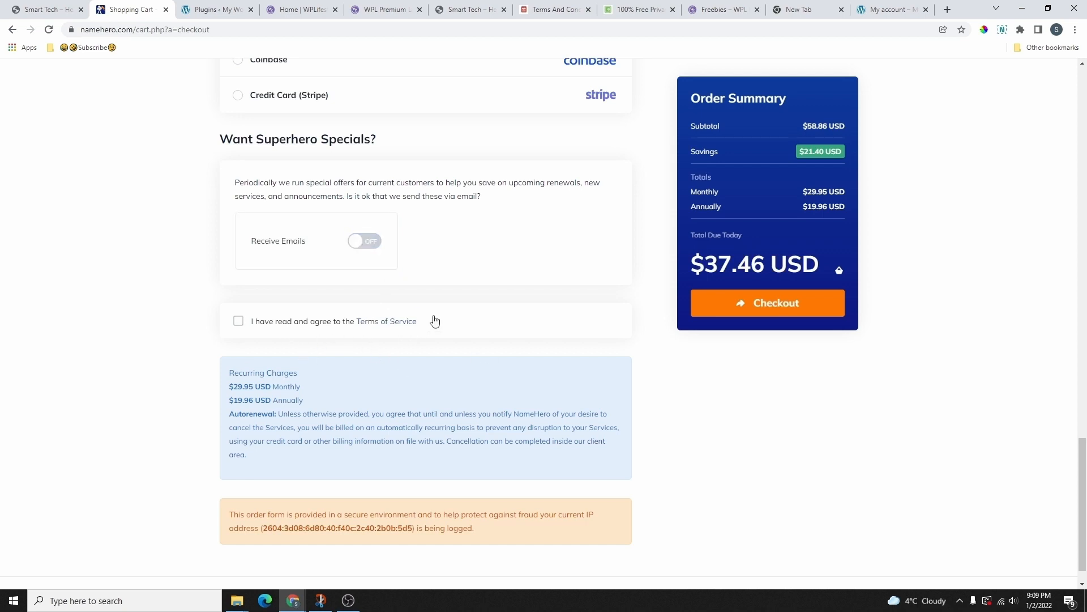
click(237, 328)
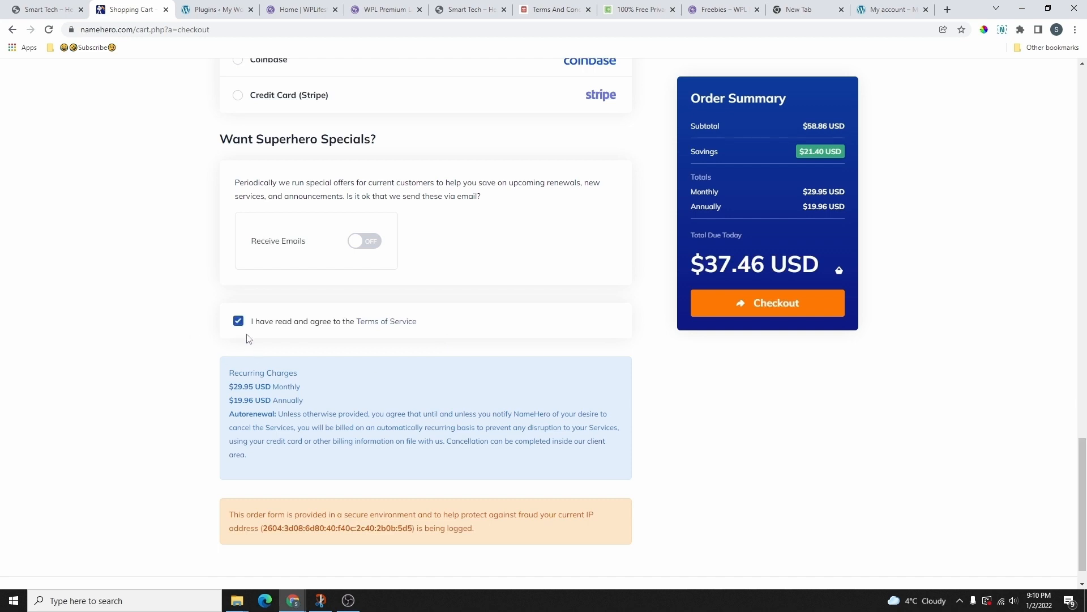
Step: Submit the $37.46 order, approve payment through PayPal, and continue to the Client Area
click(775, 303)
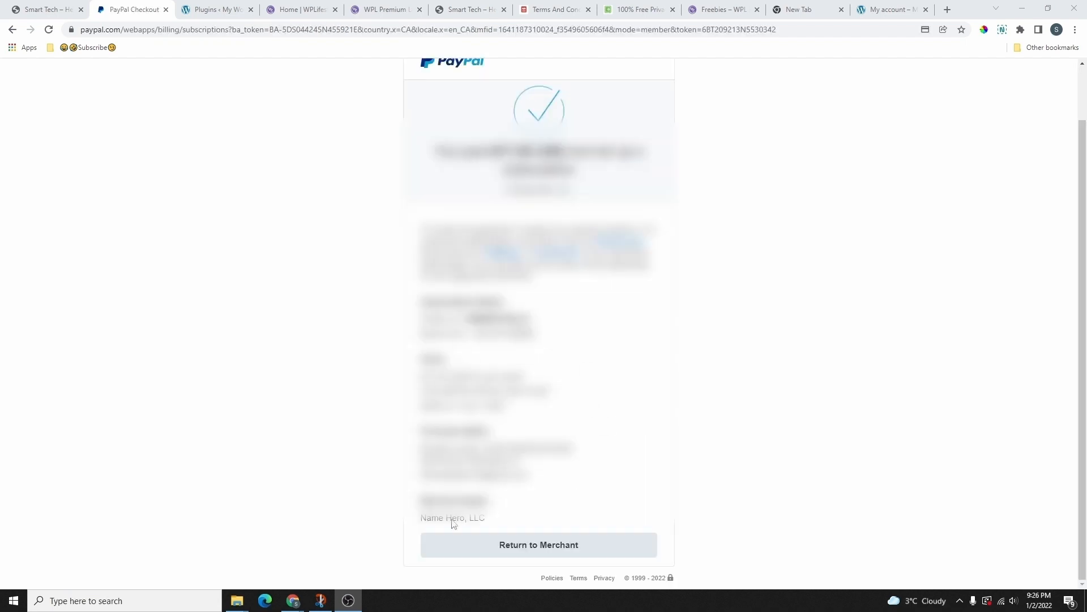
click(560, 548)
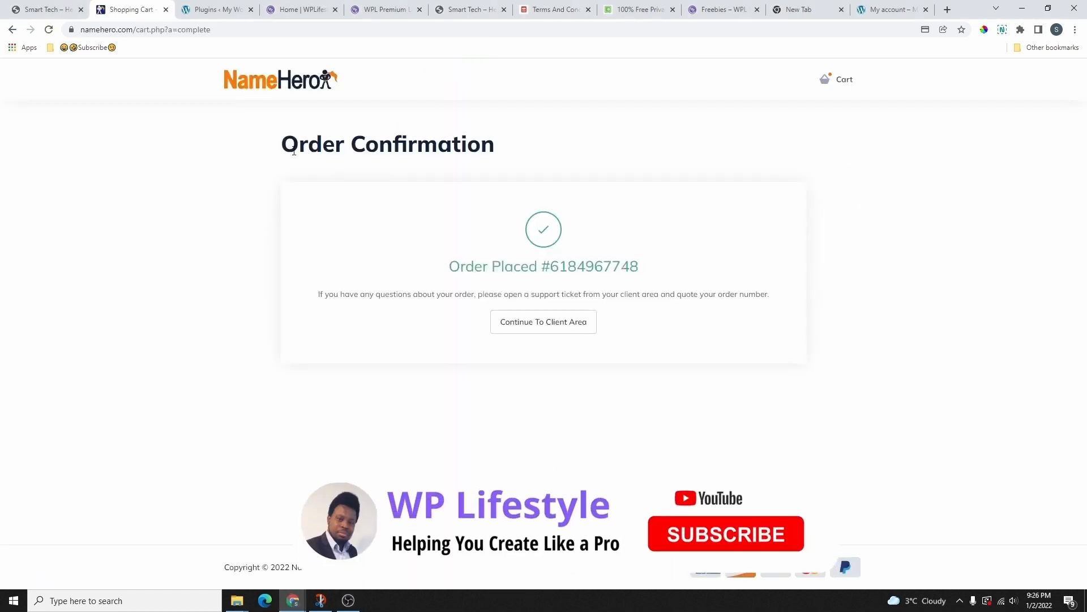
drag(279, 144, 636, 170)
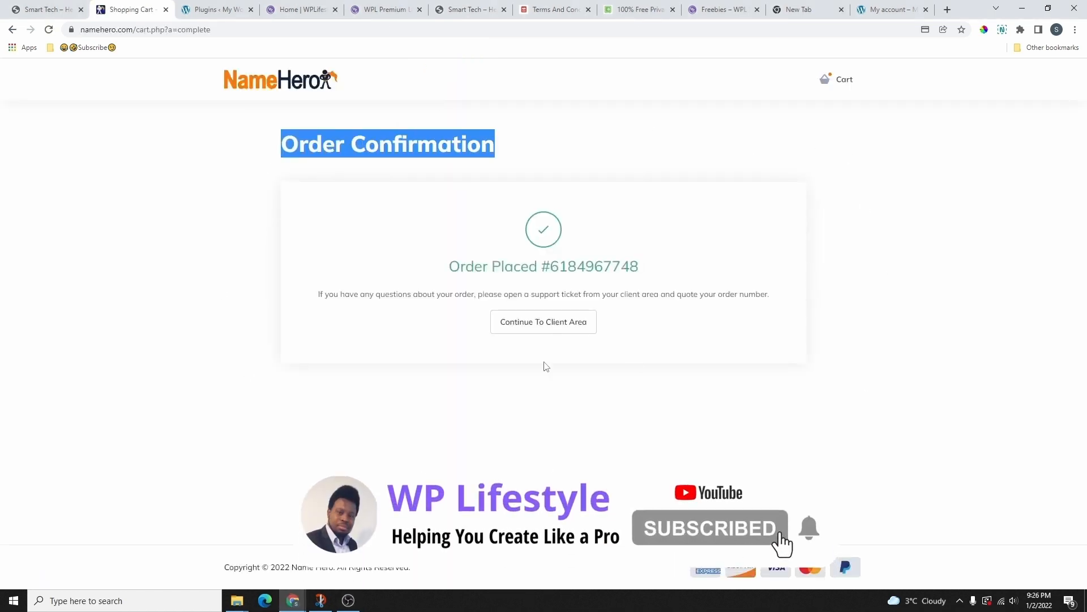
click(539, 323)
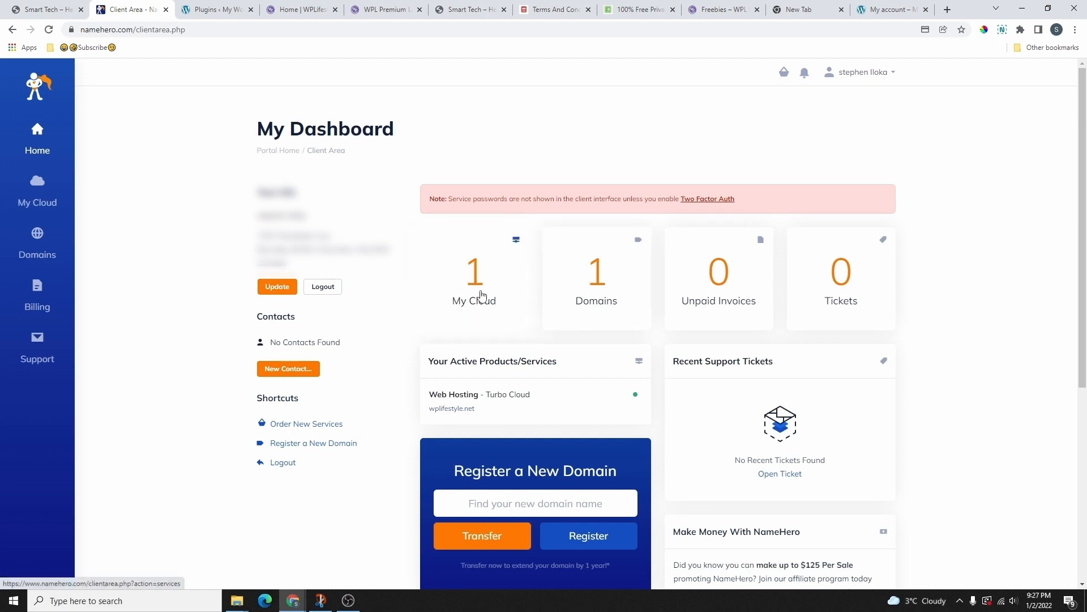
Step: Open the active Web Hosting - Turbo Cloud service for wplifestyle.net under My Cloud and log in to cPanel
click(481, 294)
drag(242, 85, 515, 314)
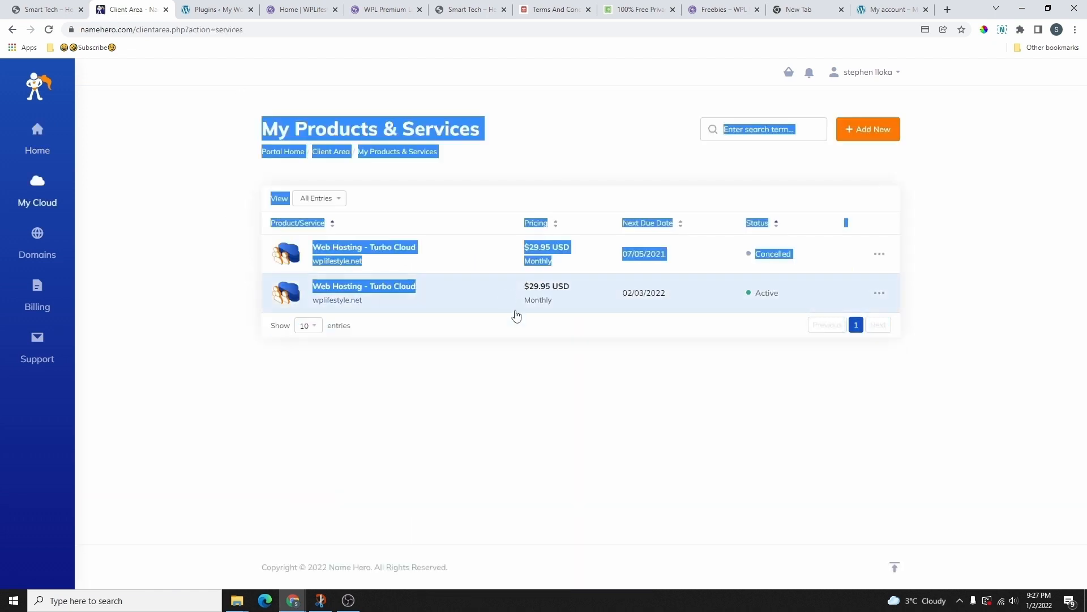
click(536, 370)
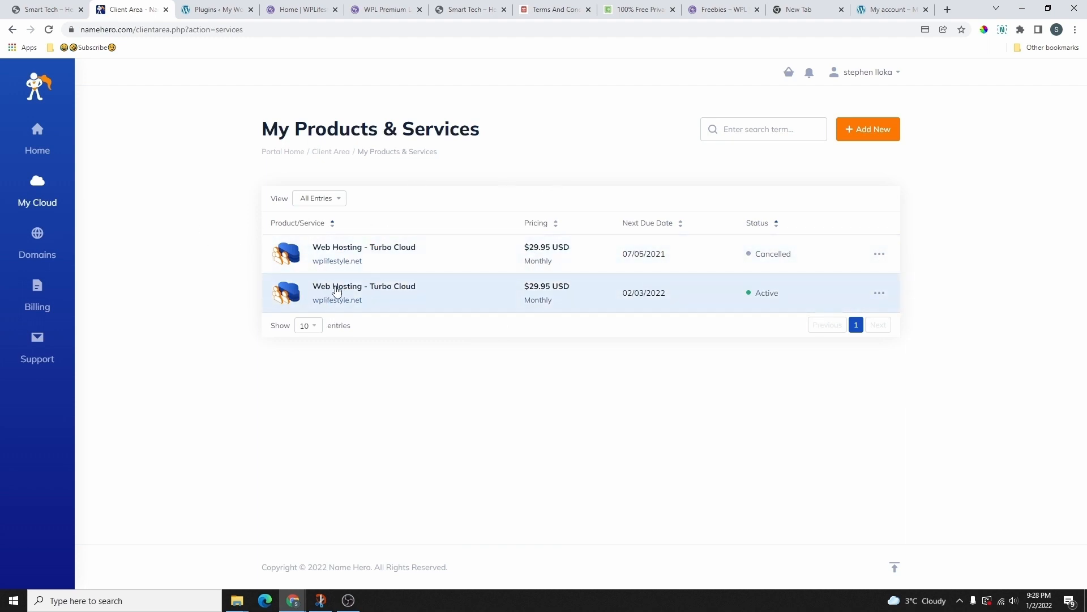
click(339, 287)
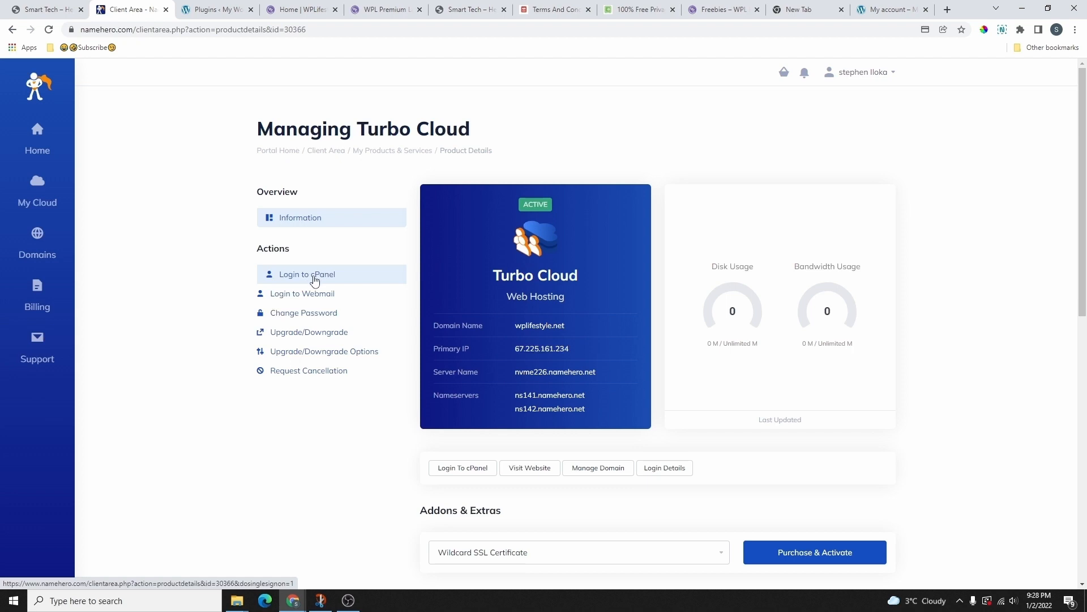
click(315, 279)
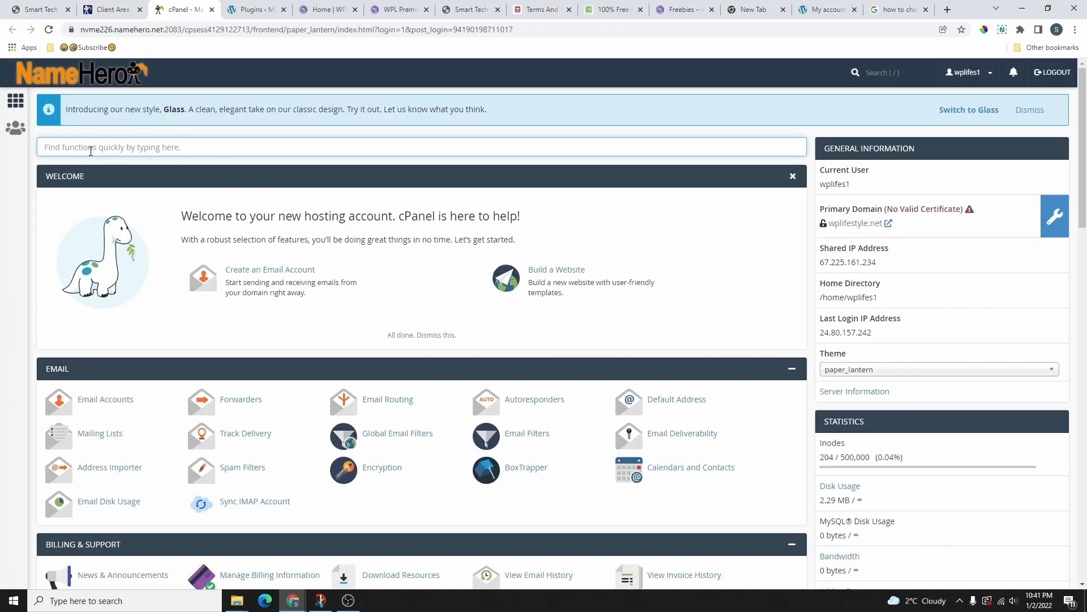
scroll(134, 248, down, 12)
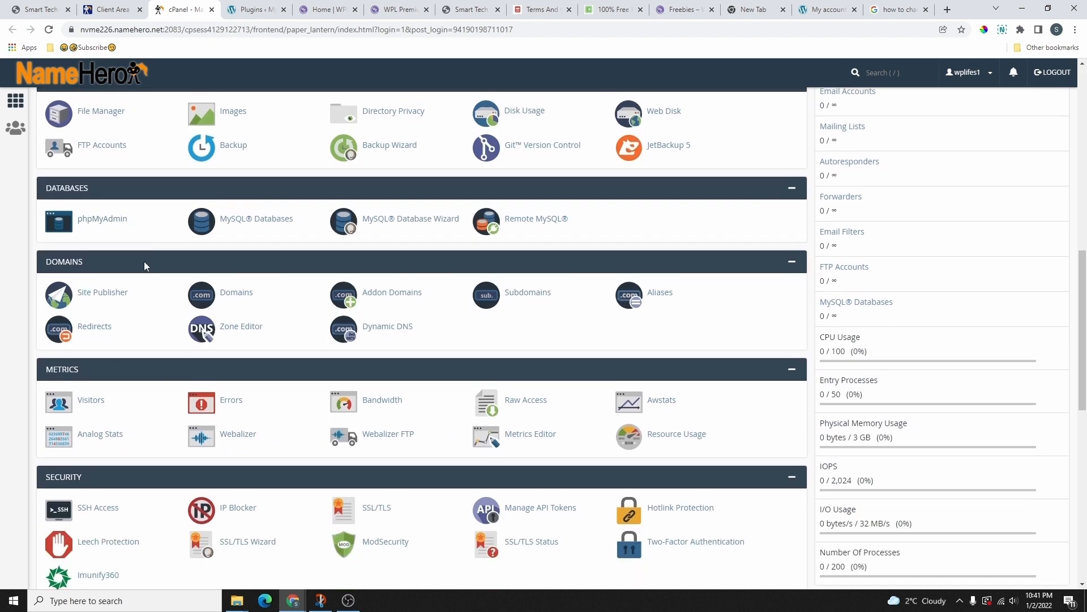
scroll(131, 248, down, 5)
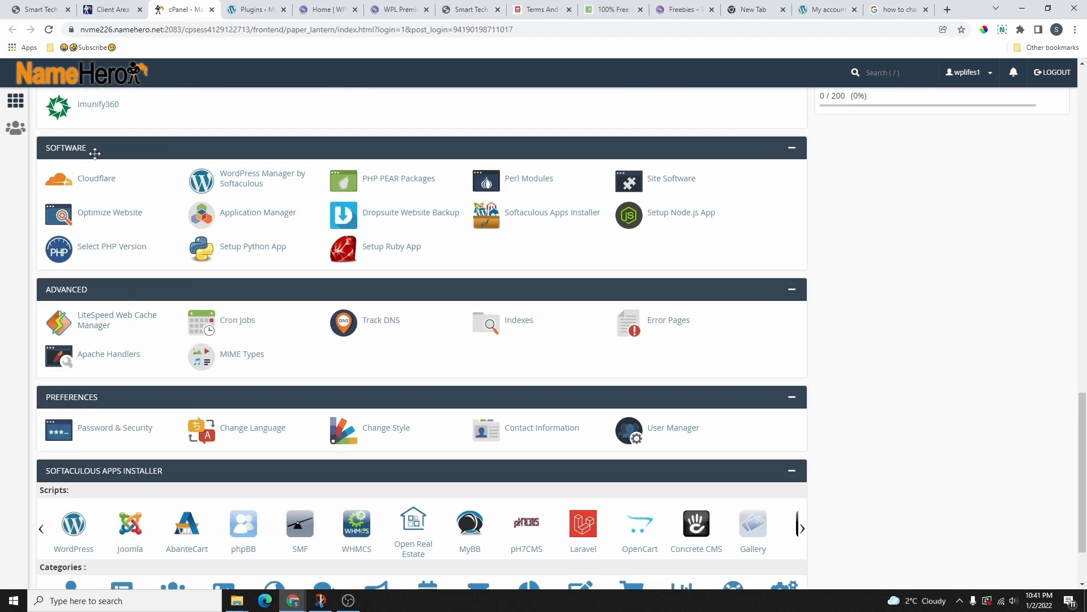
click(266, 177)
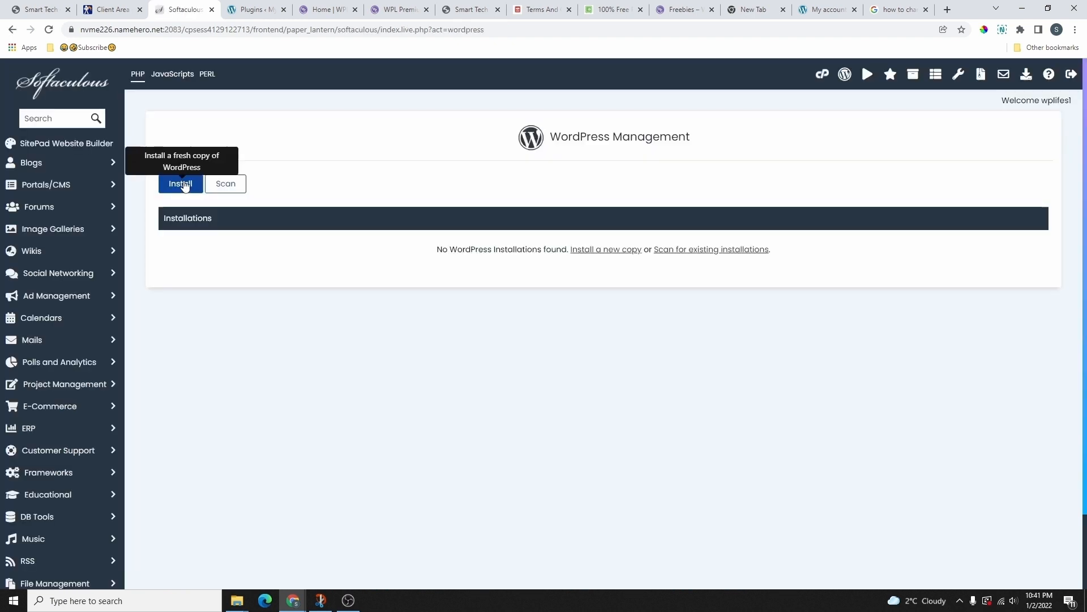
click(181, 184)
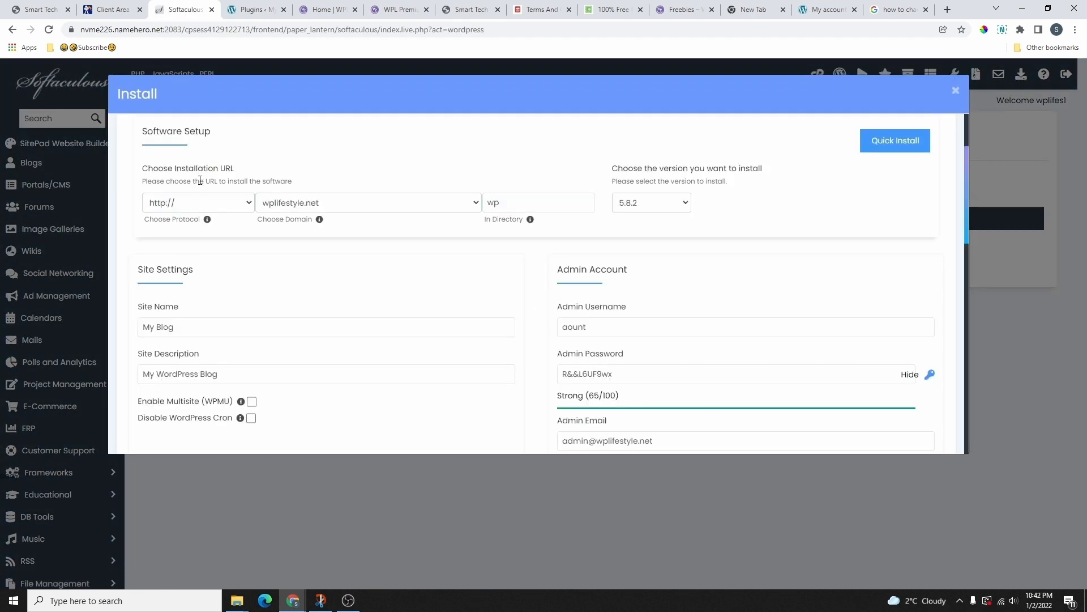
click(185, 202)
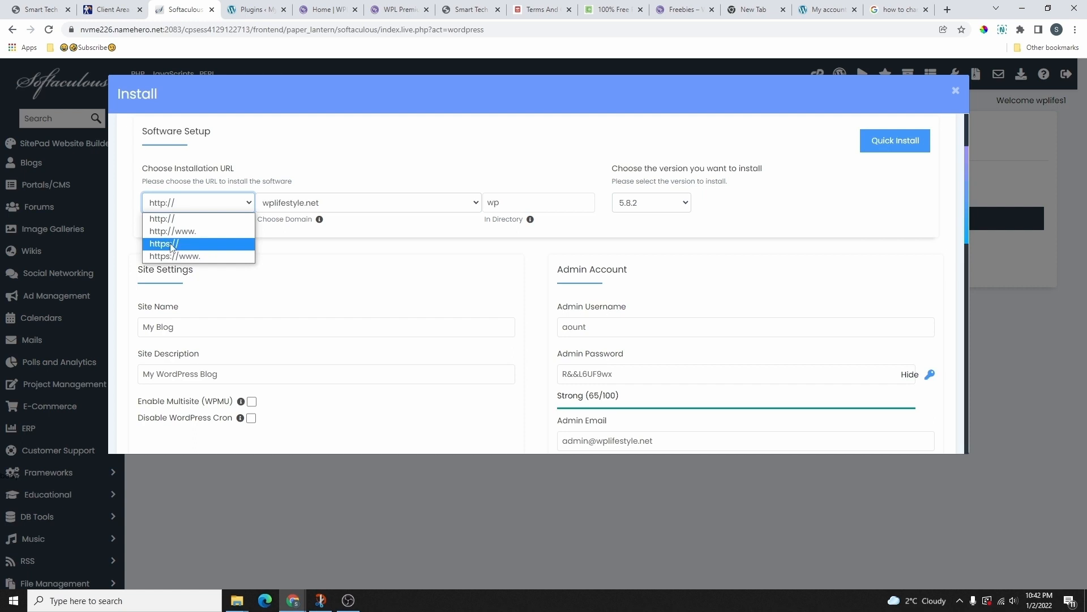
click(197, 249)
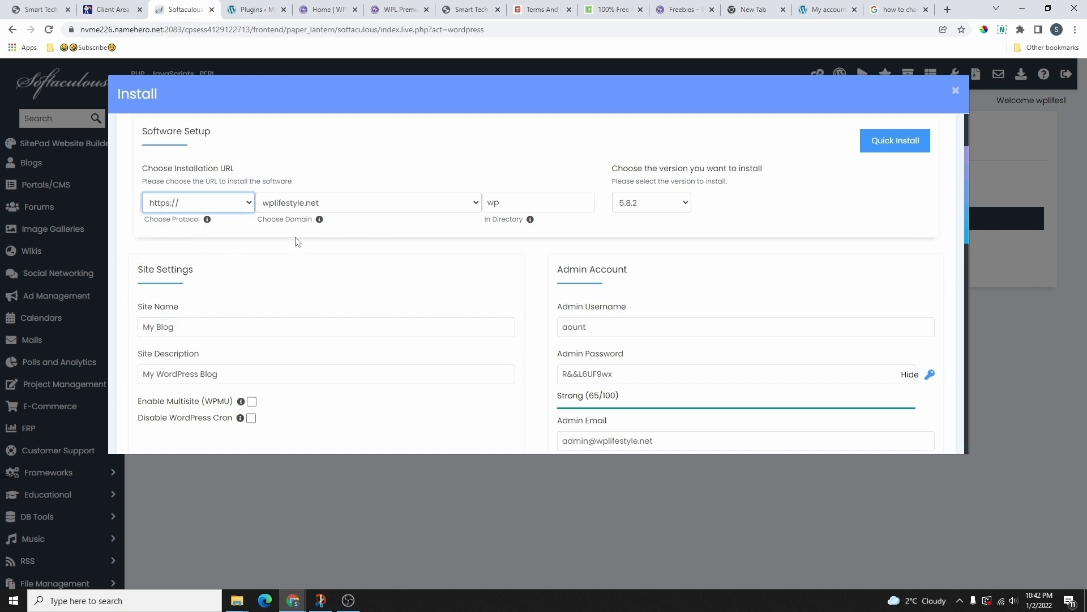
Step: Choose wpl2022.com as the WordPress install domain
click(323, 205)
click(310, 308)
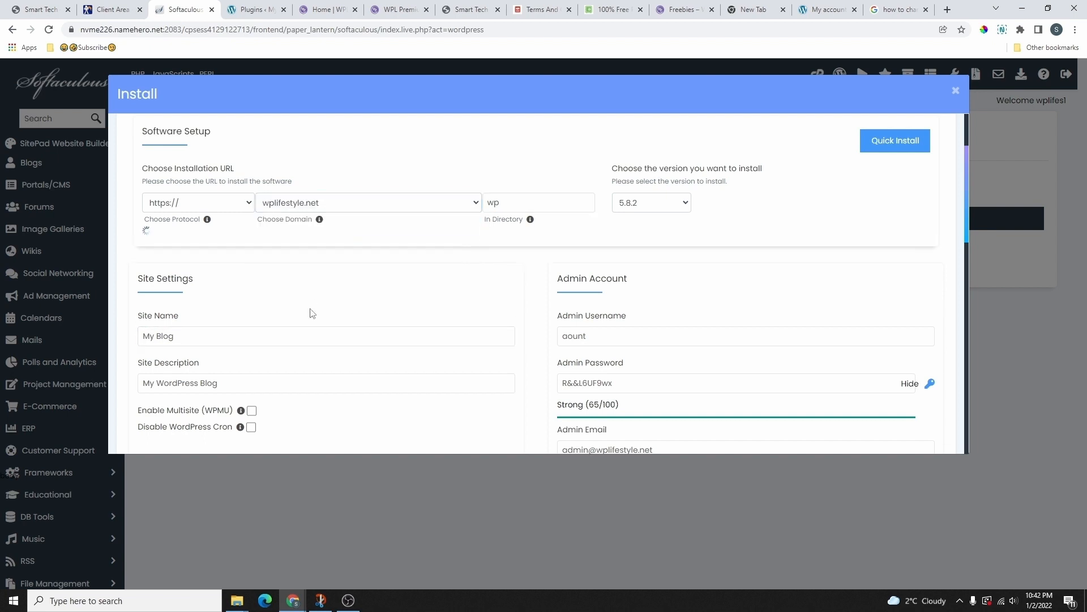
click(326, 205)
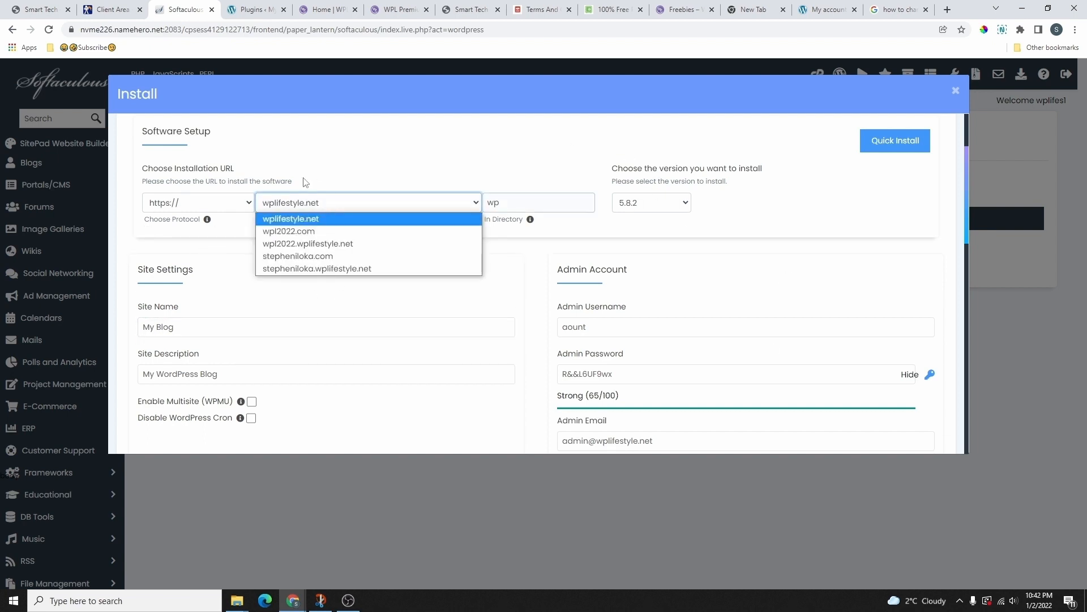
click(288, 231)
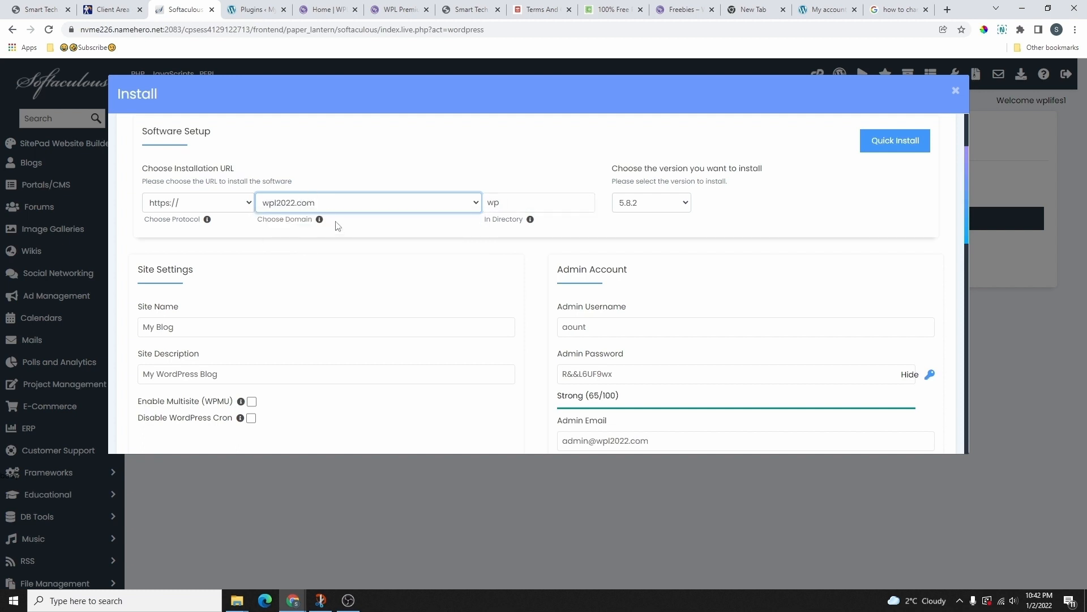
click(334, 204)
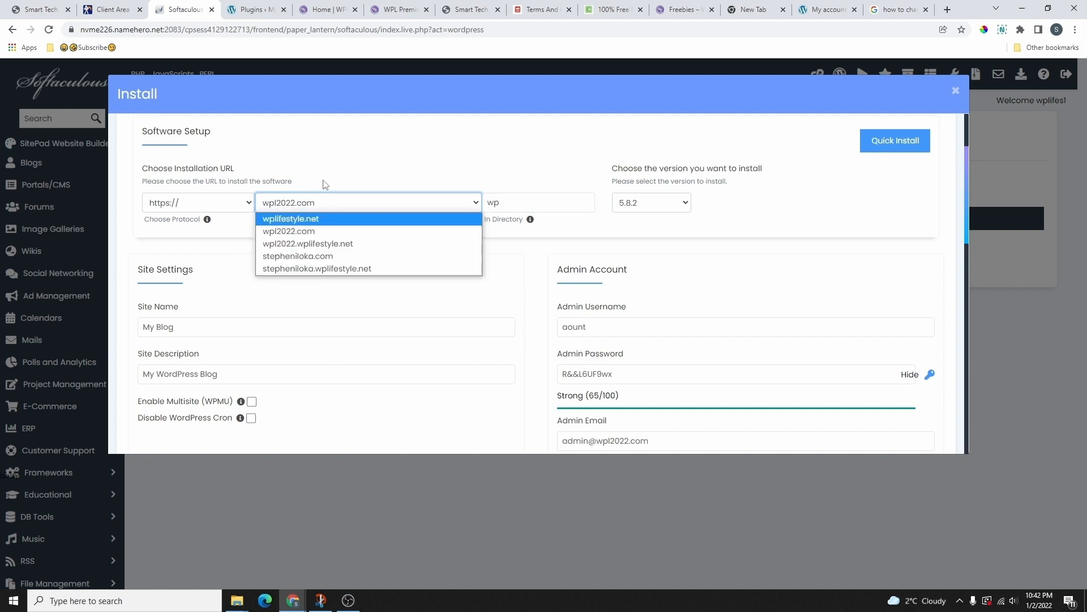
click(285, 231)
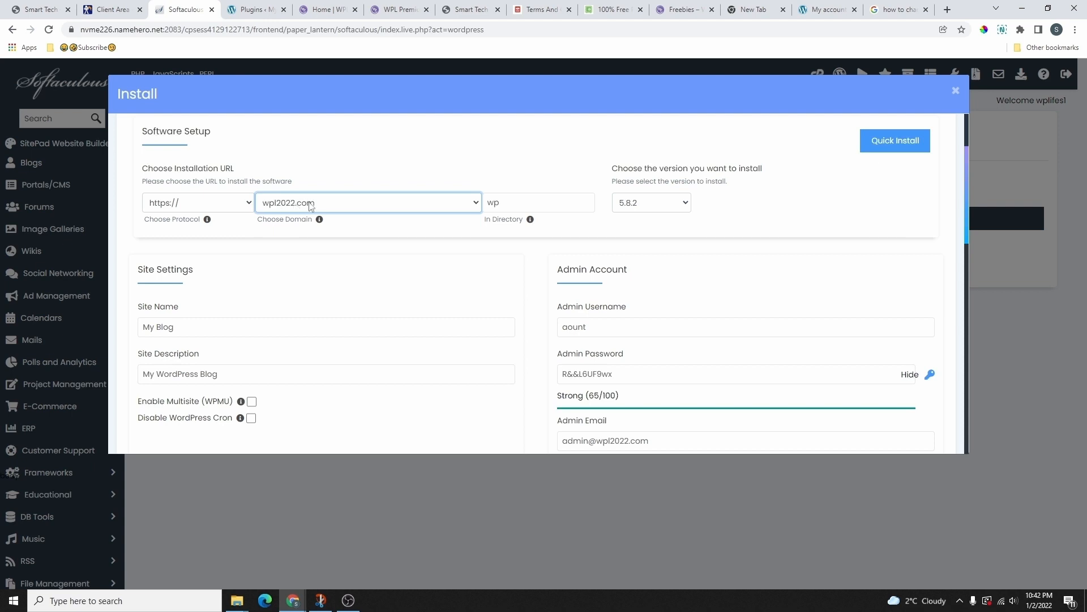
Step: Clear the 'wp' directory to install at root, keep version 5.8.2, and leave the description unchanged
click(577, 198)
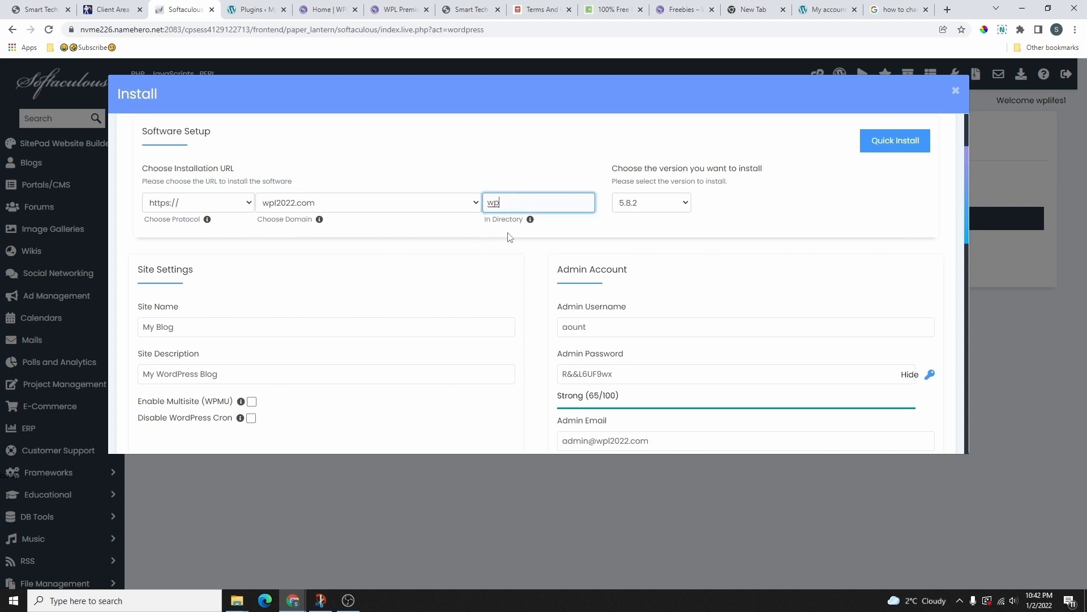
drag(501, 202, 474, 206)
key(BackSpace)
click(654, 206)
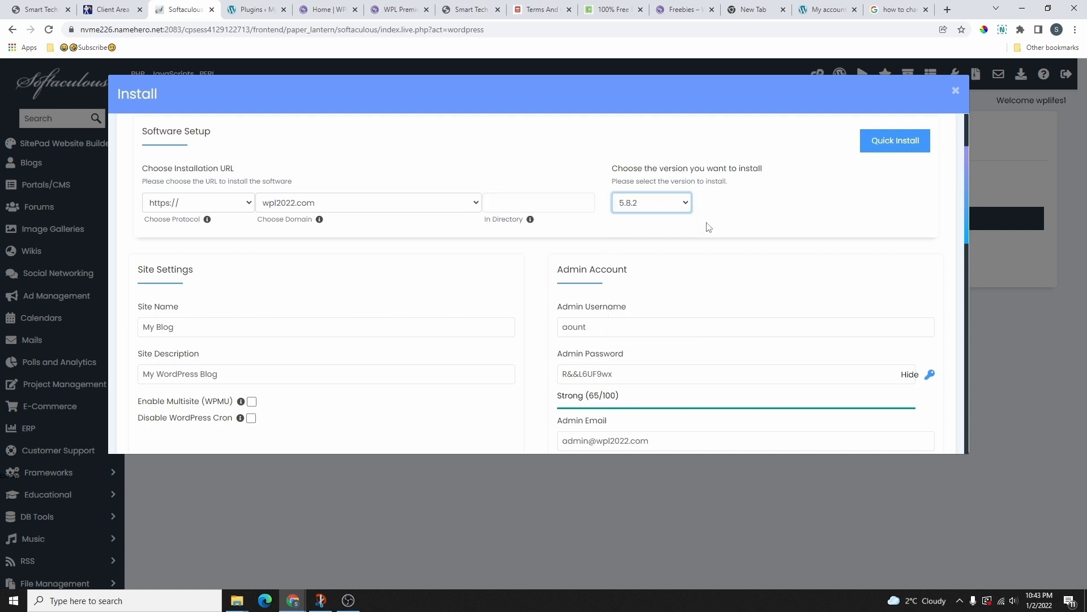
click(648, 209)
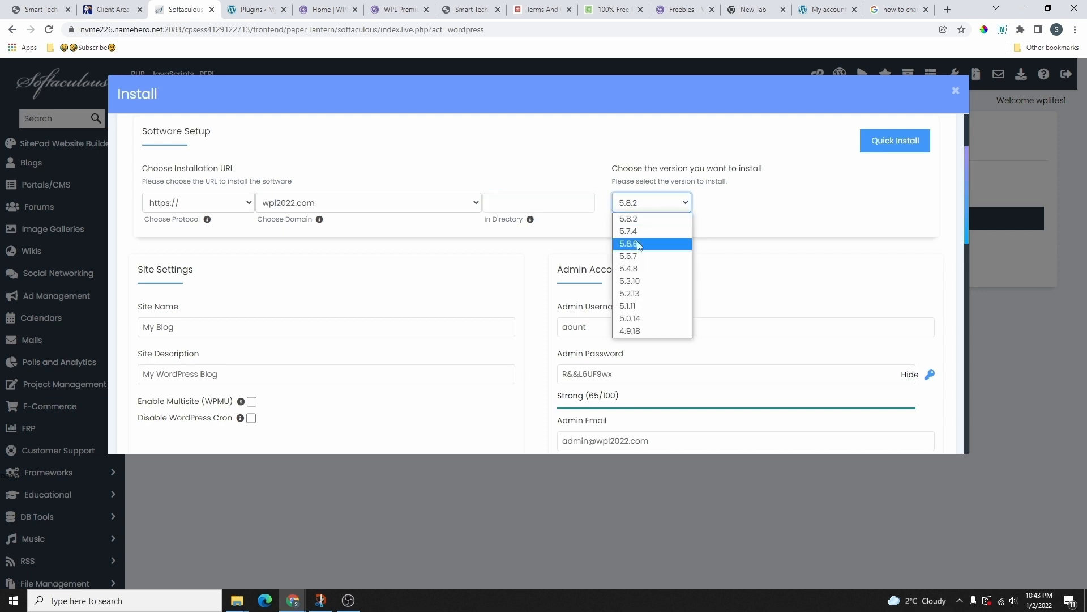
click(721, 220)
scroll(313, 277, down, 2)
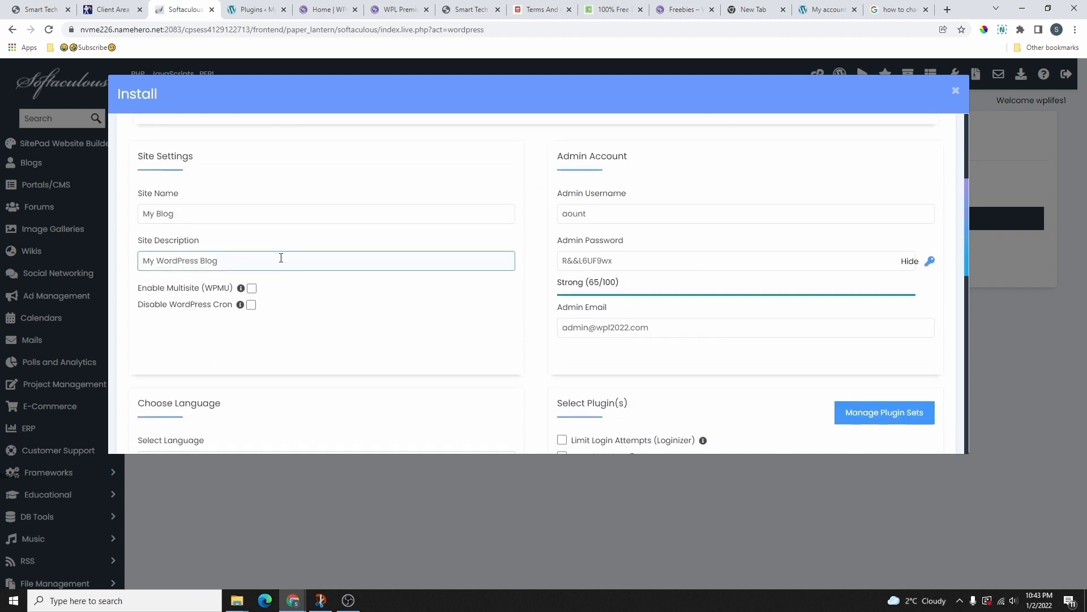
click(158, 257)
click(376, 322)
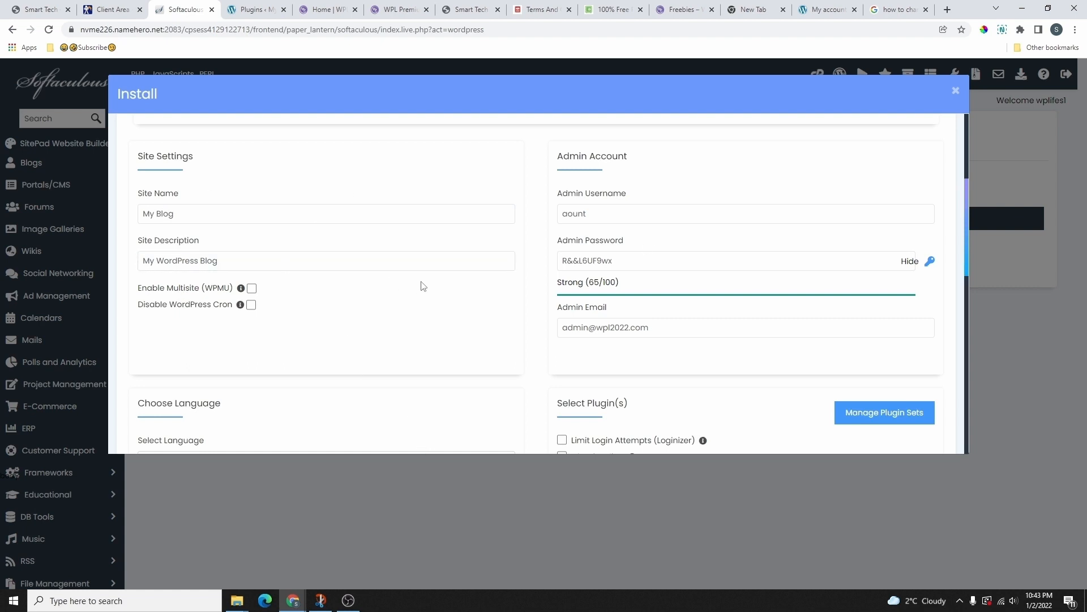
click(610, 214)
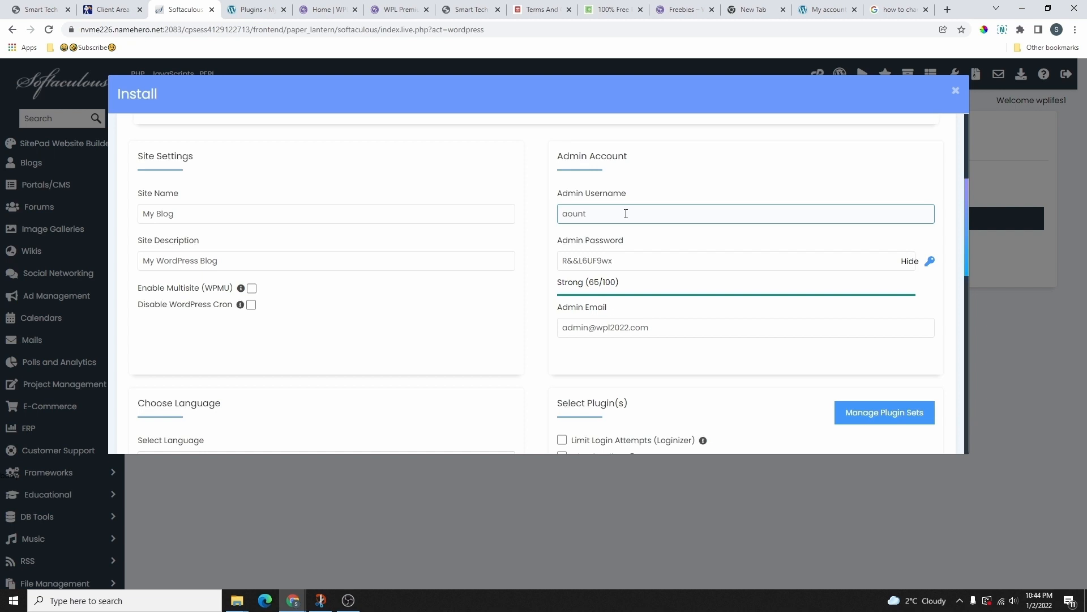
Step: Replace the default admin username with a custom username
double_click(564, 220)
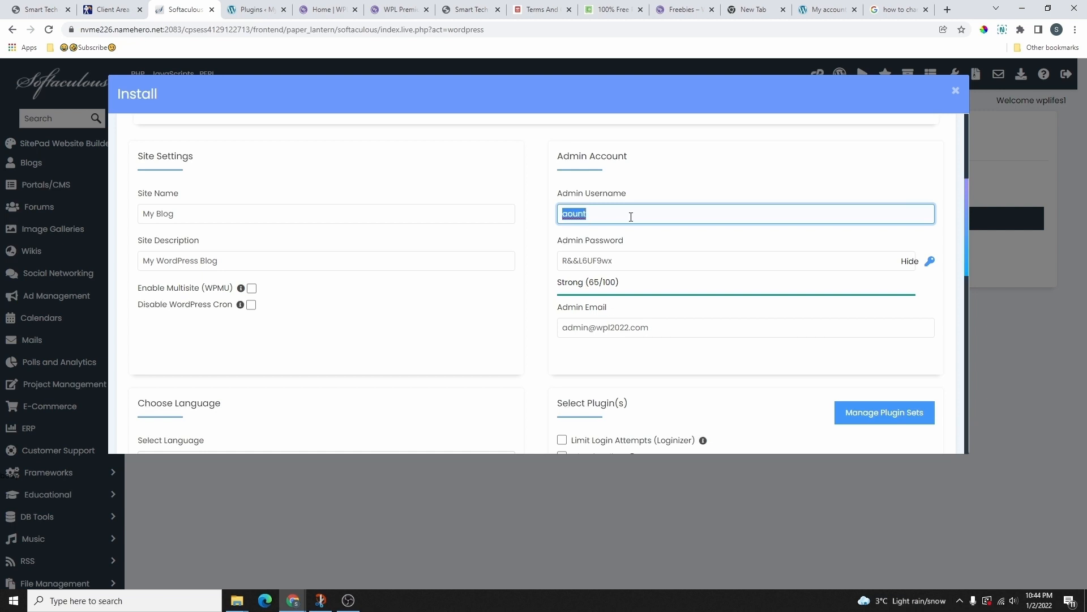
text(Stephen)
drag(562, 285, 657, 293)
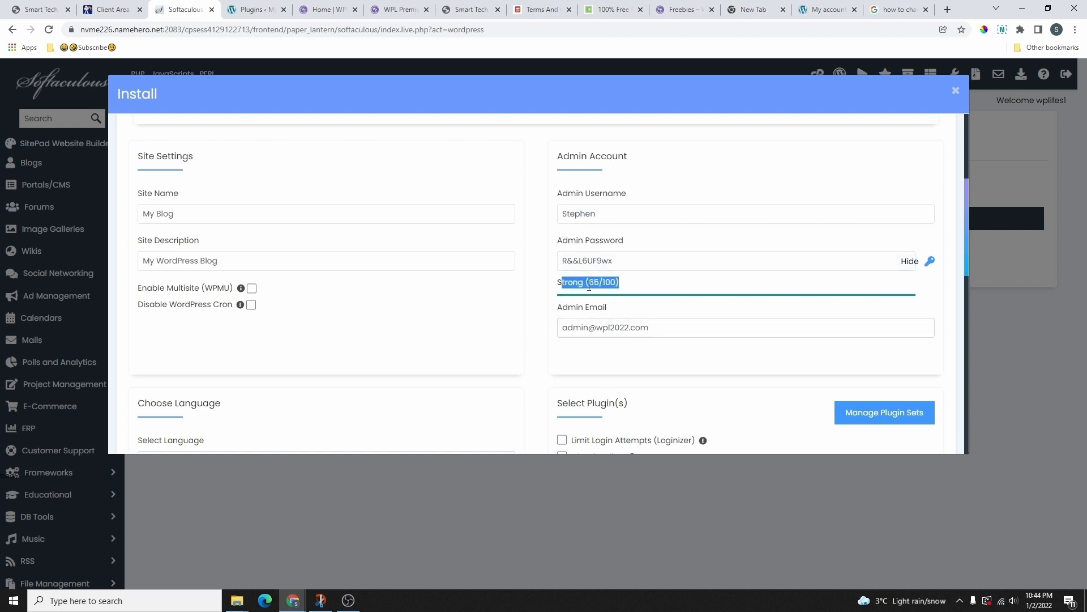
Step: Replace the generated admin password with a custom password
drag(617, 261, 555, 268)
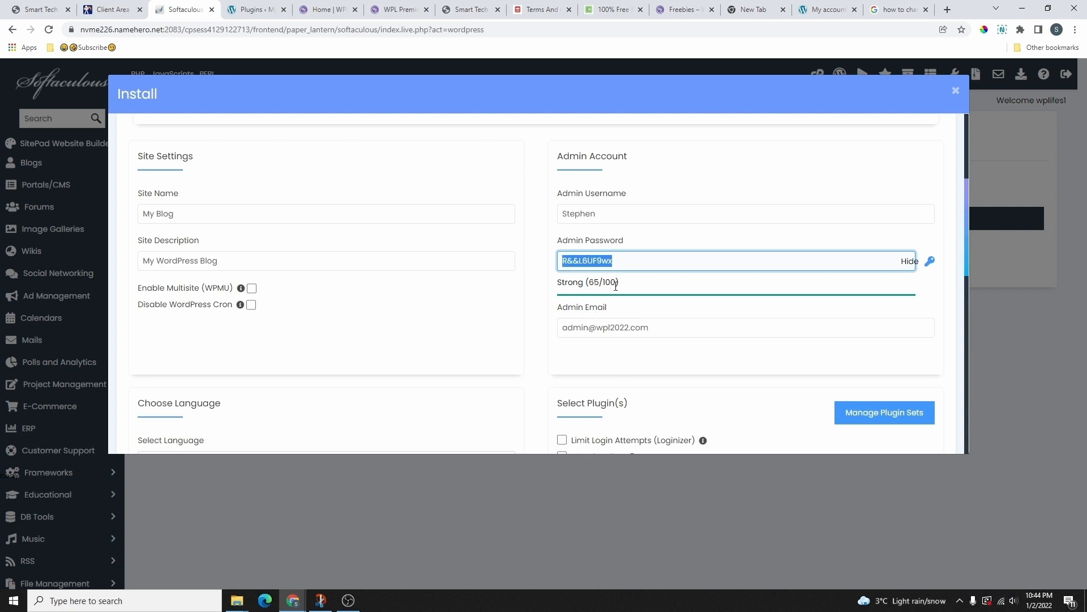
click(616, 261)
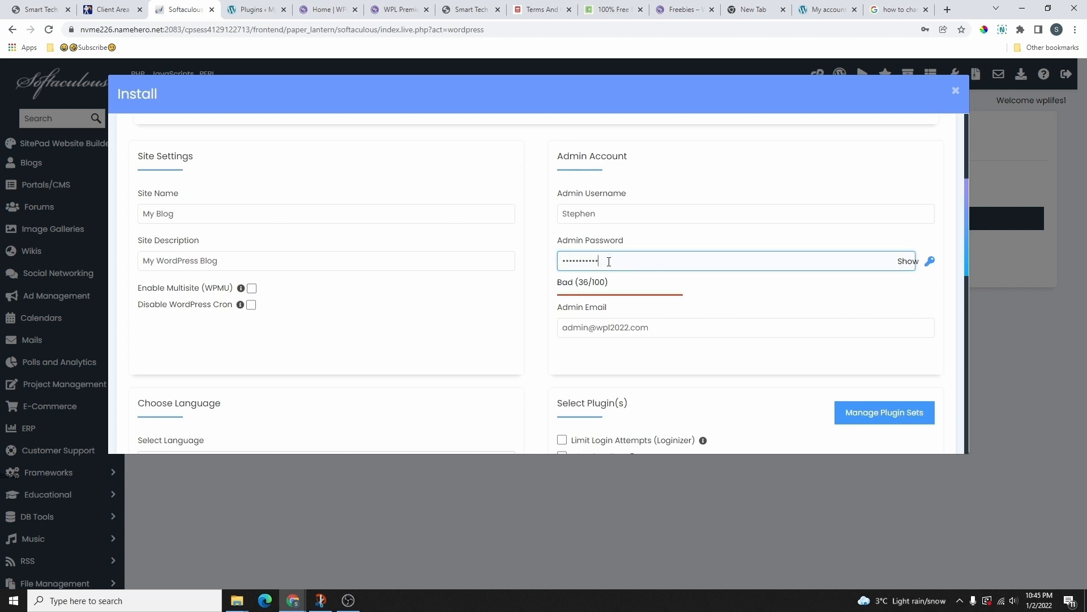
drag(607, 260, 559, 261)
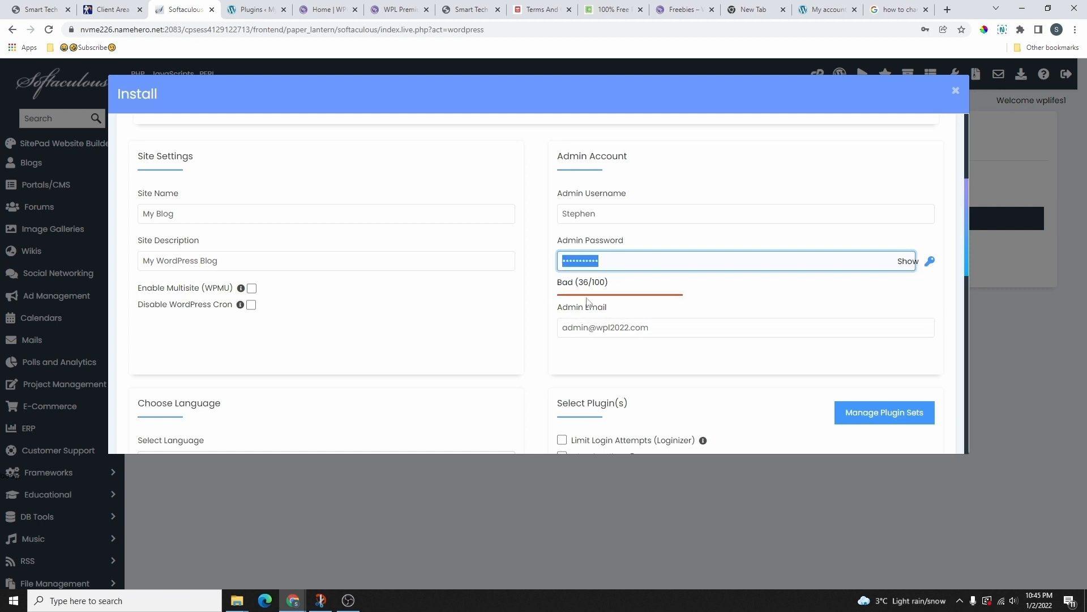
drag(557, 285, 606, 283)
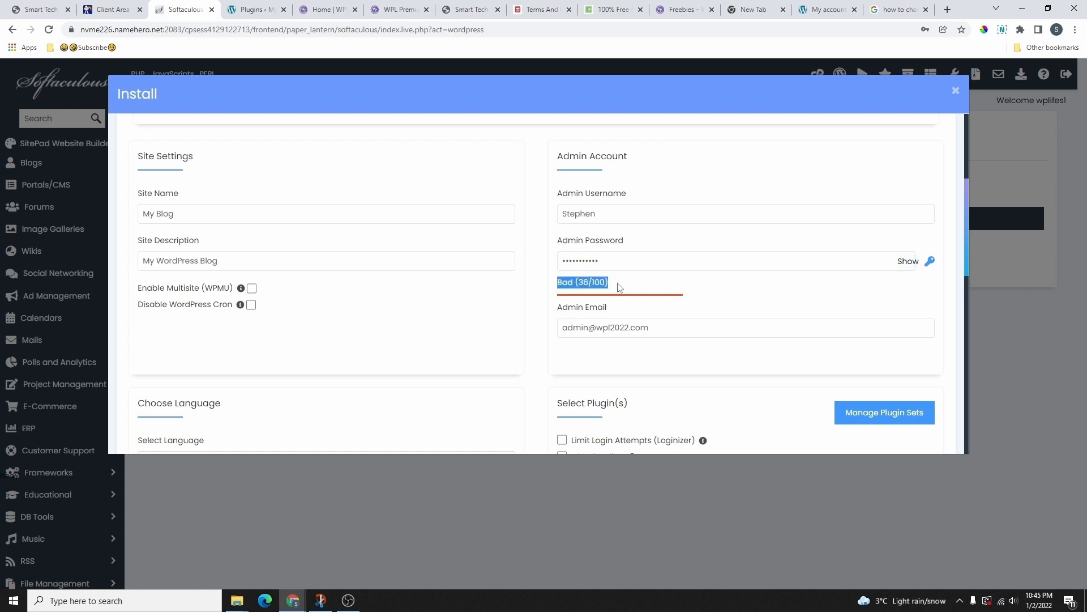
click(607, 264)
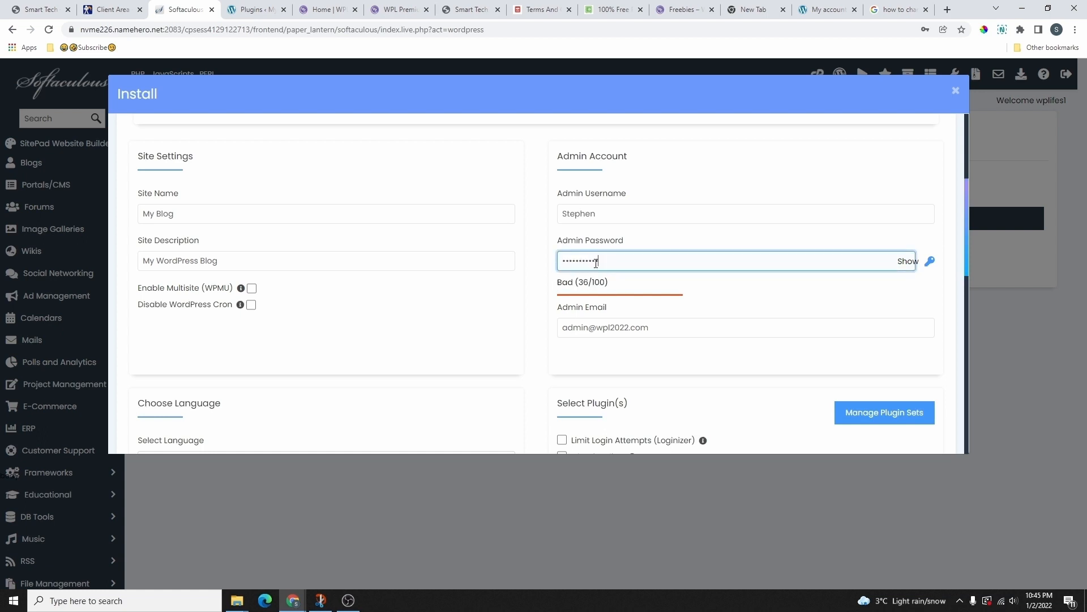
scroll(616, 255, down, 1)
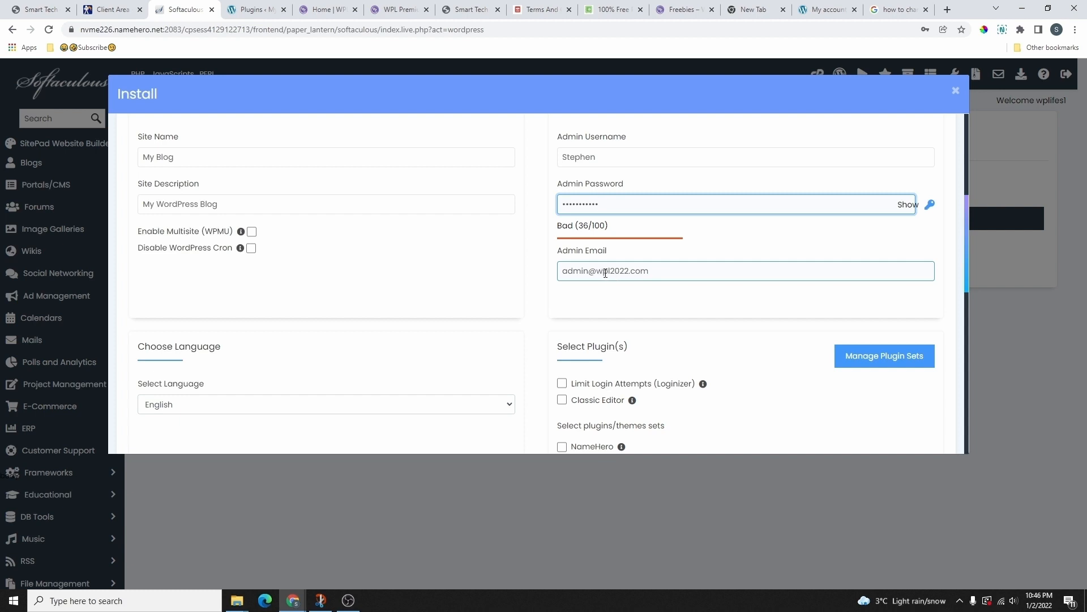
Step: Paste a different address into the Admin Email field
scroll(656, 274, down, 1)
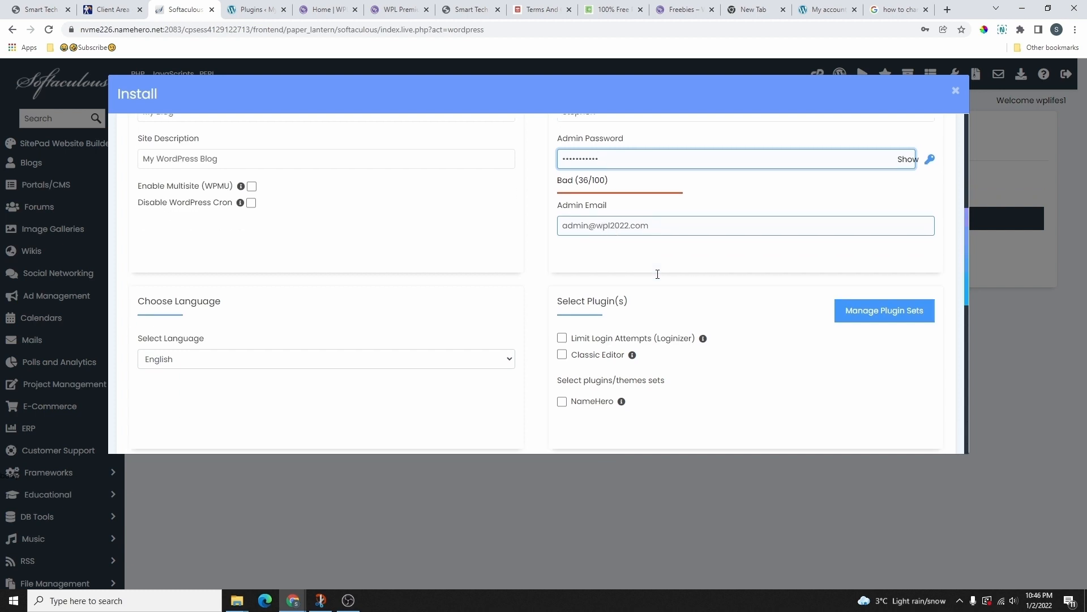
scroll(652, 281, up, 2)
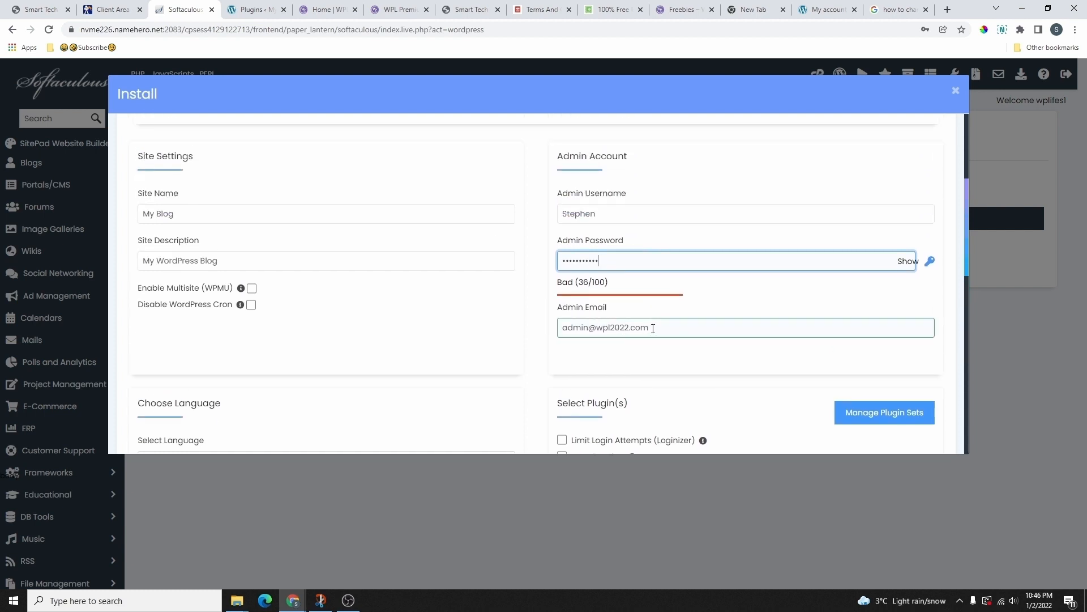
drag(654, 328, 539, 334)
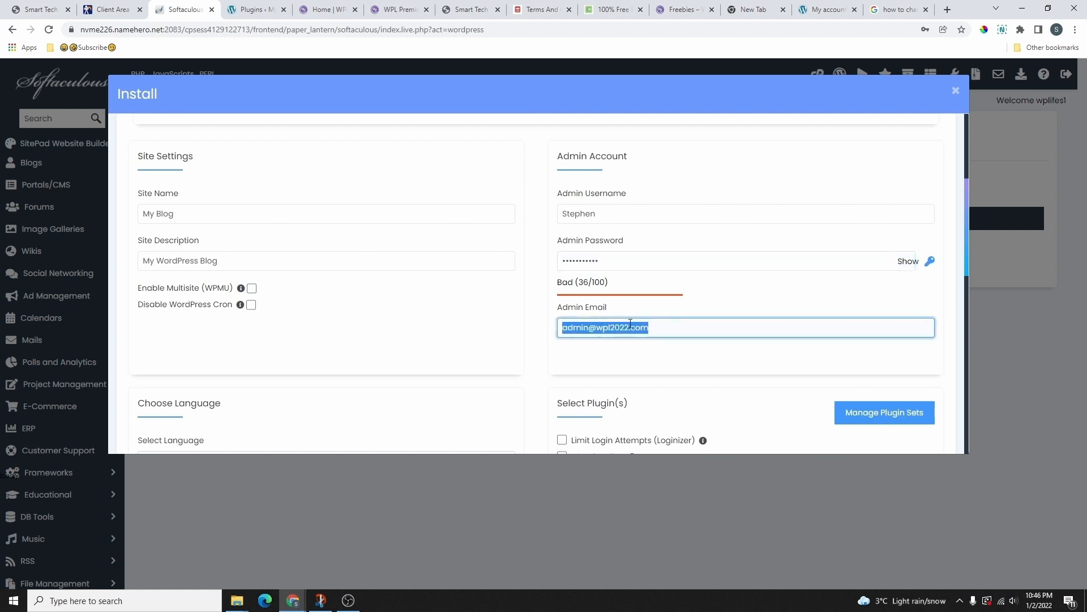
key(ctrl+v)
scroll(583, 275, down, 1)
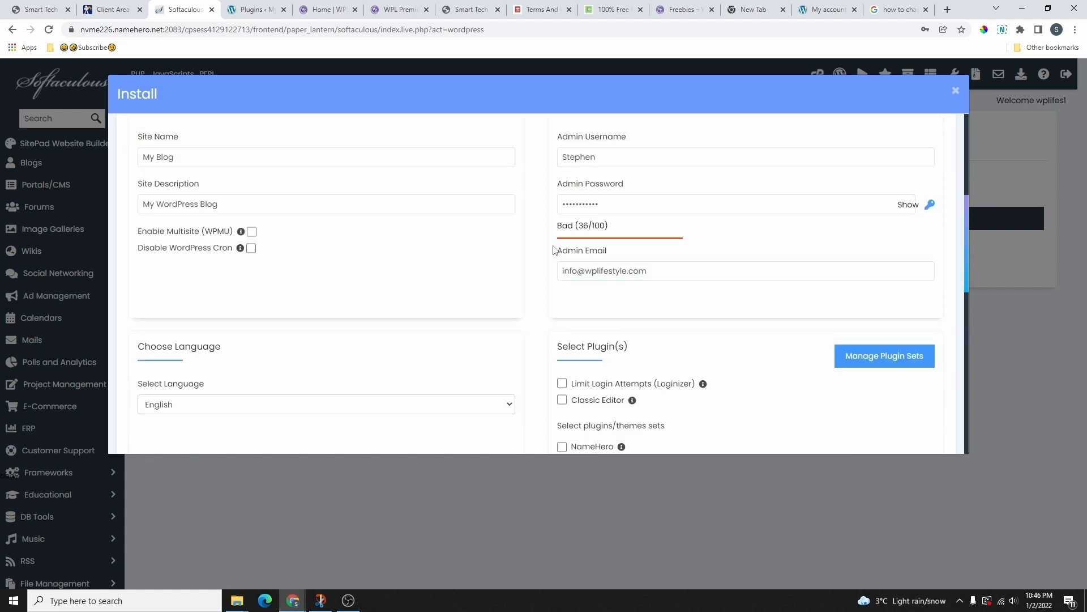
scroll(556, 258, down, 10)
scroll(558, 259, up, 7)
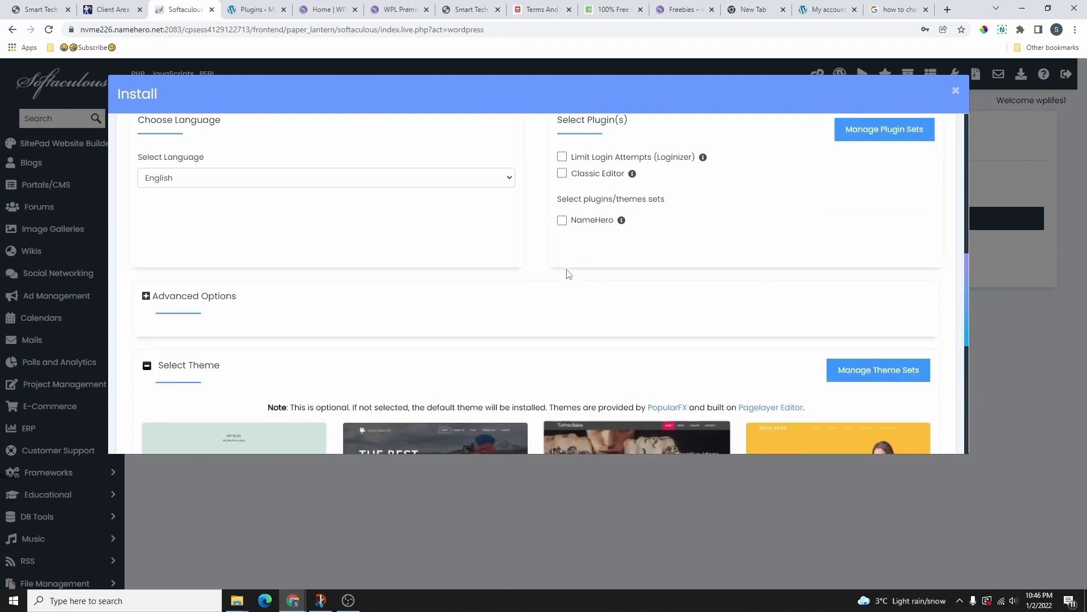
scroll(601, 326, down, 6)
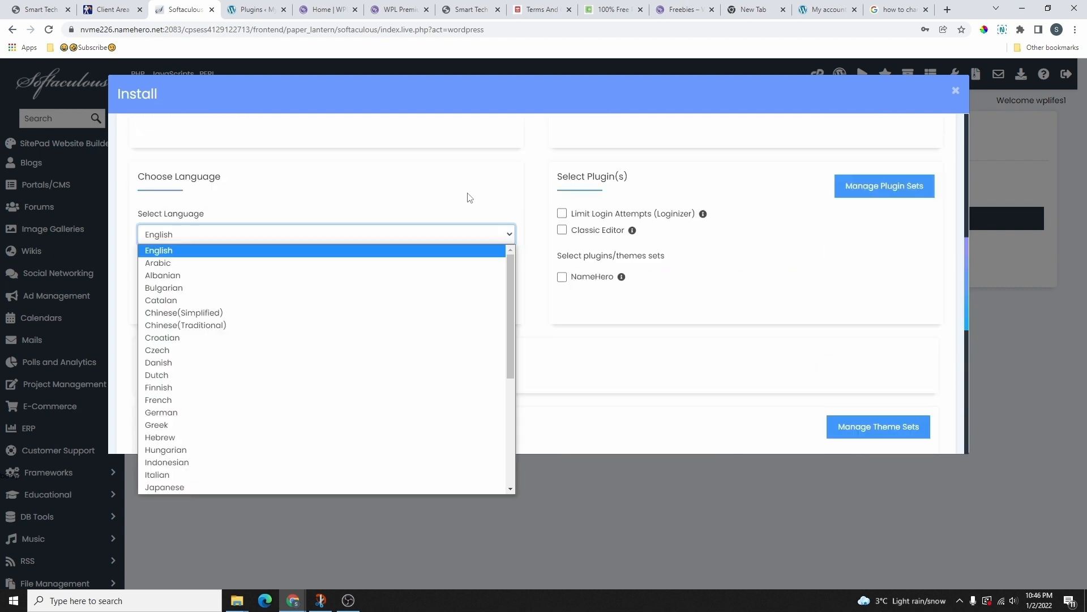
click(467, 197)
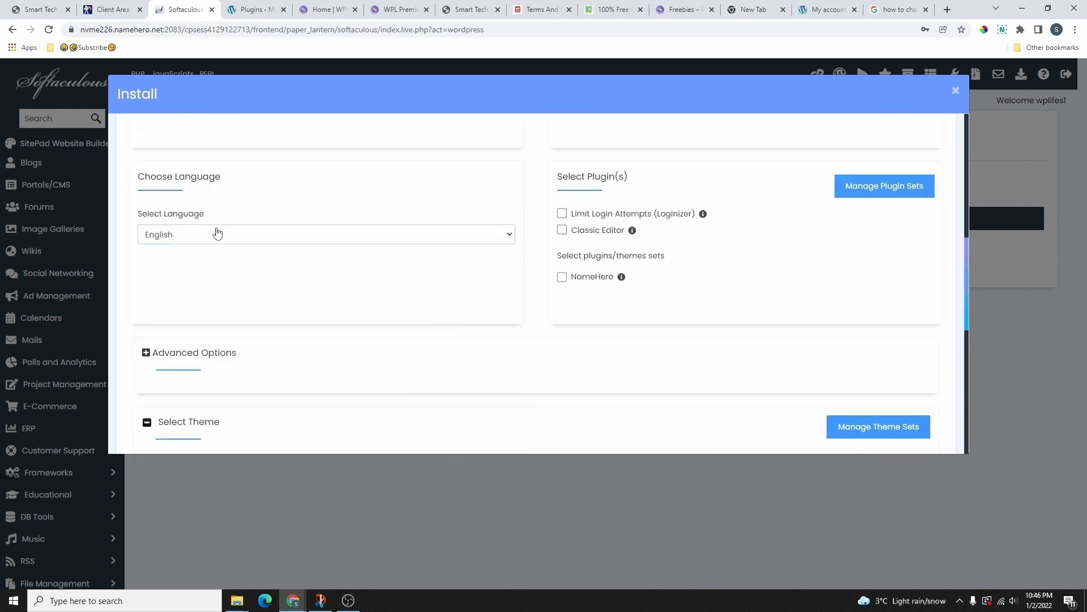
click(256, 235)
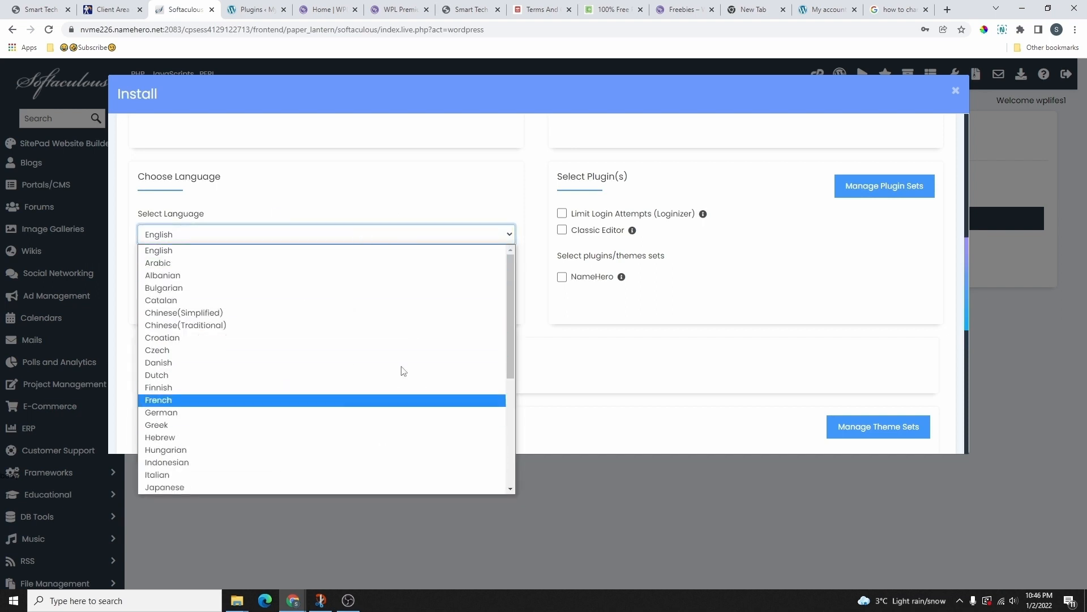
click(623, 366)
scroll(530, 288, down, 4)
scroll(530, 285, down, 8)
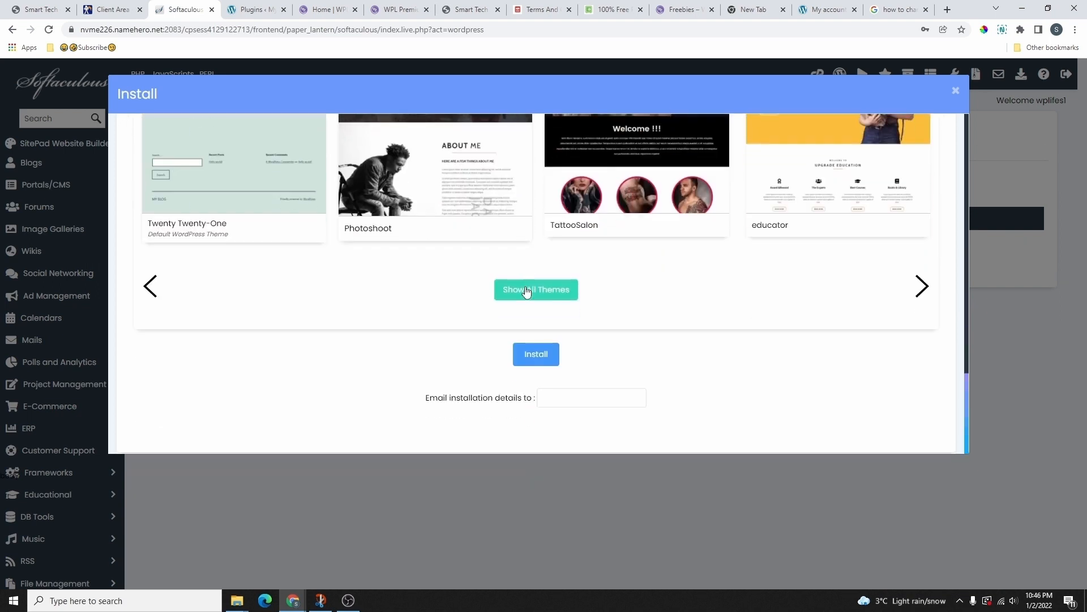
click(533, 356)
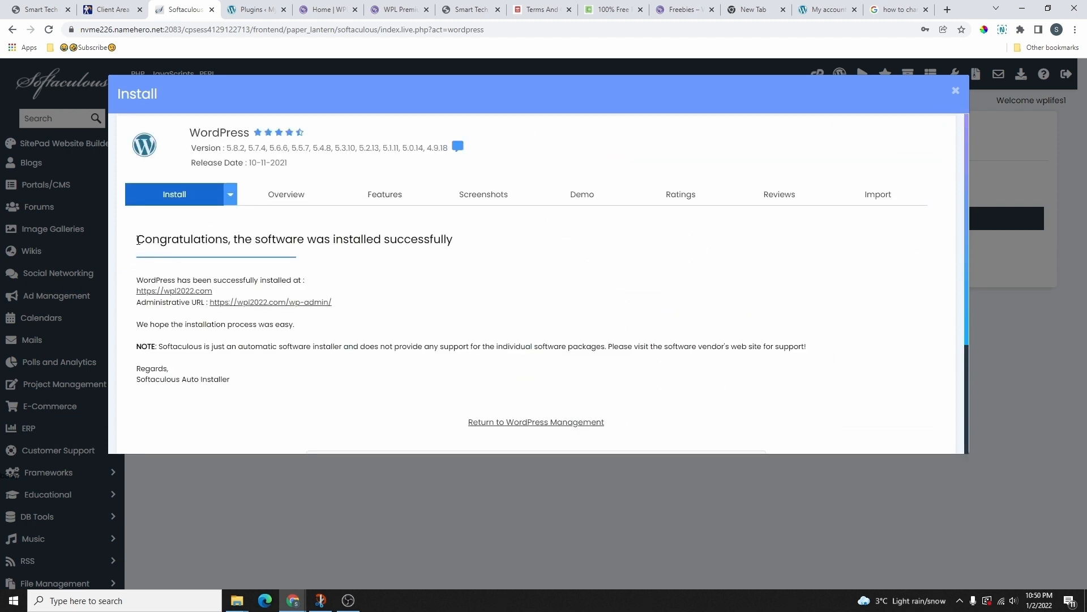
drag(138, 240, 480, 251)
scroll(170, 252, up, 3)
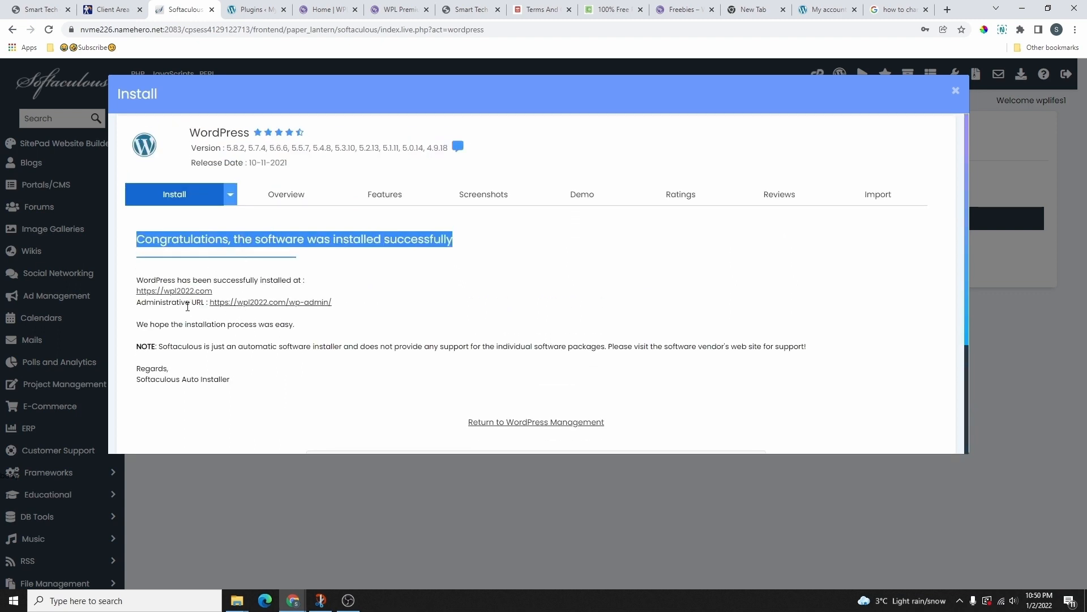
Step: Open the new site's admin area and its homepage from the success message links
click(310, 304)
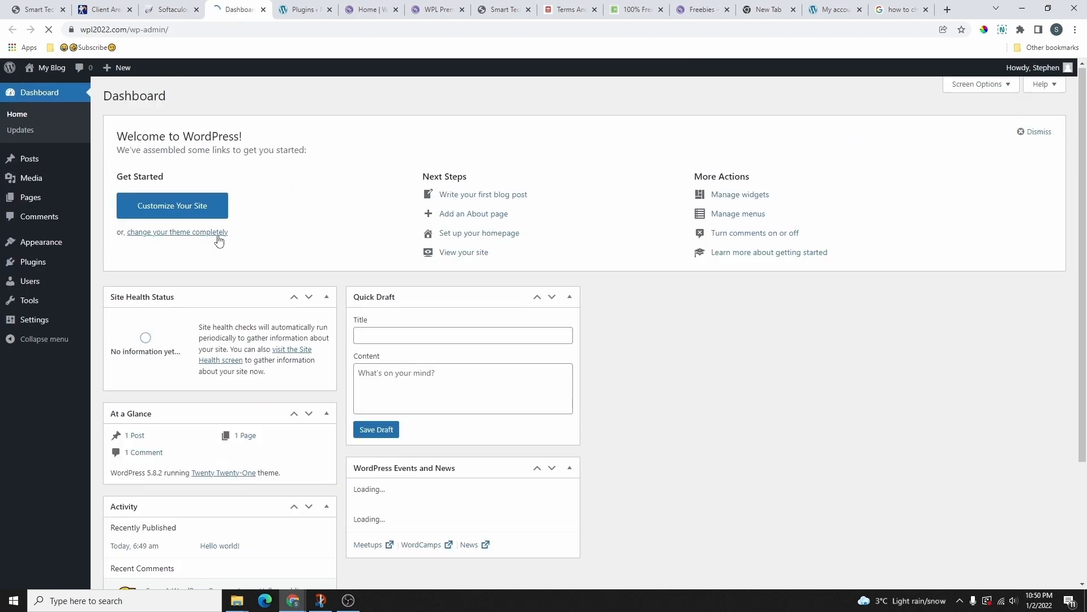
click(170, 9)
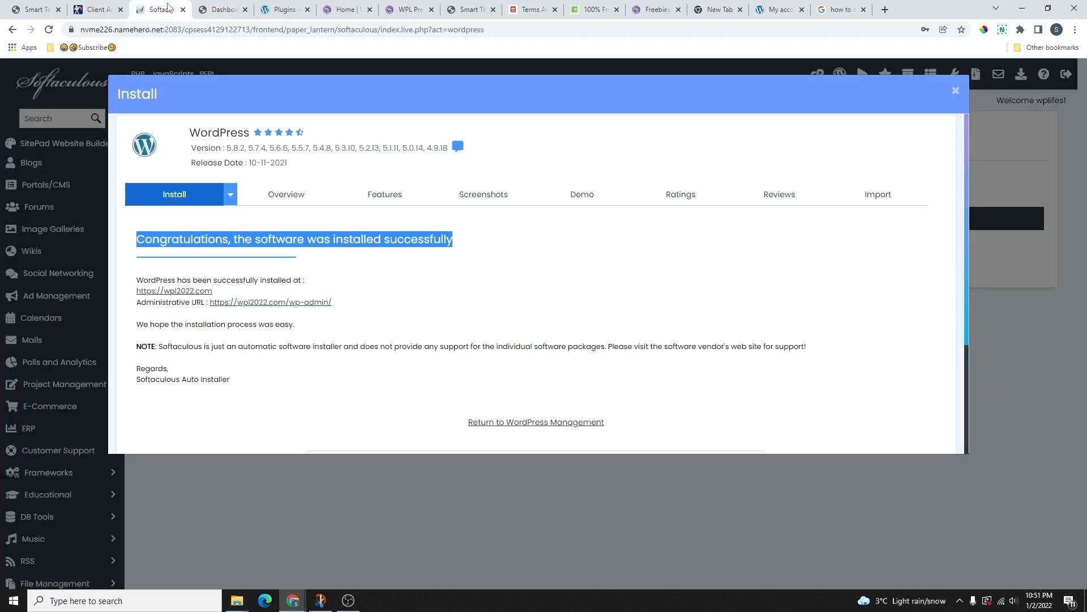
click(177, 291)
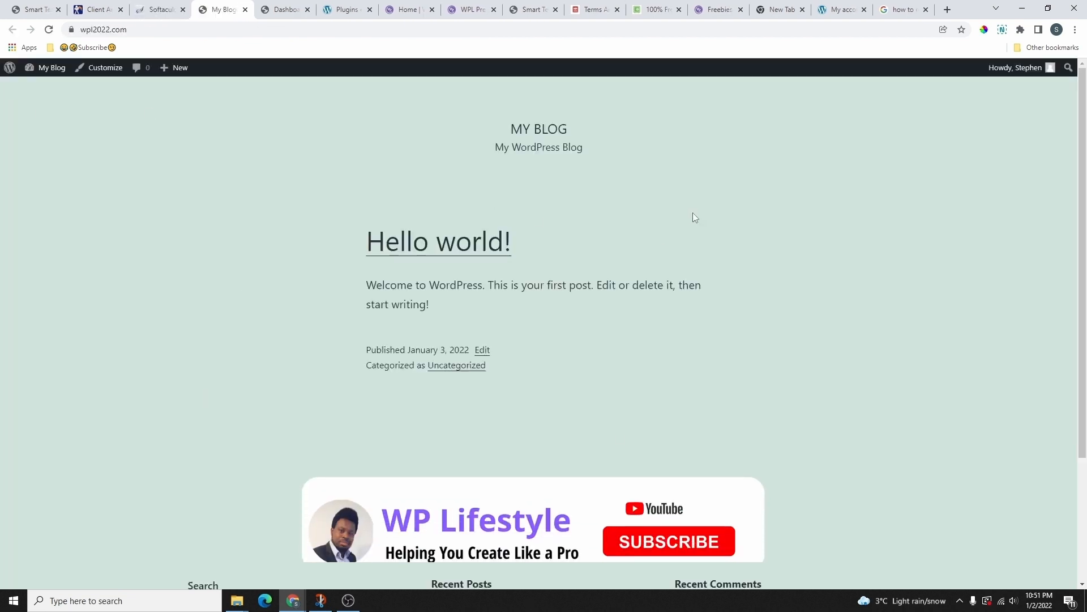
scroll(617, 325, down, 3)
scroll(331, 269, up, 3)
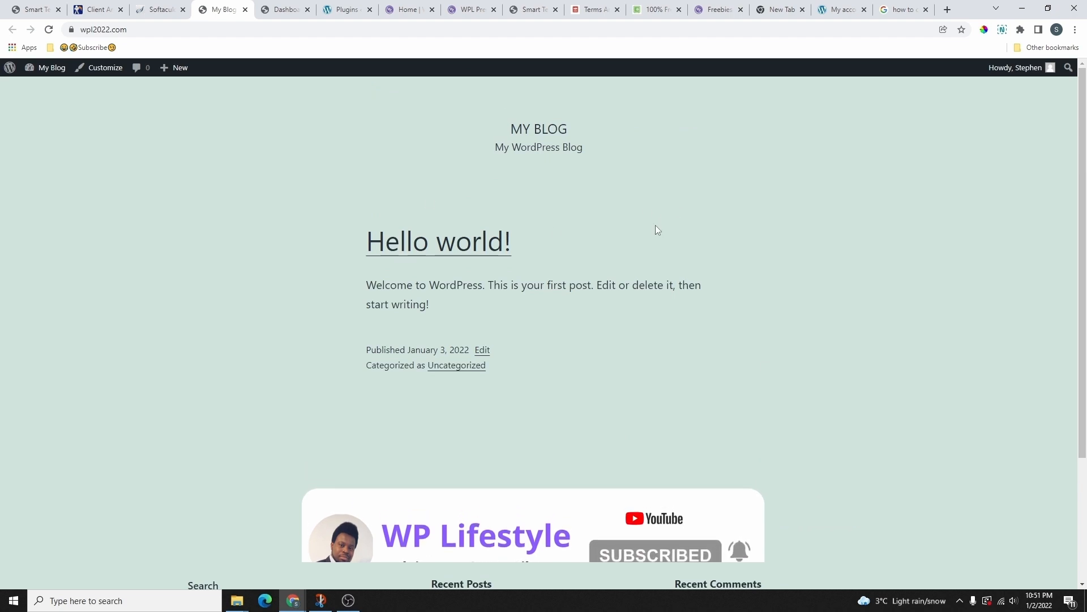
scroll(607, 236, down, 3)
scroll(670, 320, up, 3)
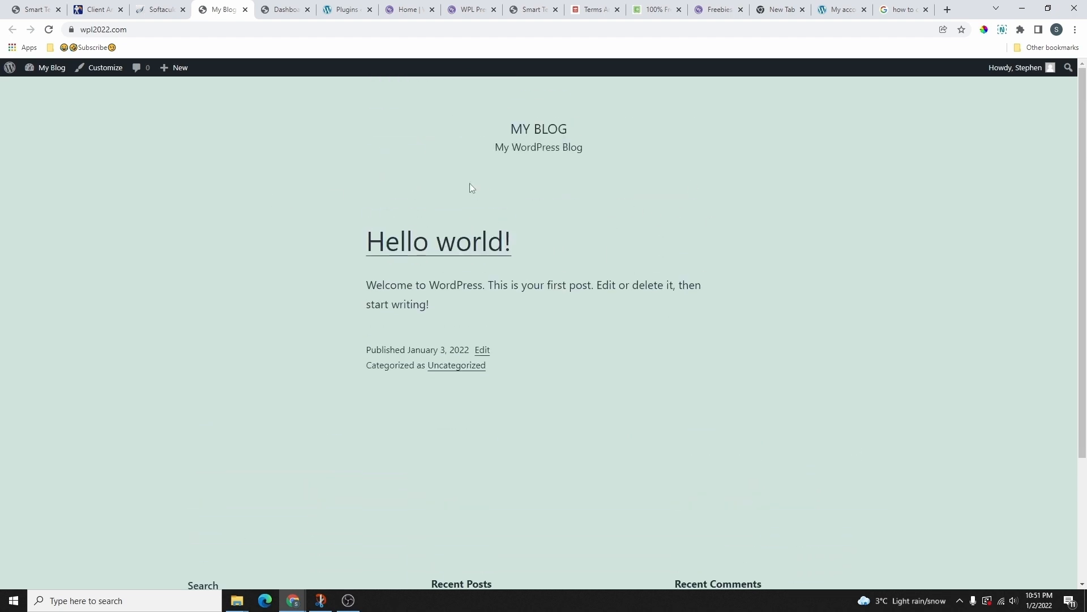
scroll(500, 200, down, 3)
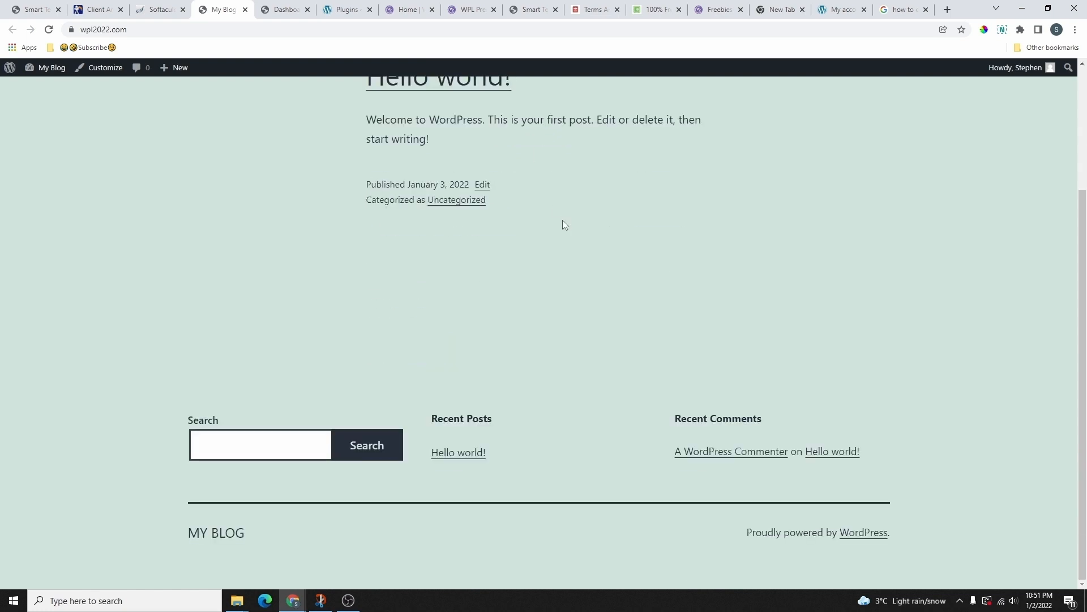
scroll(570, 225, up, 3)
Step: Close the installation results and Dashboard tabs, leaving the My Blog homepage showing
click(161, 9)
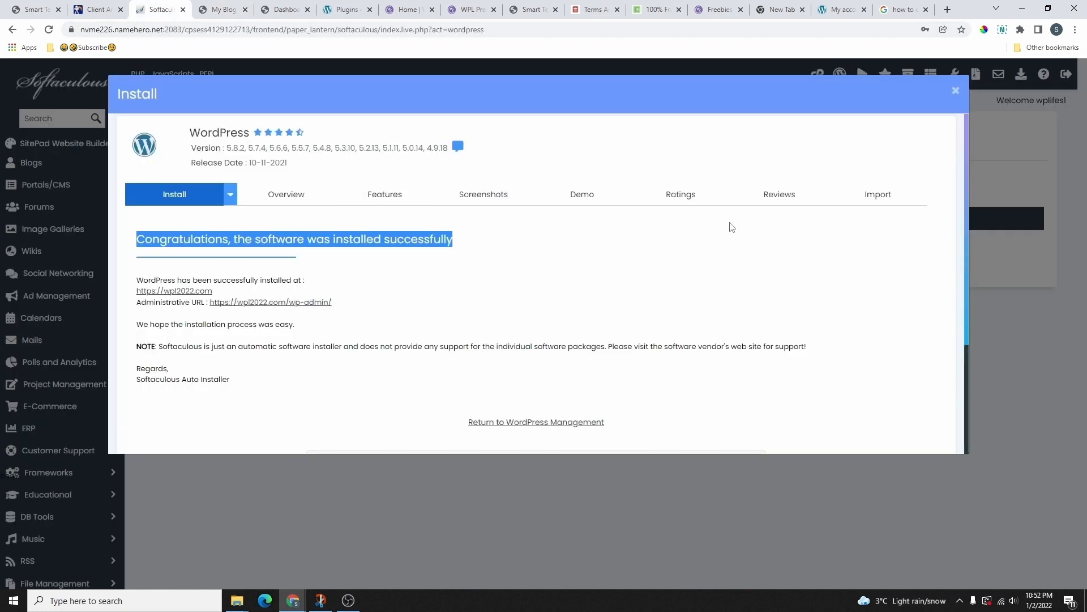
click(955, 93)
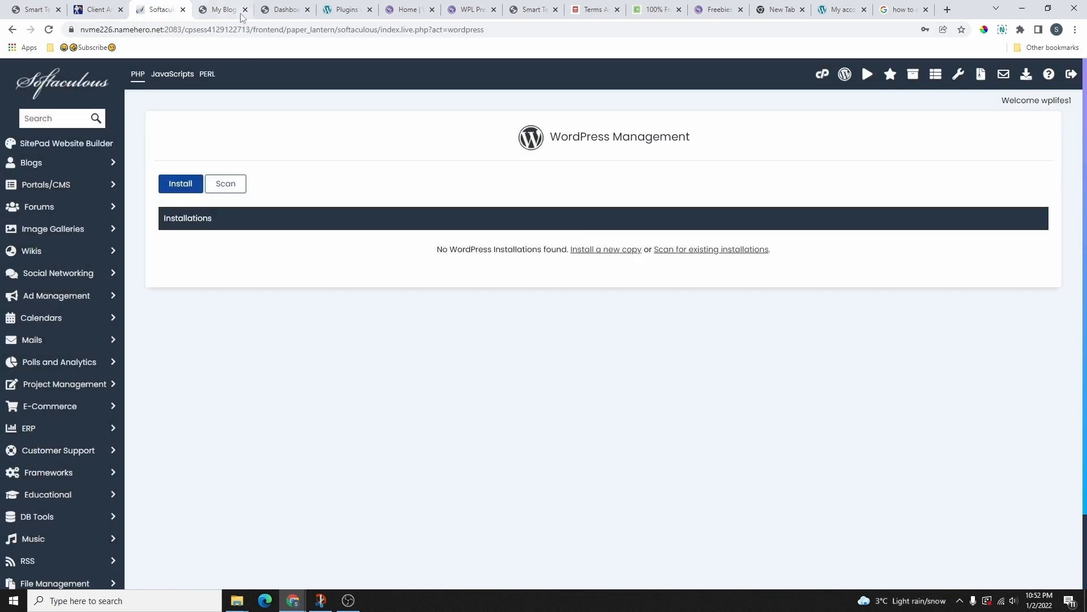
click(224, 10)
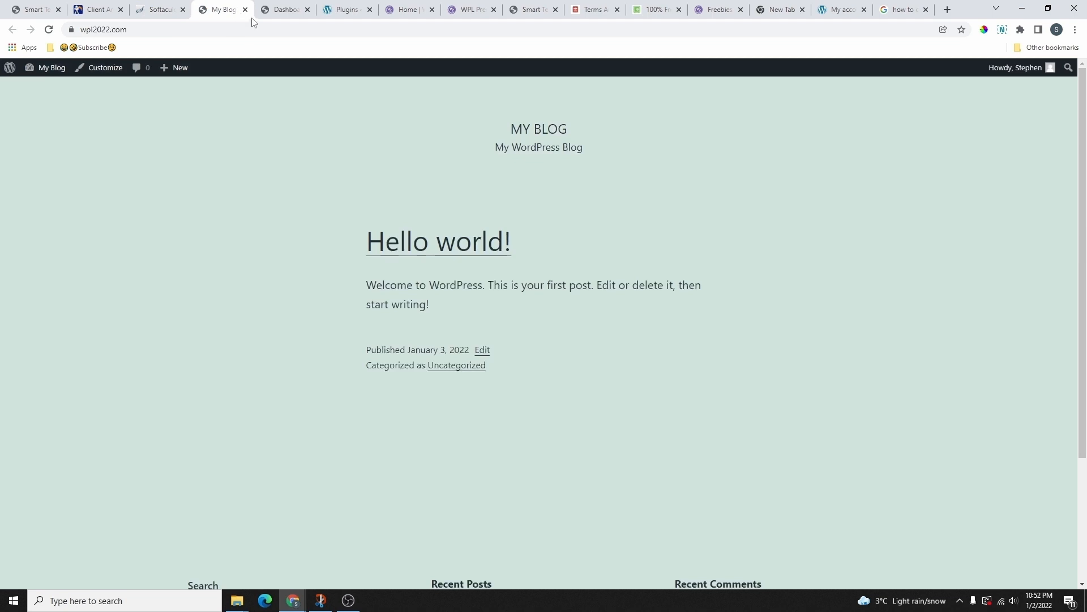
click(298, 11)
click(307, 10)
click(225, 10)
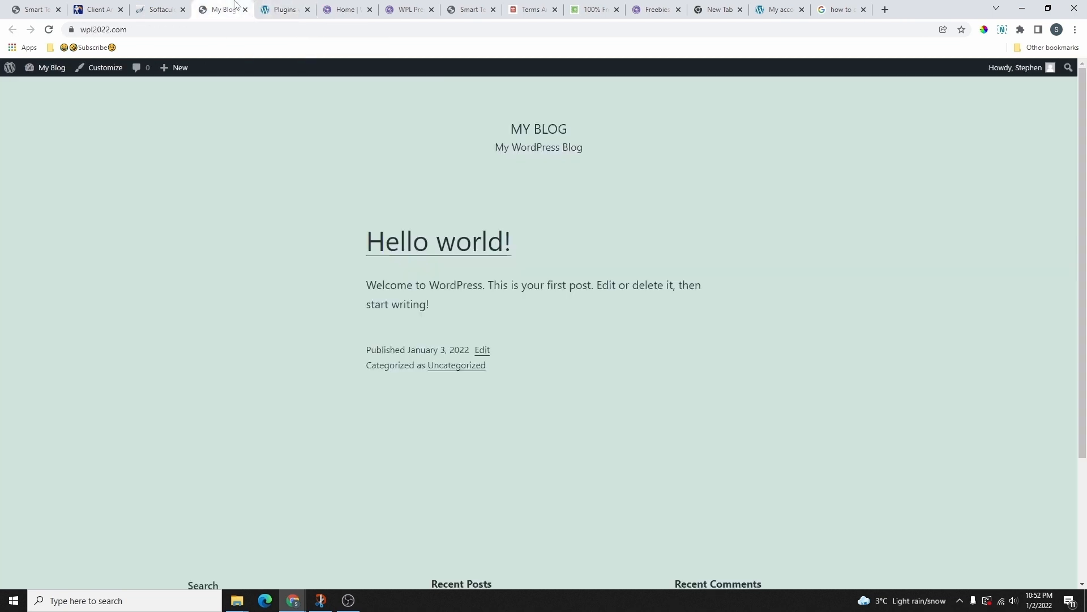
Step: Go to the wpl2022.com/wp-admin login page
click(92, 33)
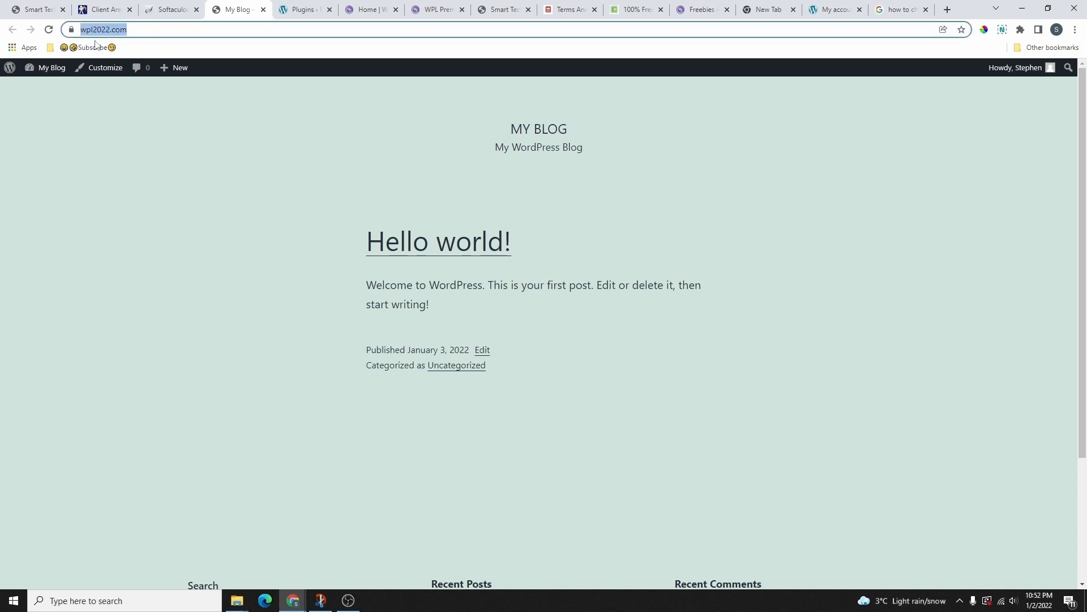
click(137, 34)
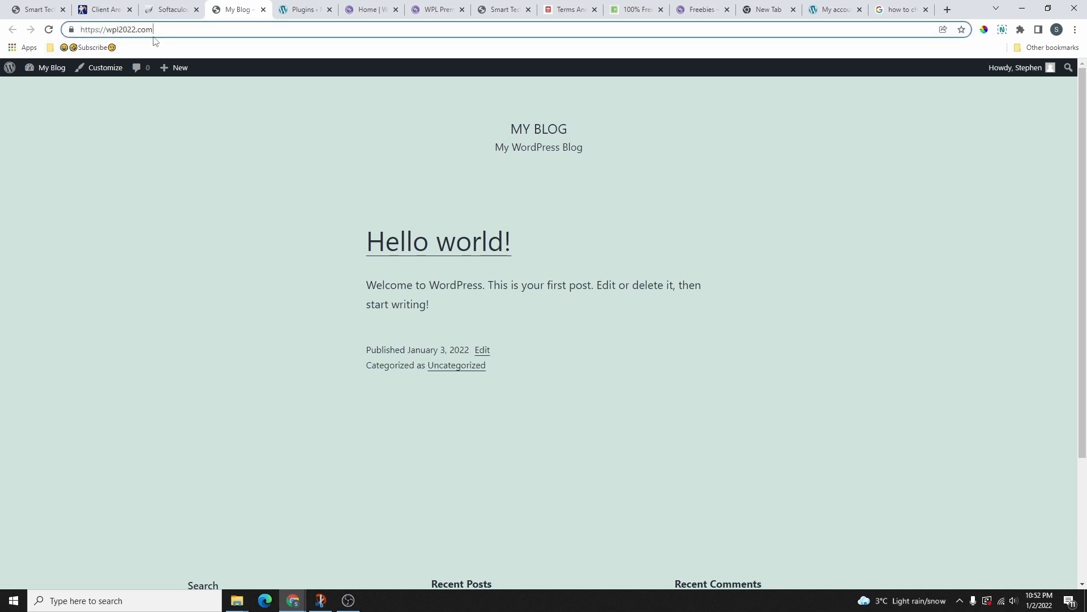
text(wp-admin)
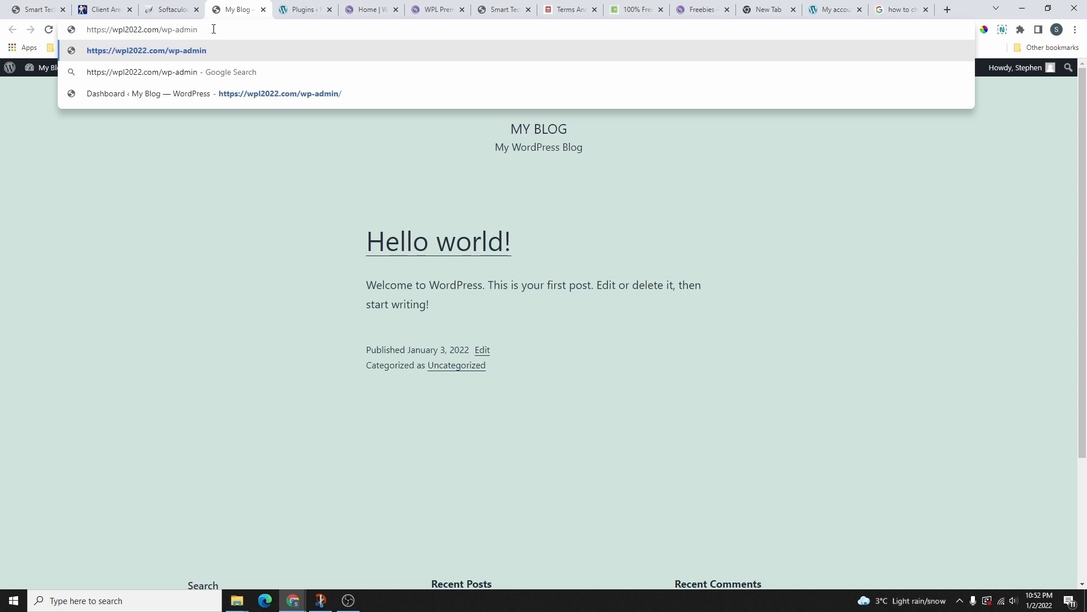
key(Return)
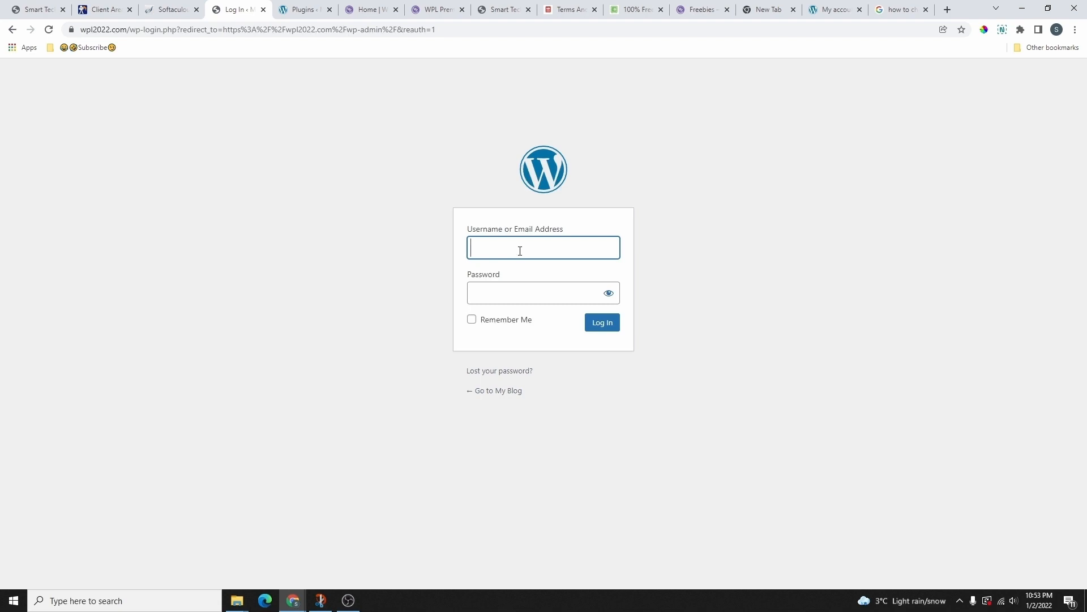
Step: Log in with the admin username and password, declining to save the password
text(tephen)
click(518, 294)
text(•)
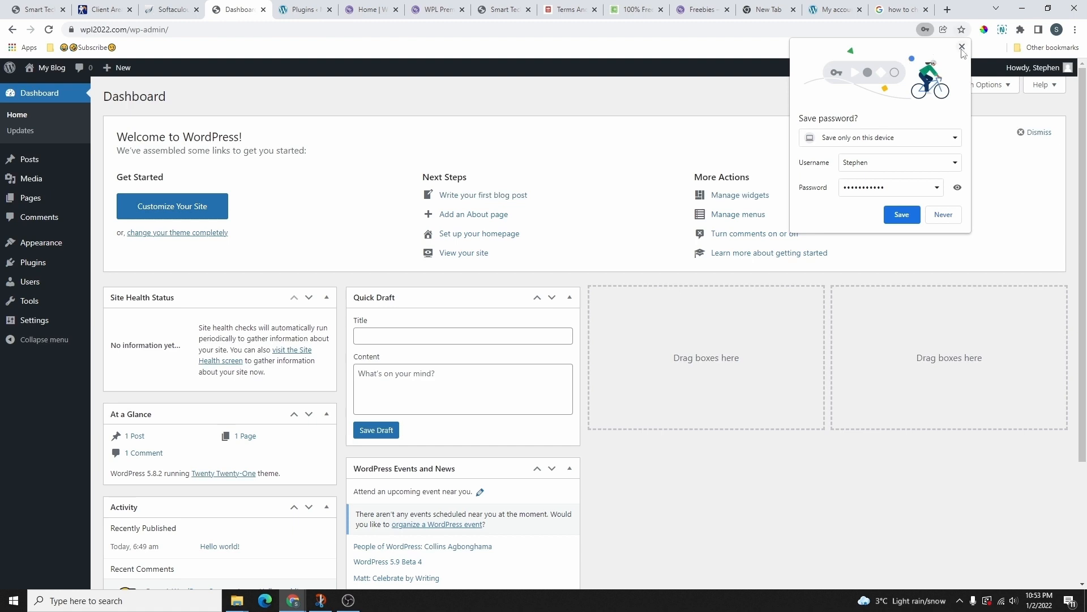
click(961, 47)
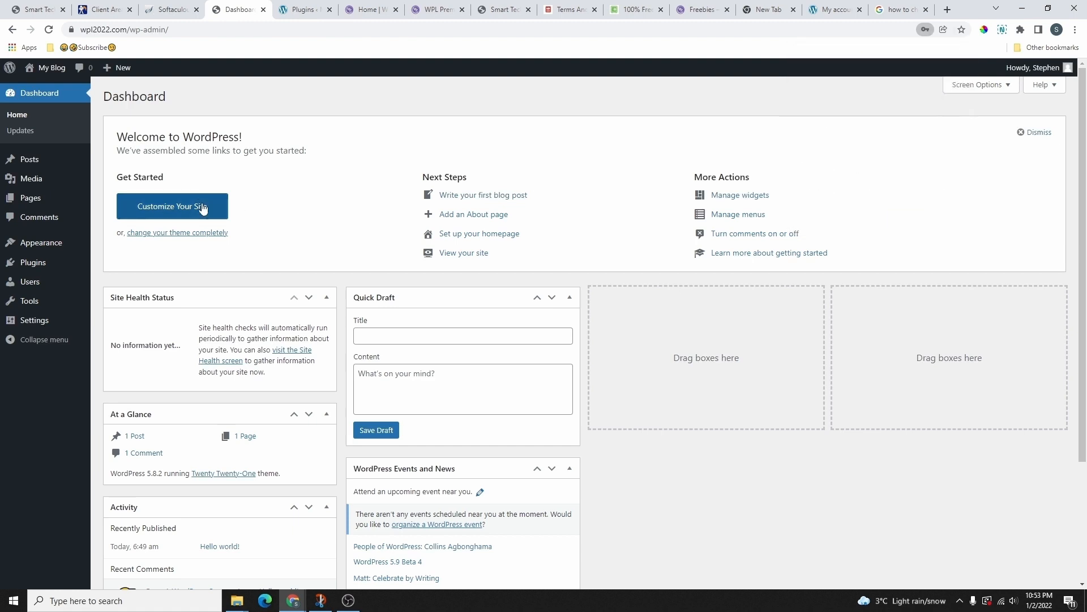
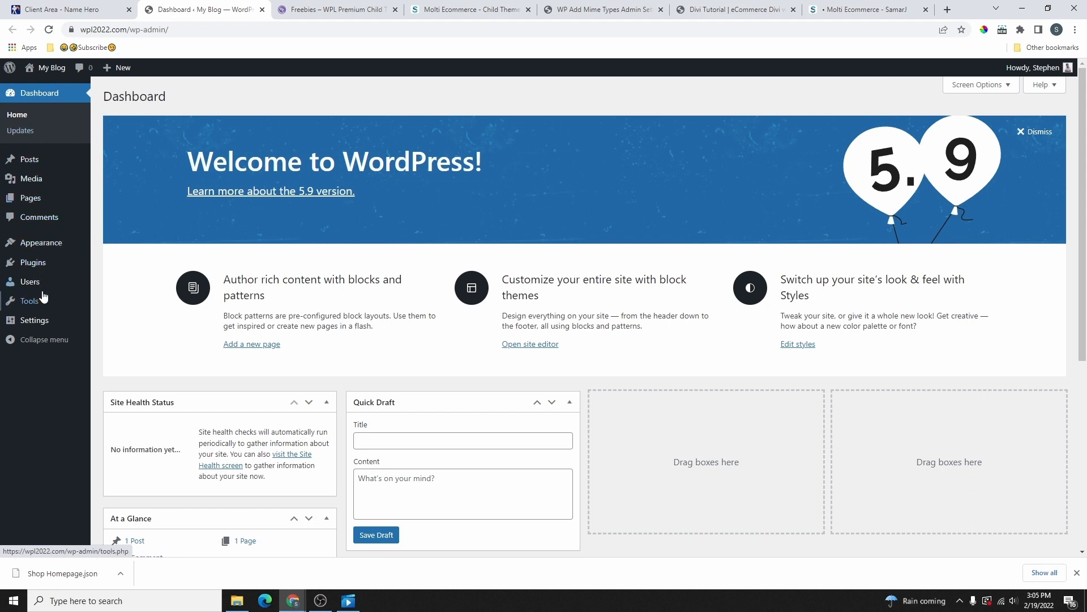
Step: Open Settings > General, view the live site in a new tab, then return to General Settings
mouse_move(34, 326)
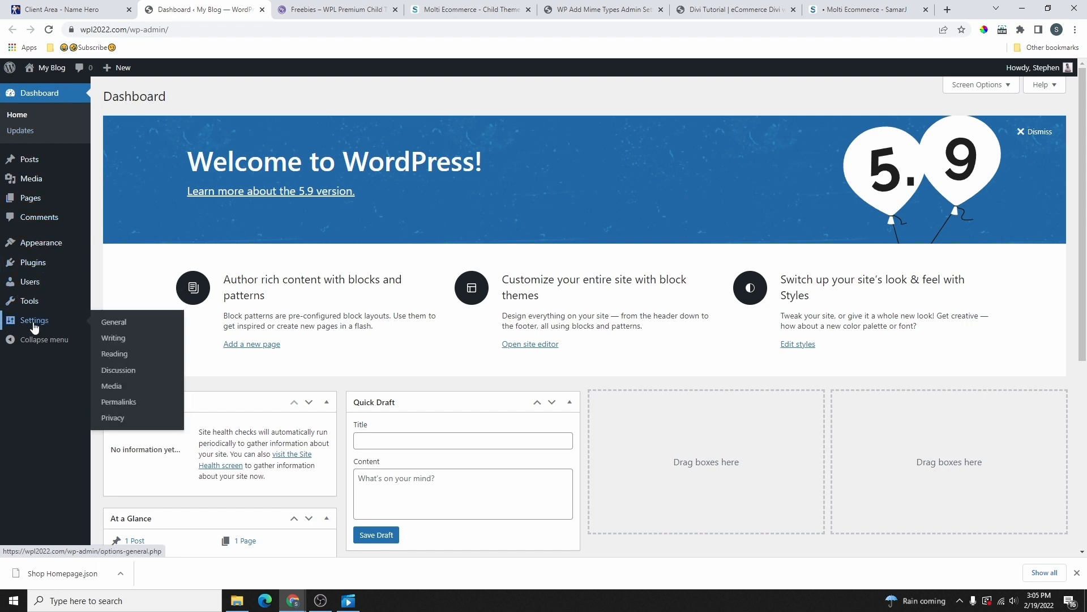
click(115, 327)
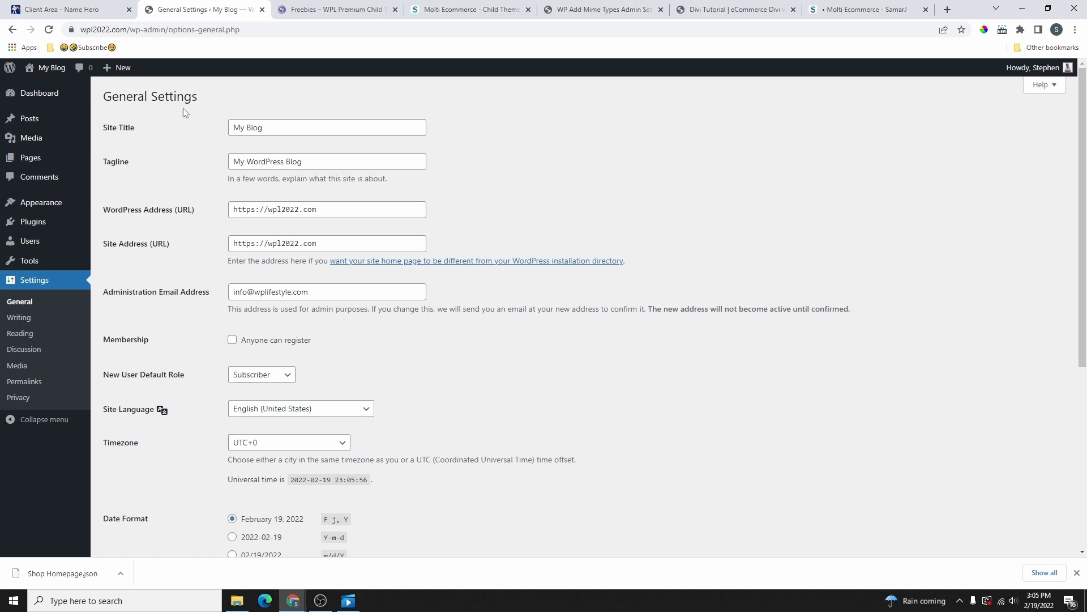
mouse_move(54, 74)
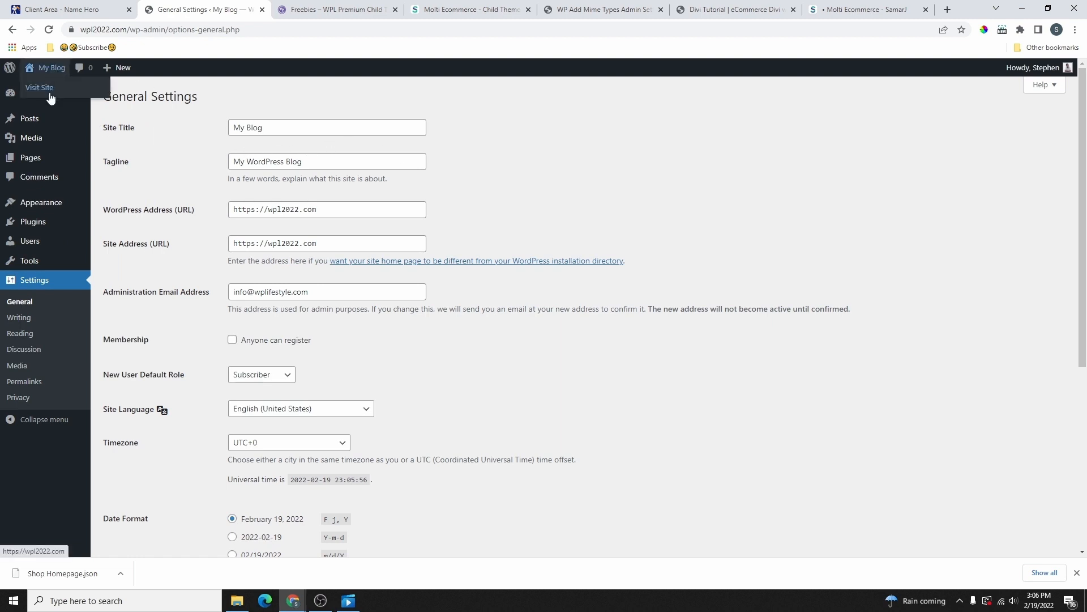
right_click(39, 94)
key(Escape)
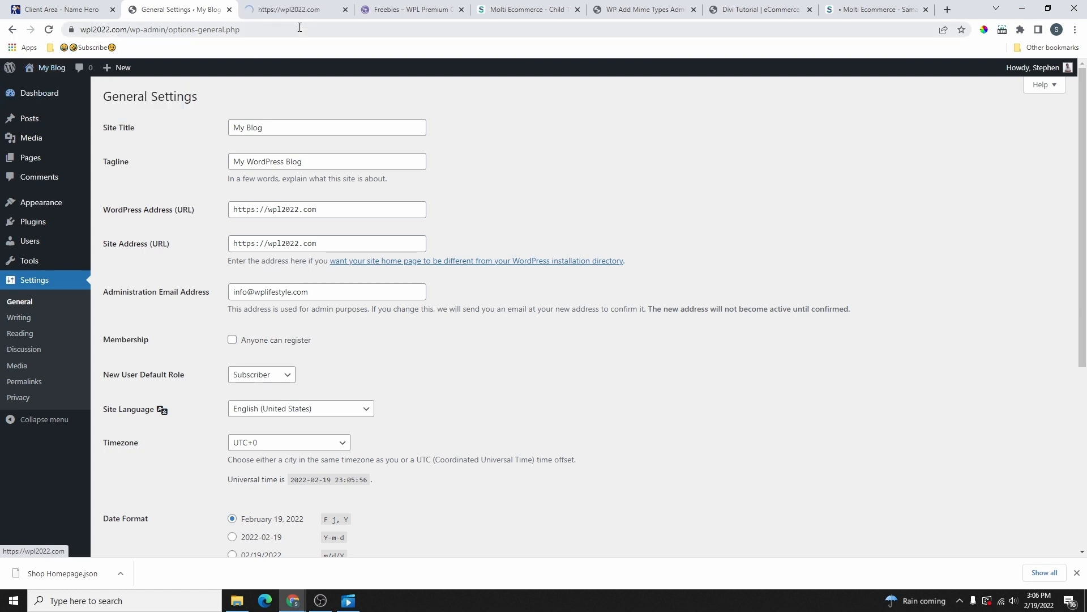
click(297, 13)
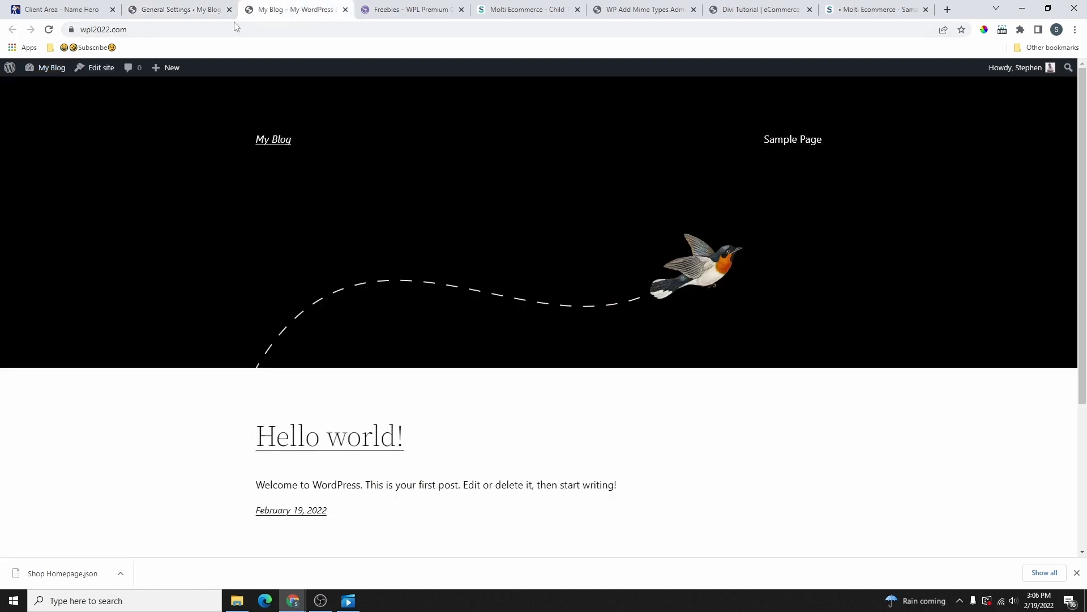
click(198, 11)
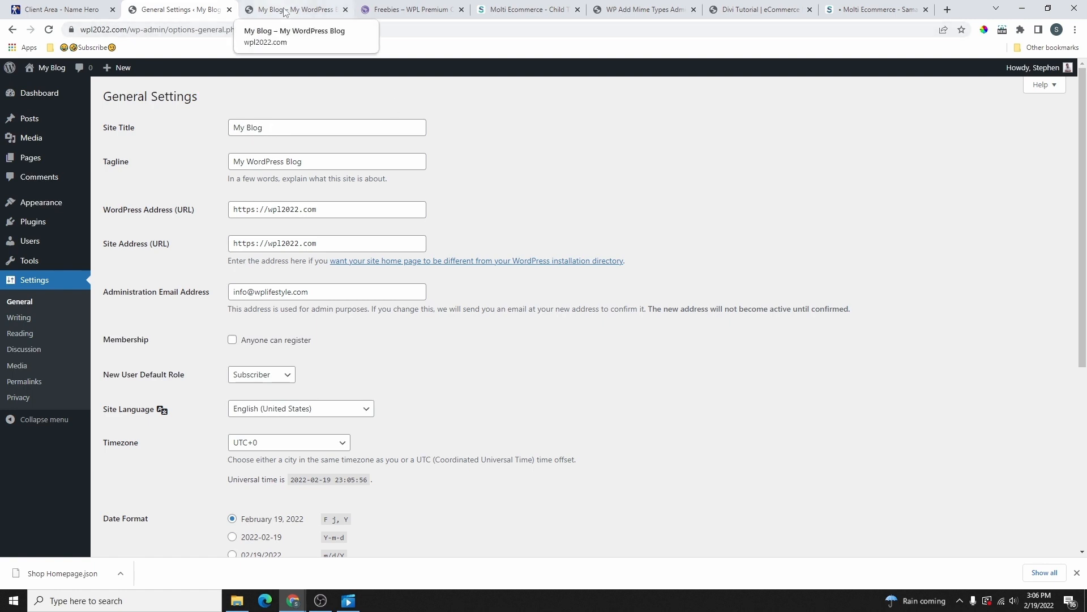
Step: Replace the site title 'My Blog' with 'Divi Tutorial 2022' and tagline 'The best 2022 collections'
click(268, 135)
key(ctrl+a)
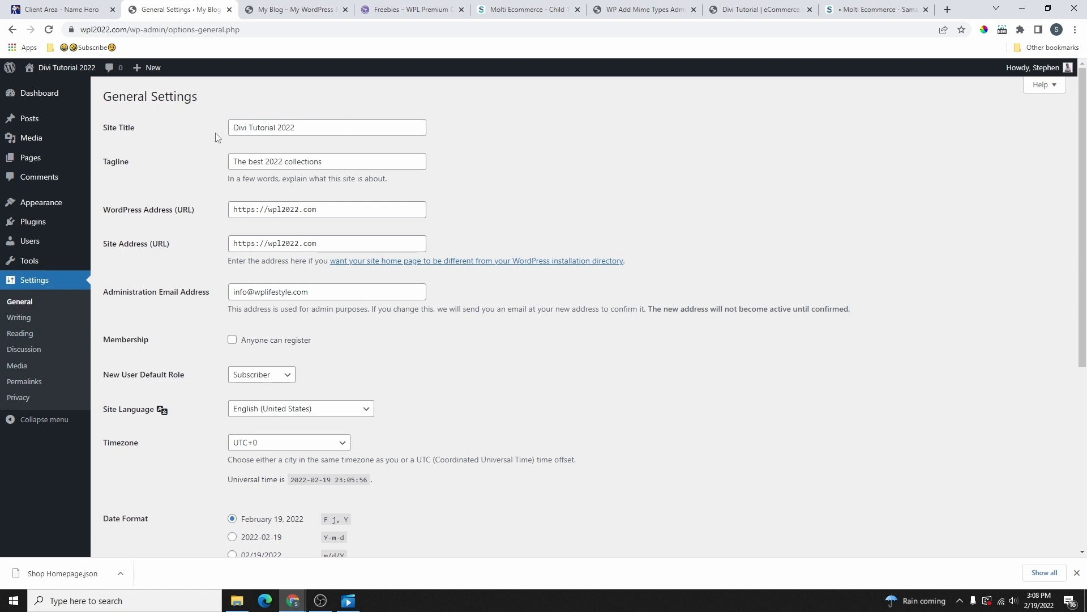
drag(230, 128, 311, 131)
scroll(283, 337, down, 4)
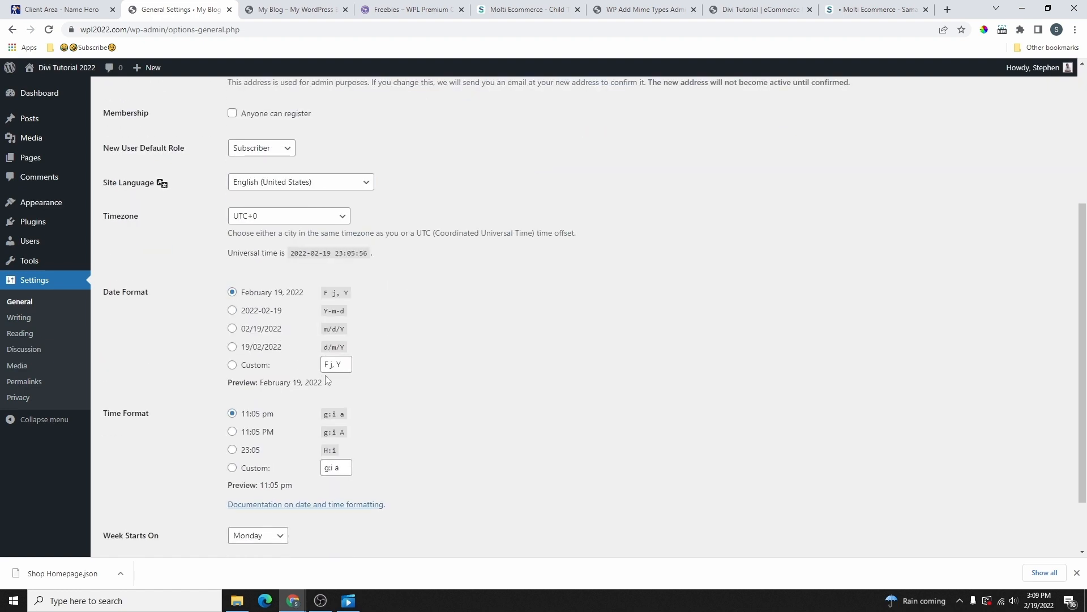
scroll(279, 413, down, 2)
scroll(247, 244, up, 3)
scroll(300, 202, up, 3)
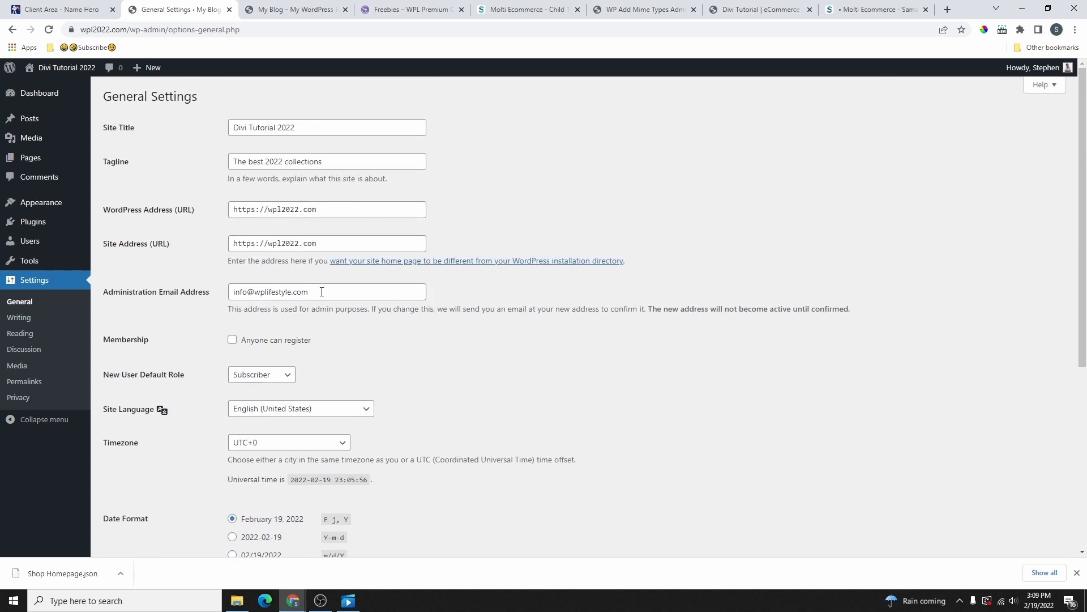
Step: Check the administration e-mail, keep Monday as the week start, and save the general settings
drag(322, 291, 232, 294)
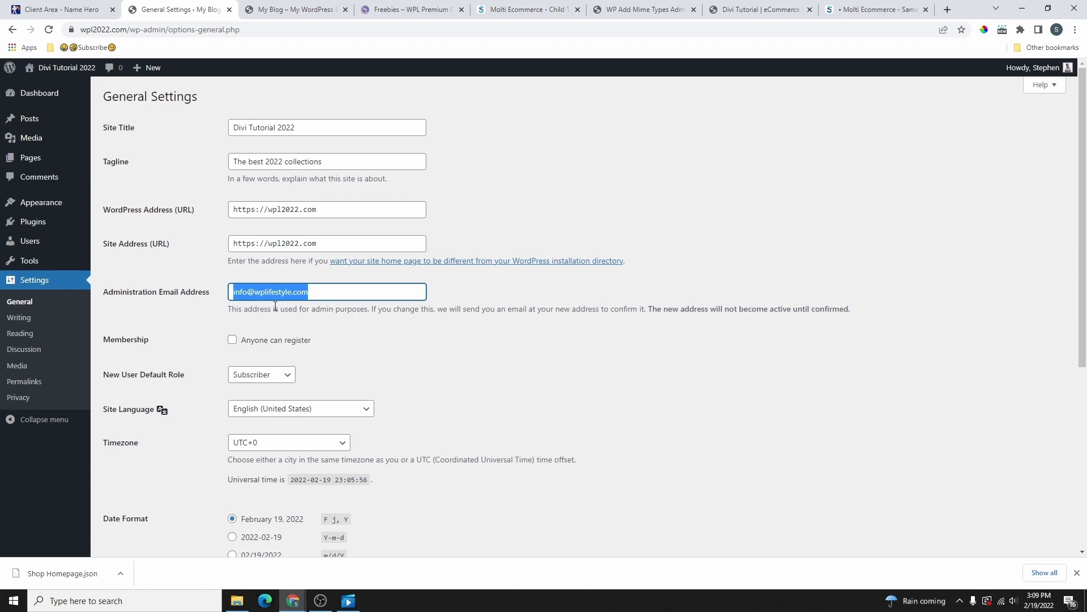
scroll(342, 307, down, 5)
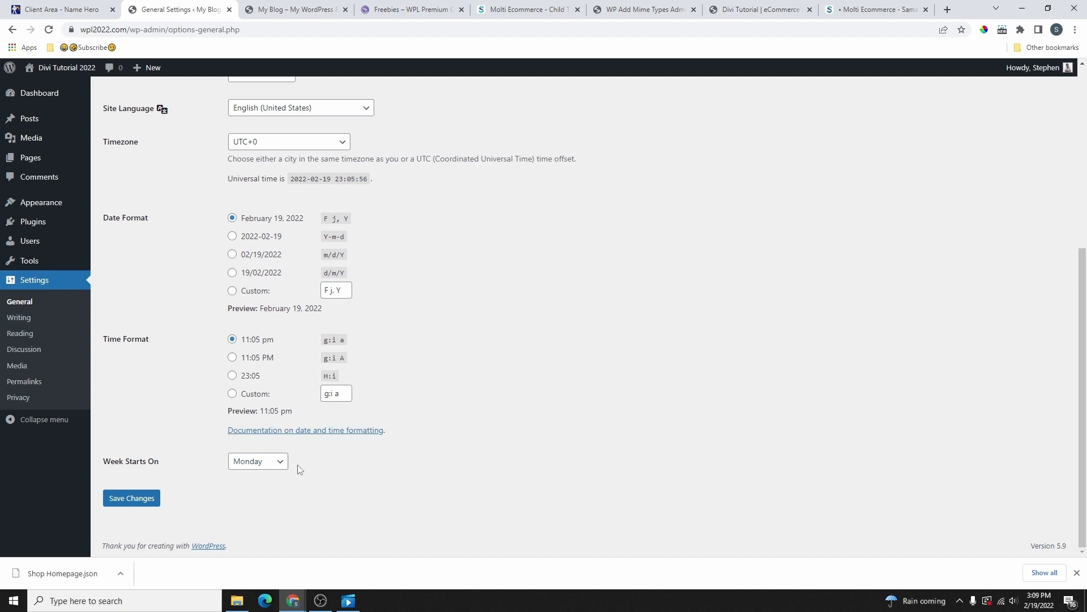
click(270, 461)
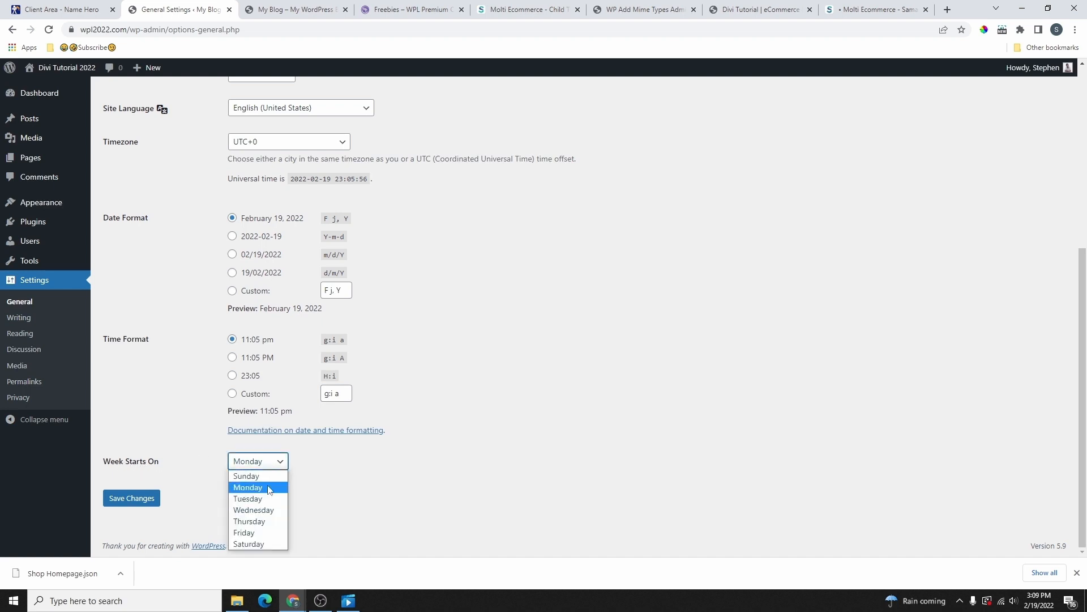
click(300, 496)
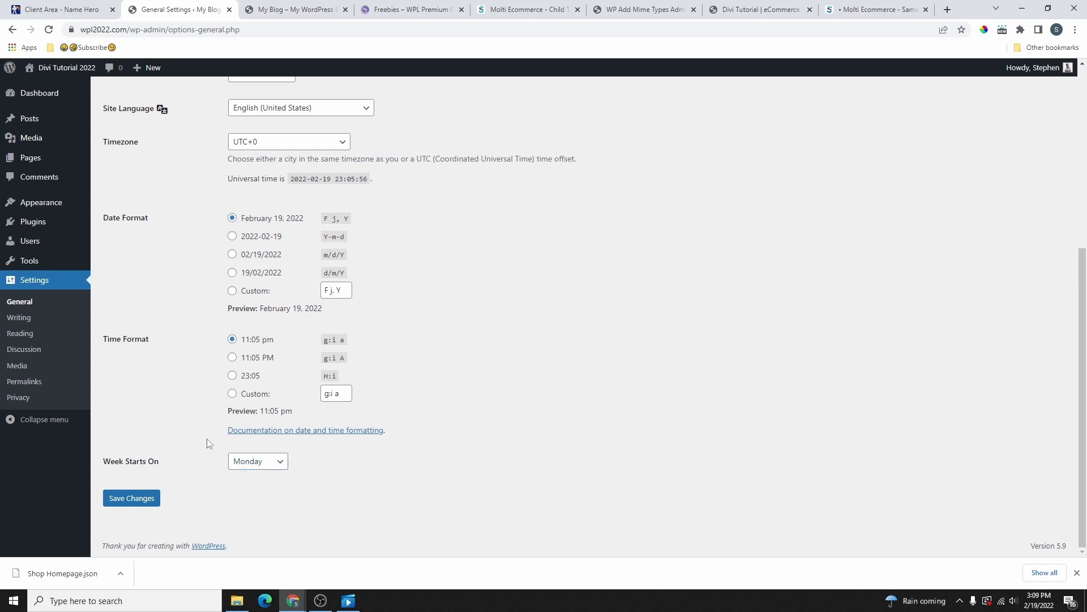
scroll(206, 442, up, 5)
scroll(190, 314, down, 4)
scroll(136, 554, down, 1)
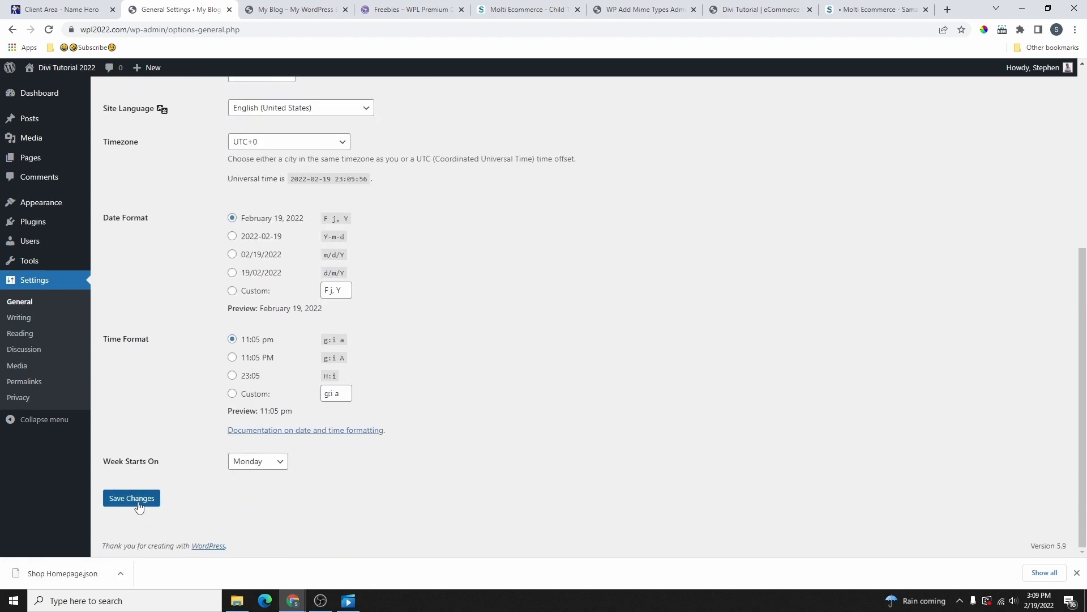
click(141, 500)
click(303, 6)
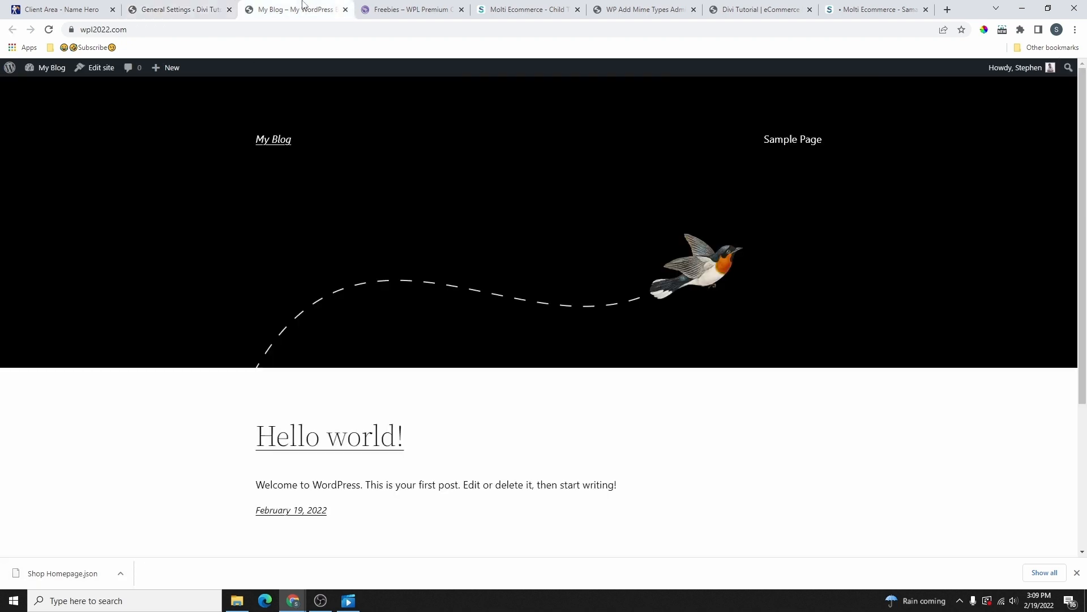
Step: Reload the renamed front page, then switch permalinks to the Post name structure and save
click(48, 29)
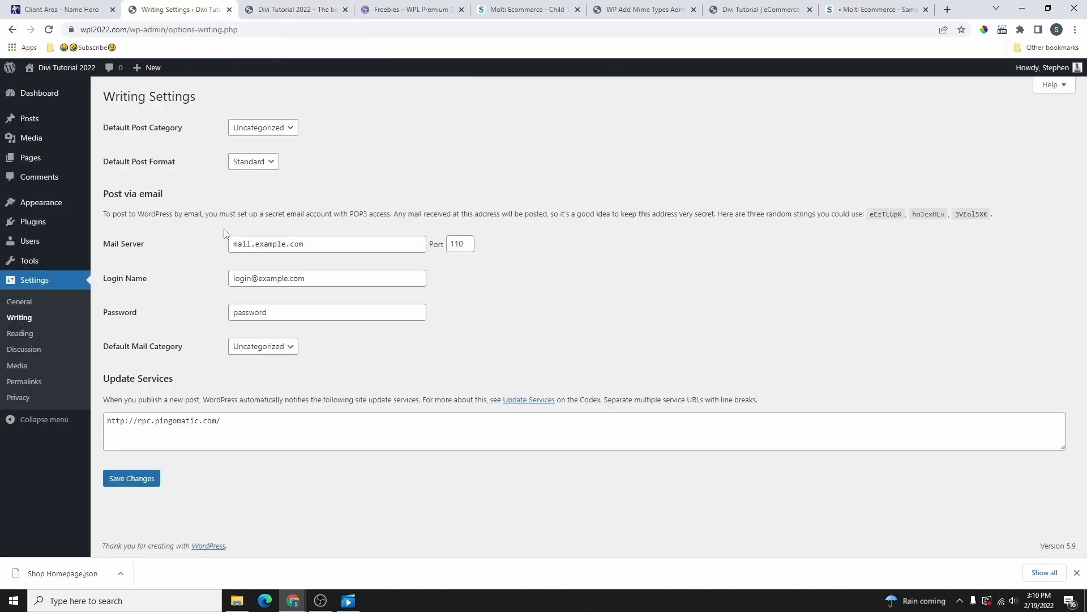
click(25, 382)
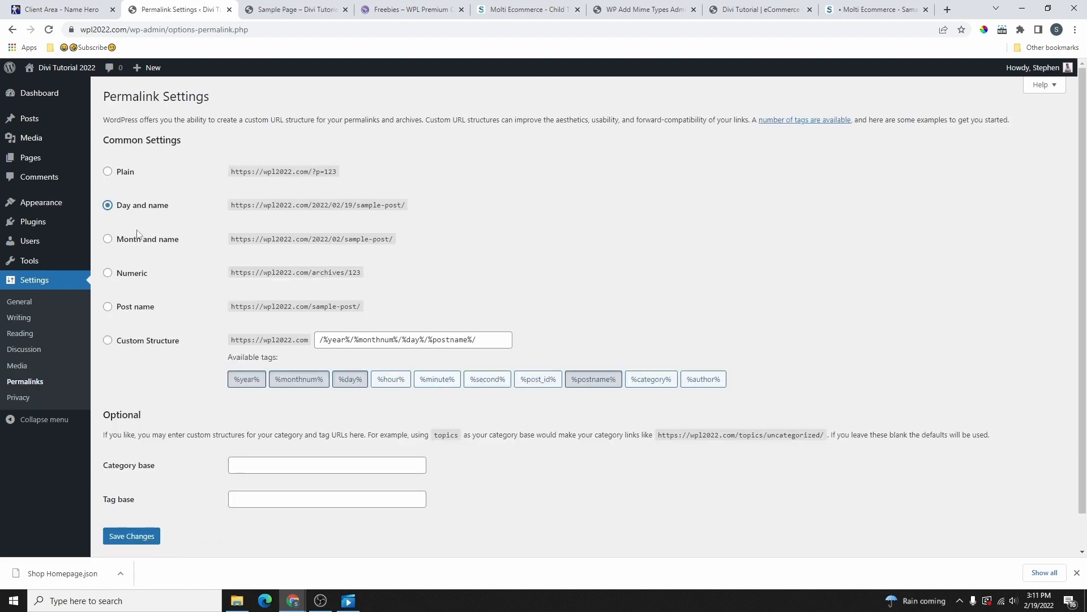
click(121, 309)
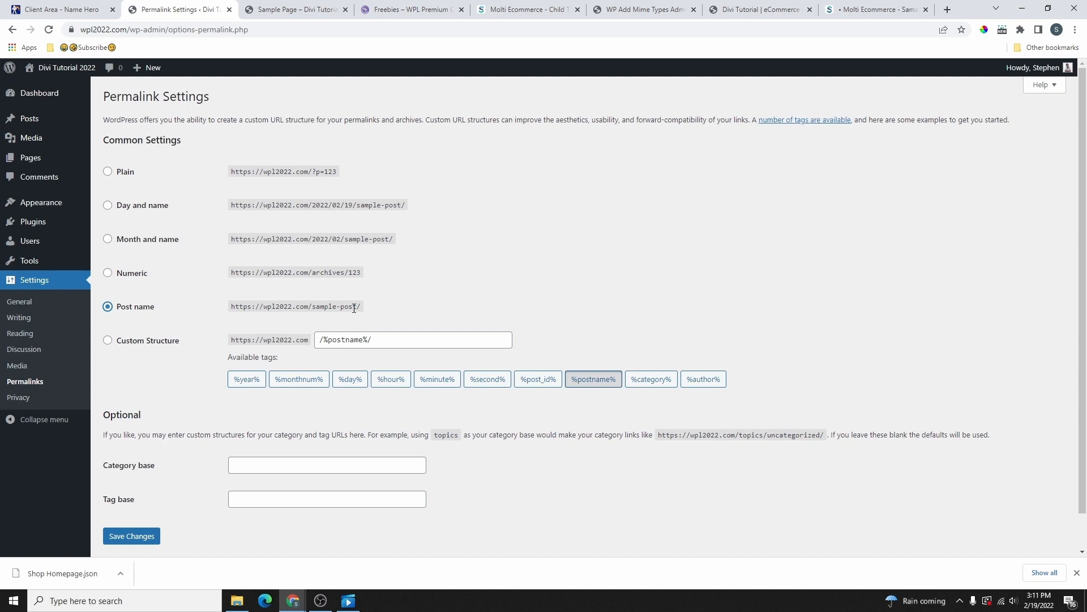
click(108, 206)
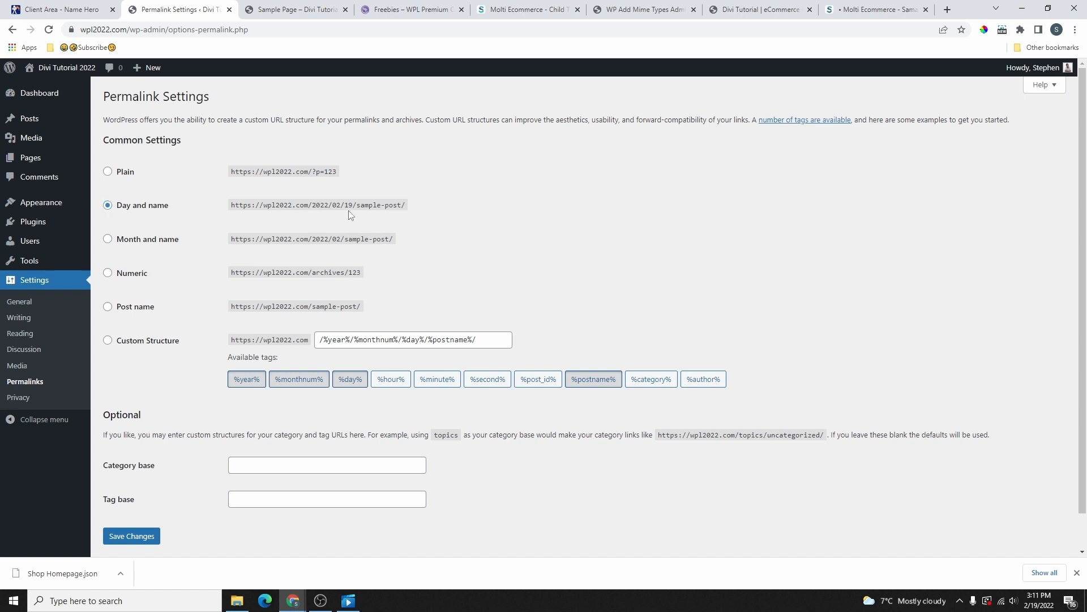
drag(364, 205, 412, 209)
click(128, 307)
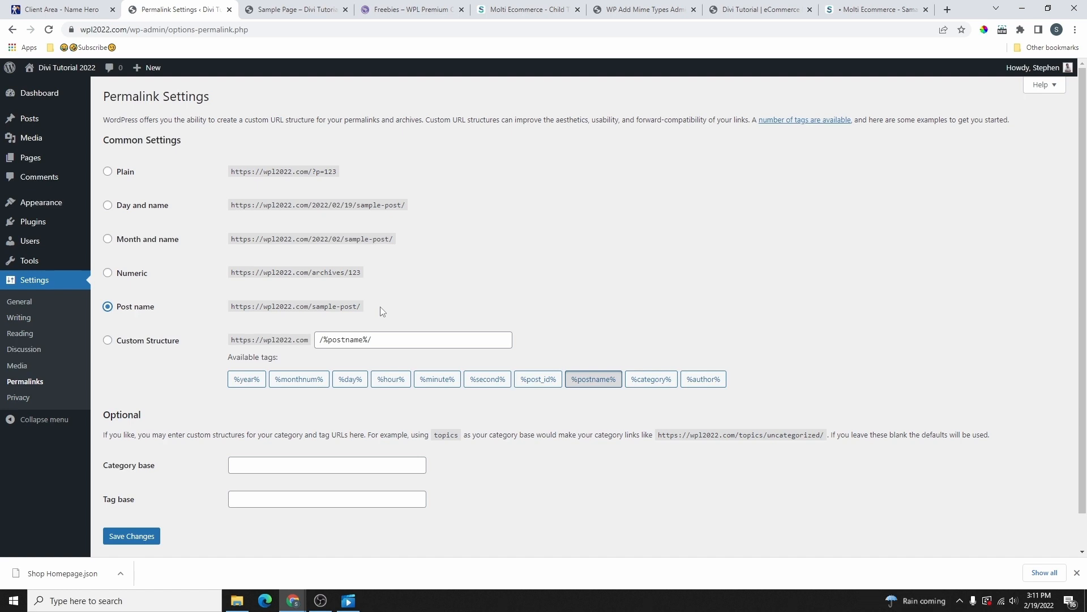
scroll(123, 506, down, 1)
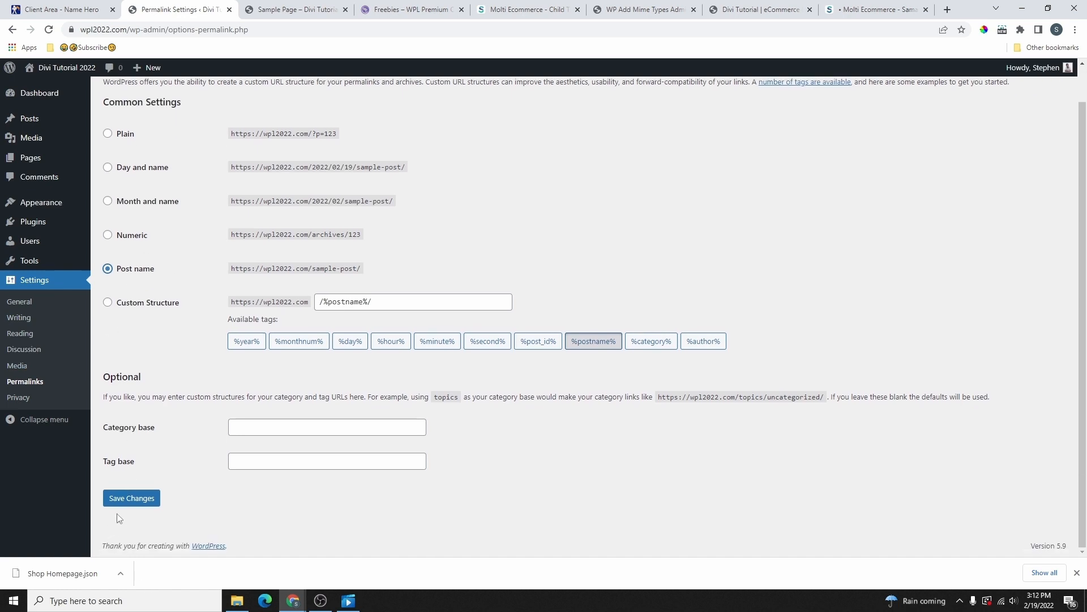
click(131, 498)
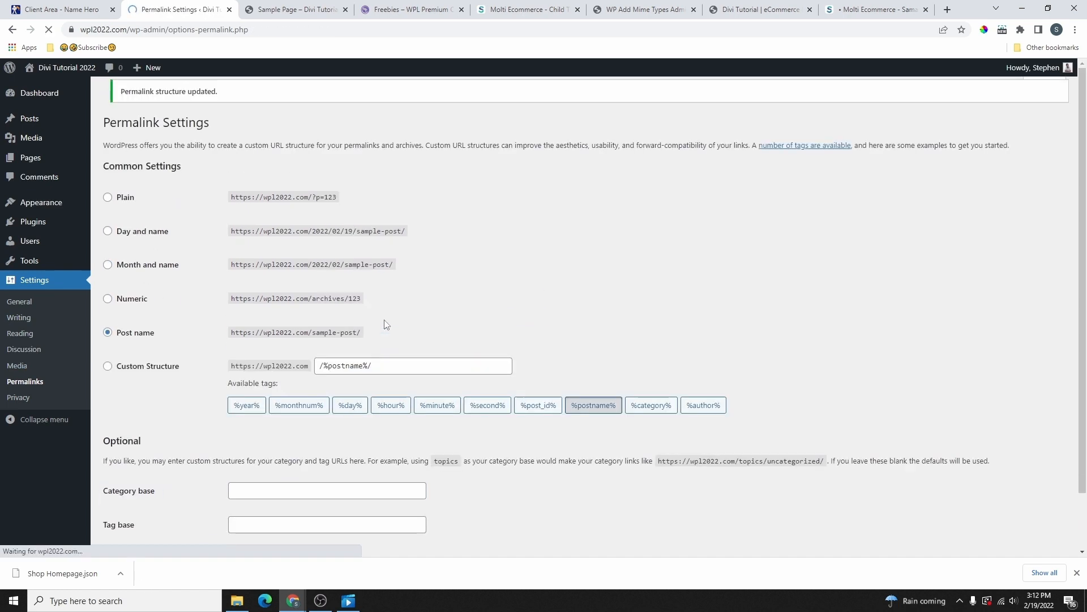
click(30, 246)
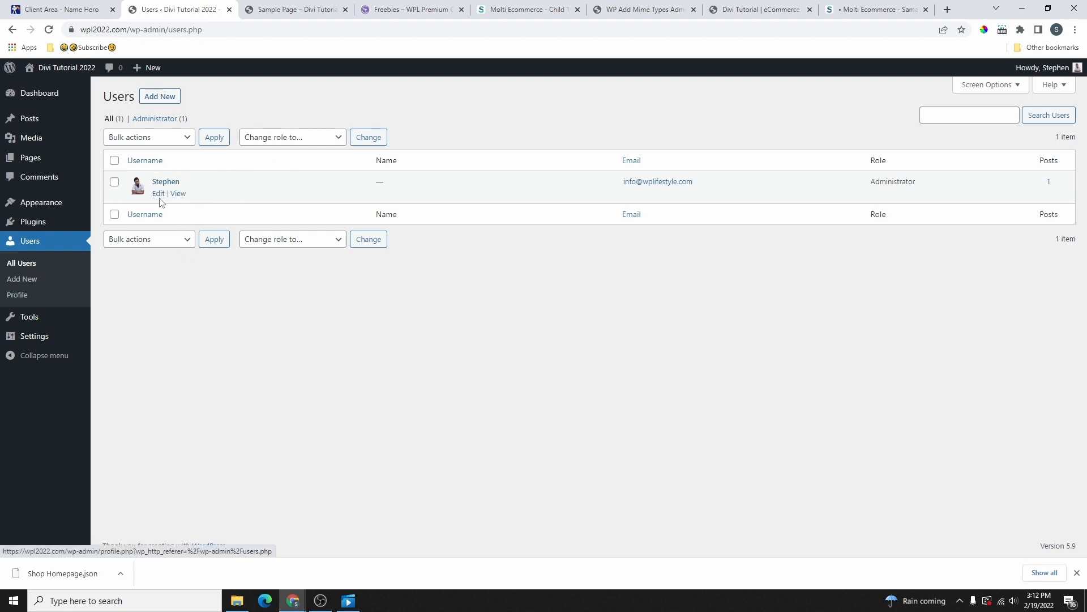
Step: In the administrator's profile, add a first name and make it the public display name
click(159, 194)
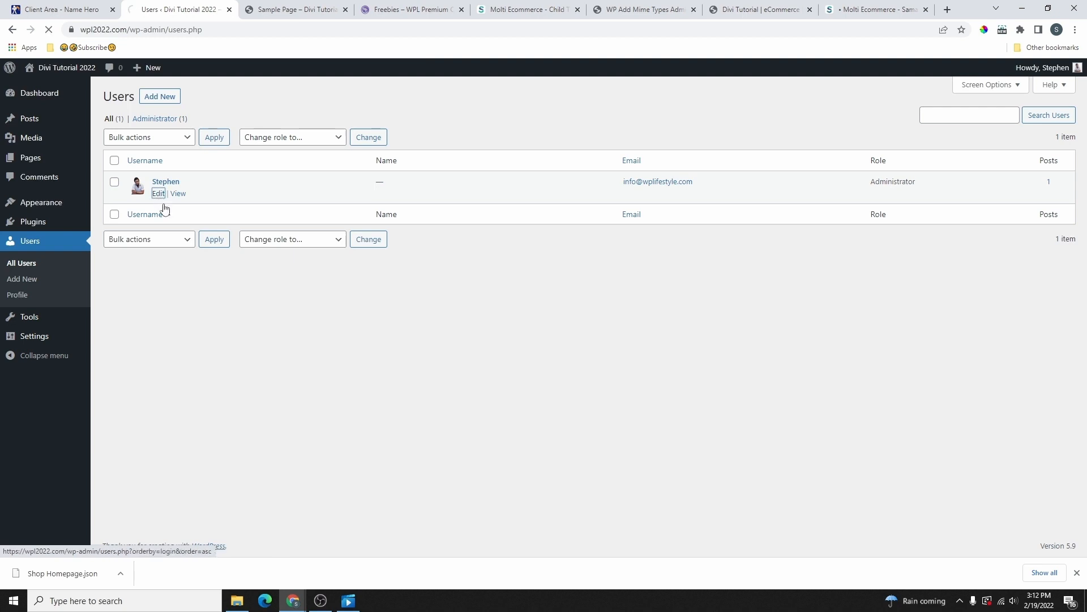
scroll(244, 290, down, 4)
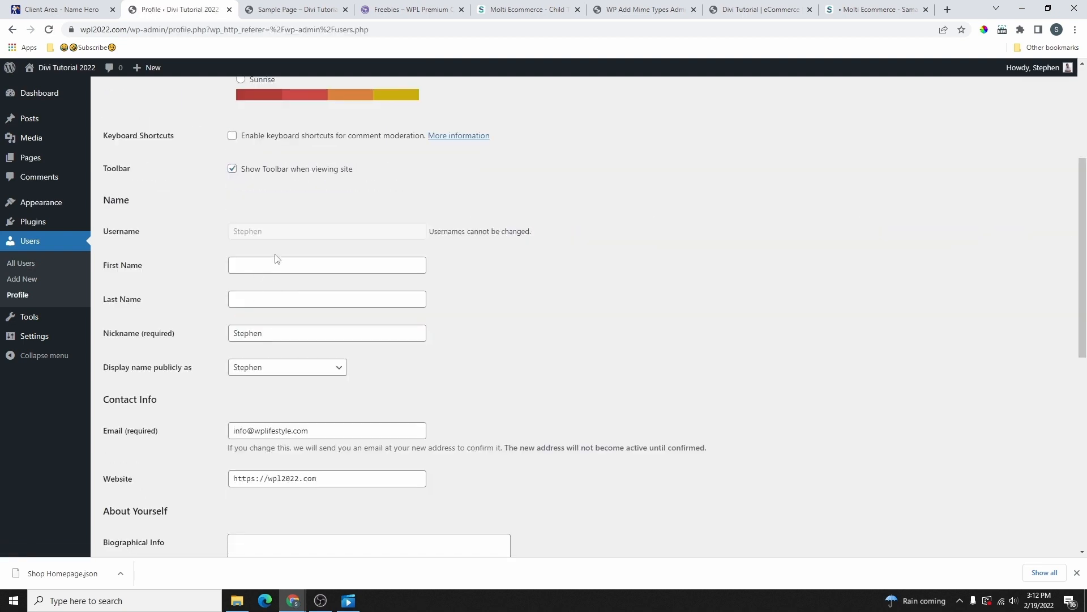
drag(235, 237, 287, 242)
click(259, 266)
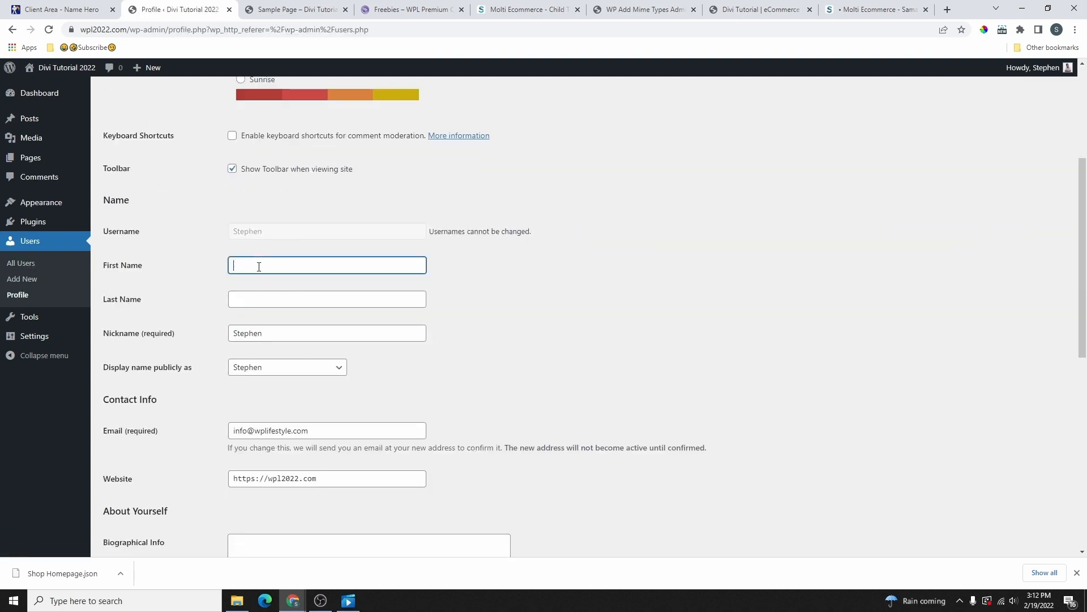
click(254, 368)
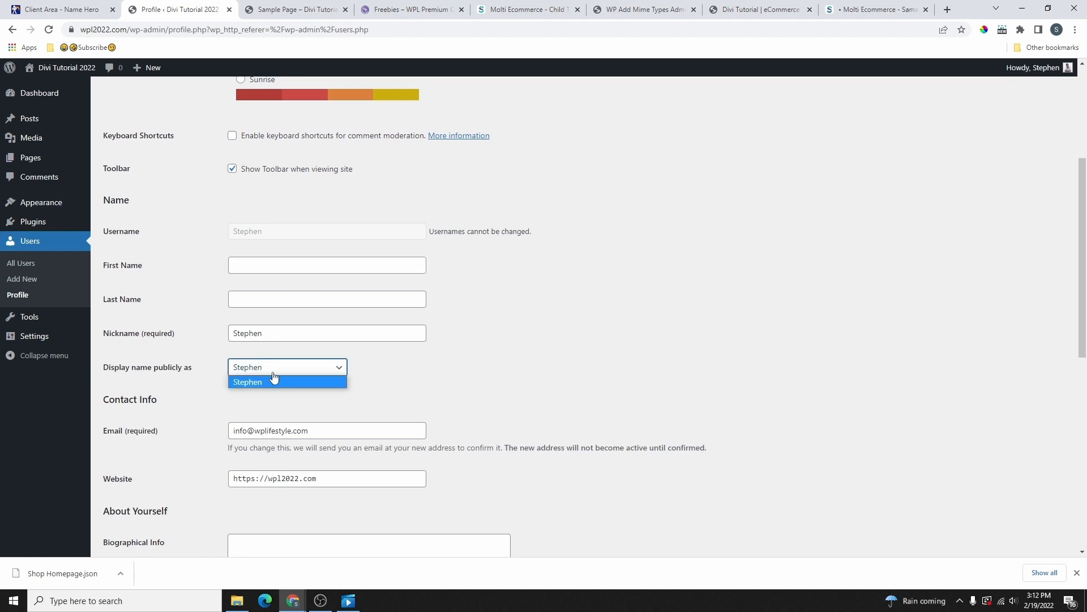
click(261, 293)
click(263, 263)
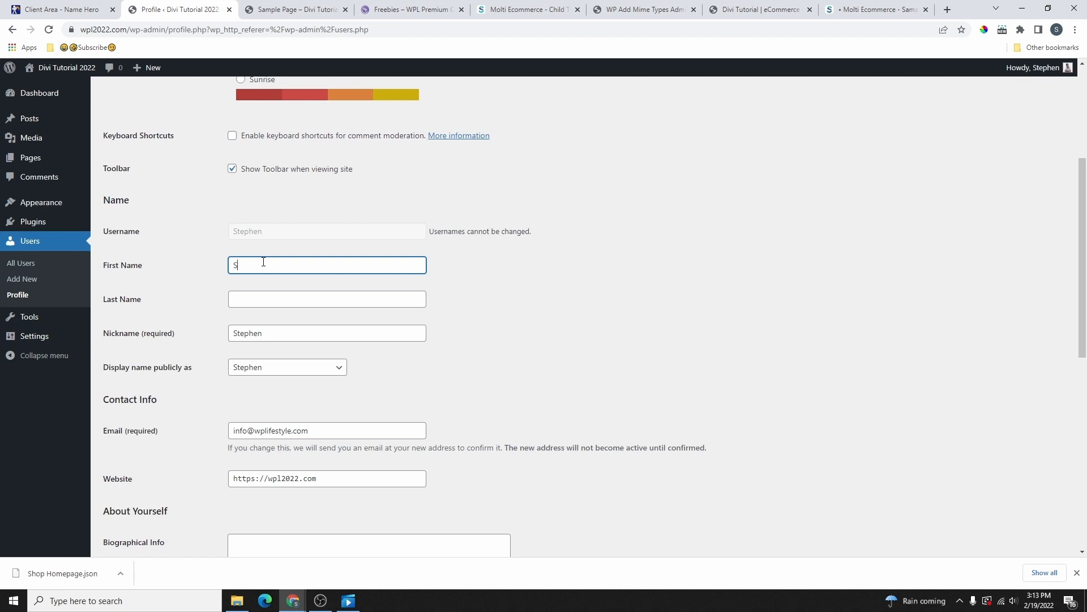
click(258, 370)
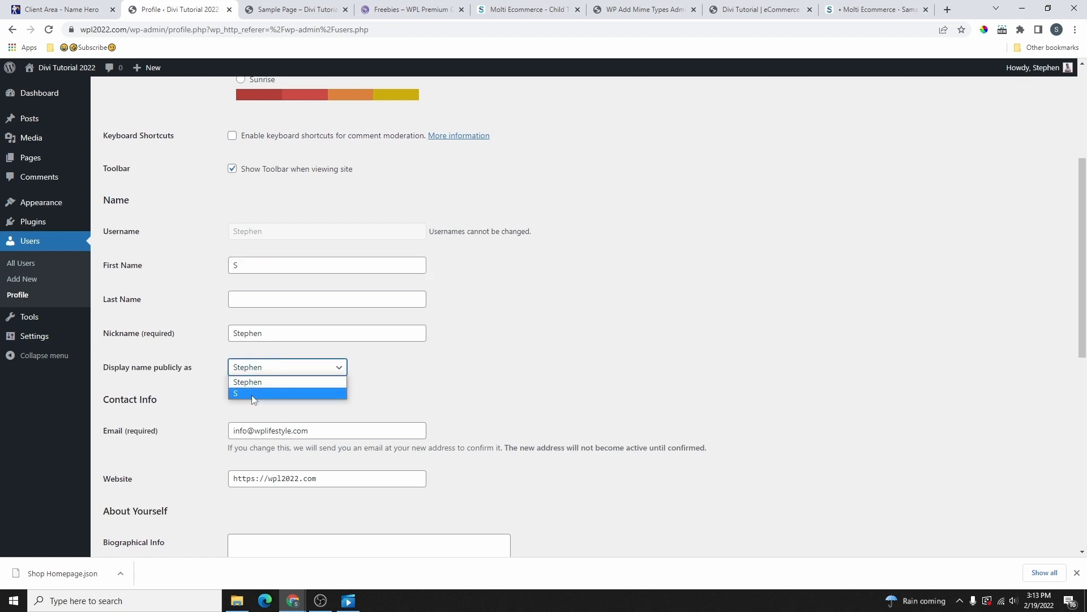
mouse_move(1033, 69)
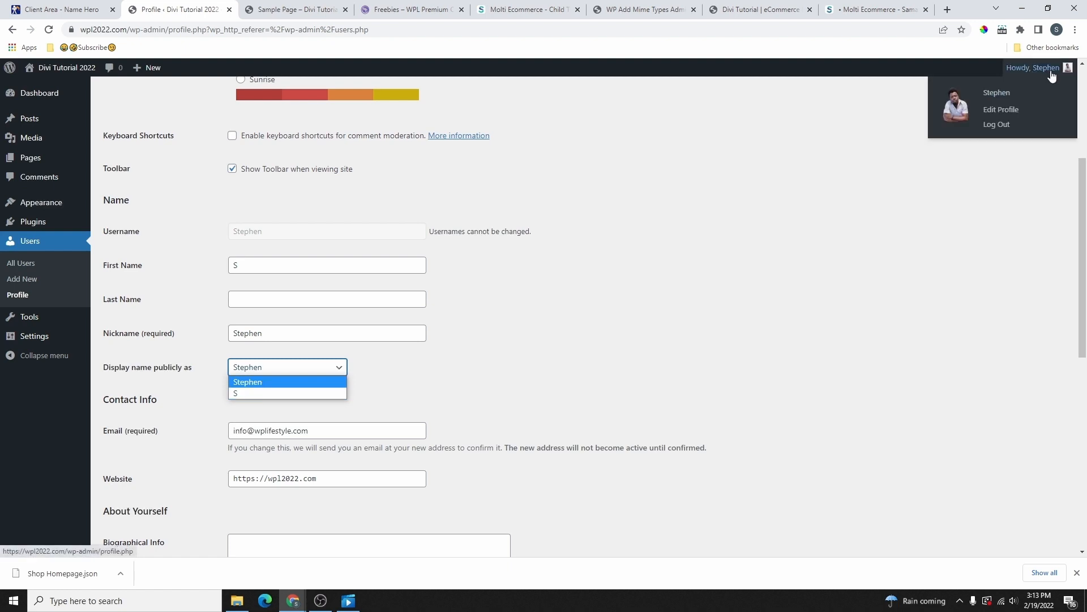
click(259, 397)
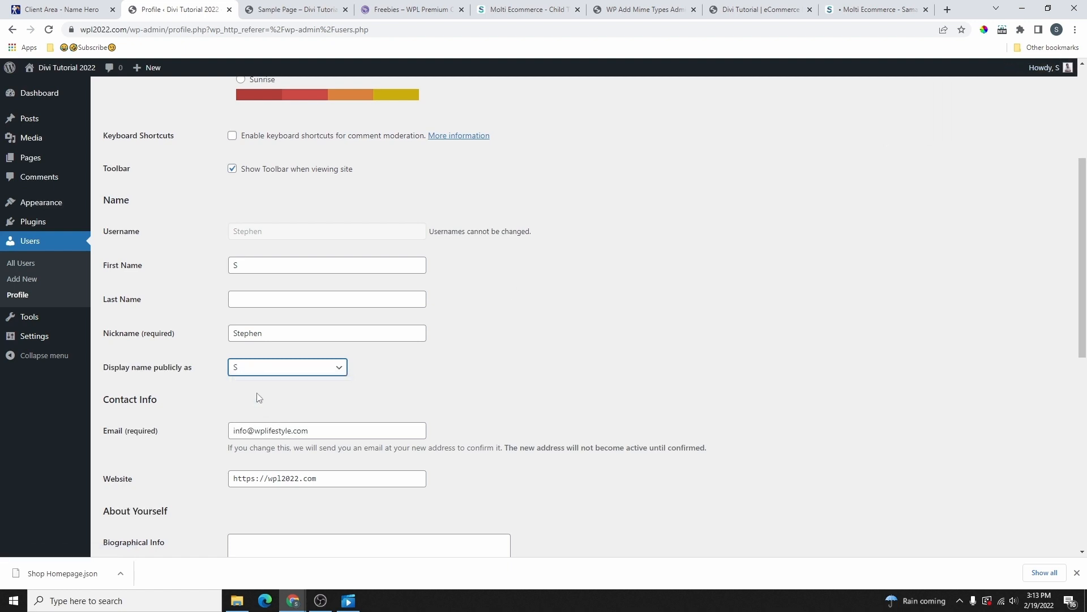
mouse_move(1061, 75)
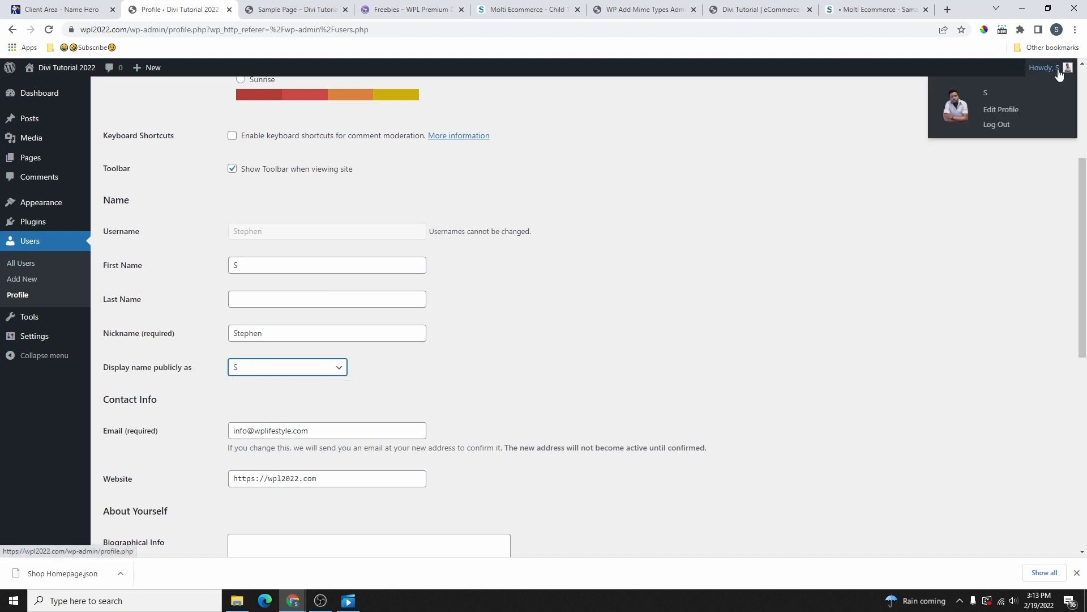
Step: Generate a new password, cancel the change, and update the profile
scroll(330, 442, down, 6)
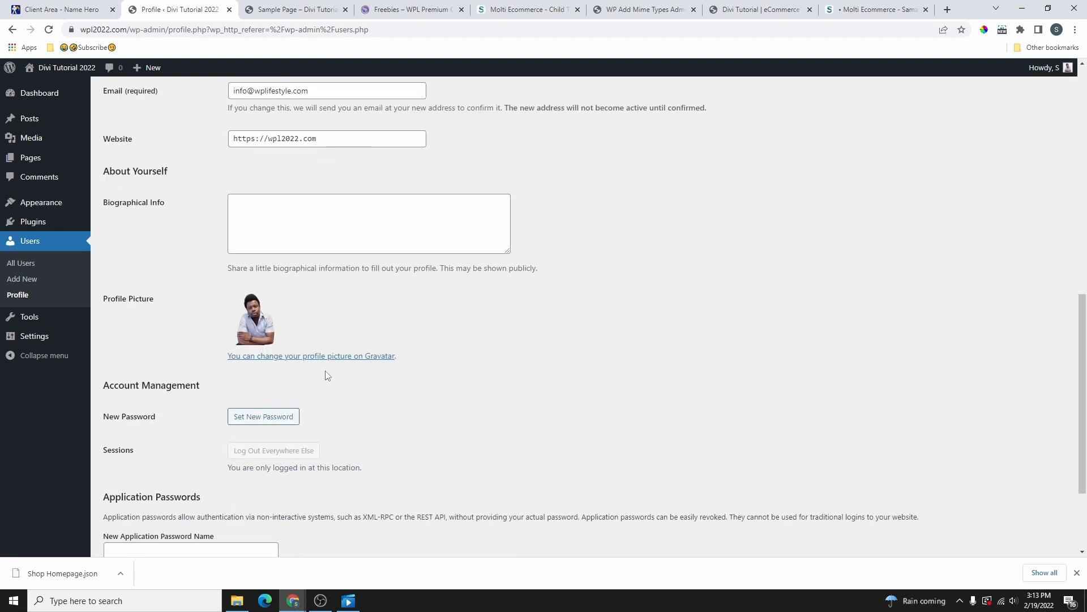
scroll(324, 300, down, 3)
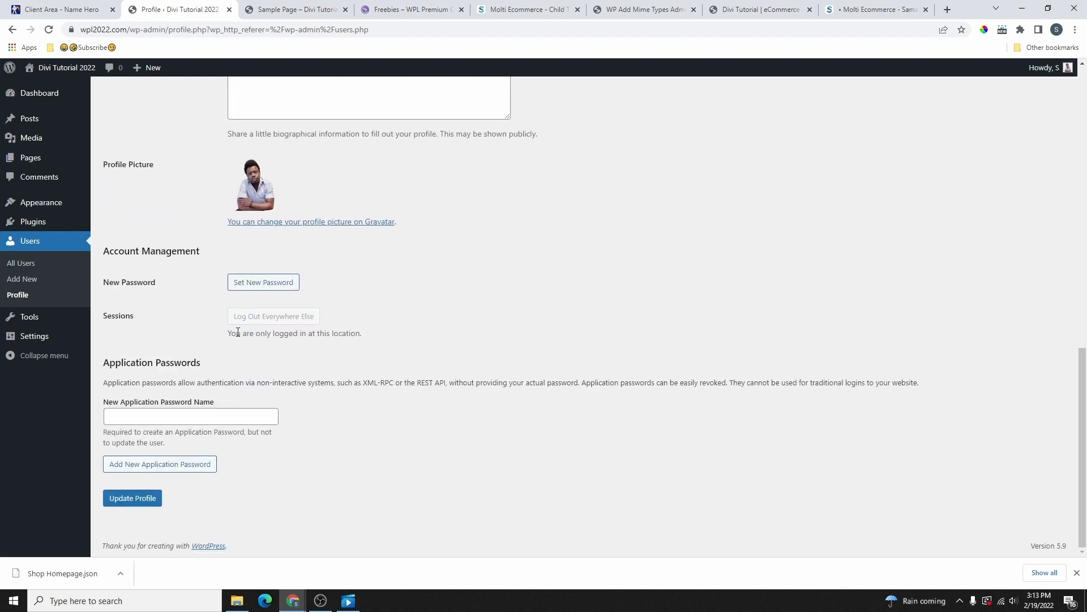
click(261, 286)
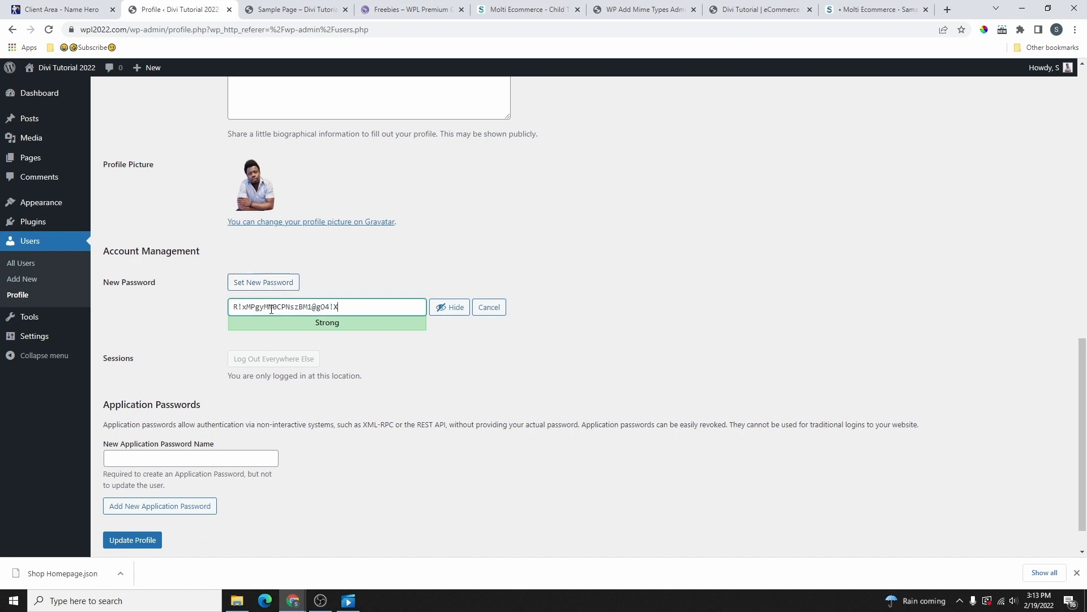
triple_click(271, 309)
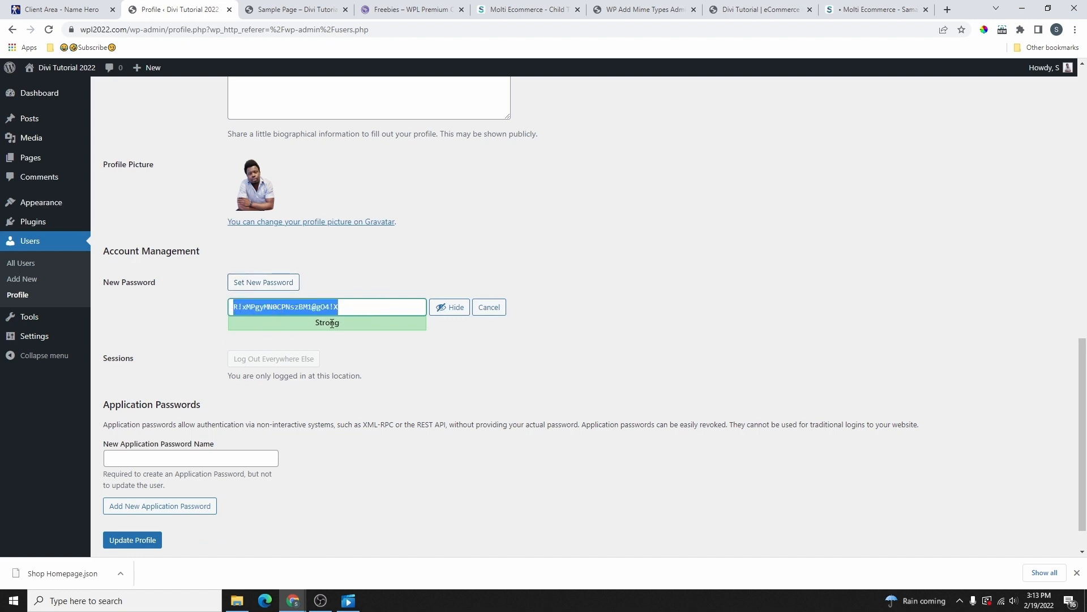
click(351, 311)
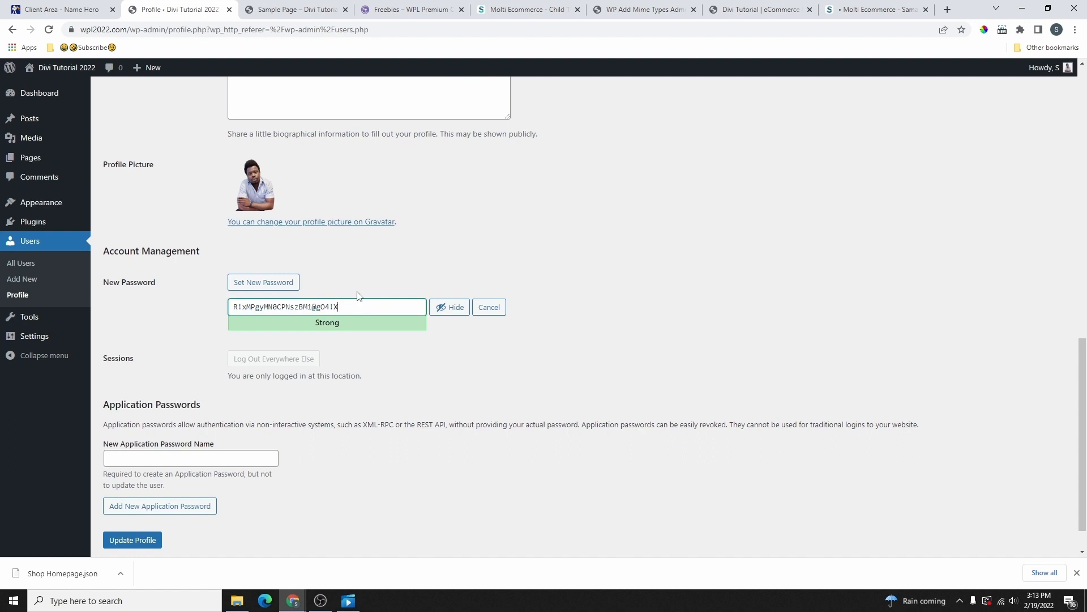
drag(350, 312, 230, 314)
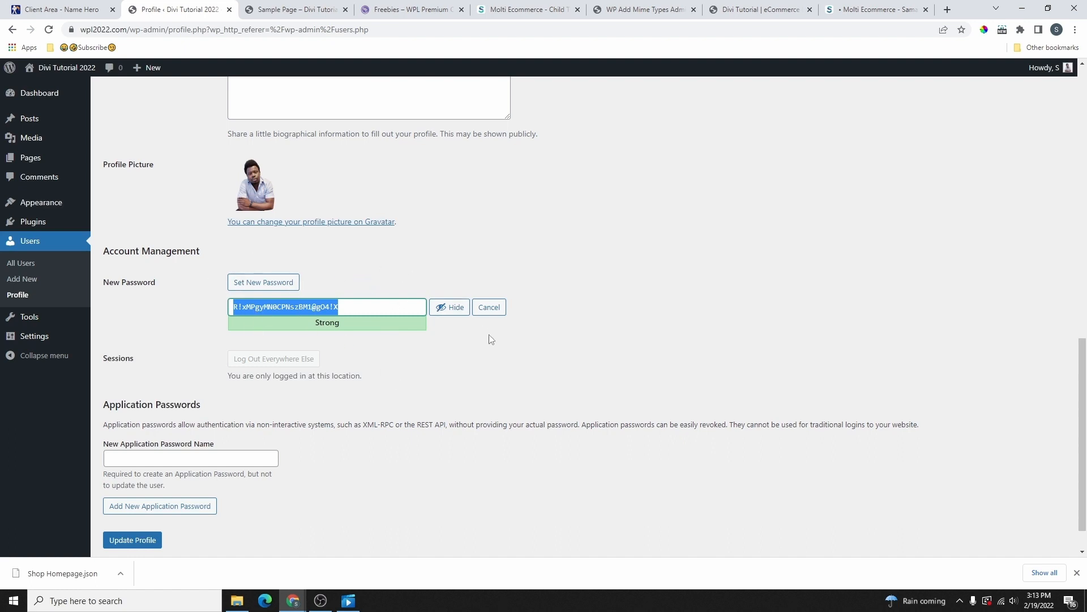
click(489, 309)
scroll(450, 299, up, 6)
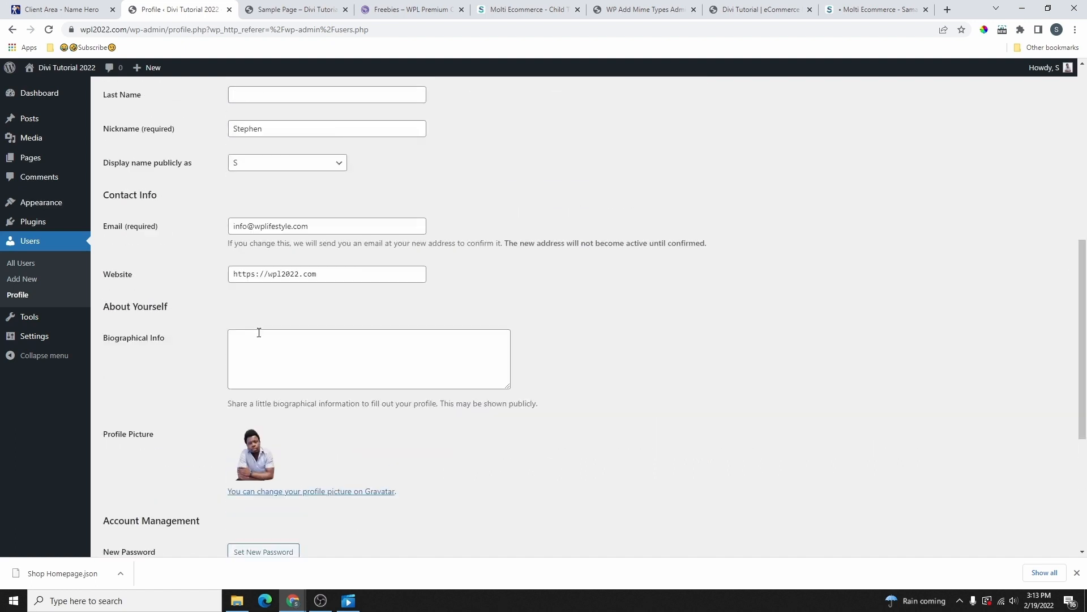
scroll(262, 323, down, 5)
click(157, 556)
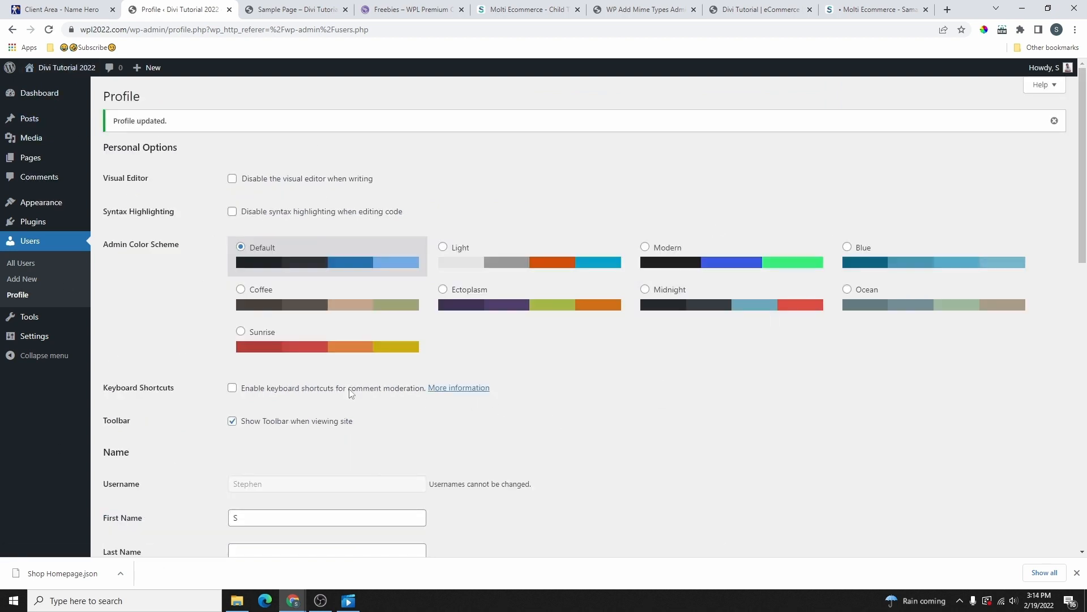
Step: Preview the Light, Modern, Blue, Ocean and Ectoplasm schemes, return to Default, and update the profile
click(451, 274)
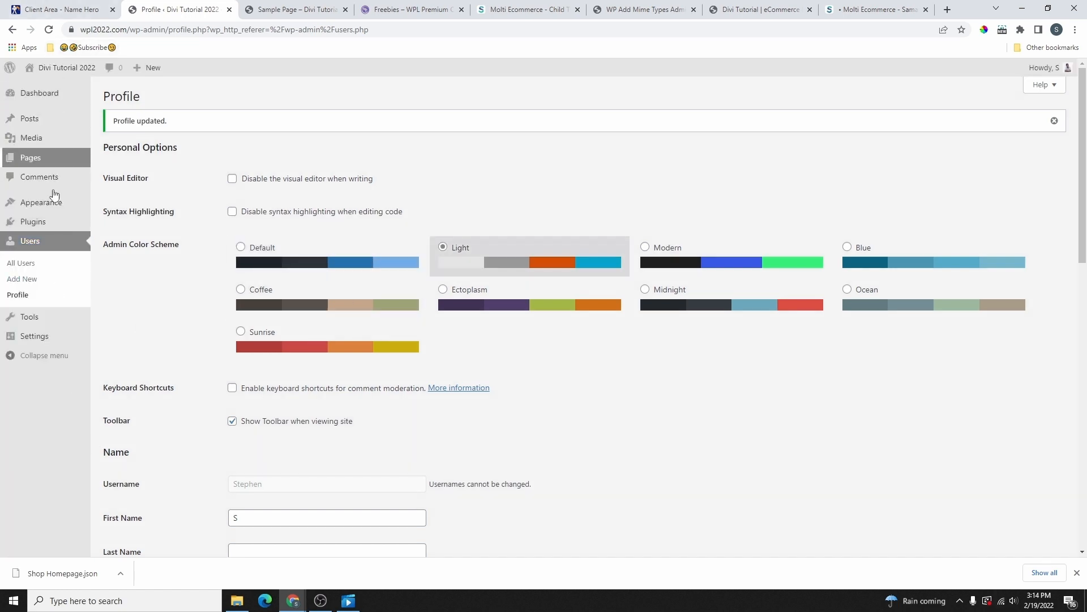
key(Right)
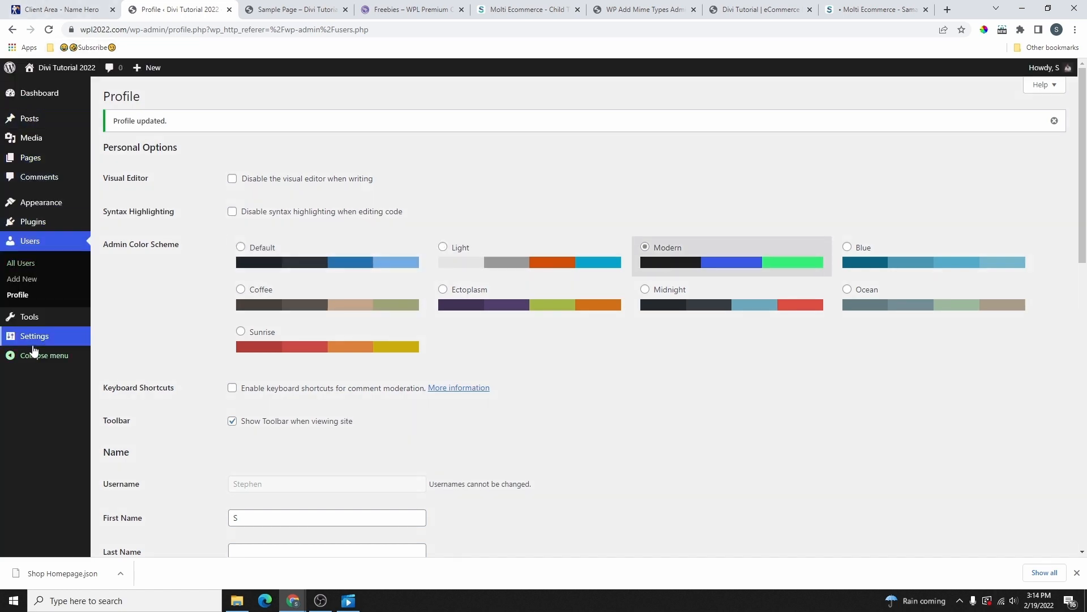
click(875, 262)
click(875, 302)
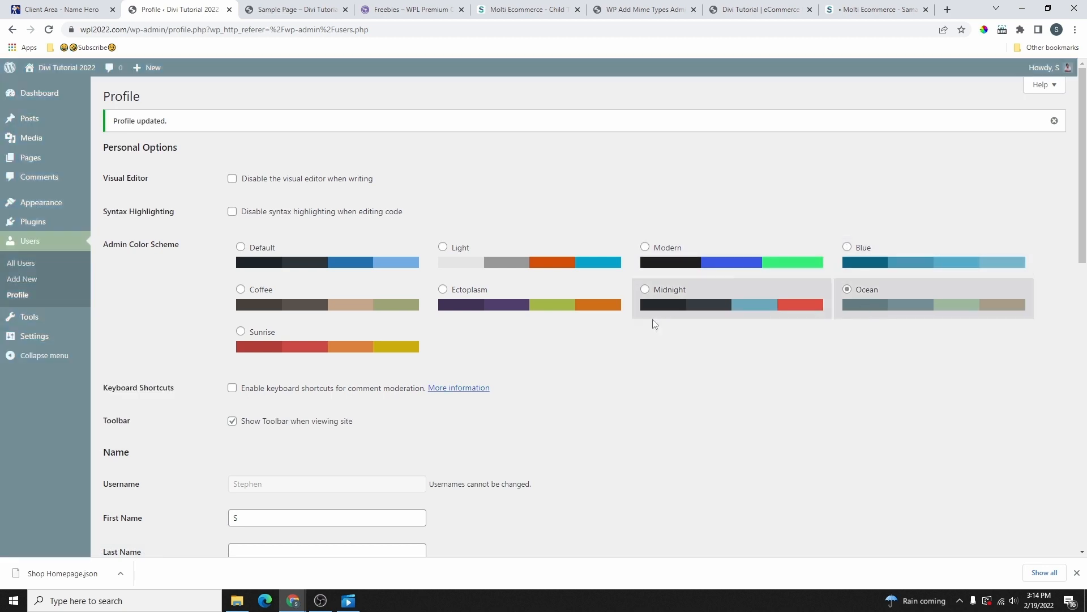
click(602, 314)
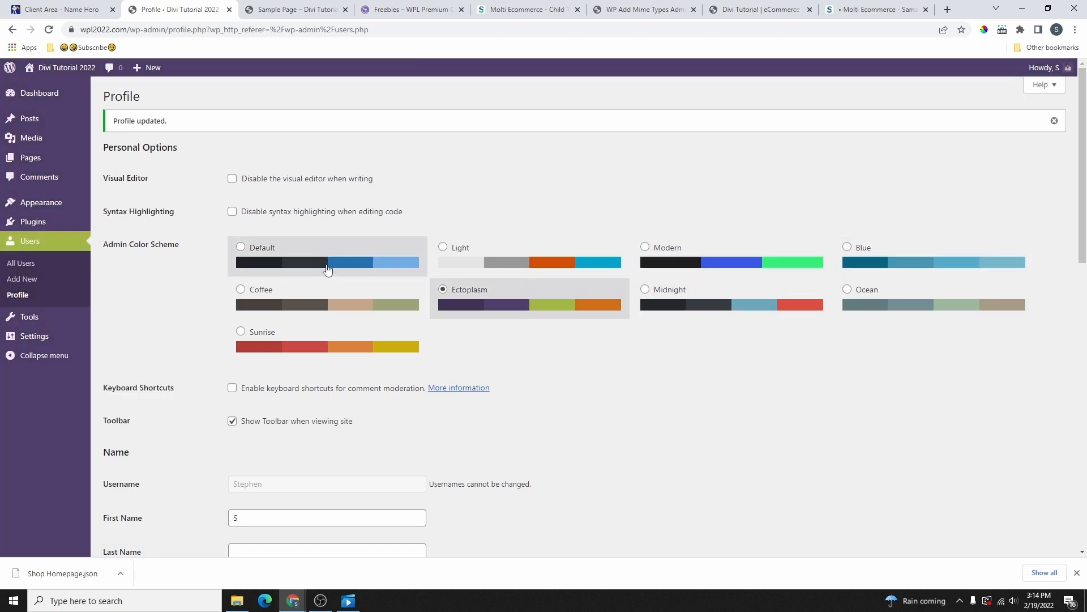
click(318, 261)
scroll(312, 266, down, 10)
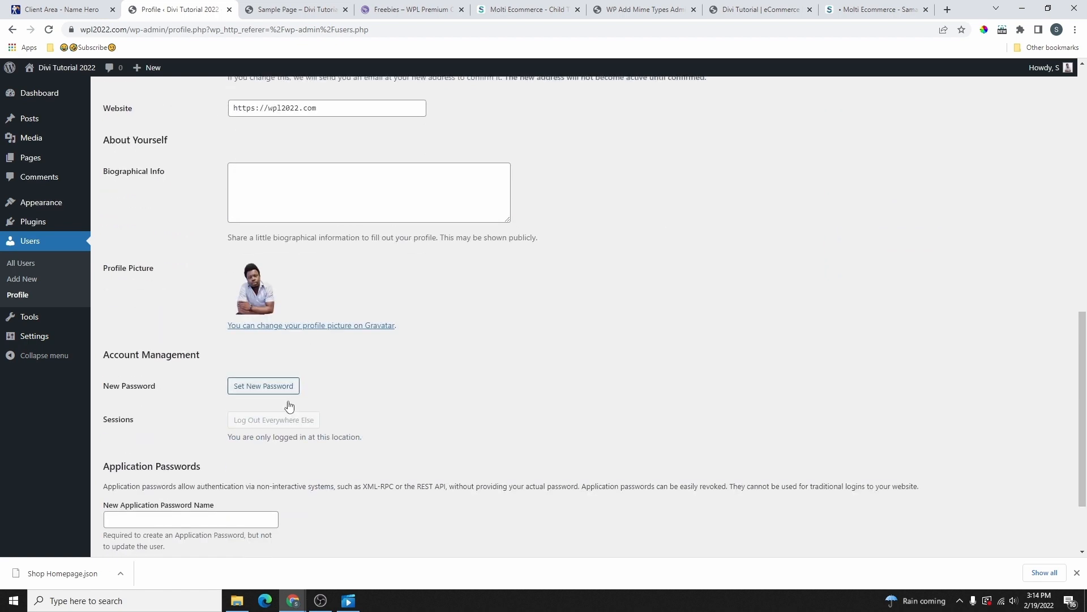
scroll(289, 406, down, 2)
click(130, 499)
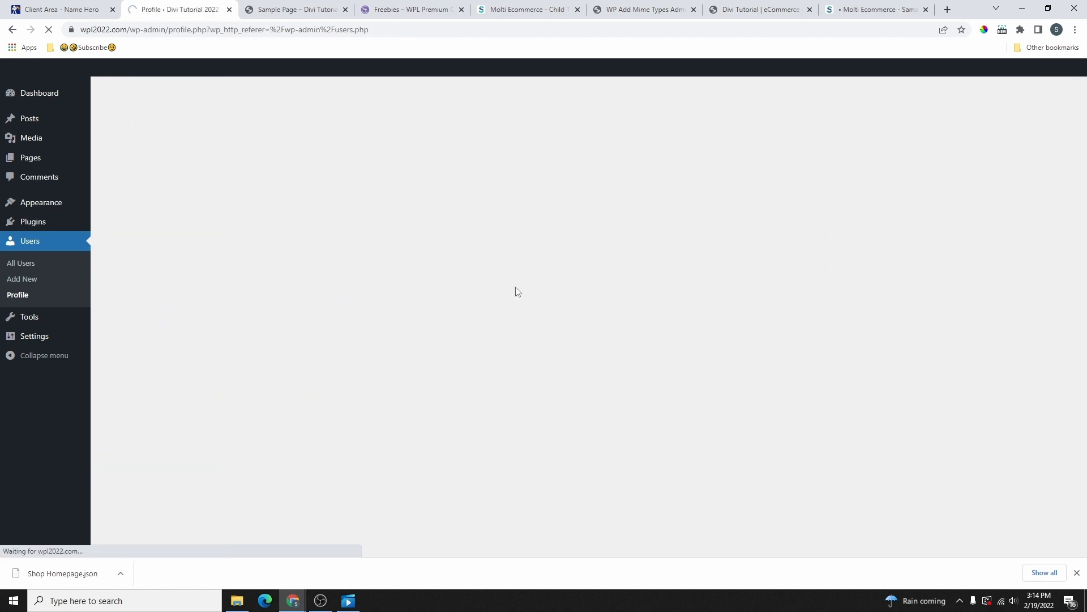
Step: Move the Sample Page to Trash via Bulk actions, then empty the Trash
click(108, 157)
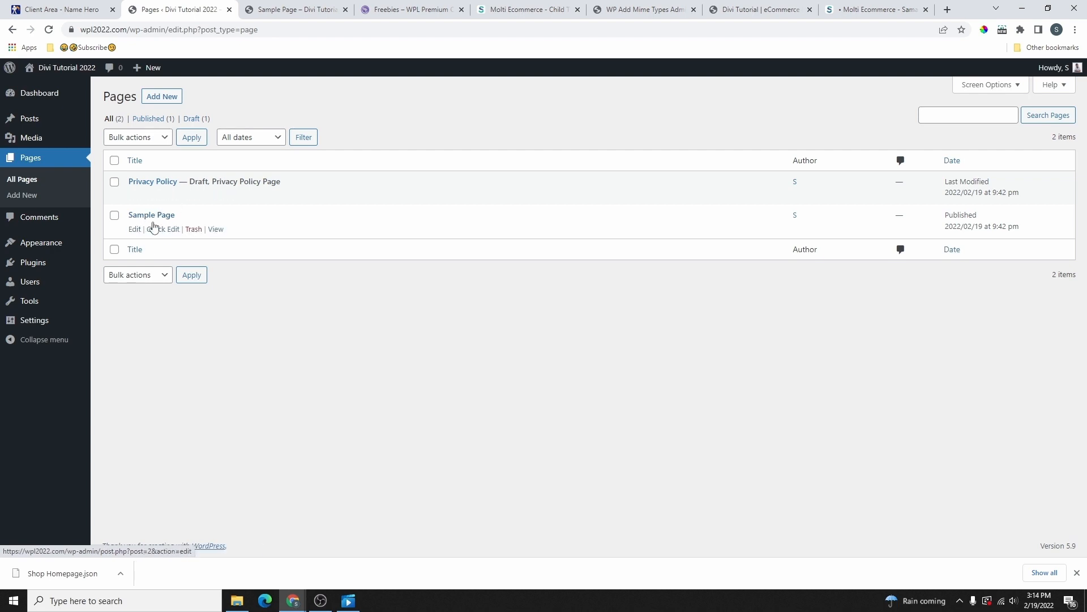
click(216, 229)
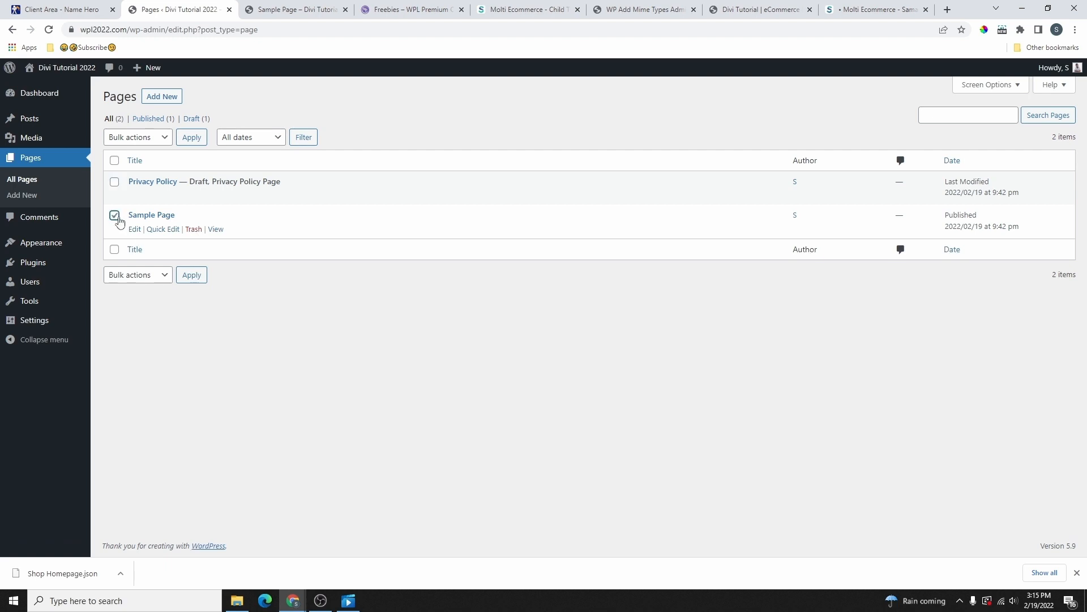
click(144, 138)
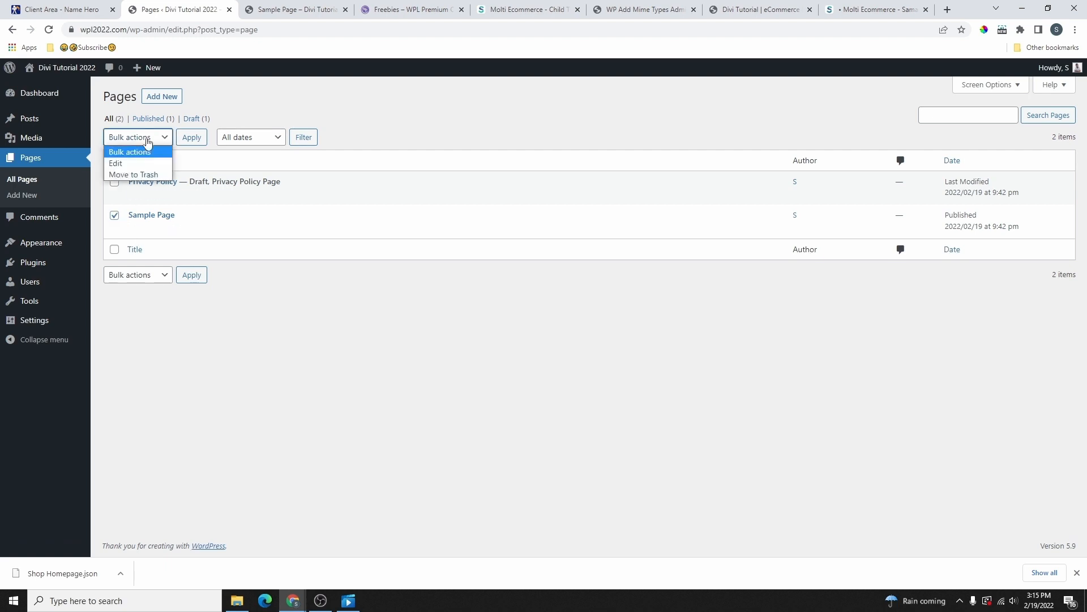
click(140, 175)
click(191, 137)
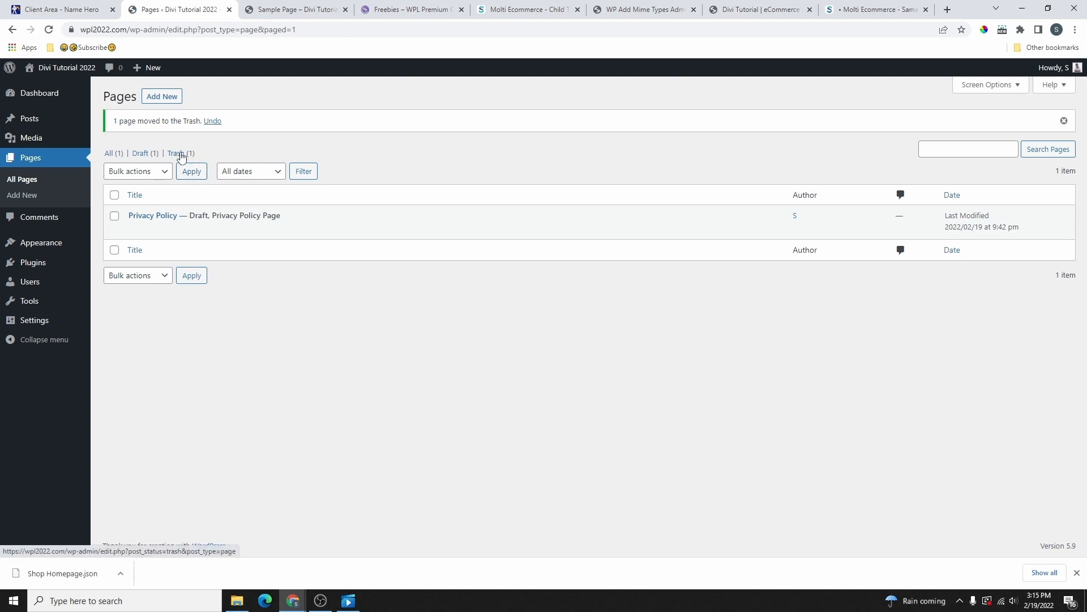
click(177, 153)
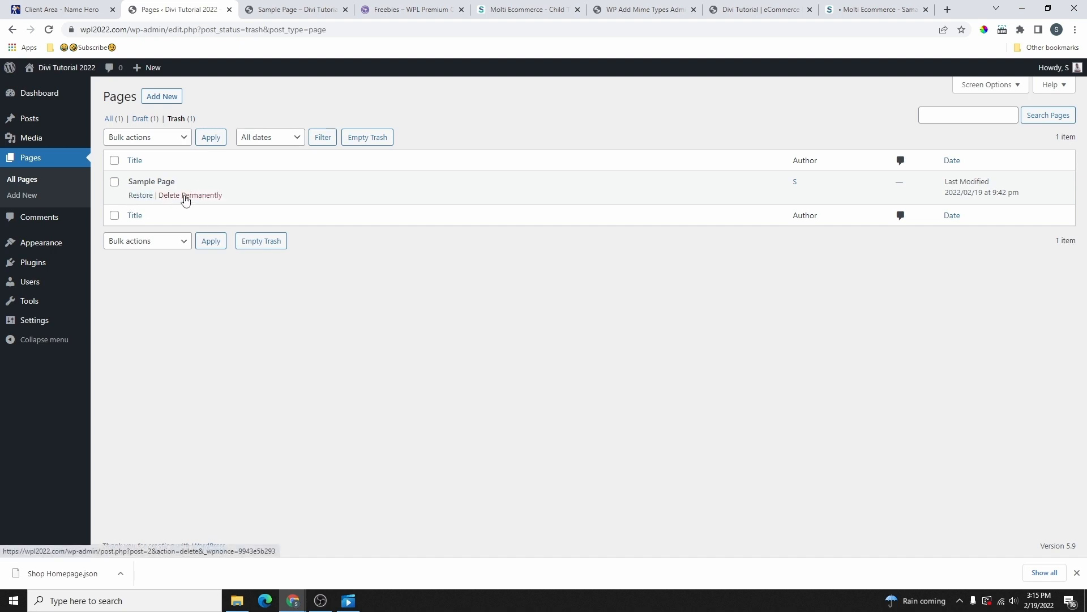
click(369, 139)
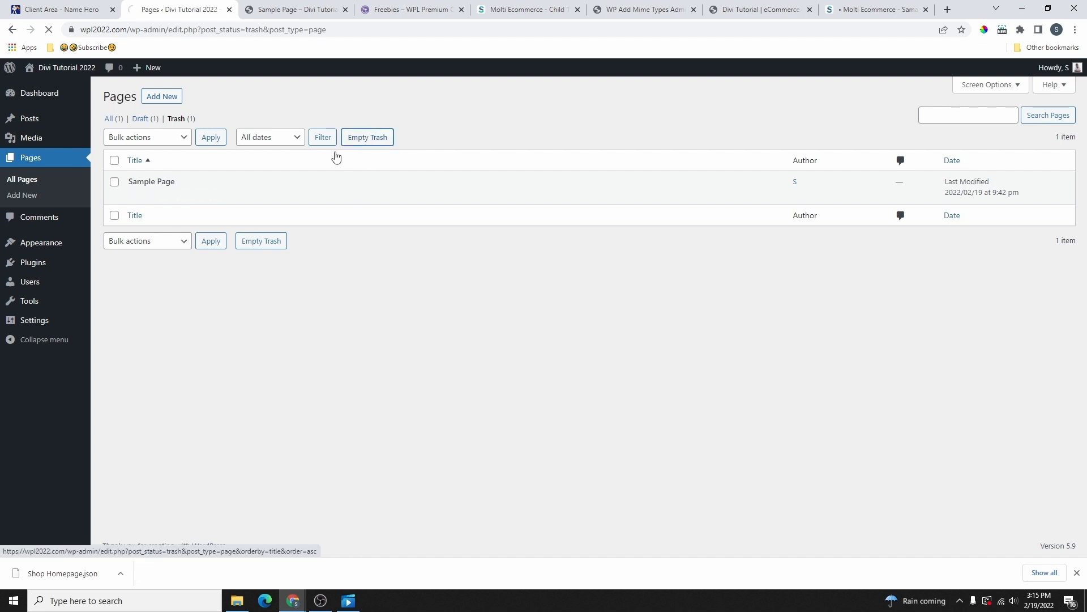
click(36, 158)
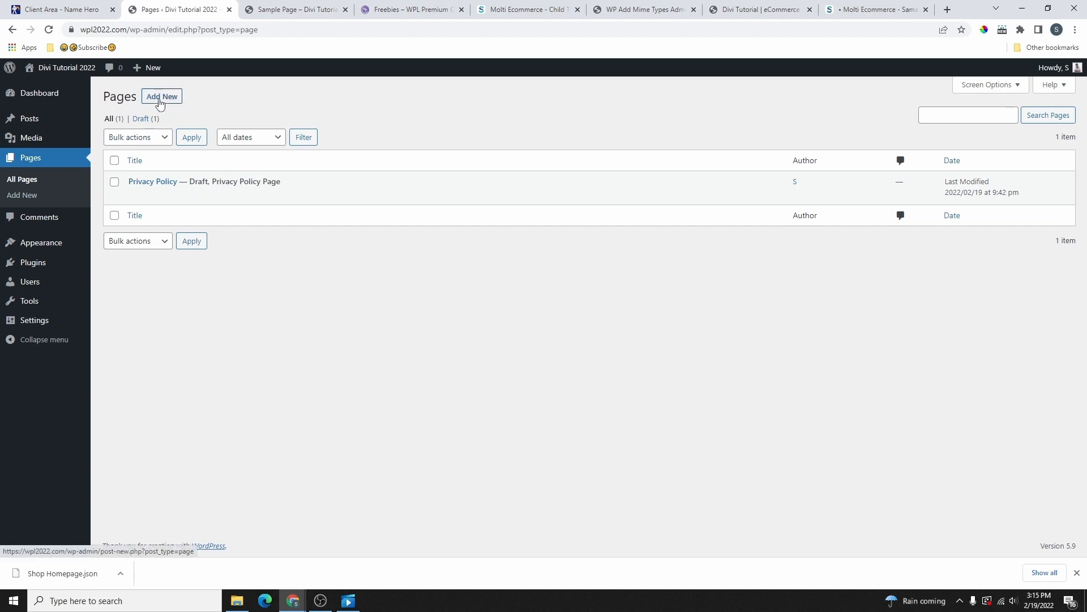
Step: Add a new page titled 'Home' and publish it
click(170, 98)
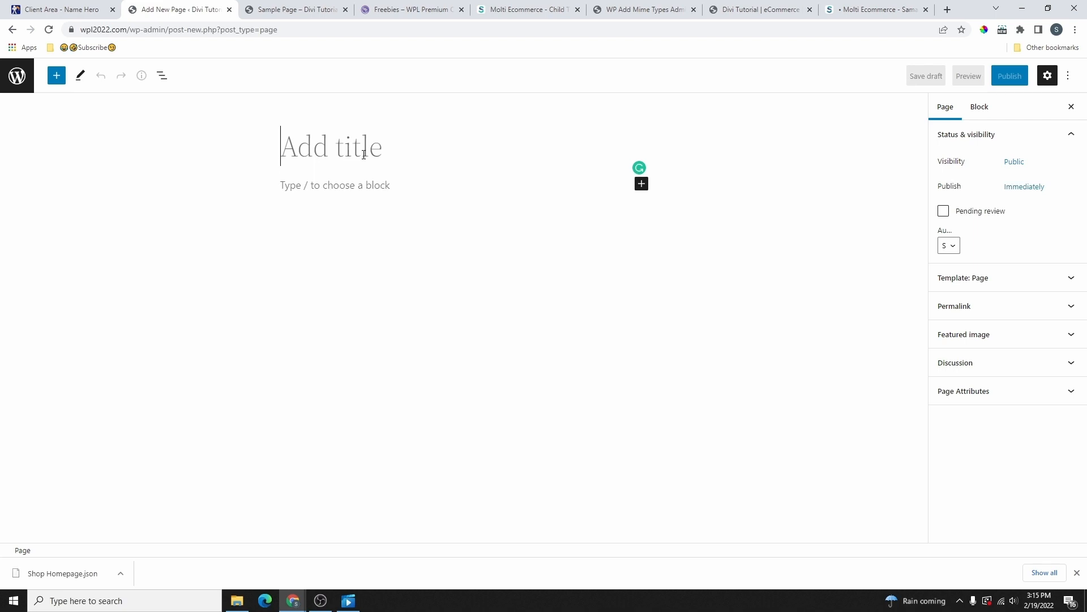
text(Home)
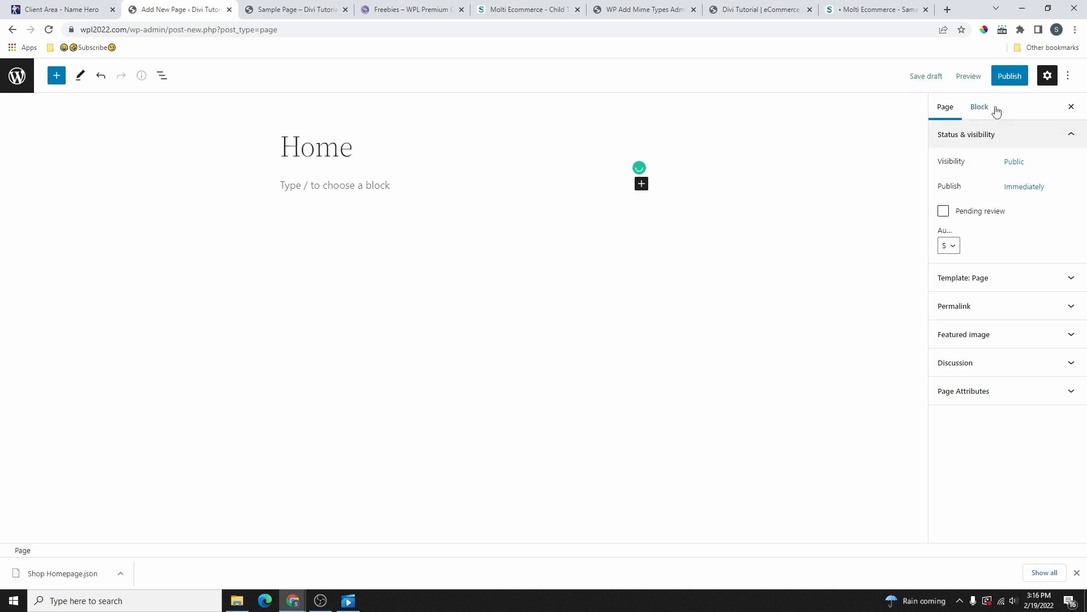
click(1011, 76)
click(992, 85)
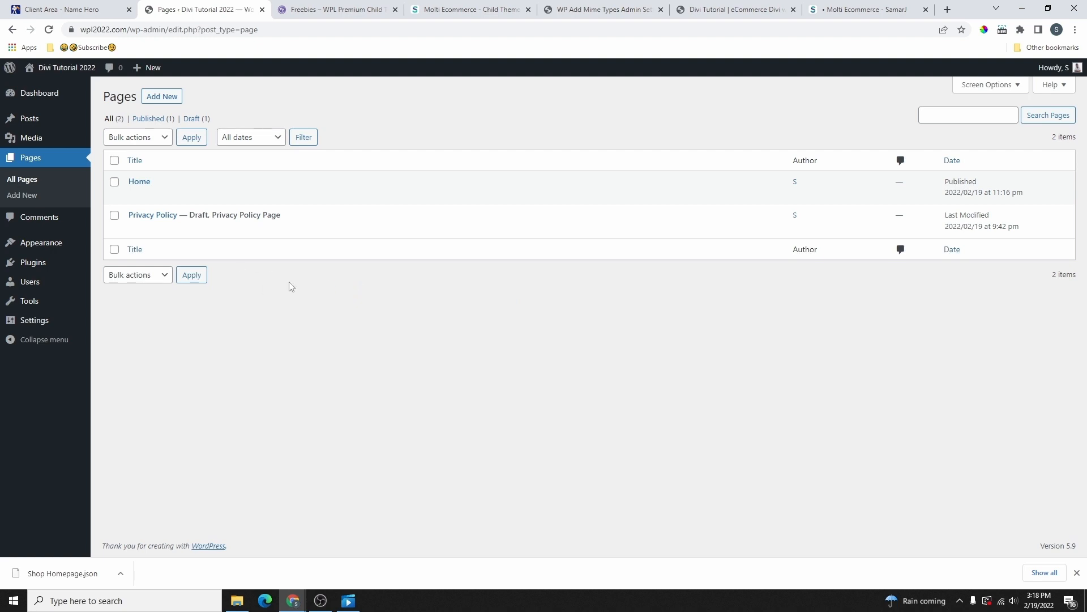
Step: Go to Appearance > Themes and browse the popular themes available to add
mouse_move(32, 248)
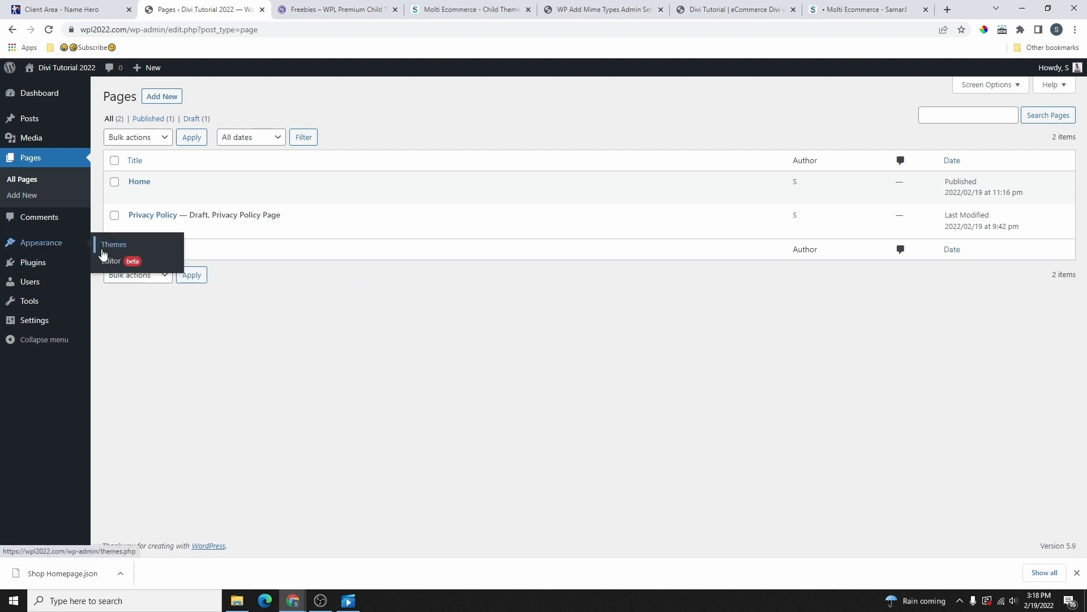
click(123, 249)
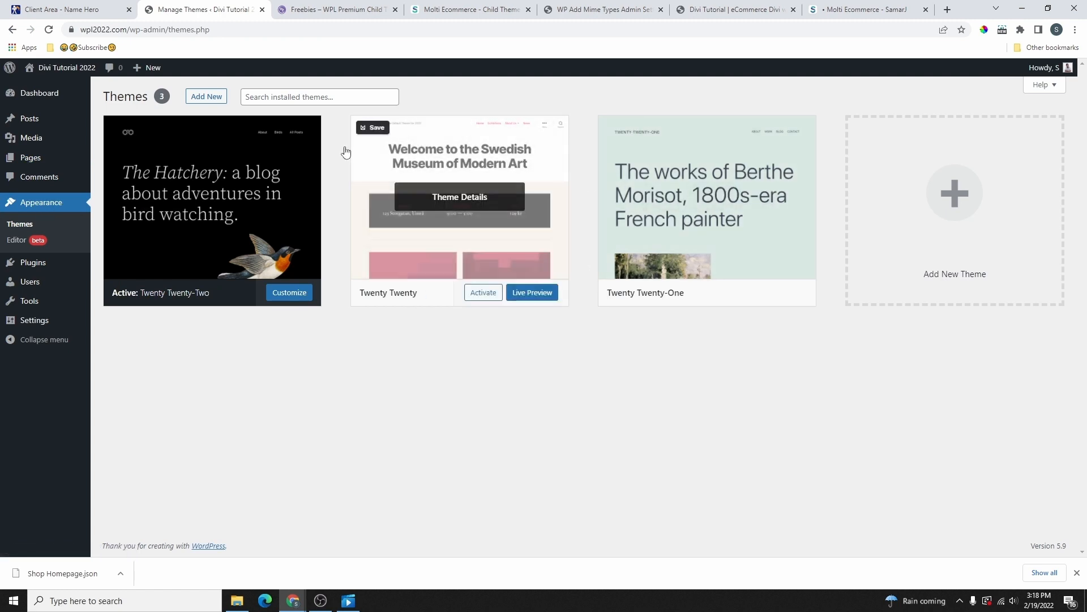
click(207, 97)
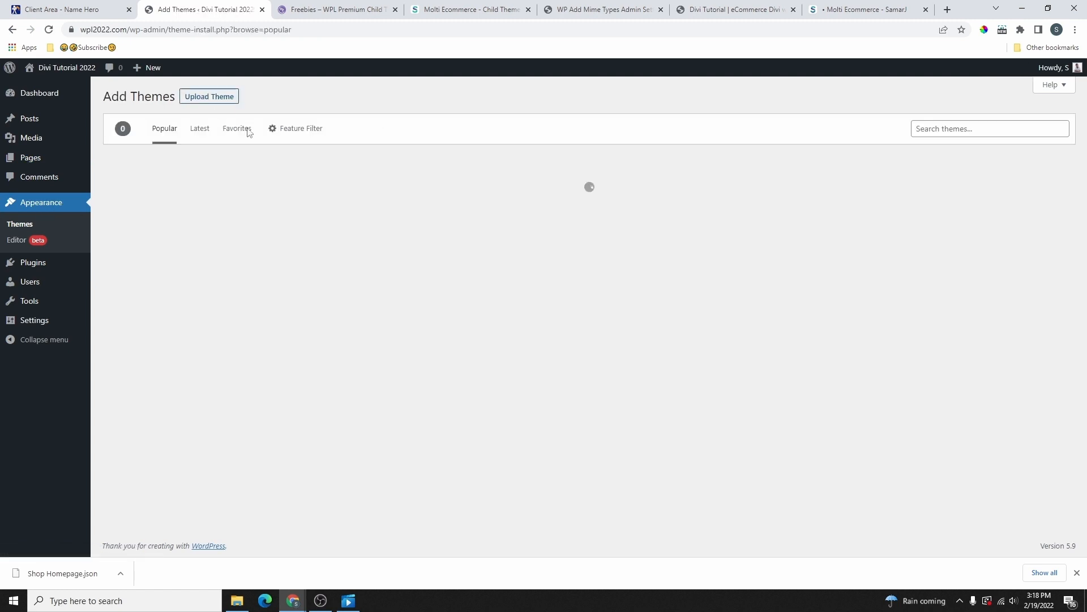
scroll(640, 374, down, 5)
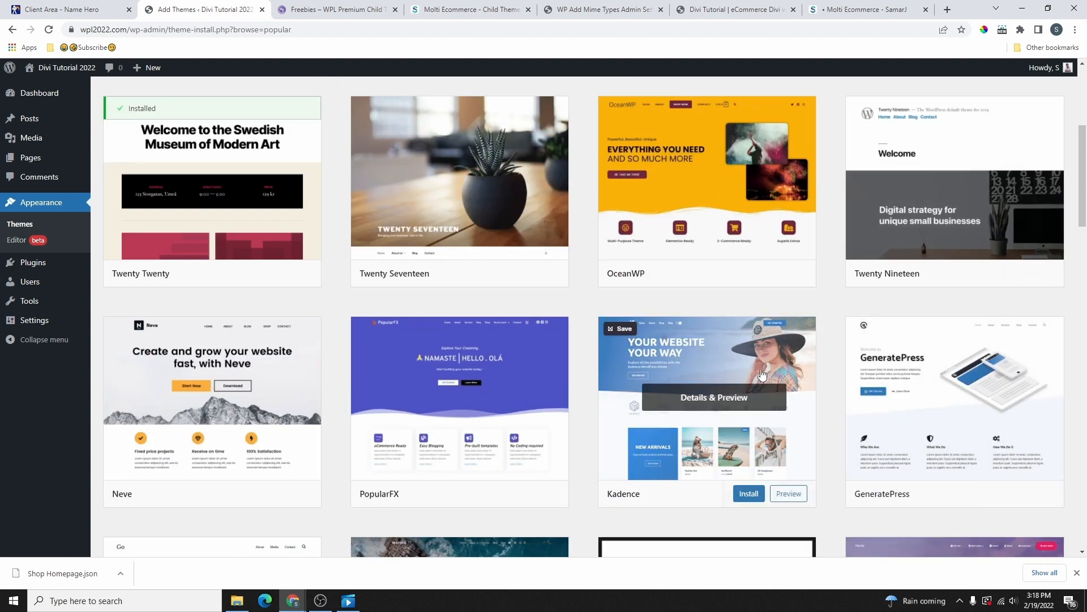
scroll(640, 351, up, 5)
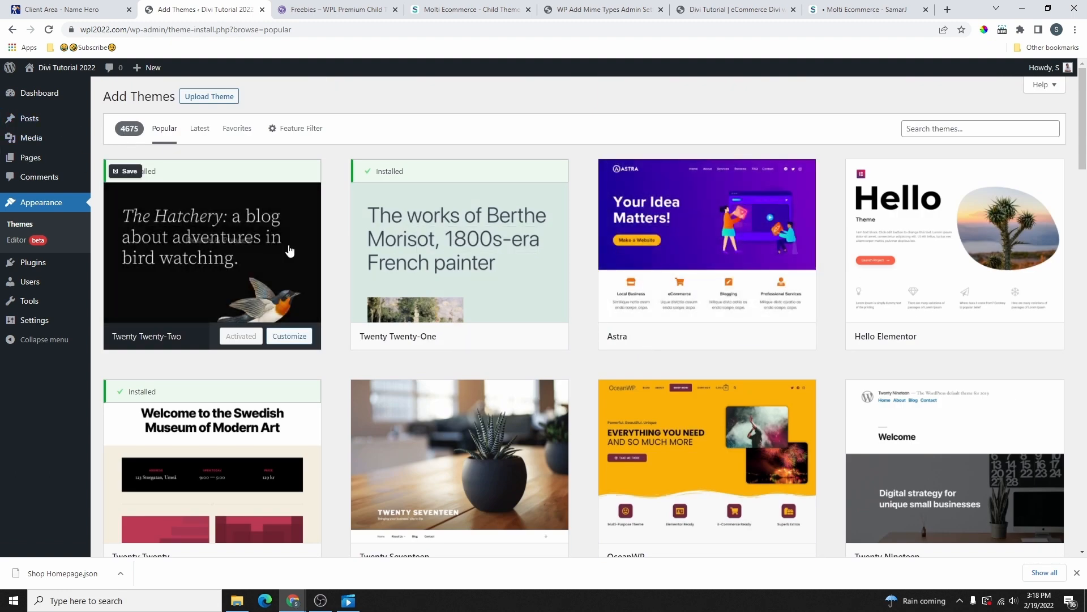
scroll(761, 293, down, 3)
scroll(548, 277, up, 3)
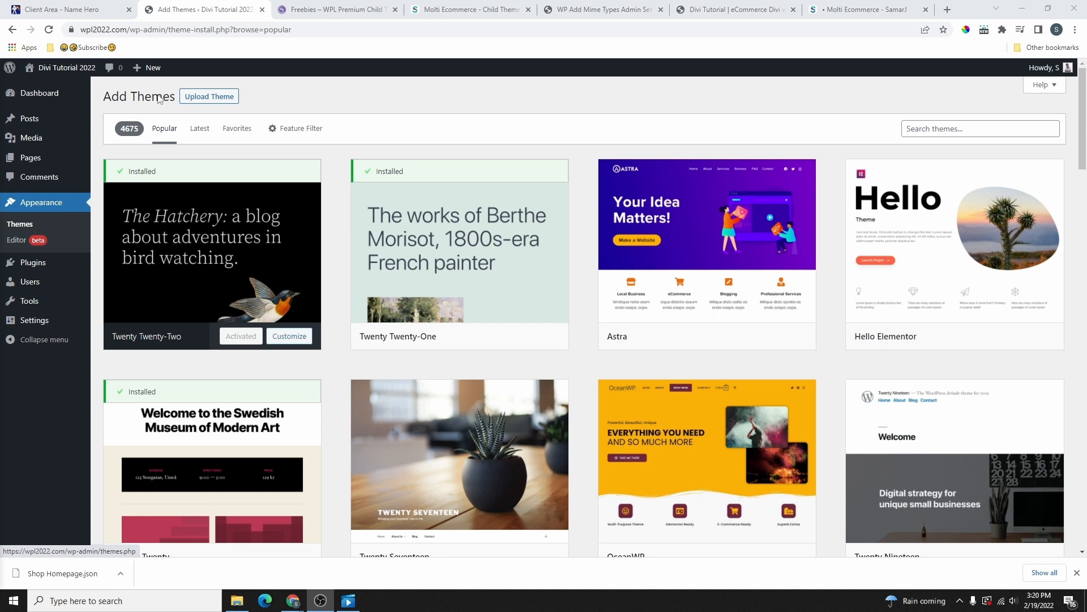
Step: Check the live site in a new tab, then return to the Add Themes page
middle_click(67, 69)
click(286, 11)
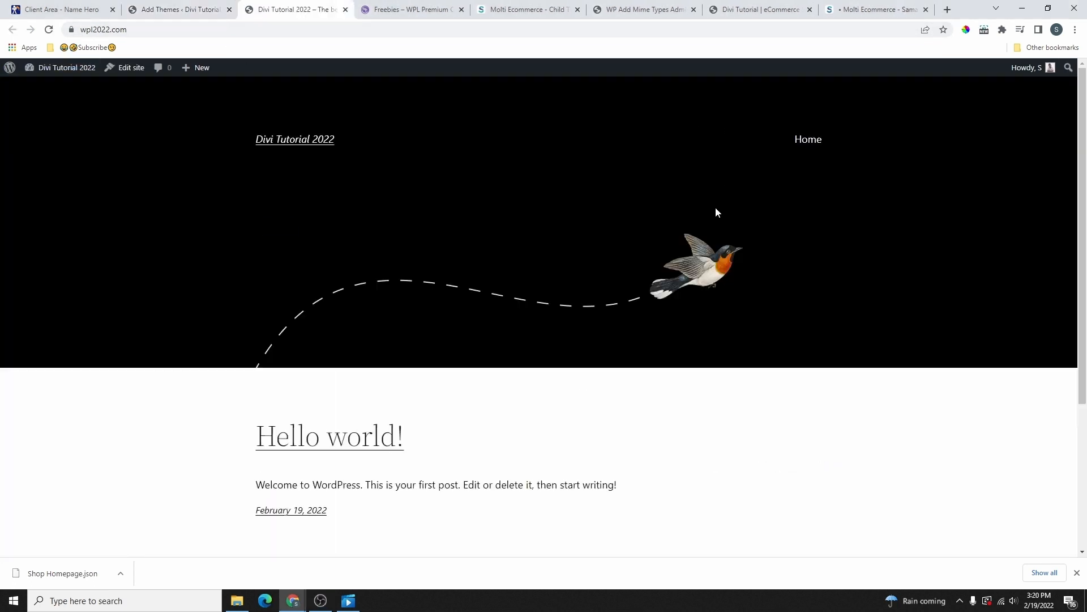
scroll(698, 306, down, 4)
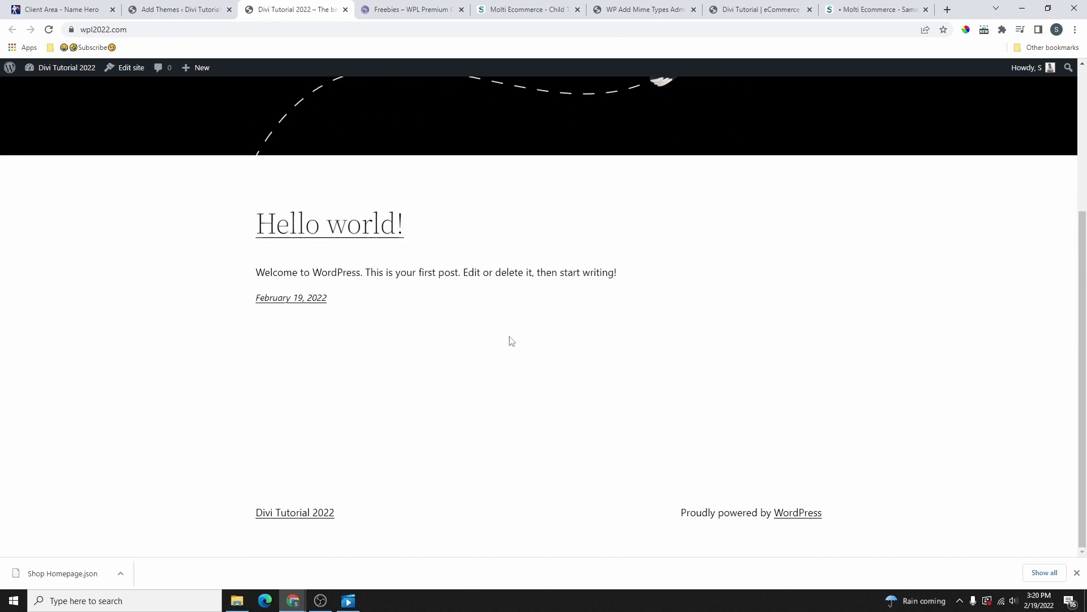
scroll(493, 337, up, 4)
click(228, 16)
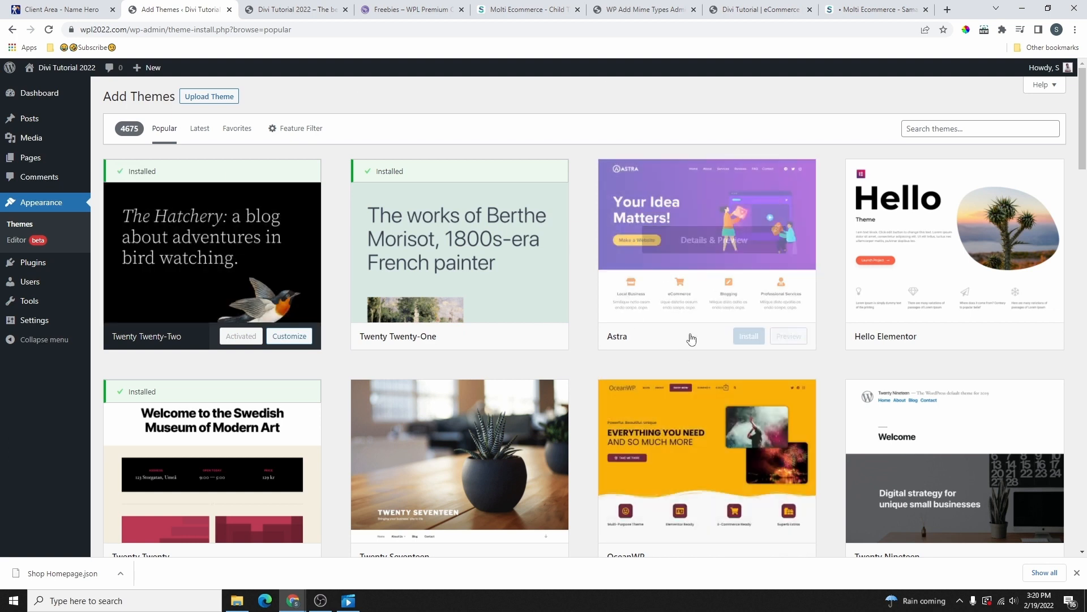
Step: Install and activate Astra, then reload the front page to see its new layout
click(749, 340)
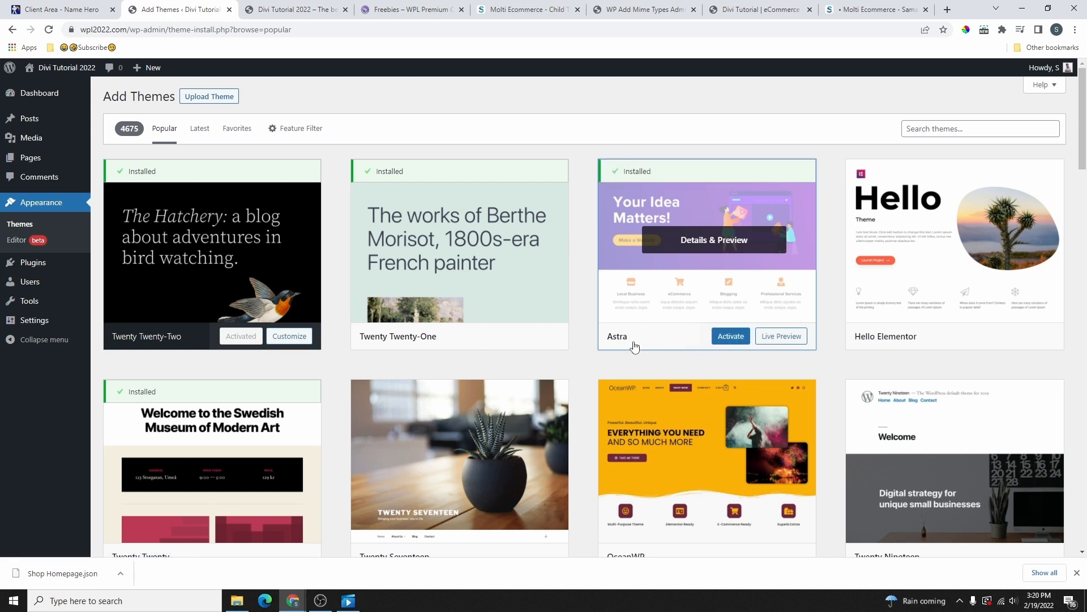
click(732, 336)
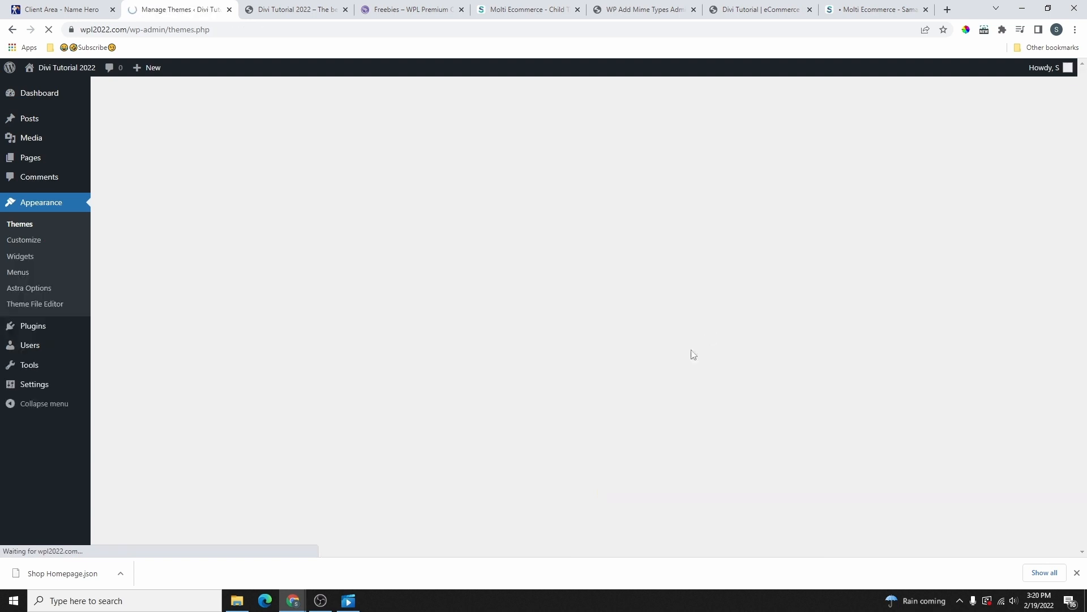
click(294, 9)
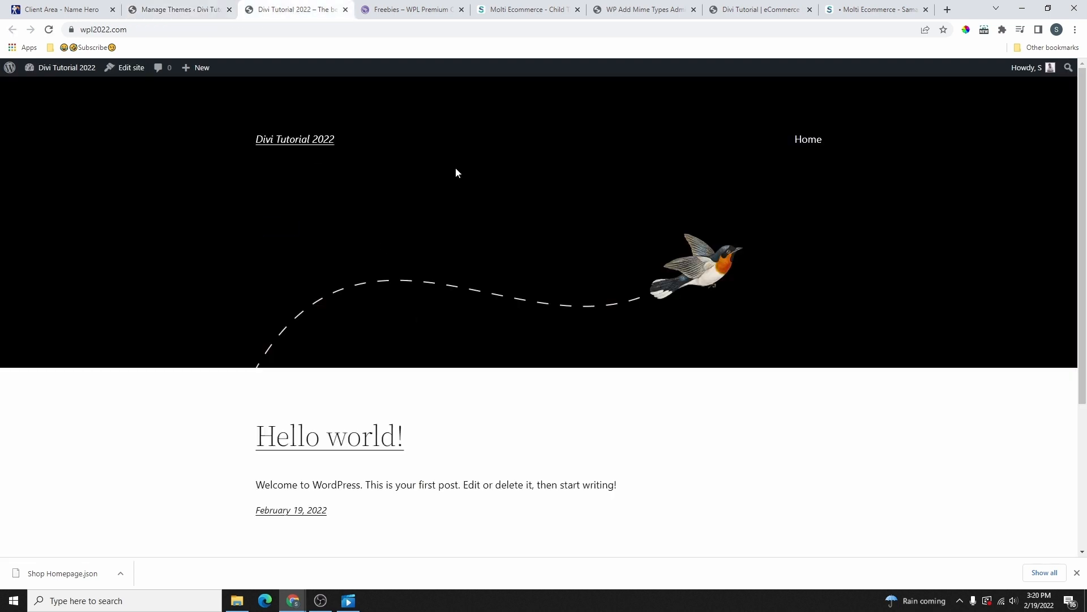
click(49, 30)
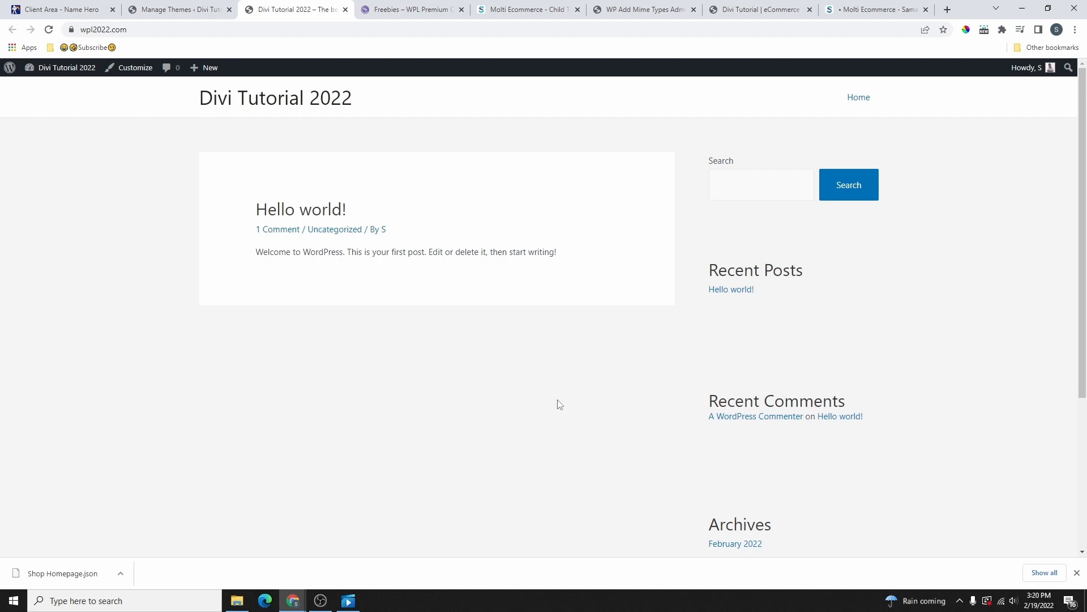
click(190, 10)
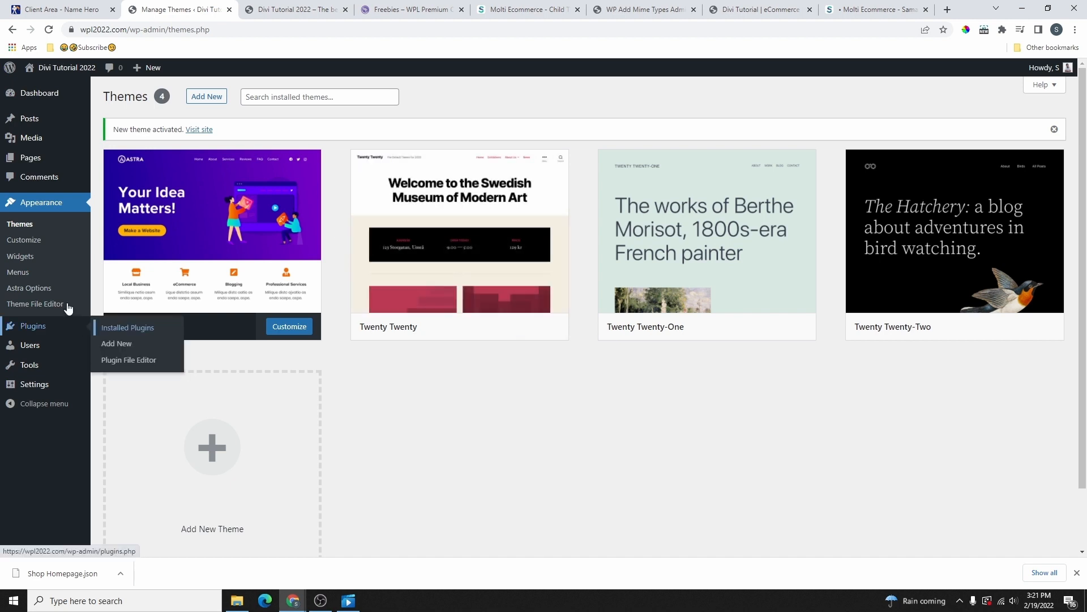
mouse_move(40, 331)
click(31, 328)
click(170, 97)
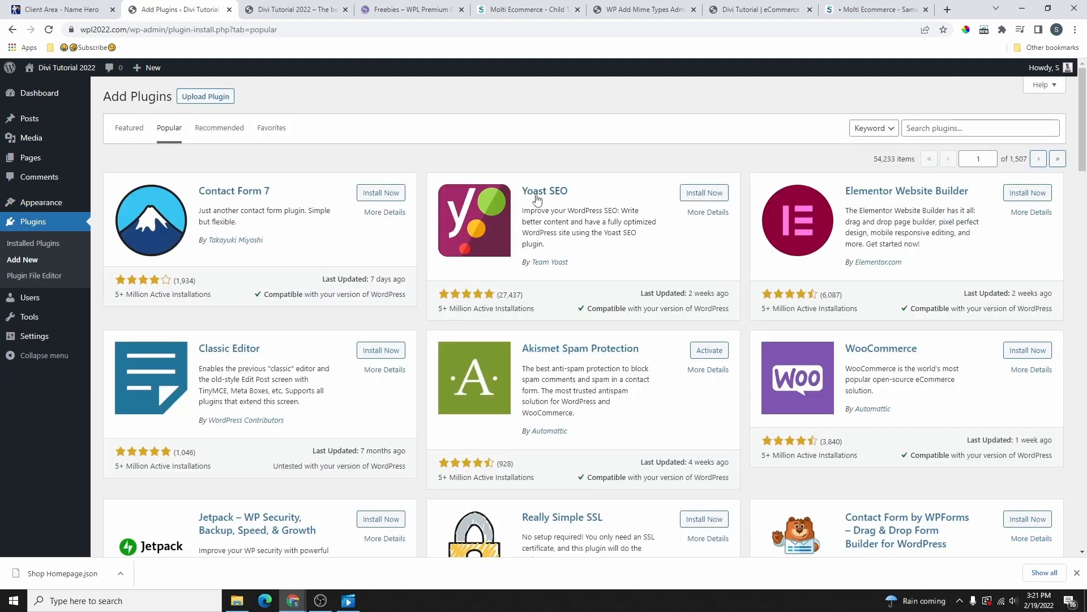
scroll(850, 293, down, 7)
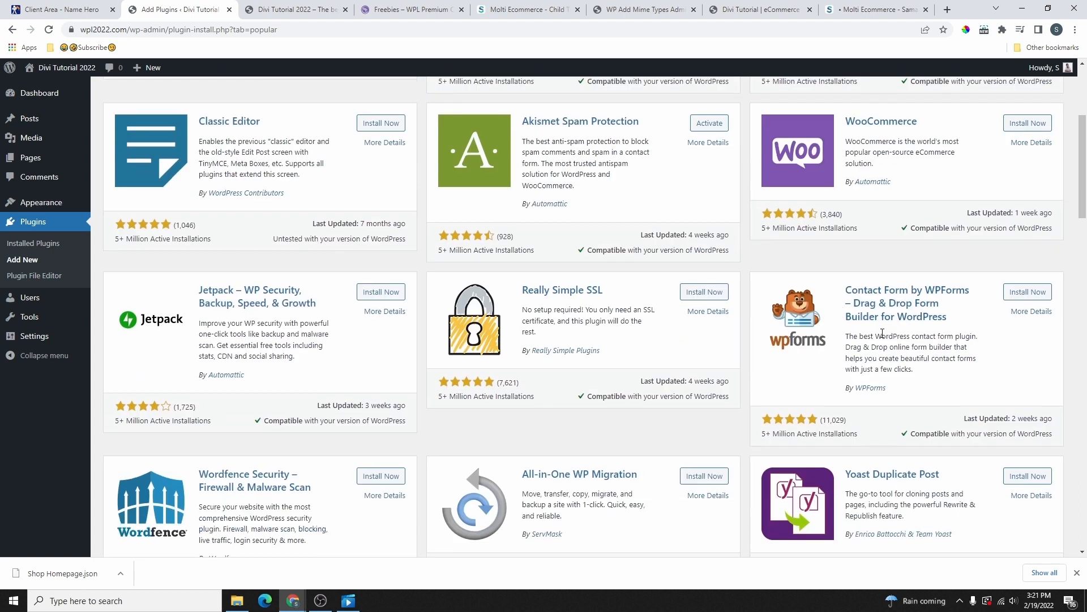
scroll(508, 293, down, 2)
scroll(508, 292, down, 3)
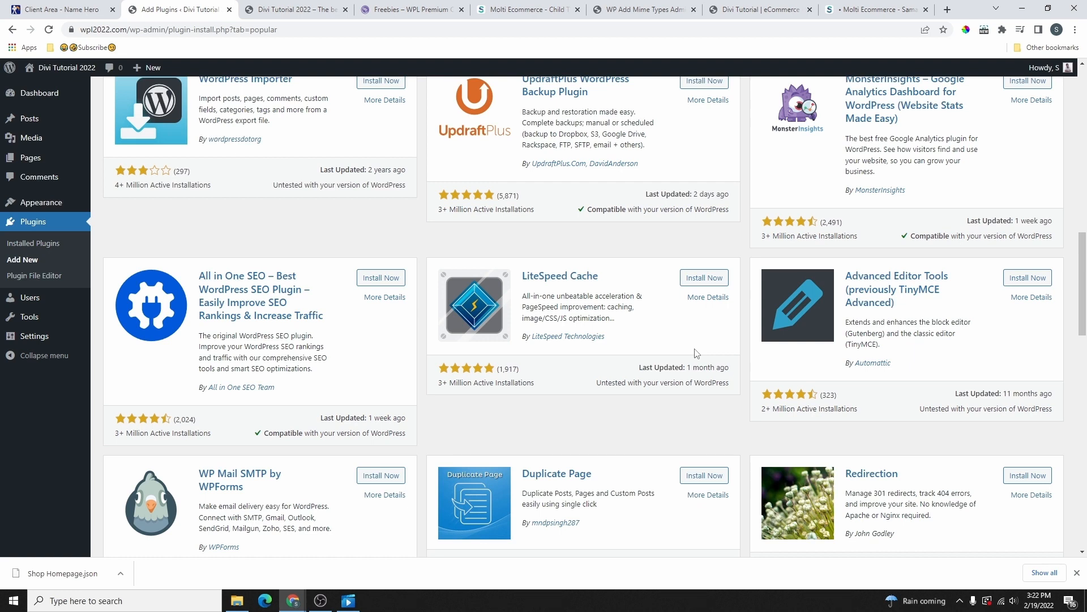
scroll(567, 391, up, 5)
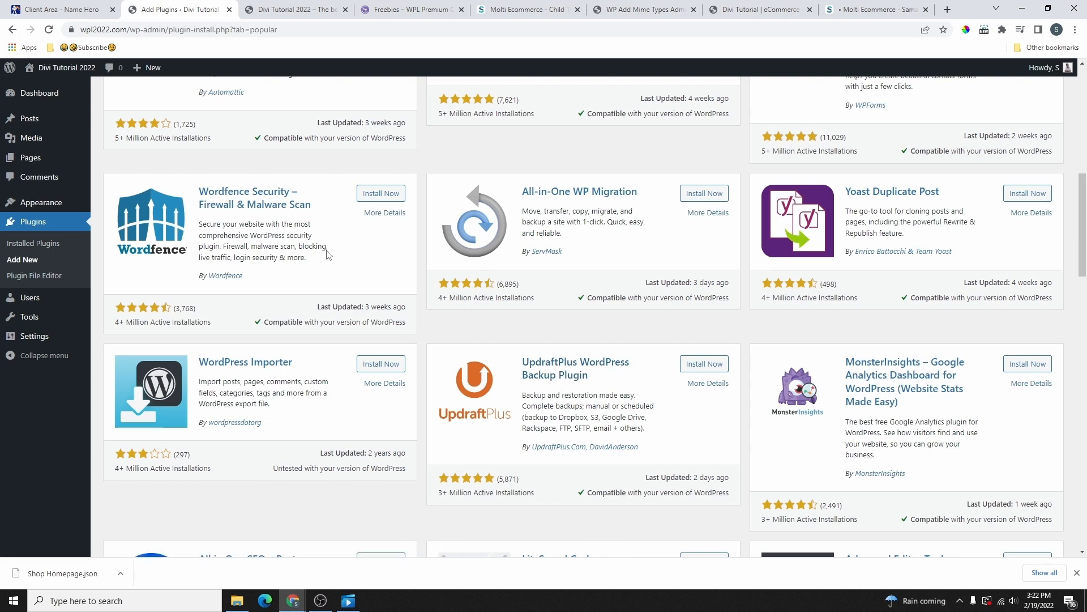
mouse_move(34, 202)
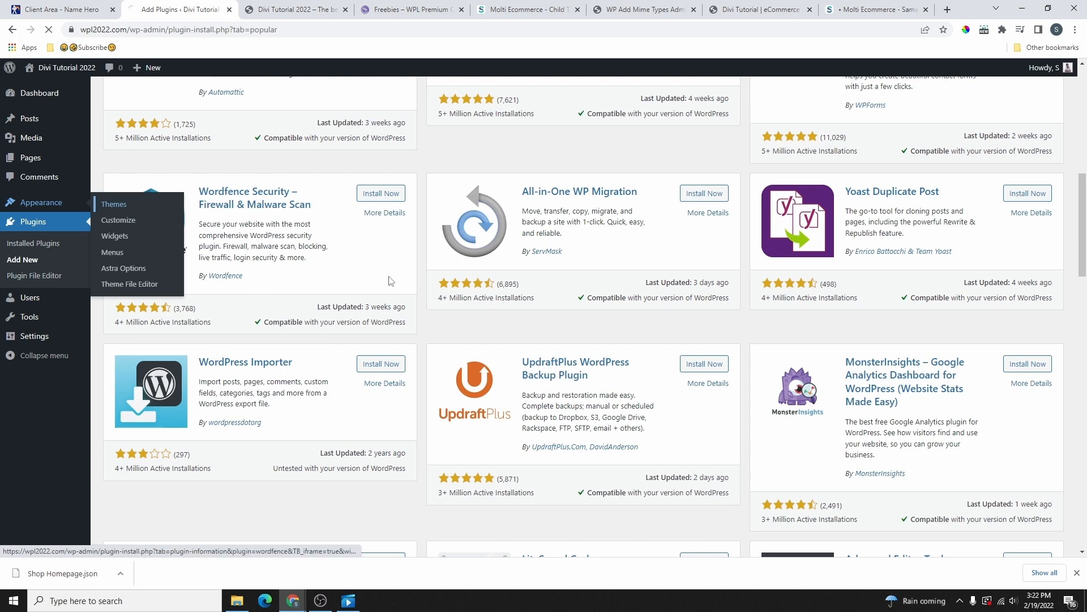
click(114, 205)
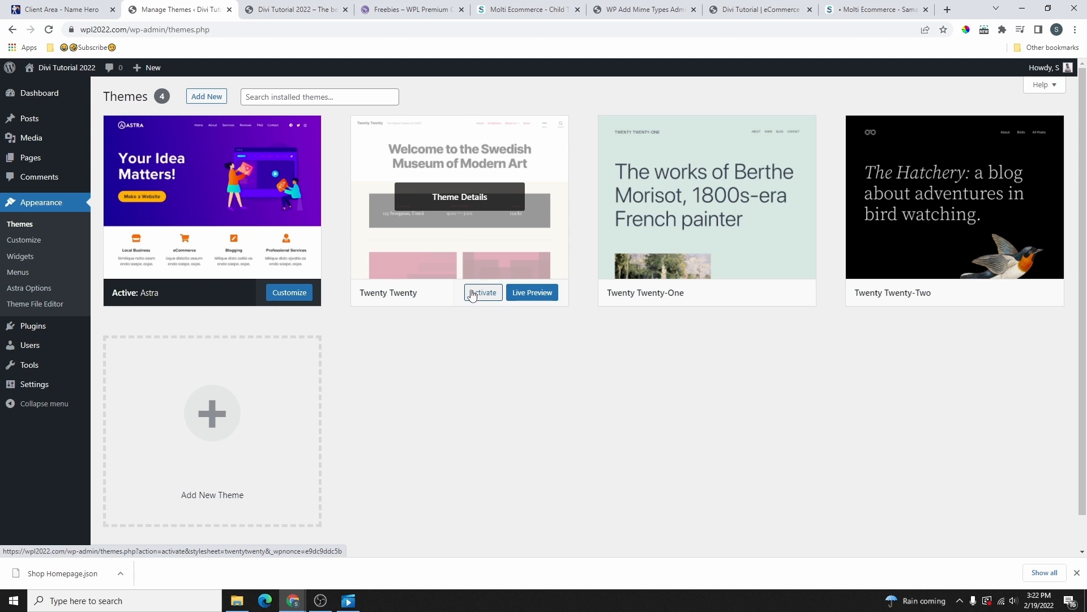
Step: Load the wplifestyle.com/divi link in a new tab and review Unlimited Website Usage and Product Updates
key(ctrl+t)
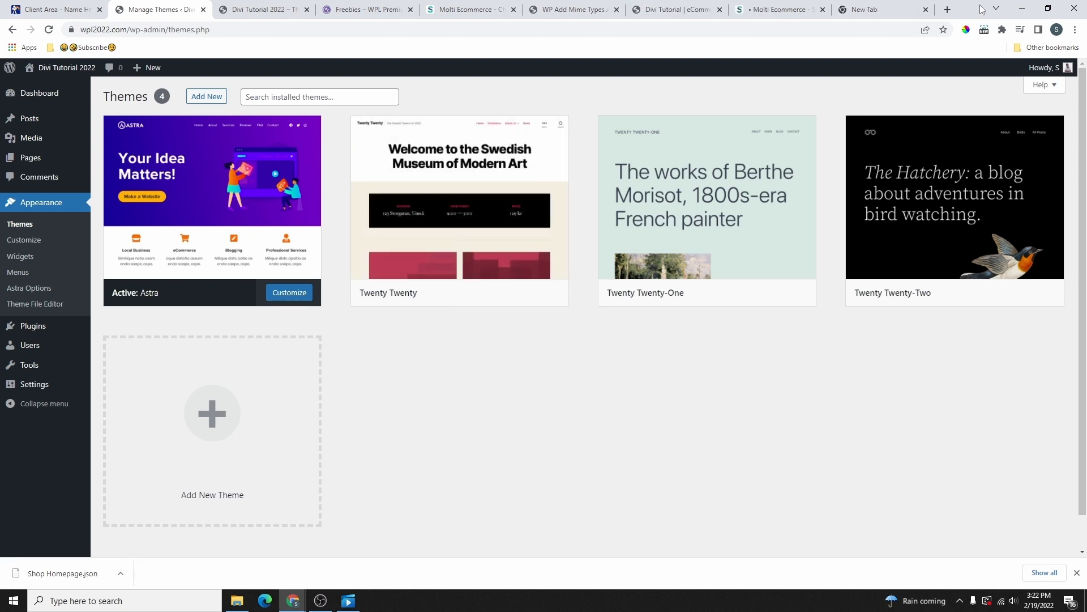
click(162, 32)
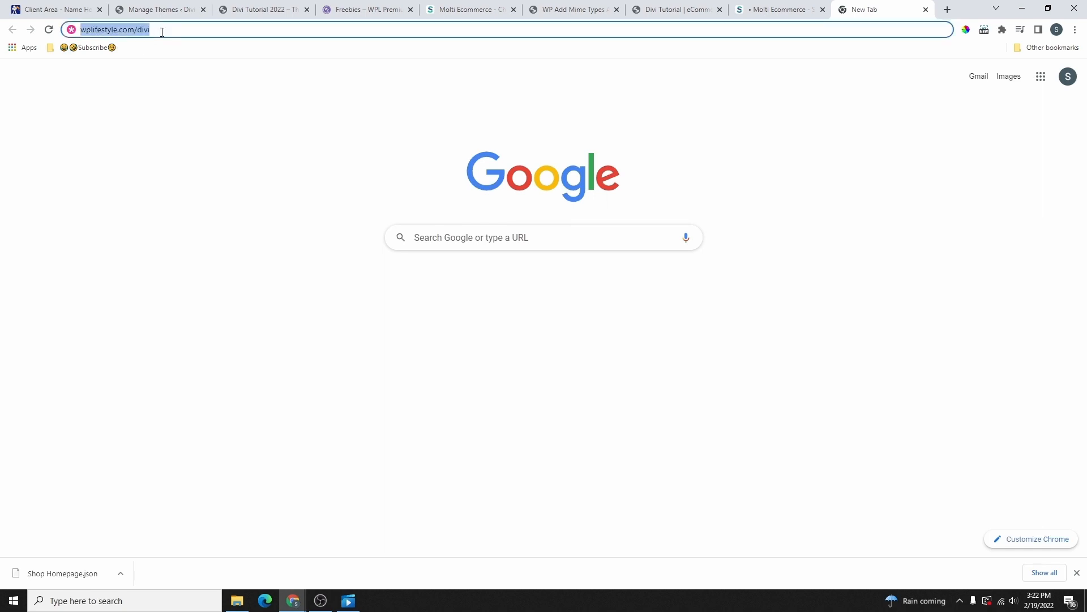
key(Return)
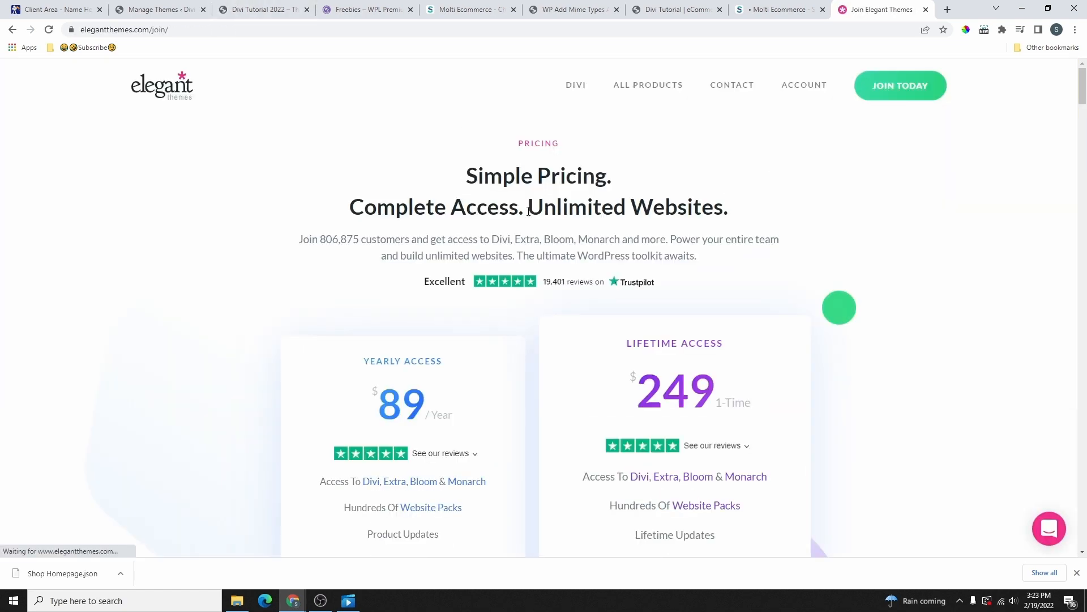
scroll(567, 255, down, 5)
scroll(488, 318, up, 5)
scroll(442, 238, down, 2)
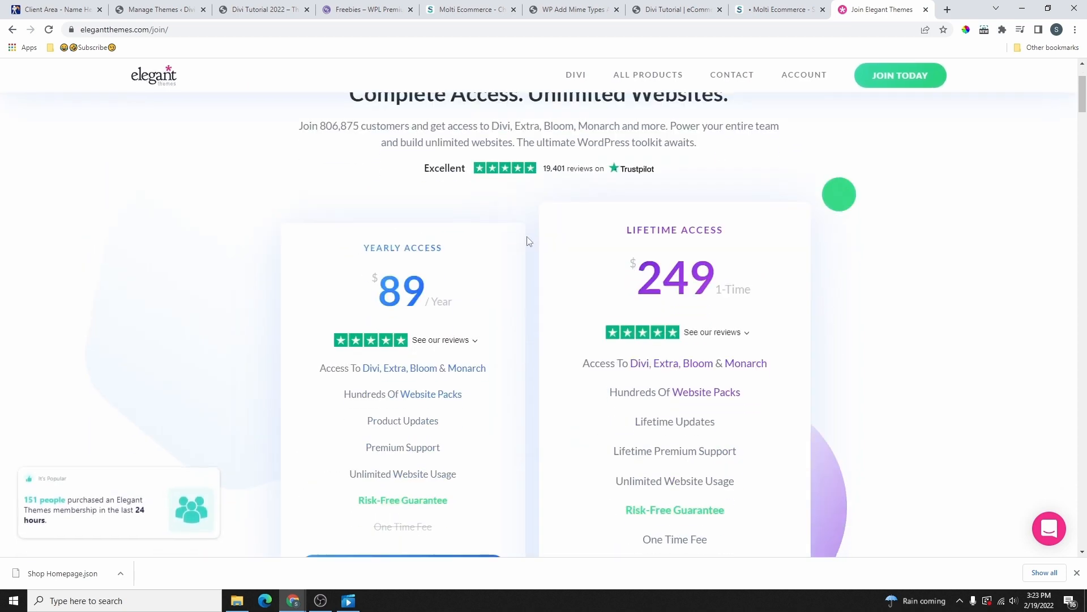
scroll(726, 245, down, 1)
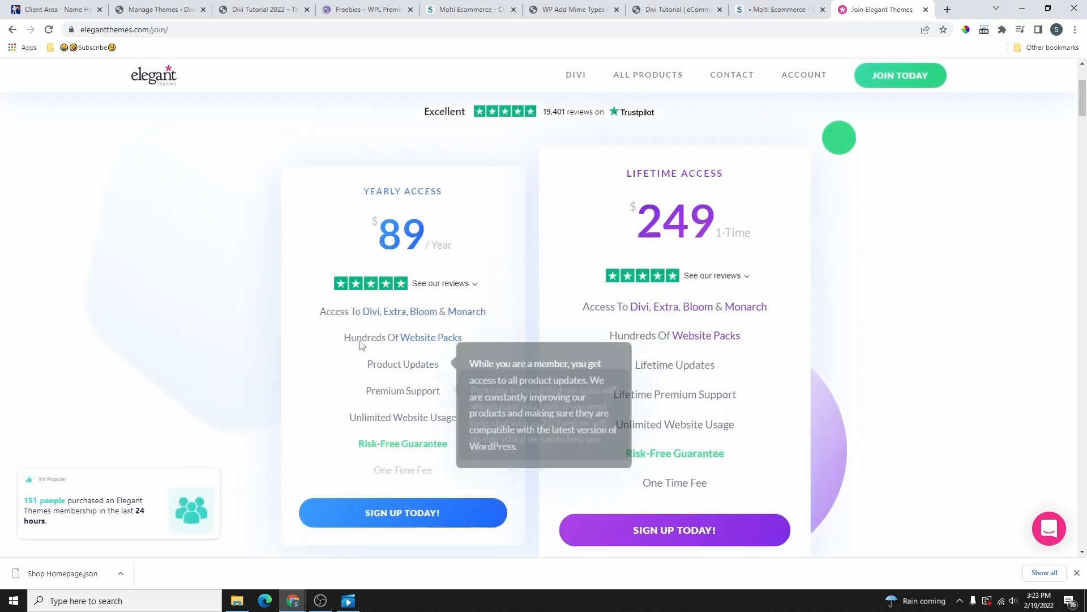
mouse_move(350, 425)
drag(350, 426, 466, 425)
scroll(439, 433, down, 2)
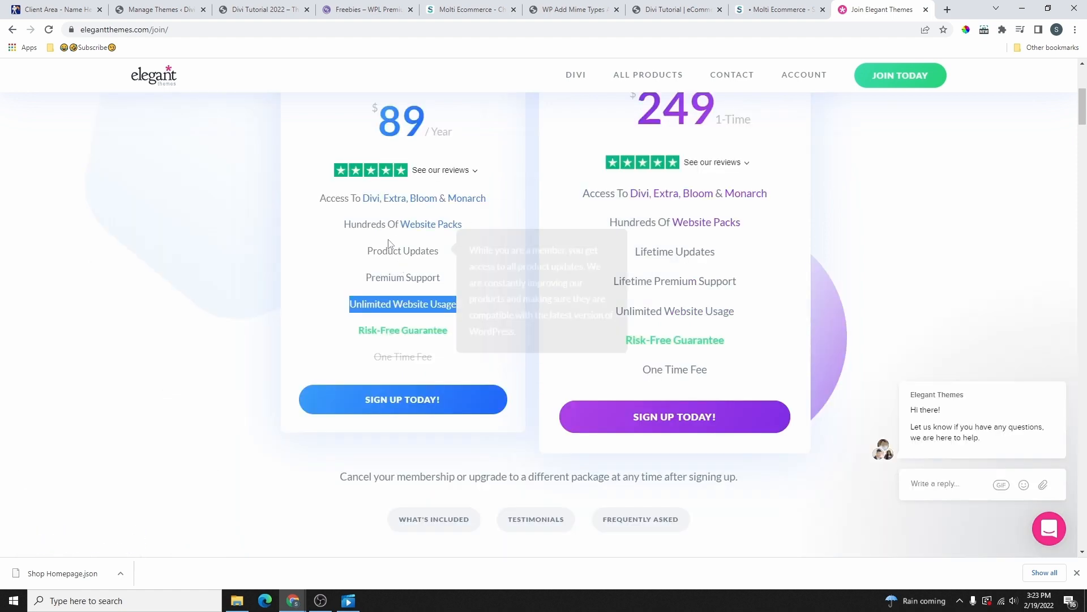
mouse_move(417, 227)
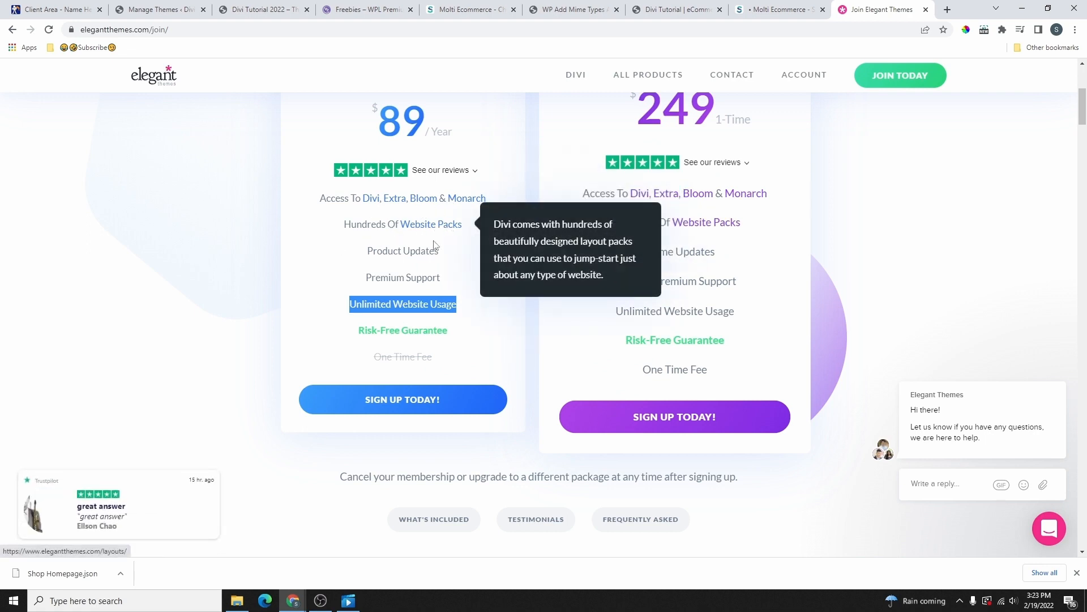
drag(441, 253, 368, 255)
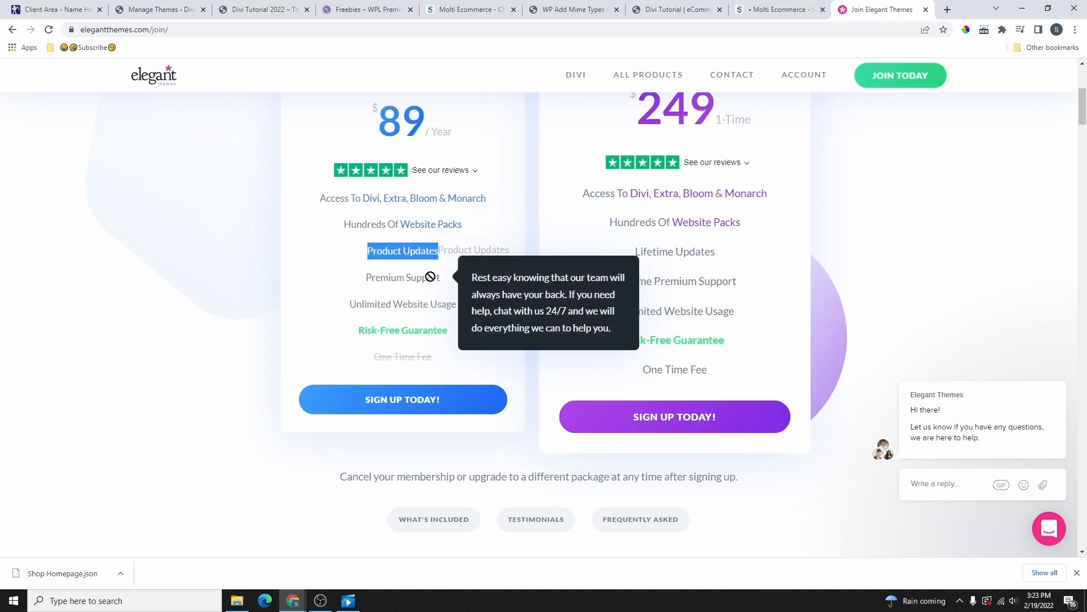
click(419, 256)
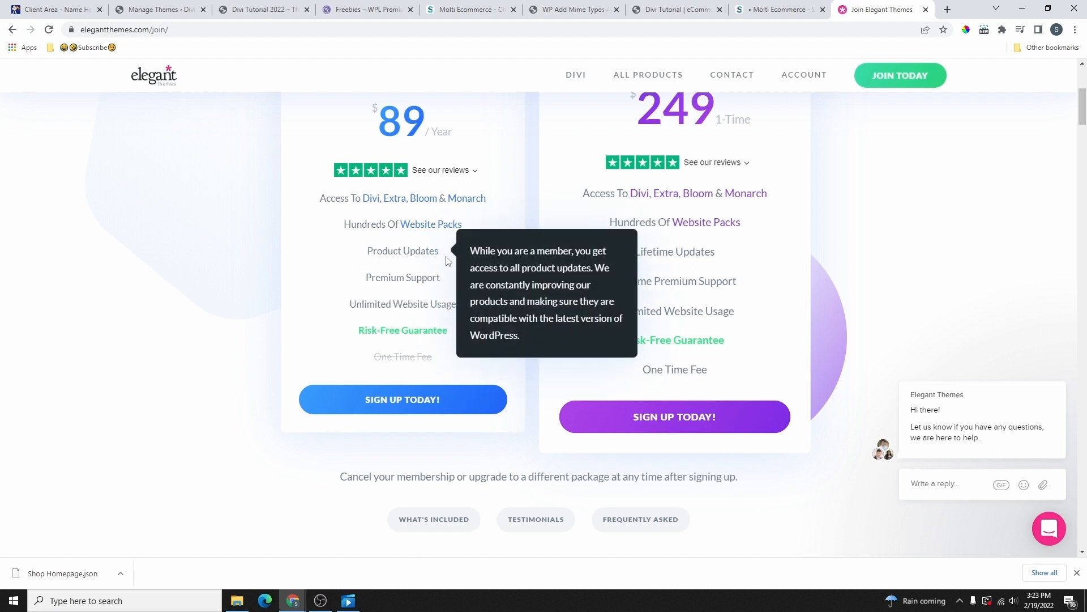
Step: Compare the $249 Lifetime Access plan's updates and premium support with the $89 yearly price
mouse_move(438, 207)
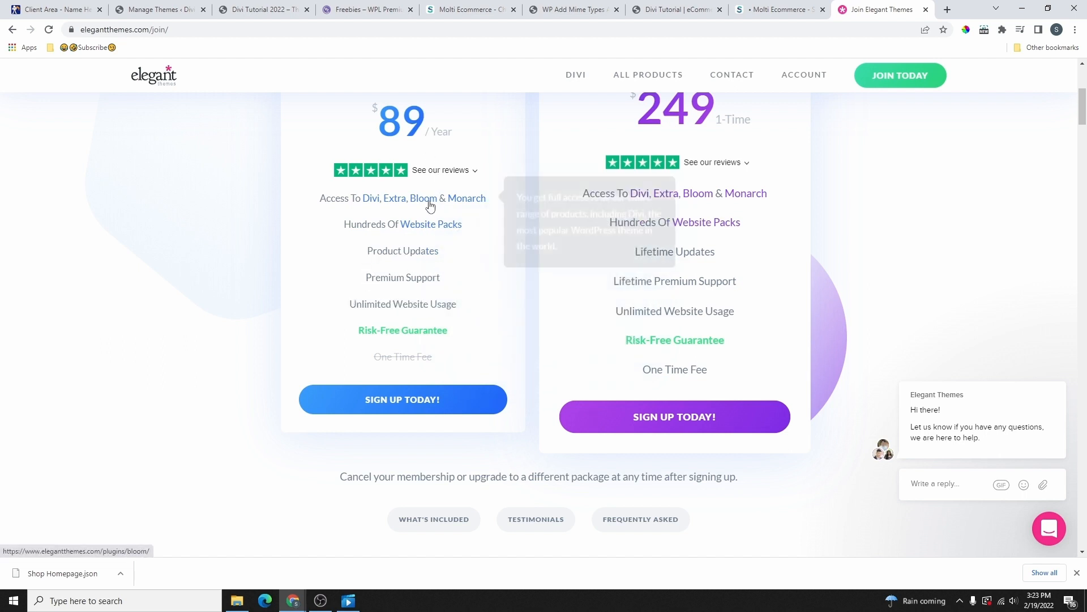
mouse_move(420, 273)
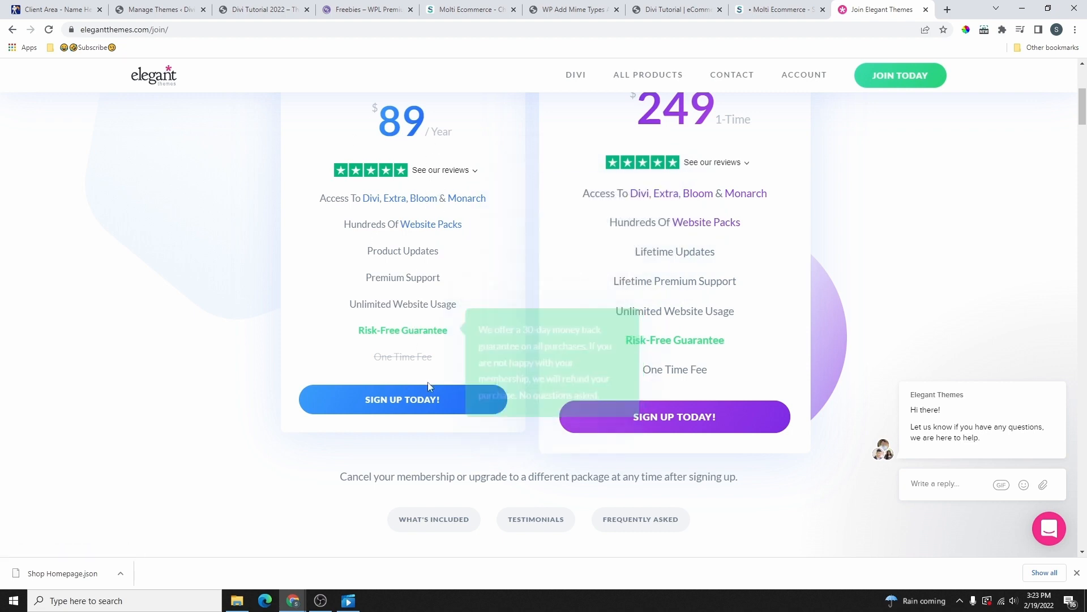
scroll(394, 155, up, 2)
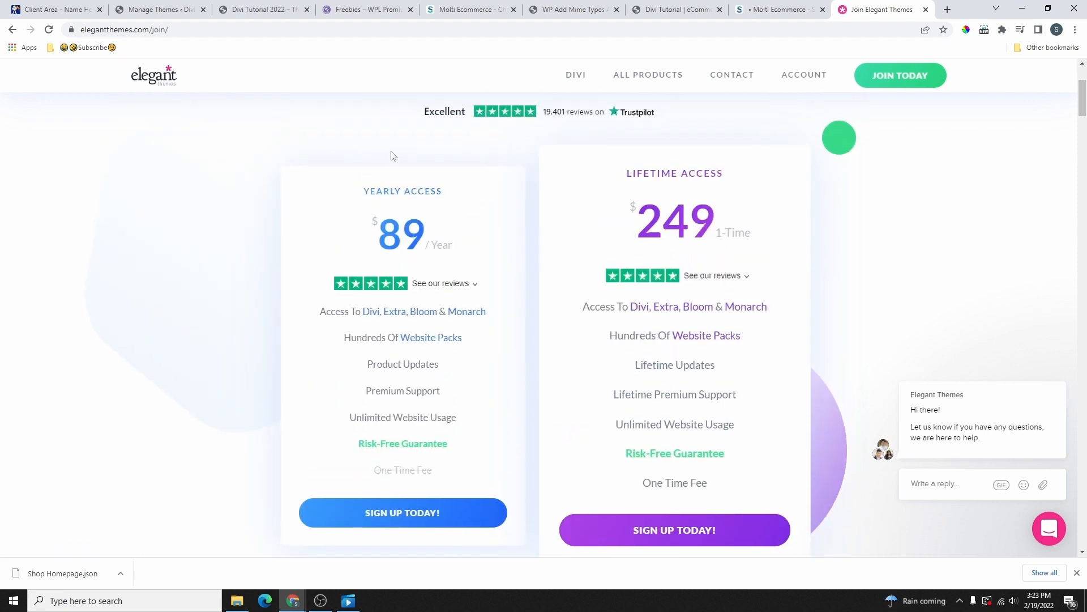
drag(623, 177, 747, 180)
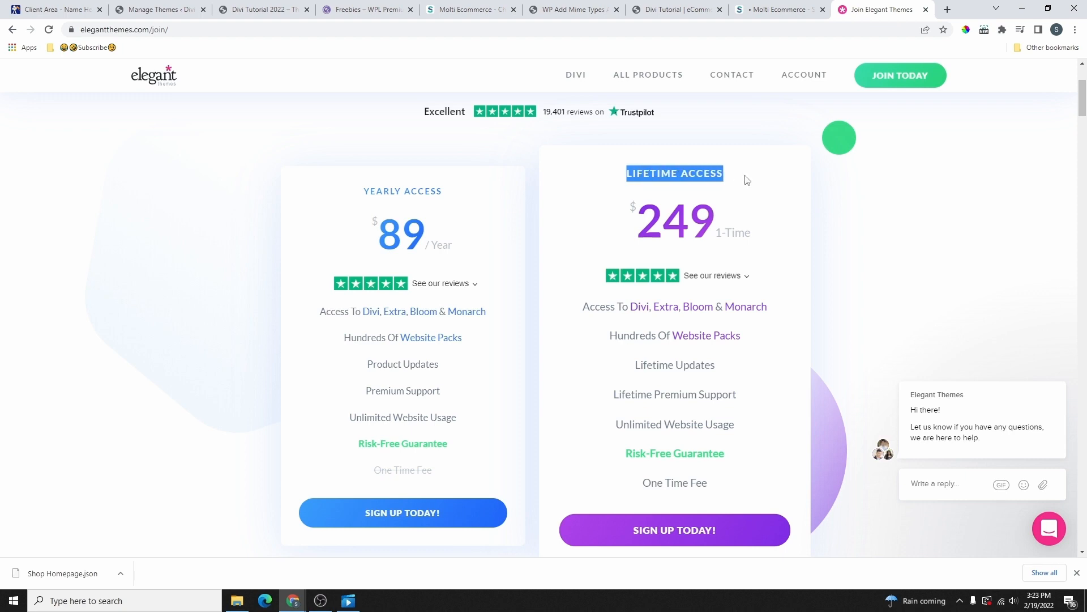
drag(644, 220, 765, 227)
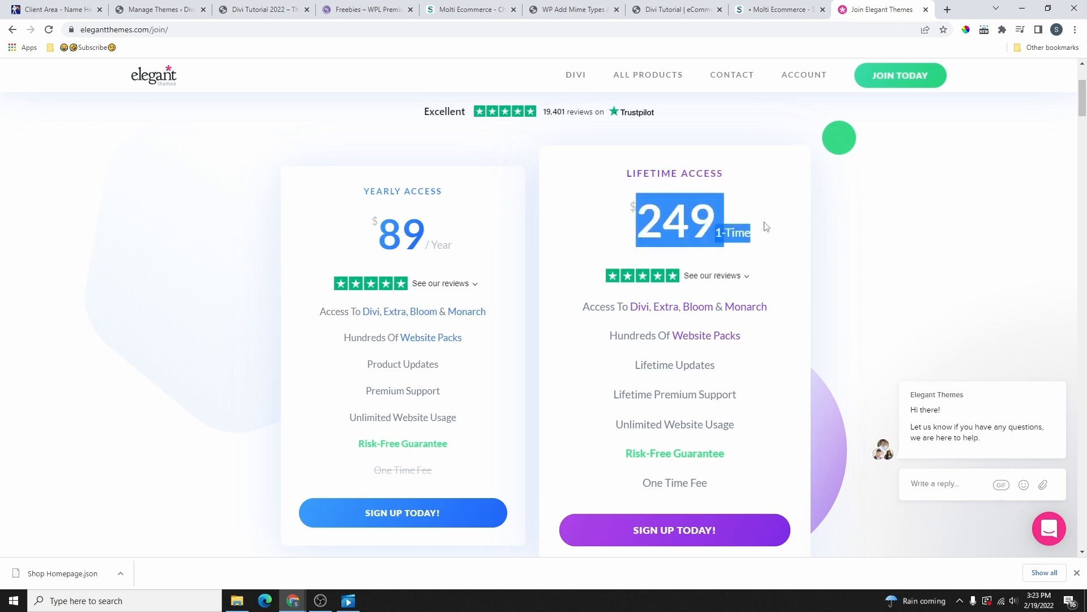
click(692, 232)
drag(642, 222, 735, 231)
scroll(764, 241, down, 2)
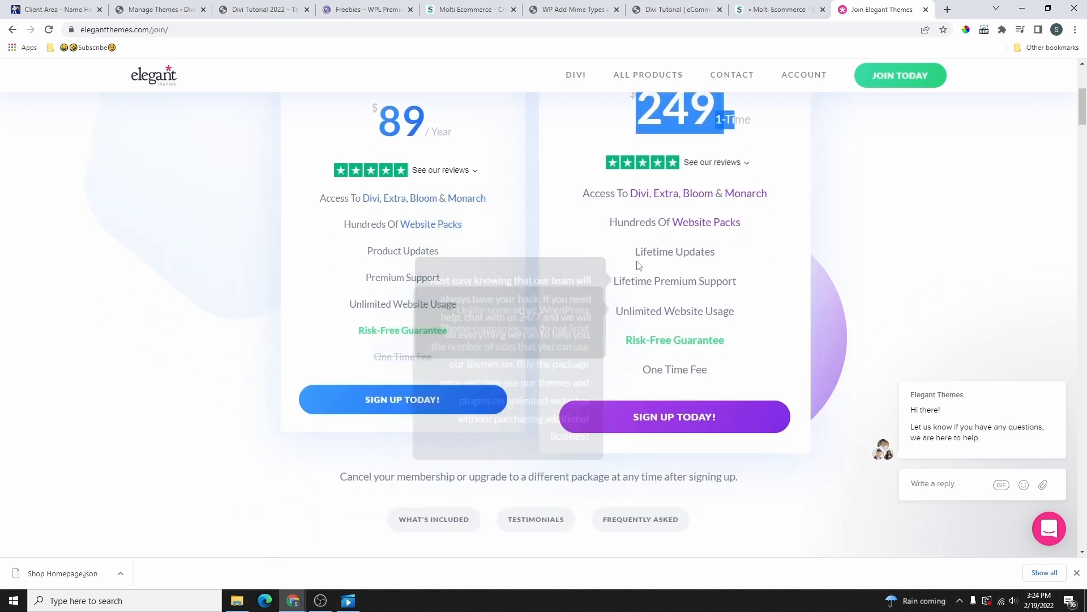
drag(642, 255, 725, 262)
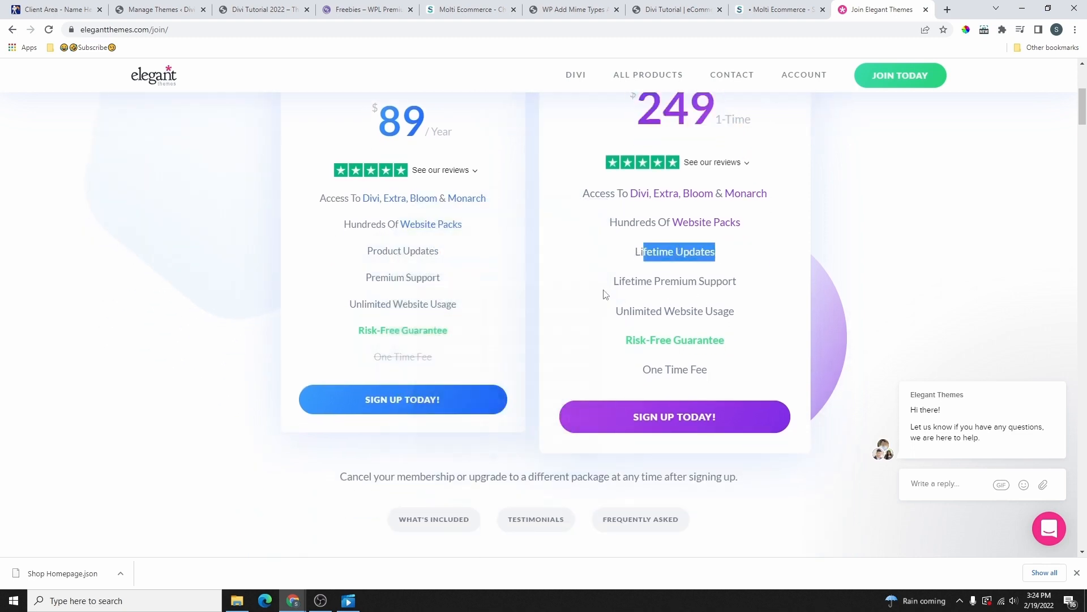
drag(607, 286, 742, 286)
mouse_move(618, 318)
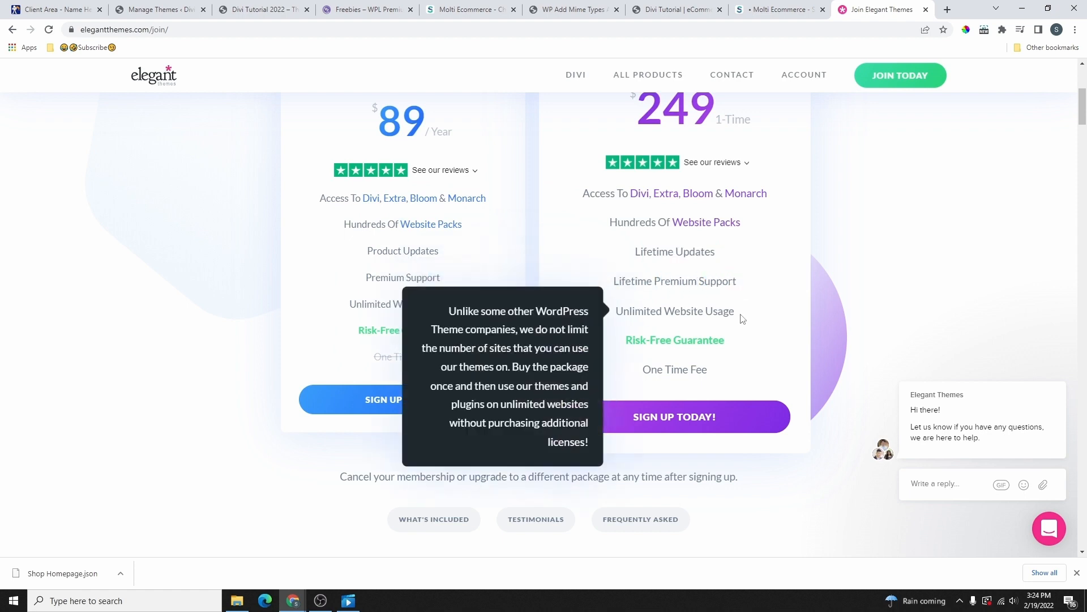
scroll(774, 269, up, 1)
scroll(701, 204, up, 2)
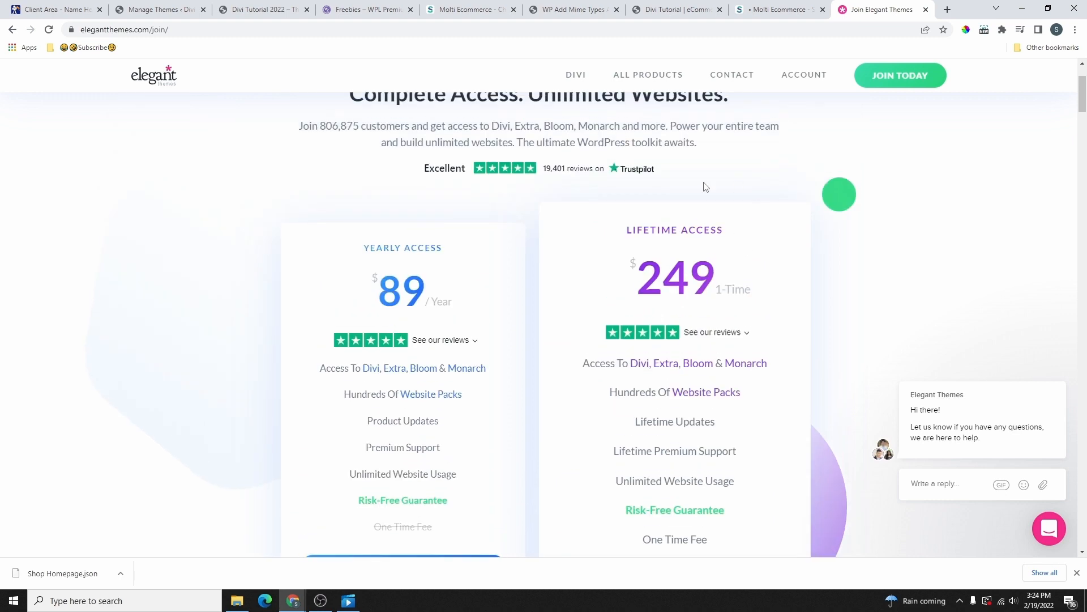
scroll(651, 221, down, 1)
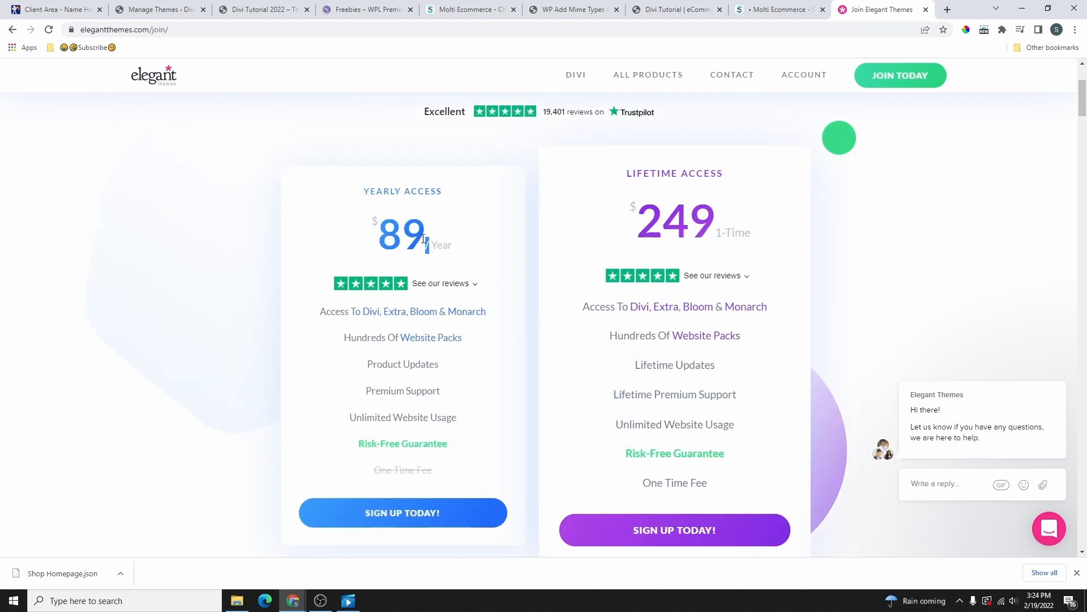
drag(429, 245, 375, 242)
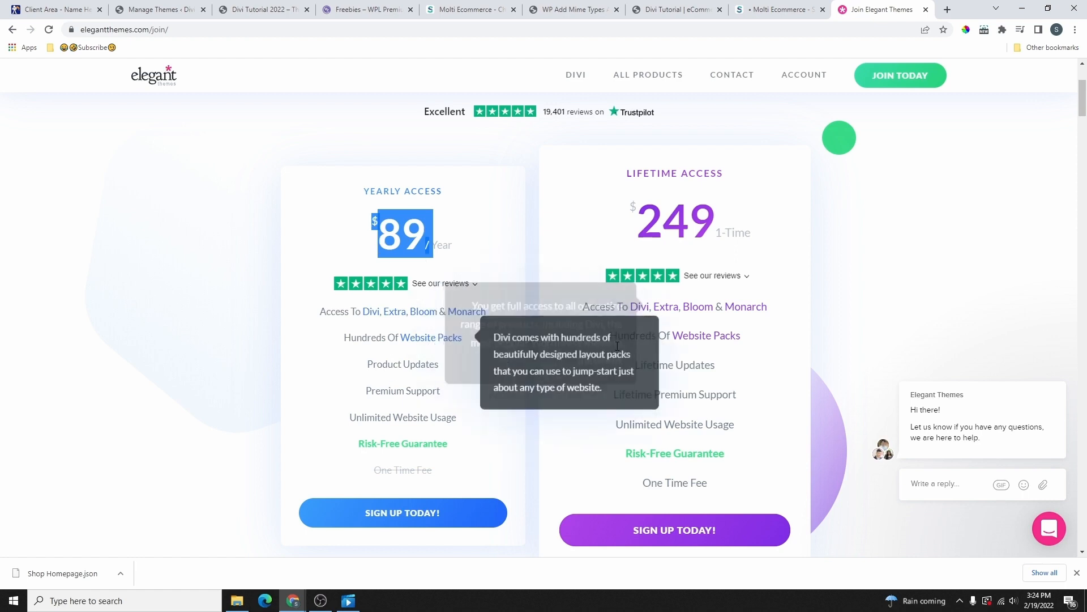
mouse_move(801, 85)
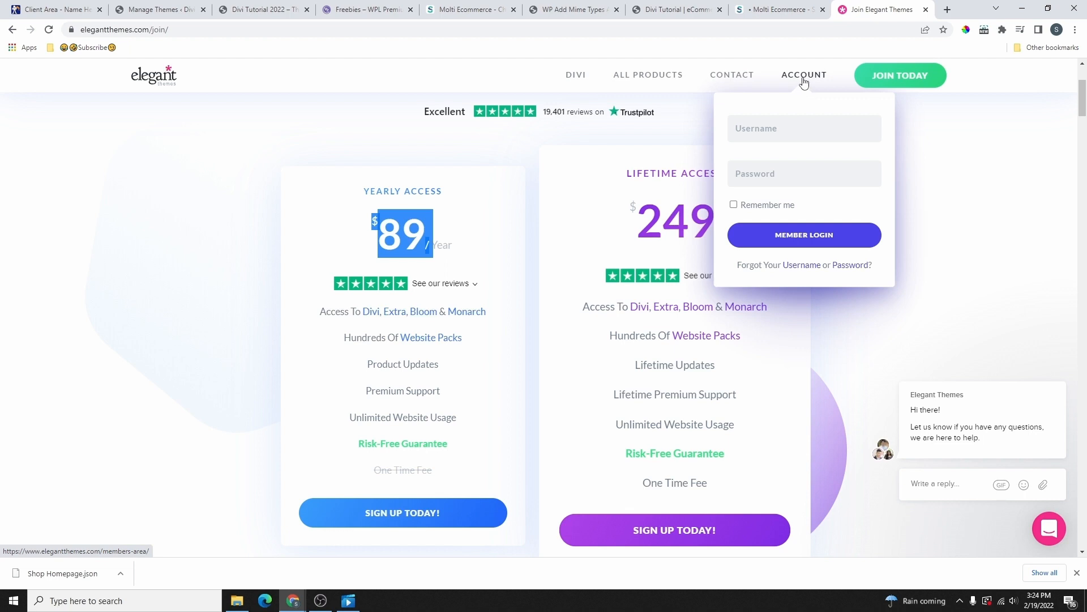
Step: From the Elegant Themes Members Area, download the Divi theme zip as Divi (1).zip
click(803, 79)
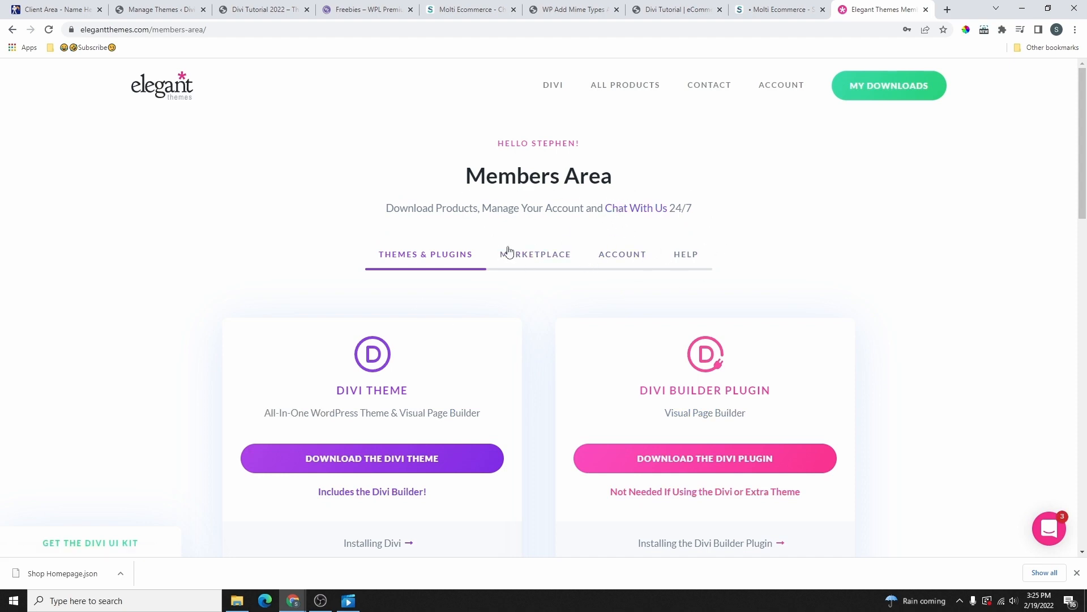
scroll(323, 212, down, 2)
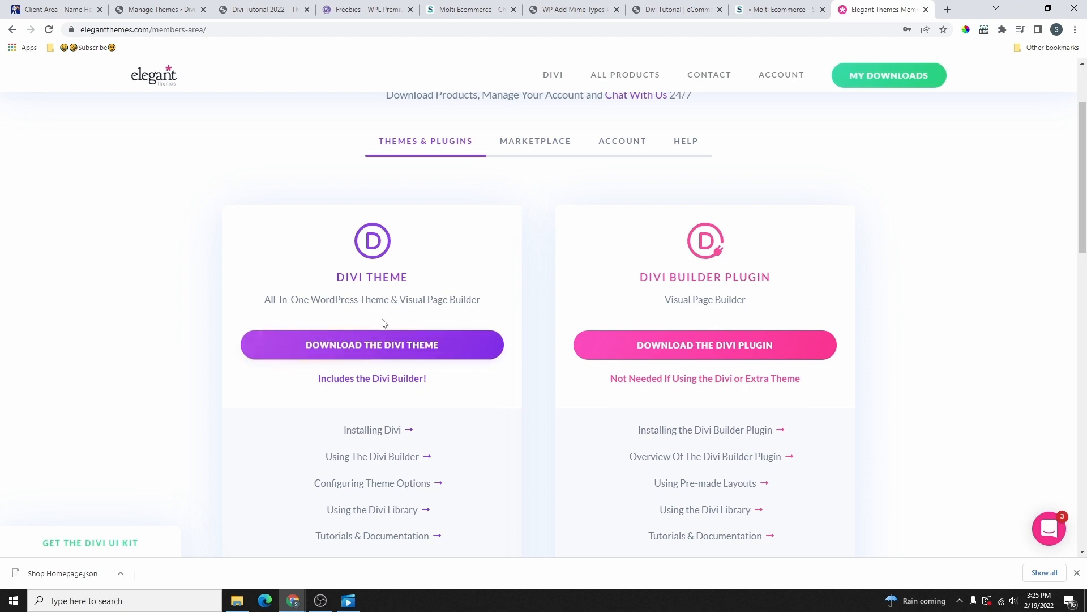
drag(337, 279, 410, 287)
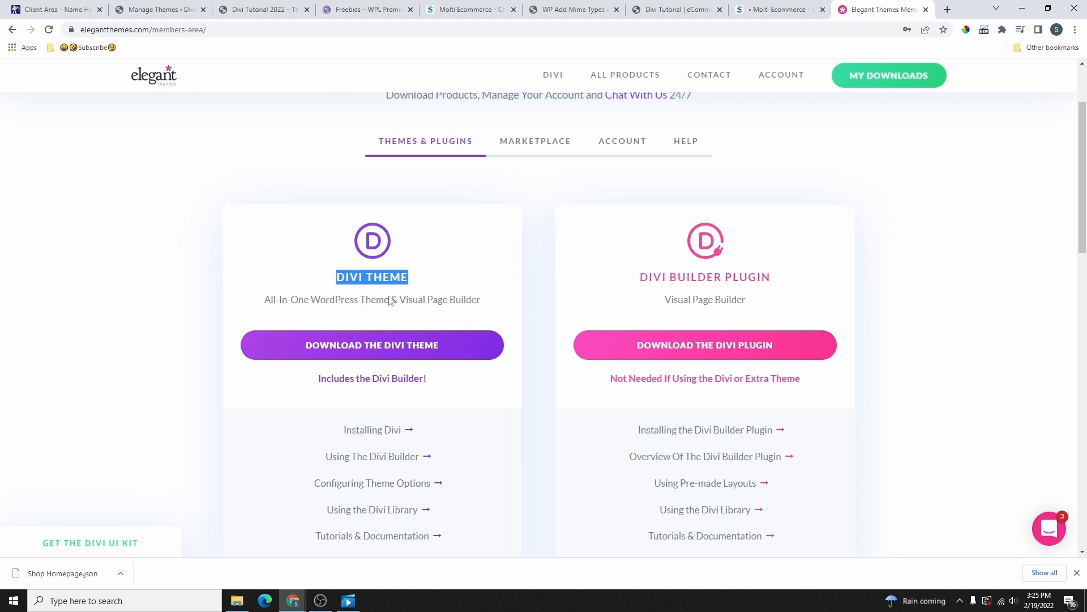
click(386, 351)
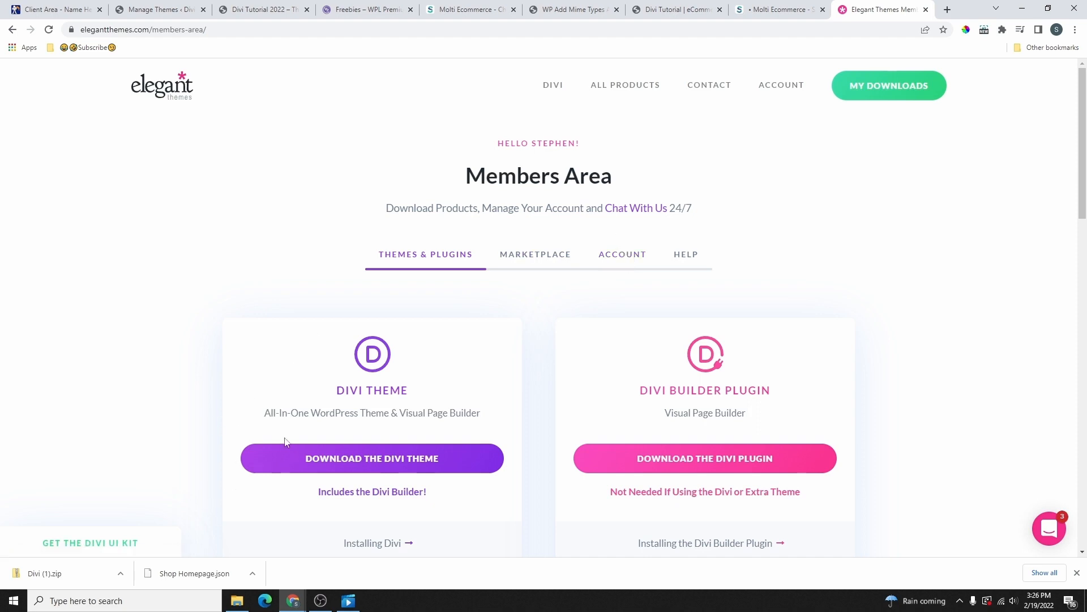
click(261, 11)
Step: Upload Divi (1).zip under Themes > Add New and install; it fails with 'link you followed has expired'
click(162, 9)
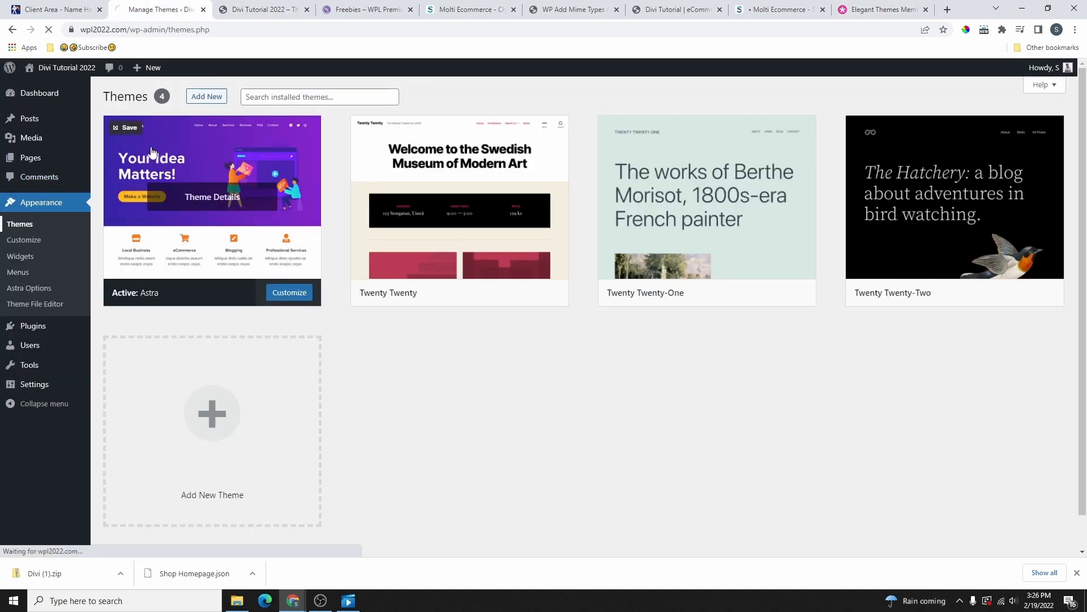
click(205, 97)
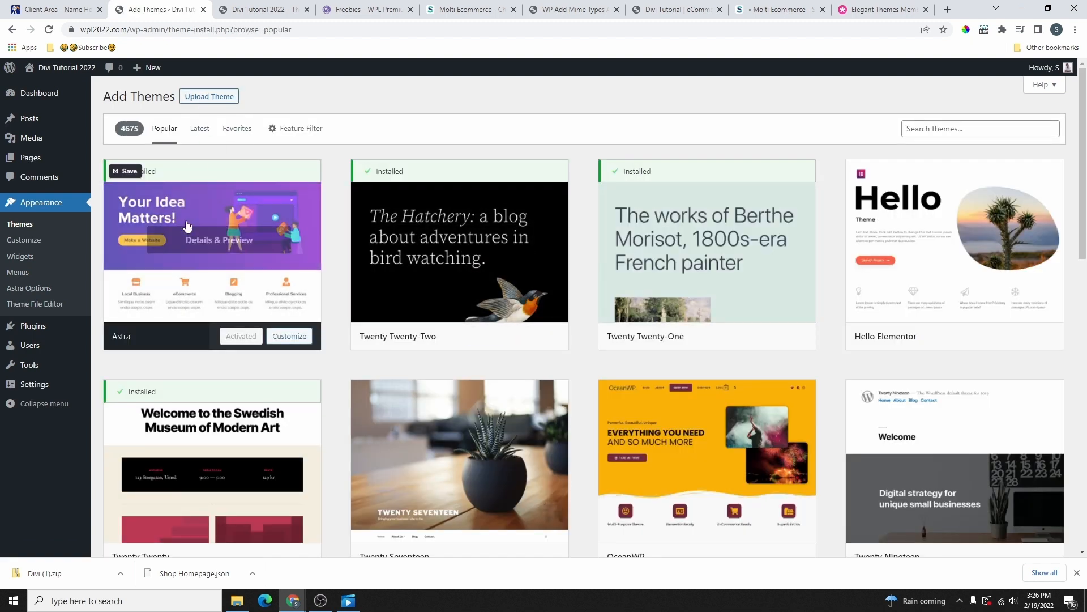
click(205, 102)
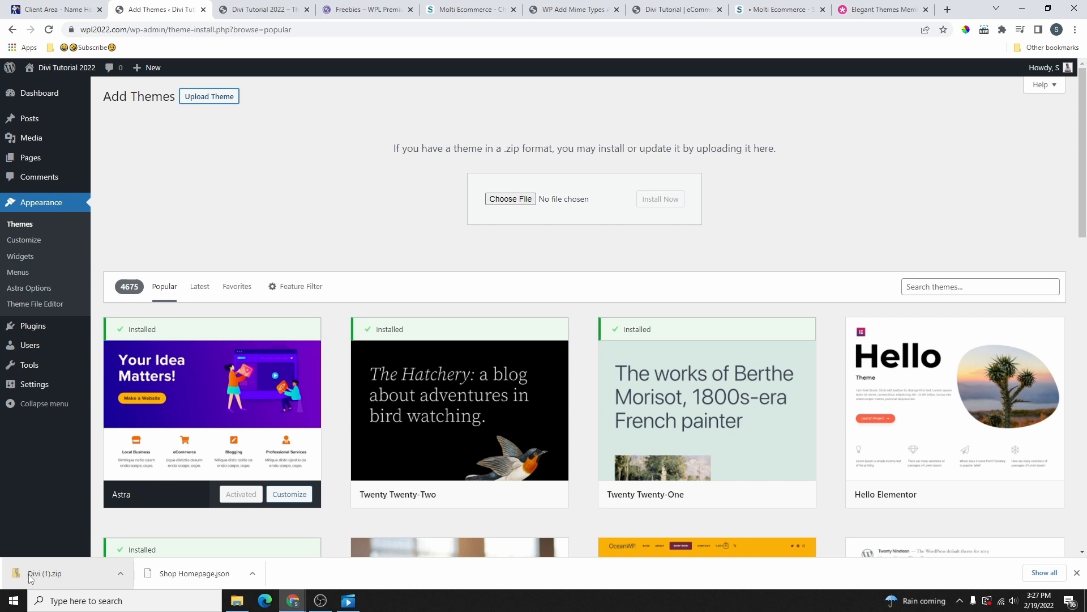
drag(31, 576, 515, 202)
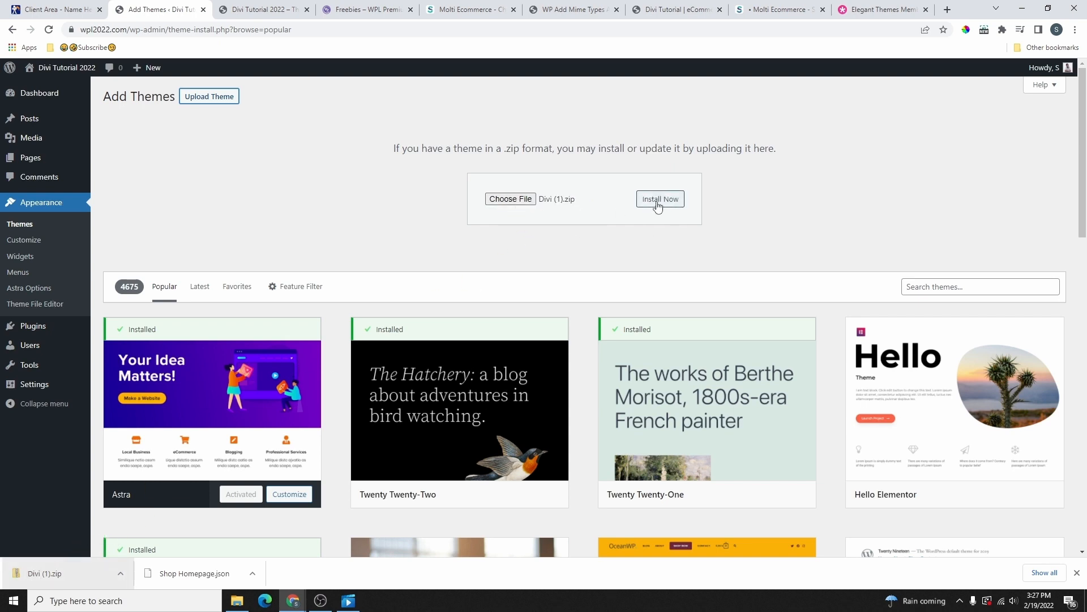
click(658, 203)
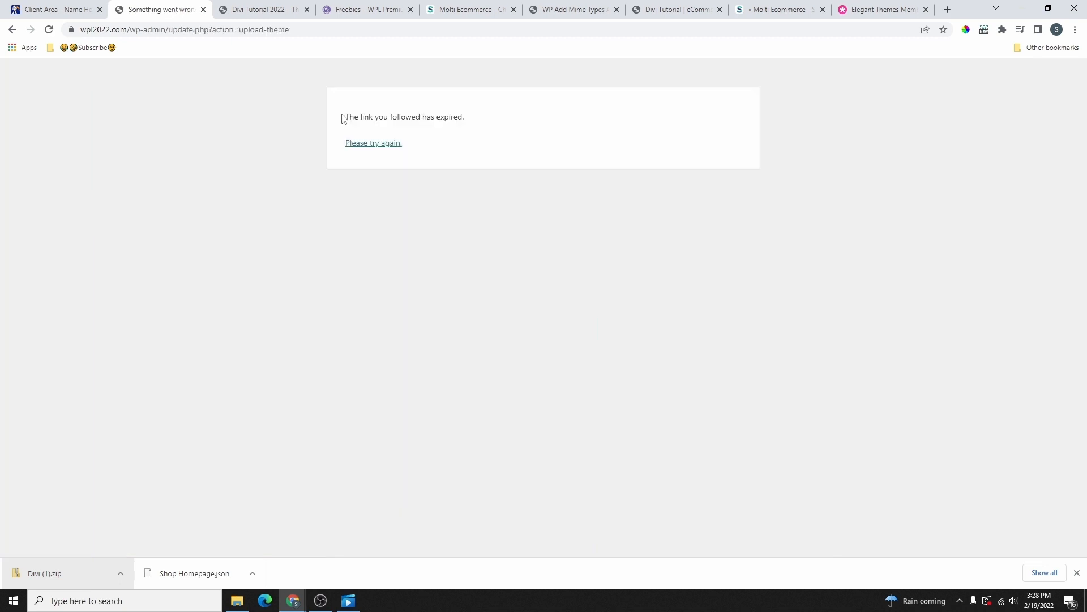
drag(343, 120, 481, 129)
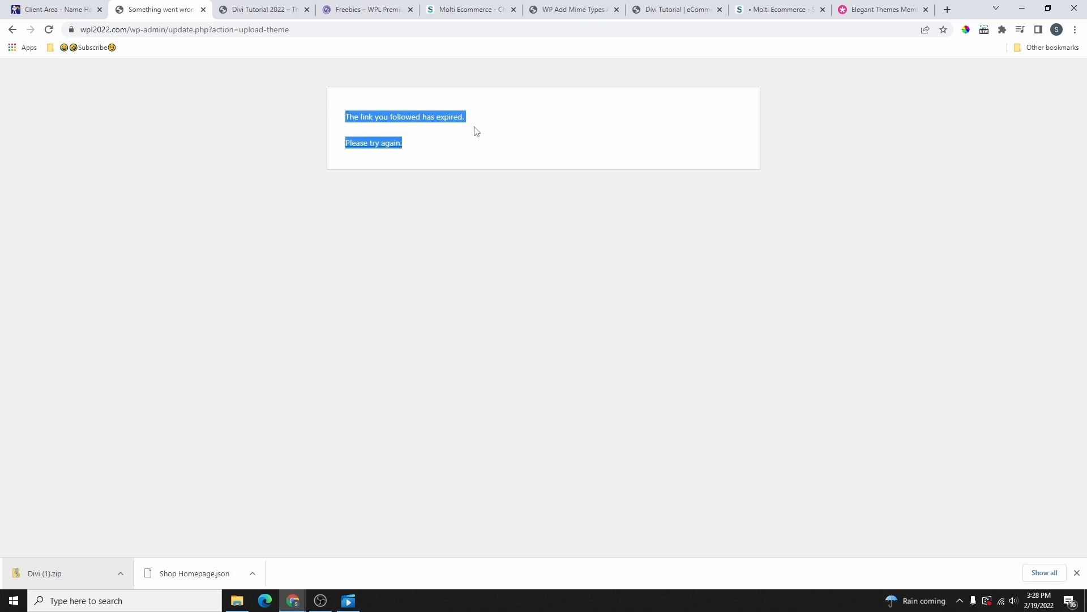
click(530, 135)
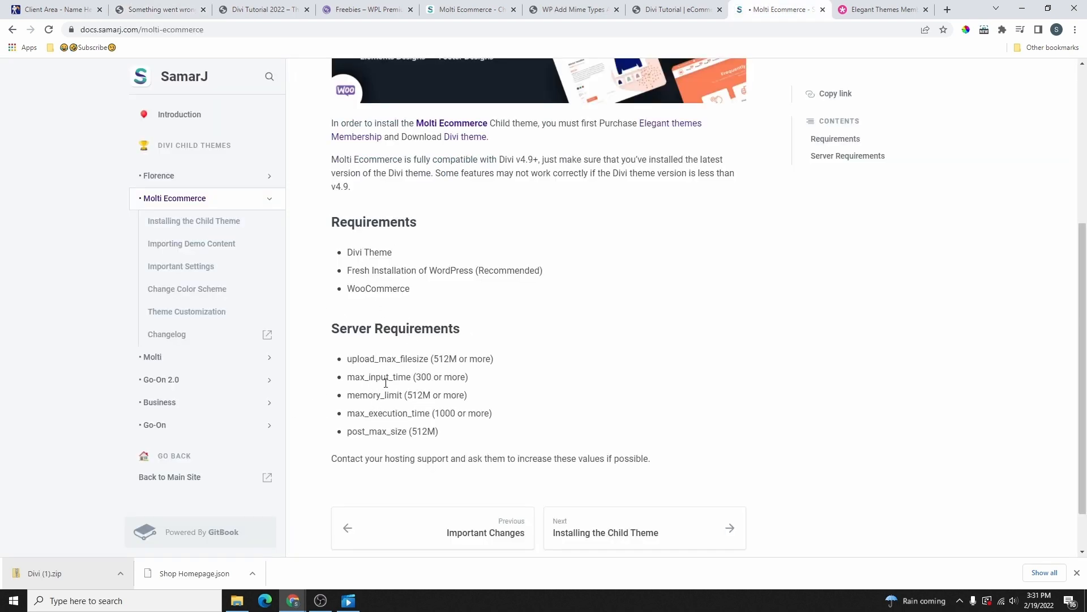
Step: Note the Molti Ecommerce server requirements, such as 512M upload_max_filesize and memory_limit, then return to the error tab
scroll(386, 383, down, 1)
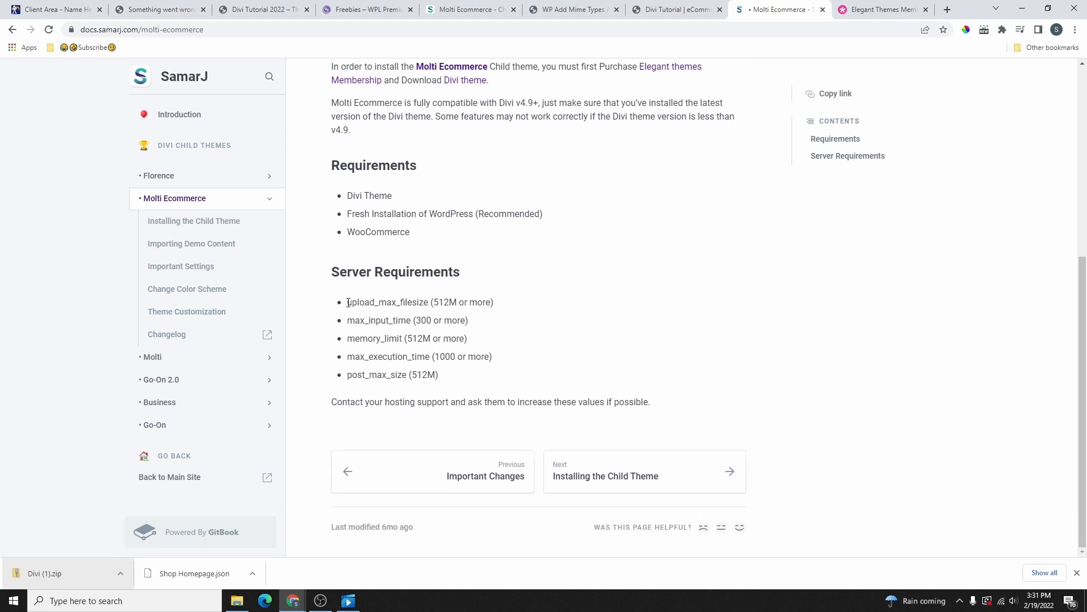
drag(348, 302, 495, 372)
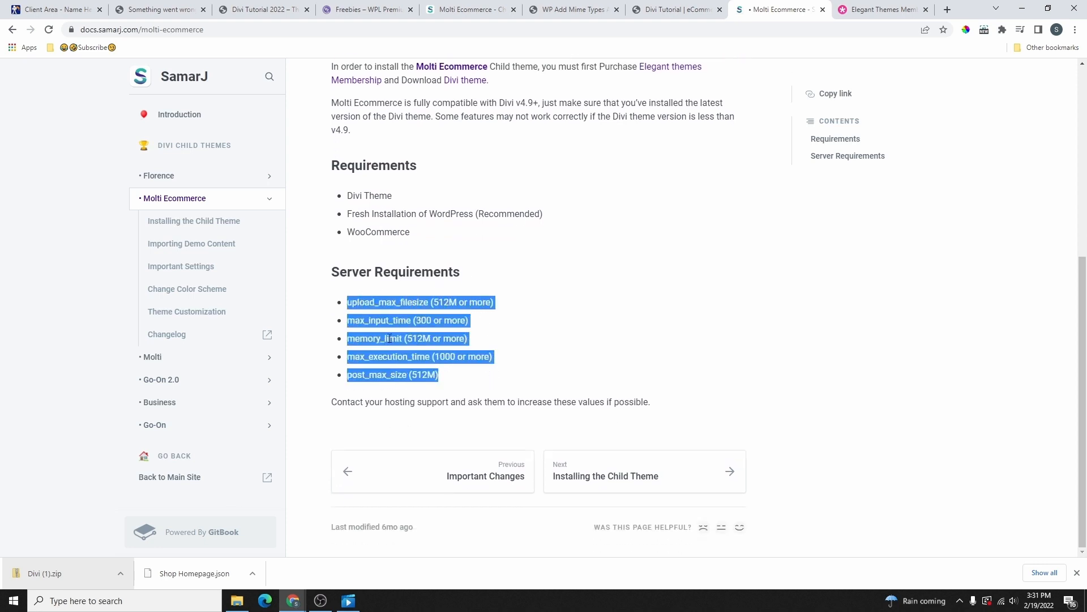
key(ctrl+2)
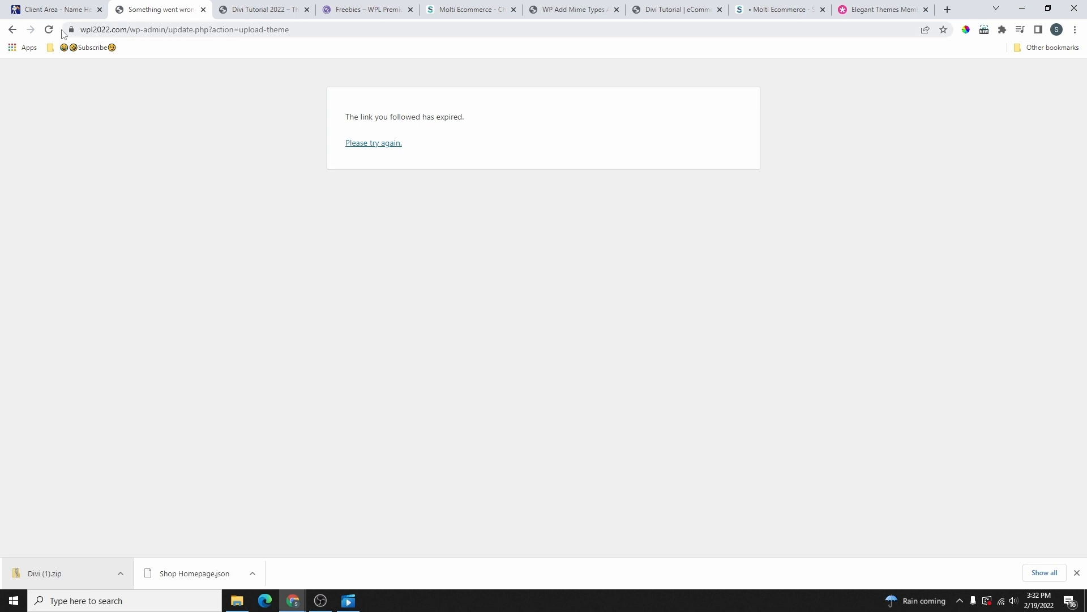
Step: Log in to NameHero cPanel and open the Select PHP Version options list
click(59, 9)
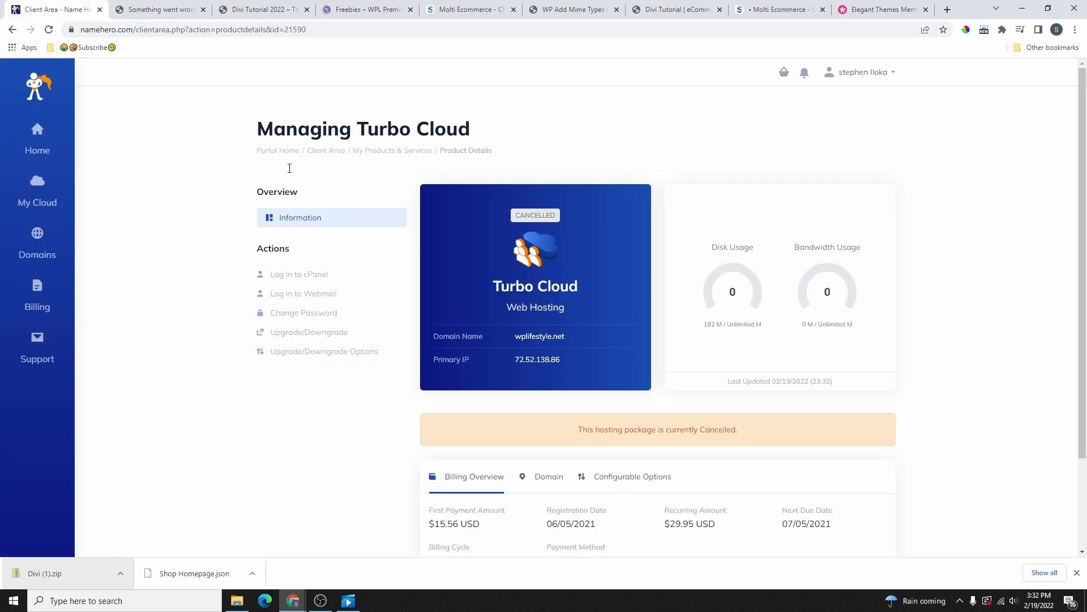
click(37, 196)
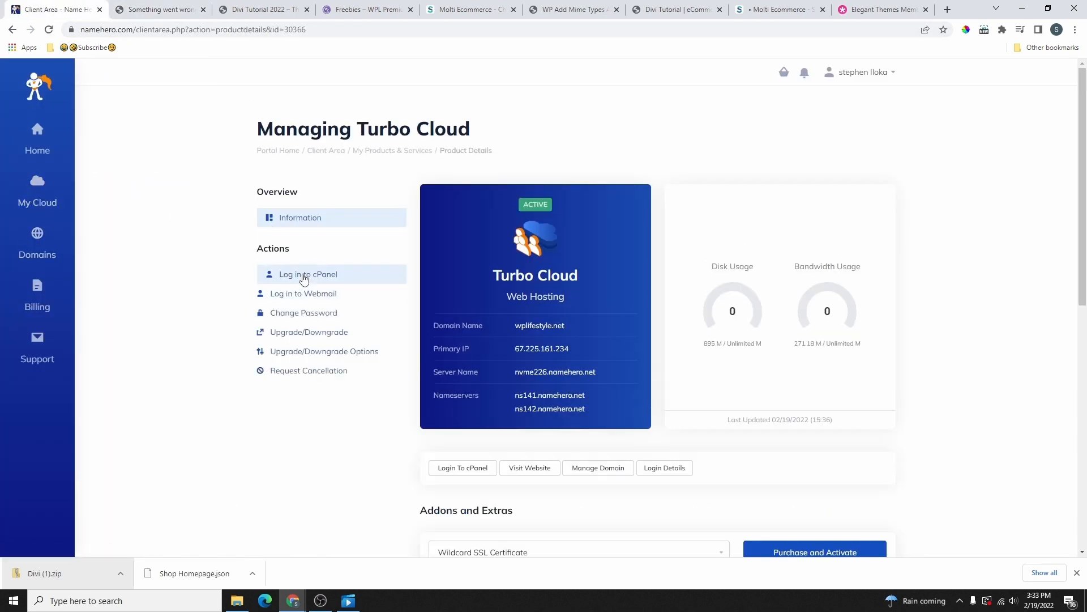
click(314, 277)
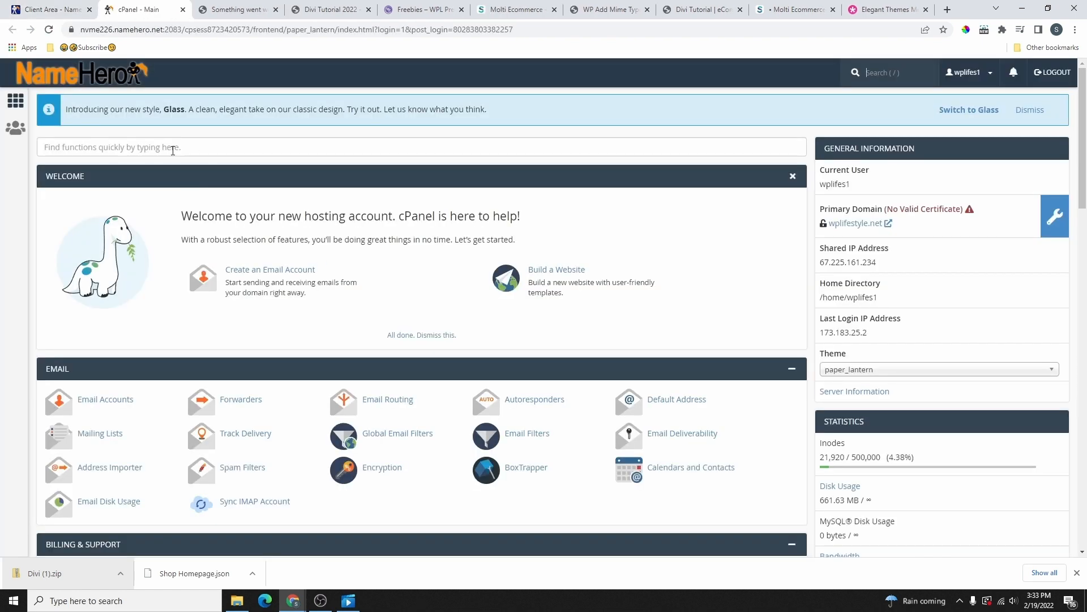
click(174, 150)
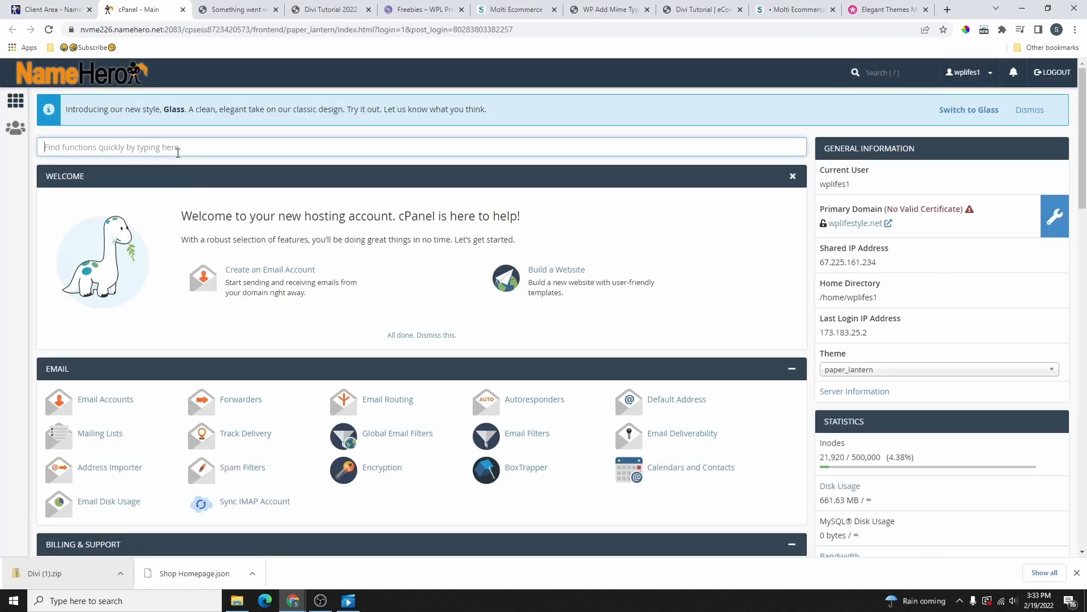
text(php)
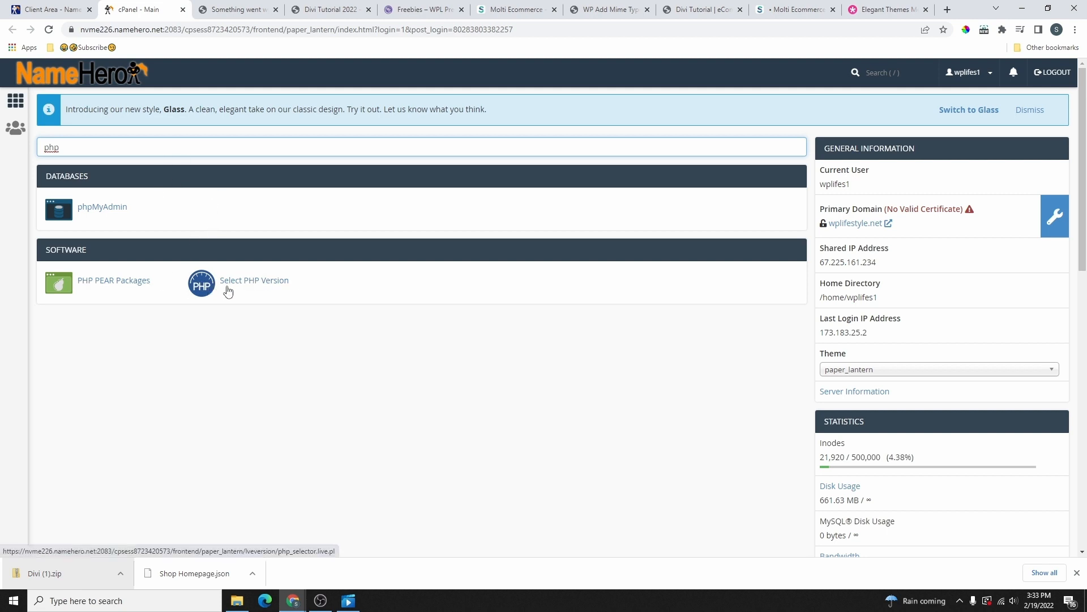
click(269, 284)
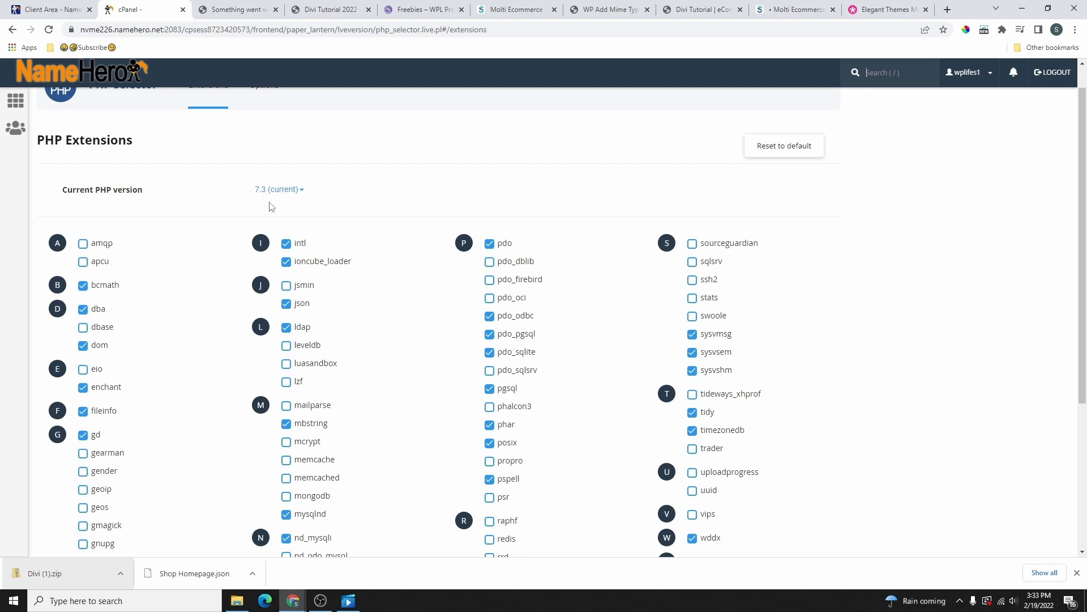
scroll(282, 210, up, 1)
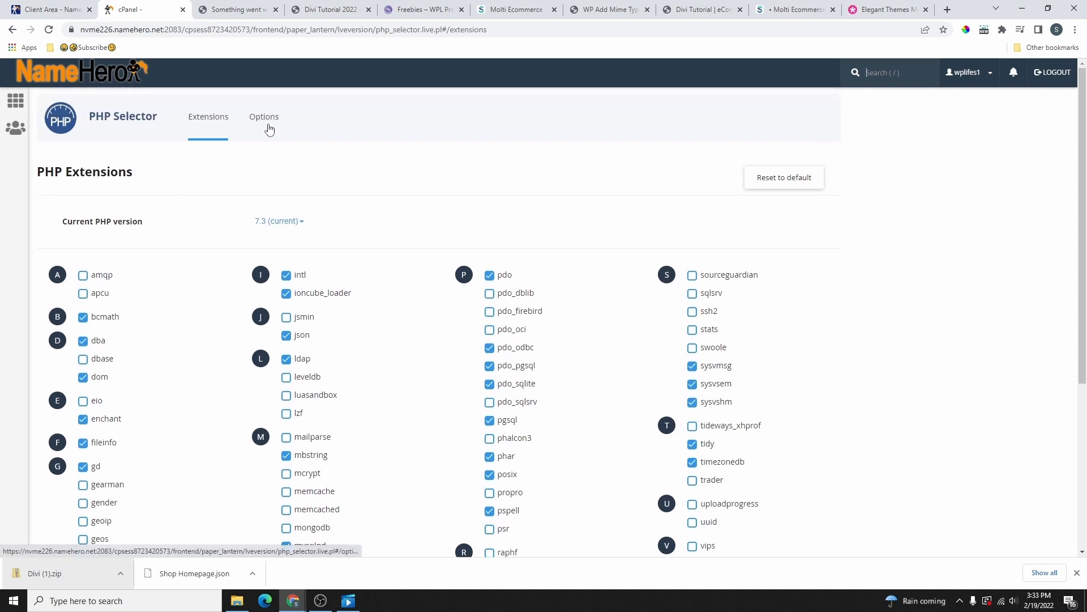
click(269, 130)
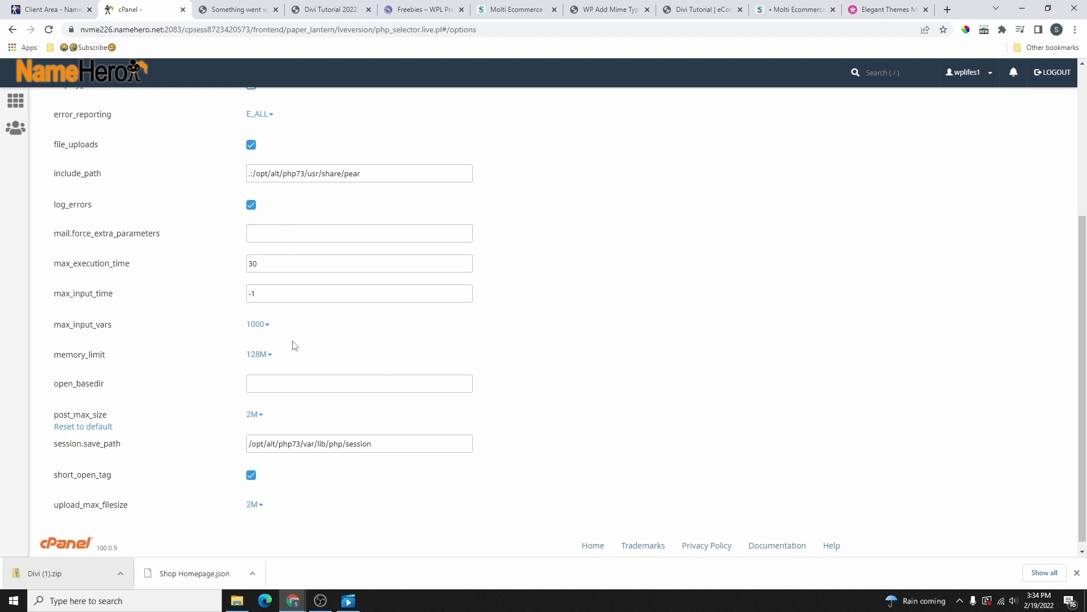
Step: Set memory_limit, post_max_size and upload_max_filesize to 512M
mouse_move(83, 358)
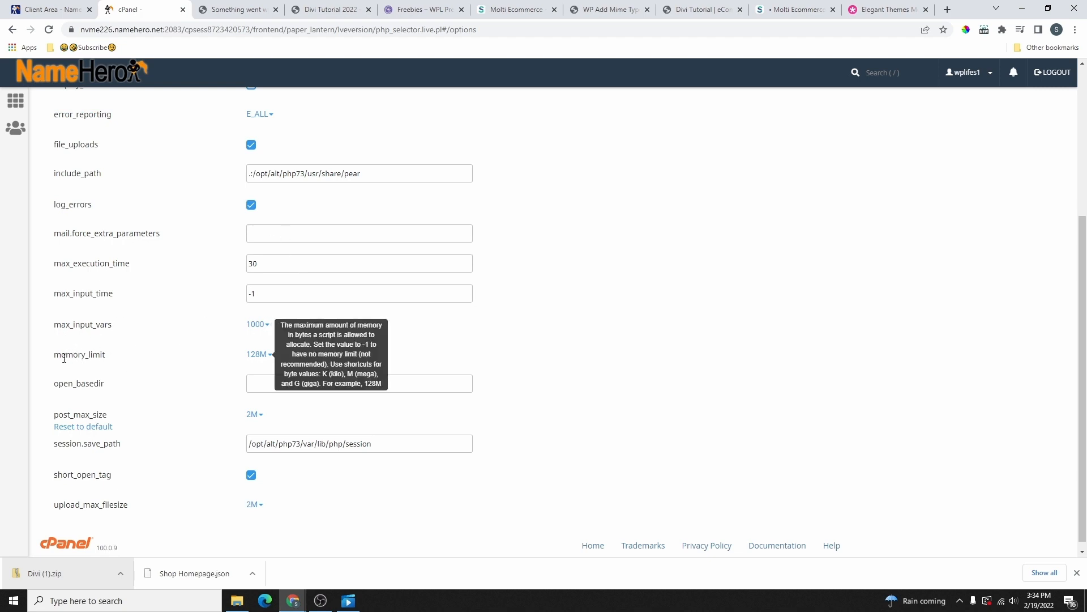
click(256, 354)
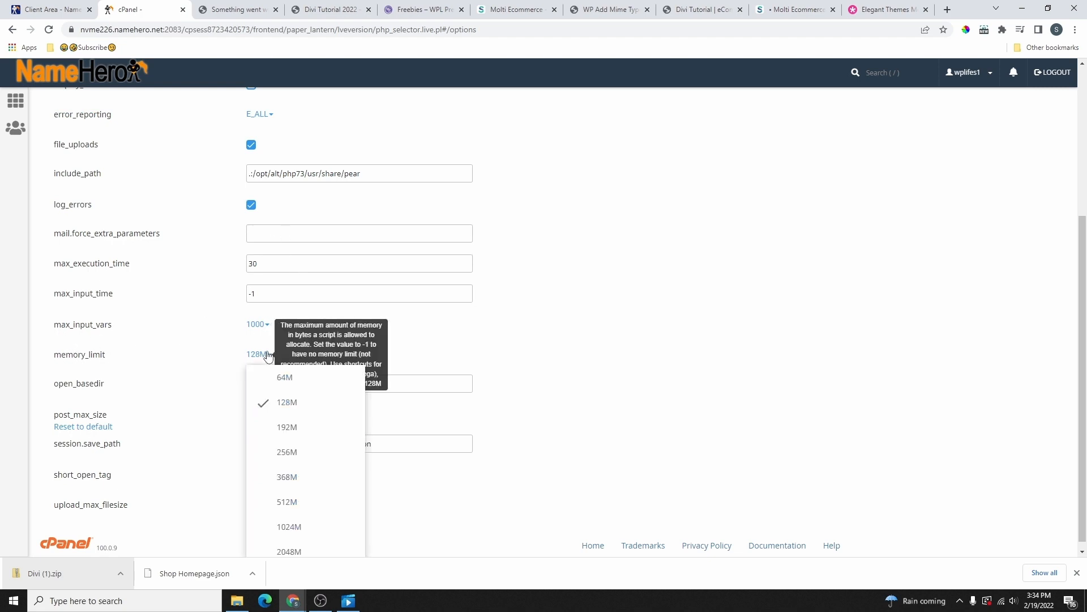
click(308, 496)
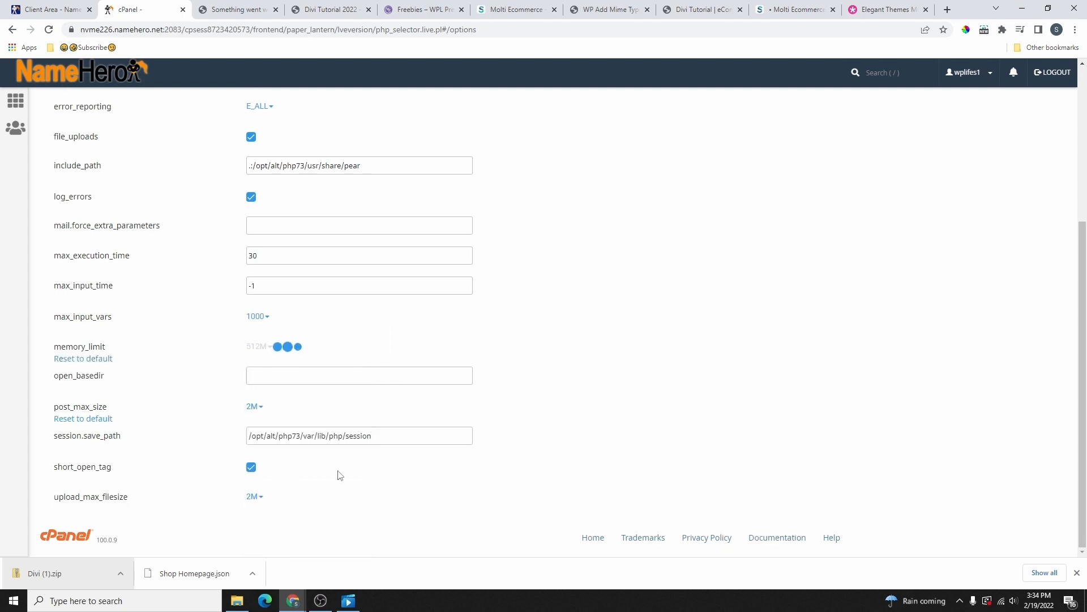
click(260, 412)
scroll(304, 517, down, 2)
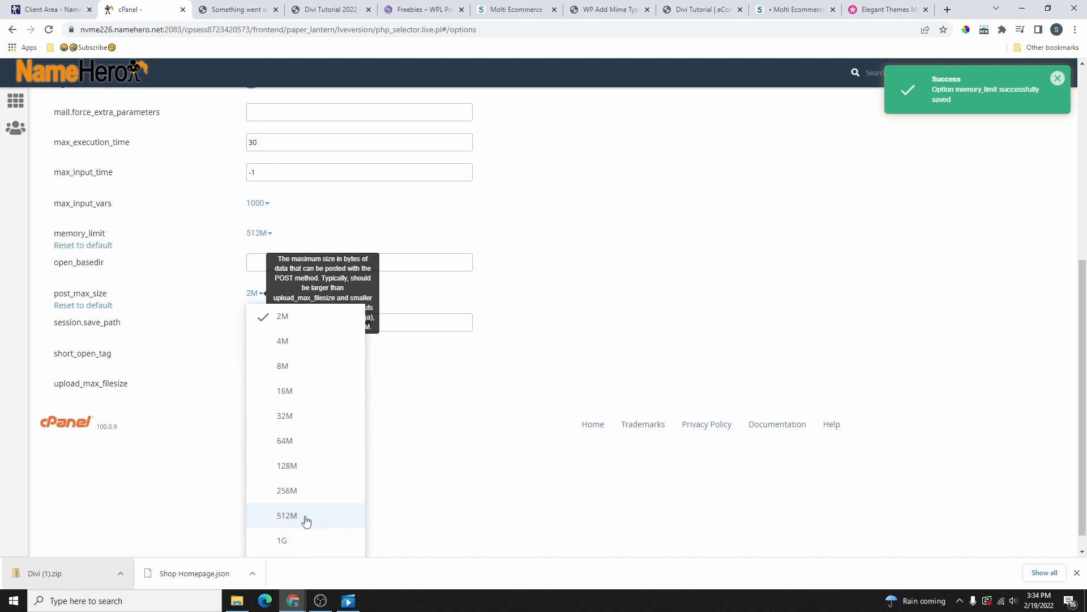
click(311, 509)
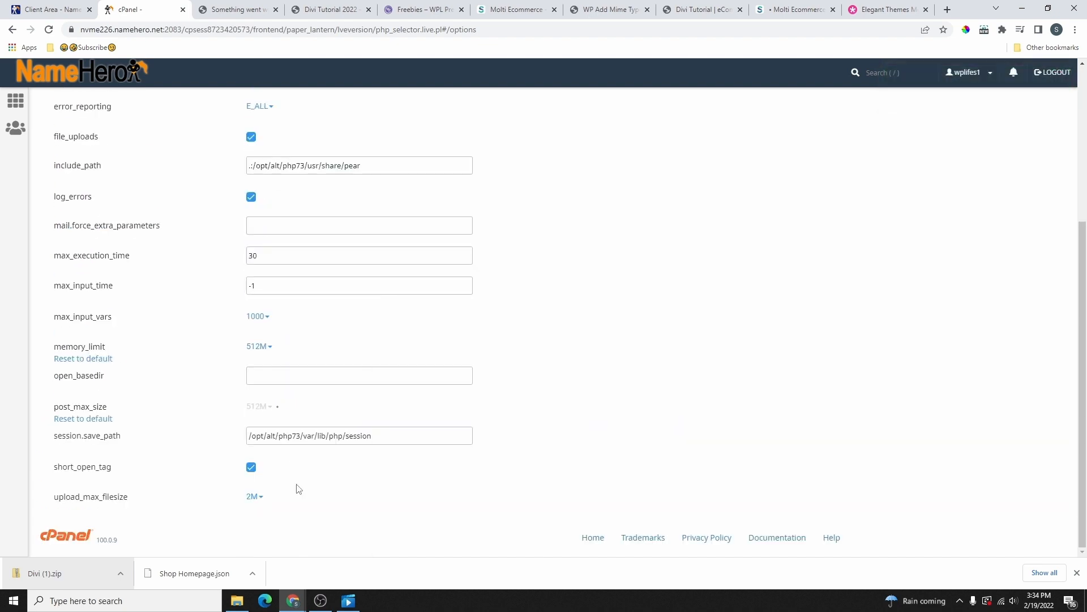
click(256, 497)
scroll(258, 498, down, 4)
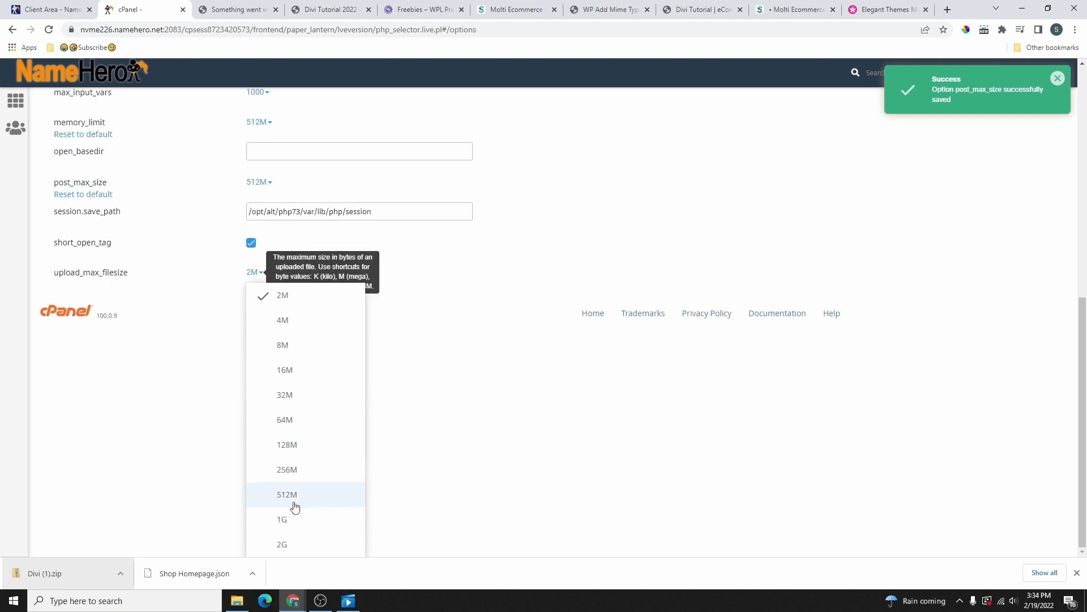
click(292, 501)
scroll(243, 350, up, 1)
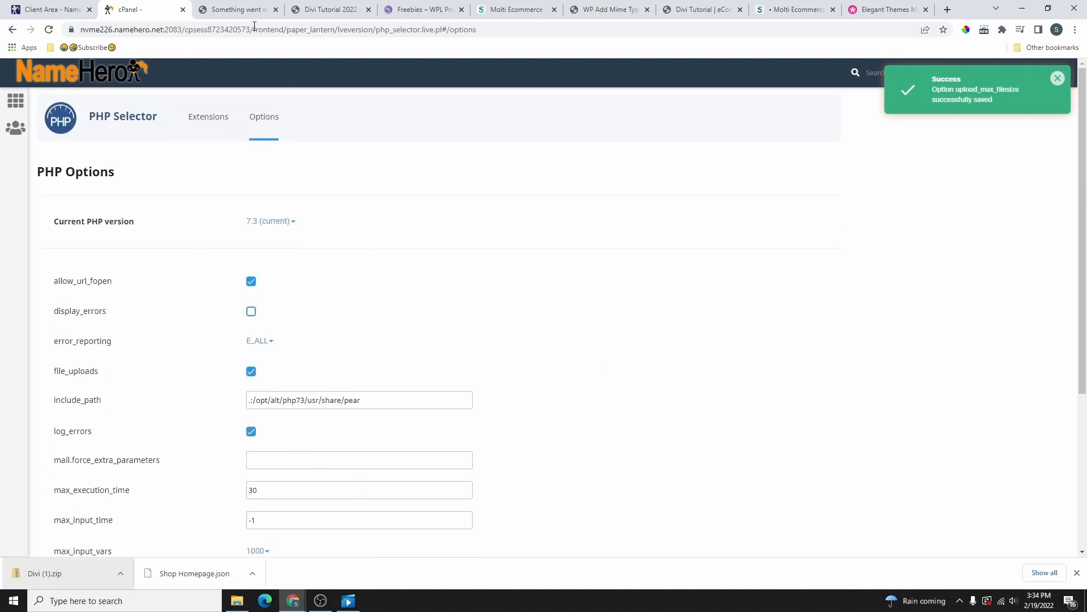
click(243, 9)
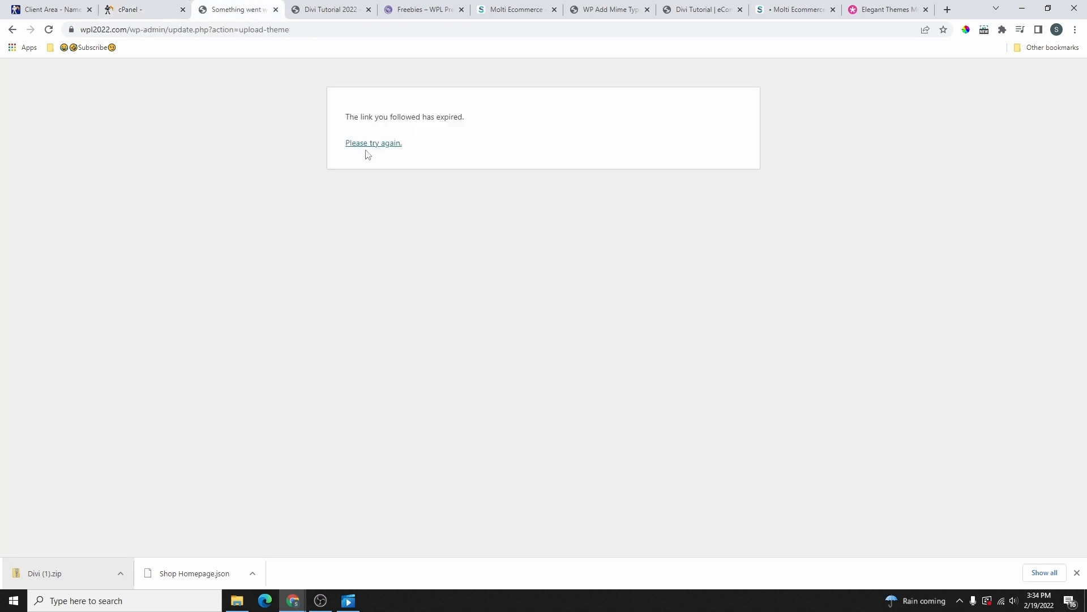
Step: Reload the upload page, then upload, install and activate the Divi theme from Divi (1).zip
click(384, 146)
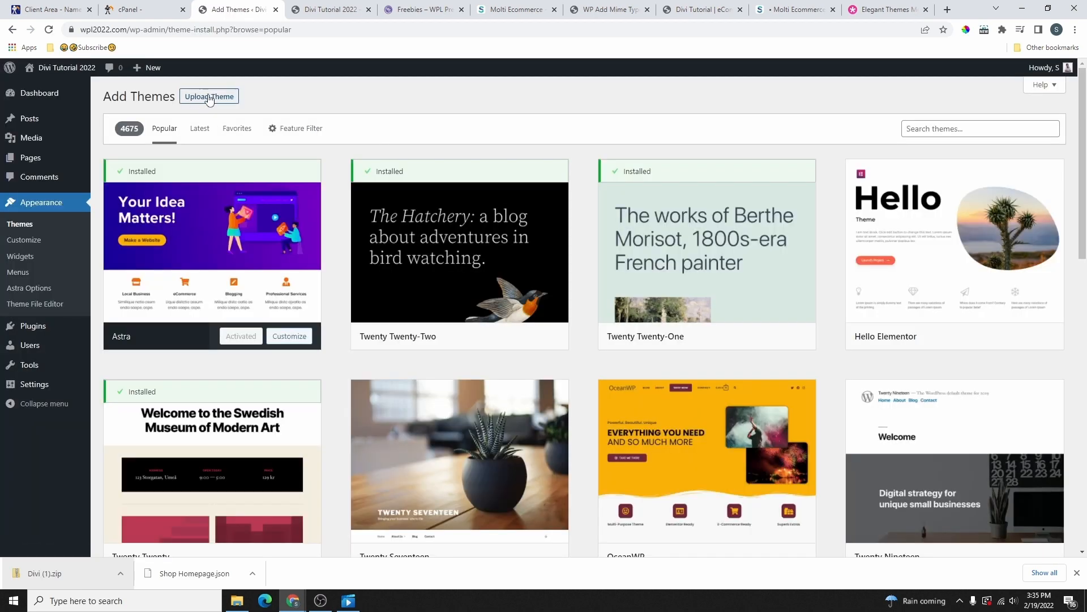
click(204, 101)
drag(45, 573, 508, 201)
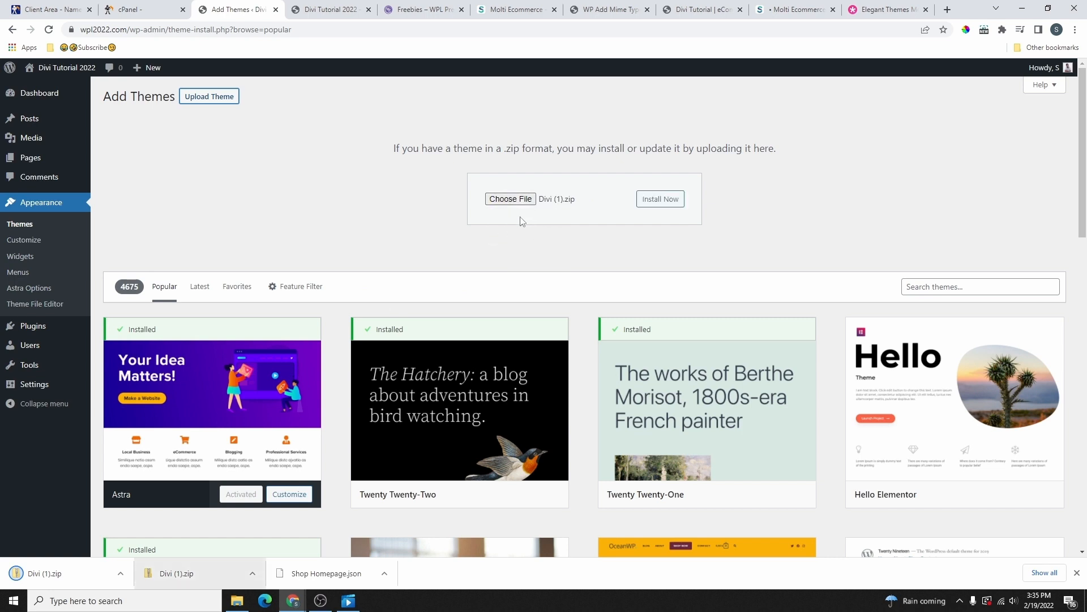
click(657, 199)
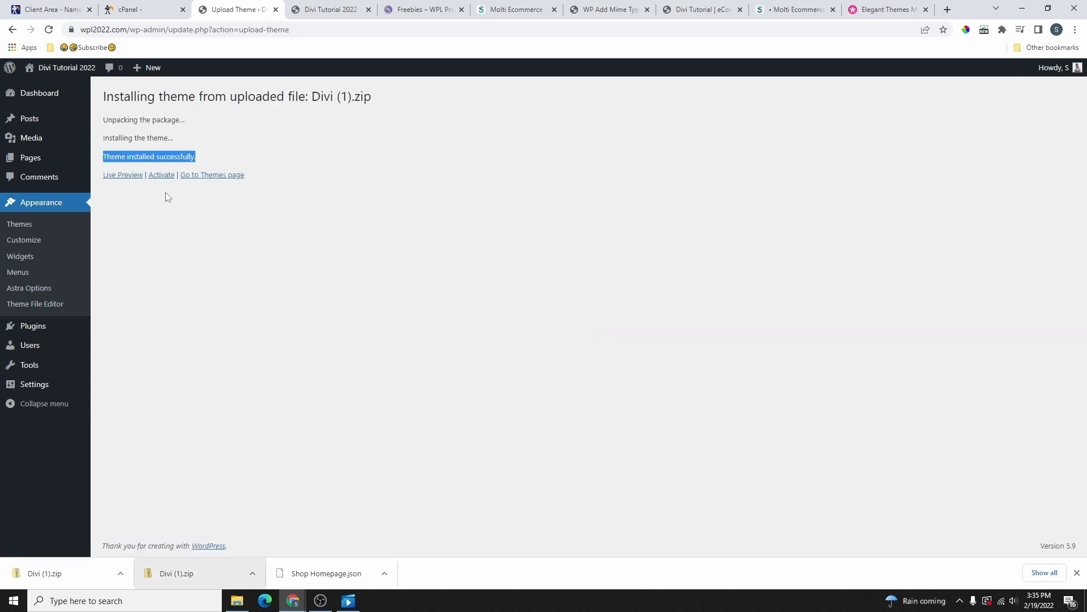
click(161, 175)
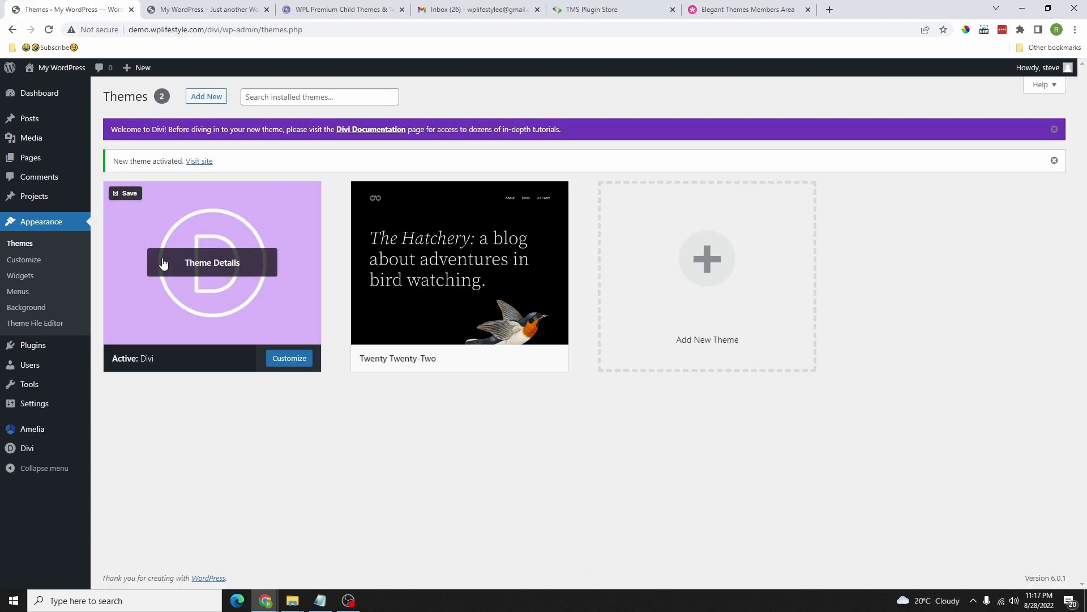
click(180, 9)
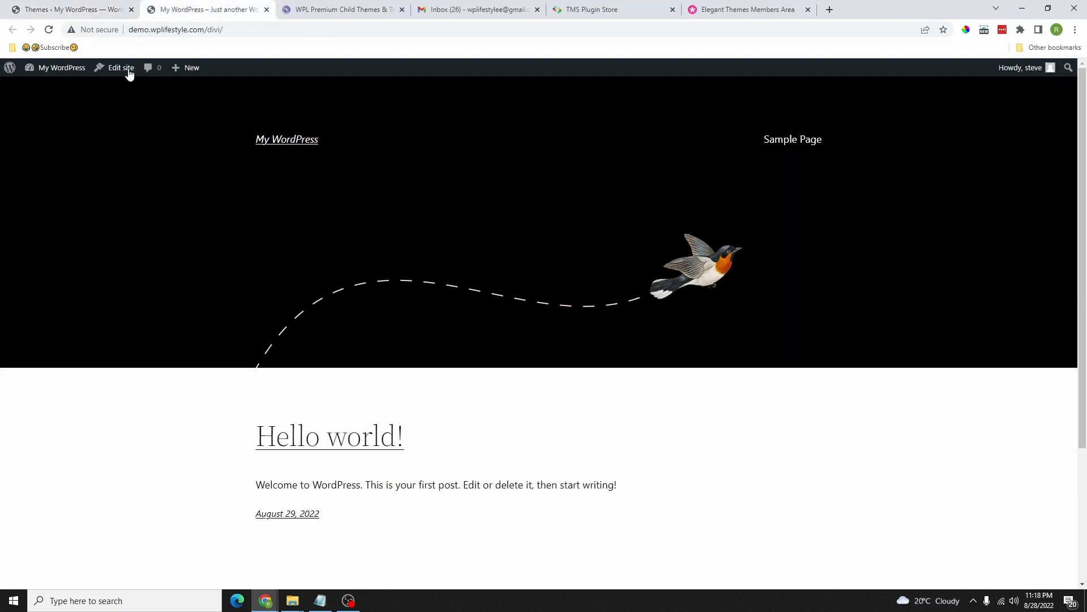
Step: Reload the live site to show the Divi theme and browse the Sample Page
click(49, 30)
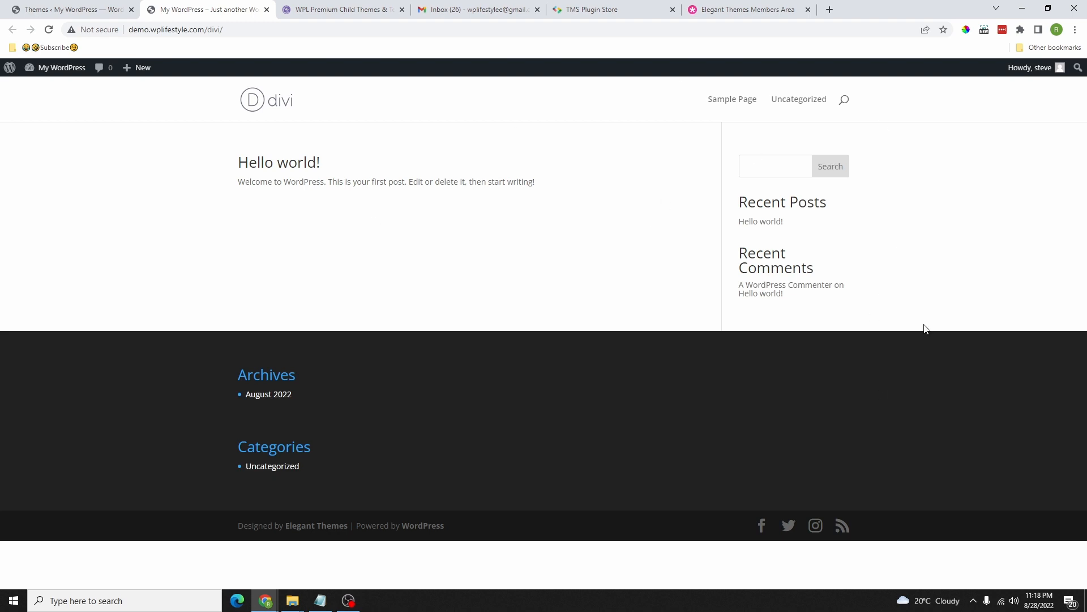
click(743, 106)
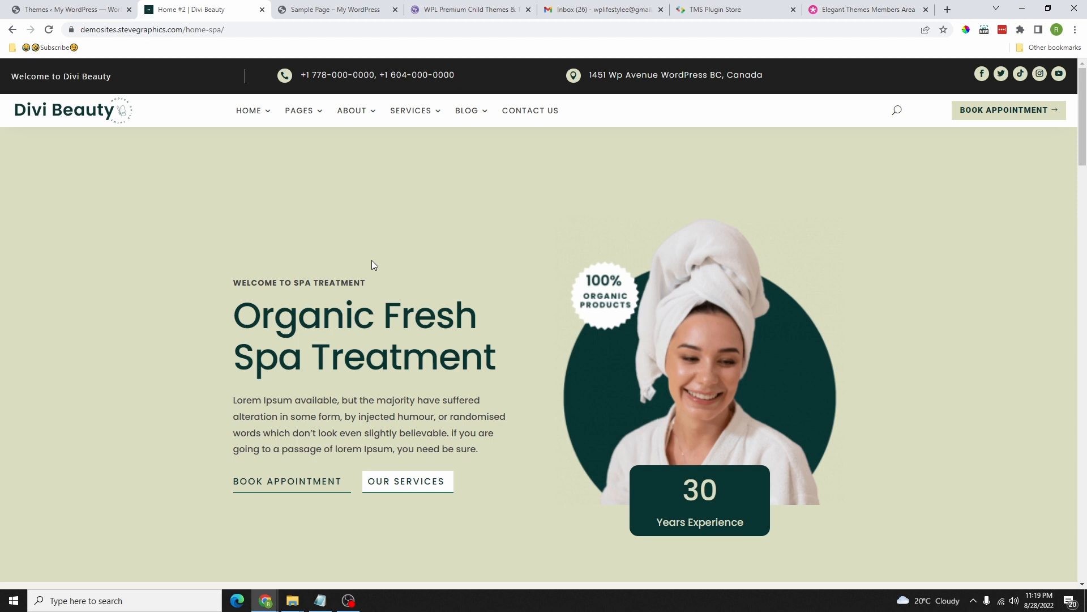
scroll(371, 260, down, 8)
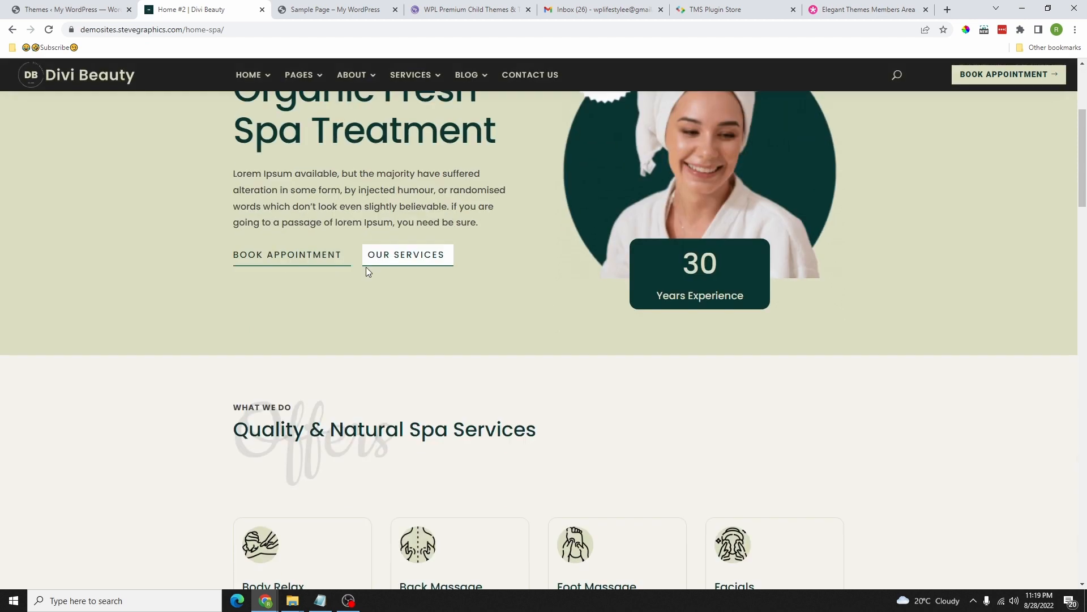
scroll(413, 249, down, 5)
scroll(447, 263, up, 15)
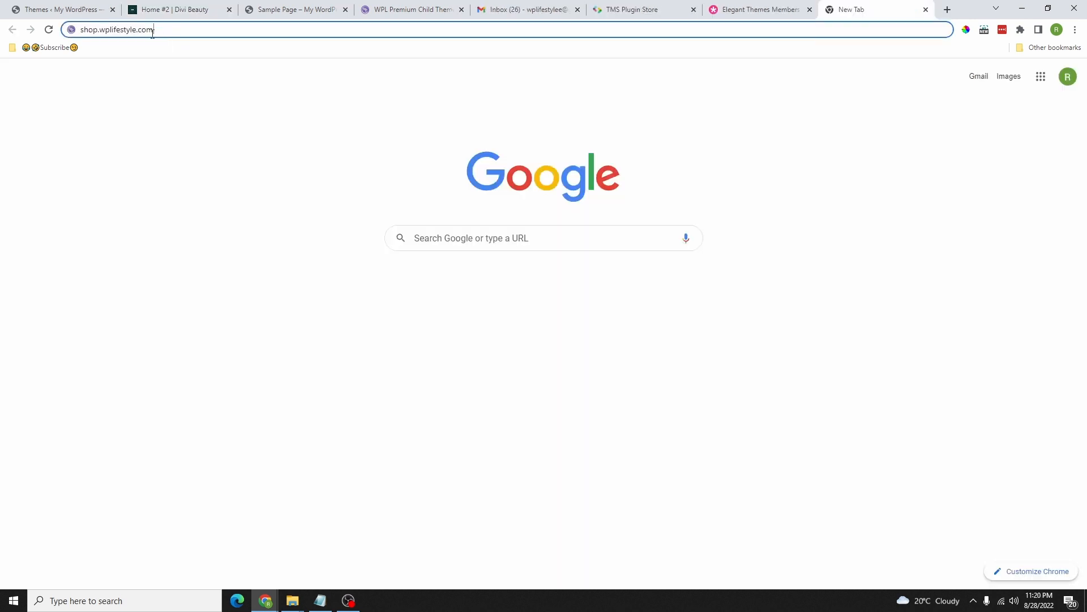
Step: Load shop.wplifestyle.com, scroll to Featured Themes, and go back to the Divi Beauty demo
drag(152, 33, 82, 34)
click(193, 32)
key(Return)
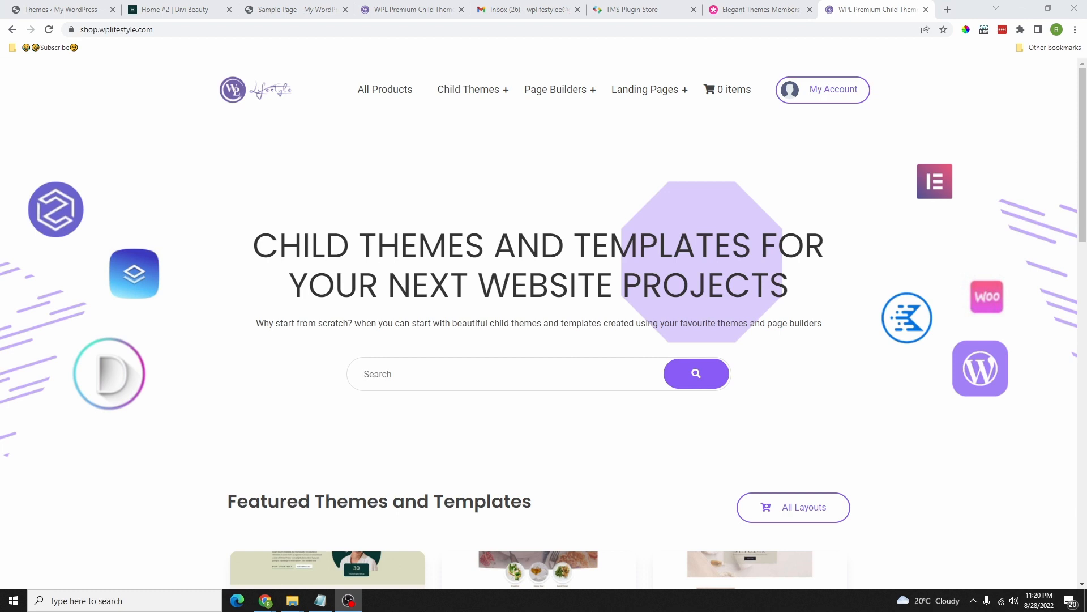
scroll(334, 357, down, 5)
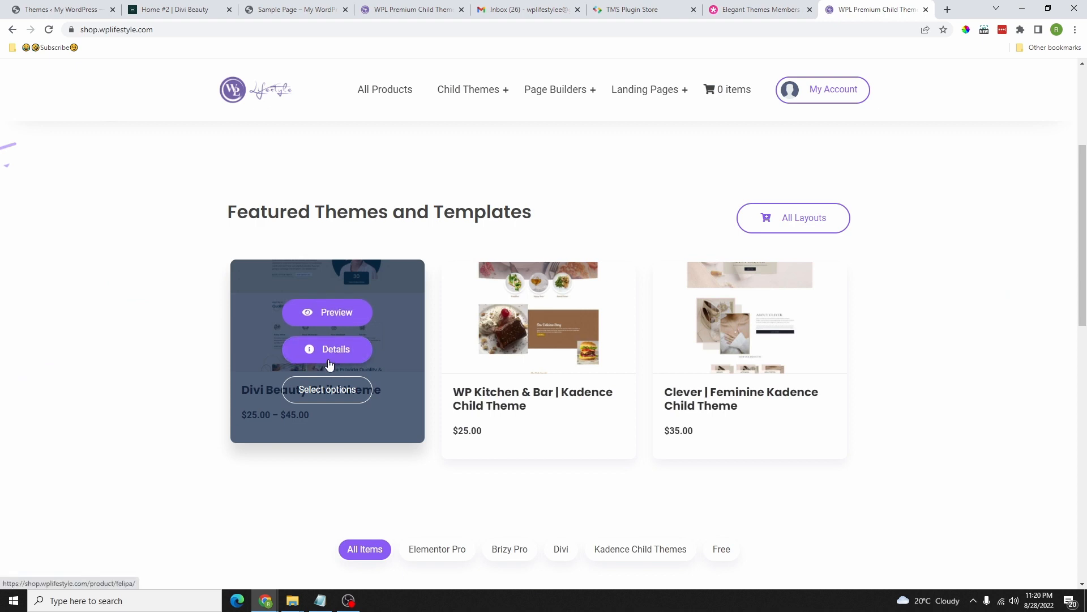
click(163, 6)
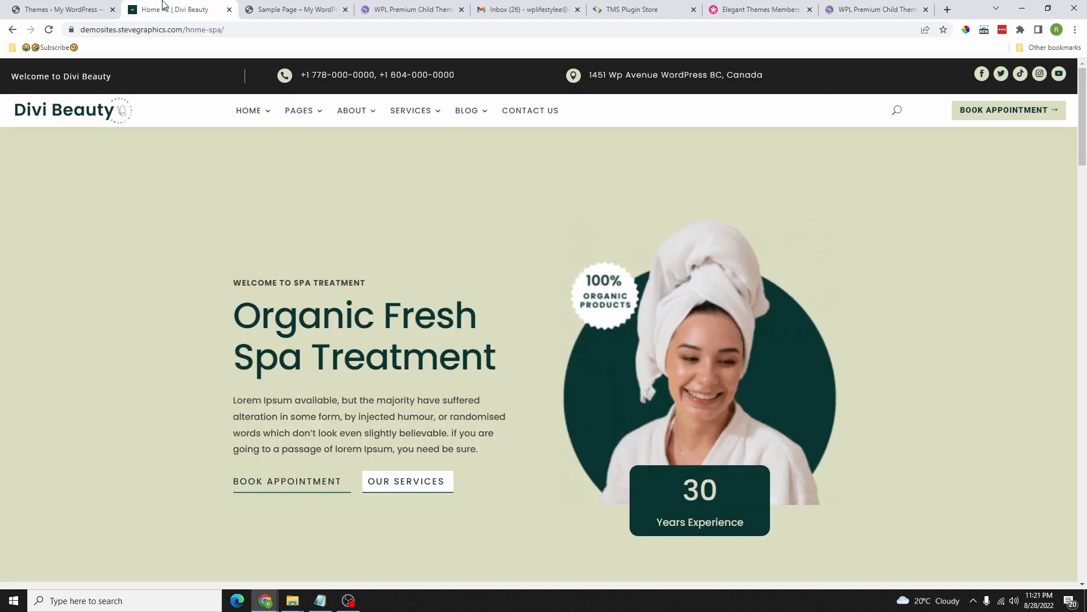
Step: Browse to the Divi Beauty product in the shop and select the Extended License option
click(392, 11)
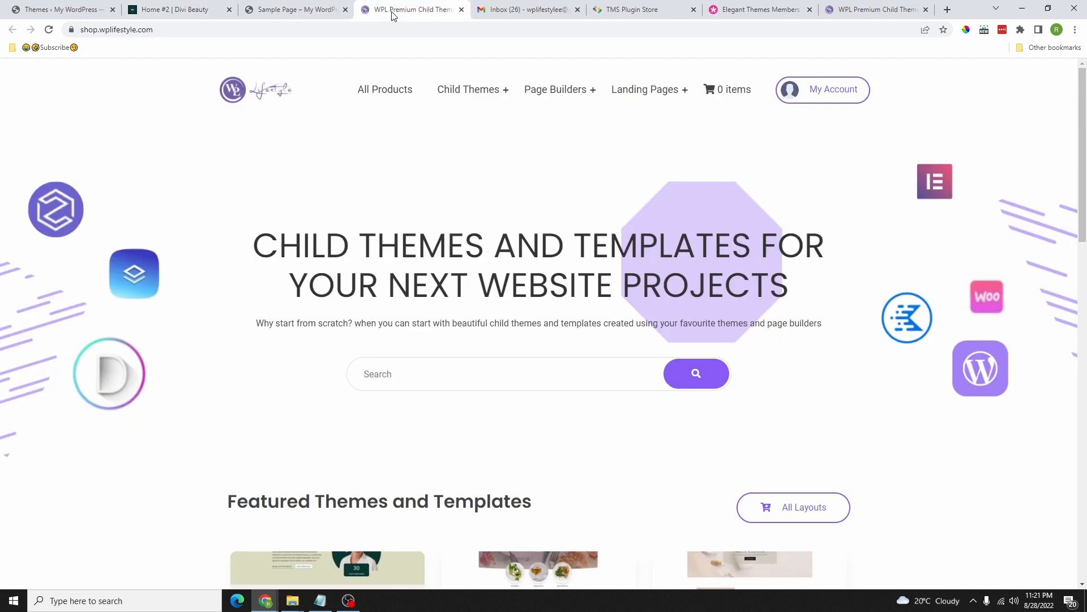
scroll(434, 222, down, 5)
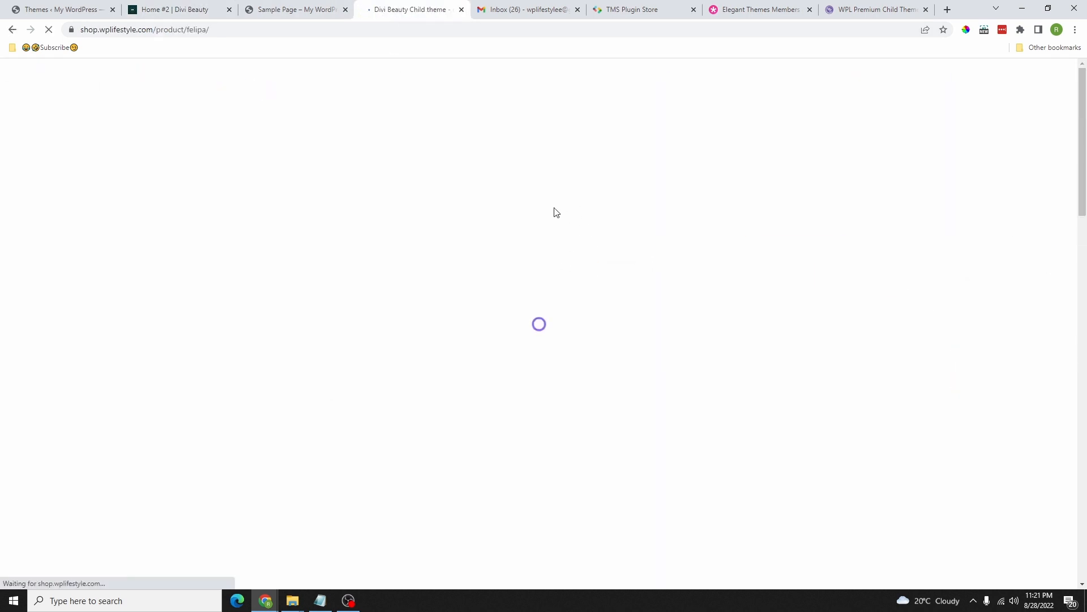
scroll(509, 285, down, 10)
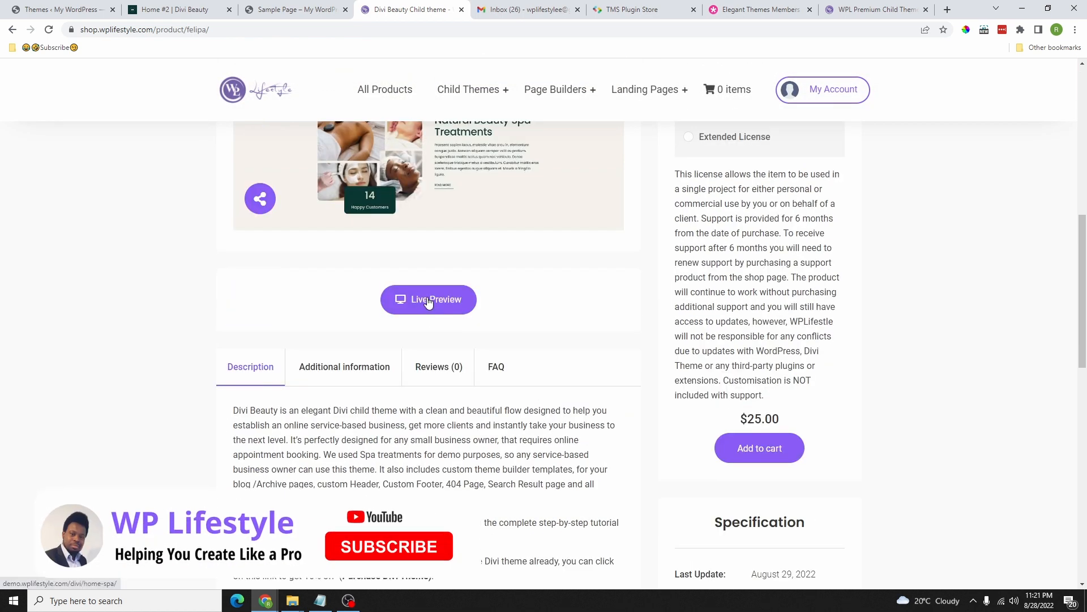
scroll(419, 317, up, 4)
scroll(793, 295, up, 6)
scroll(699, 267, down, 4)
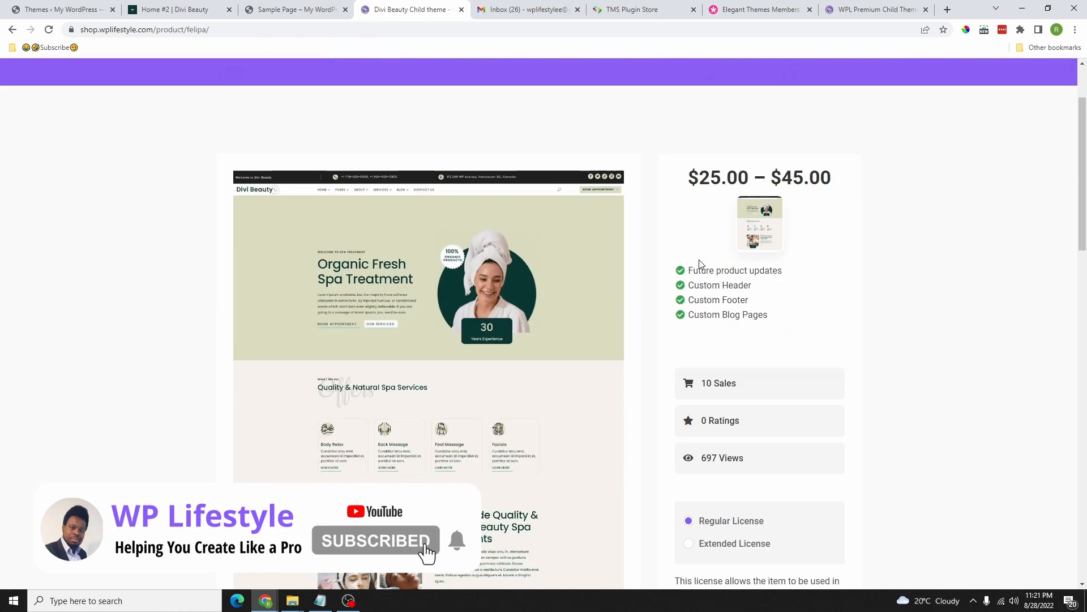
scroll(775, 272, down, 3)
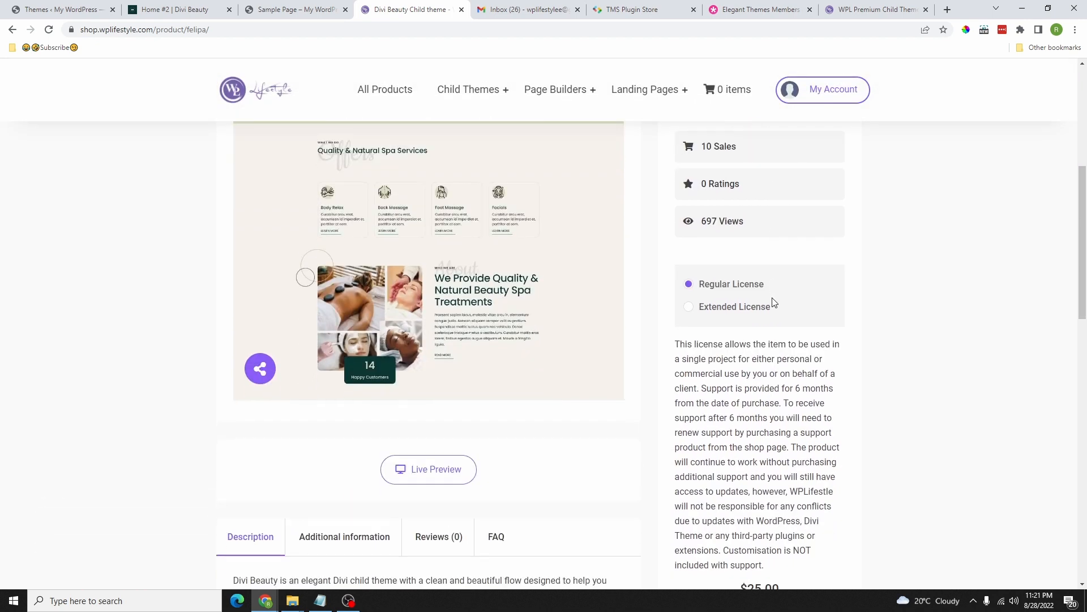
click(691, 307)
Step: Switch back to the Regular License and add the Divi Beauty Child theme ($25.00) to the cart
scroll(731, 308, up, 4)
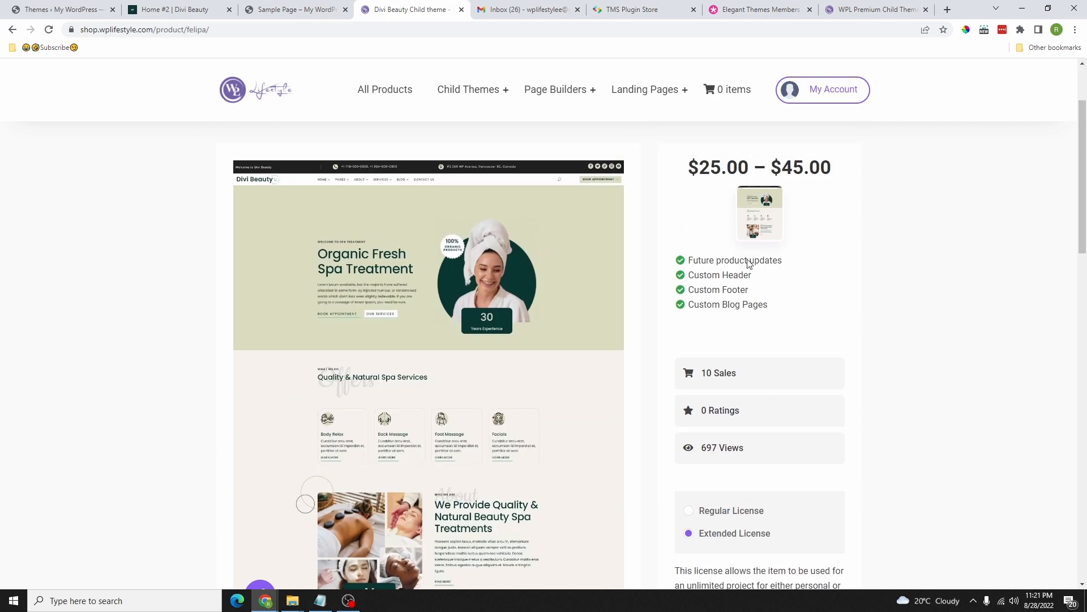
scroll(743, 260, down, 3)
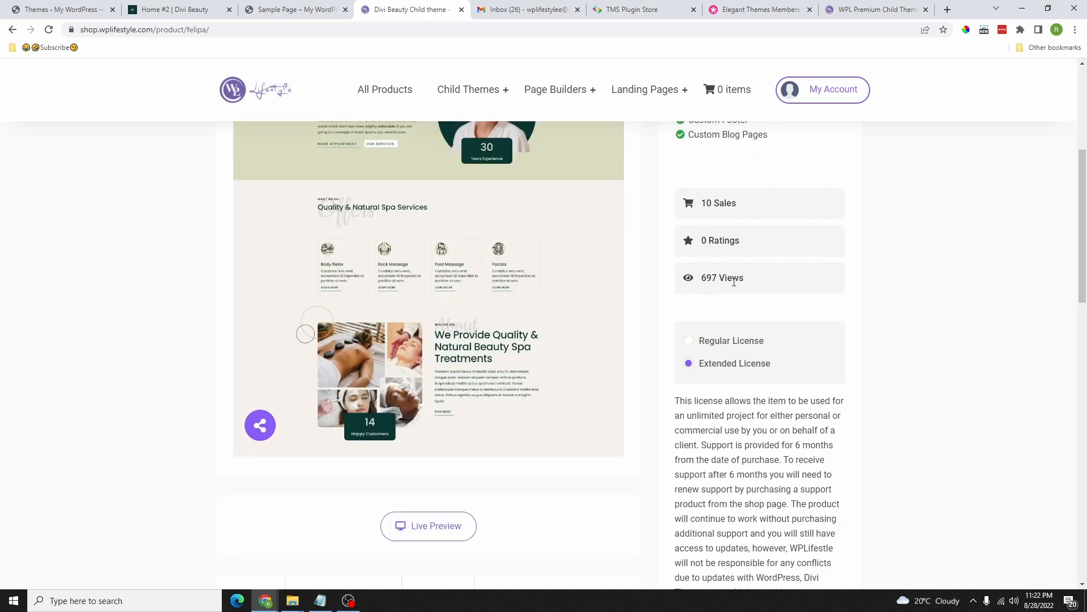
scroll(718, 265, down, 3)
scroll(730, 317, up, 3)
click(738, 334)
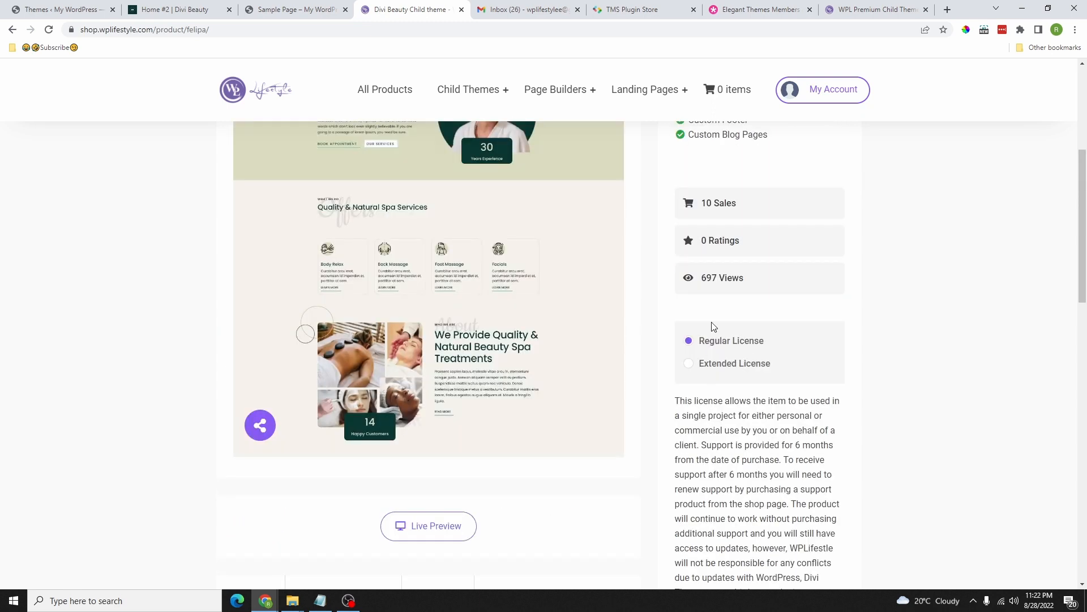
scroll(741, 352, down, 6)
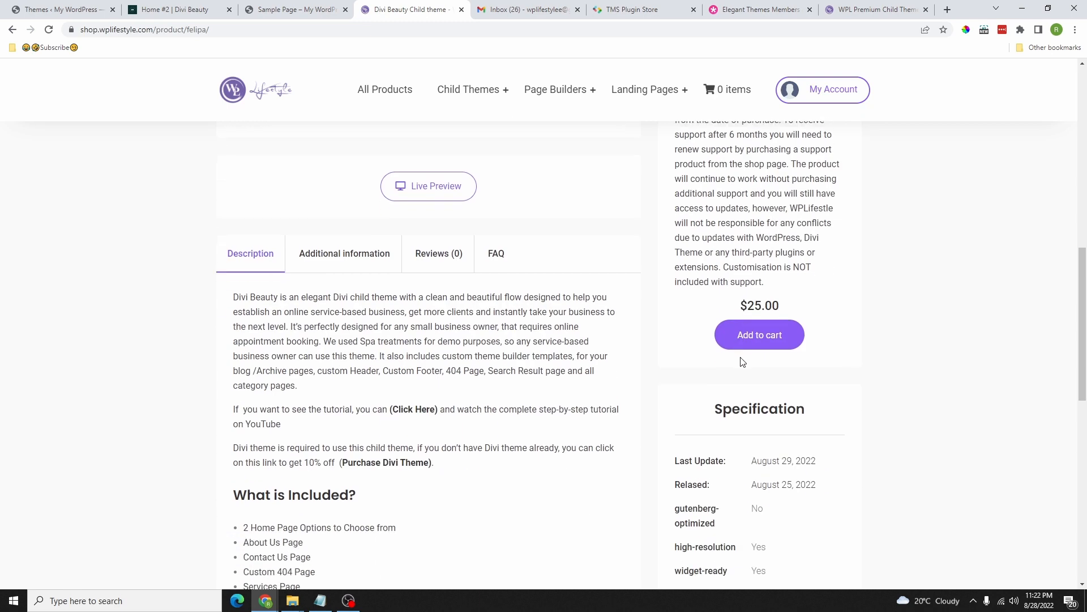
click(760, 335)
mouse_move(714, 101)
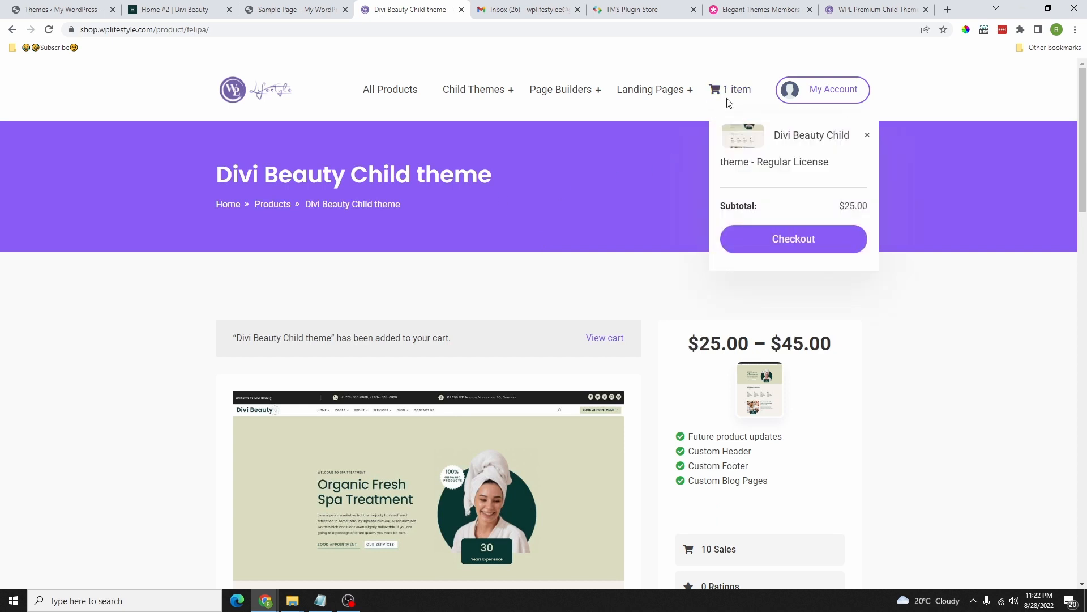
Step: Go to checkout and apply the coupon code WPL25
click(799, 243)
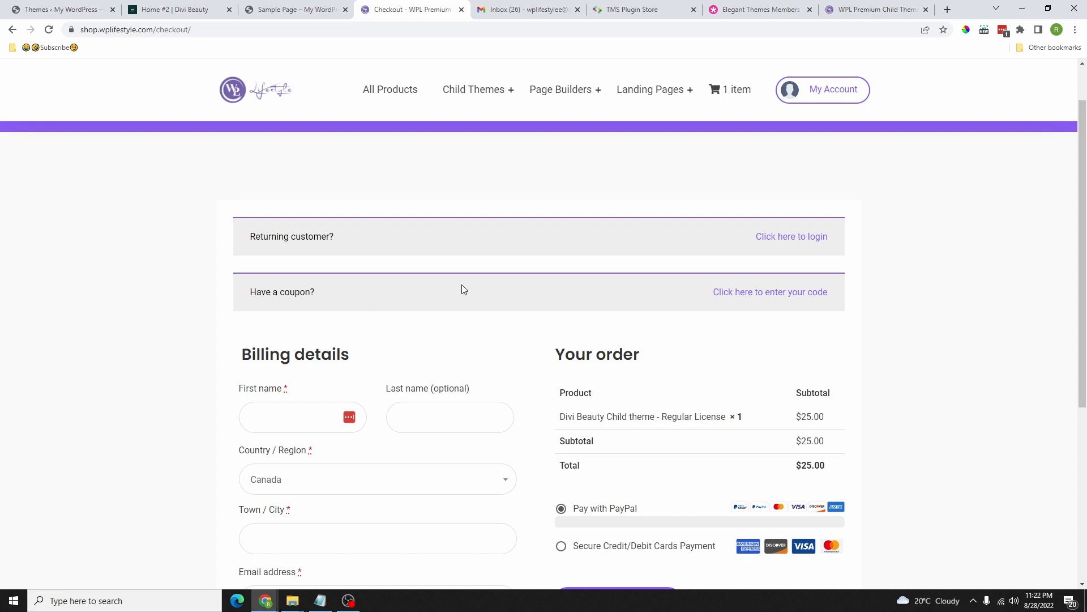
click(778, 300)
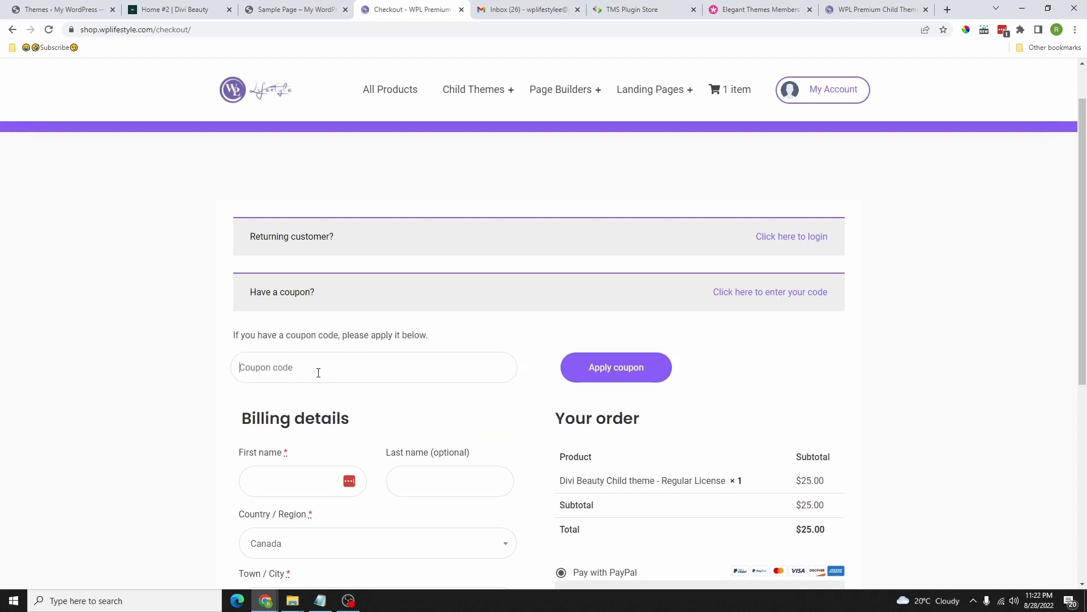
scroll(319, 371, down, 1)
click(760, 235)
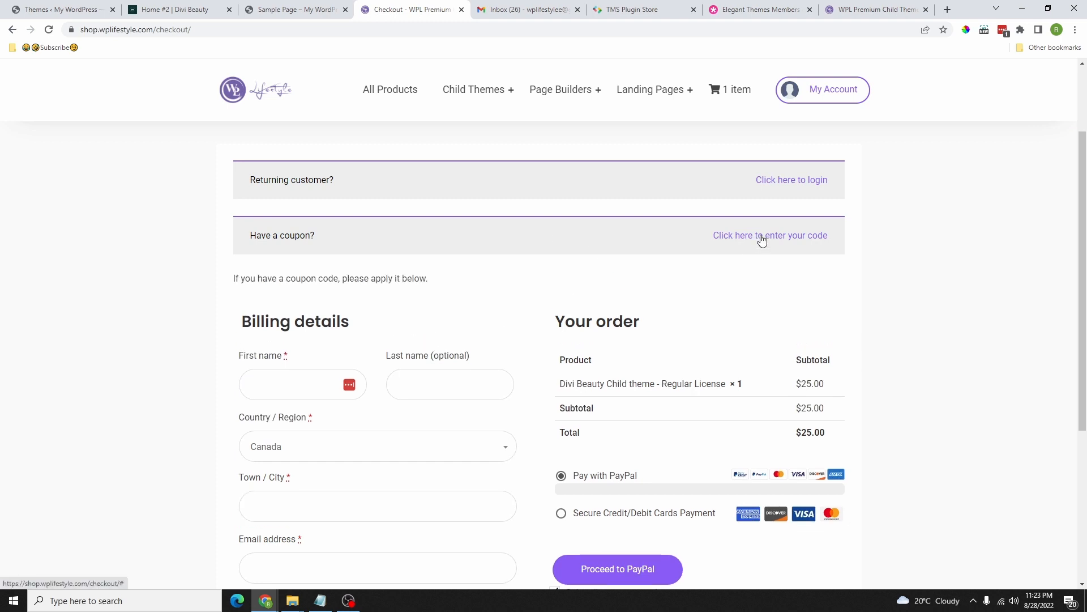
click(317, 308)
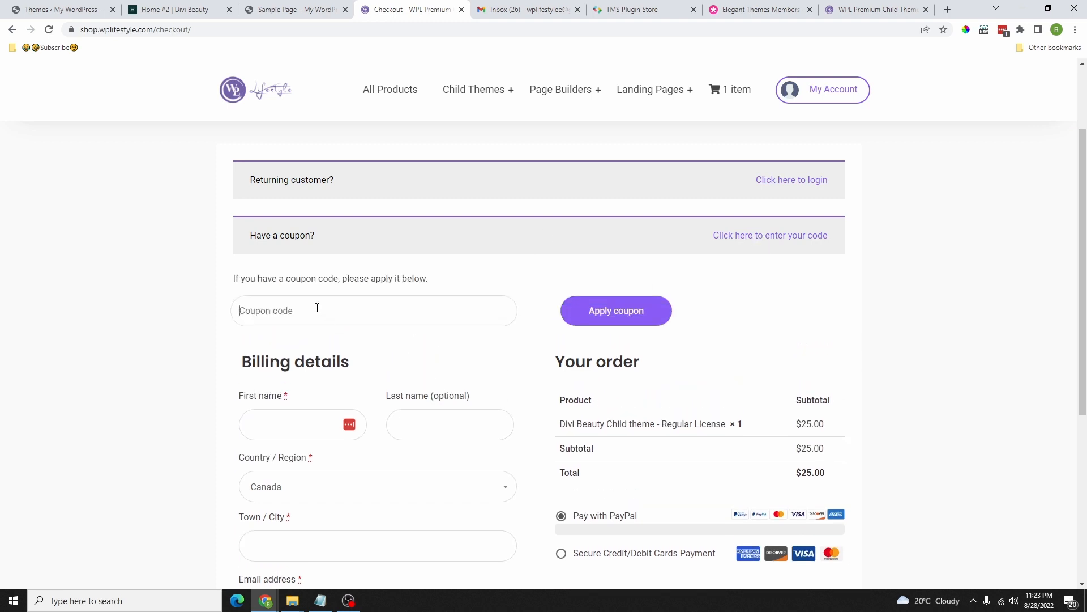
text(WPL25)
double_click(255, 317)
click(612, 321)
Step: Add a $15 coffee tip to the order
scroll(759, 291, down, 4)
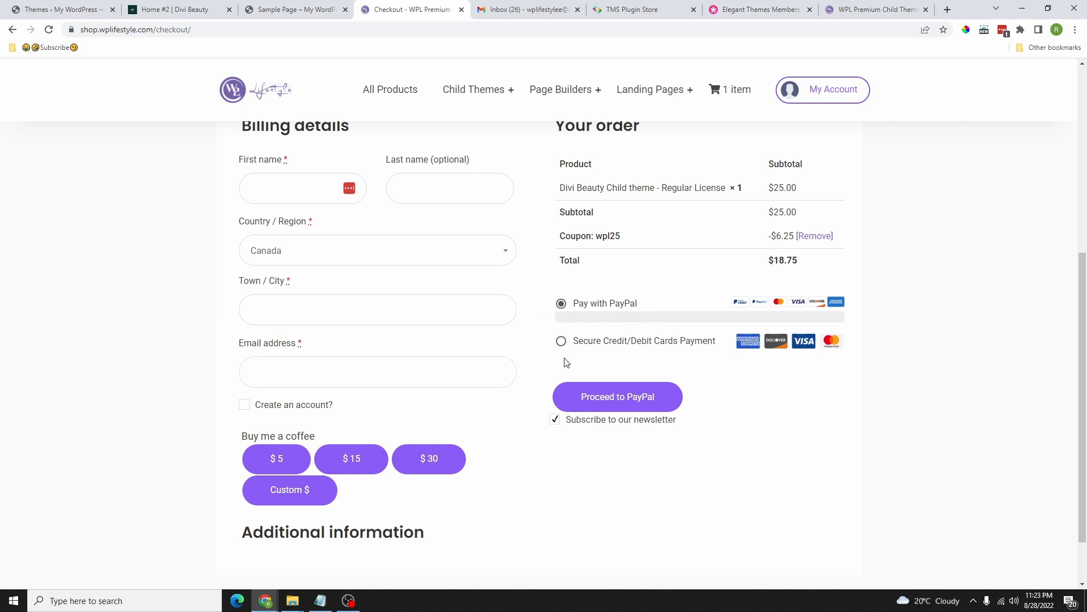
scroll(470, 368, down, 1)
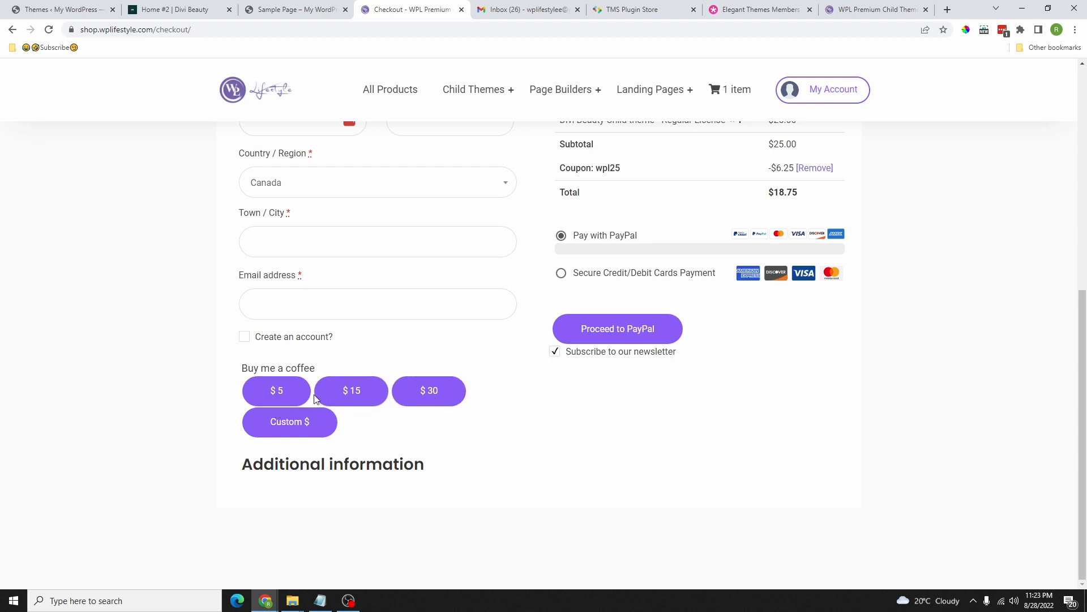
scroll(403, 357, up, 1)
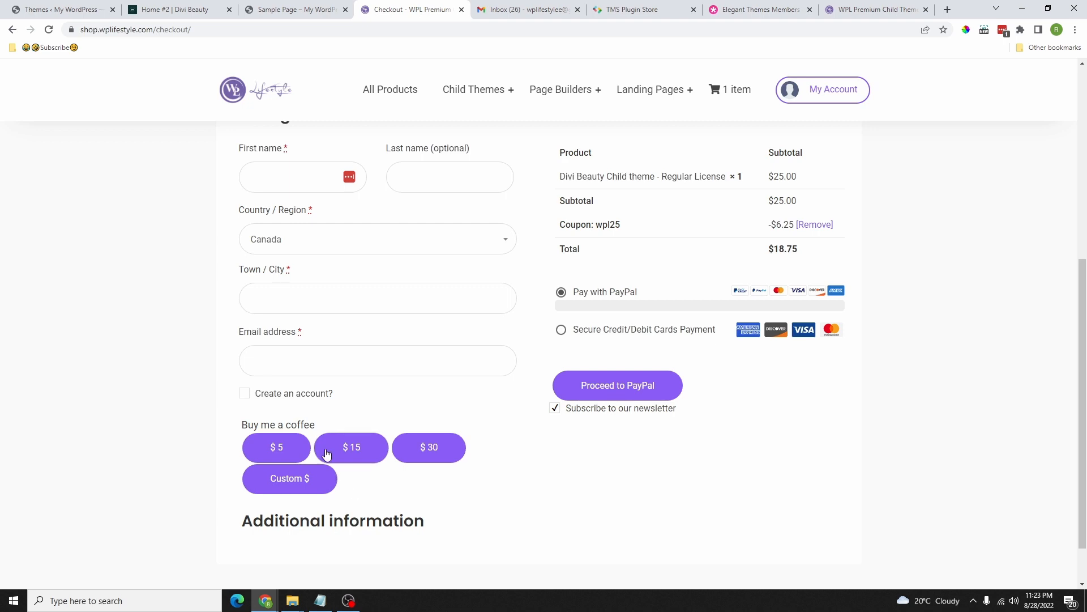
scroll(365, 346, up, 5)
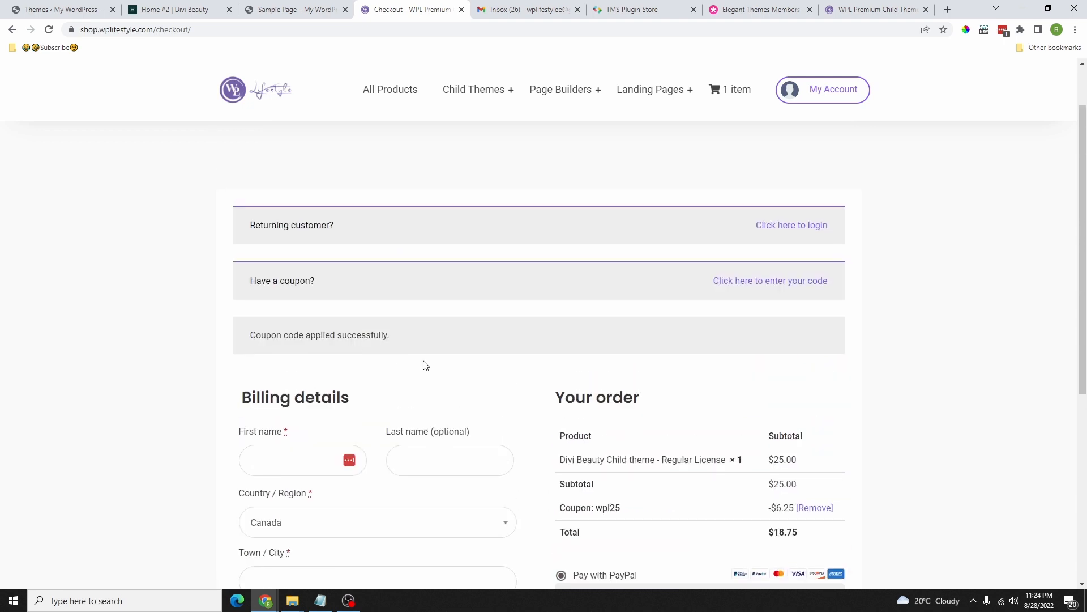
scroll(425, 365, down, 6)
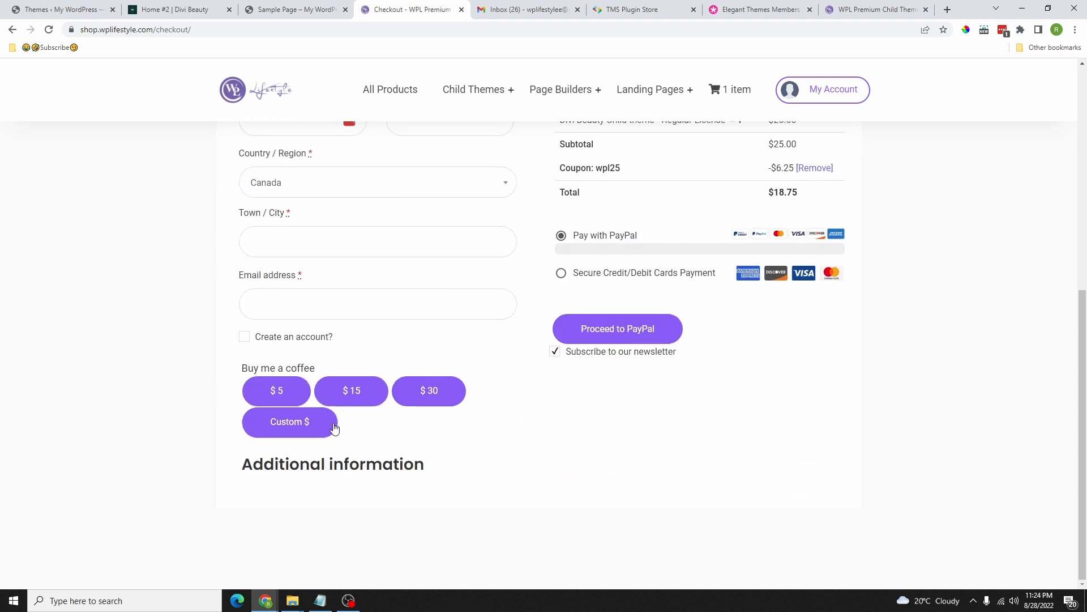
click(355, 392)
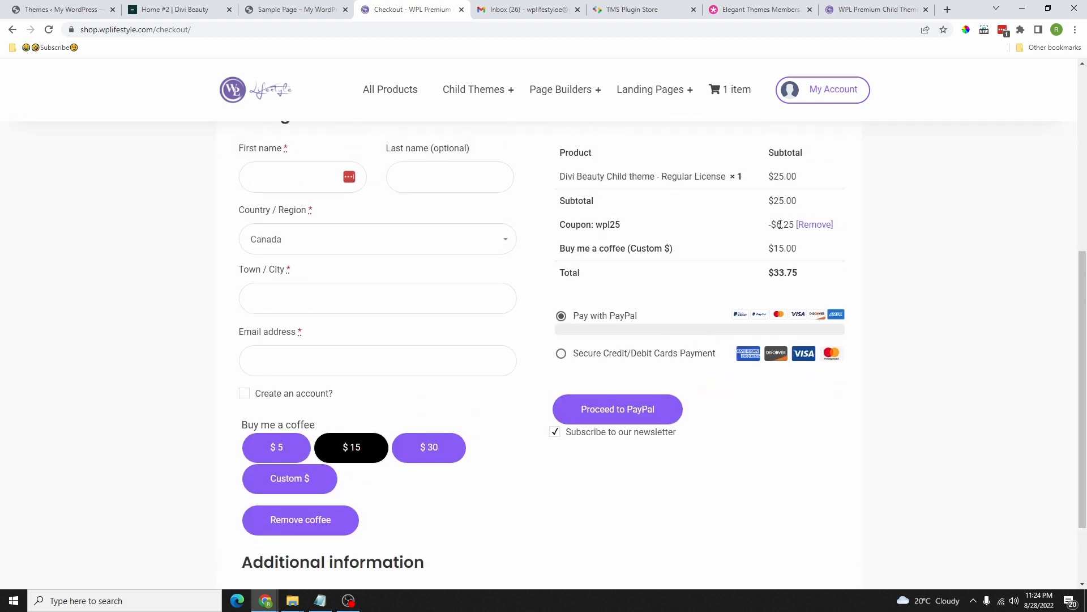
Step: Replace the tip with a custom $50 coffee, making the total $68.75
scroll(302, 440, down, 1)
click(298, 422)
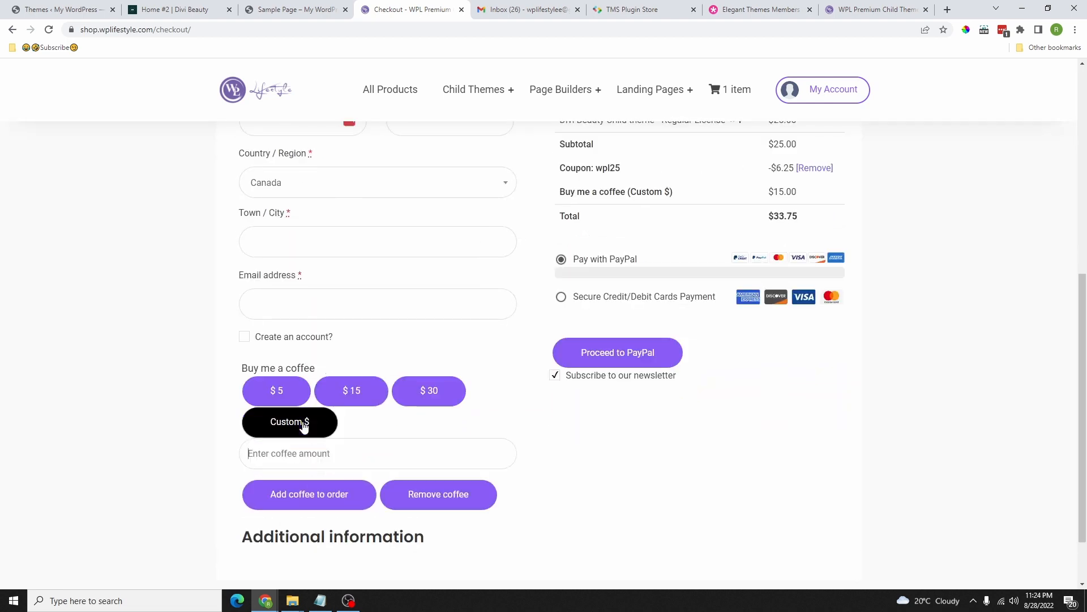
text(50)
click(333, 493)
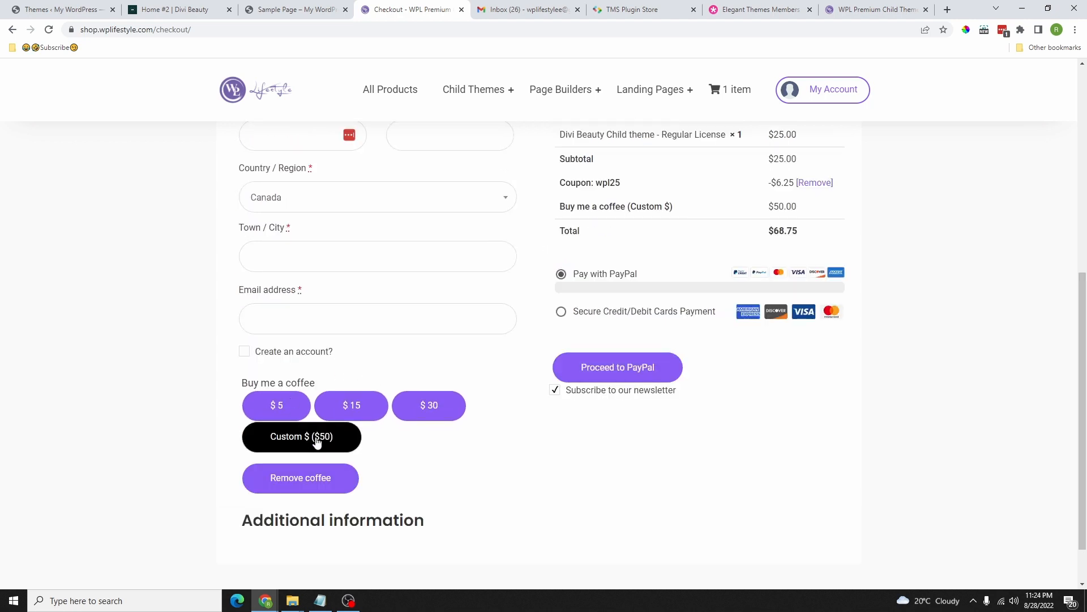
scroll(726, 281, up, 2)
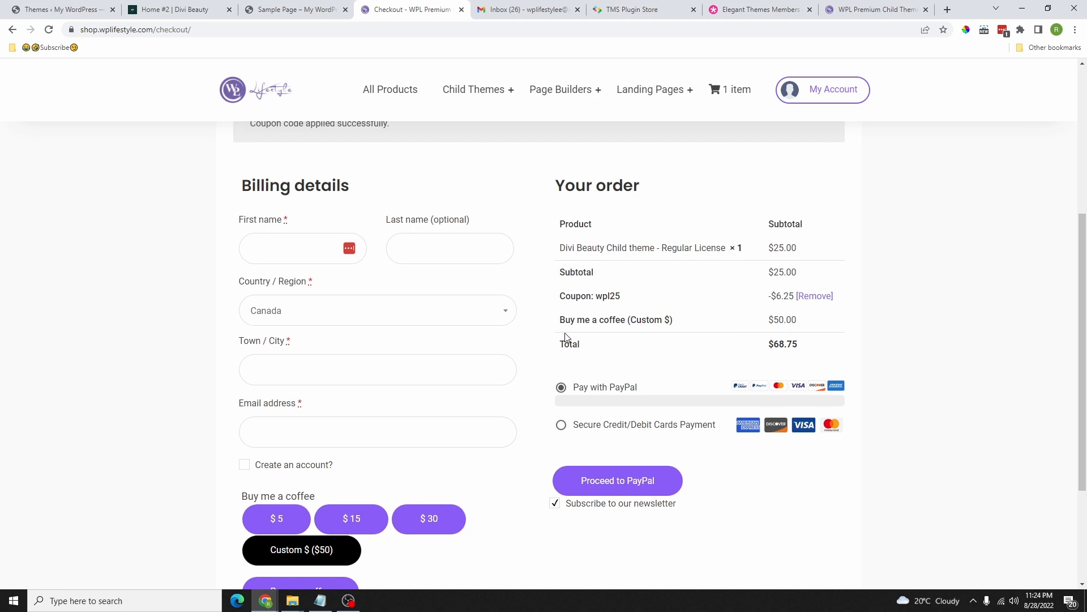
drag(553, 334, 814, 337)
scroll(383, 444, down, 2)
click(383, 444)
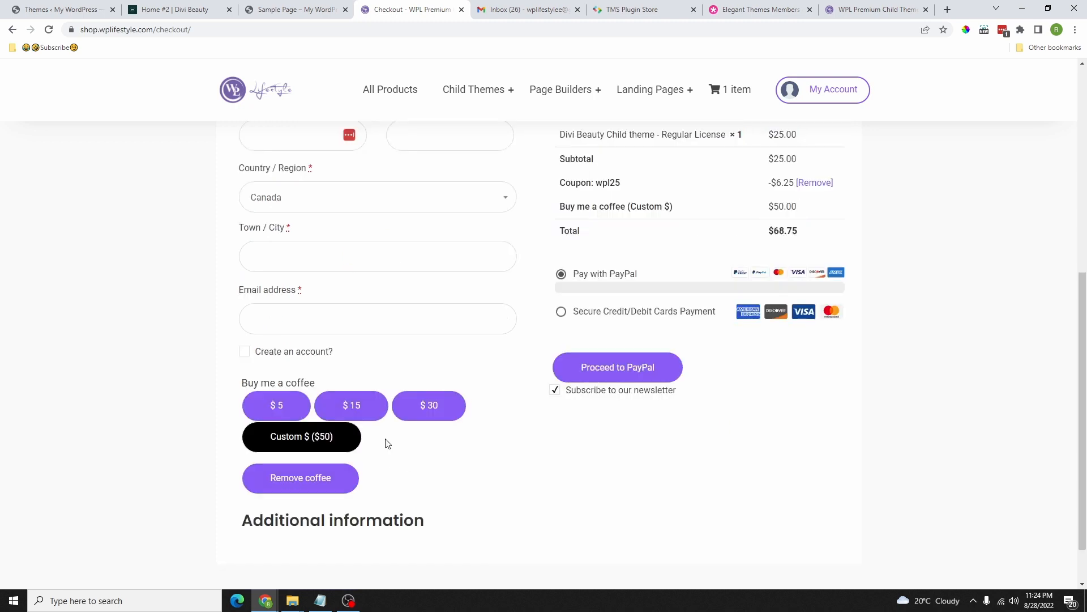
scroll(460, 355, up, 5)
scroll(692, 406, down, 7)
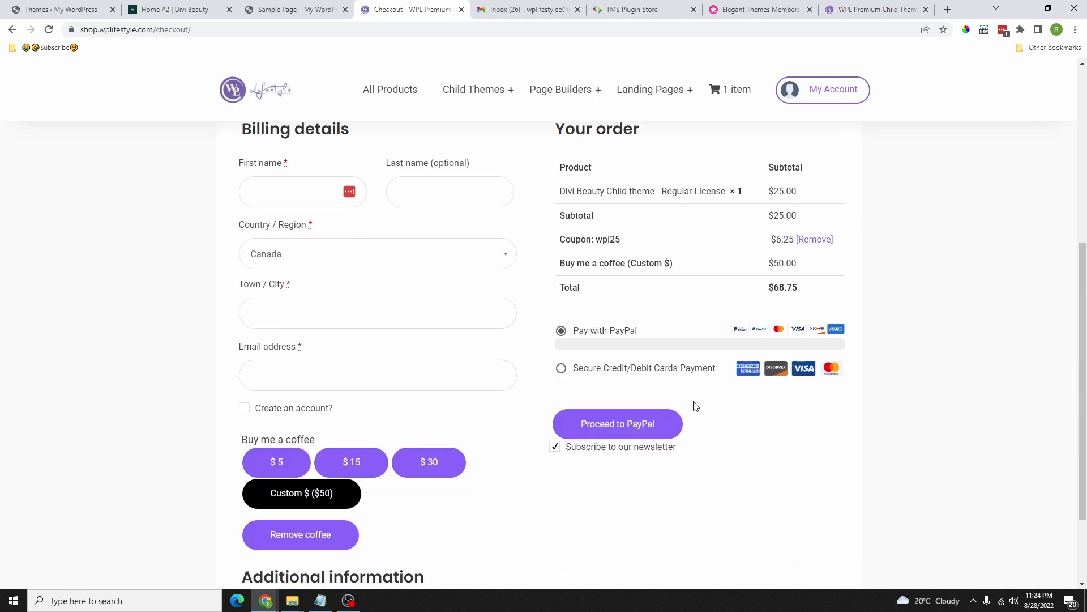
scroll(684, 417, up, 4)
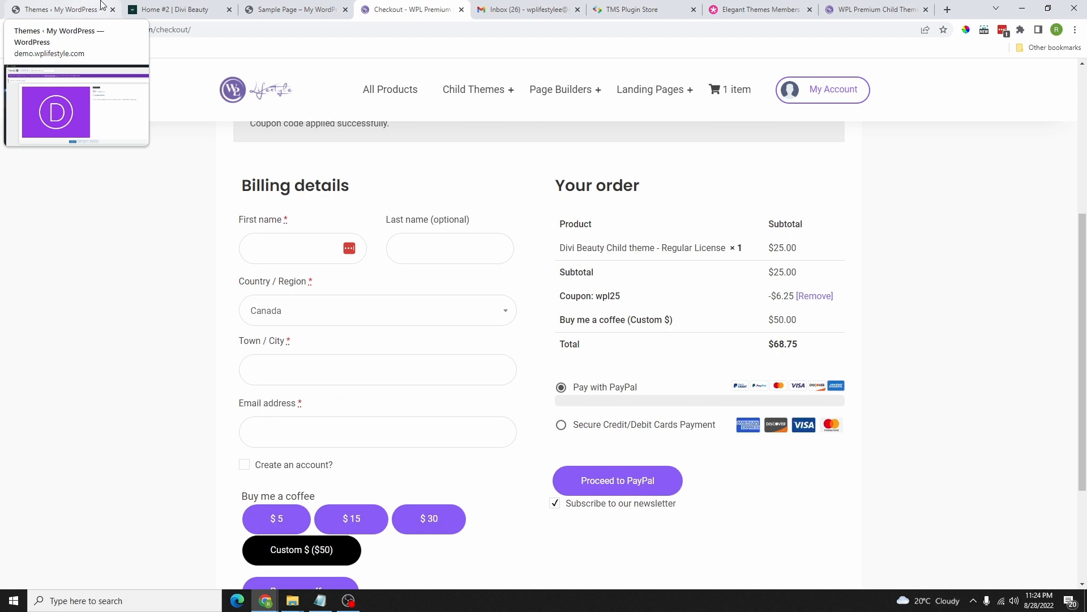
Step: Go to the My account login page
click(834, 90)
scroll(315, 359, down, 2)
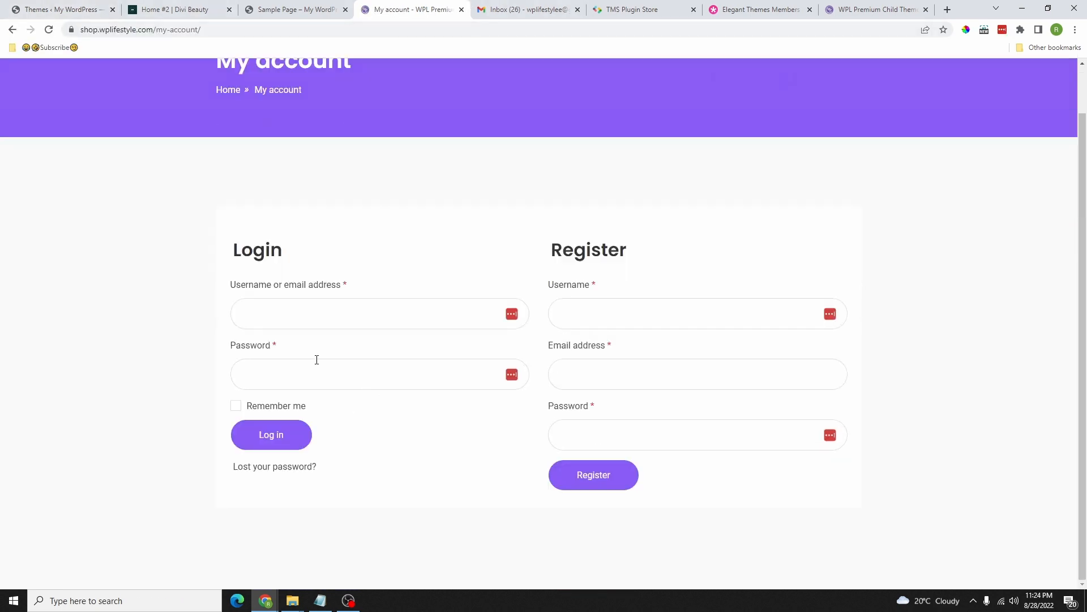
scroll(471, 284, up, 2)
scroll(430, 284, up, 1)
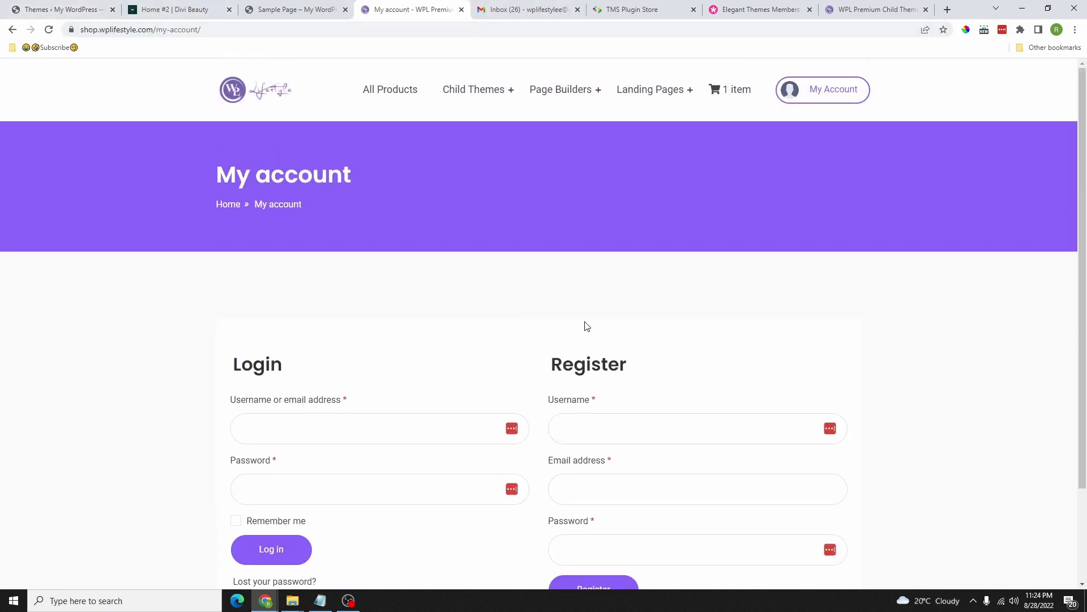
Step: Extract the Divi Beauty SL (UNZIP ME FIRST) archive with Extract All
key(alt+Tab)
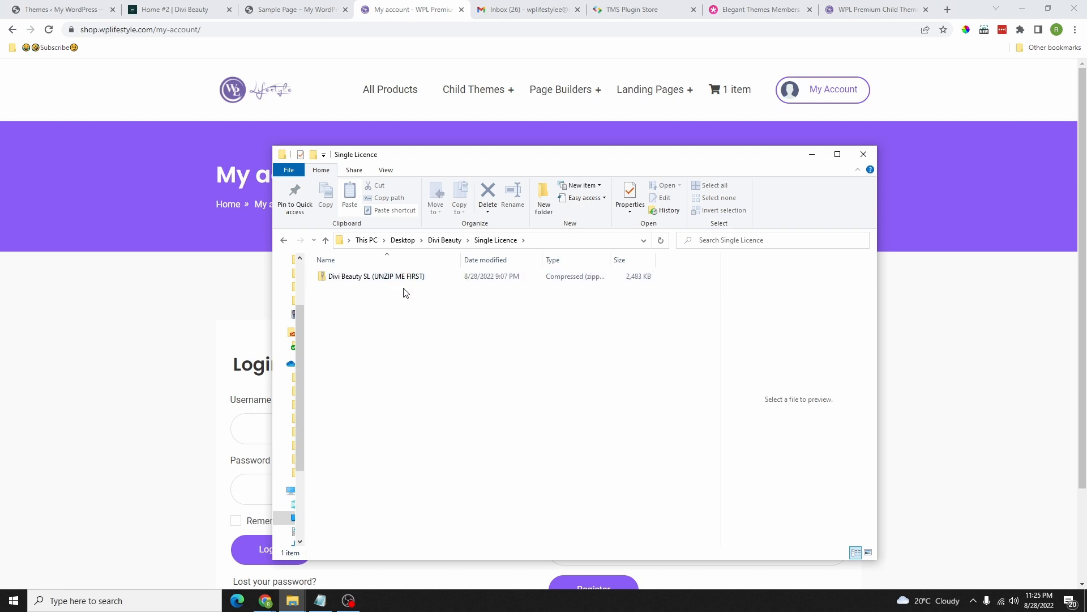
click(382, 280)
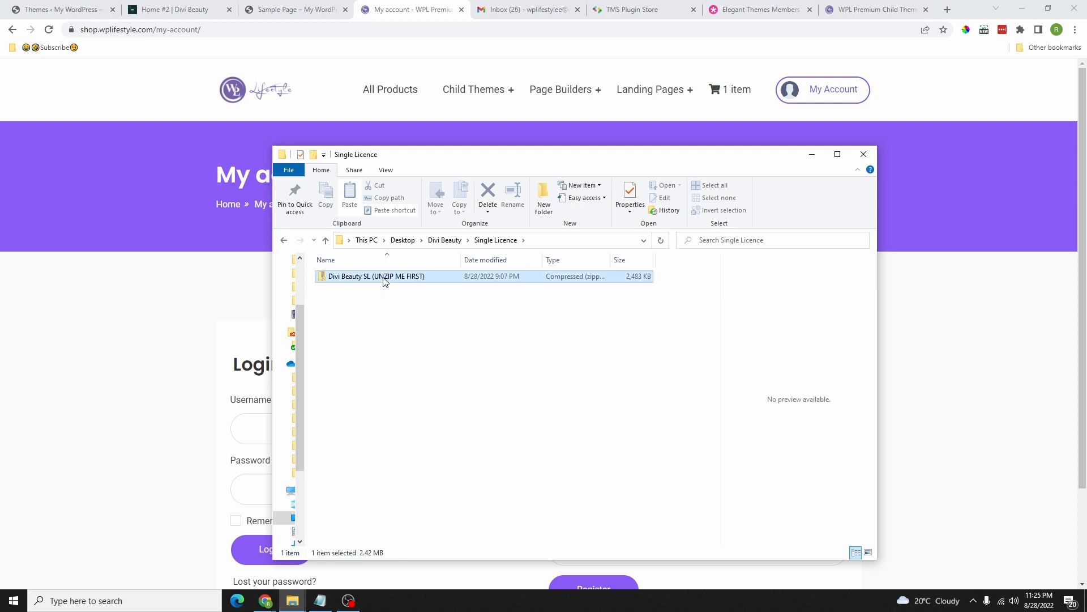
right_click(397, 279)
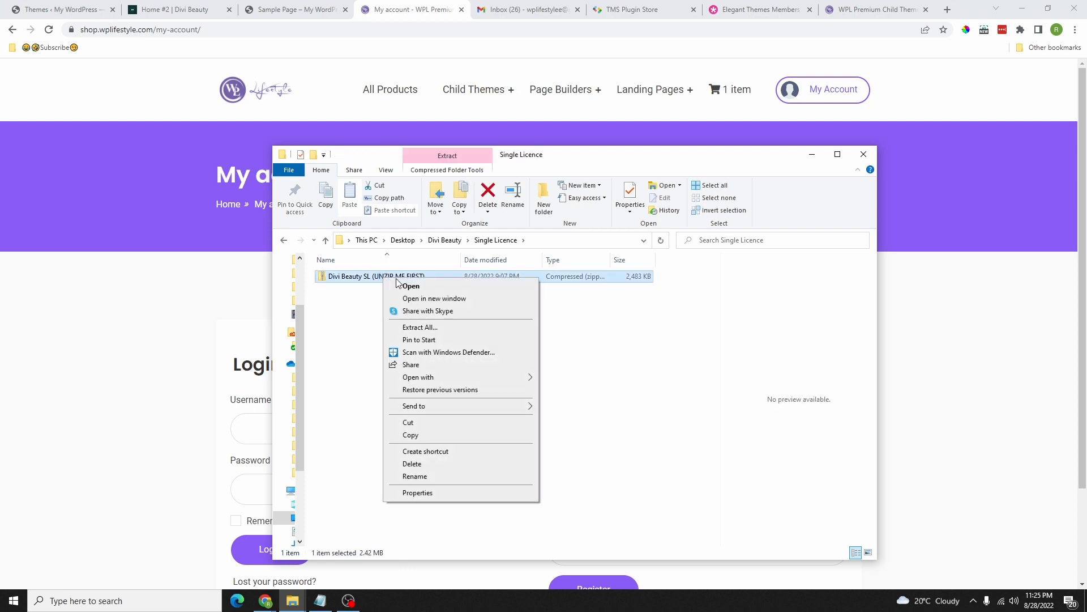
click(427, 329)
click(645, 407)
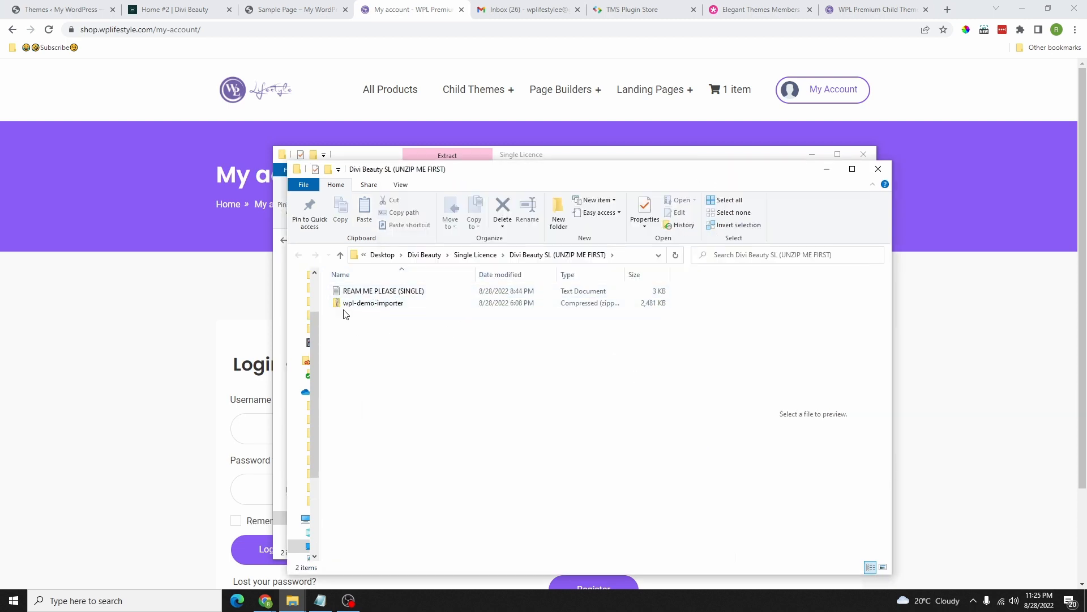
Step: Read the REAM ME PLEASE (SINGLE) instructions in Notepad, then close them
click(387, 292)
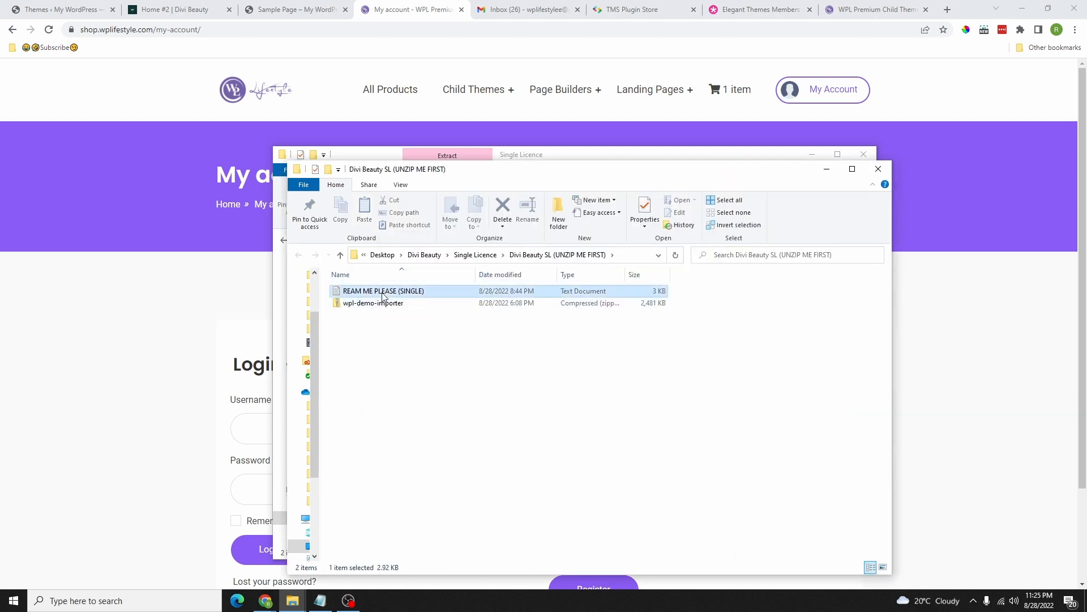
double_click(389, 293)
scroll(341, 213, down, 8)
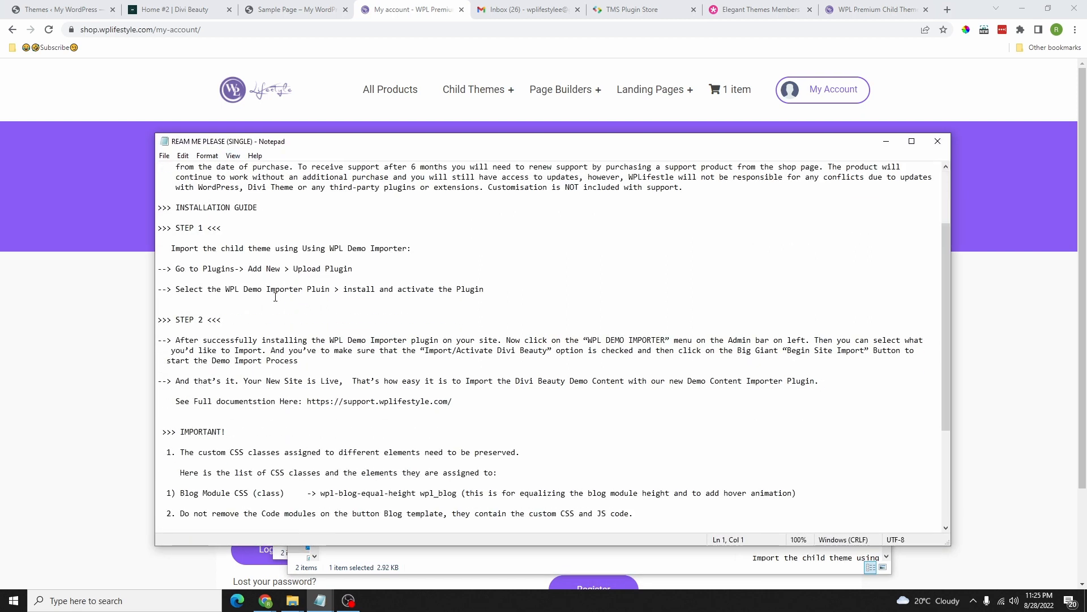
scroll(322, 438, up, 8)
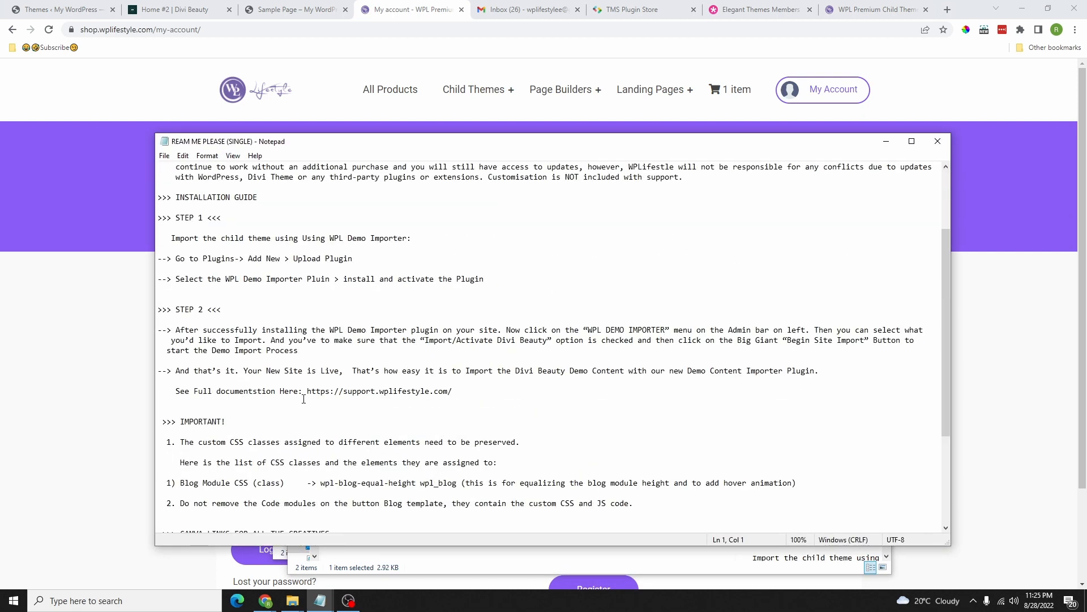
scroll(308, 344, down, 4)
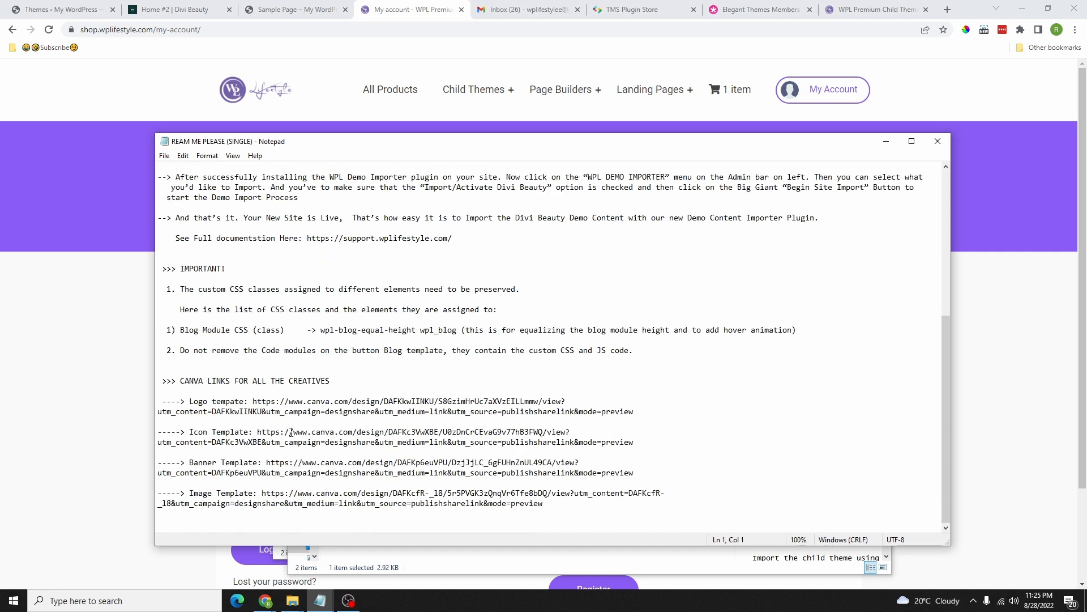
scroll(340, 329, up, 9)
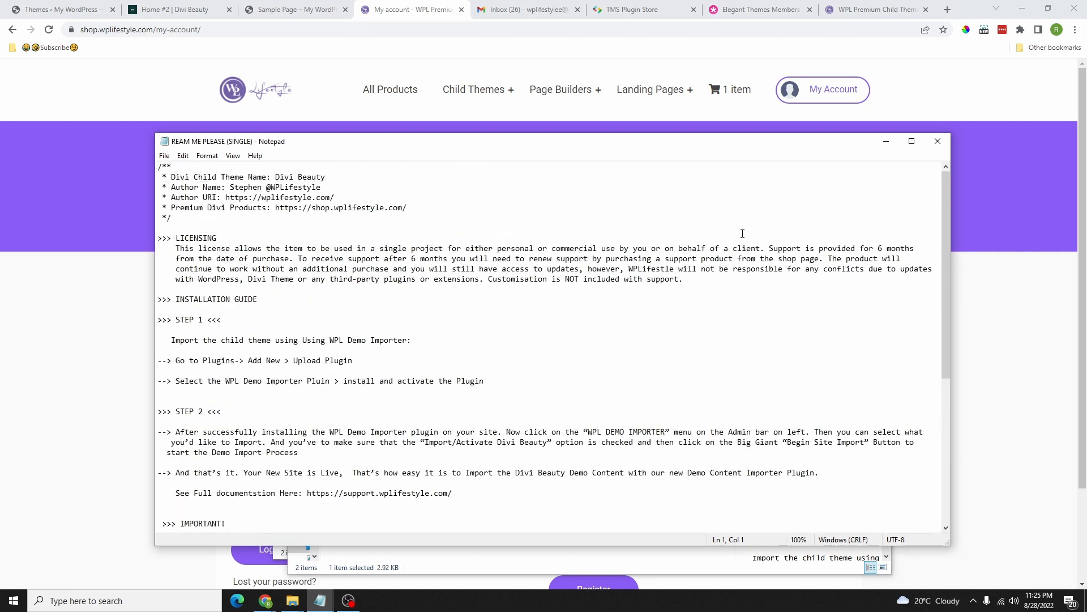
click(937, 141)
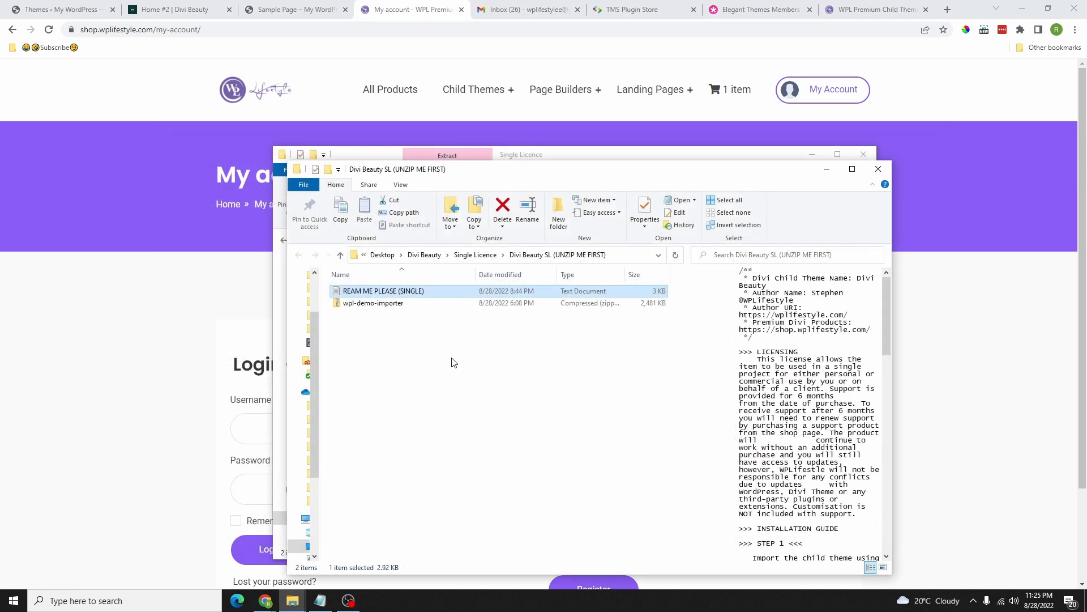
Step: Select the wpl-demo-importer zip in the extracted folder and return to the WordPress Themes page
click(352, 304)
click(352, 305)
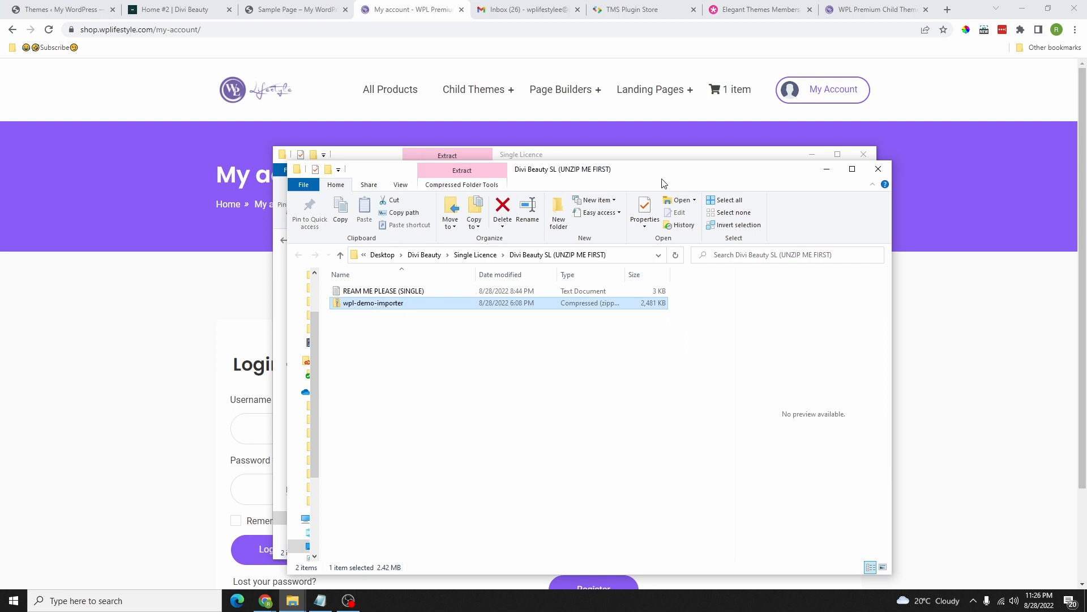
drag(688, 170, 647, 170)
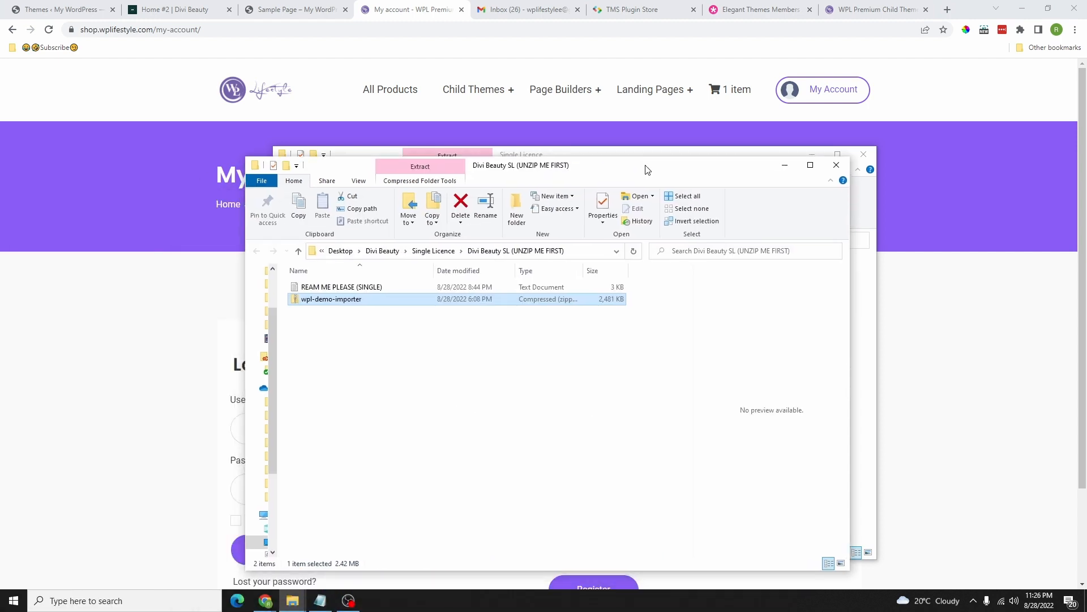
click(58, 11)
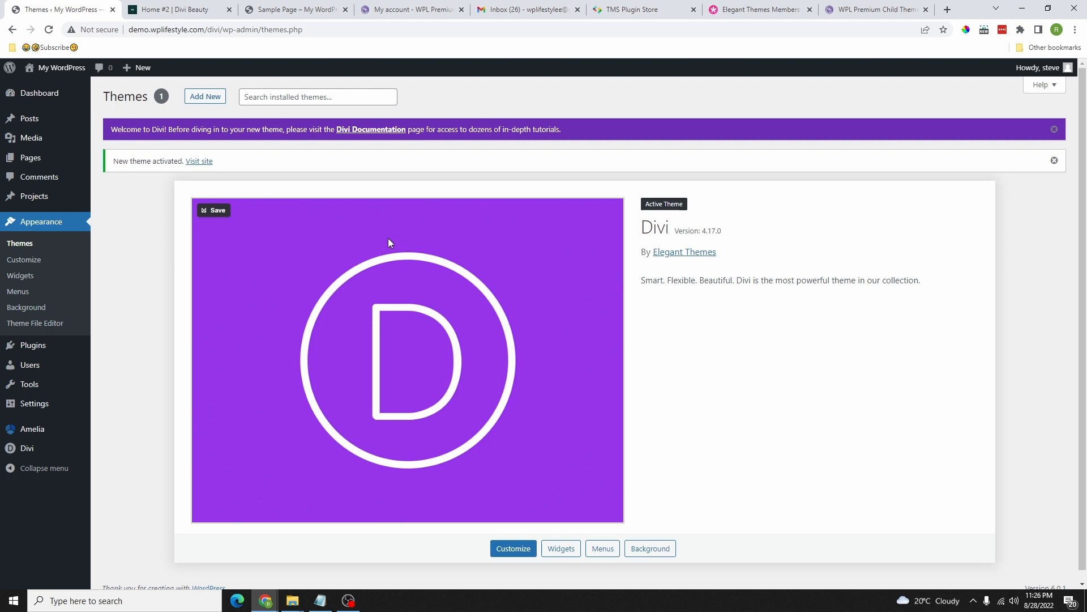
scroll(388, 238, down, 1)
Step: Upload wpl-demo-importer.zip under Plugins > Add New, install it, and activate WPL Demo Importer
mouse_move(35, 348)
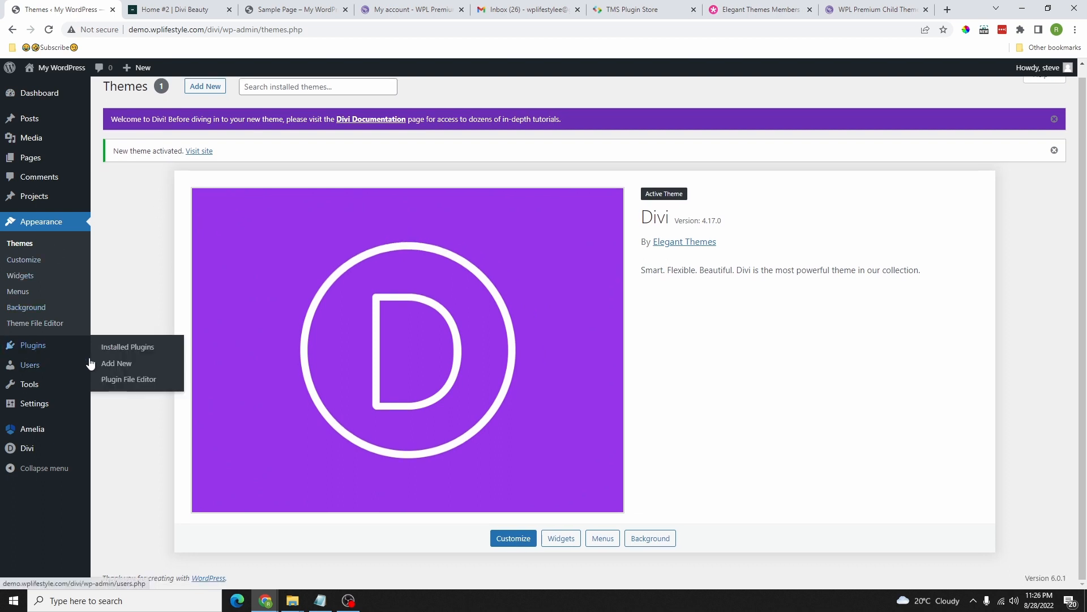
click(117, 366)
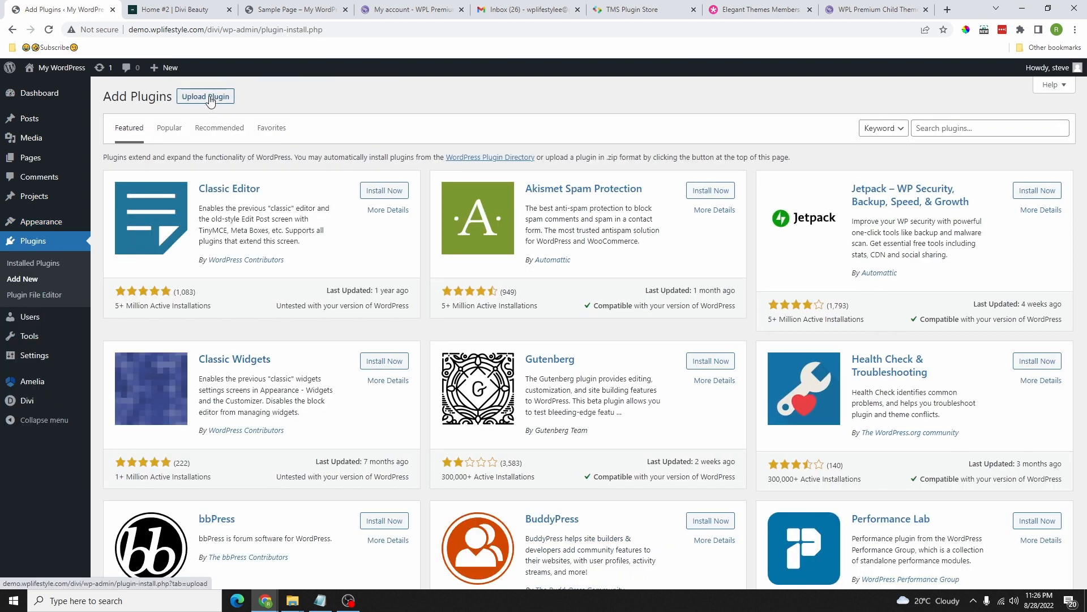
click(208, 97)
mouse_move(293, 600)
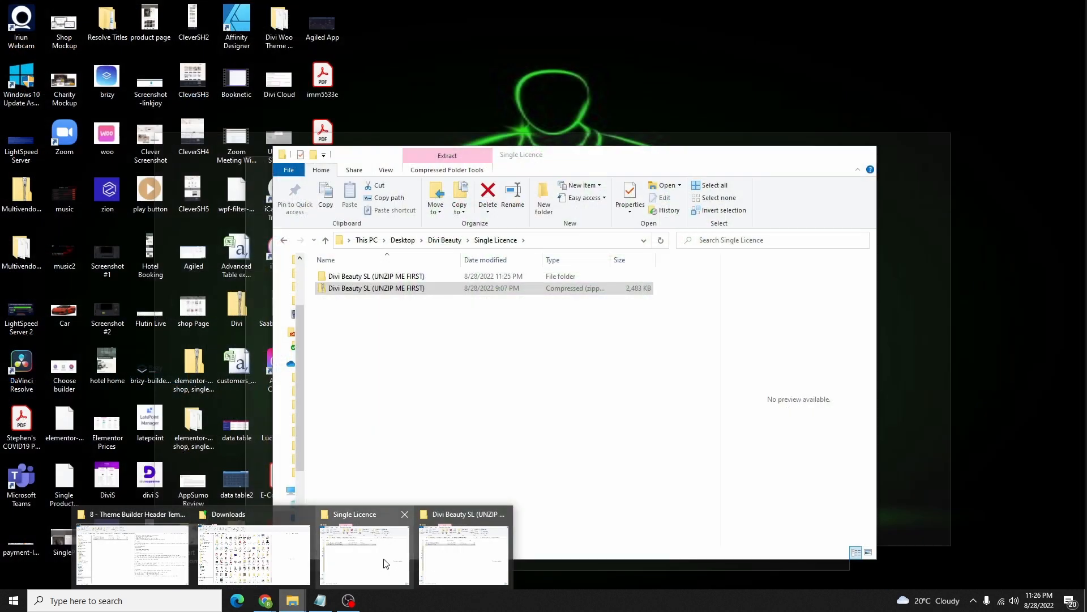
click(440, 566)
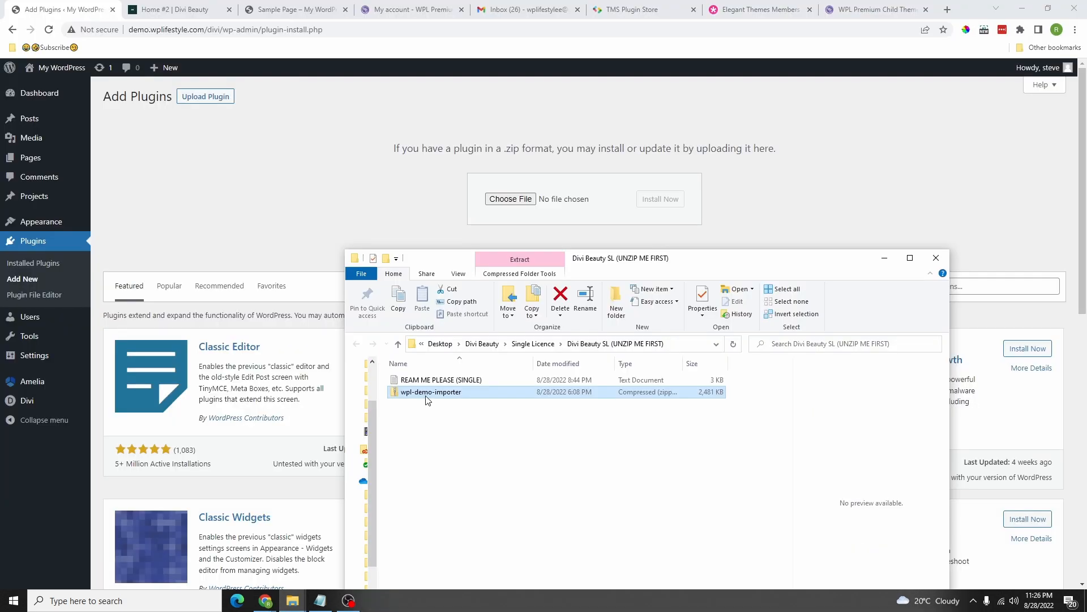
drag(424, 399, 500, 202)
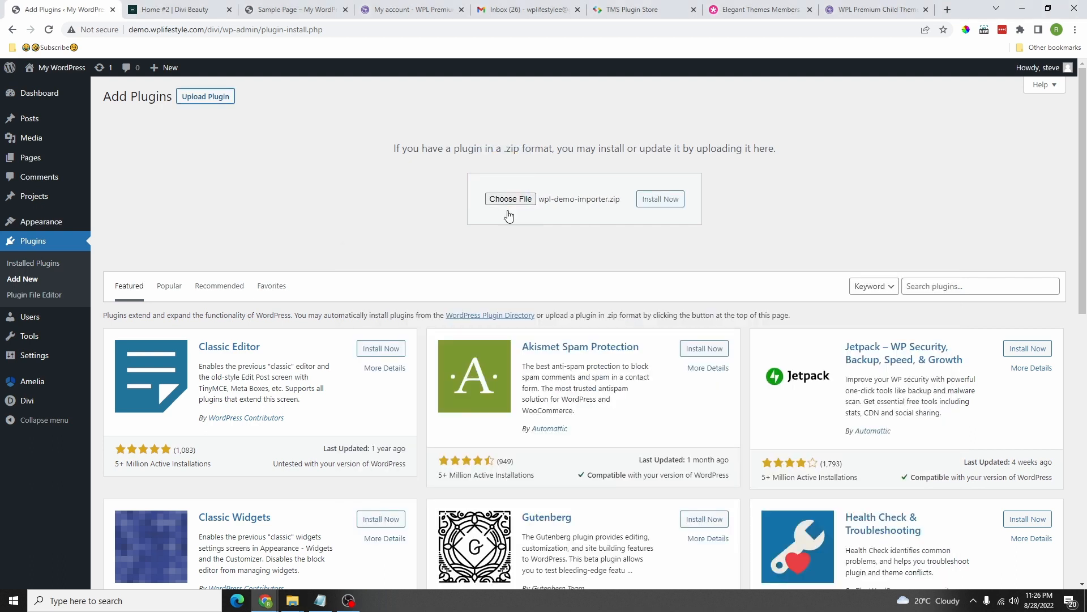
click(661, 206)
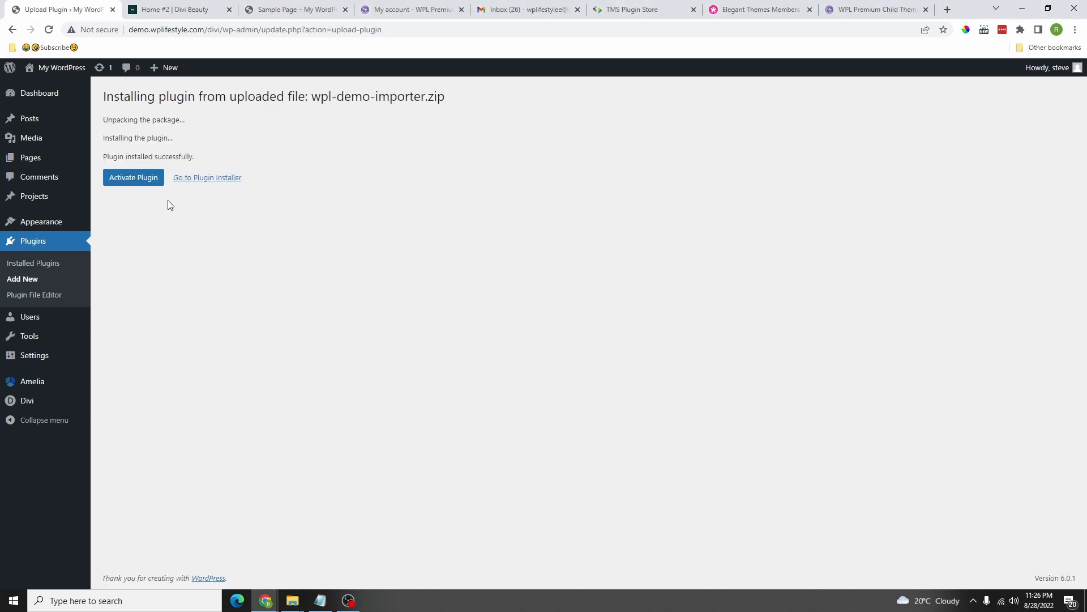
click(139, 188)
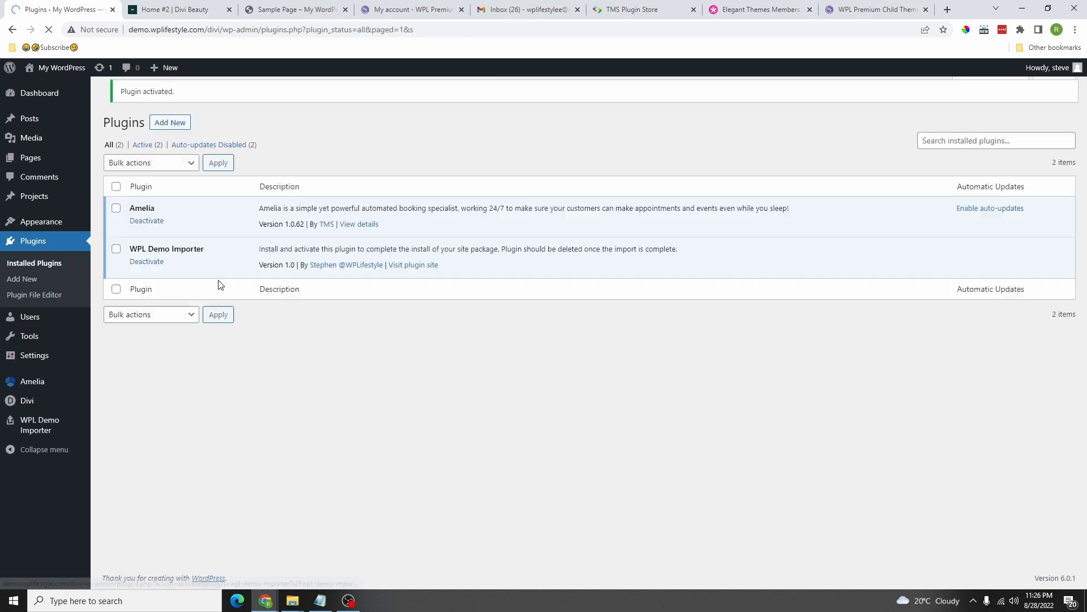
drag(141, 259, 211, 260)
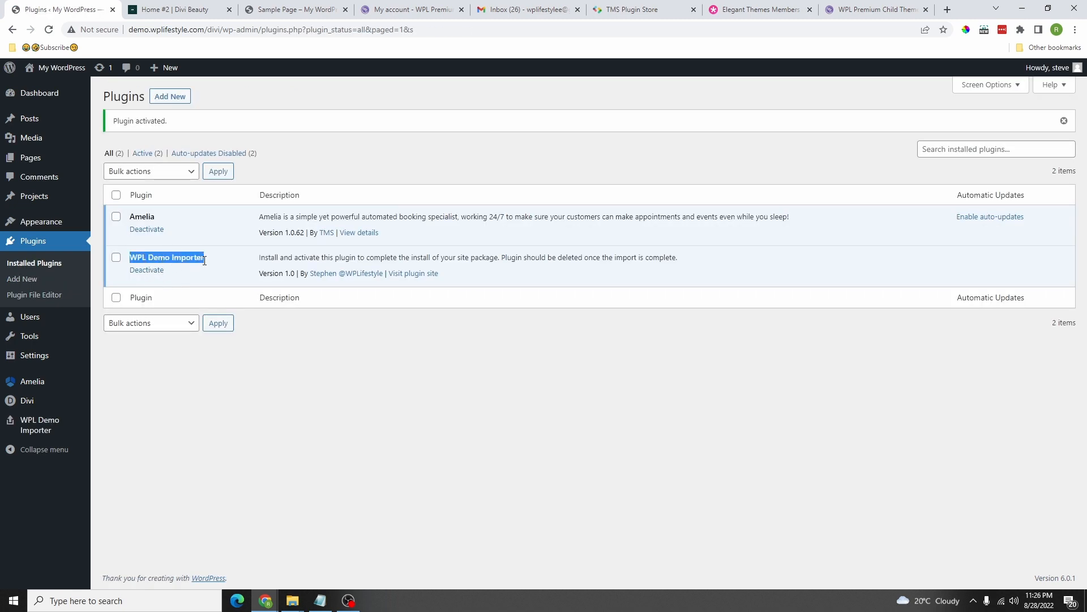
Step: Open WPL Demo Importer and show the content summary: 6 posts, 20 pages, 32 attachments
click(37, 423)
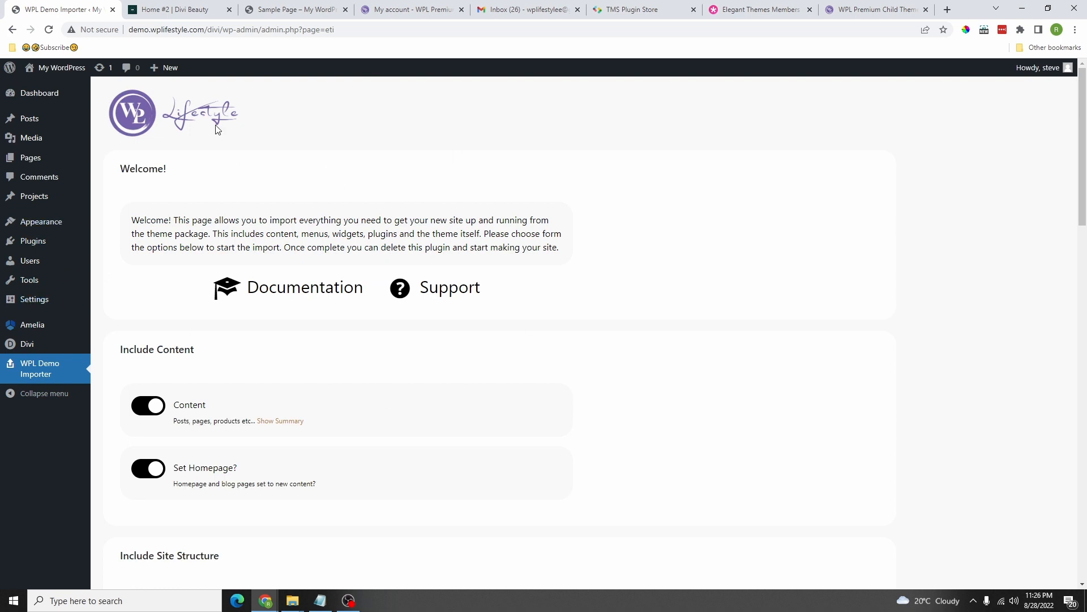
scroll(323, 150, down, 4)
scroll(339, 198, up, 3)
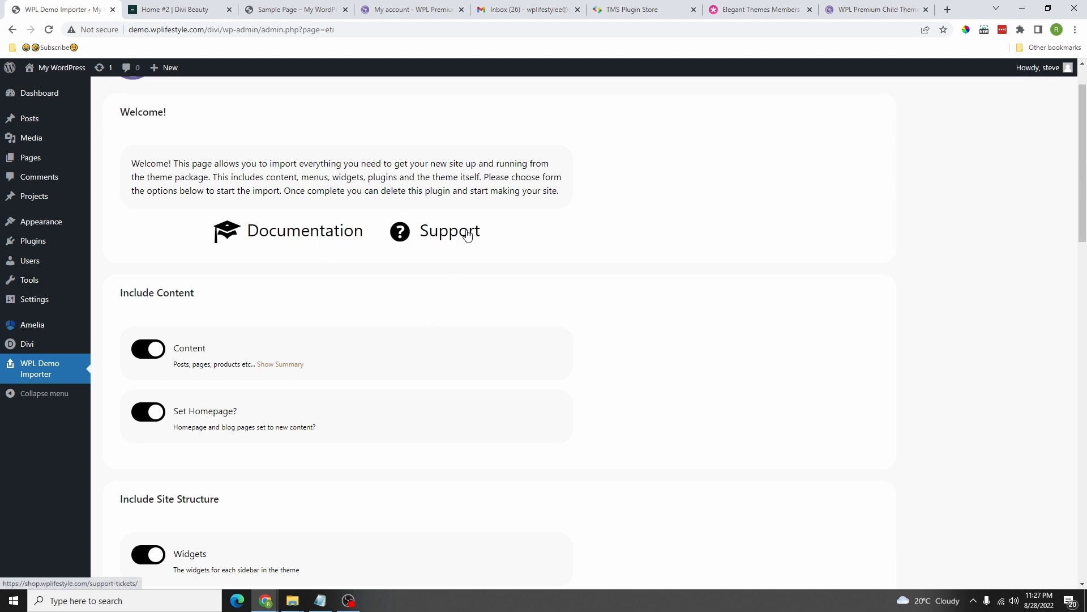
scroll(252, 237, down, 2)
scroll(255, 249, up, 1)
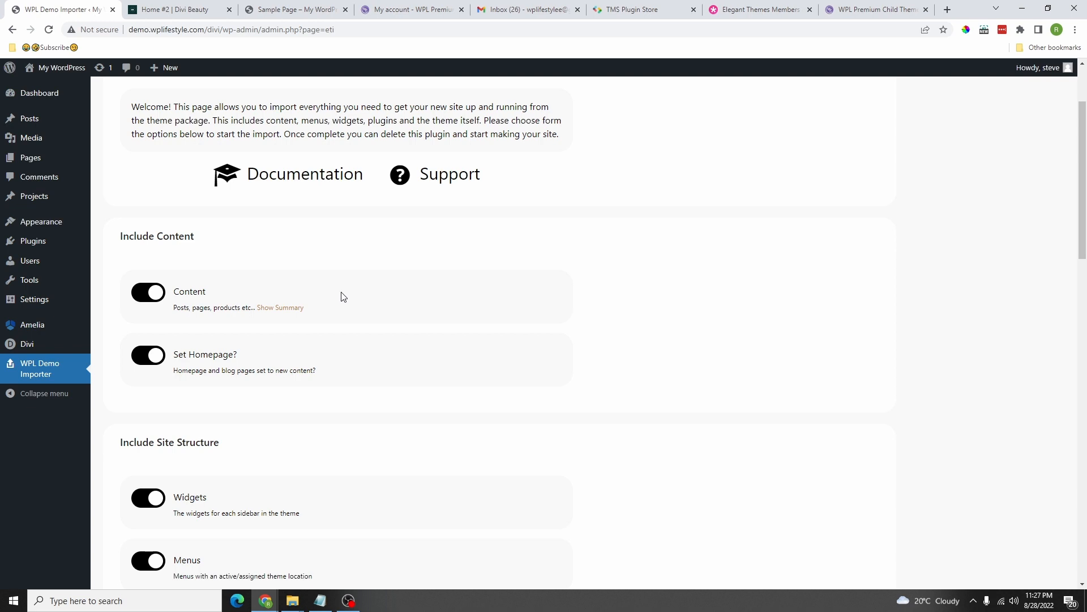
scroll(360, 290, down, 2)
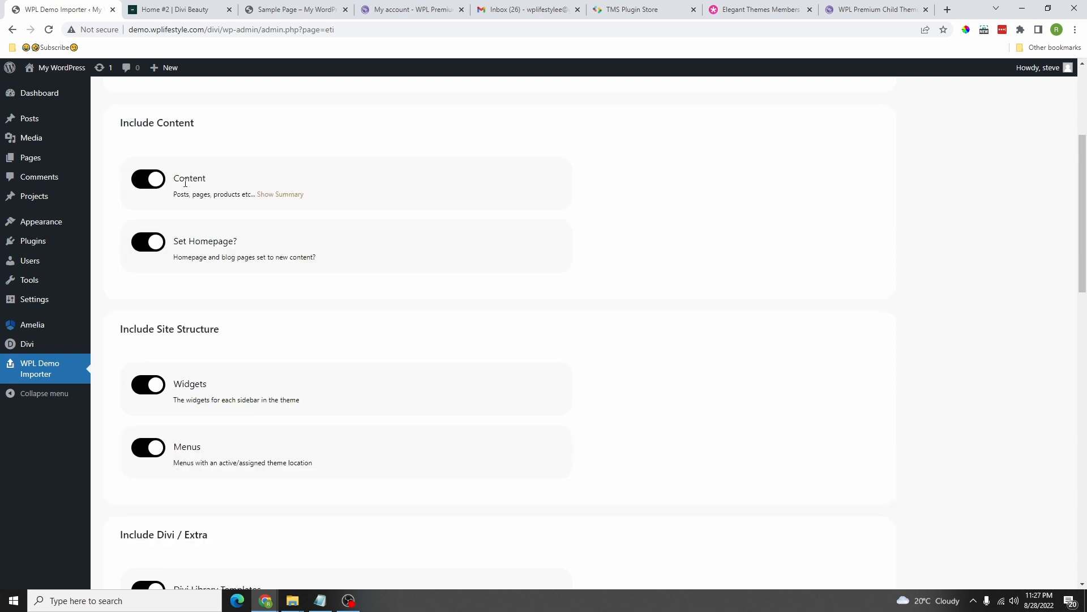
click(286, 196)
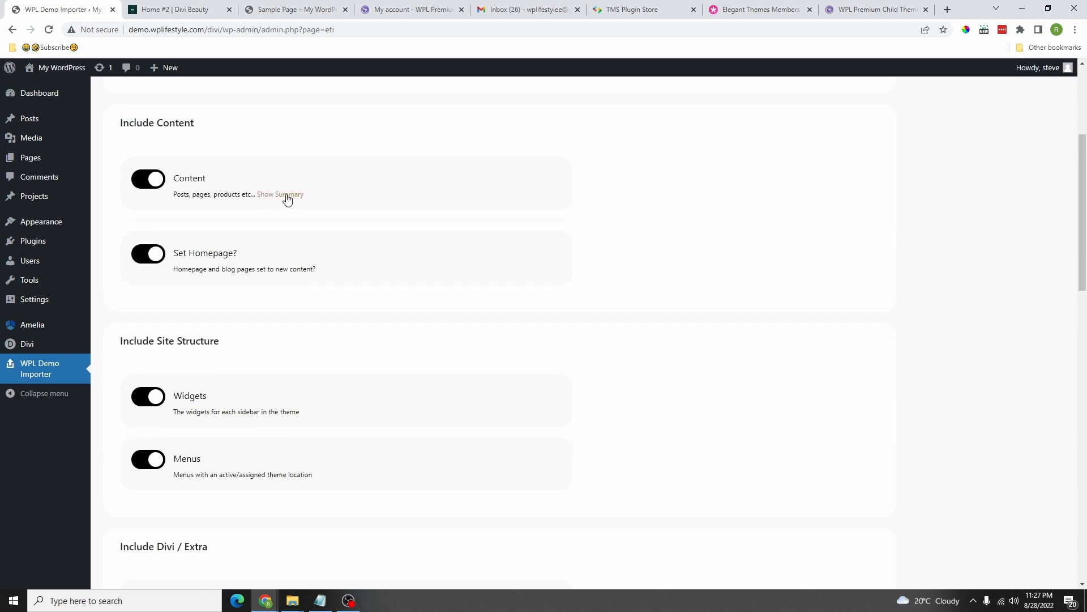
click(285, 196)
click(285, 195)
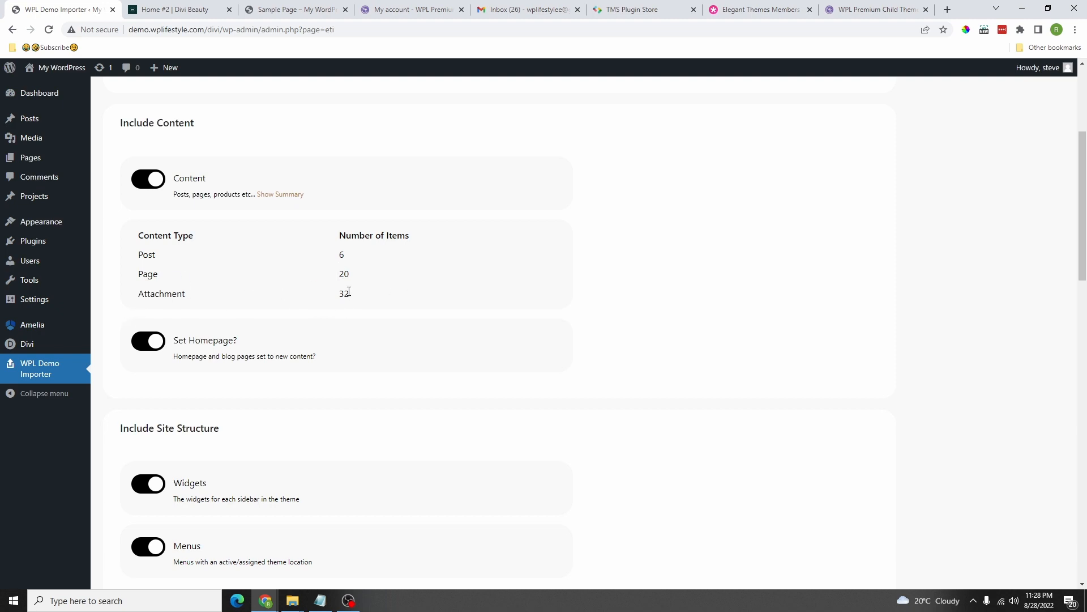
Step: Review the import options down to Theme Information and glance at the Divi Beauty demo
scroll(316, 295, down, 2)
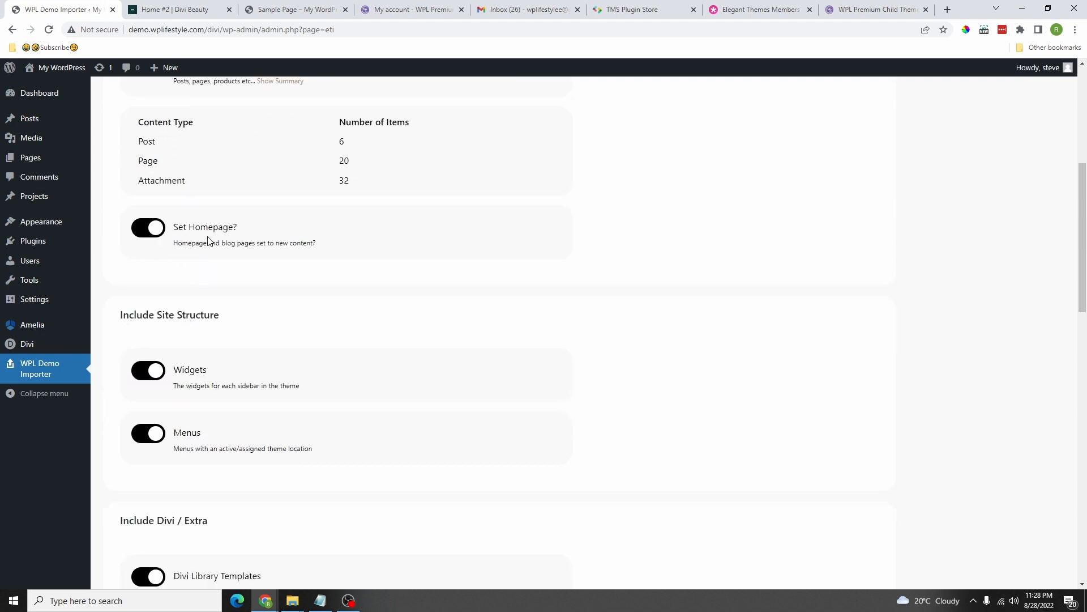
scroll(197, 202, down, 4)
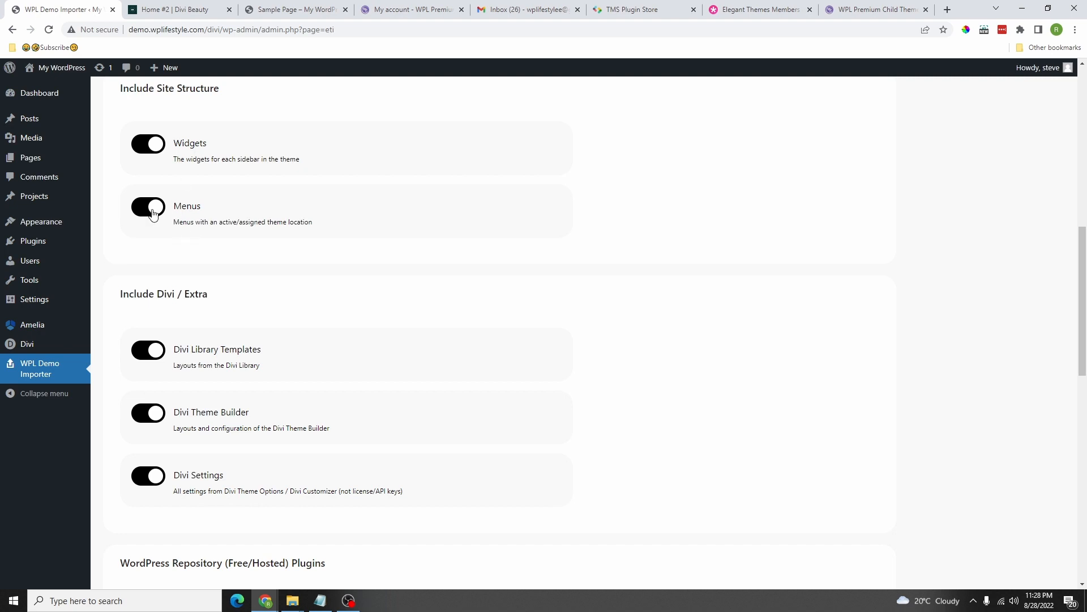
scroll(181, 249, down, 3)
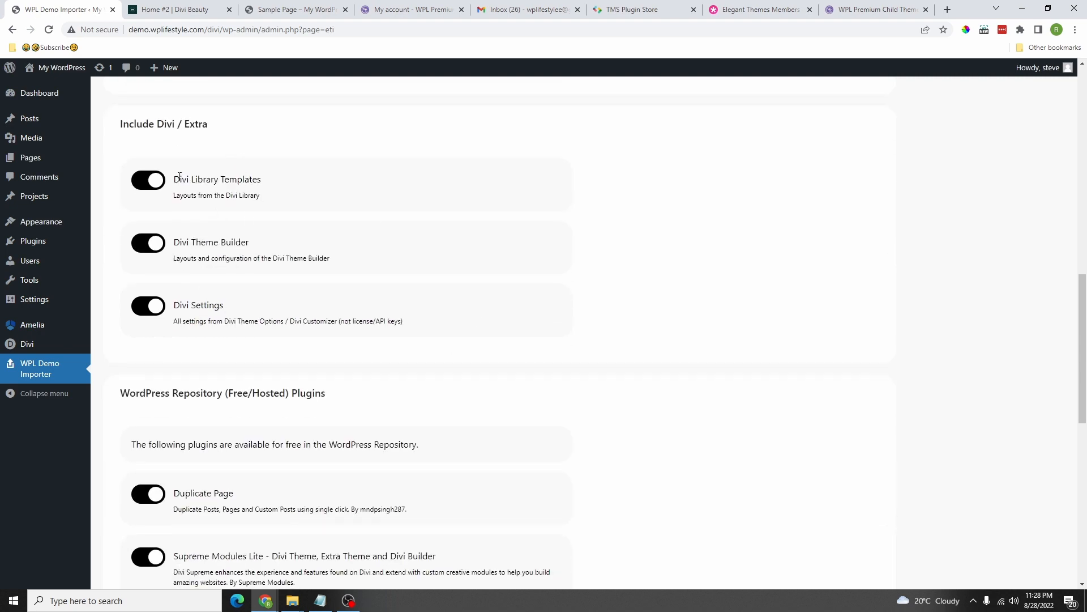
scroll(231, 233, down, 10)
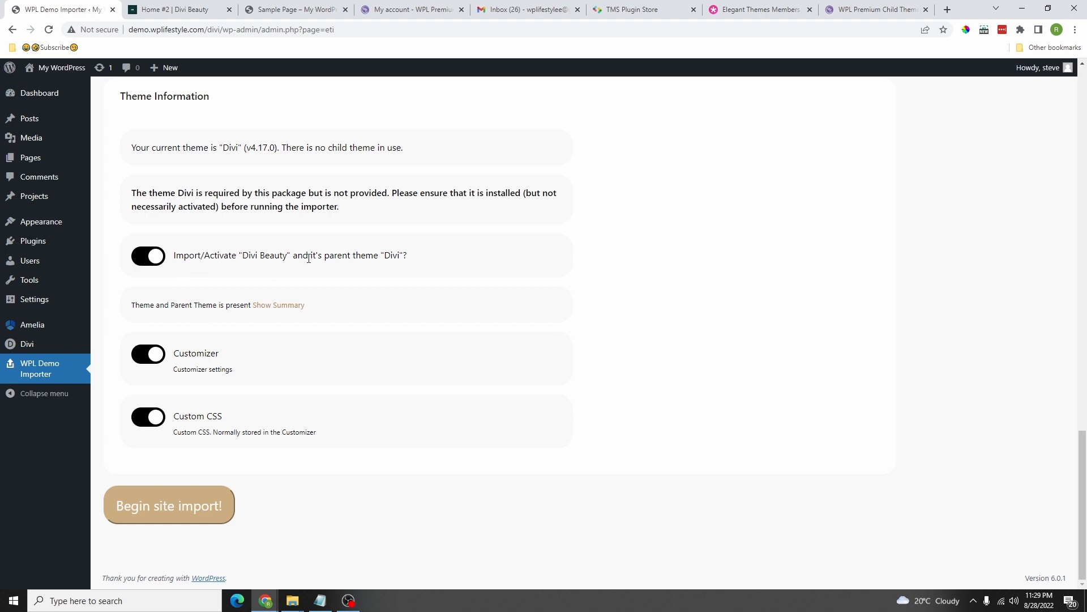
click(193, 9)
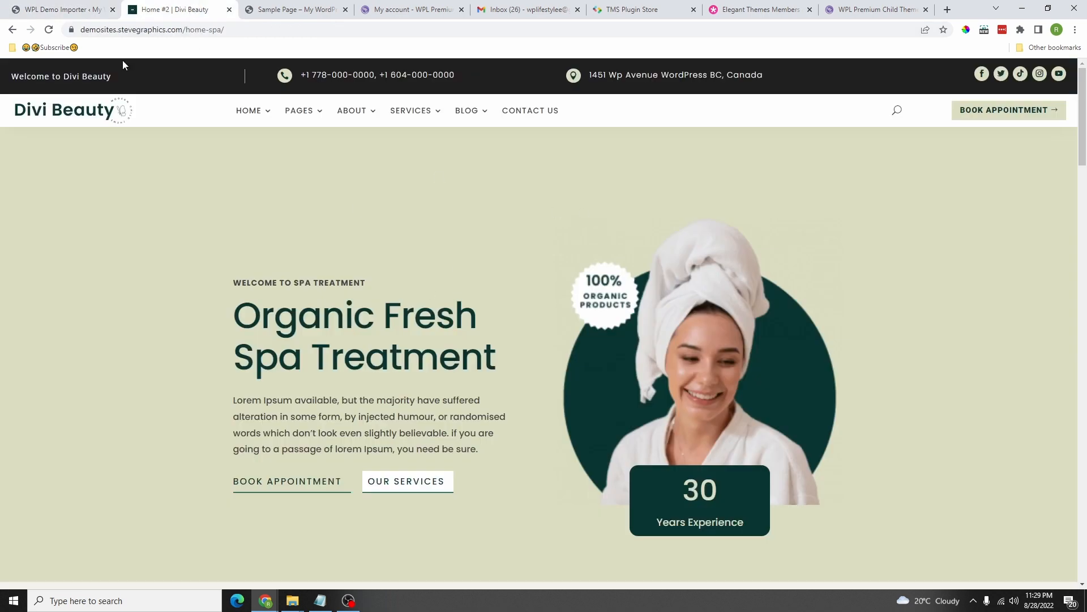
click(73, 10)
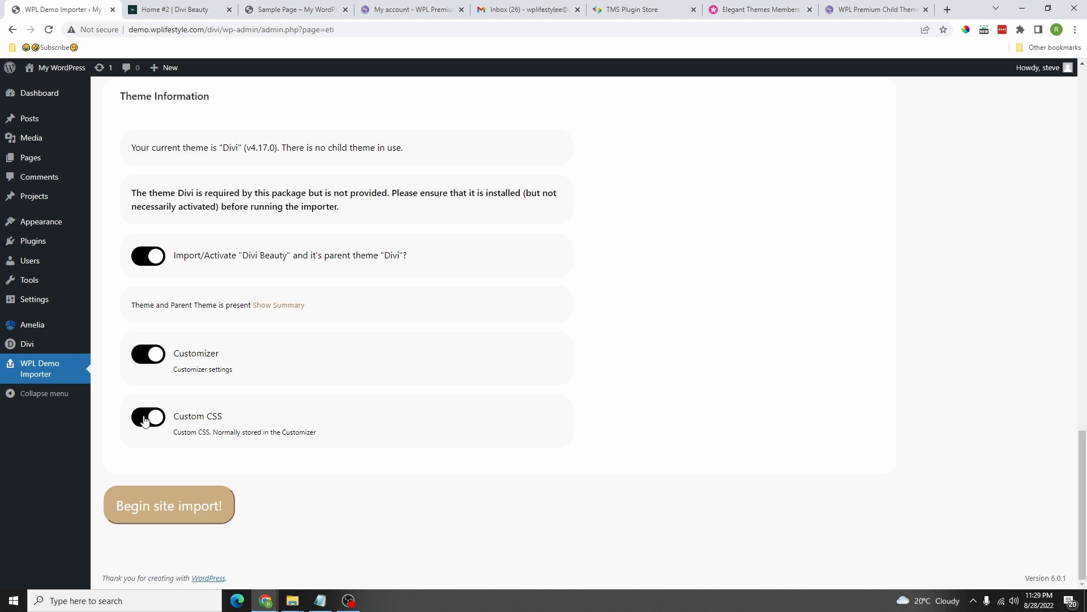
Step: Begin the site import and follow the Import Progress Log until it reaches 100%
click(180, 511)
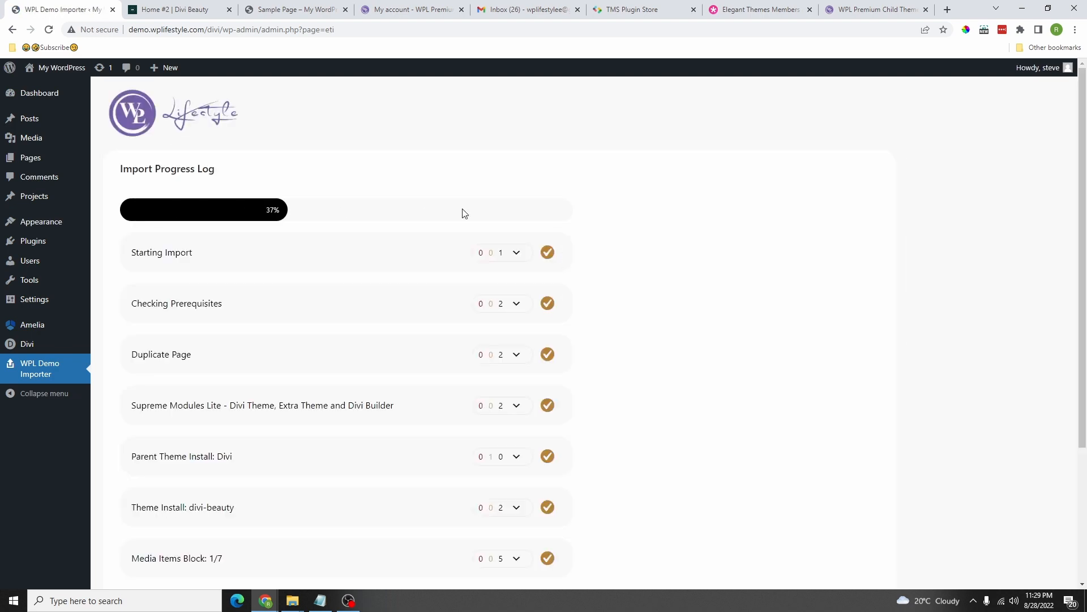
scroll(530, 316, down, 2)
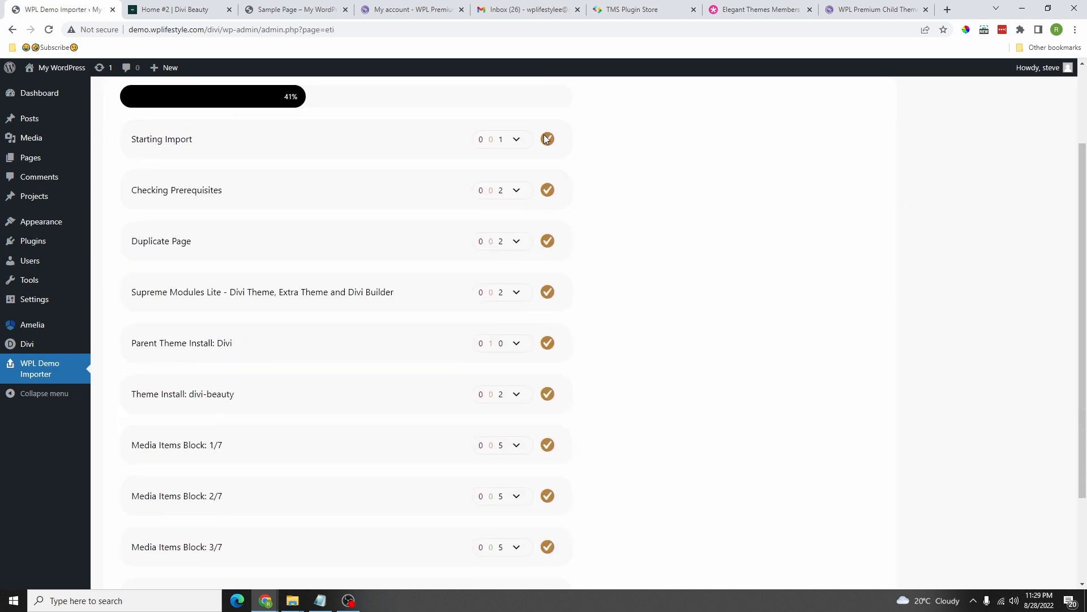
scroll(535, 317, down, 2)
scroll(528, 396, up, 4)
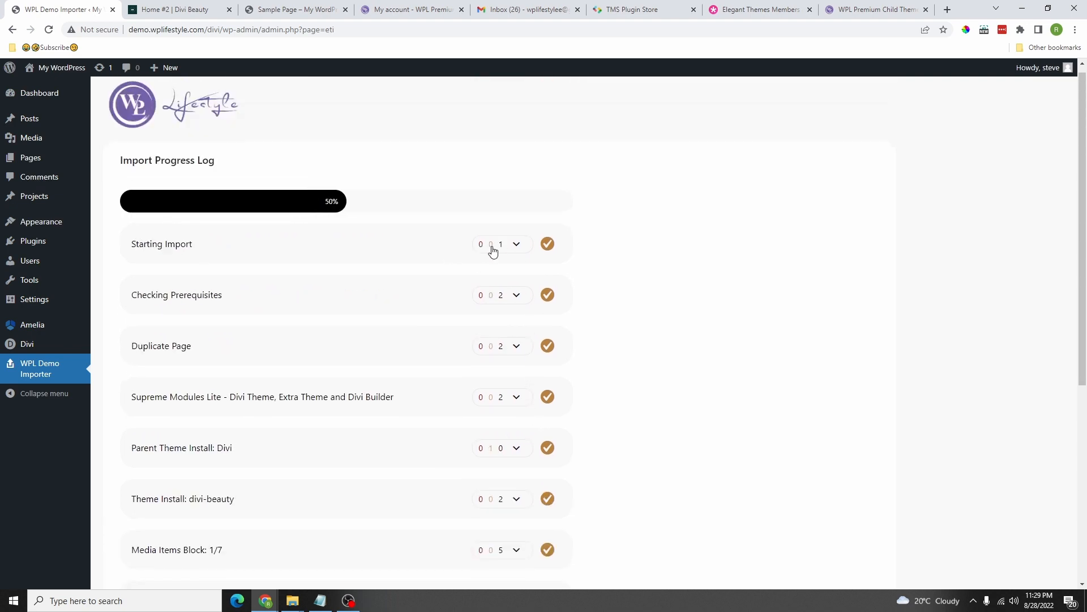
scroll(515, 348, down, 5)
scroll(538, 473, up, 6)
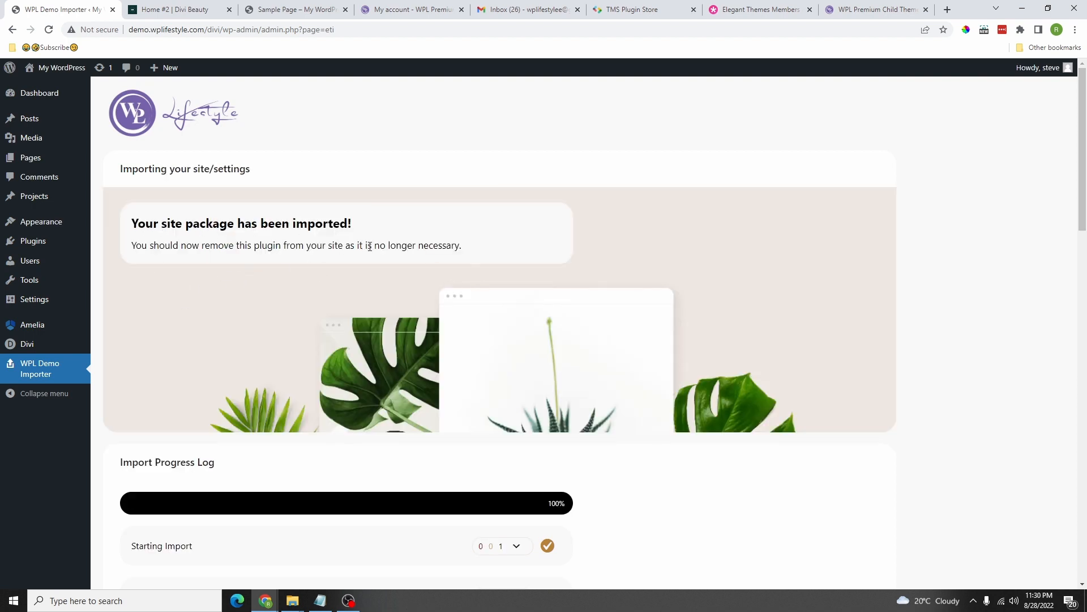
scroll(370, 246, down, 3)
scroll(248, 247, up, 3)
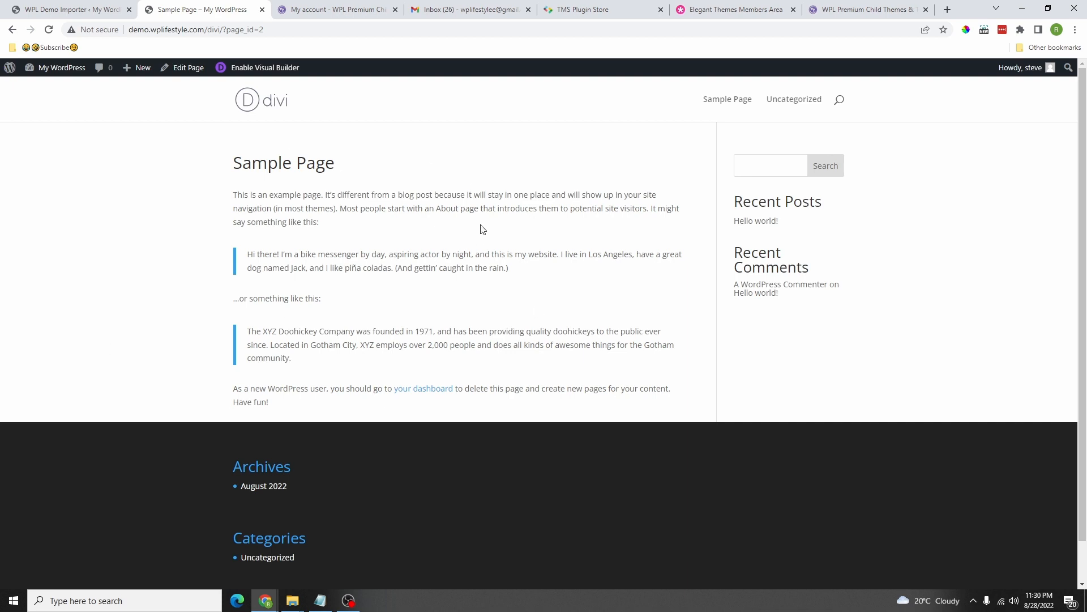
Step: Open the imported site in a new tab from Visit Site and scroll its homepage
mouse_move(54, 69)
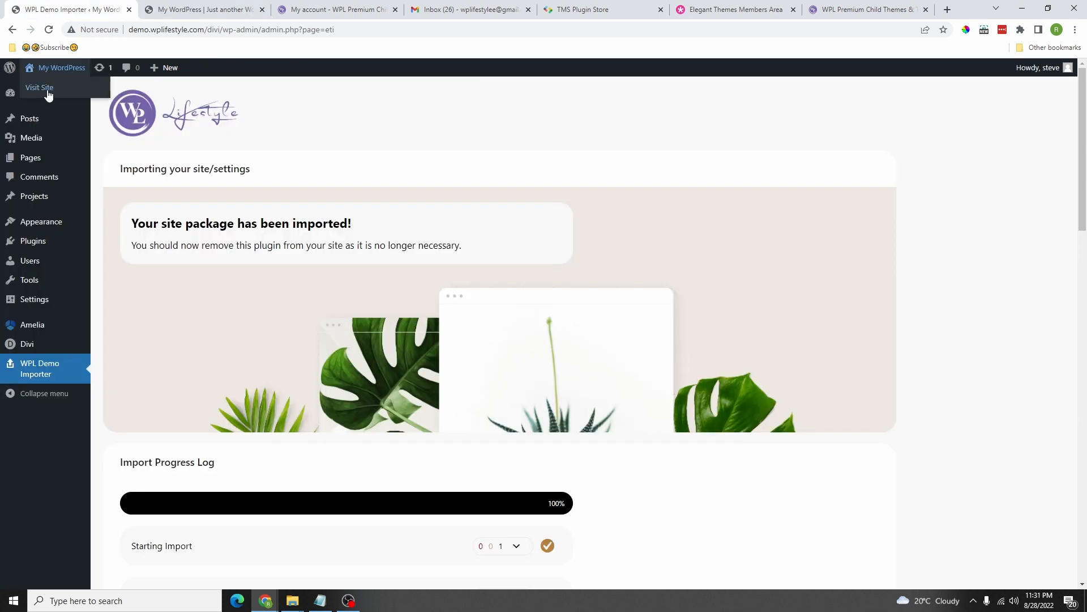
right_click(45, 89)
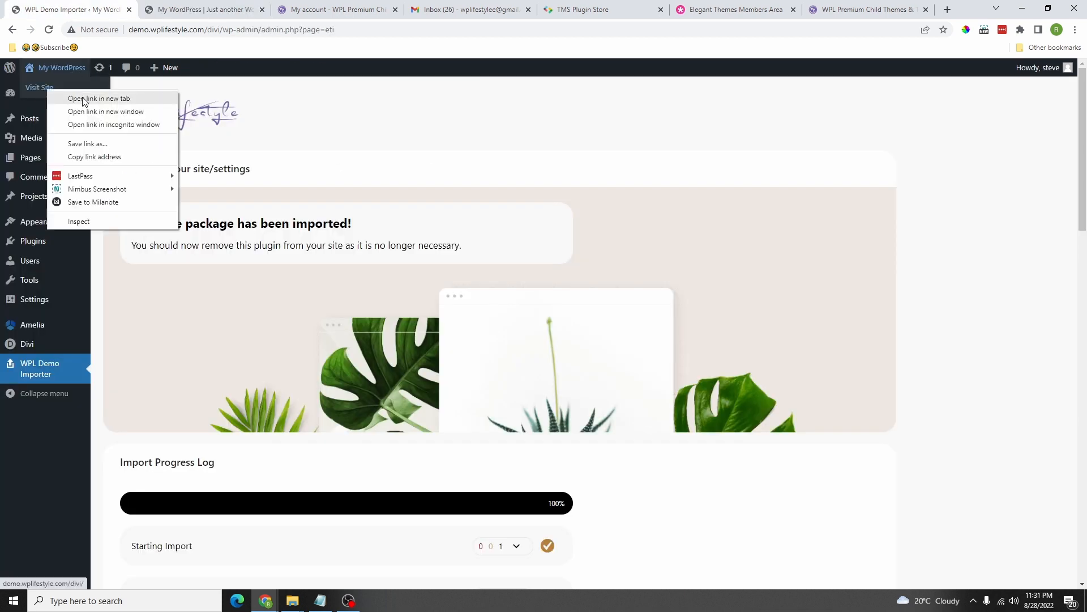
click(83, 99)
click(204, 9)
scroll(497, 221, down, 1)
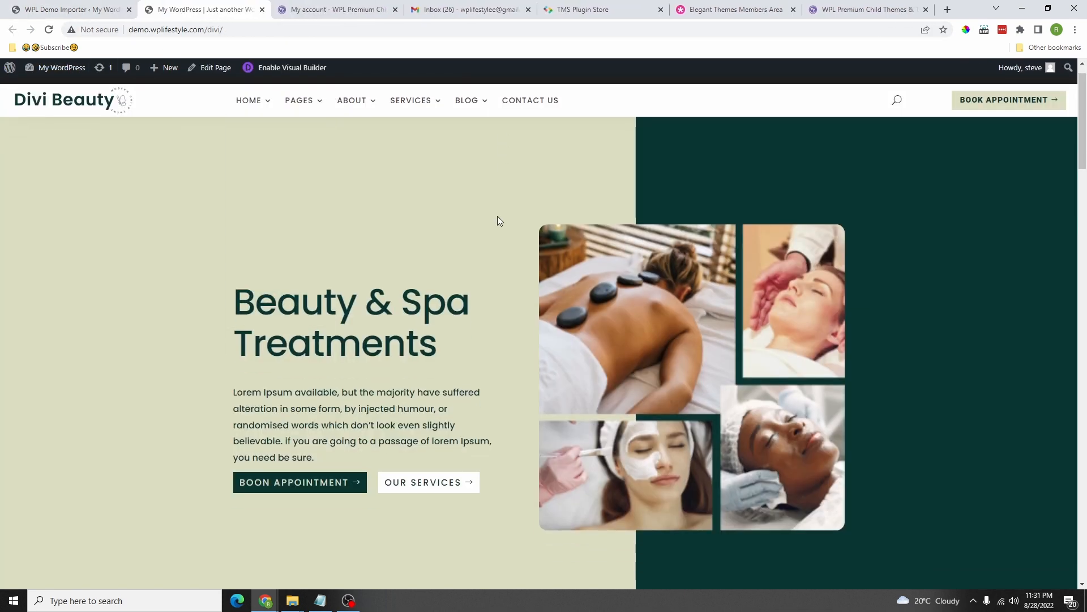
scroll(491, 267, down, 9)
scroll(526, 231, up, 9)
scroll(572, 217, down, 4)
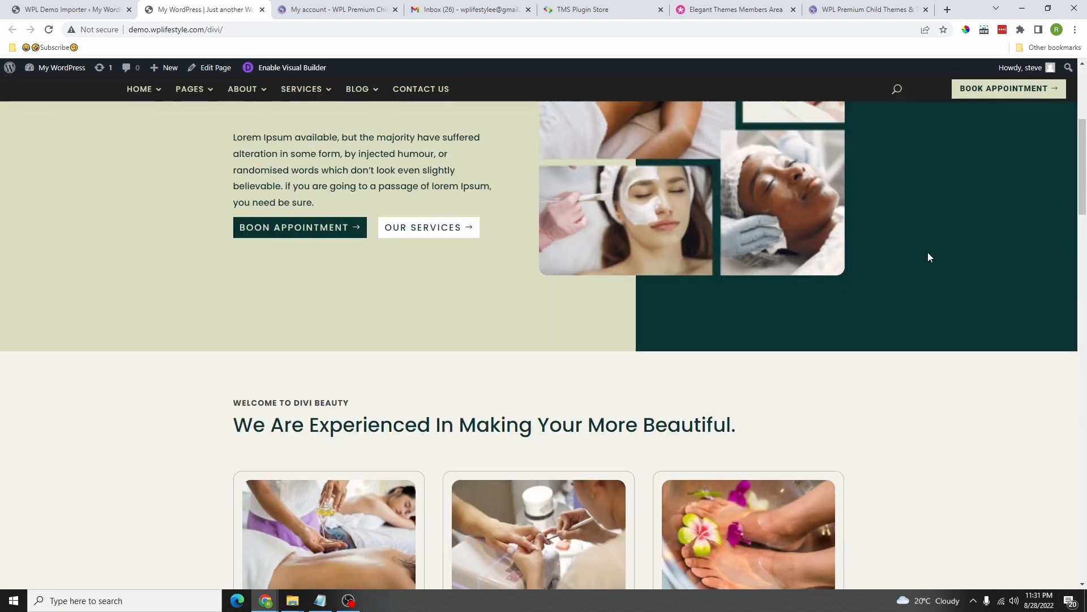
scroll(770, 302, down, 15)
scroll(333, 182, up, 10)
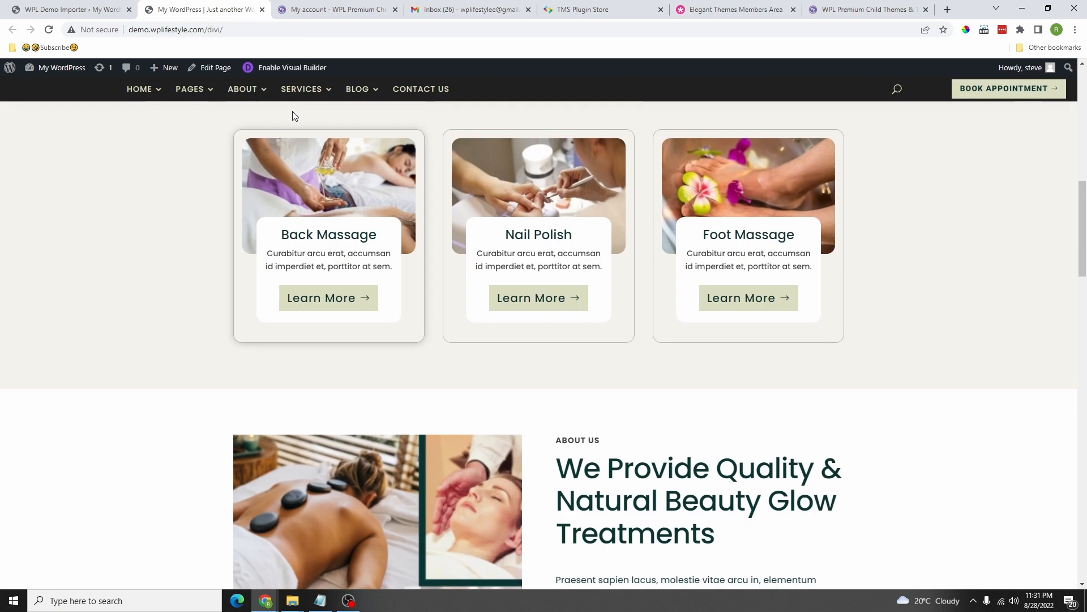
Step: Browse the Services Details page, then view the Contact Us page with details, form and hours
mouse_move(292, 89)
click(289, 120)
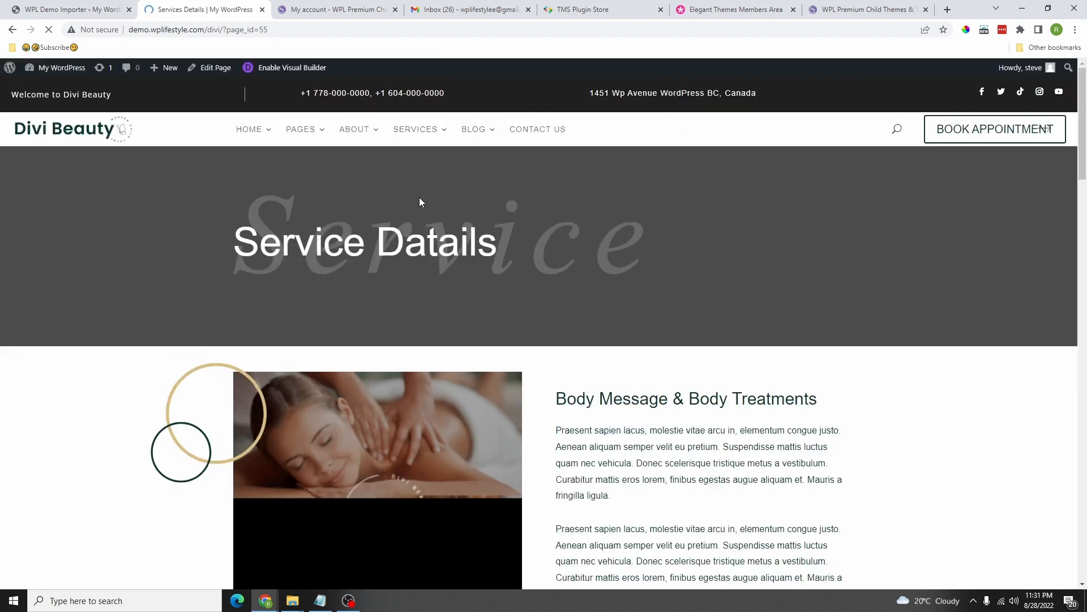
scroll(587, 354, down, 15)
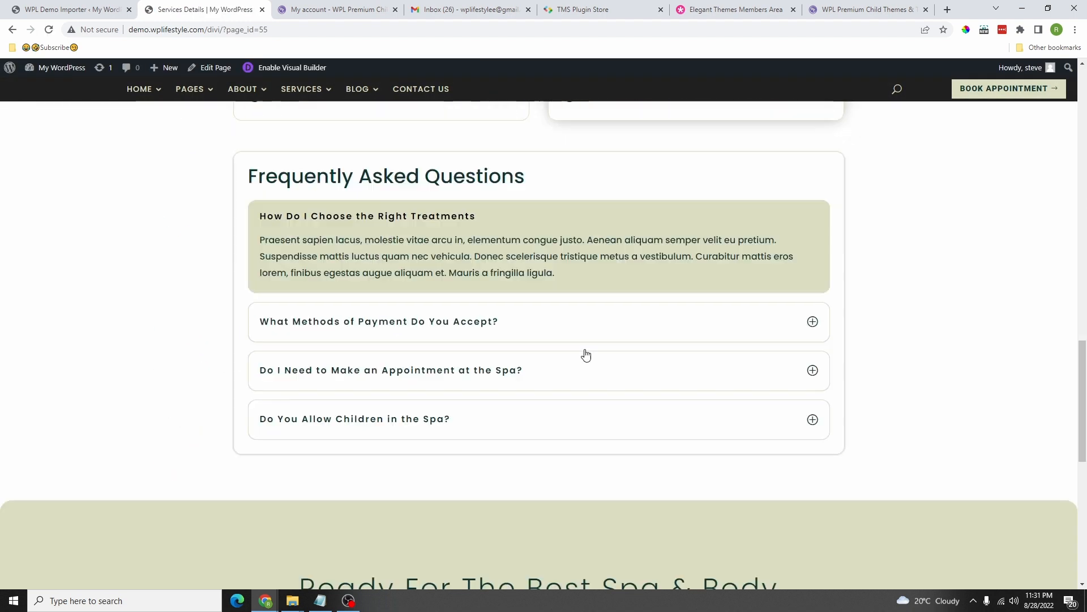
scroll(586, 354, down, 2)
click(421, 89)
scroll(564, 316, down, 10)
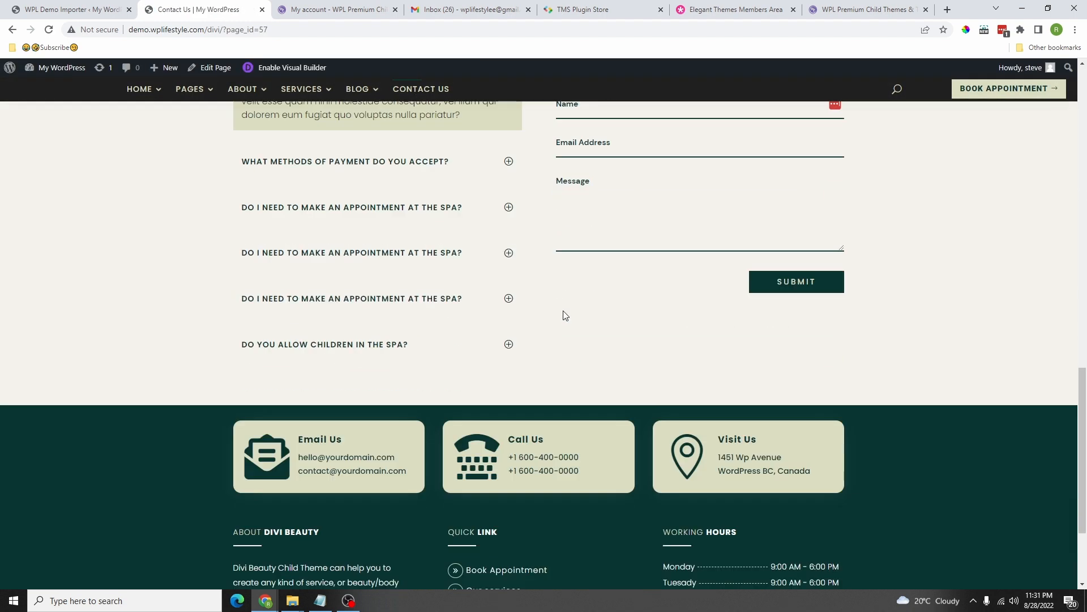
scroll(582, 303, down, 3)
scroll(634, 304, up, 13)
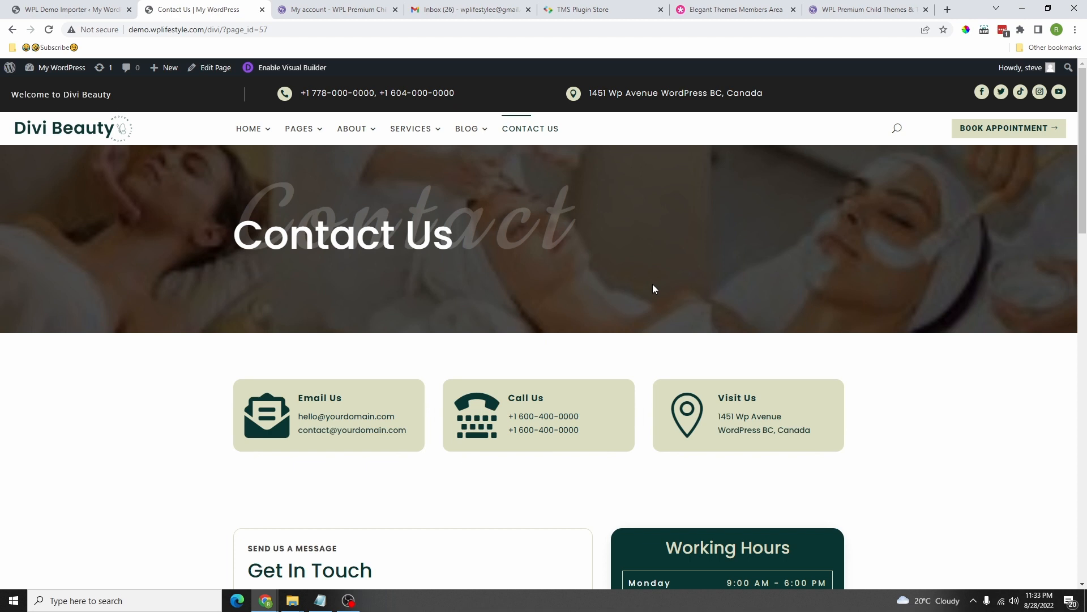
scroll(408, 208, down, 10)
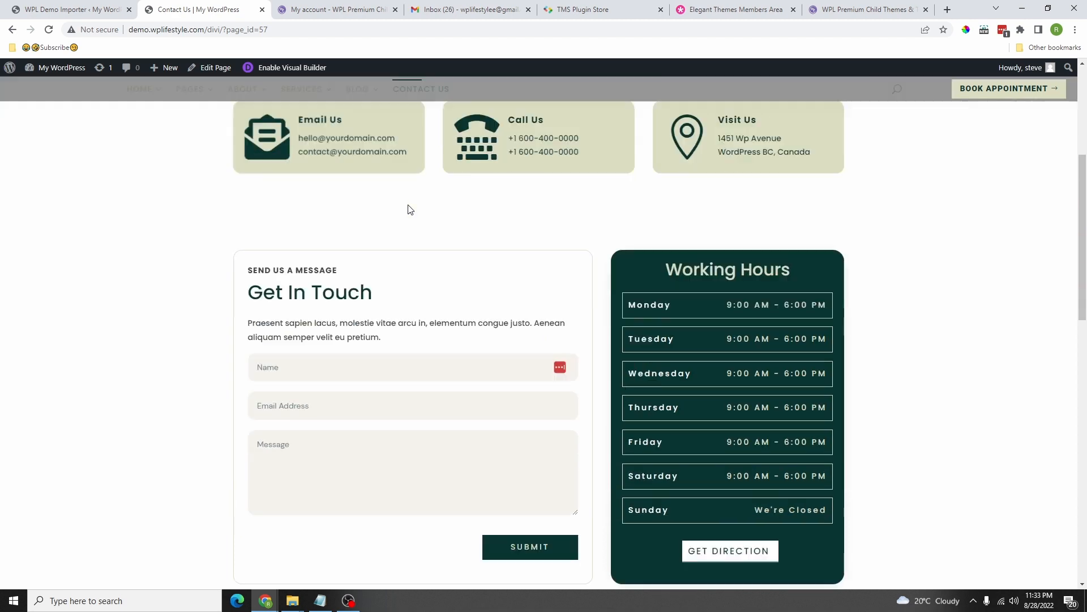
scroll(170, 147, up, 10)
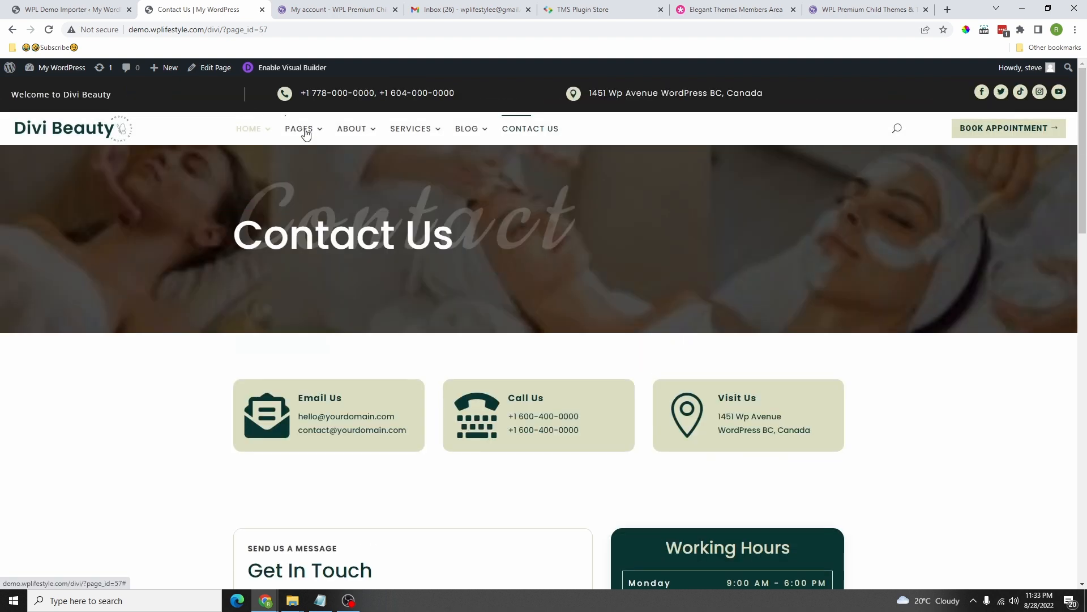
Step: Open the Amelia dashboard in WordPress admin, then Amelia's Settings page
click(78, 10)
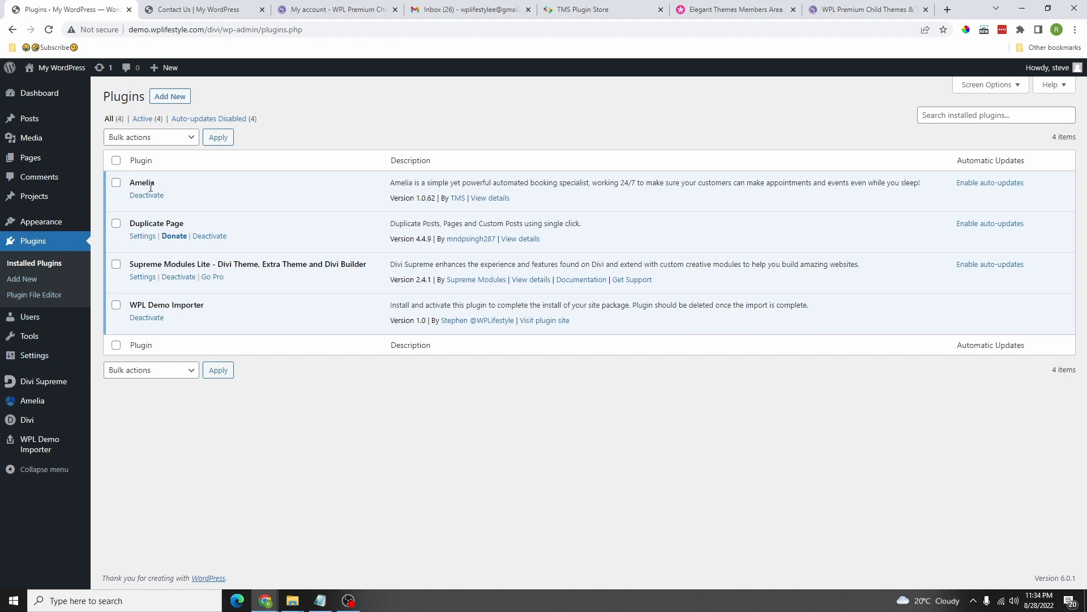
click(32, 401)
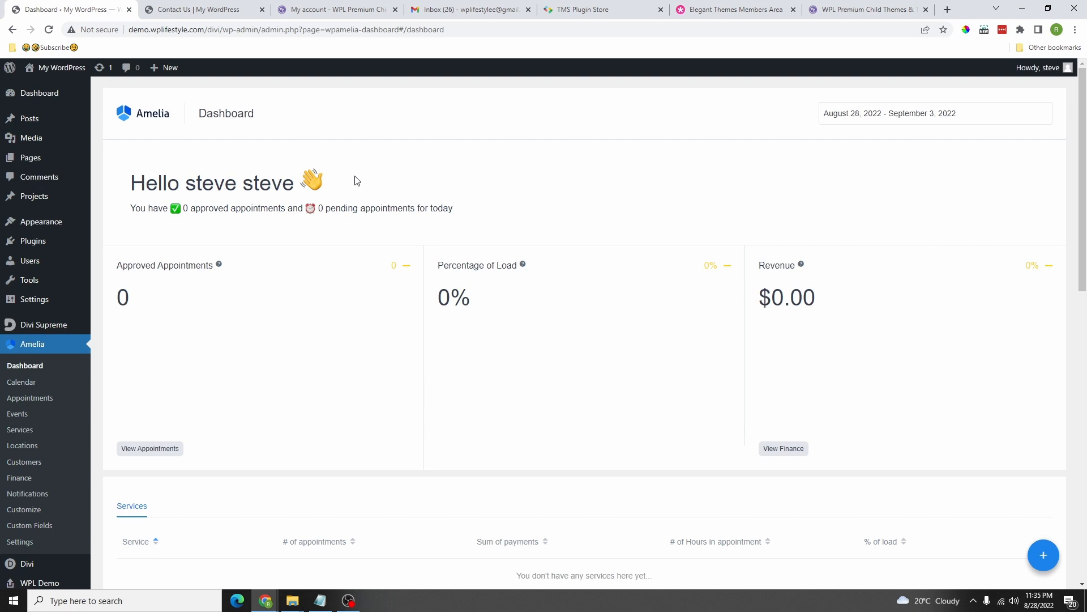
scroll(102, 233, down, 5)
click(26, 260)
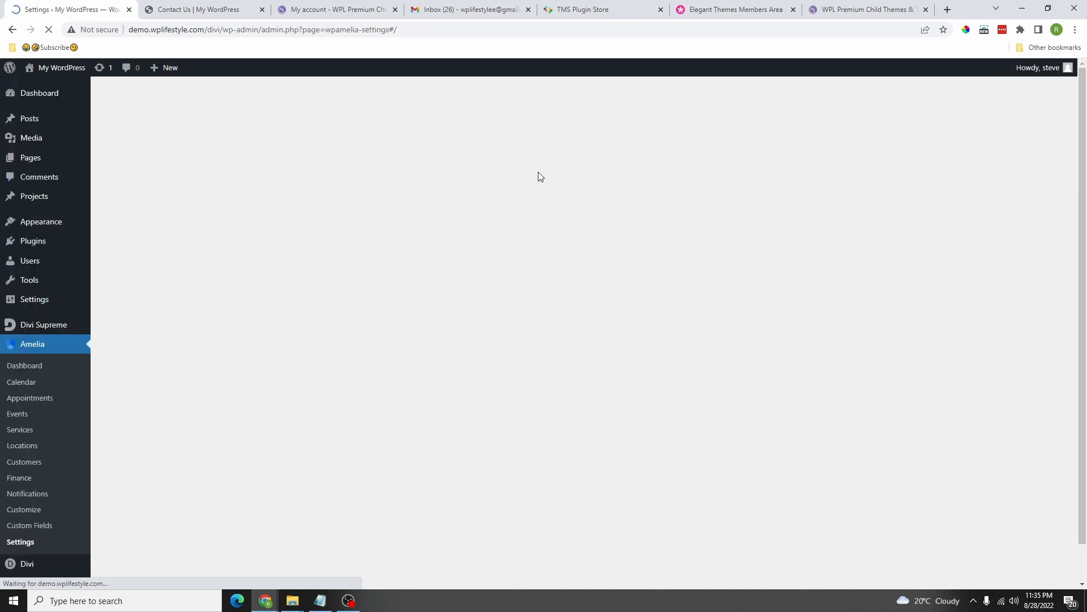
scroll(253, 355, down, 2)
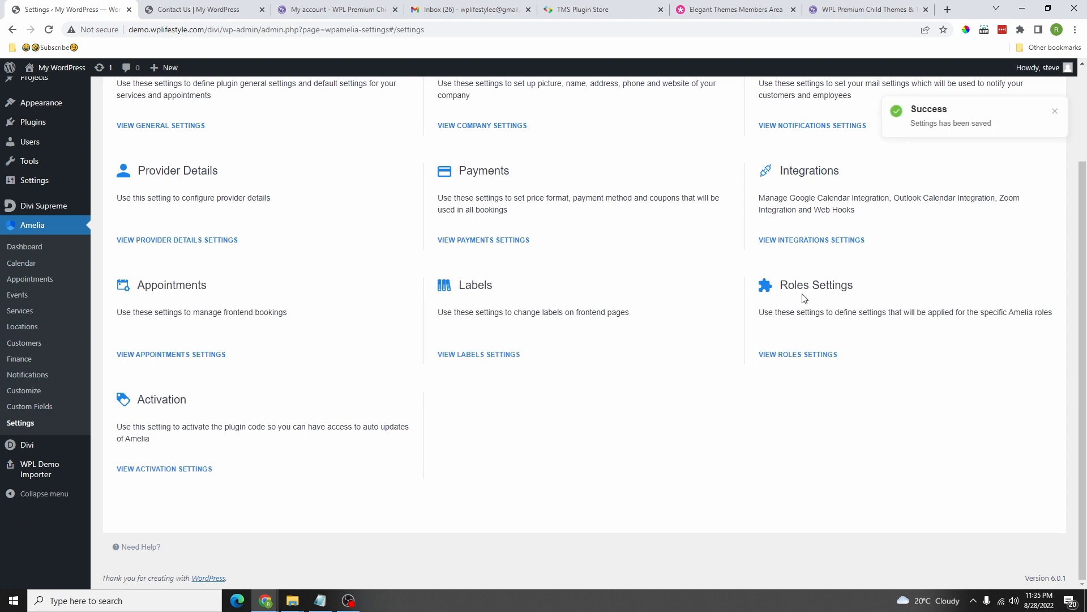
Step: View the Roles Settings, a full-version feature, close them, and start a blank browser tab
click(806, 356)
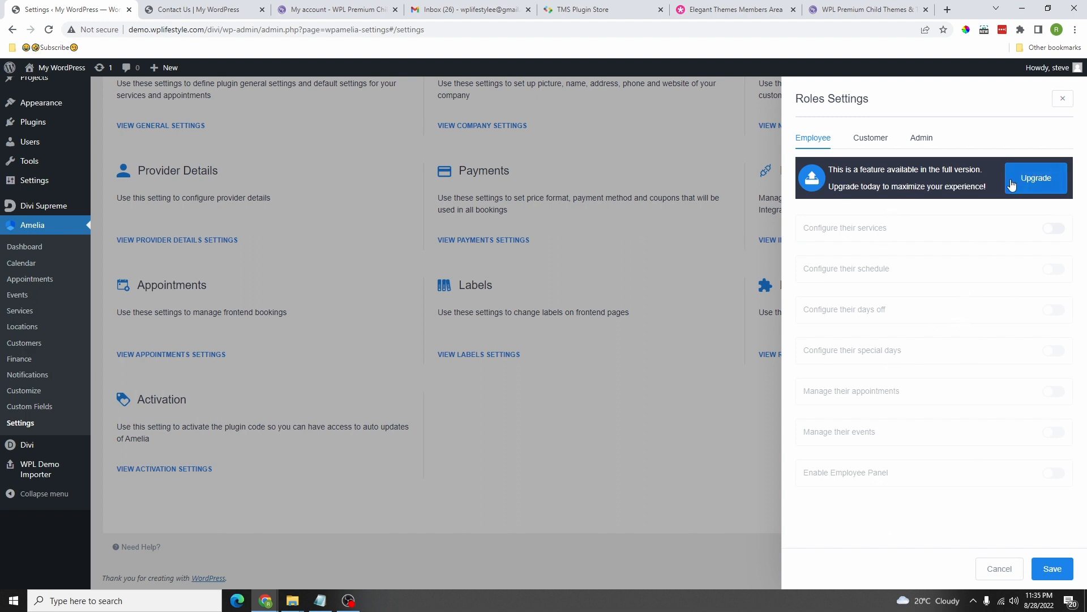
click(1063, 99)
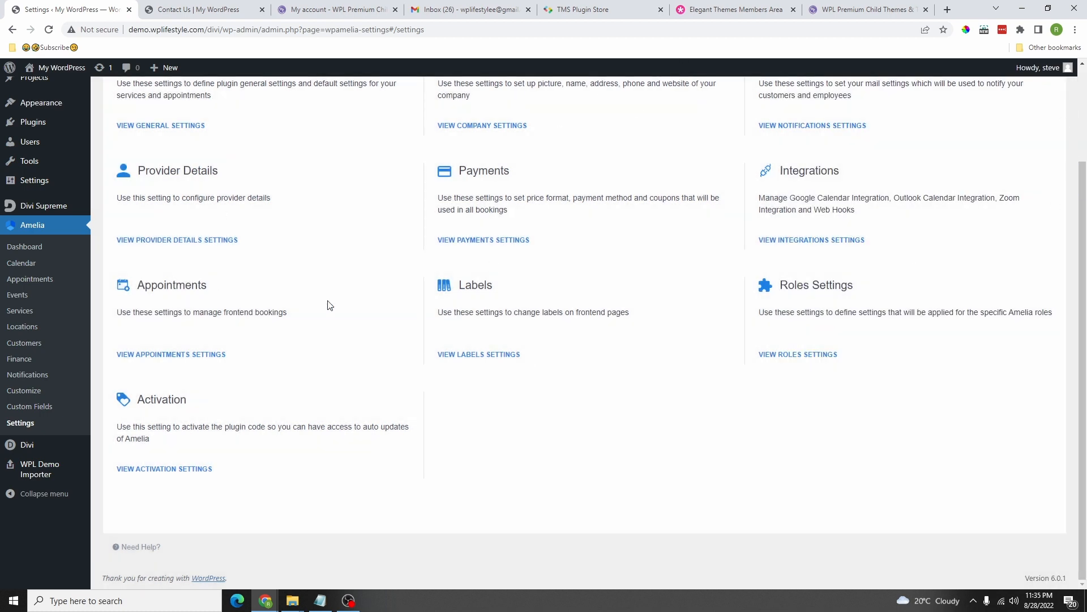
scroll(330, 305, up, 2)
click(948, 10)
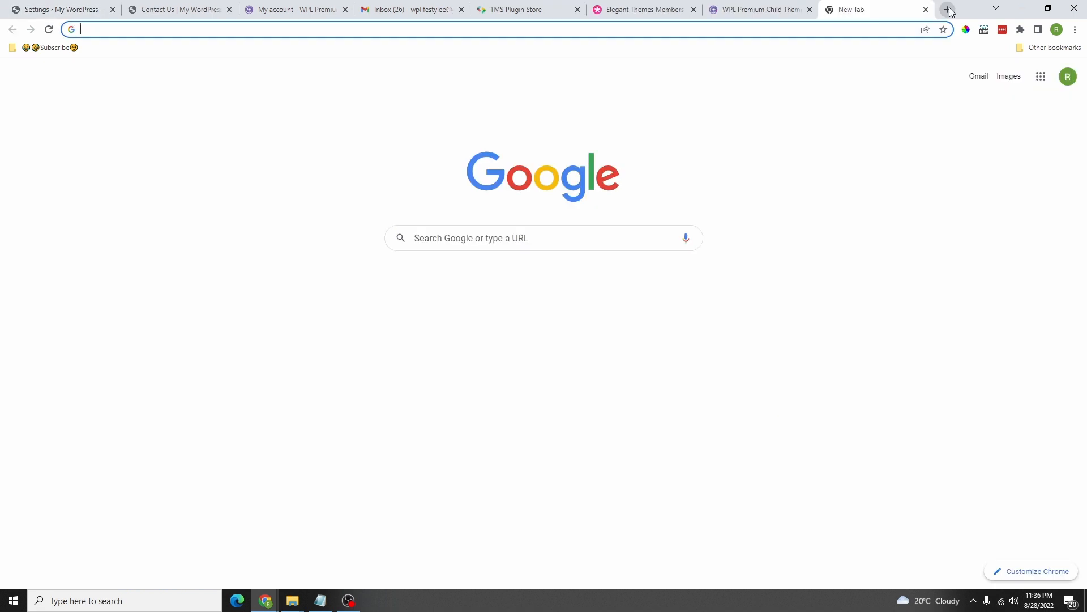
Step: Load the wpamelia.com Amelia homepage in the new tab using the address-bar suggestion
text(wp)
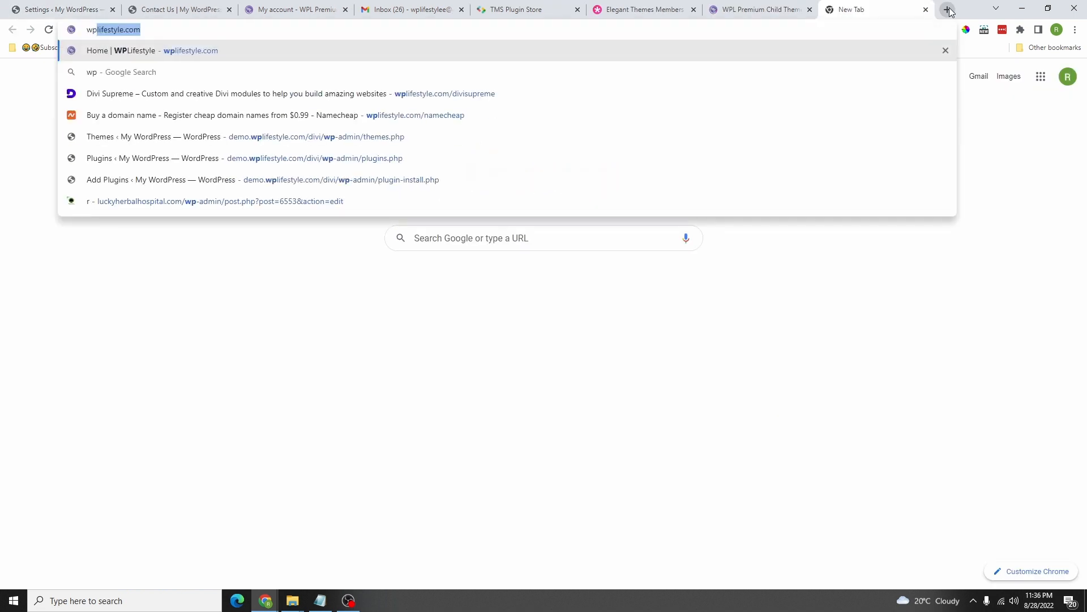
key(Right)
text(/)
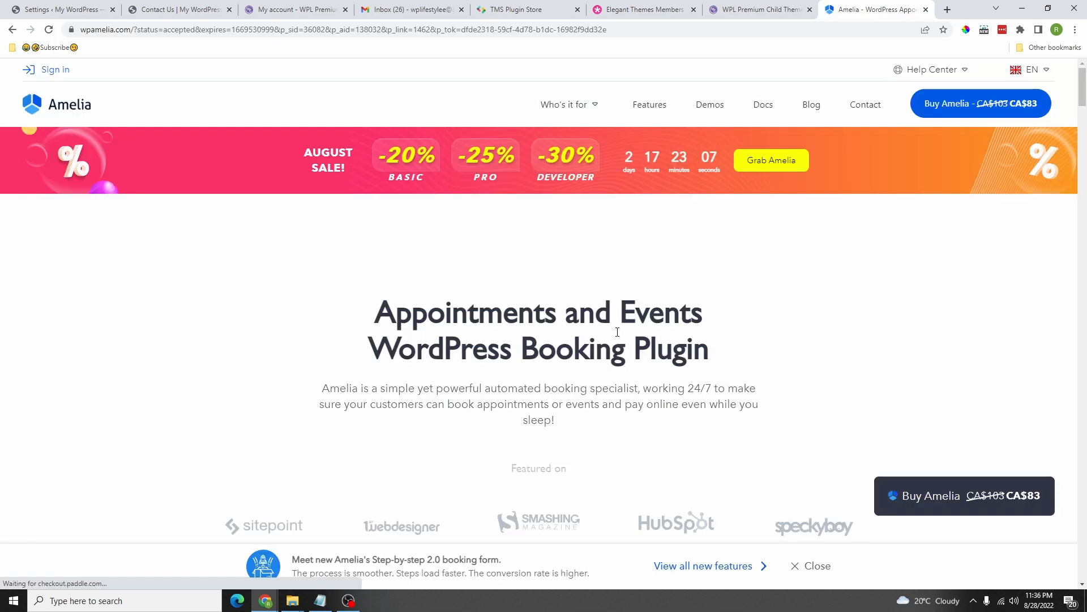
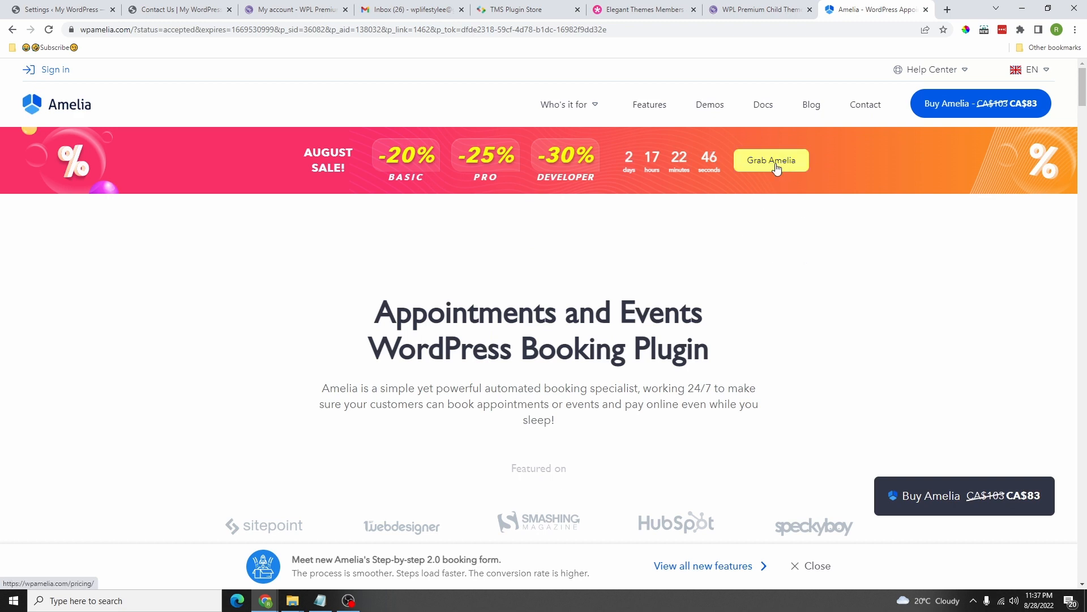
Step: Open Amelia's pricing page and review the annual plans, noting the Developer plan's 227 price
click(959, 503)
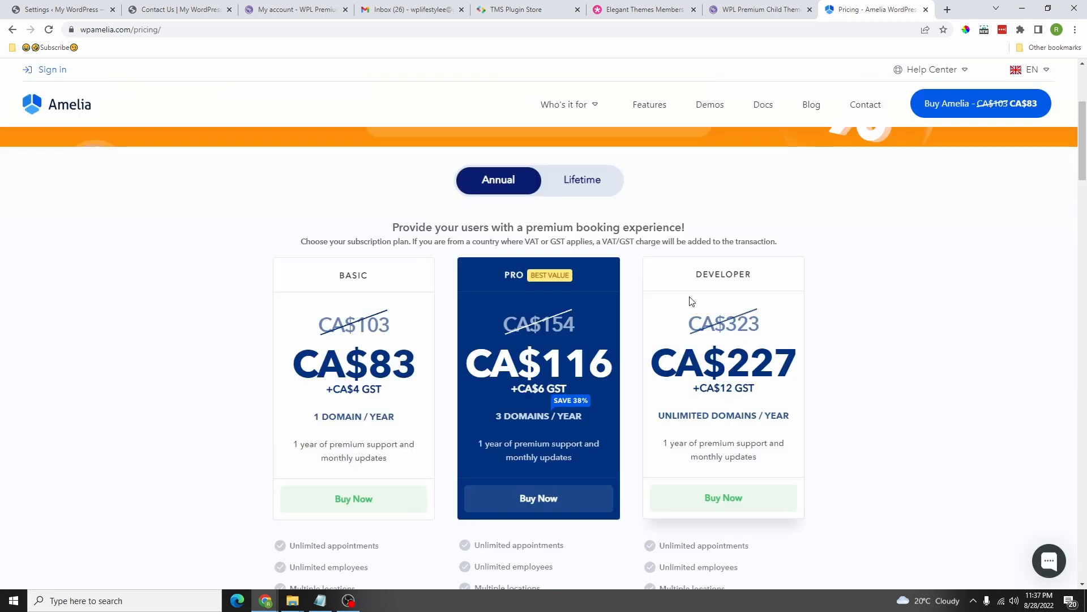
scroll(367, 321, down, 2)
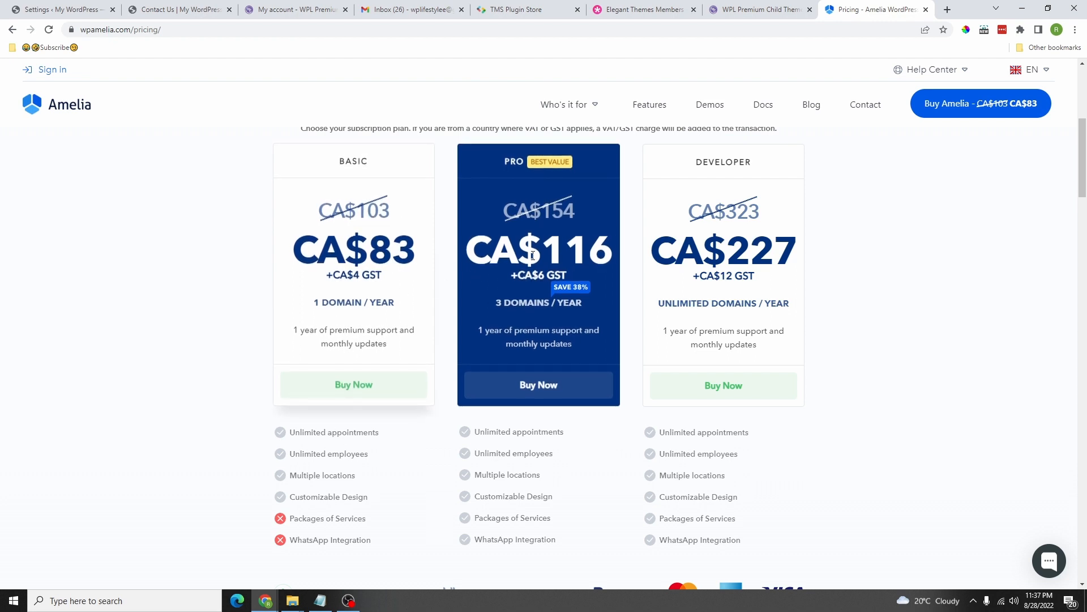
scroll(519, 244, up, 1)
scroll(519, 242, down, 2)
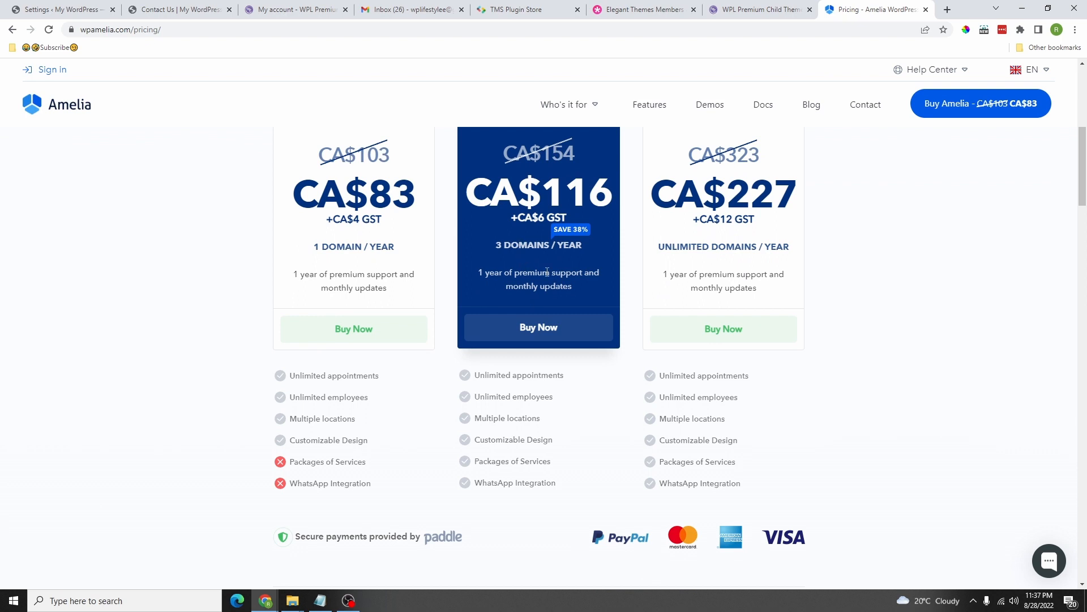
scroll(539, 261, up, 1)
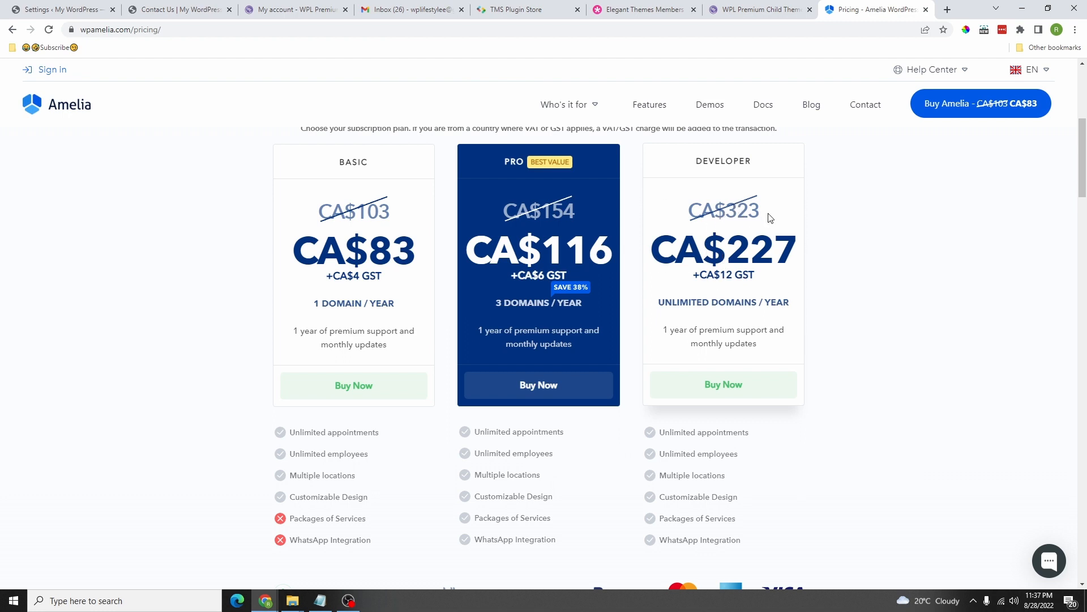
double_click(734, 252)
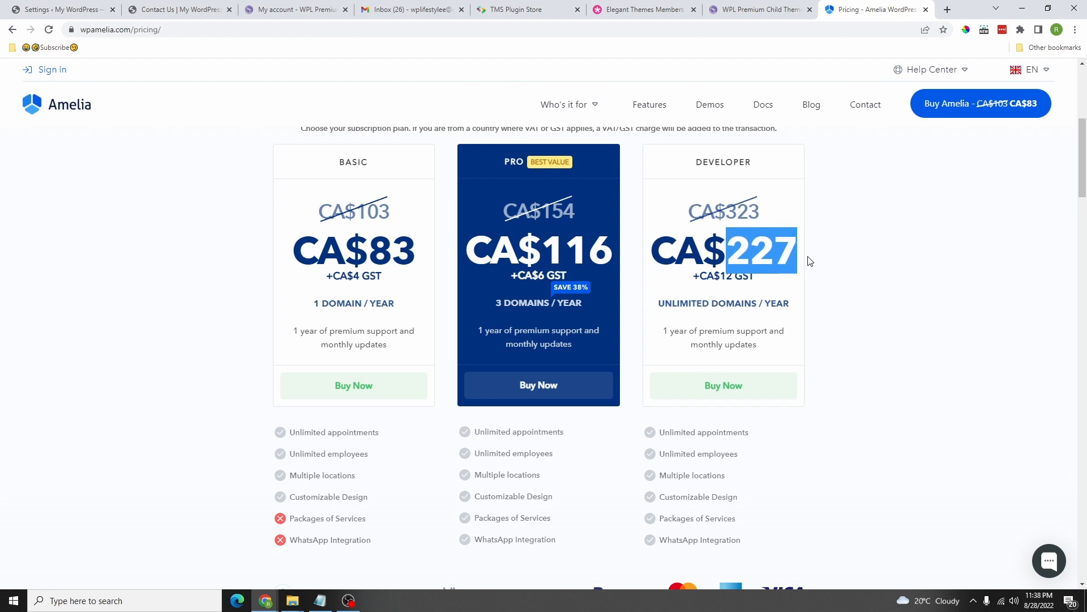
scroll(614, 387, down, 4)
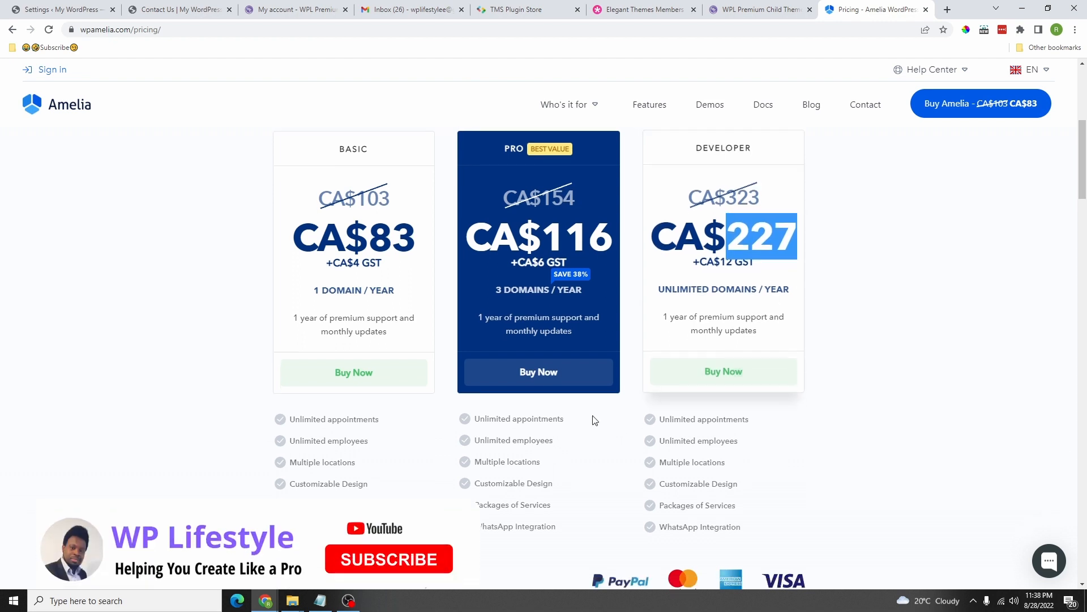
scroll(546, 391, up, 5)
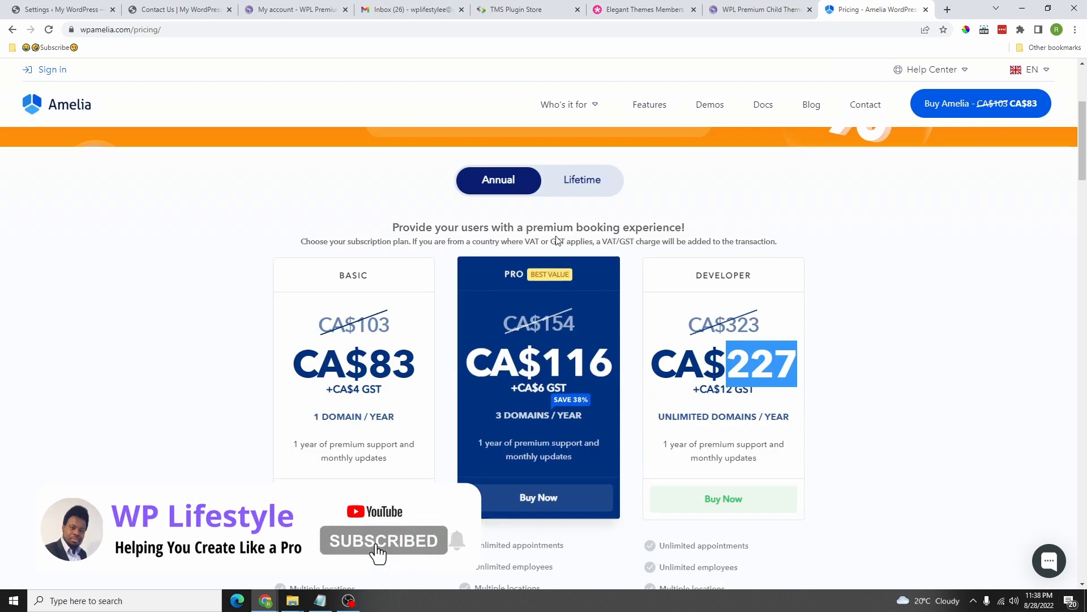
Step: Compare lifetime prices, noting Pro Lifetime's 3-domain limit versus Developer Lifetime's unlimited domains
click(592, 191)
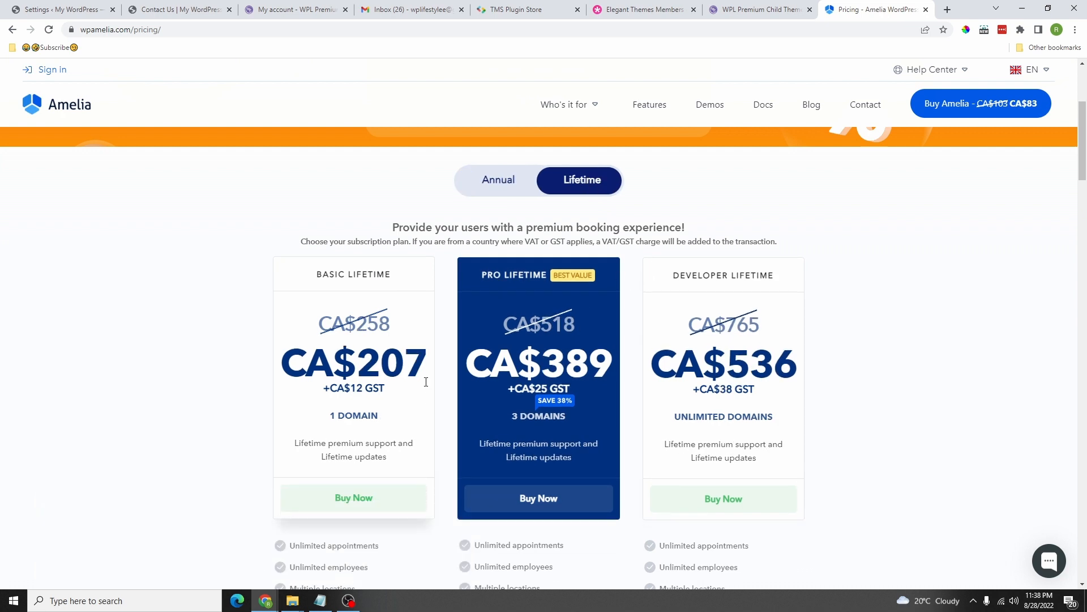
click(528, 192)
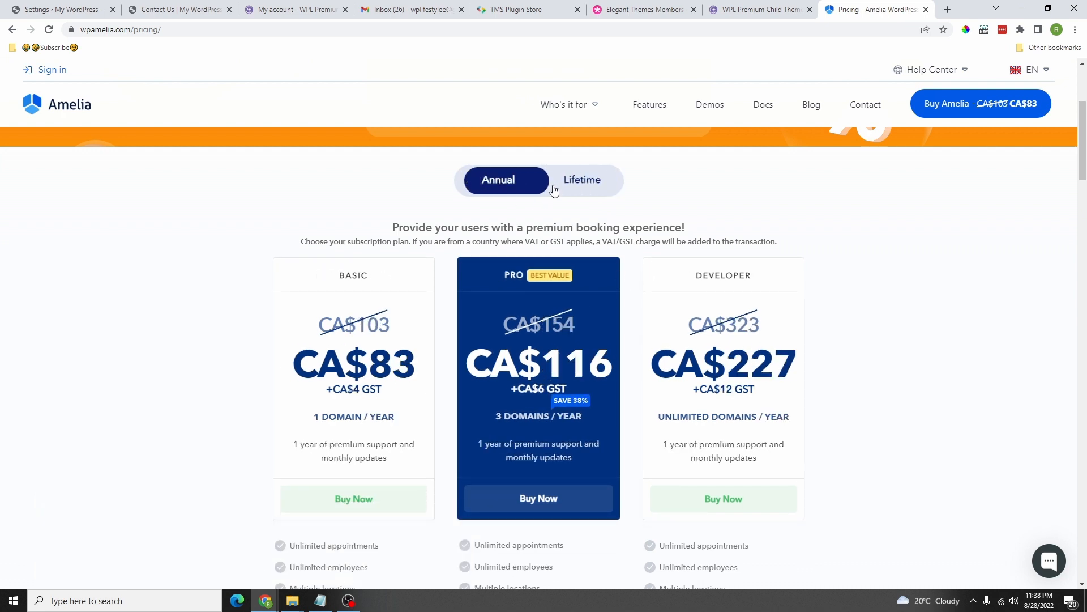
click(570, 193)
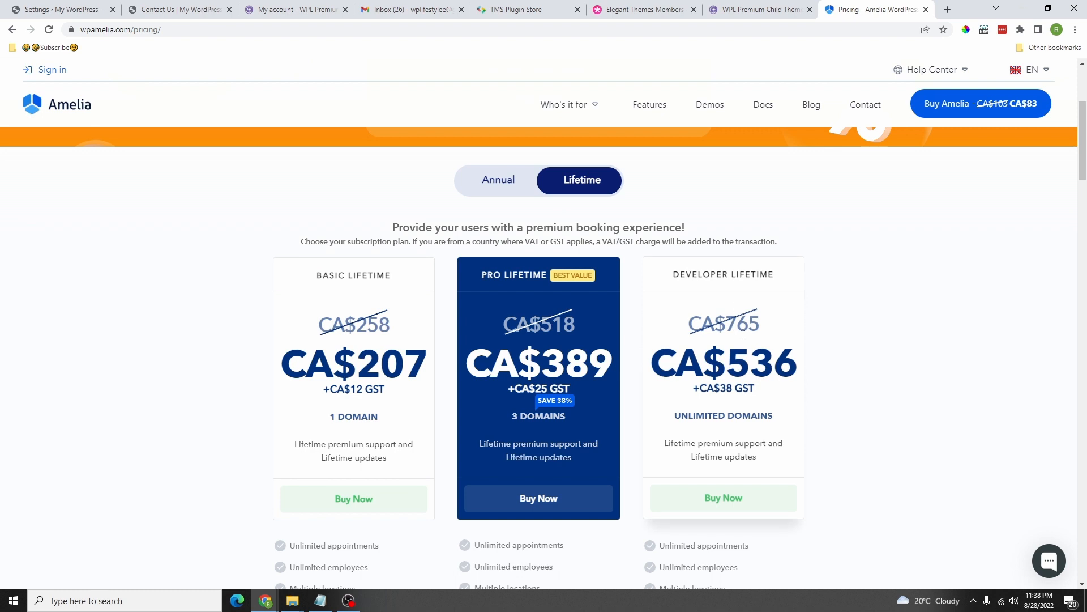
scroll(743, 335, down, 1)
drag(330, 359, 377, 360)
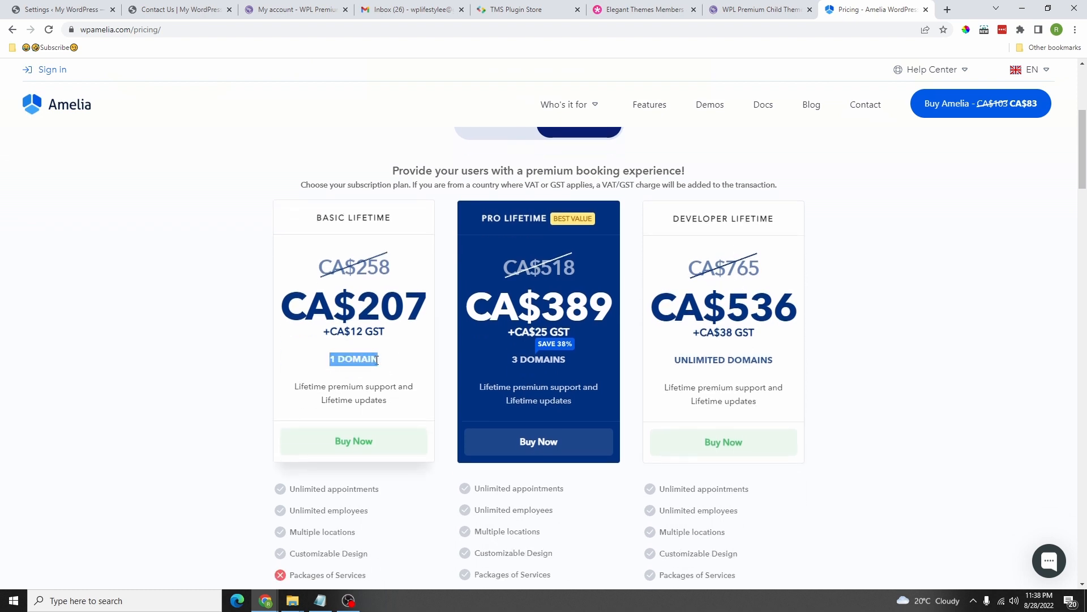
drag(512, 360, 577, 376)
drag(674, 361, 781, 366)
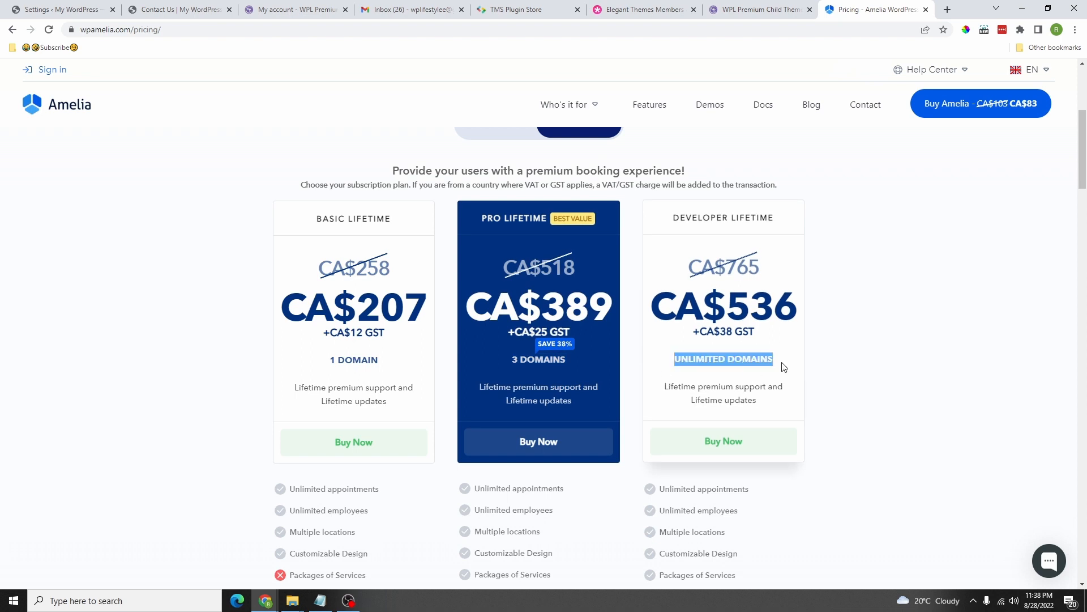
scroll(517, 394, down, 2)
scroll(517, 395, up, 1)
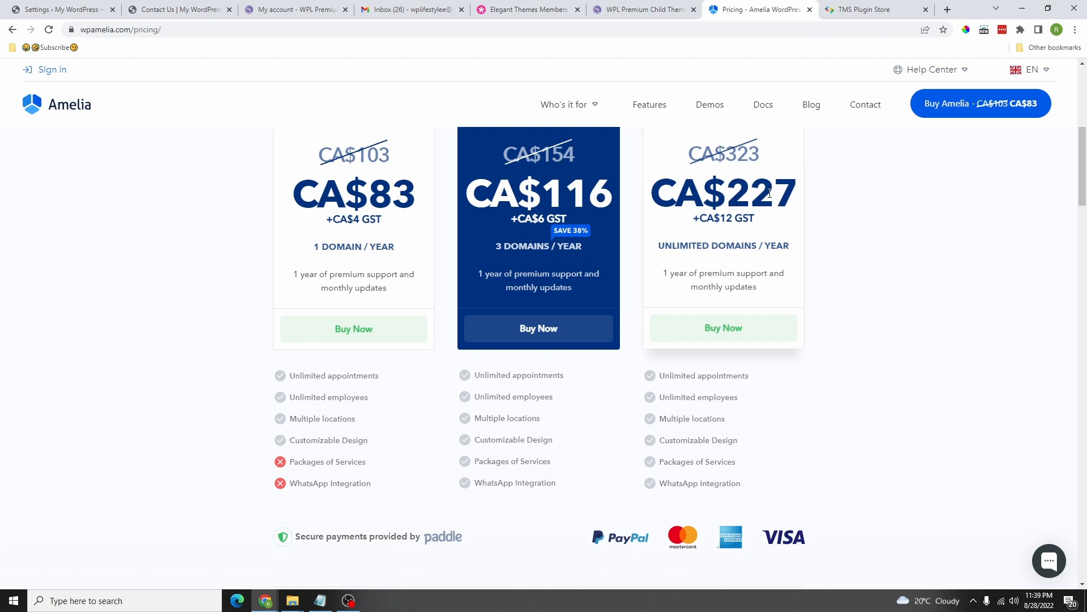
click(855, 9)
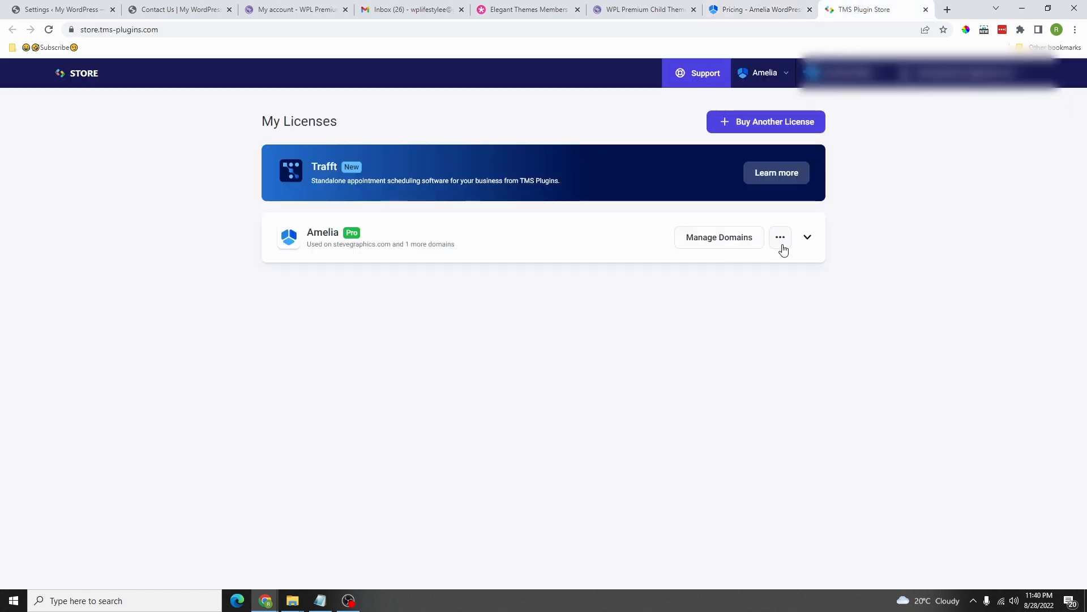
Step: Download the Amelia Pro plugin package from its licence's options menu
click(780, 245)
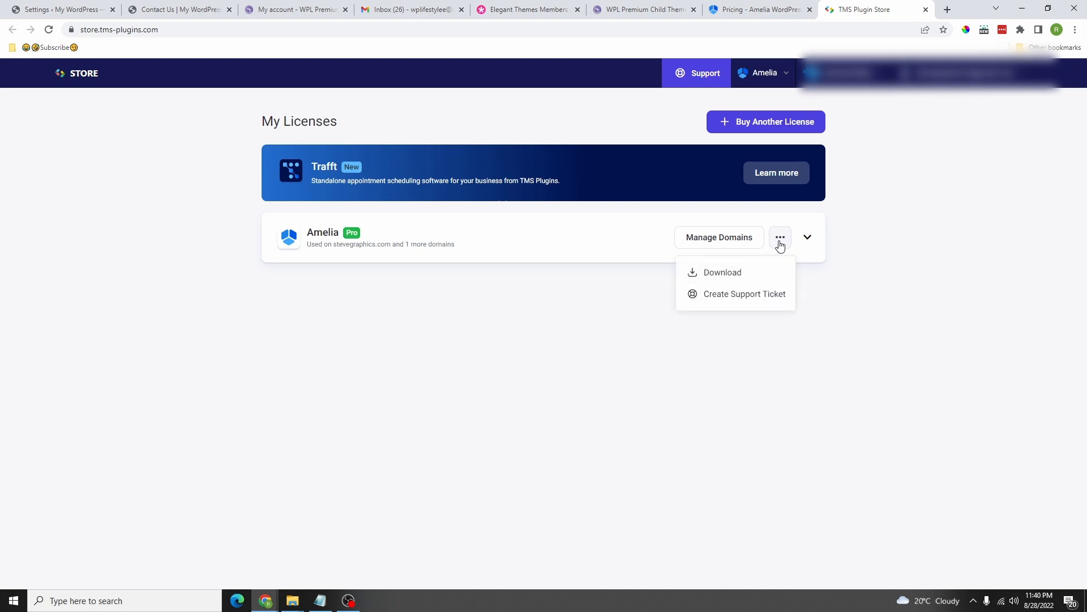
click(723, 275)
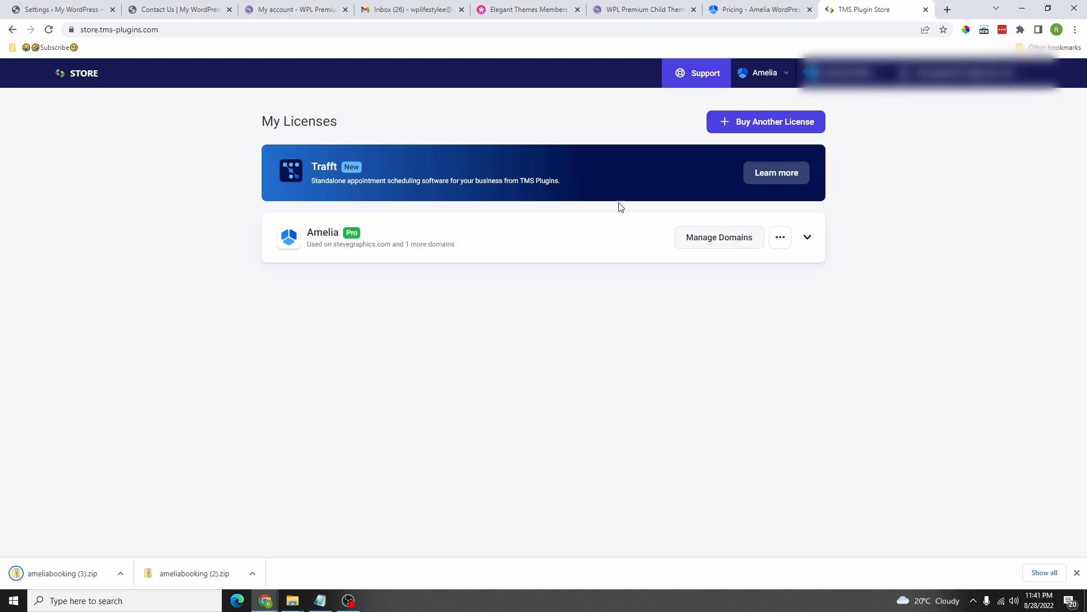
Step: Upload ameliabooking (2).zip via Plugins > Add New, replacing Amelia 1.0.62 with version 5.2
click(72, 7)
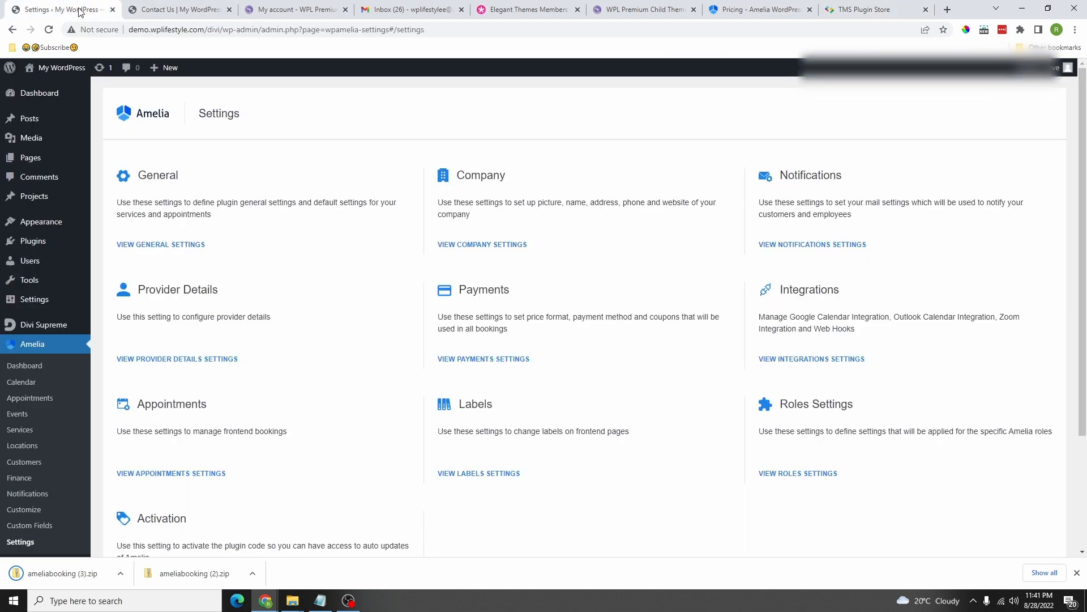
mouse_move(39, 245)
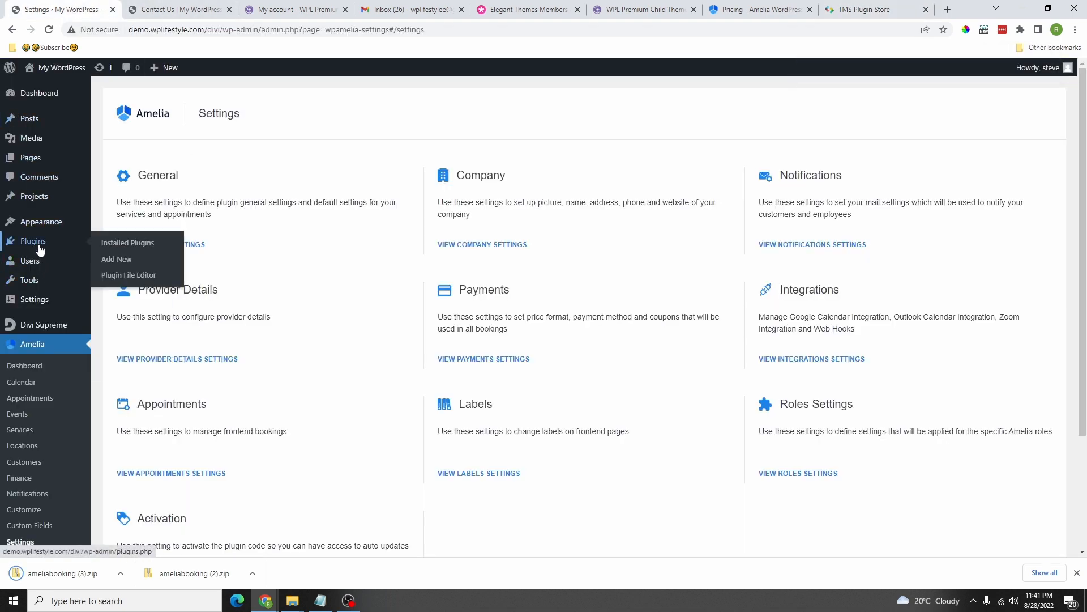
click(115, 260)
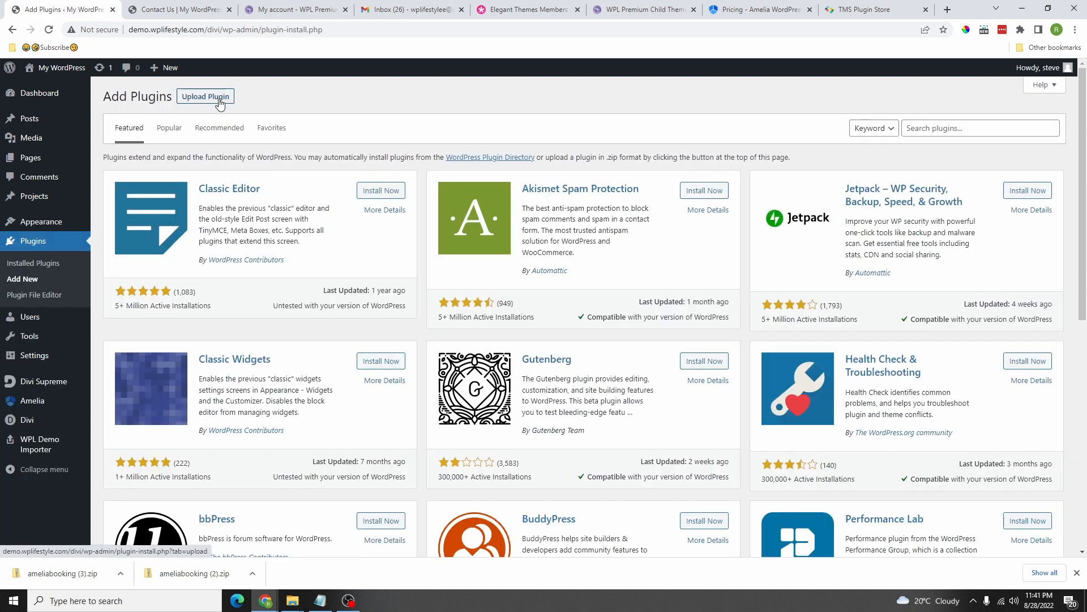
click(215, 99)
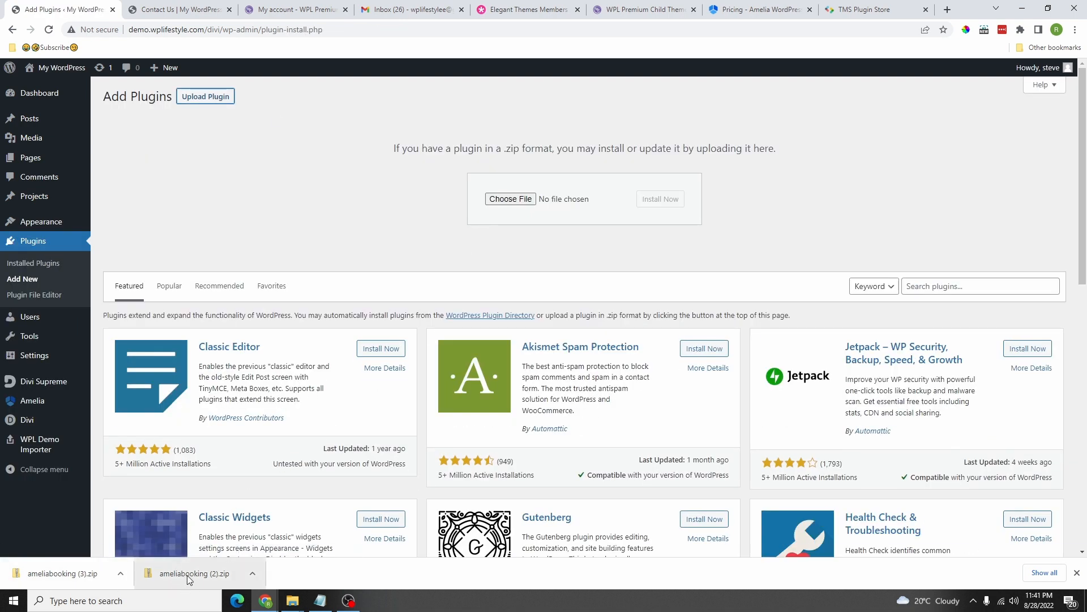
drag(189, 577, 512, 201)
click(661, 202)
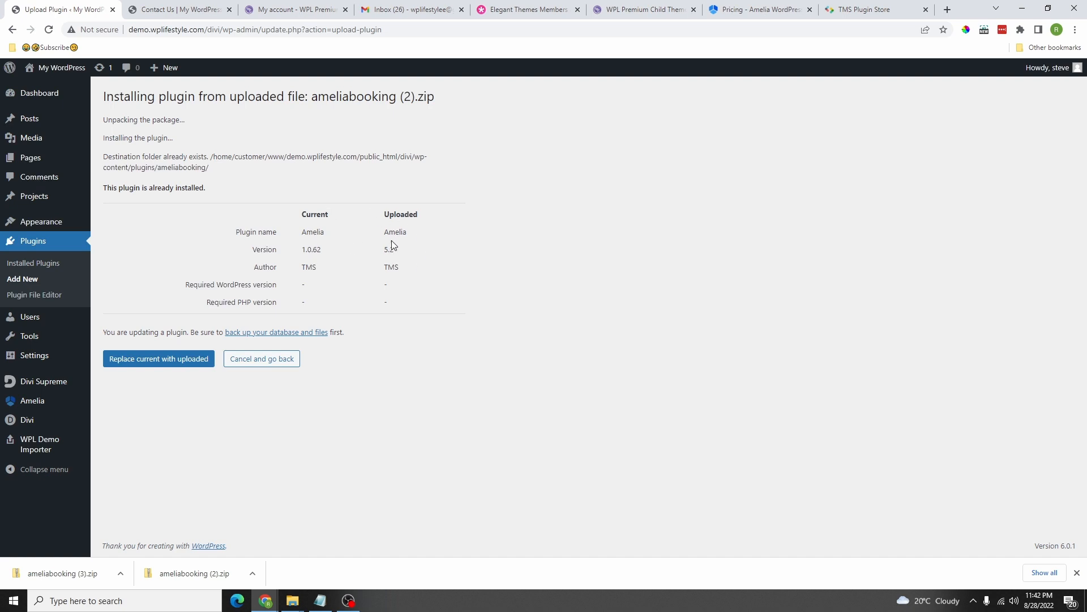
click(177, 365)
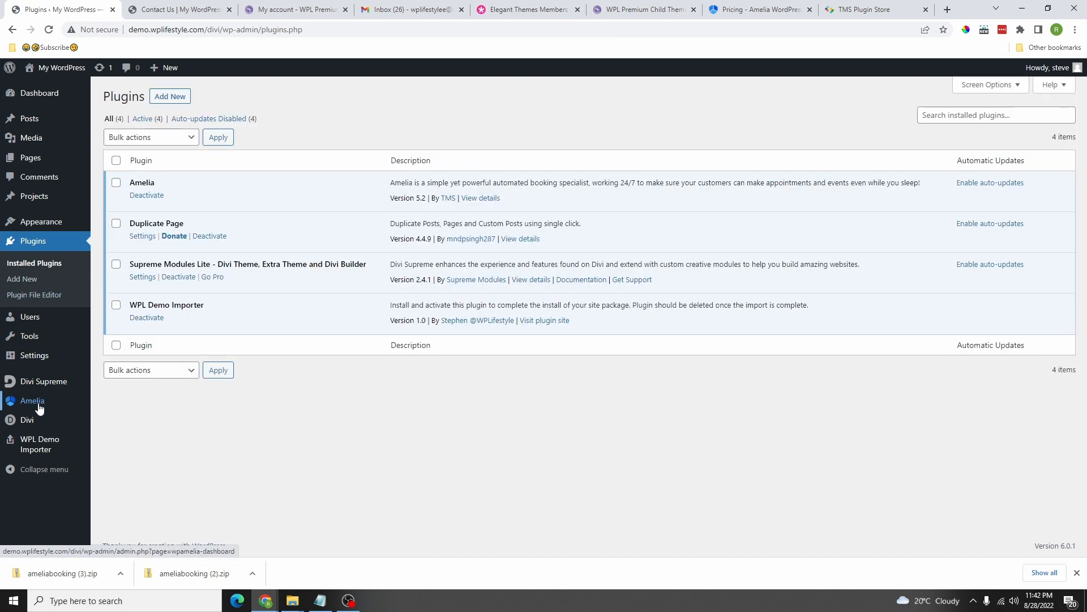
Step: Activate the Amelia licence through Activation Settings, reaching version 6.0.1, then close the panel
click(38, 408)
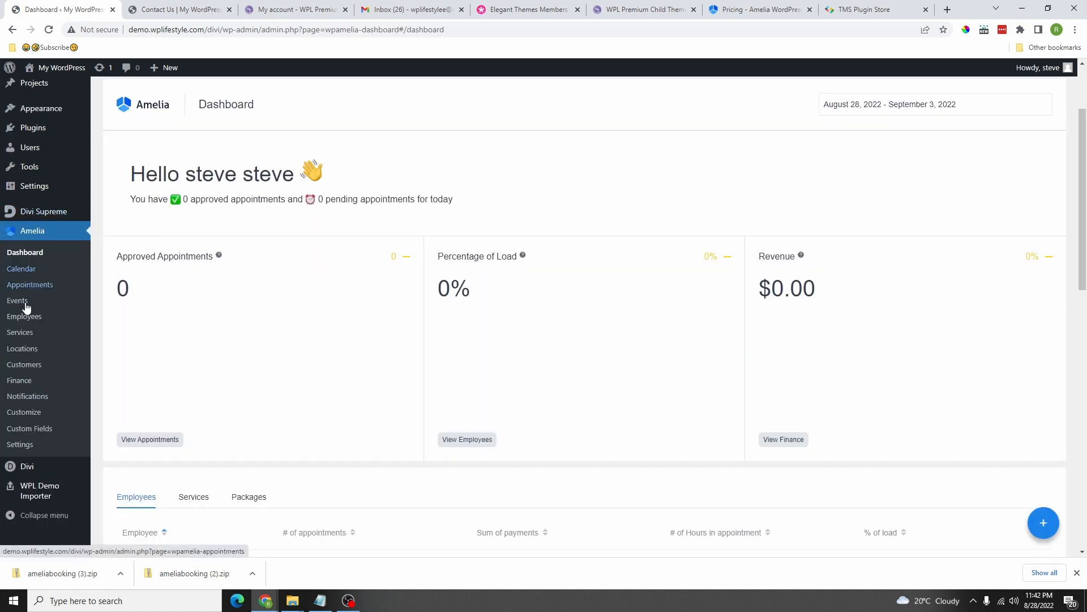
click(21, 448)
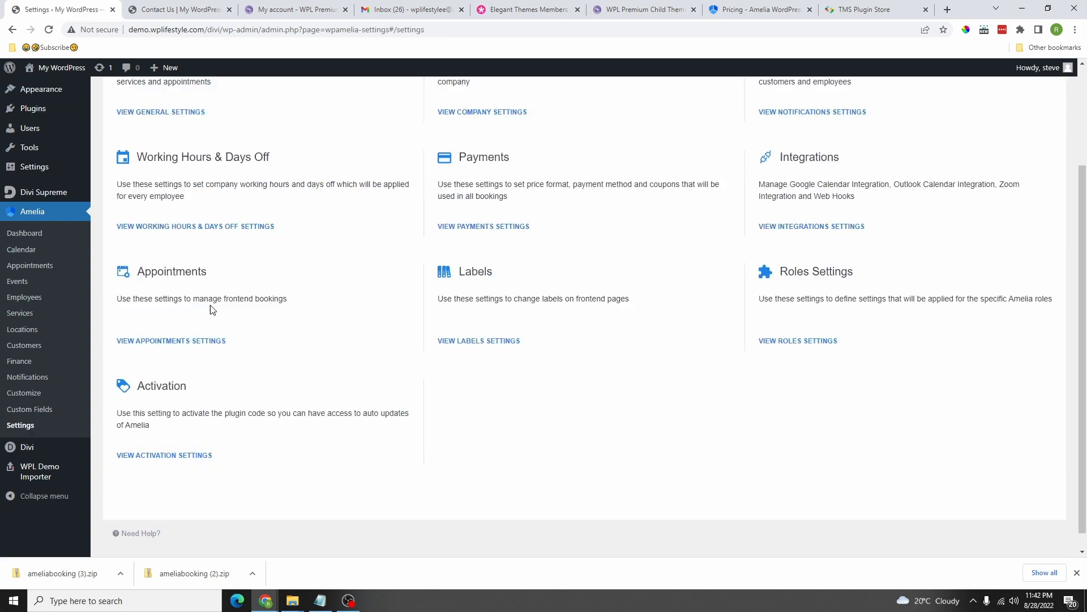
scroll(209, 309, down, 1)
click(174, 436)
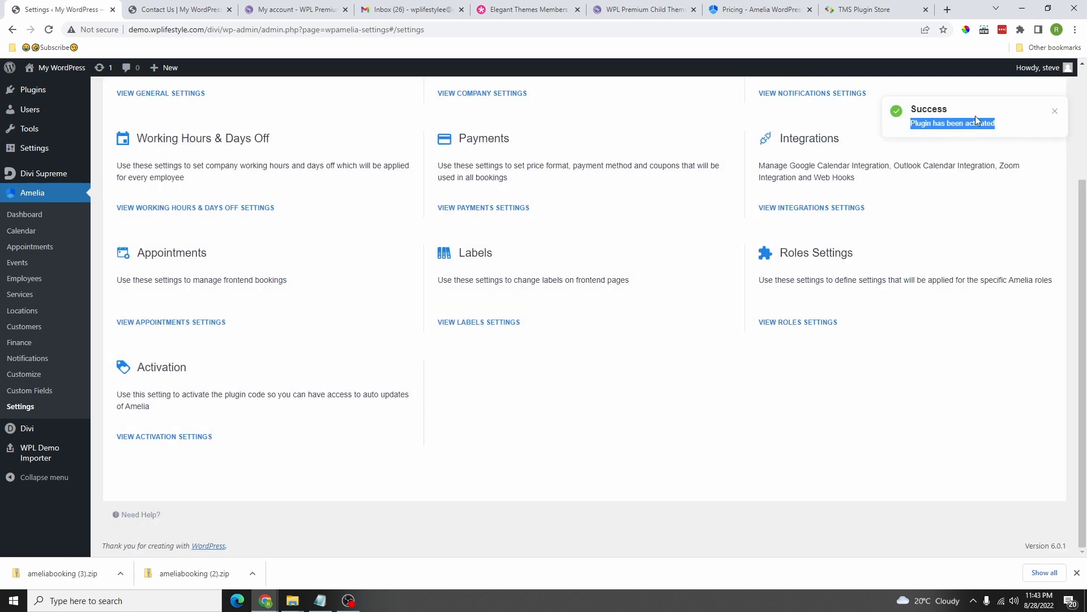
click(172, 435)
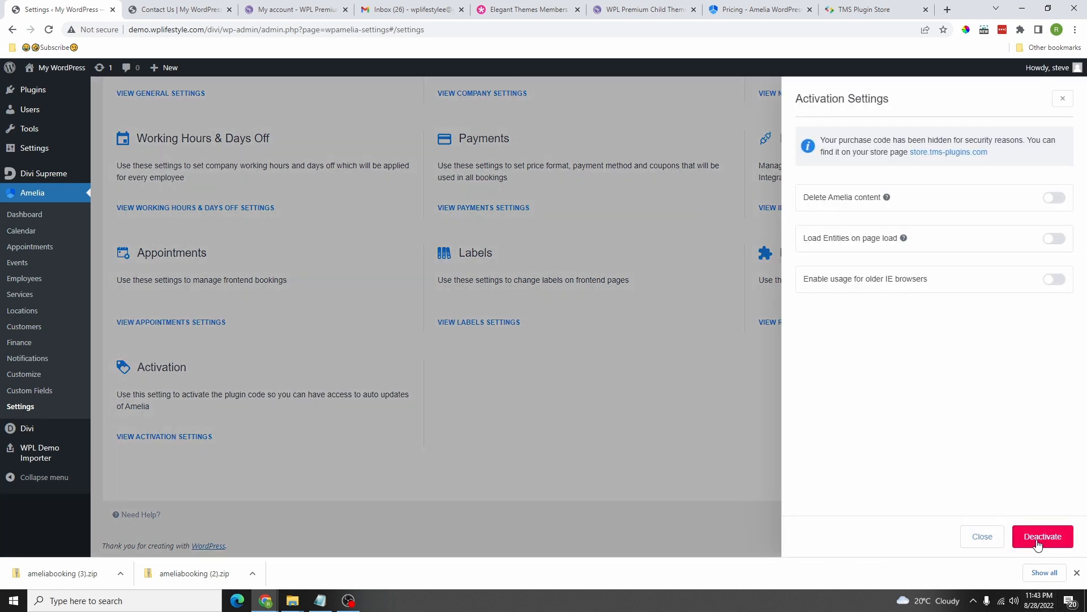
click(1049, 539)
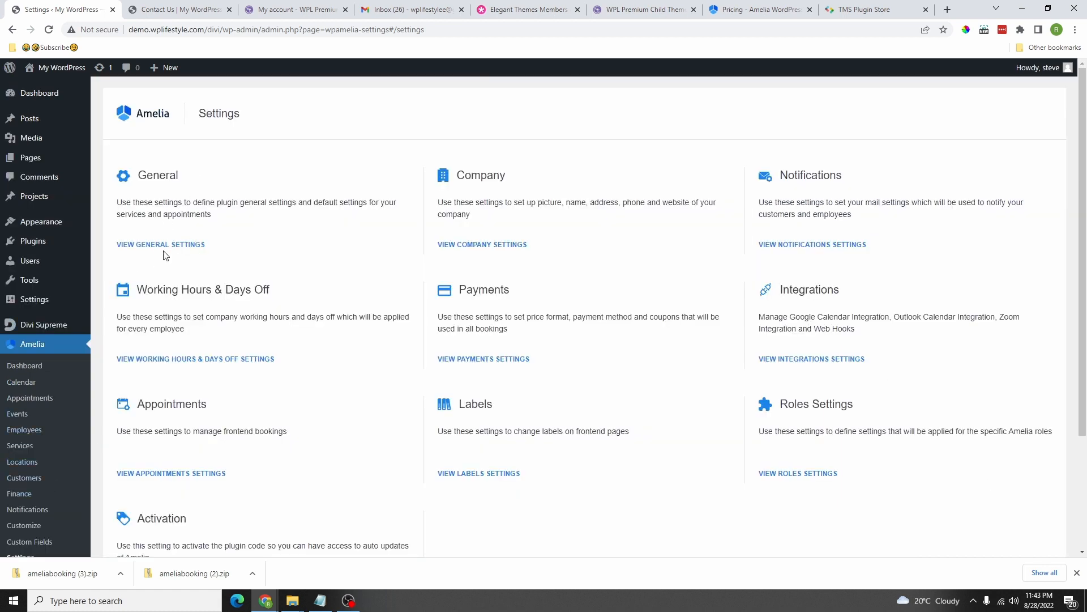
Step: Keep the 30min time slot step, base slots on service duration, and disable service buffer time
click(168, 245)
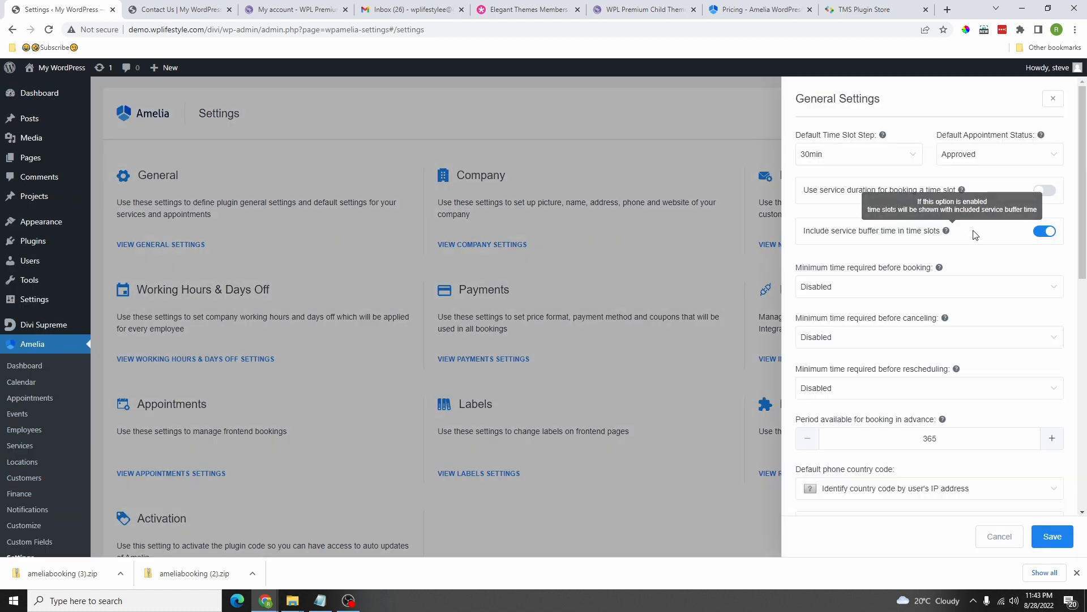
click(858, 160)
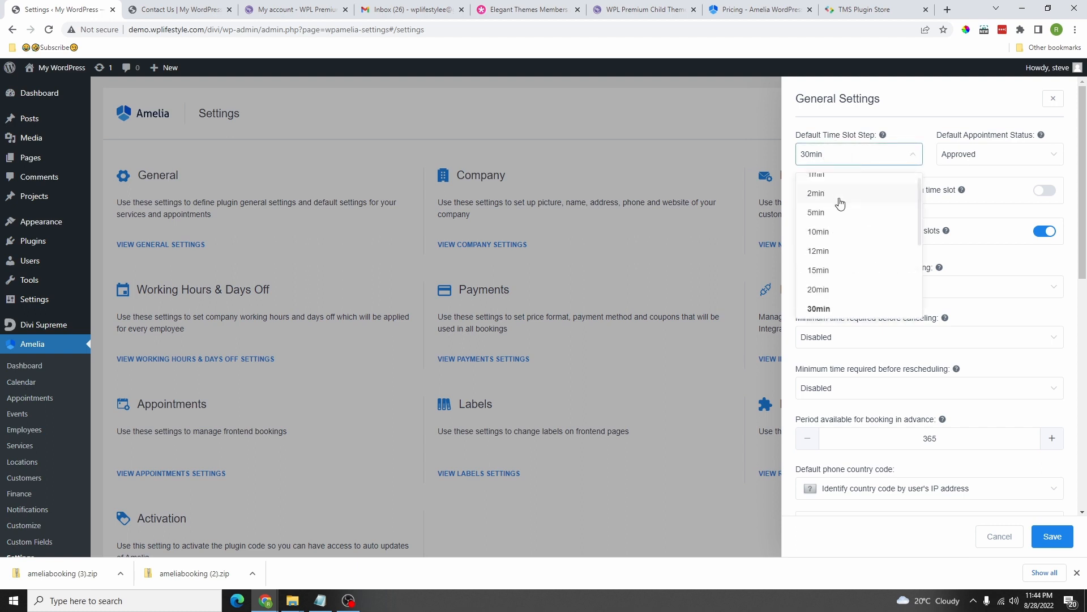
click(900, 138)
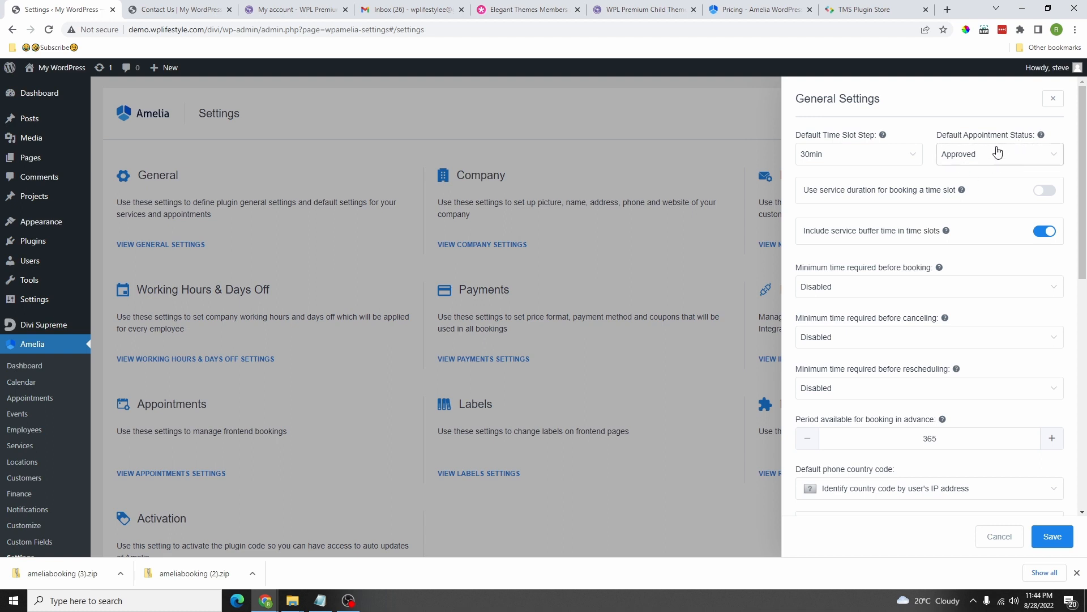
click(1045, 192)
click(1045, 231)
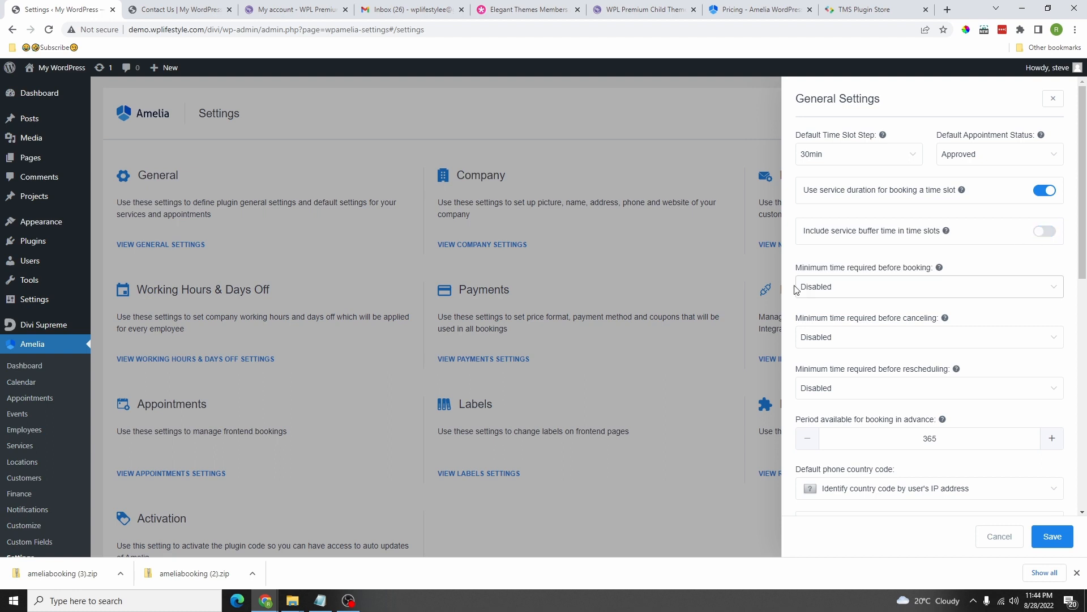
Step: Set minimum notice to 1h for booking, 2 days for canceling, 1 day for rescheduling
click(876, 287)
scroll(846, 405, down, 5)
scroll(844, 396, up, 5)
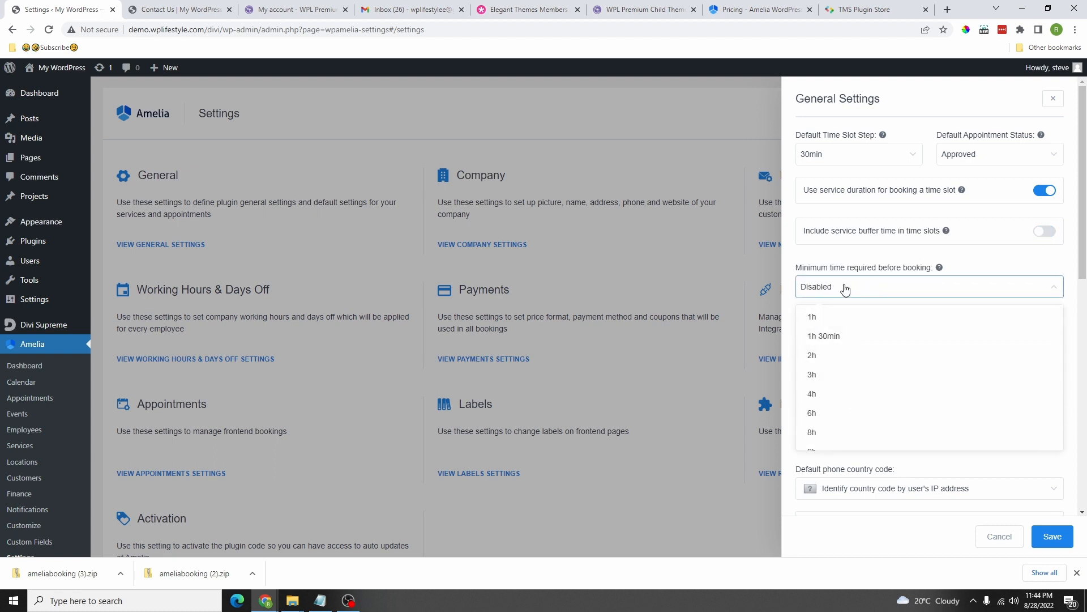
scroll(822, 365, up, 3)
scroll(824, 371, down, 3)
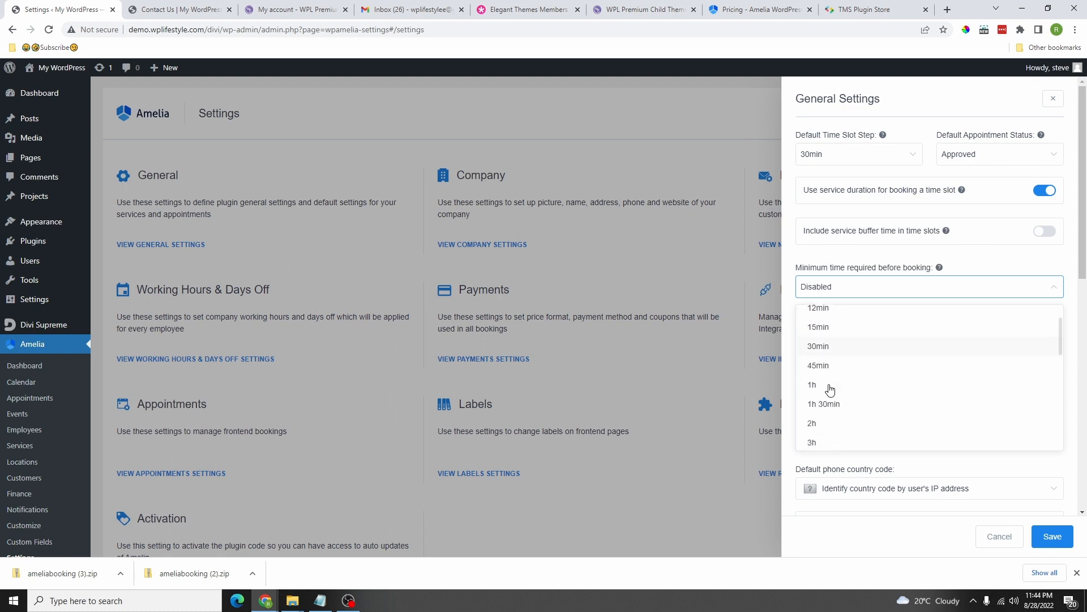
click(817, 318)
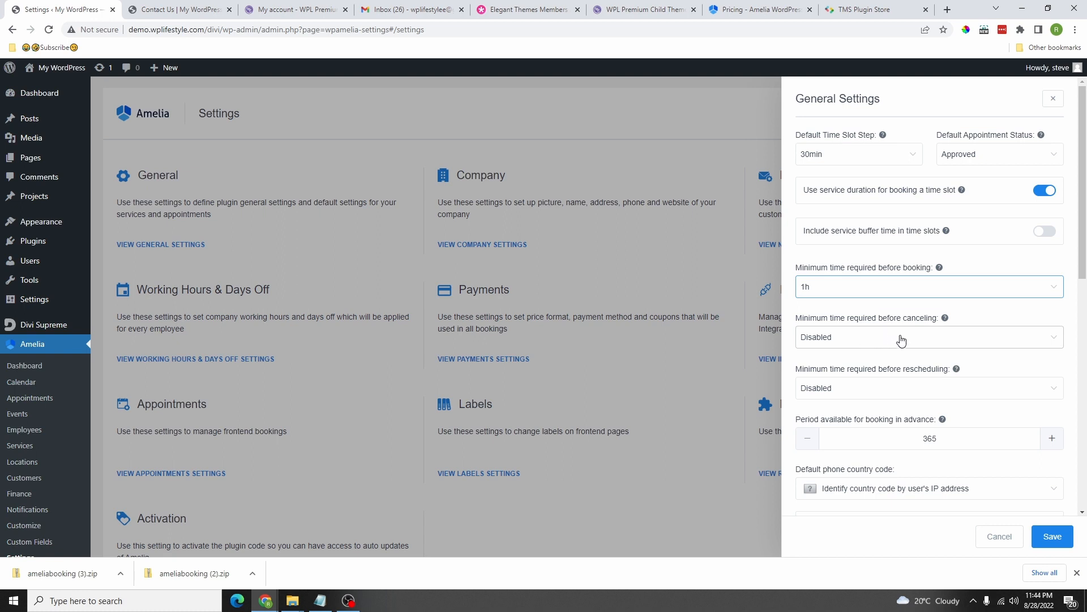
click(844, 342)
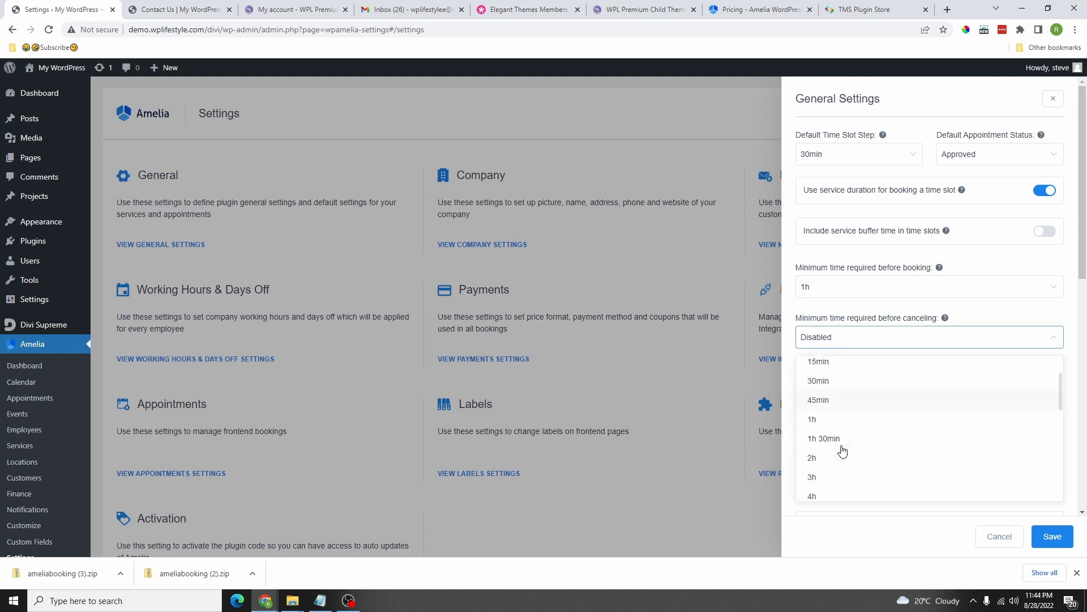
scroll(840, 451, down, 3)
click(837, 403)
scroll(854, 279, down, 2)
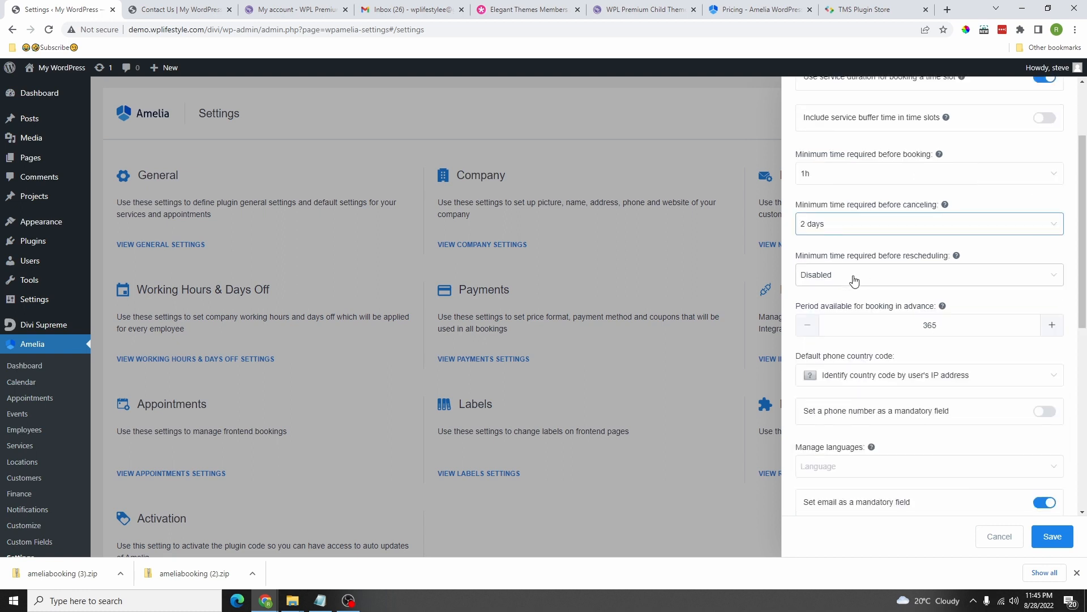
click(885, 275)
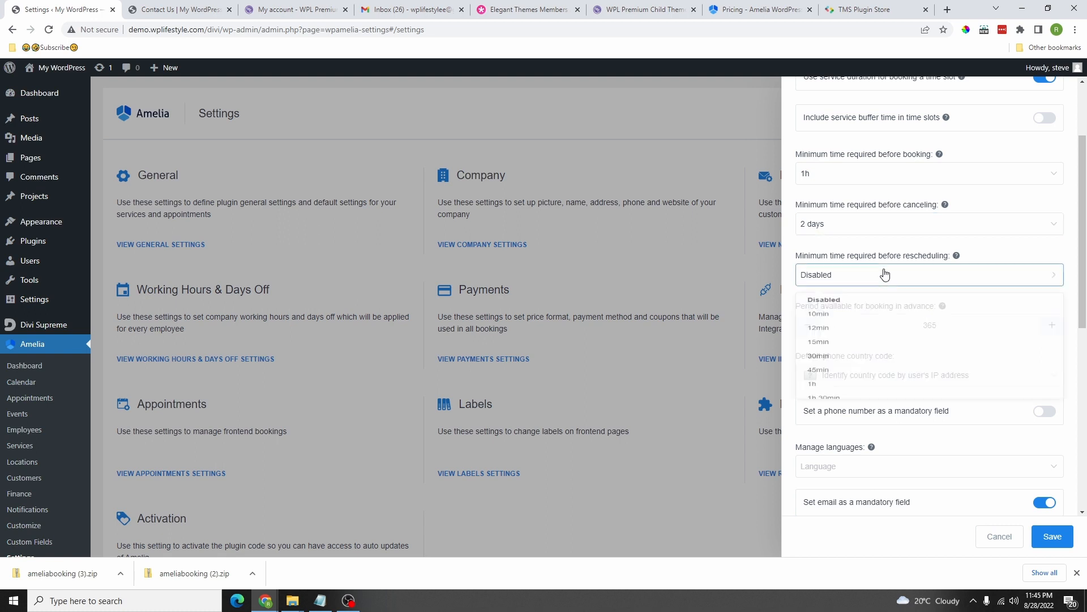
scroll(866, 362, down, 1)
scroll(838, 383, down, 4)
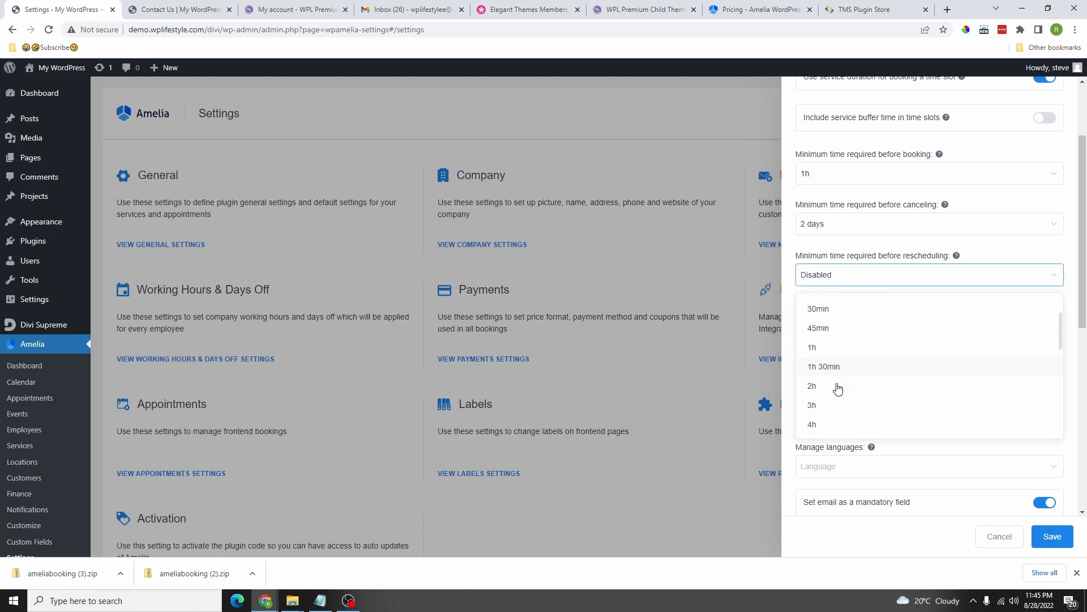
click(835, 405)
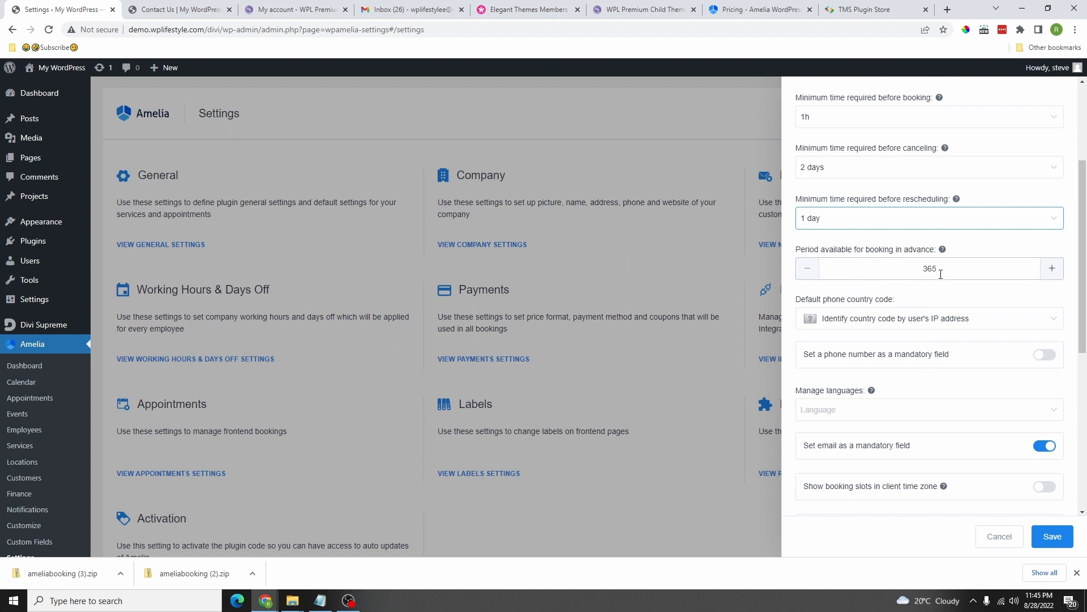
Step: Make Canada the default phone country code and the phone number mandatory
click(854, 325)
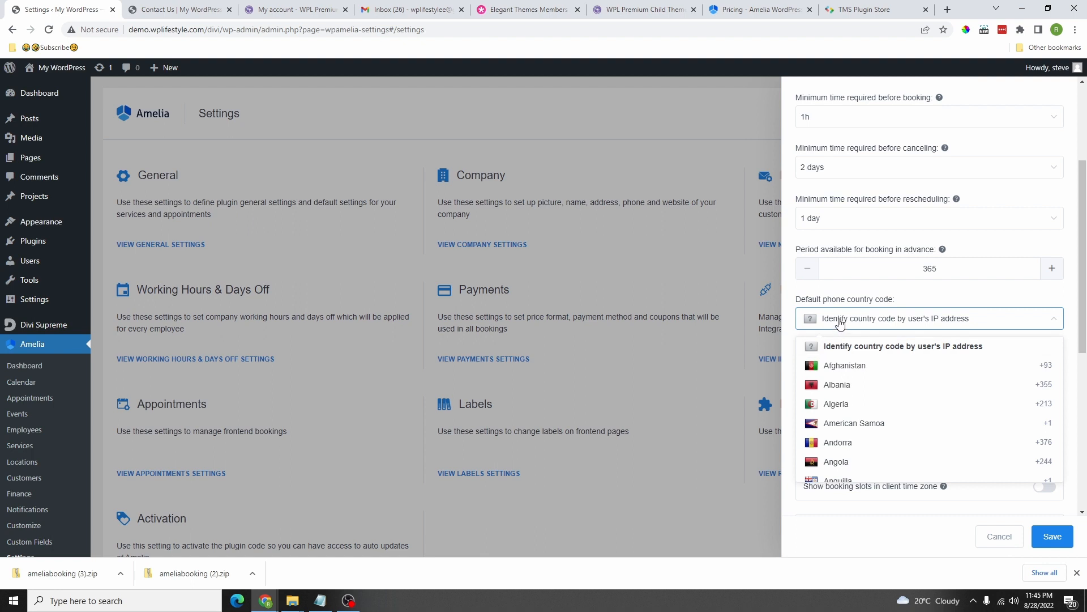
scroll(849, 392, down, 4)
double_click(861, 318)
scroll(864, 391, down, 7)
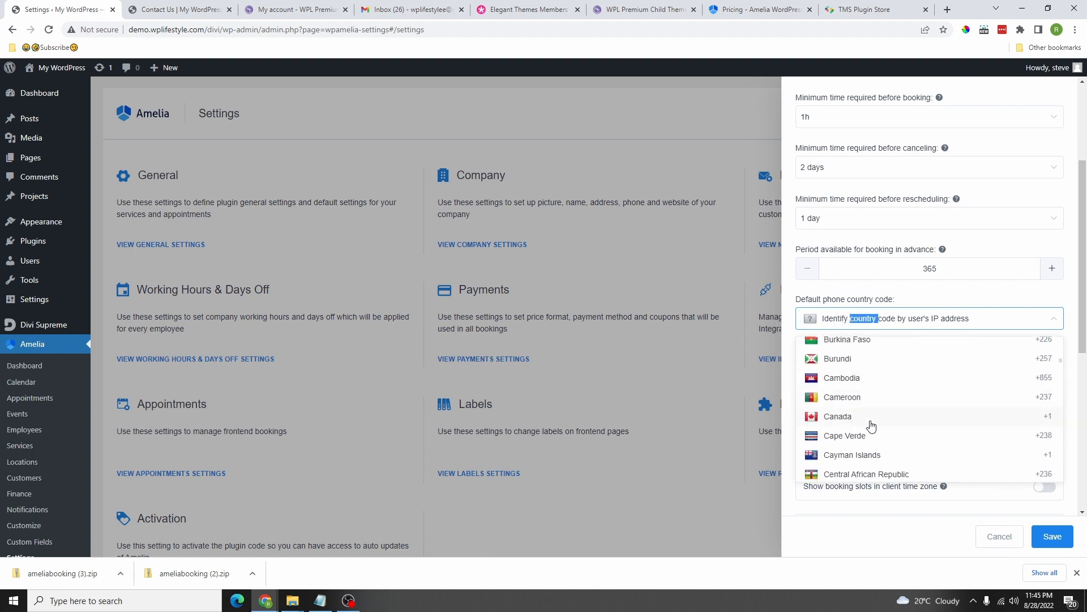
click(839, 417)
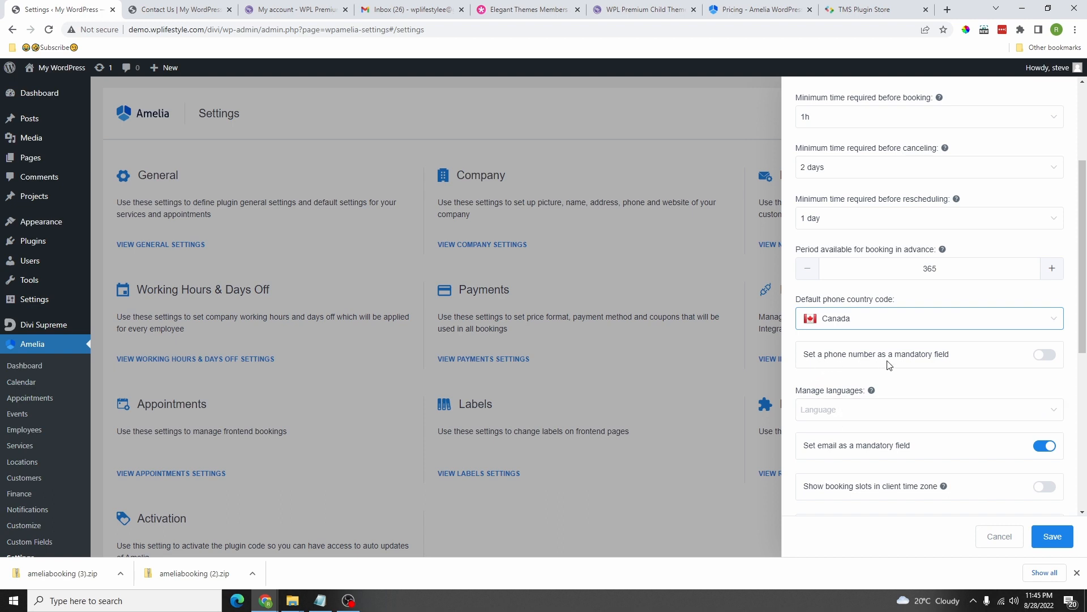
click(1044, 357)
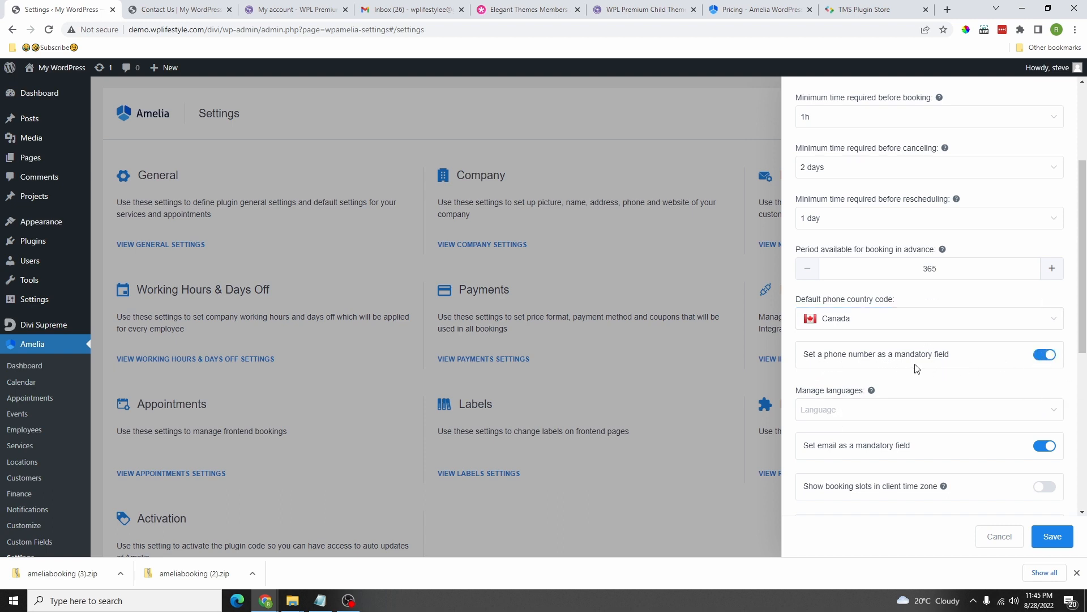
Step: Add English (UK), English (Canada) and English (US) to the managed languages
scroll(913, 381, down, 2)
click(838, 296)
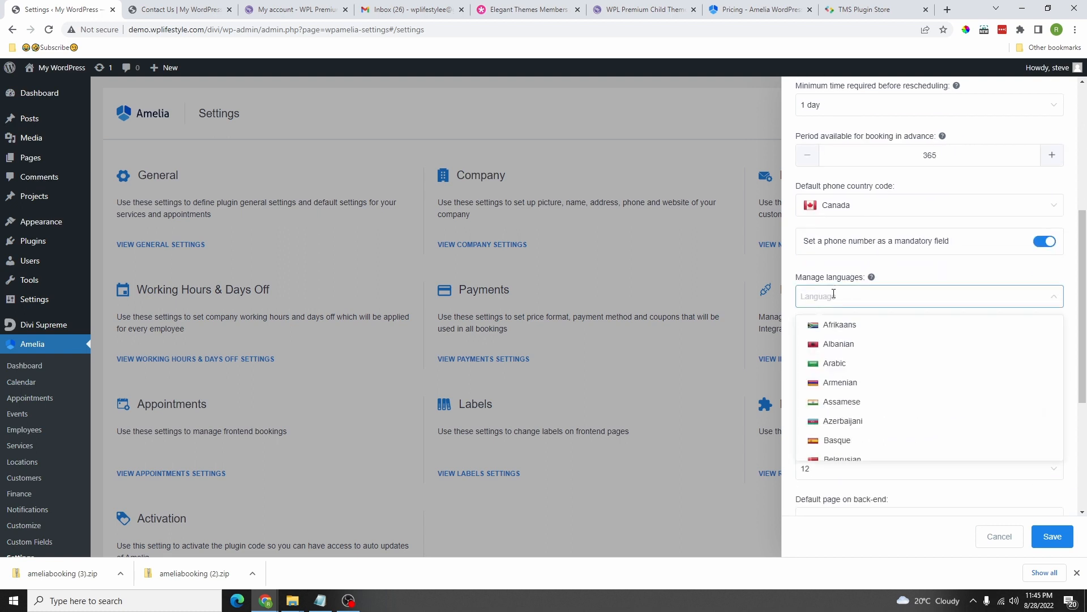
scroll(844, 436, down, 6)
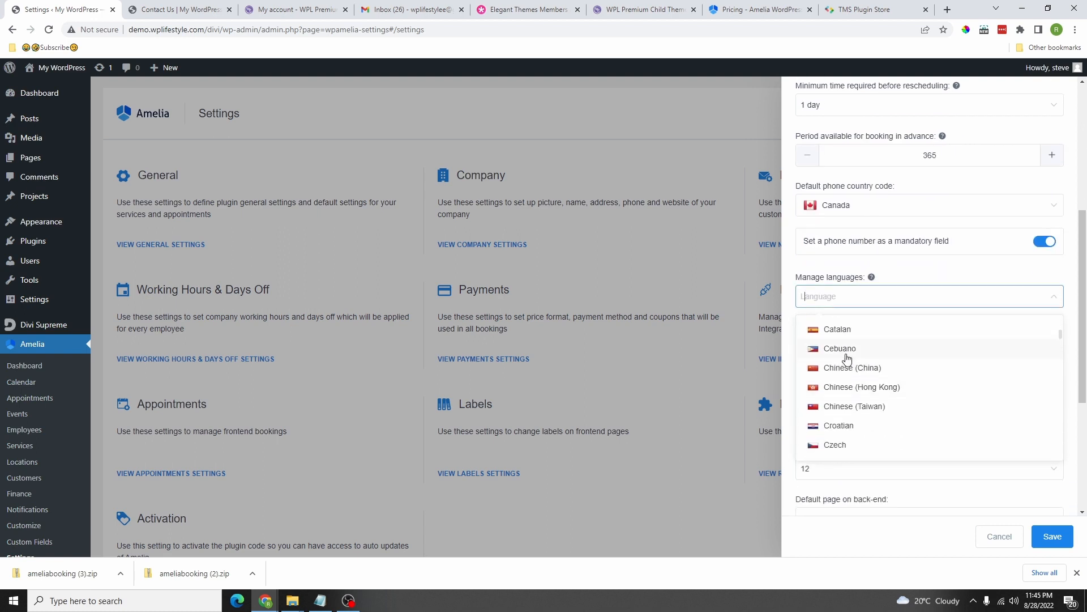
scroll(865, 344, down, 3)
scroll(851, 330, up, 8)
scroll(854, 377, down, 4)
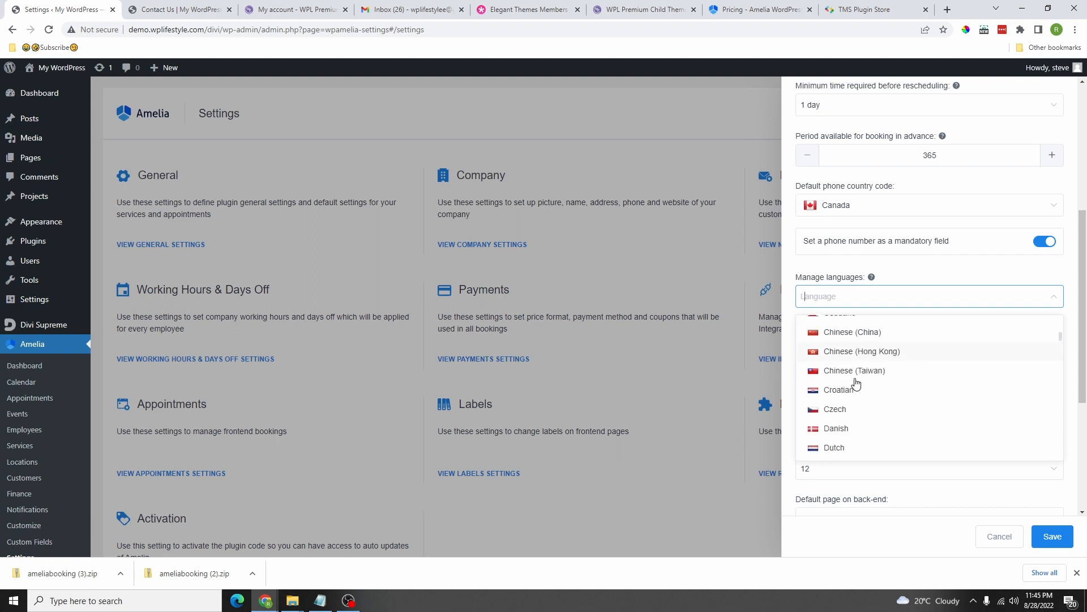
scroll(855, 377, up, 1)
scroll(853, 379, down, 1)
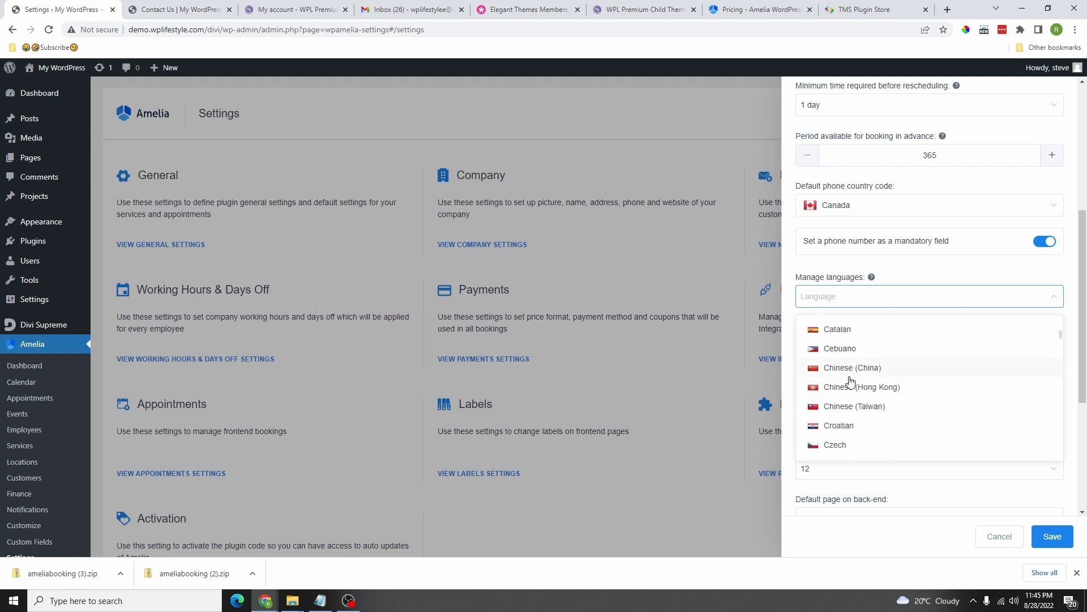
scroll(852, 396, up, 4)
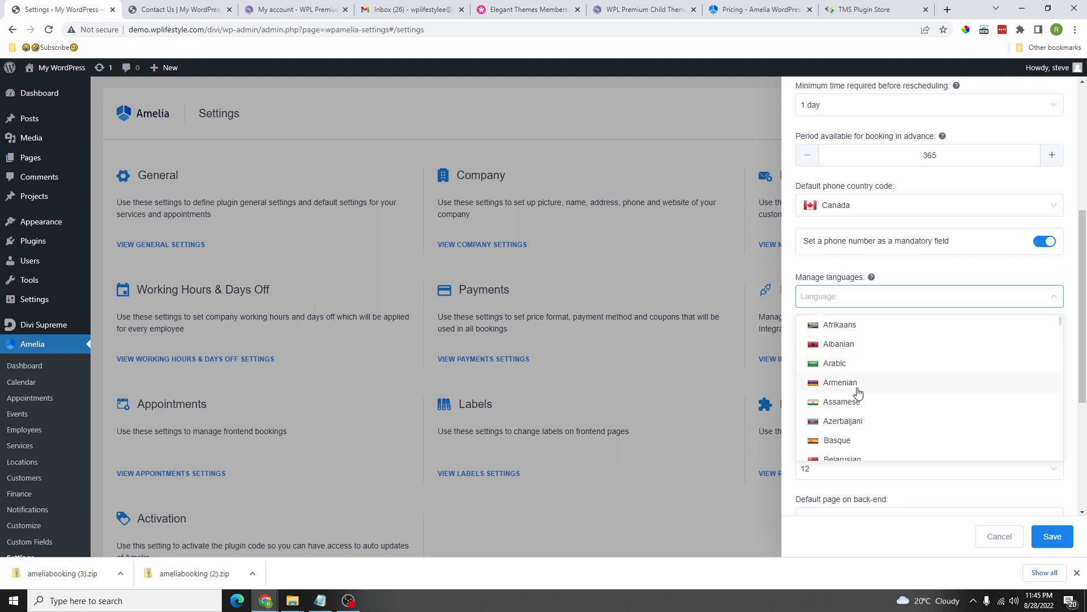
scroll(853, 390, down, 6)
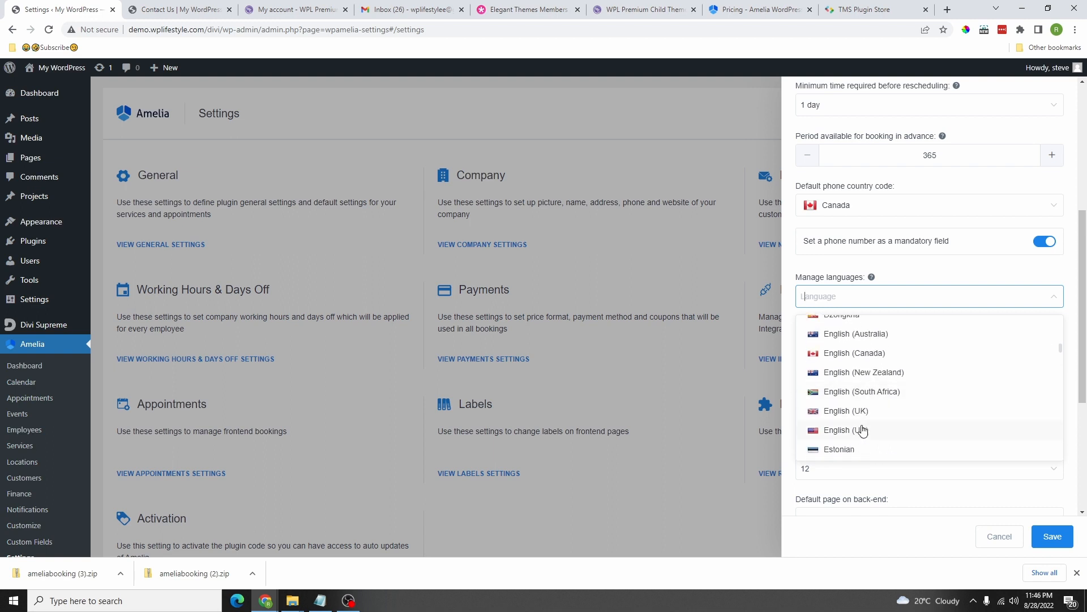
click(852, 417)
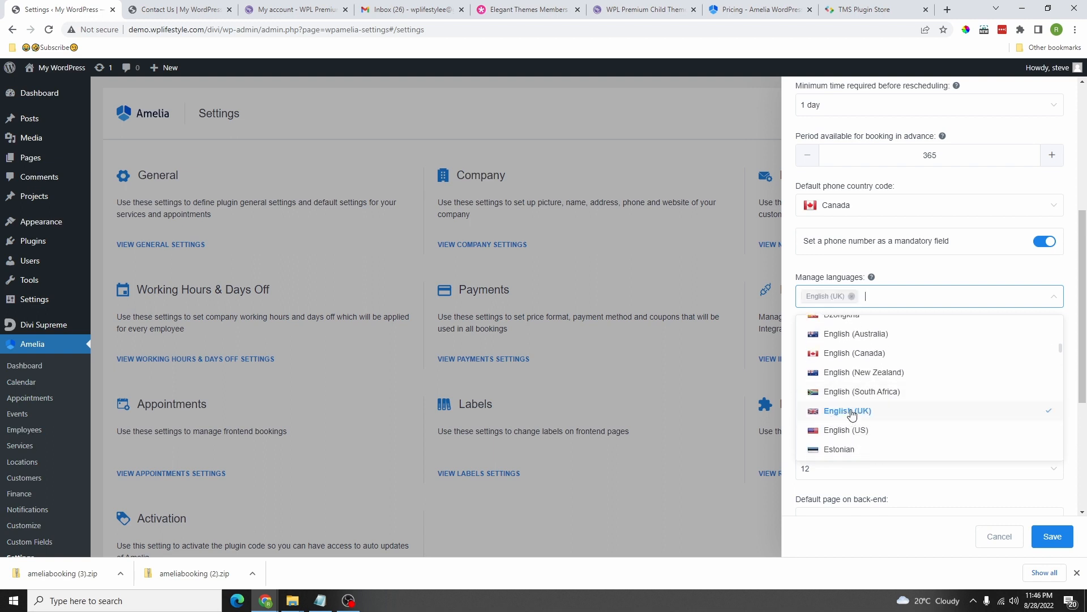
click(841, 356)
click(854, 435)
click(887, 277)
scroll(860, 290, down, 1)
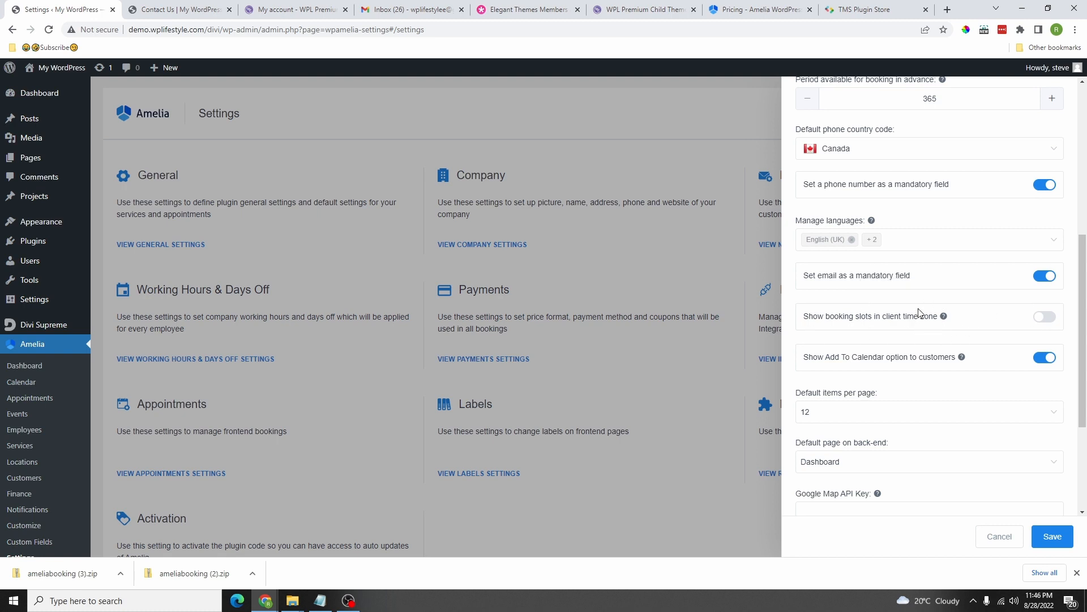
scroll(825, 199, down, 3)
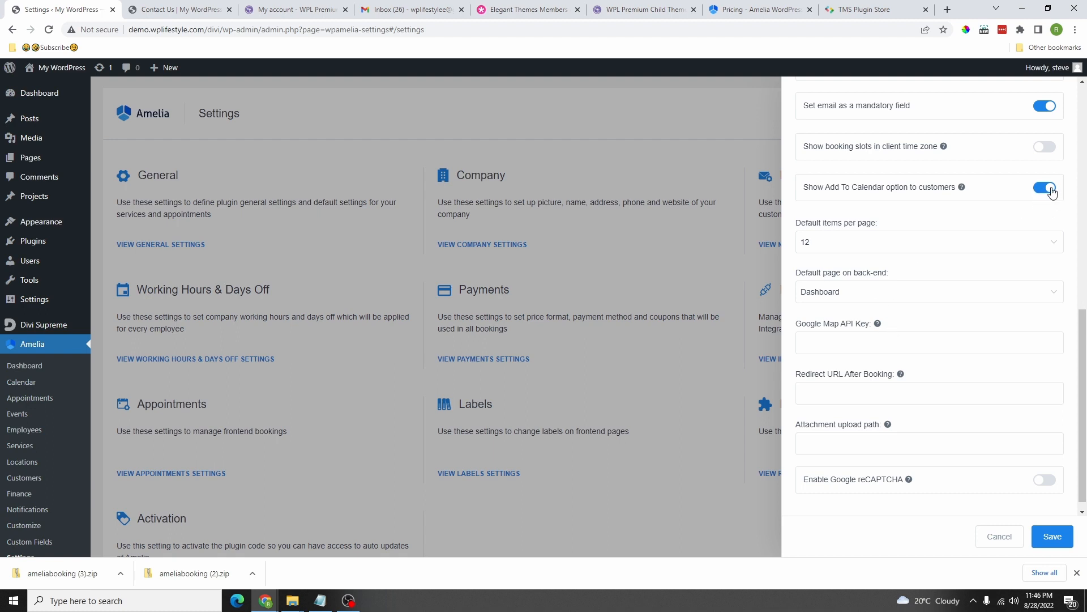
Step: Keep Dashboard as the default back-end page and look over the Redirect URL and Google Map API Key fields
click(850, 293)
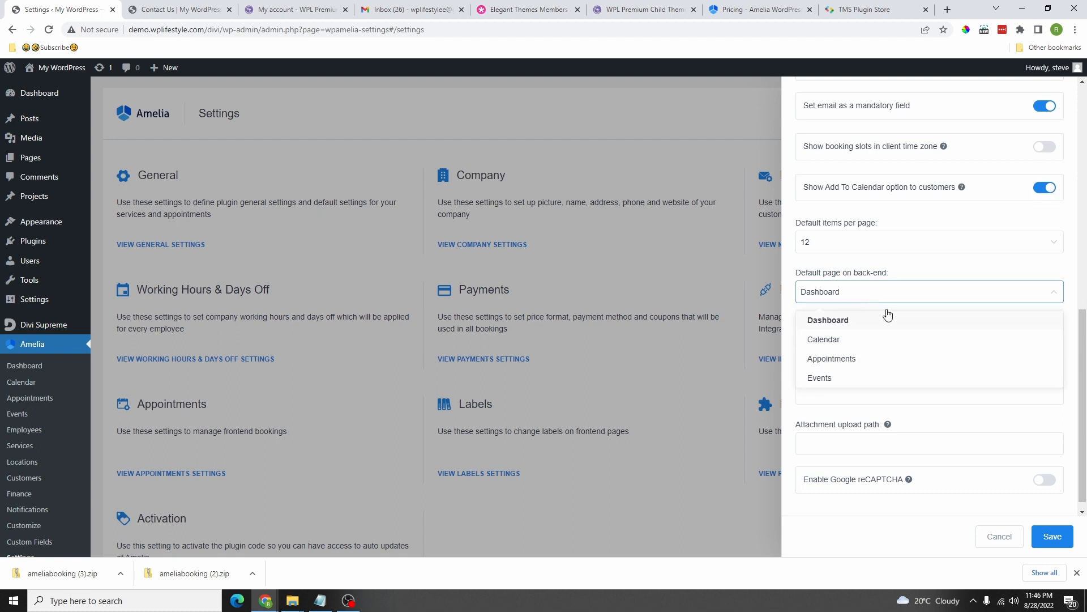
click(898, 281)
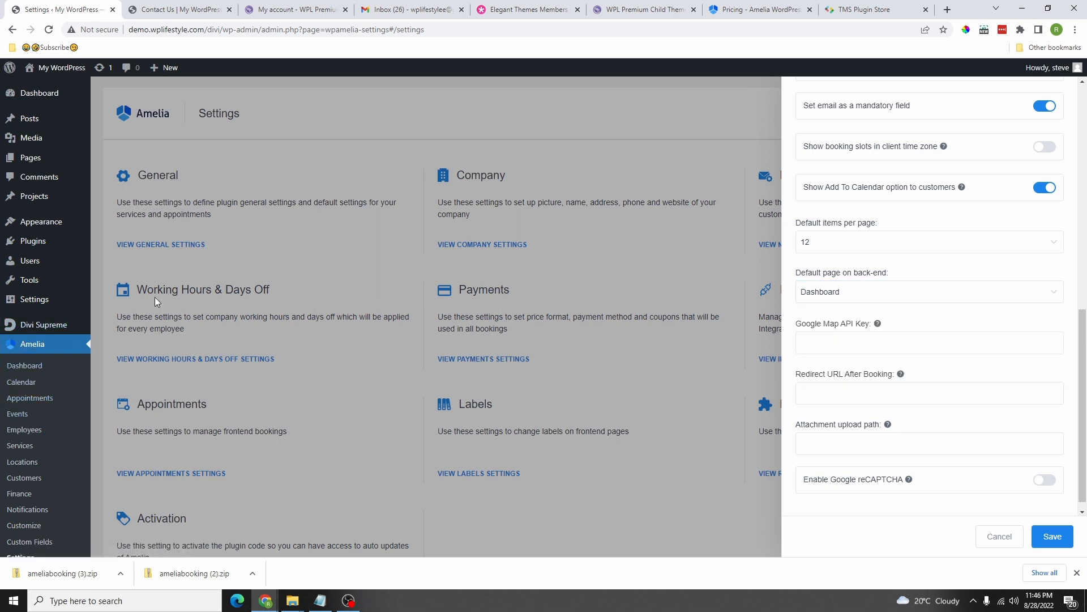
click(840, 297)
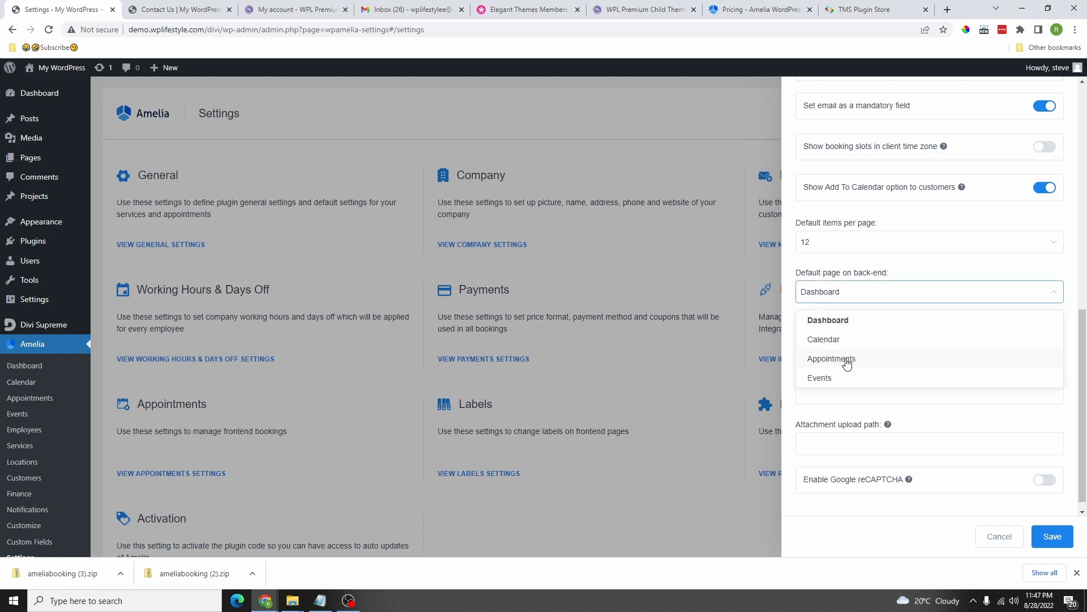
click(888, 287)
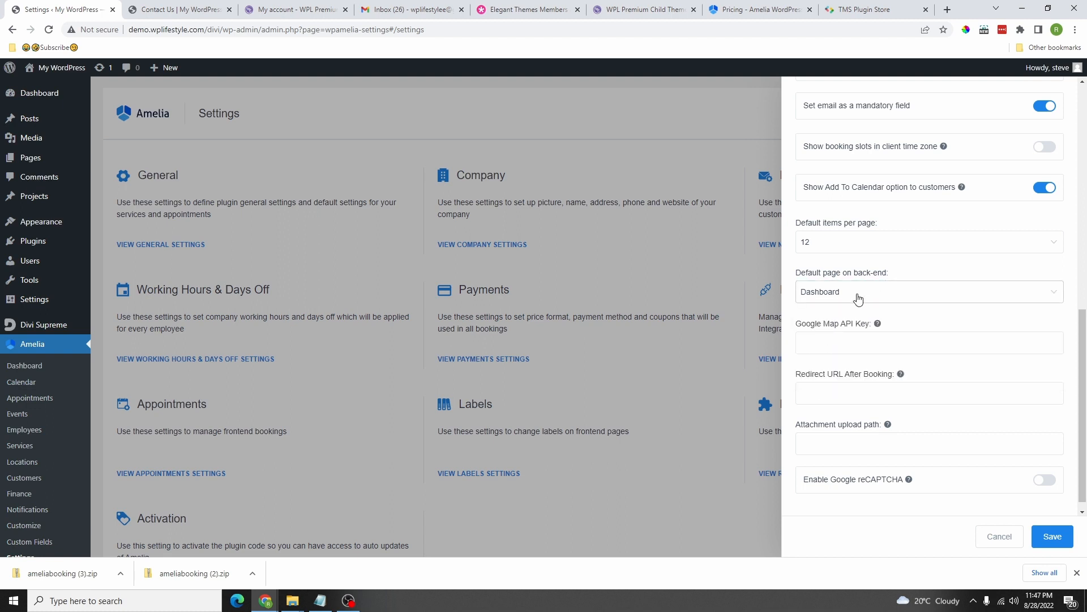
scroll(852, 310, down, 1)
click(839, 392)
click(829, 334)
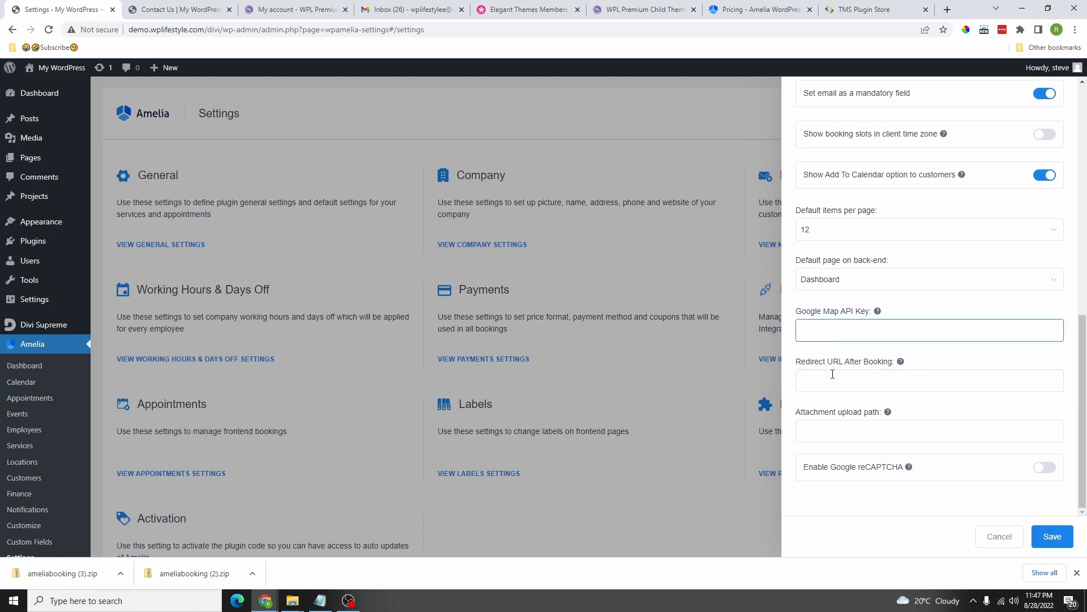
click(832, 381)
click(827, 330)
click(850, 382)
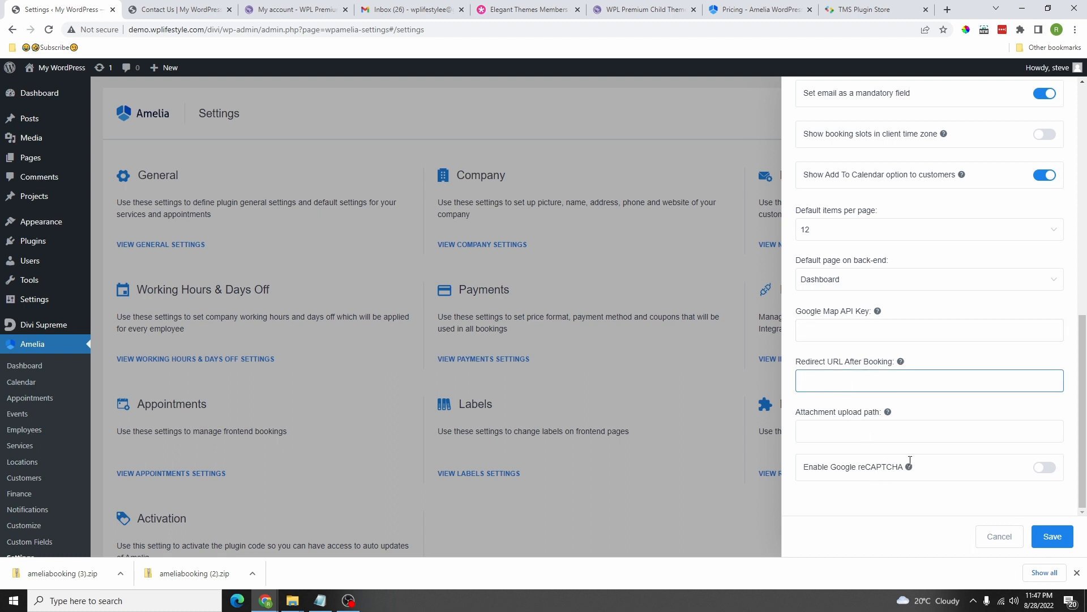
Step: Try Google reCAPTCHA and its key fields, turn it back off, and save the general settings
click(1045, 467)
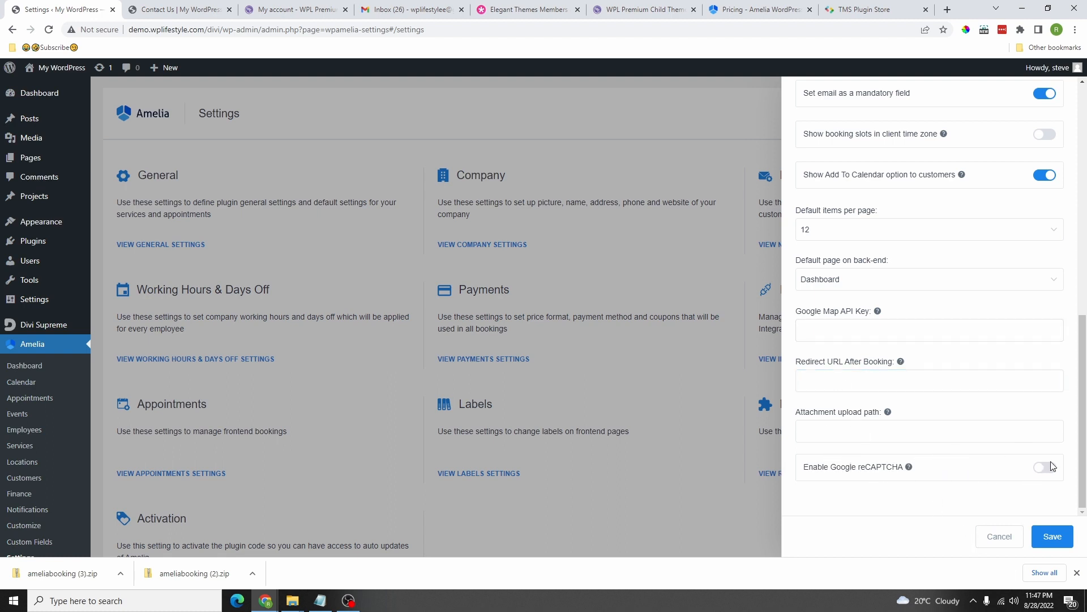
scroll(985, 448, down, 3)
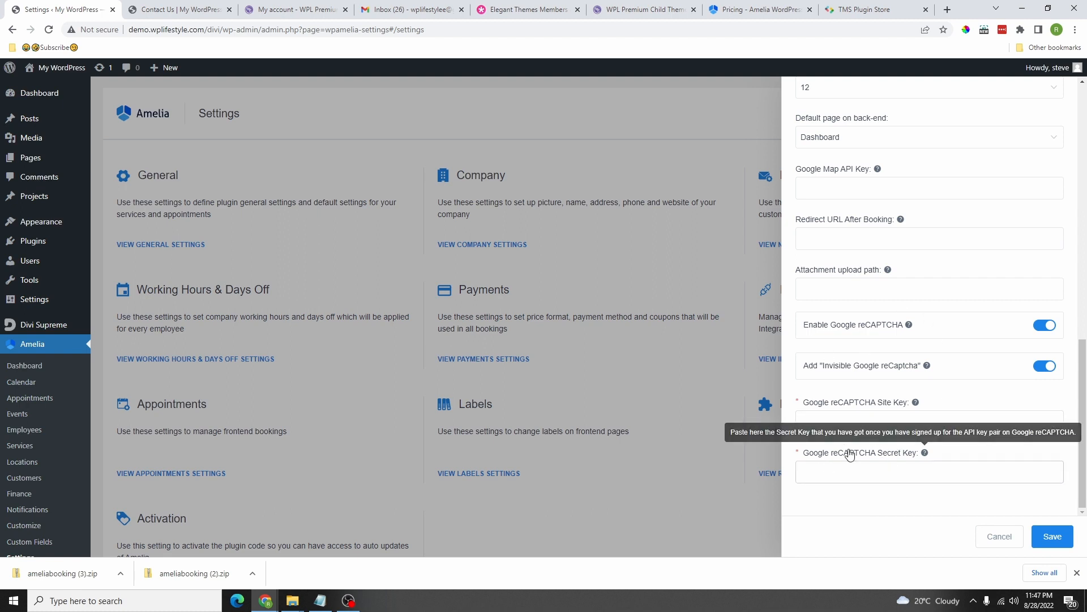
click(842, 423)
click(858, 485)
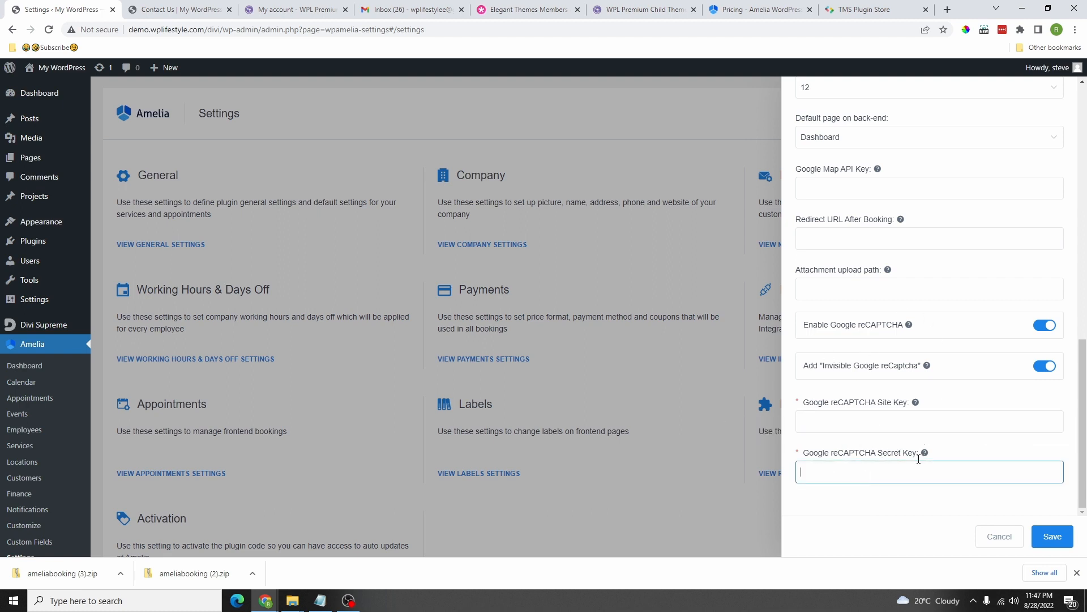
click(1042, 326)
click(1052, 535)
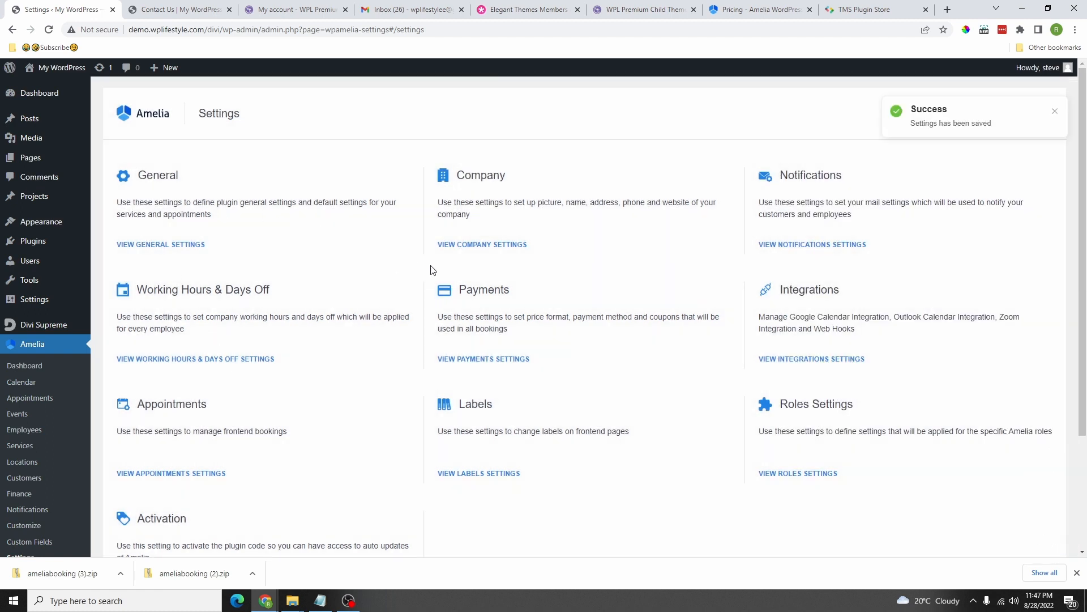
click(472, 244)
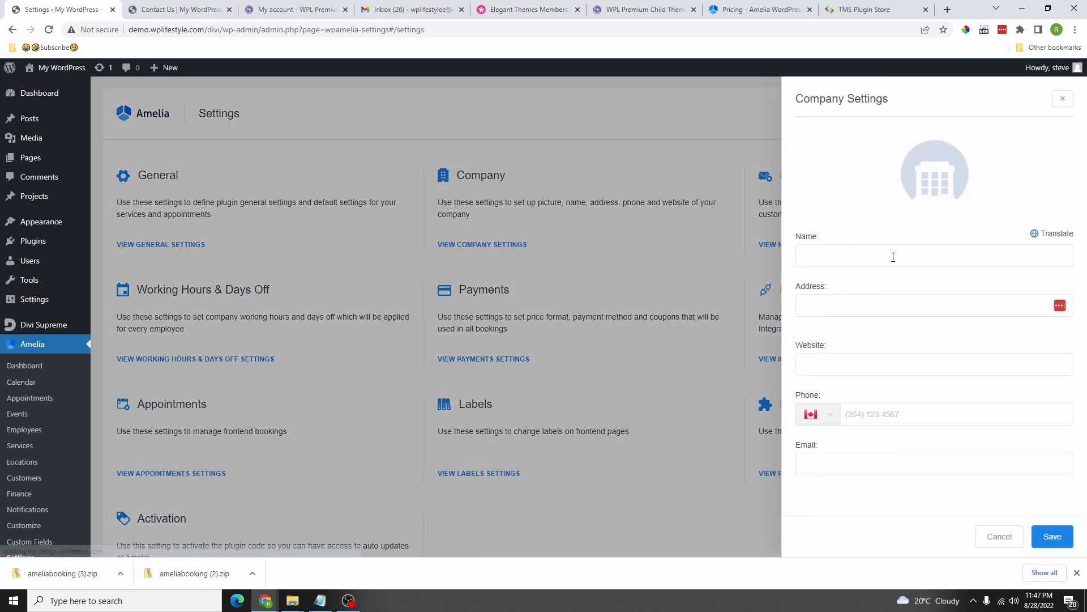
Step: Set the DB logo from the Media Library as the company picture
click(941, 186)
click(102, 114)
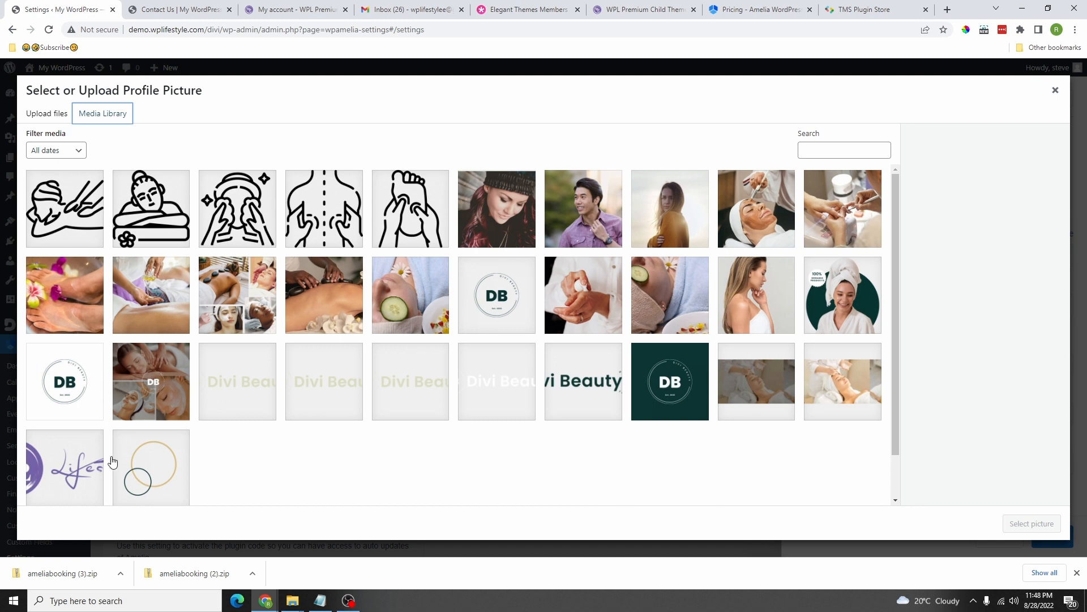
click(71, 386)
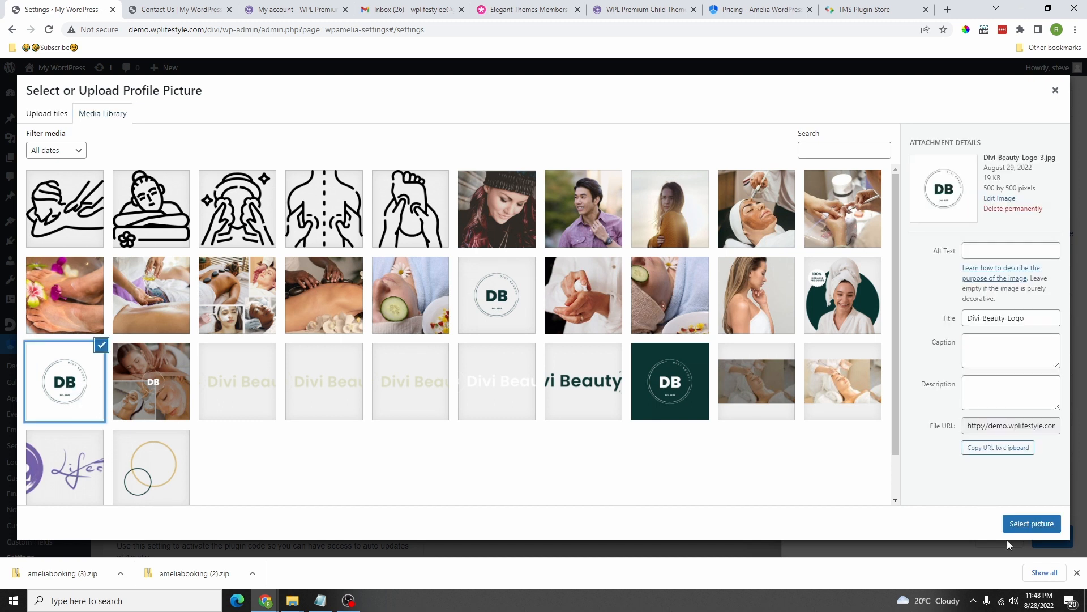
click(1031, 523)
Step: Name the company 'WPL Sample' and paste the site's web address as its website
click(865, 261)
text(WPL Sample)
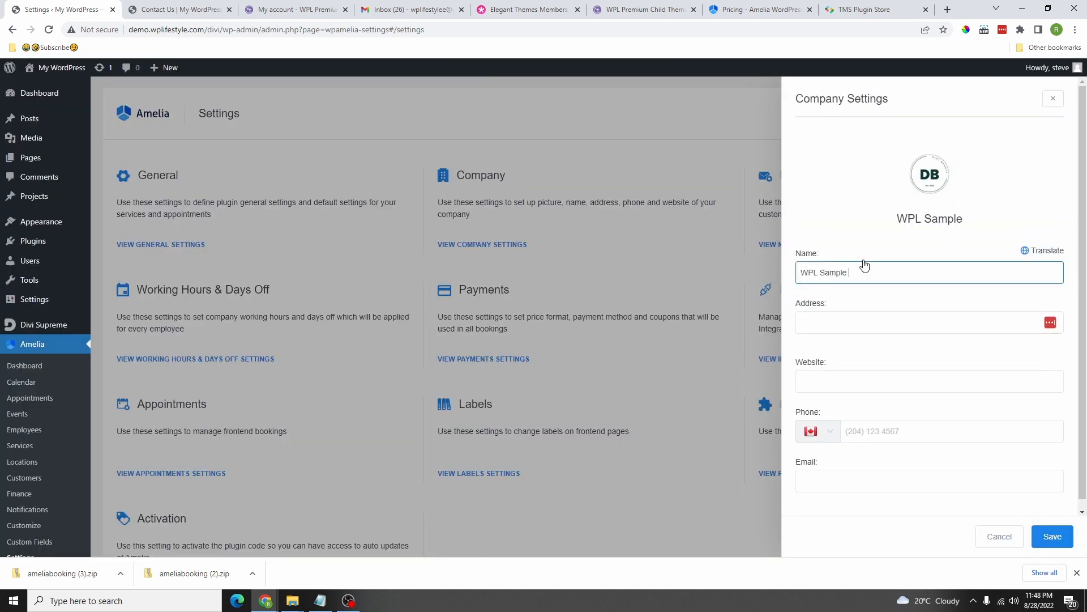
click(864, 325)
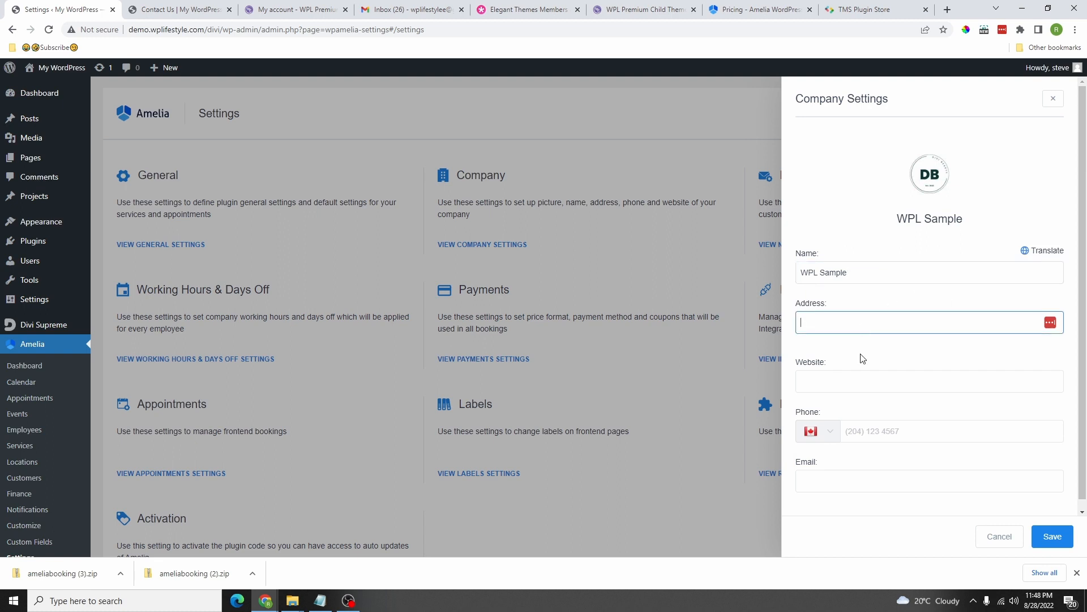
click(843, 379)
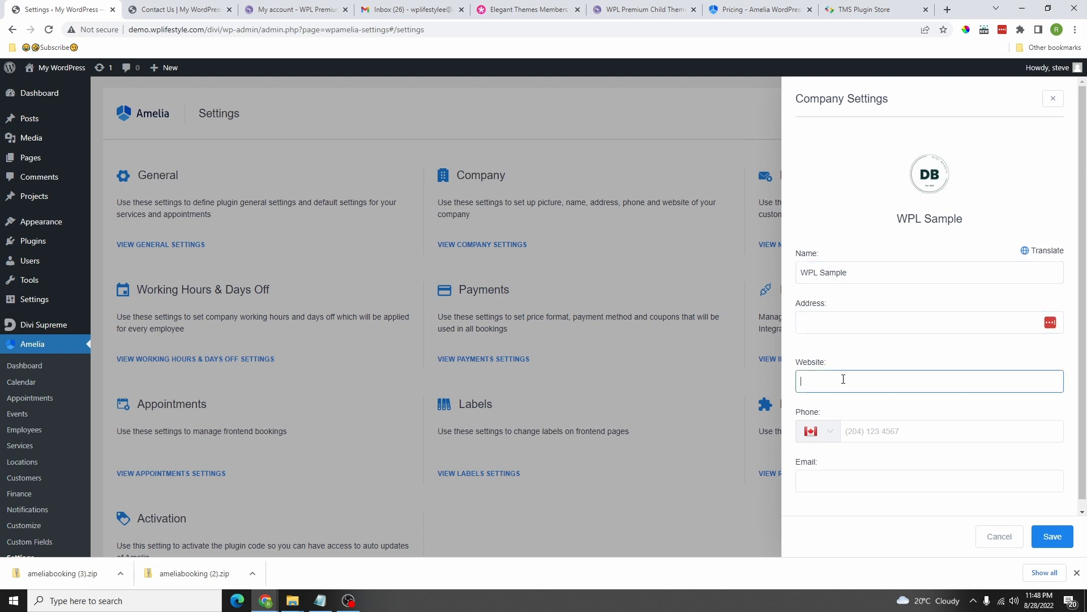
drag(204, 31, 130, 34)
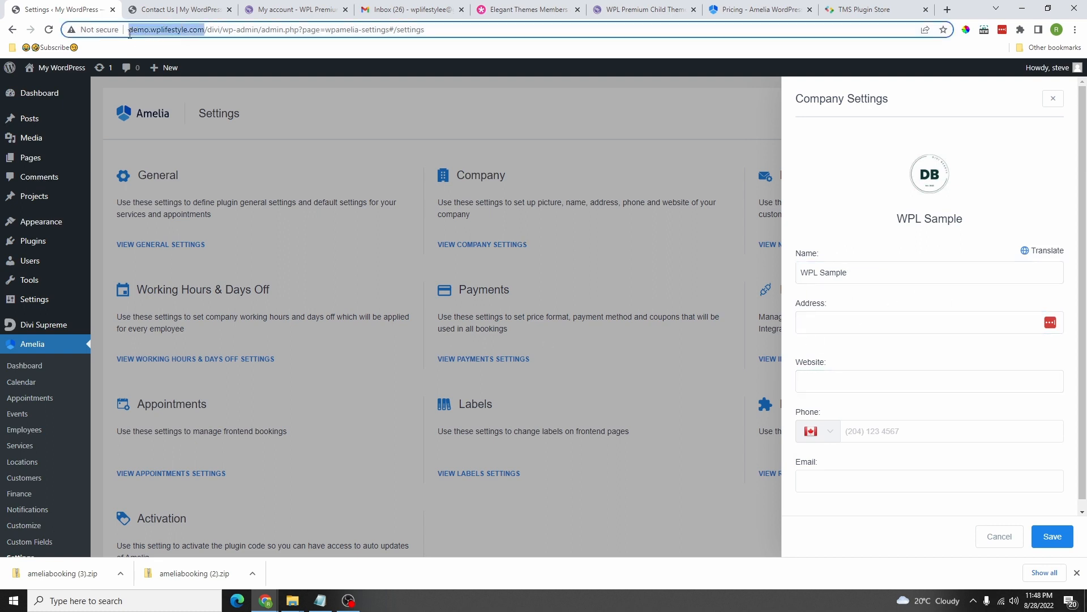
right_click(160, 27)
click(209, 89)
click(837, 374)
right_click(858, 381)
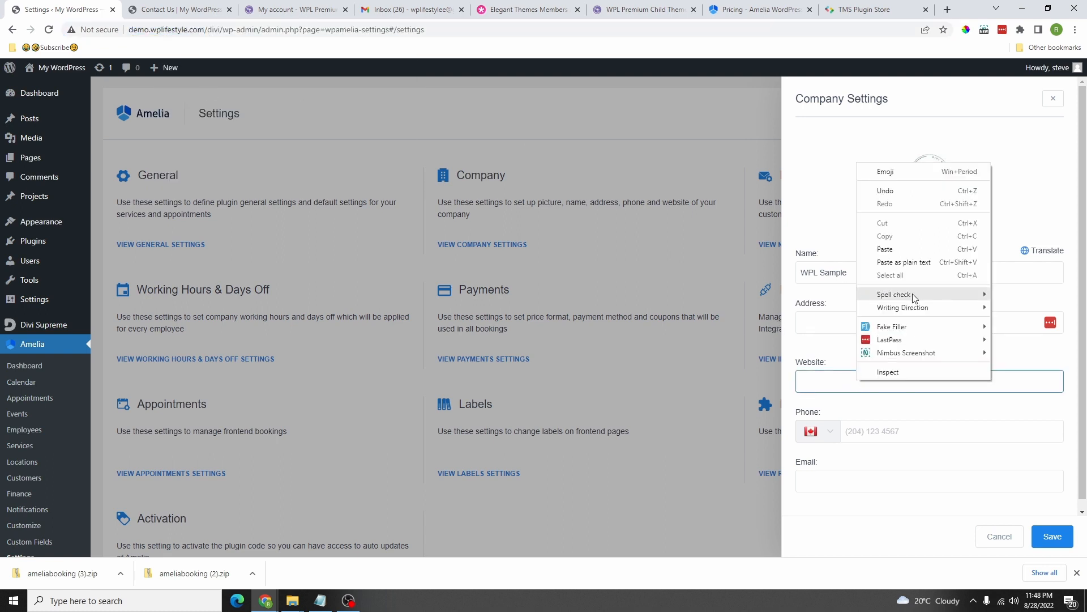
click(887, 250)
click(868, 320)
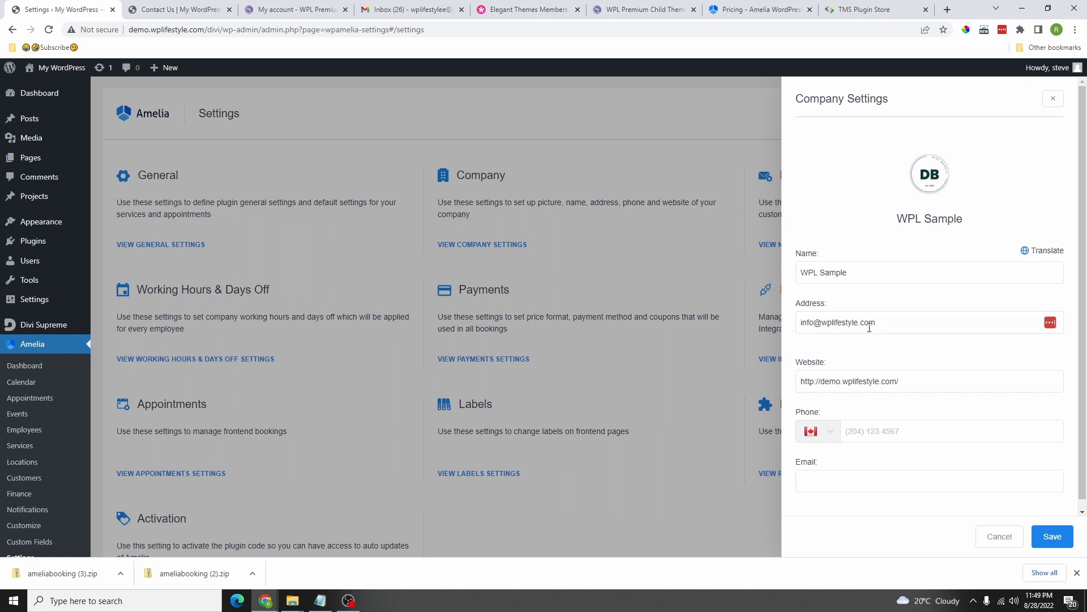
Step: Enter the company phone number and save the company settings
click(872, 430)
text(60)
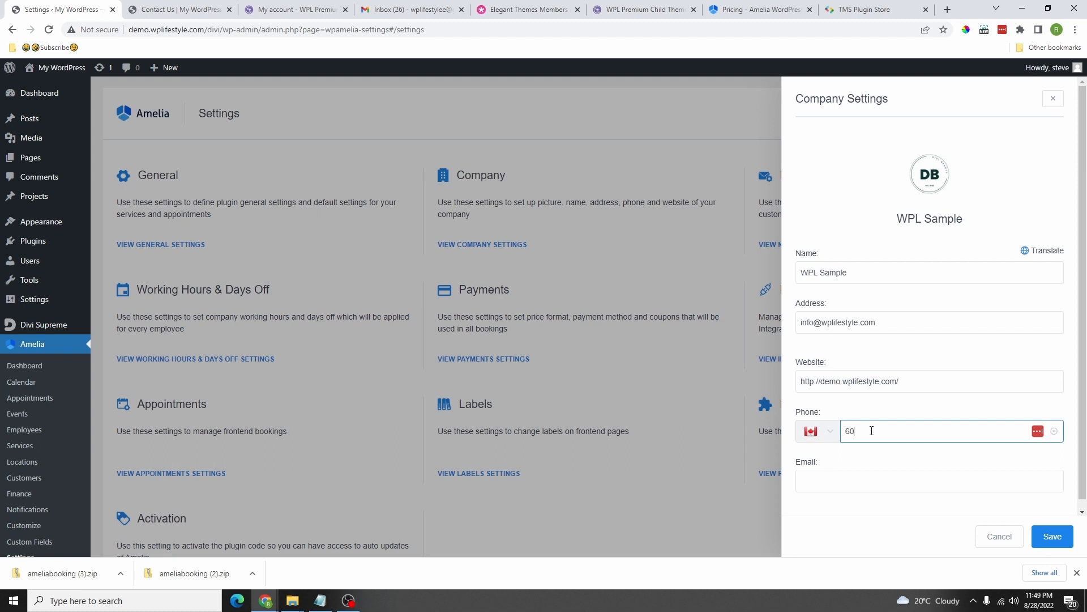
text(4-000-0000)
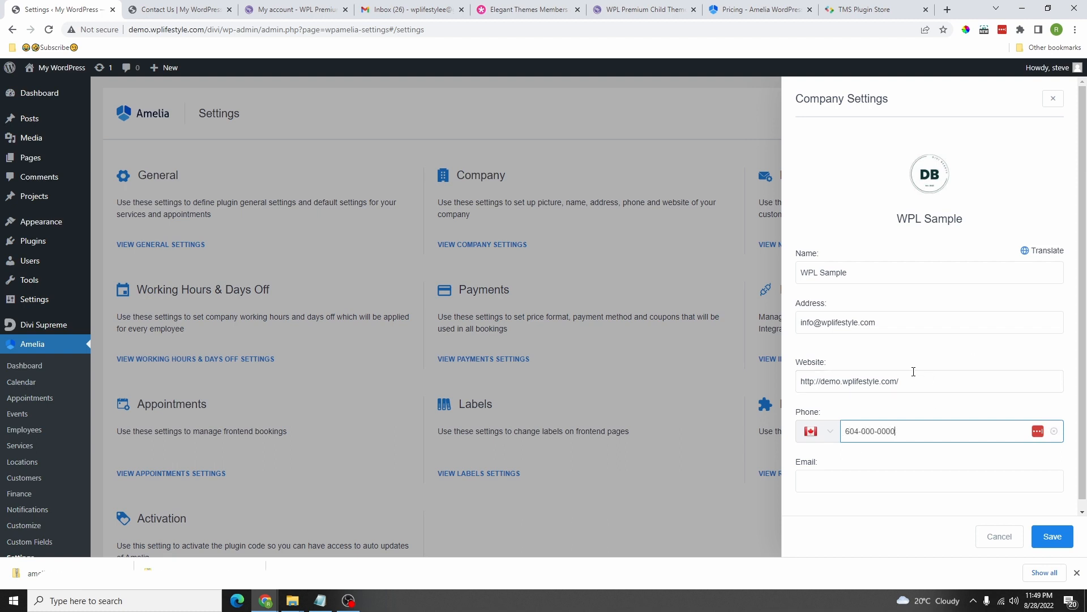
scroll(912, 371, down, 1)
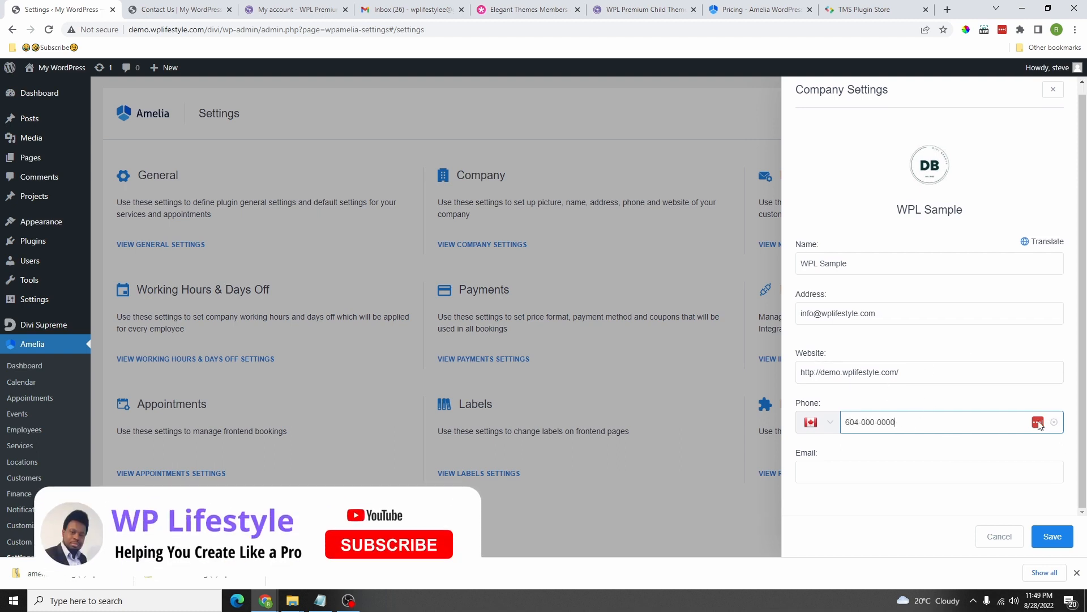
click(1051, 535)
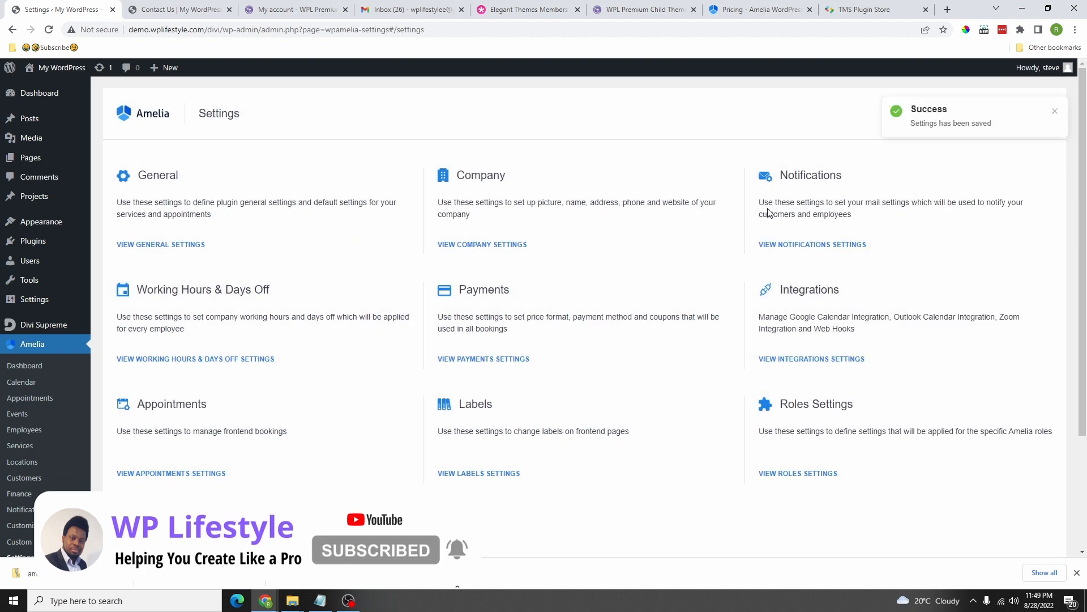
click(811, 244)
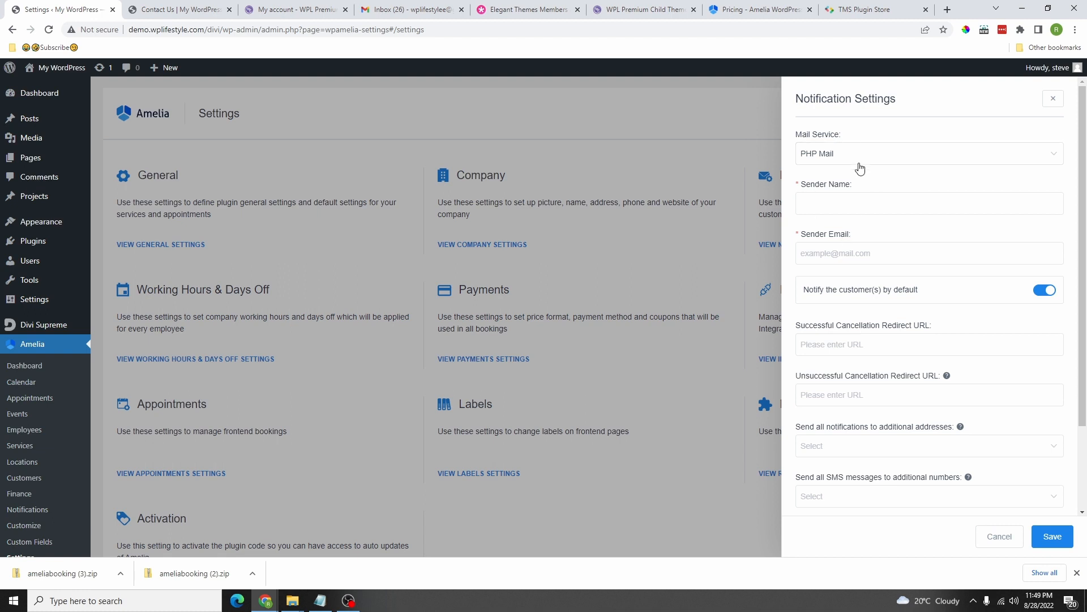
Step: Keep PHP Mail, set sender name 'WPL Sample' and the sender e-mail, keep customer notifications on
click(849, 340)
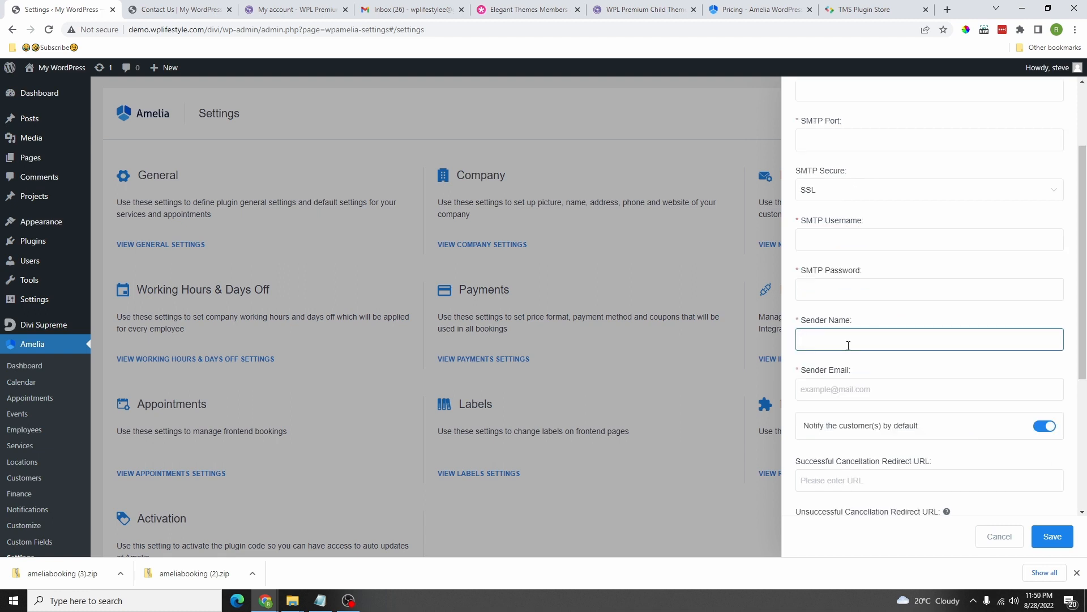
scroll(902, 313, up, 2)
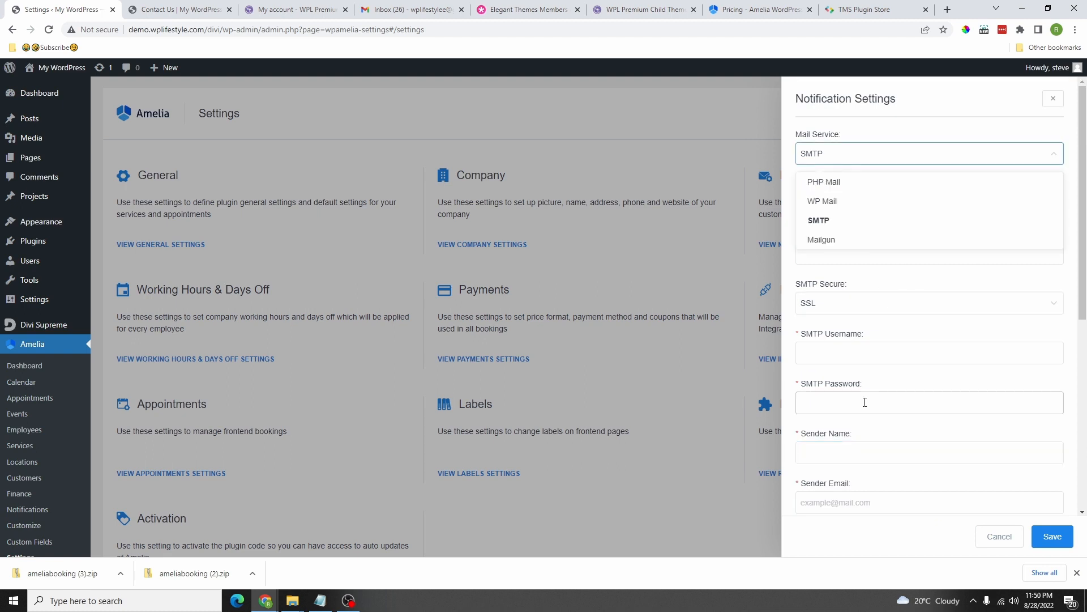
click(838, 182)
click(855, 210)
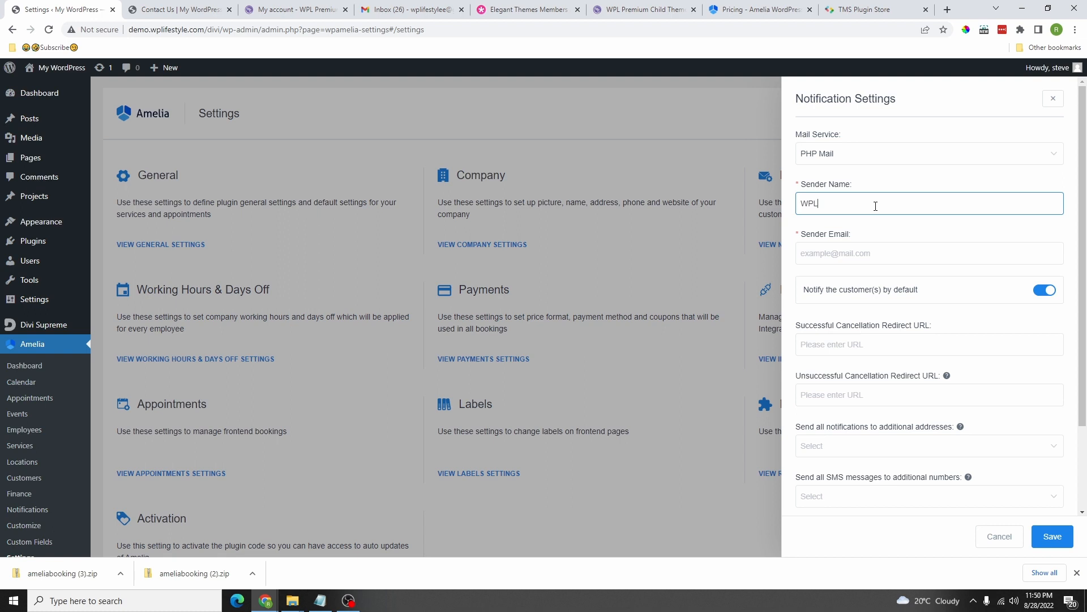
text(WPL Sample)
click(853, 256)
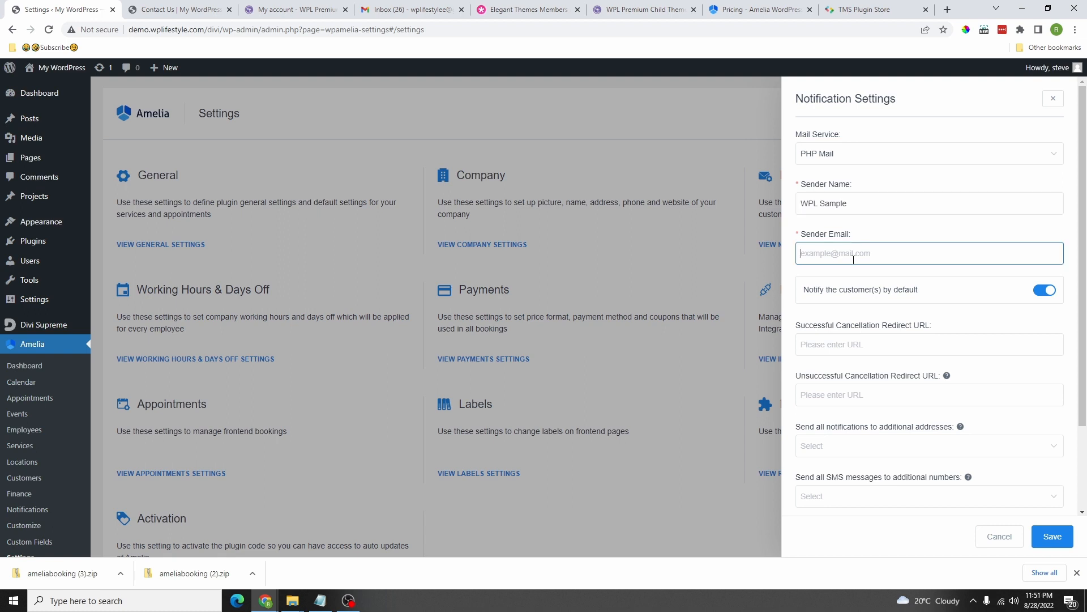
click(1052, 294)
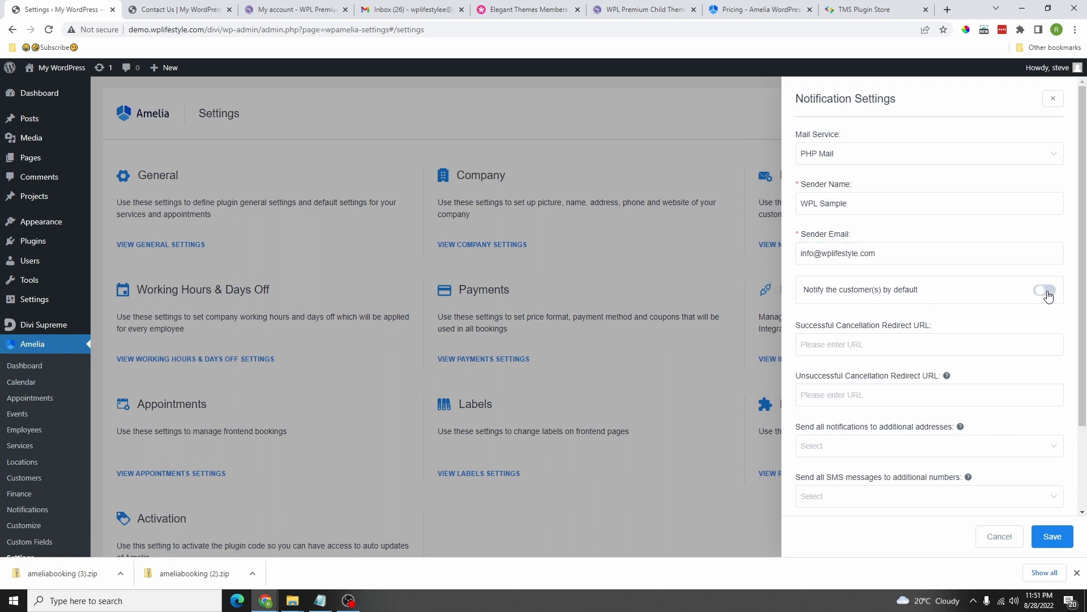
click(1049, 294)
Step: Add an e-mail address as an additional notification recipient
scroll(906, 289, down, 1)
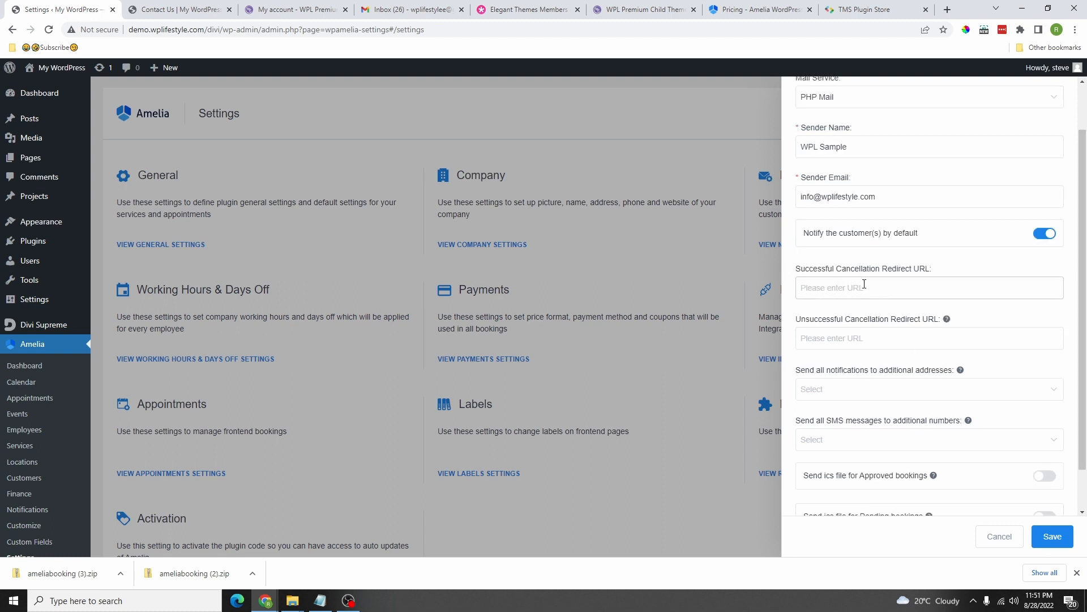
click(946, 297)
scroll(884, 301, down, 1)
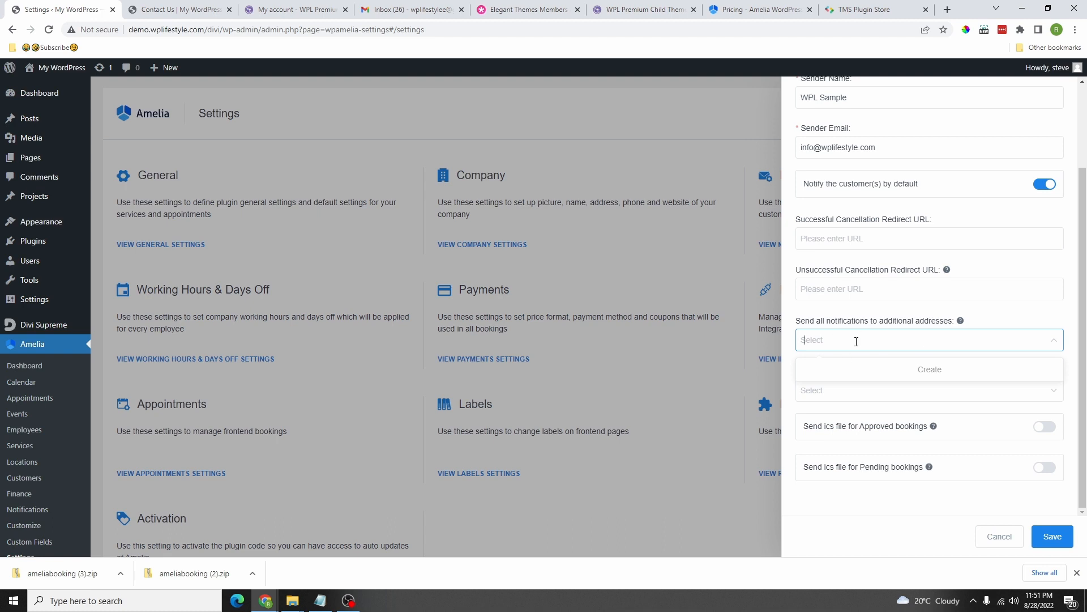
click(939, 396)
click(889, 340)
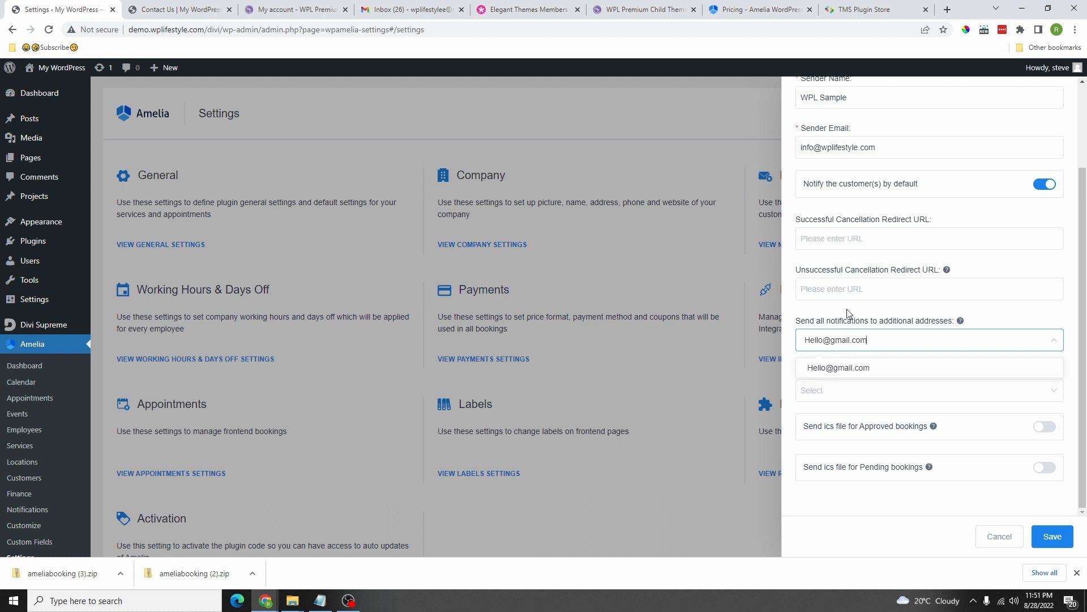
click(847, 371)
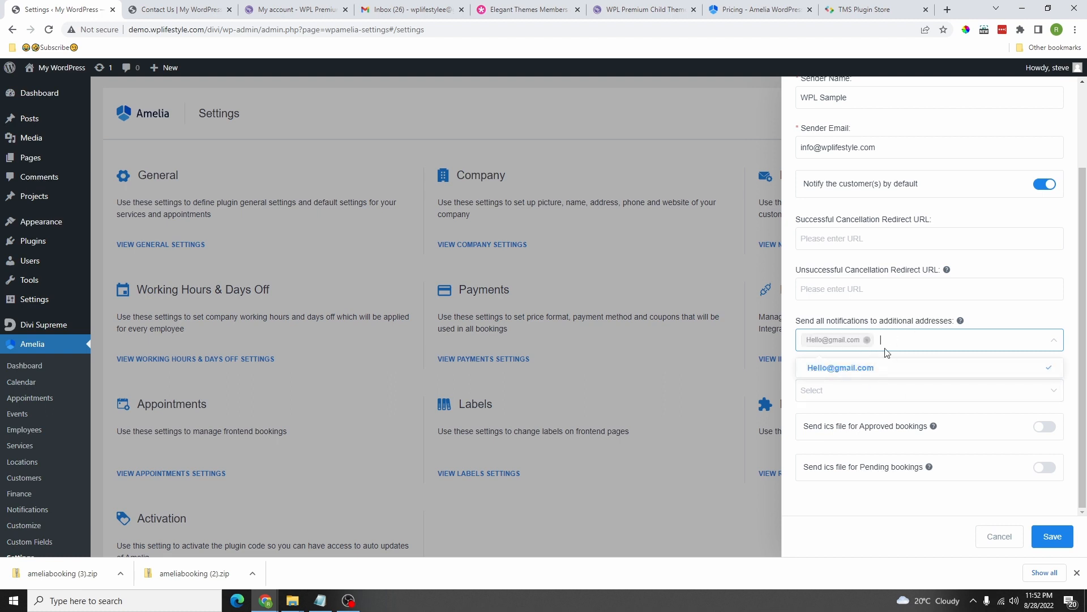
click(980, 308)
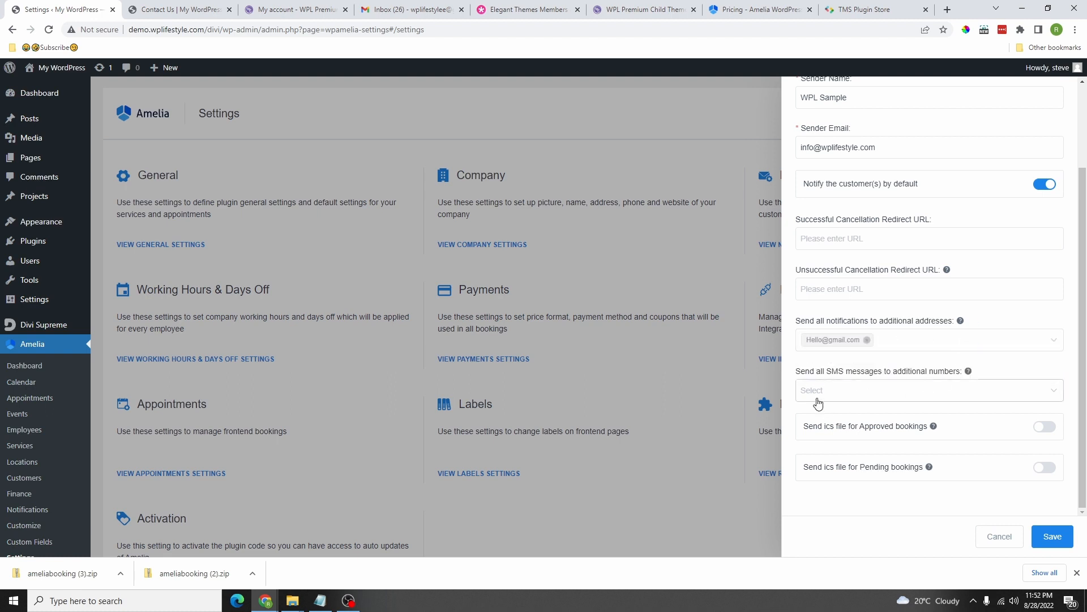
Step: Leave the extra SMS numbers field empty and save the notification settings
click(849, 392)
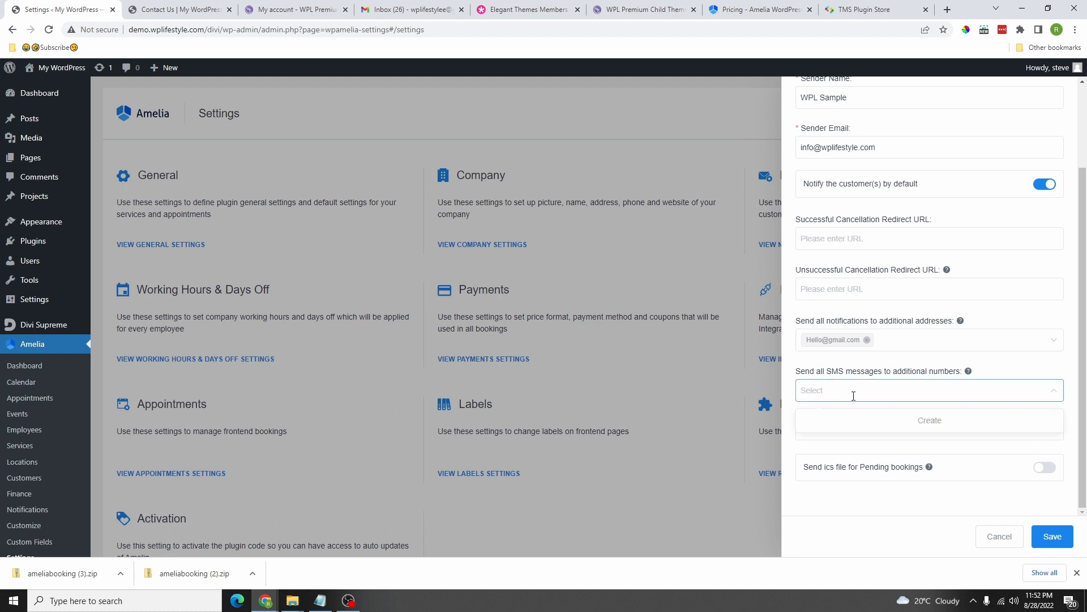
text(6040000000)
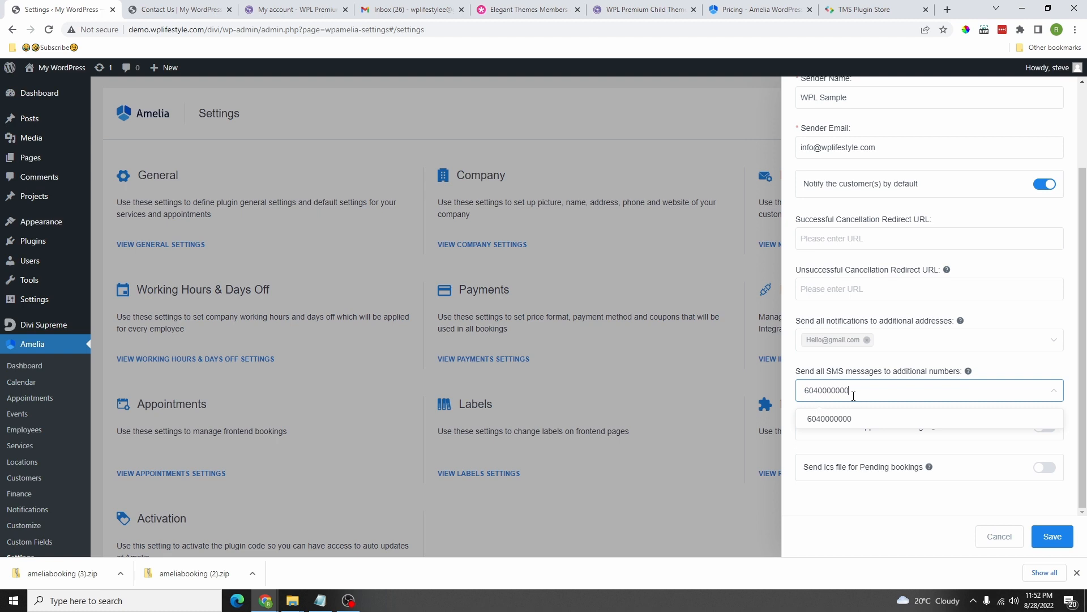
key(Return)
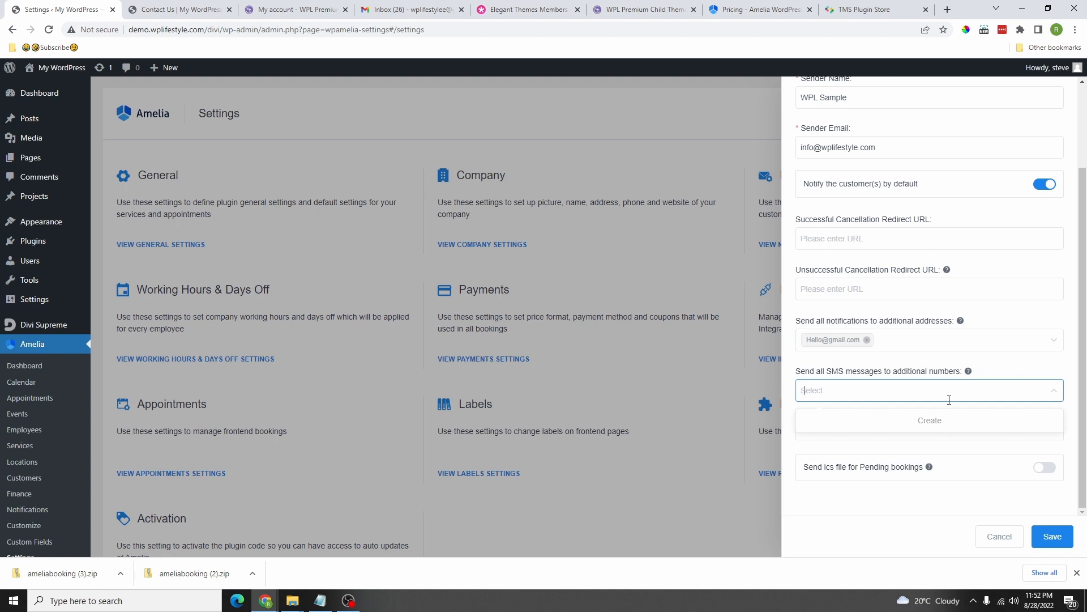
scroll(947, 333, up, 3)
scroll(988, 432, down, 3)
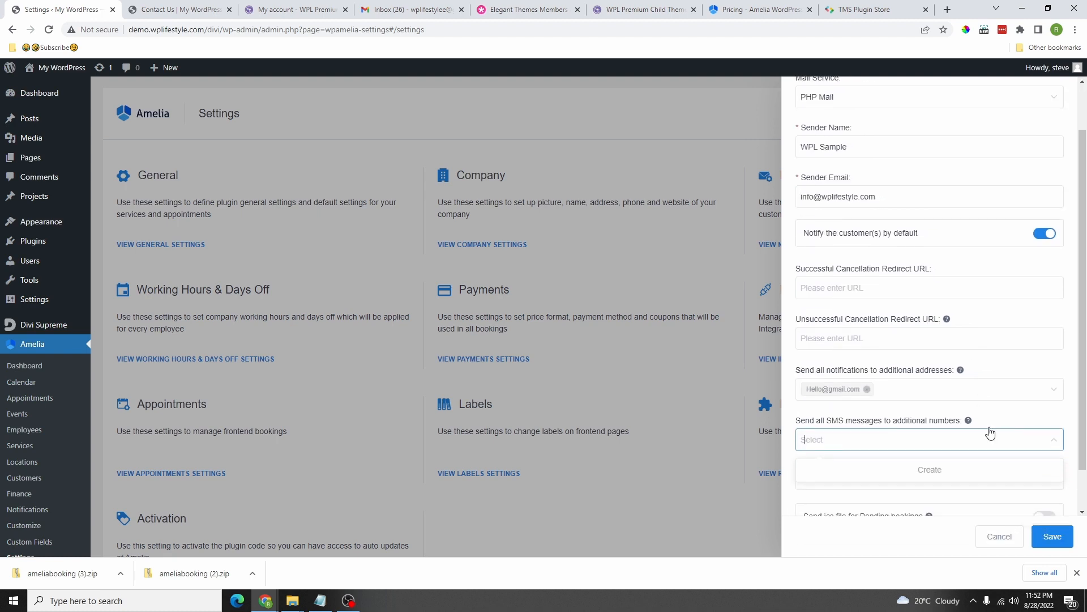
click(1034, 536)
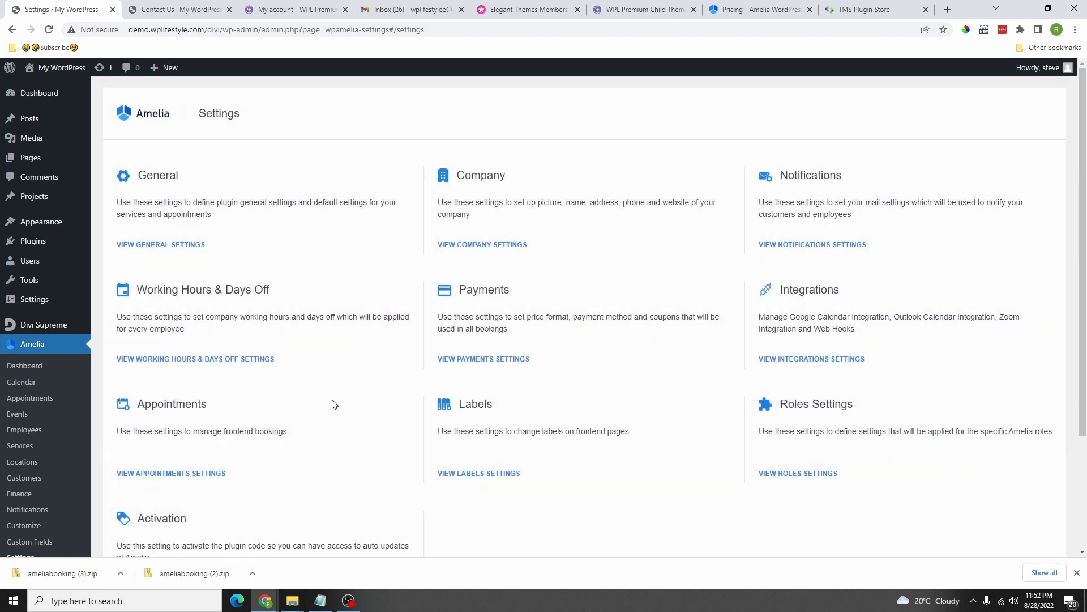
Step: Set Monday's working hours to 08:30–18:00 and apply them to all days
drag(138, 290, 276, 299)
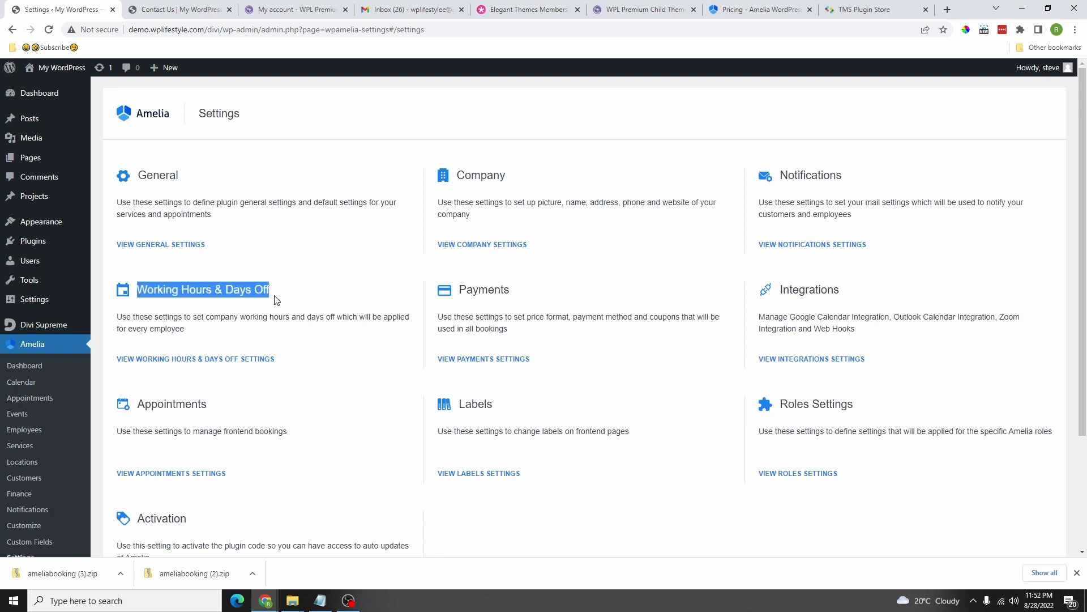
click(209, 359)
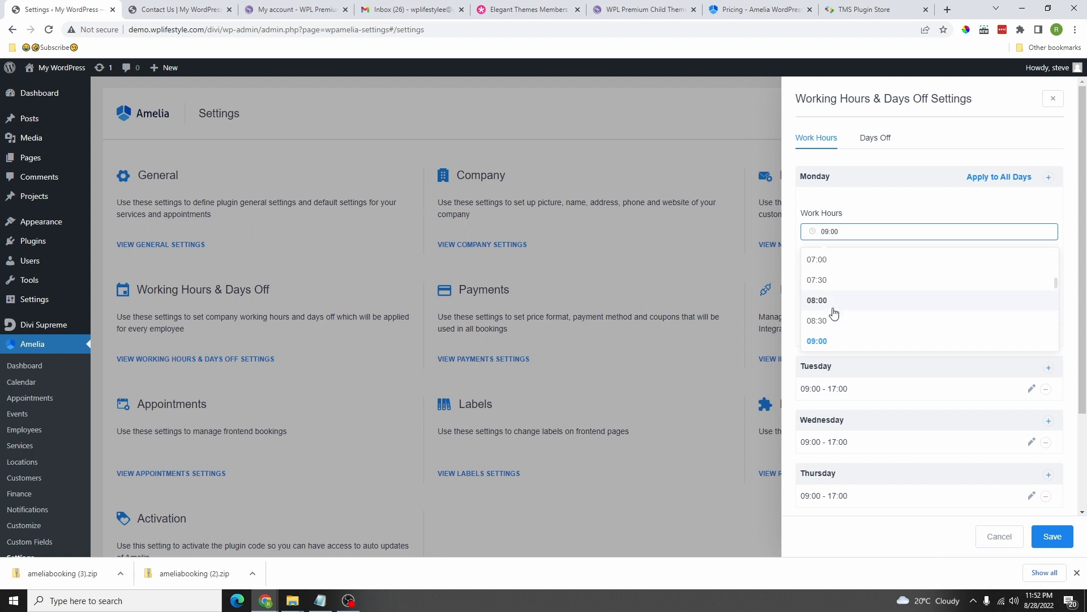
click(835, 321)
click(848, 261)
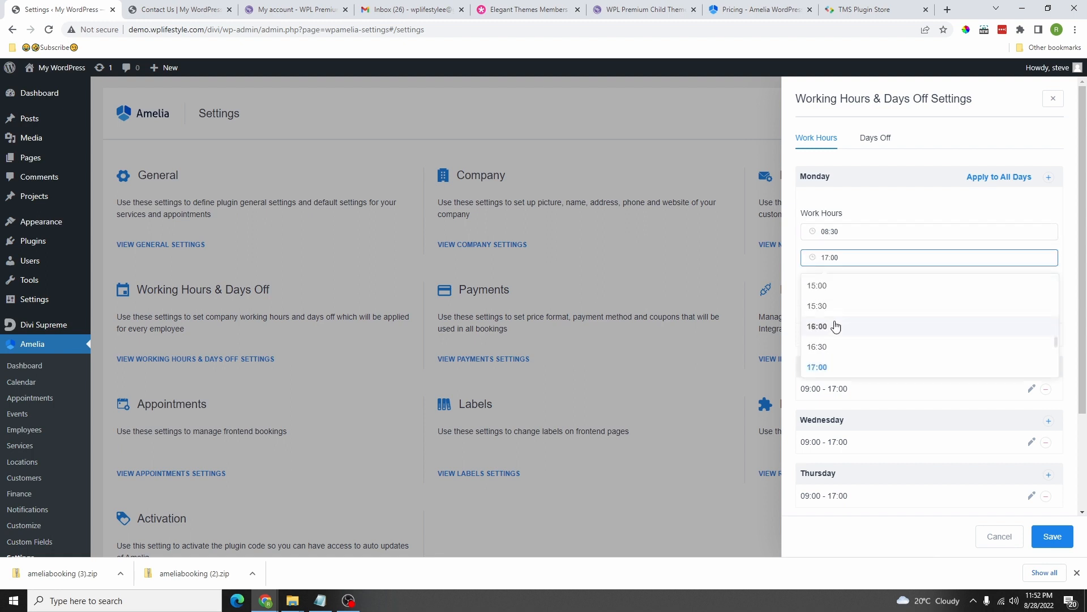
scroll(832, 346, down, 1)
click(833, 348)
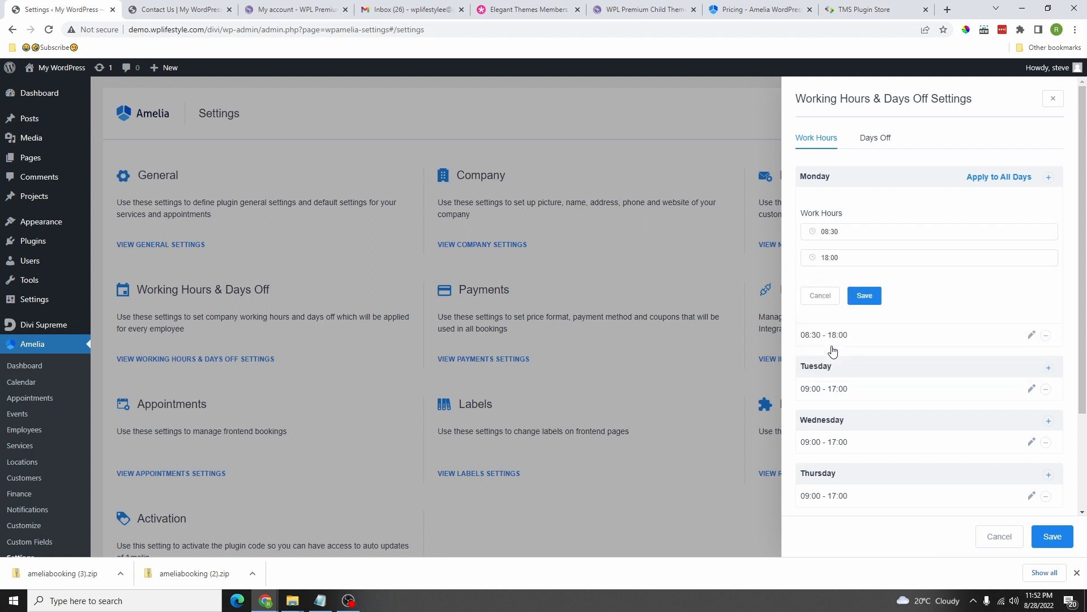
click(862, 296)
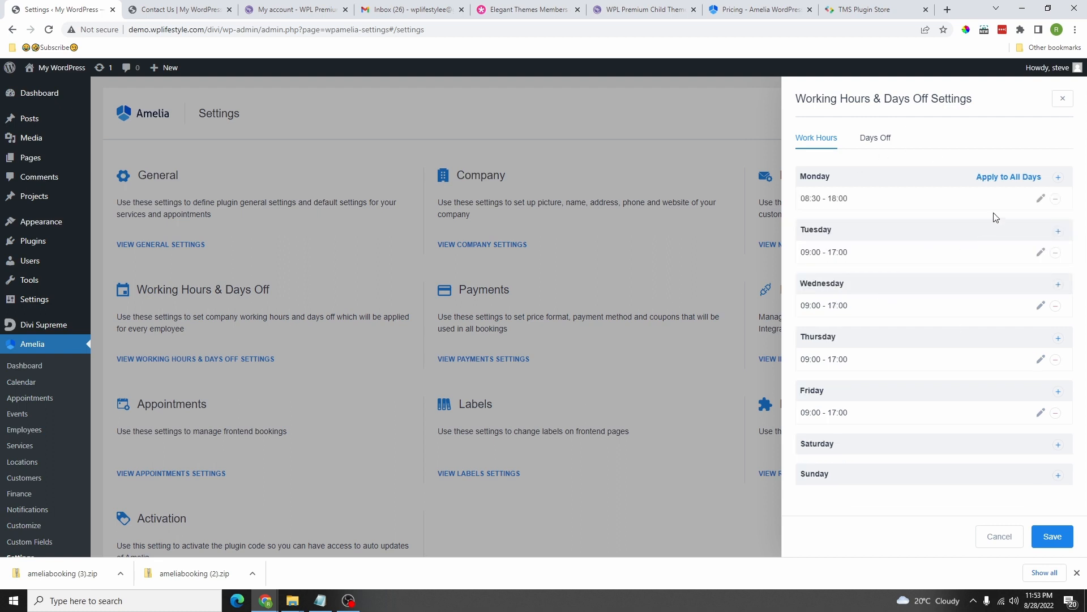
click(1005, 184)
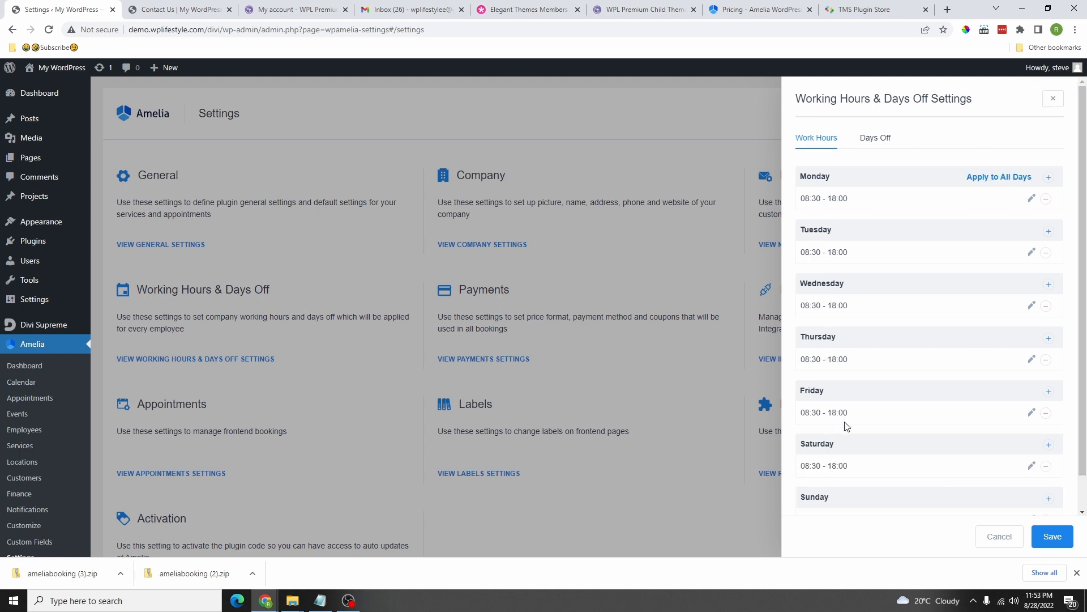
Step: Change Saturday's working hours to 10:00–16:00
click(898, 470)
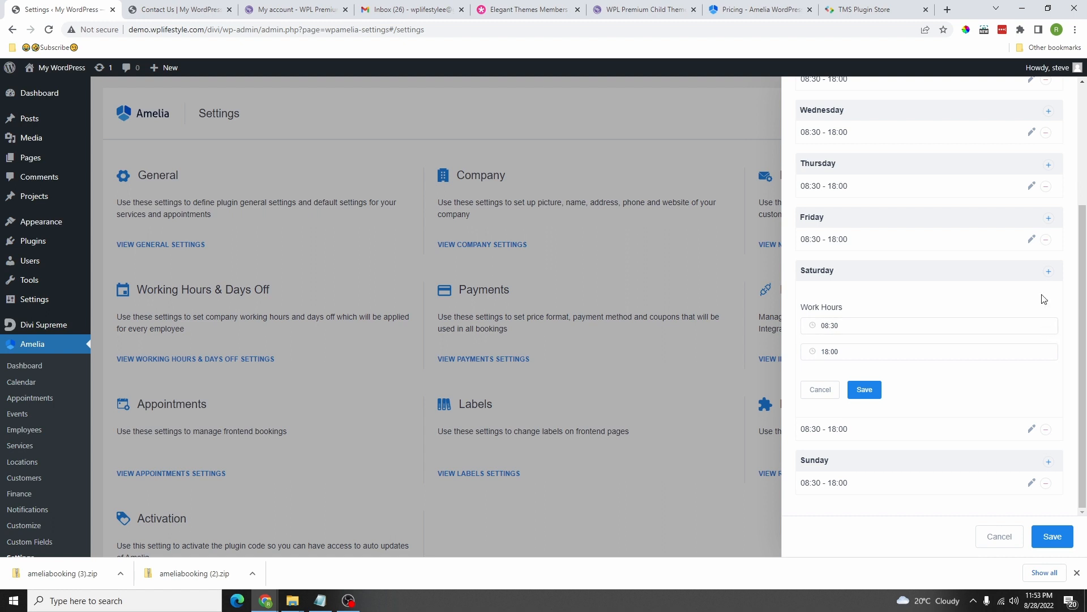
click(841, 327)
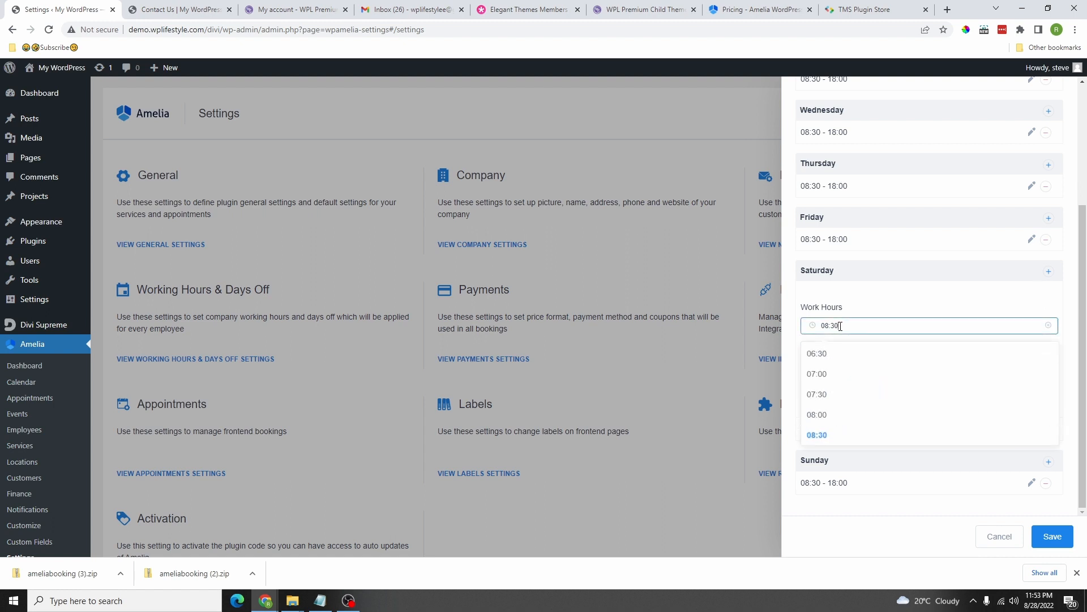
scroll(832, 389, down, 1)
click(832, 388)
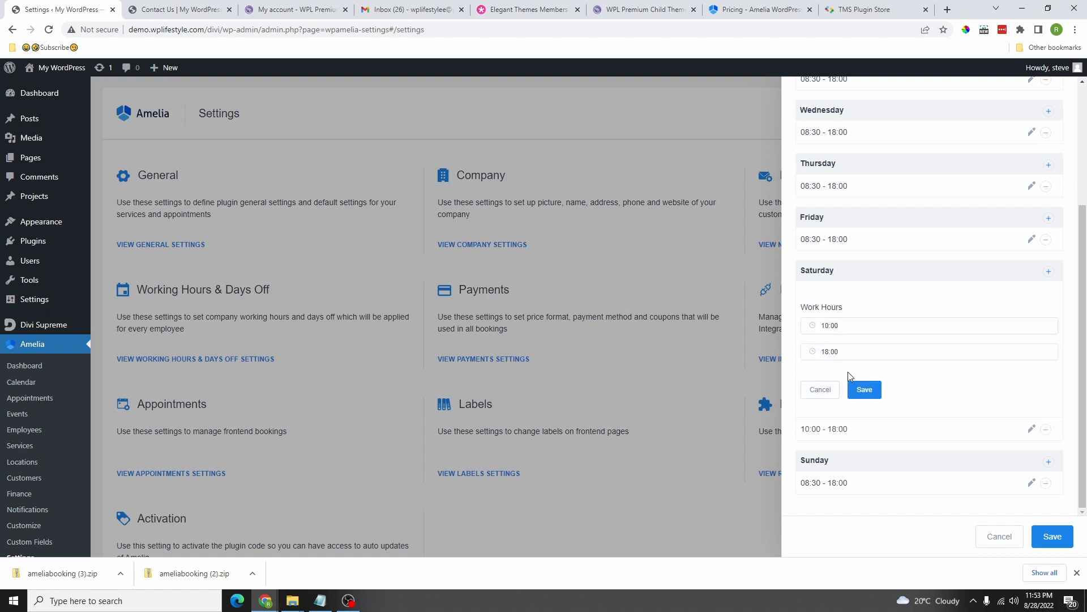
click(846, 351)
scroll(832, 431, down, 2)
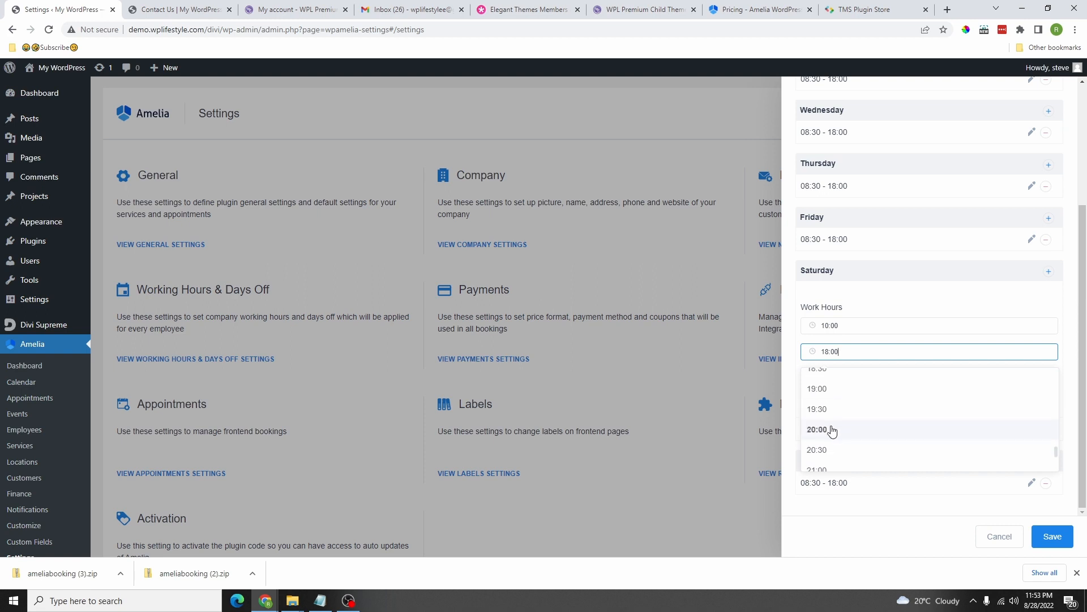
scroll(832, 420, up, 3)
click(830, 405)
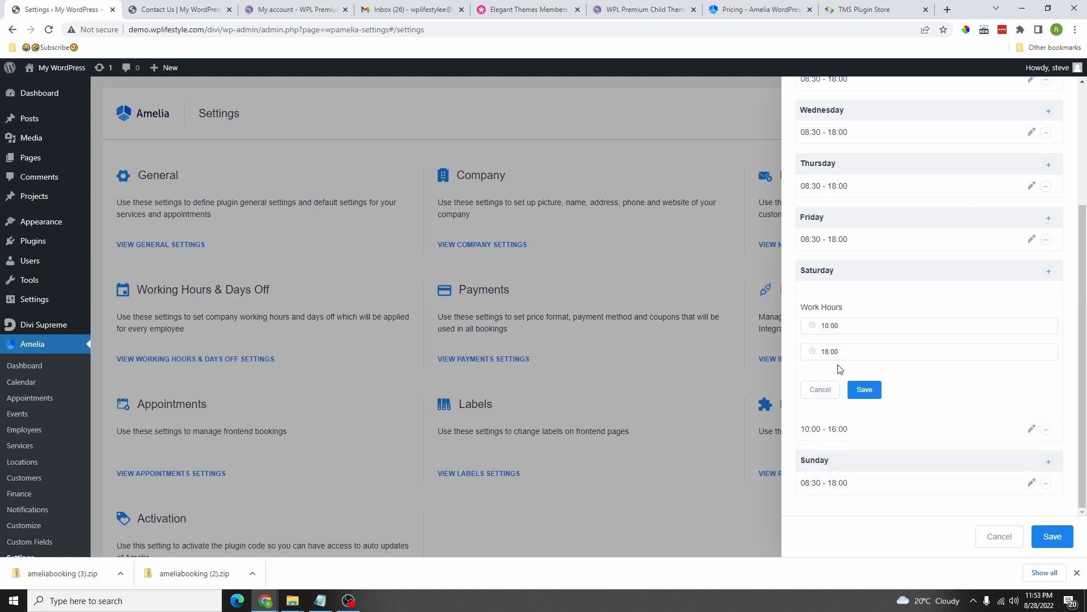
click(862, 393)
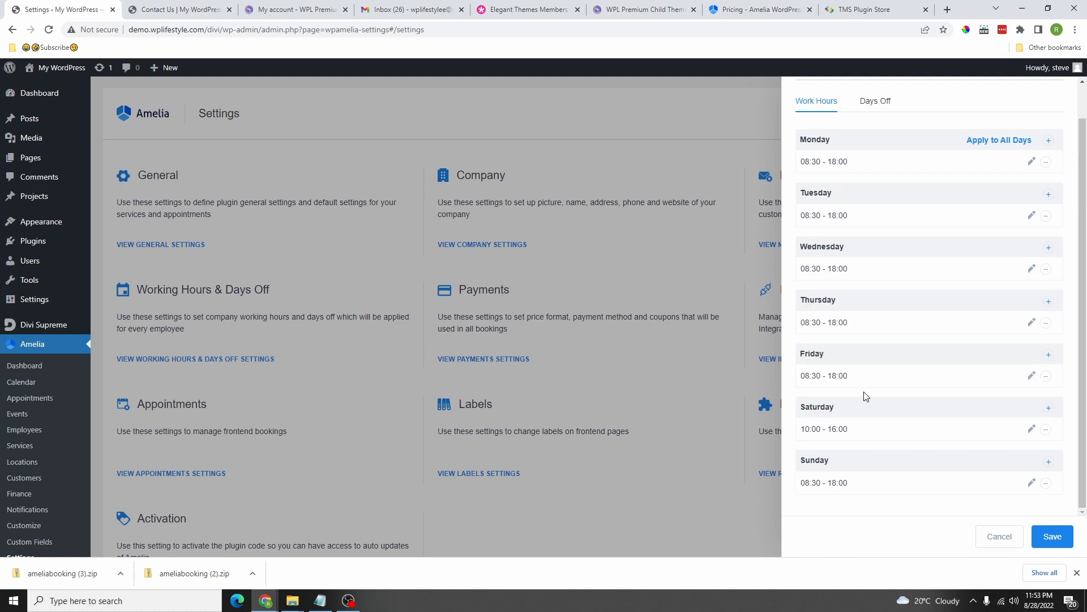
Step: Remove Sunday's hours, save the schedule, and bring up the Days Off list
click(1046, 484)
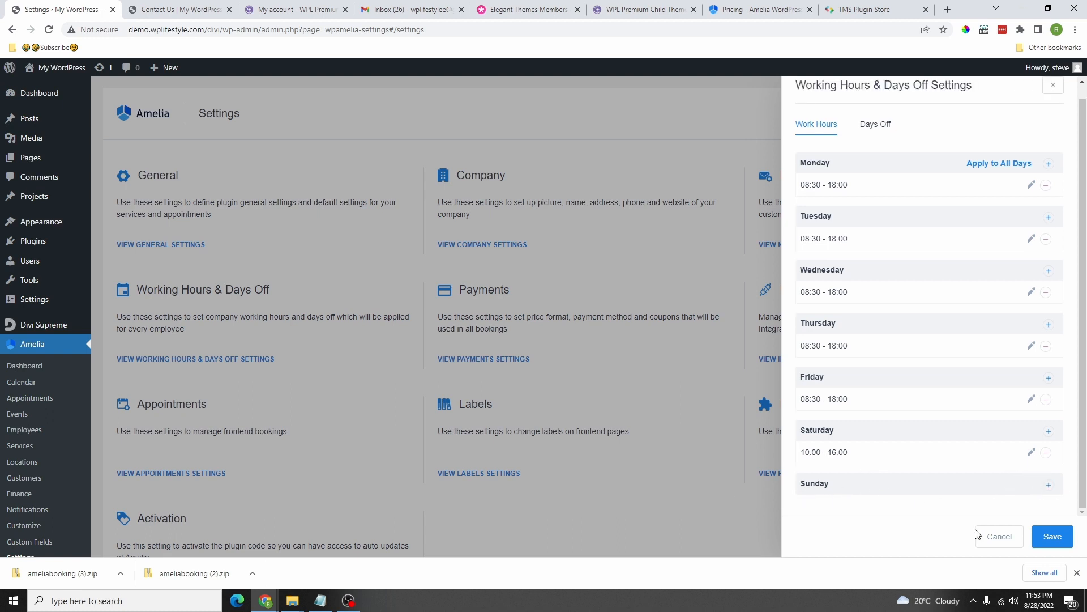
click(1051, 538)
click(196, 359)
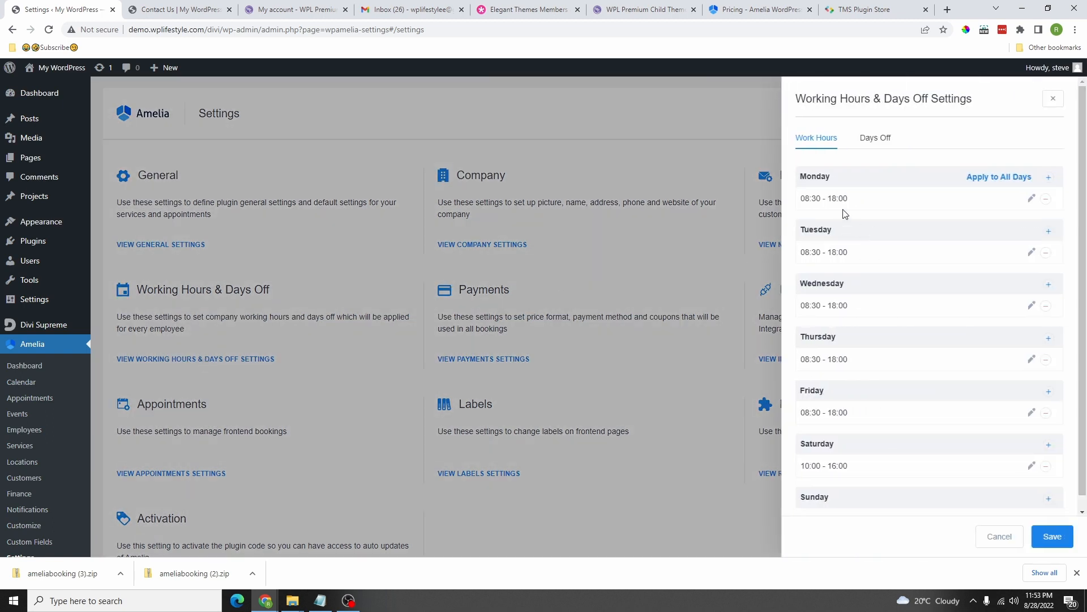
click(875, 137)
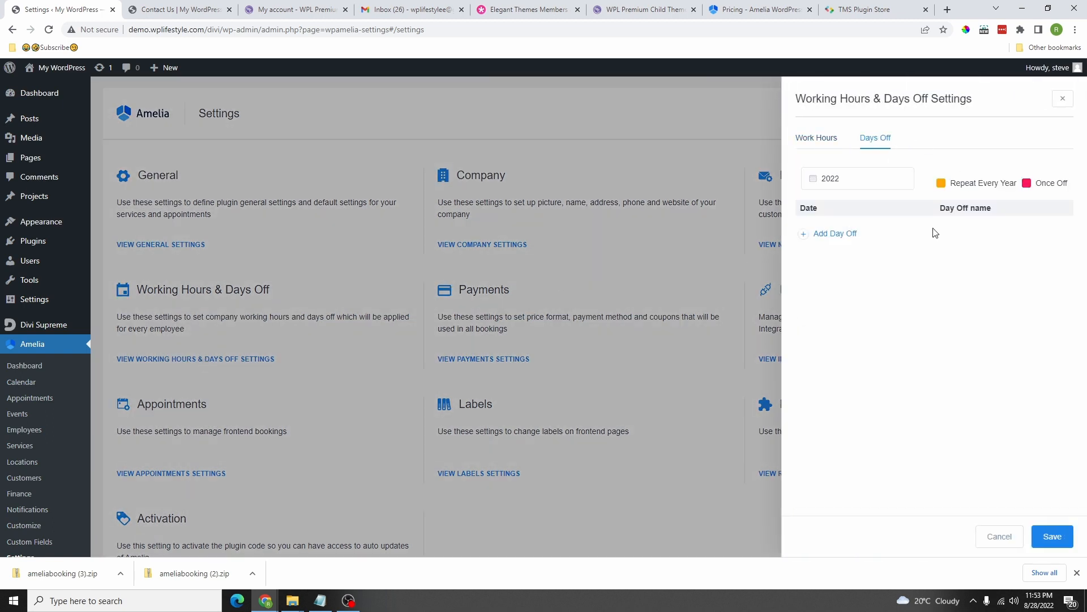
Step: Add a non-repeating Christmas day off for 24–31 December 2022 and save
click(876, 178)
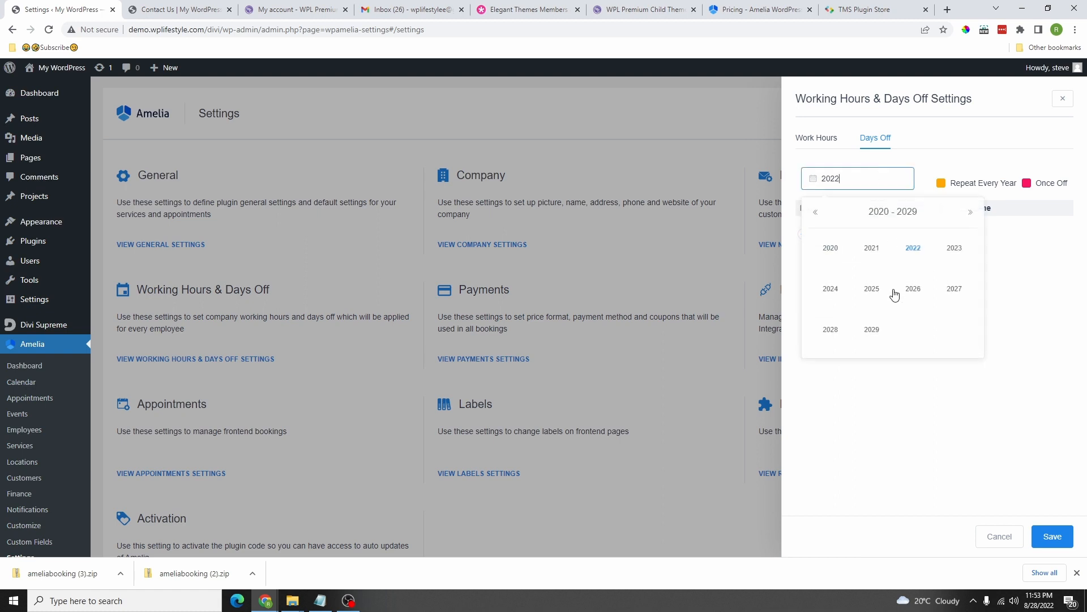
click(914, 260)
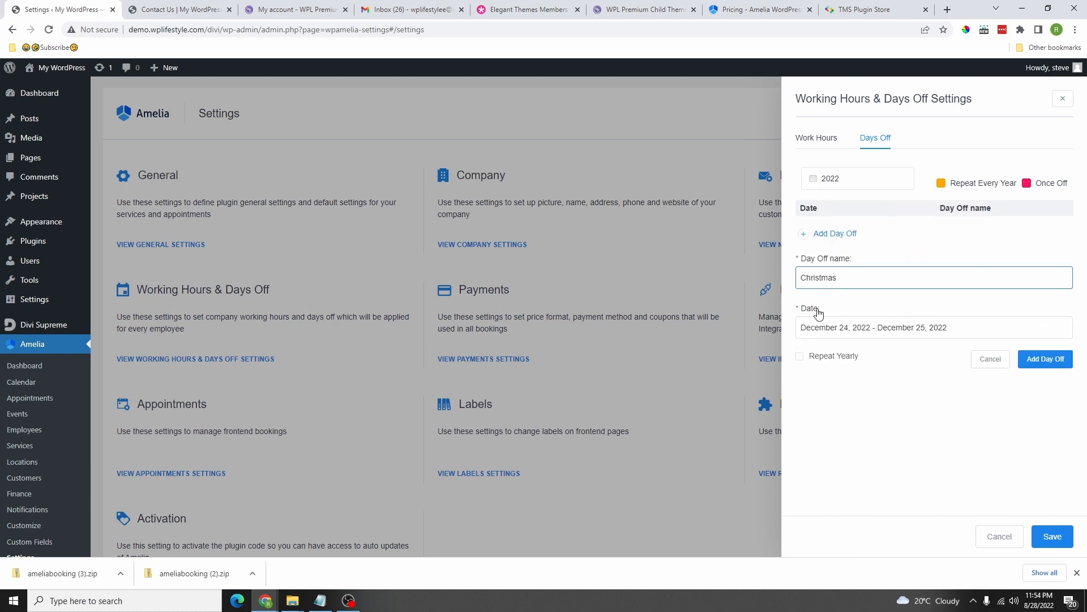
click(867, 327)
click(913, 261)
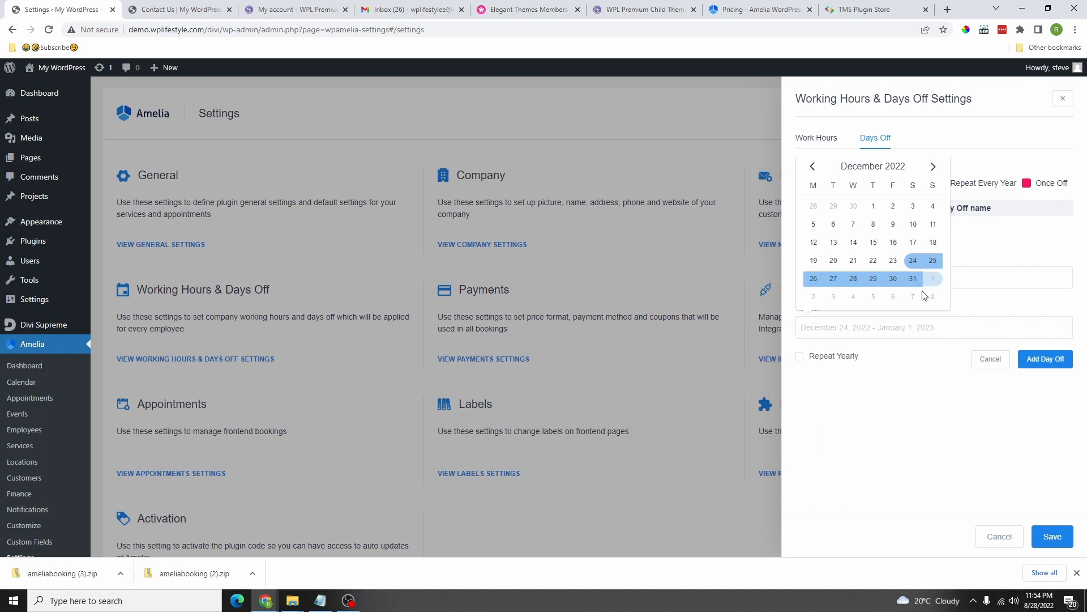
click(913, 279)
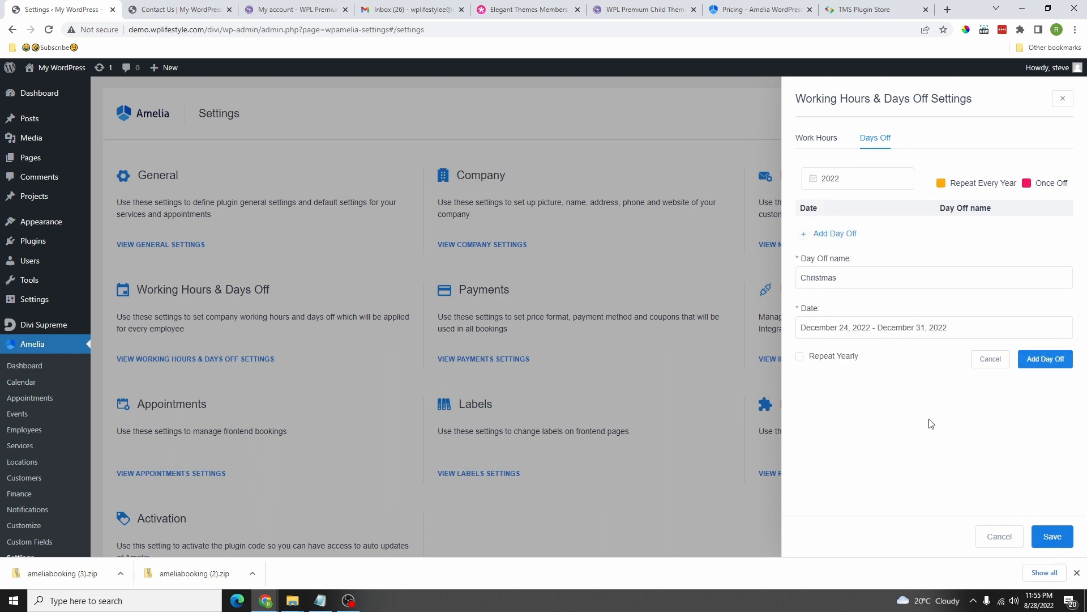
click(802, 358)
click(800, 358)
click(1058, 542)
scroll(485, 255, down, 2)
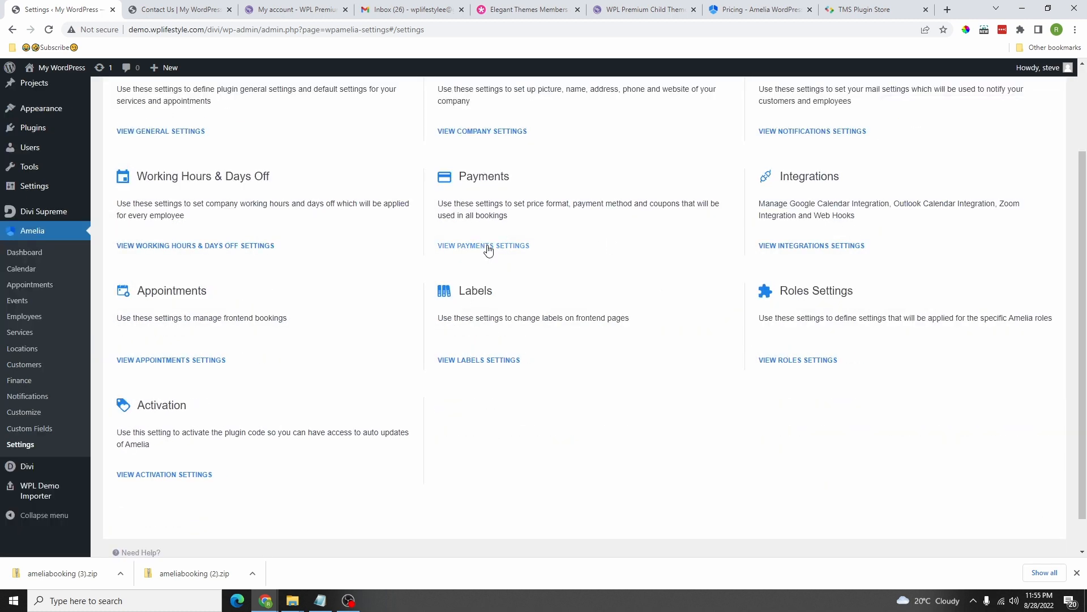
click(488, 250)
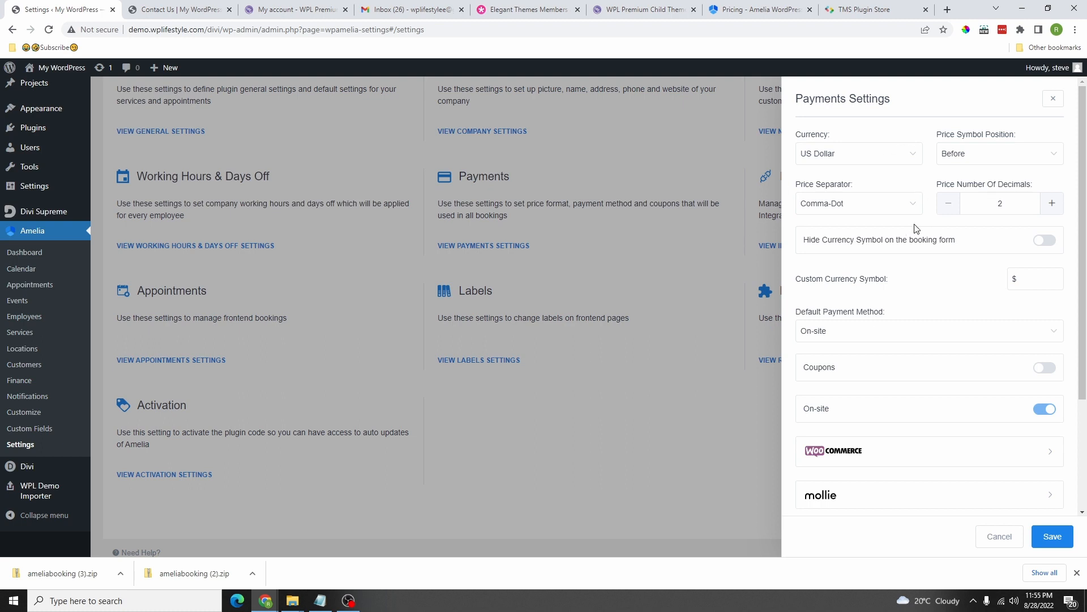
scroll(1015, 485, down, 3)
scroll(958, 272, up, 2)
click(866, 154)
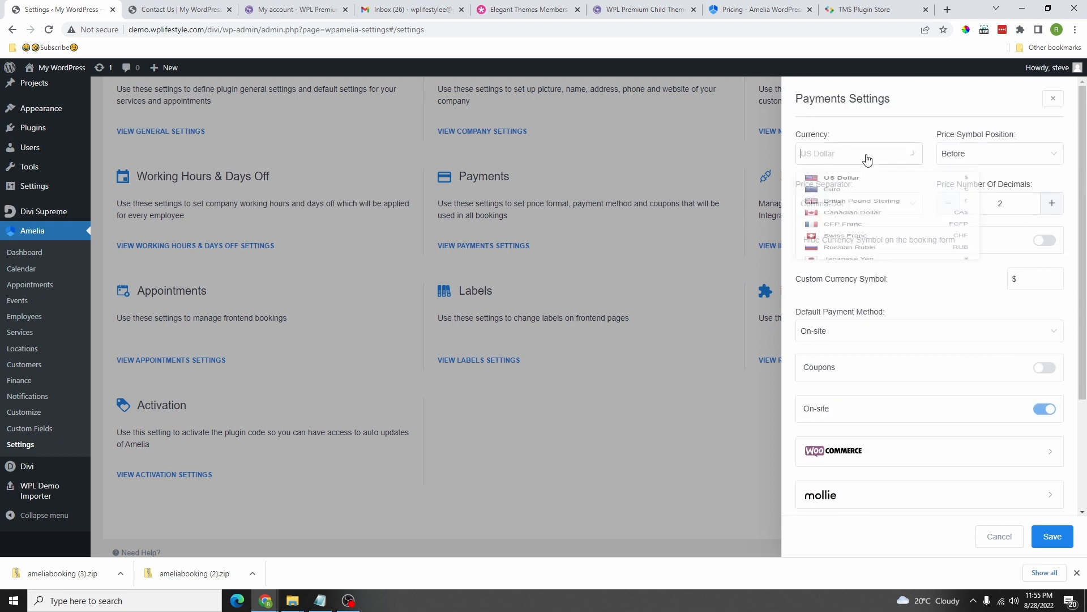
scroll(875, 207, down, 5)
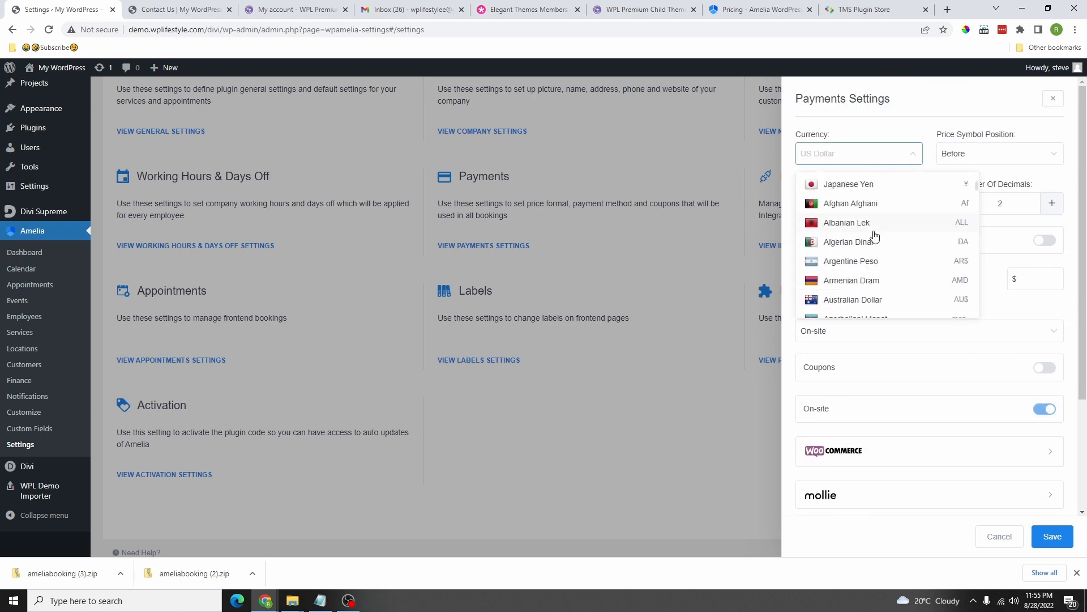
scroll(875, 227, up, 5)
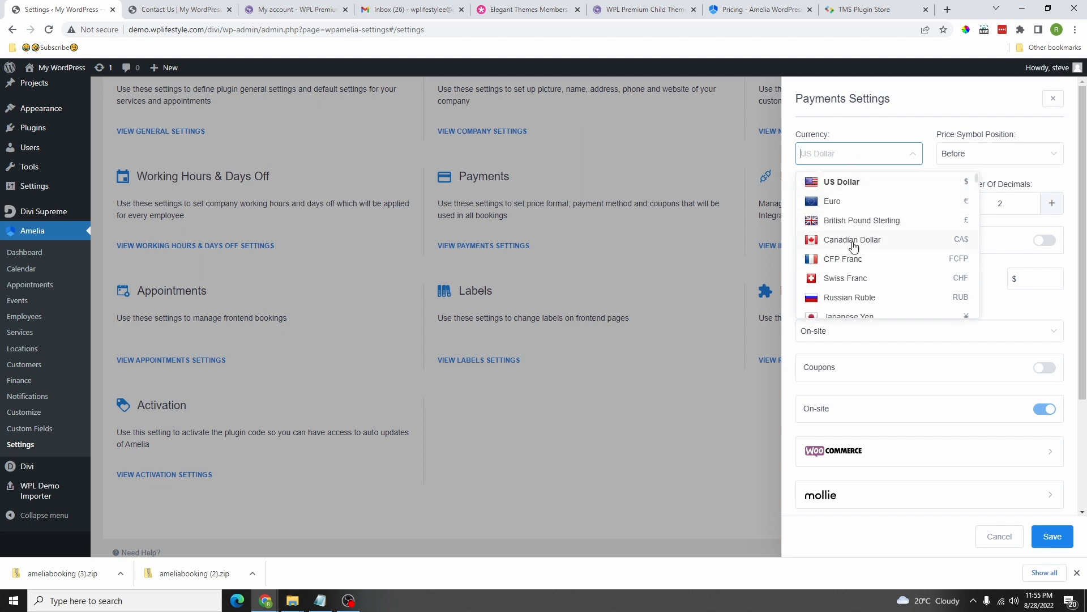
click(861, 240)
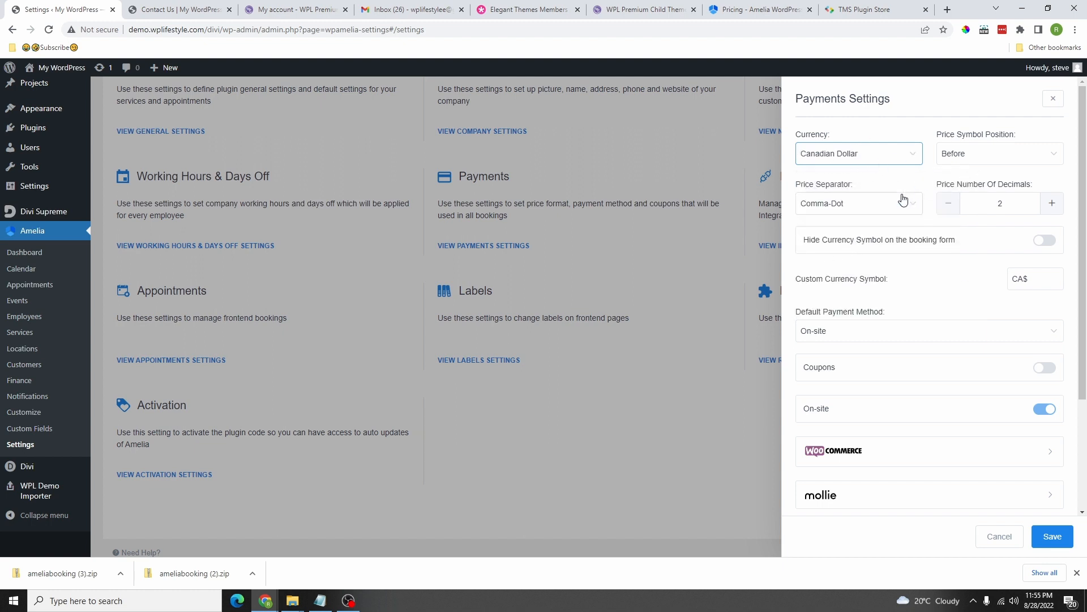
click(864, 203)
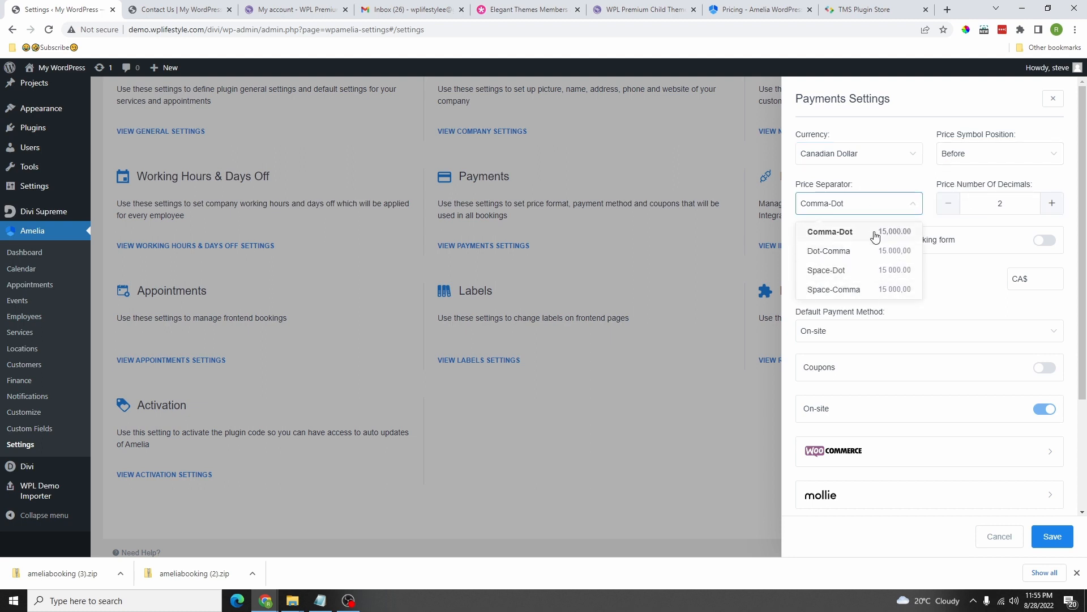
click(992, 242)
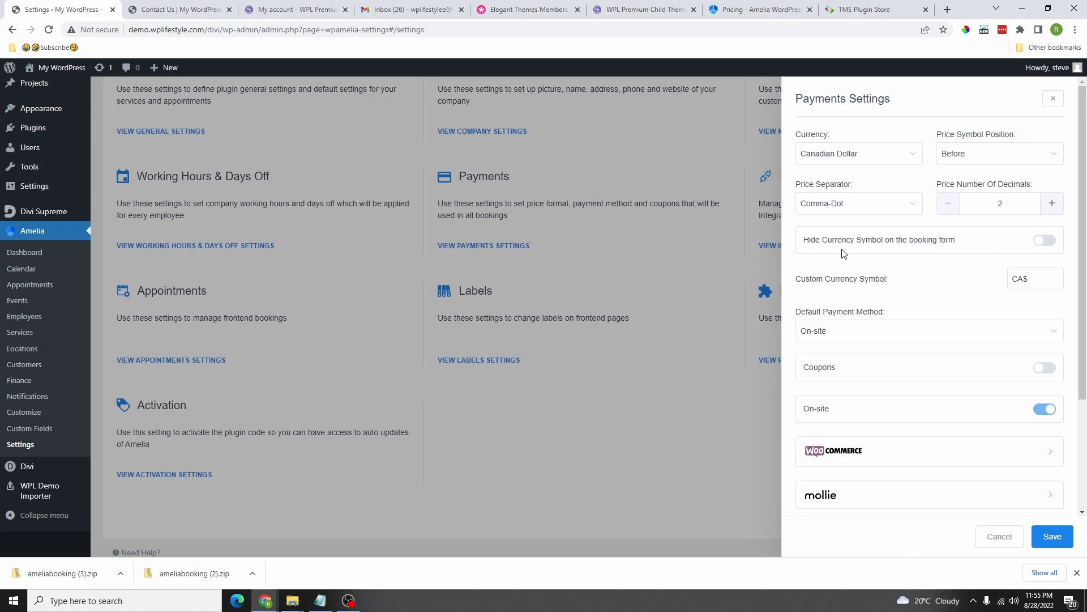
click(1046, 243)
click(1045, 239)
click(823, 331)
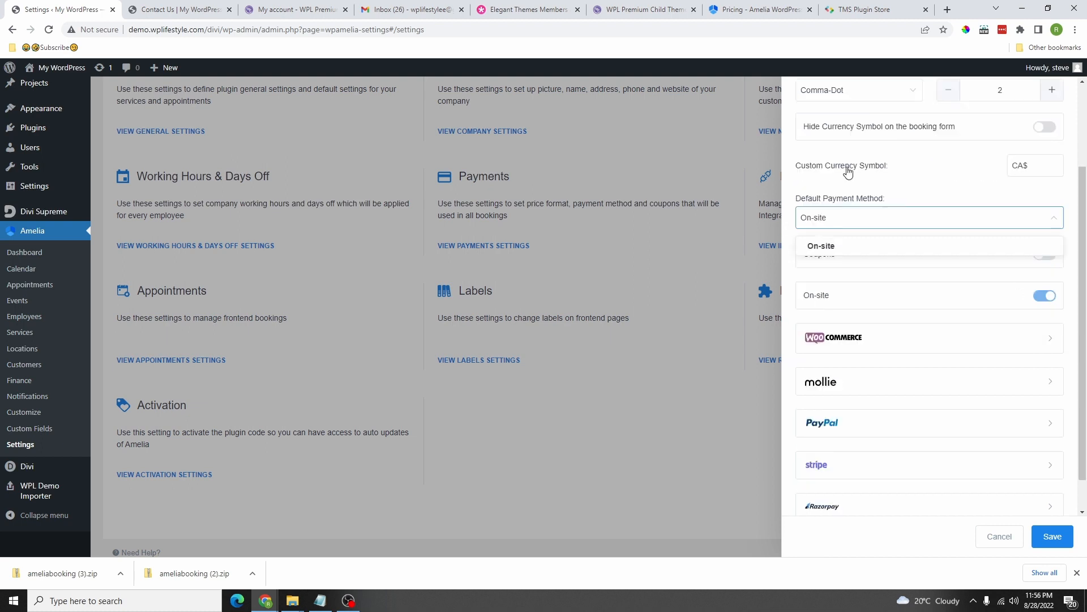
click(842, 250)
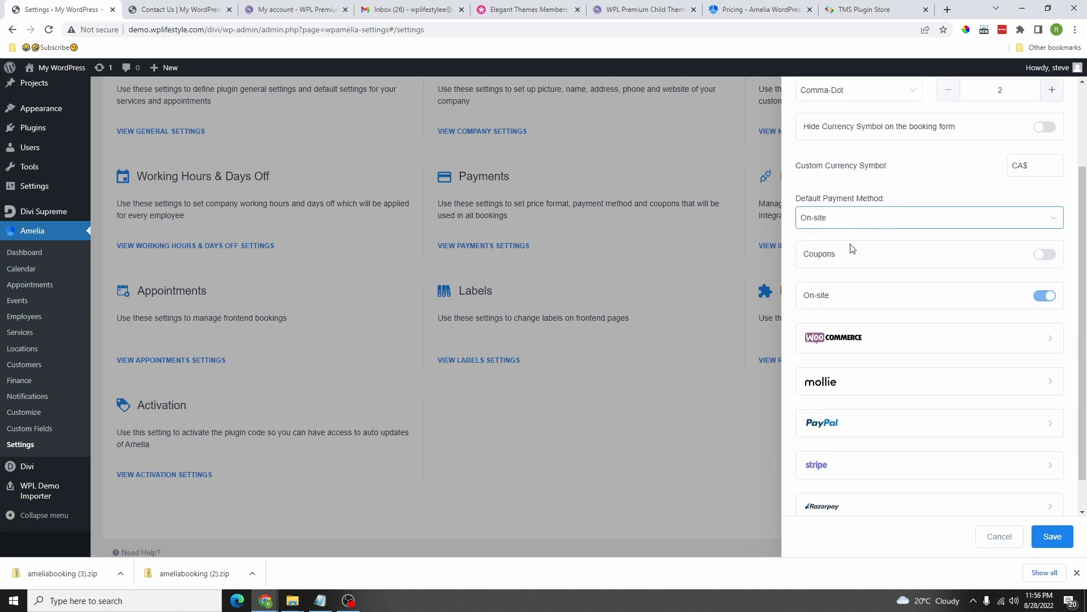
click(1044, 298)
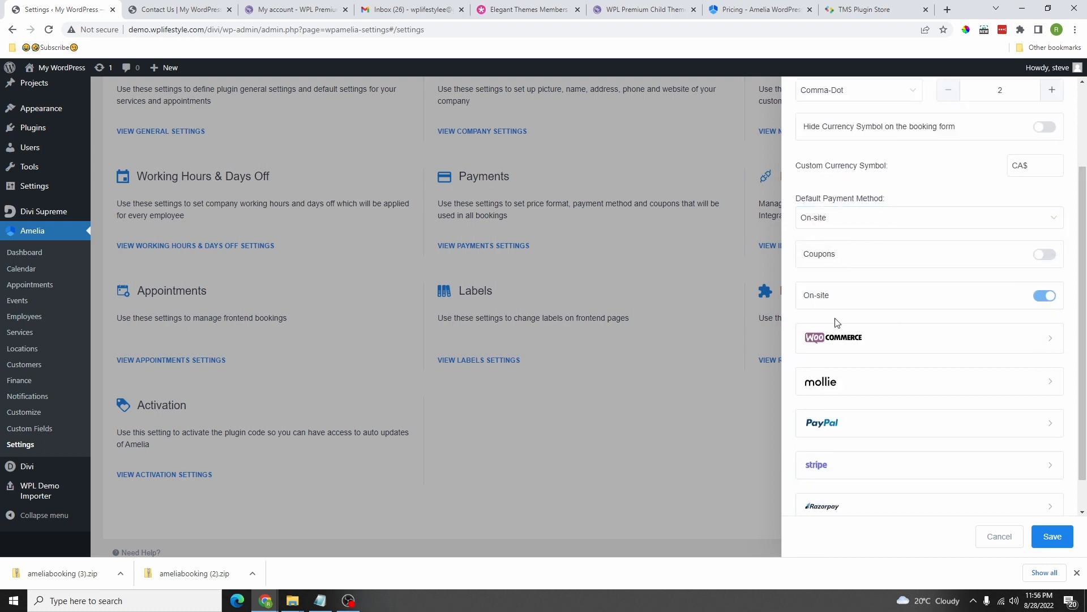
scroll(1024, 308, down, 1)
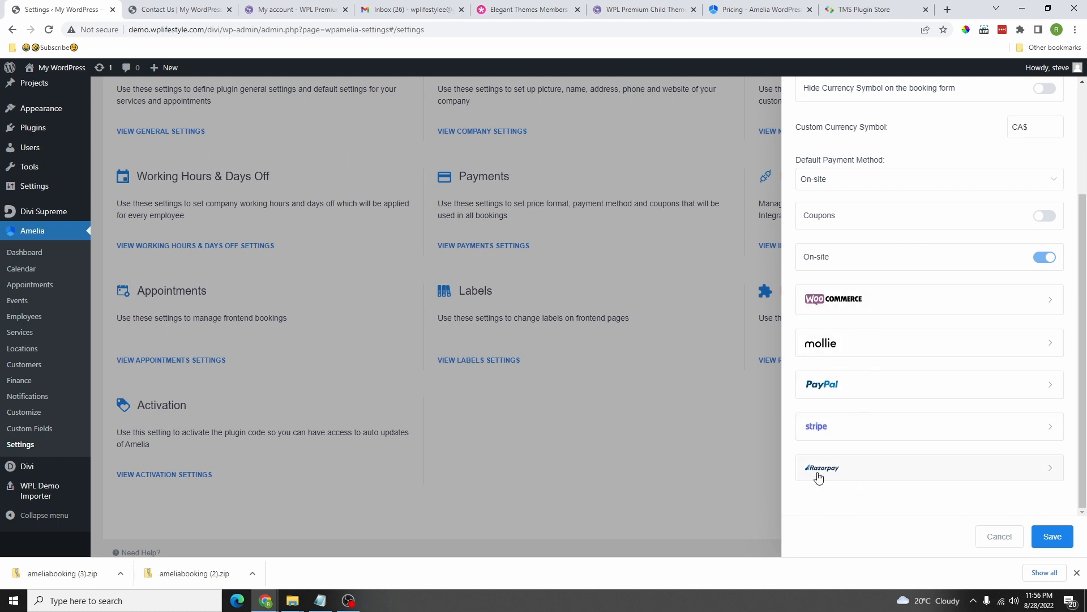
Step: Enable the PayPal service with Sandbox Mode on and save the payment settings
click(868, 390)
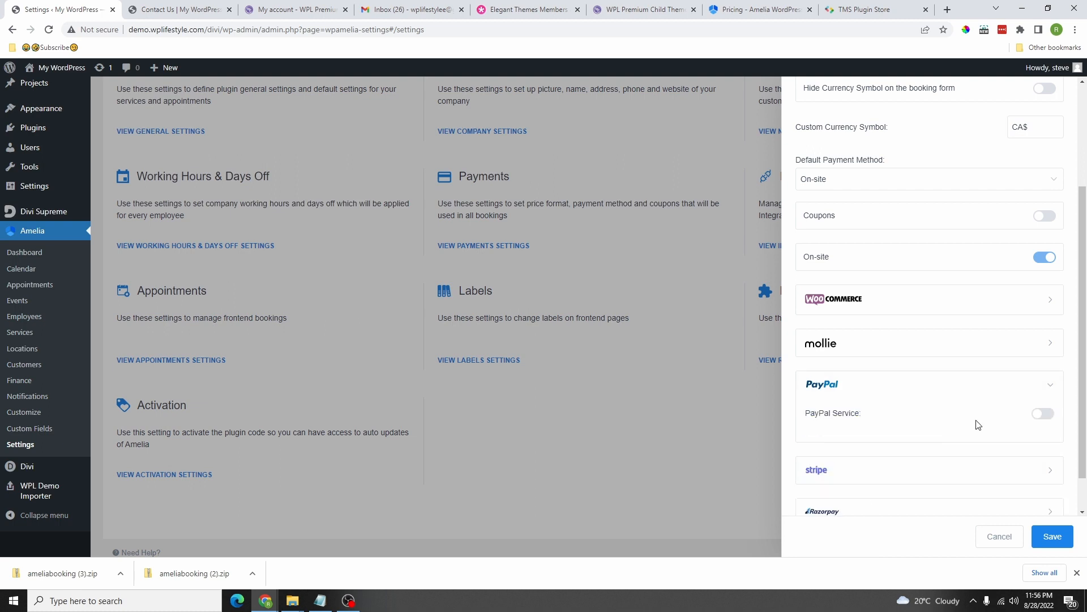
click(1043, 413)
scroll(817, 340, down, 3)
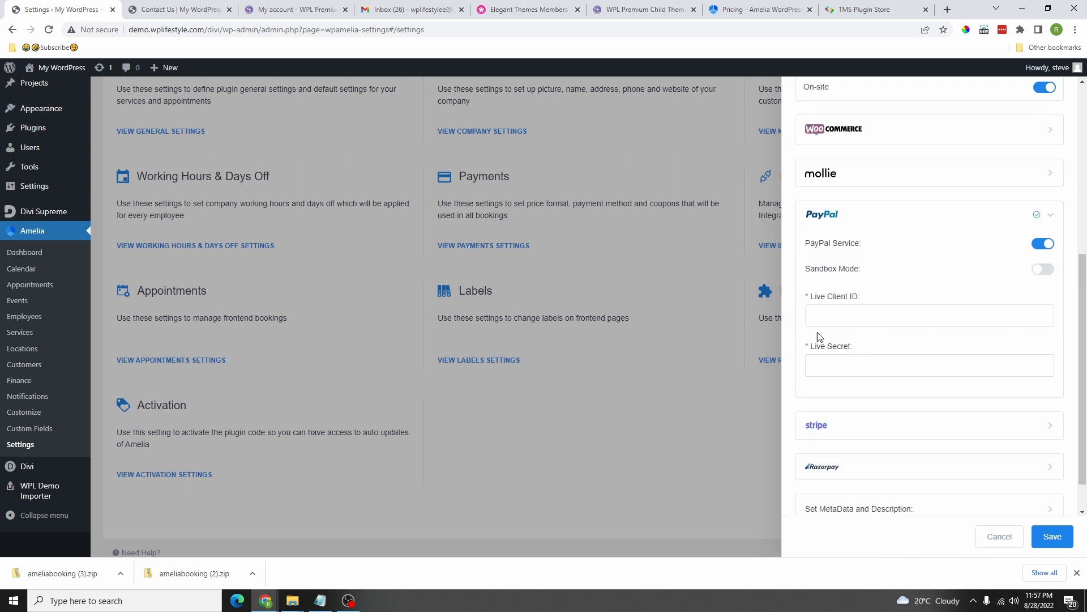
drag(859, 298, 808, 301)
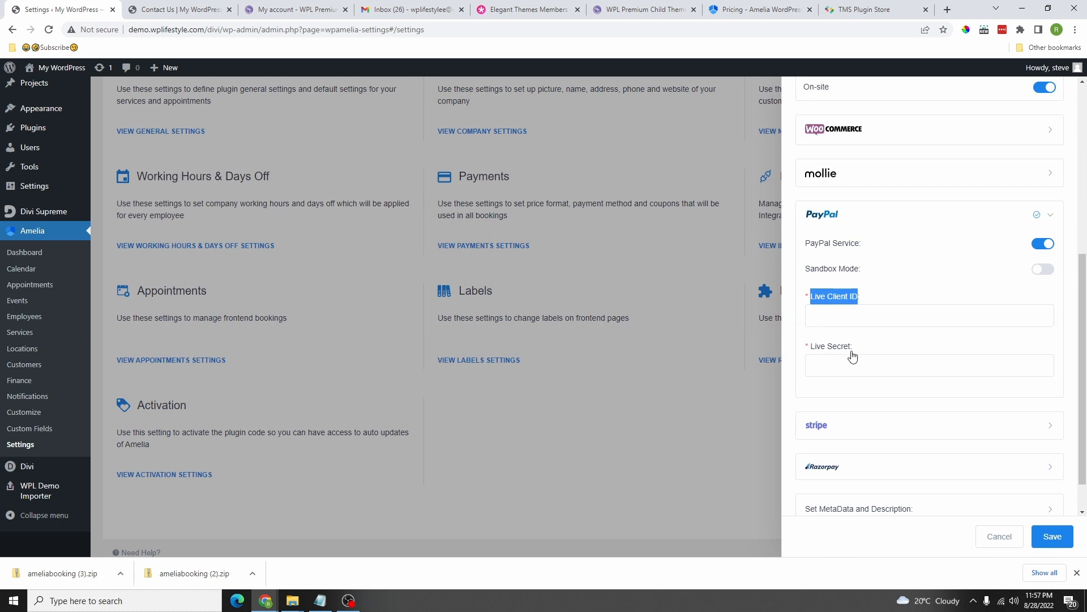
click(888, 317)
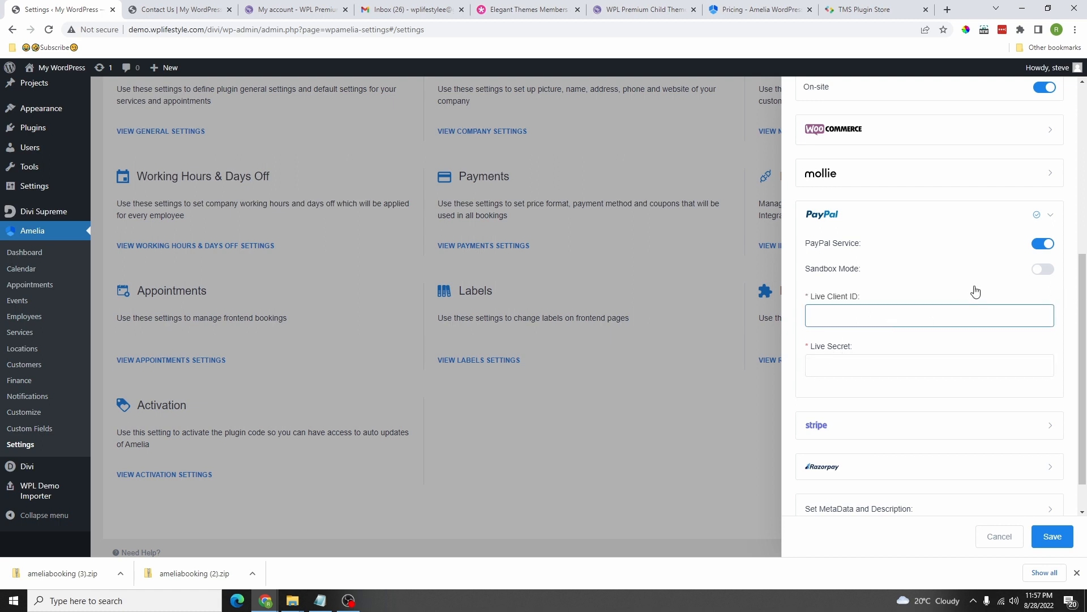
click(1044, 270)
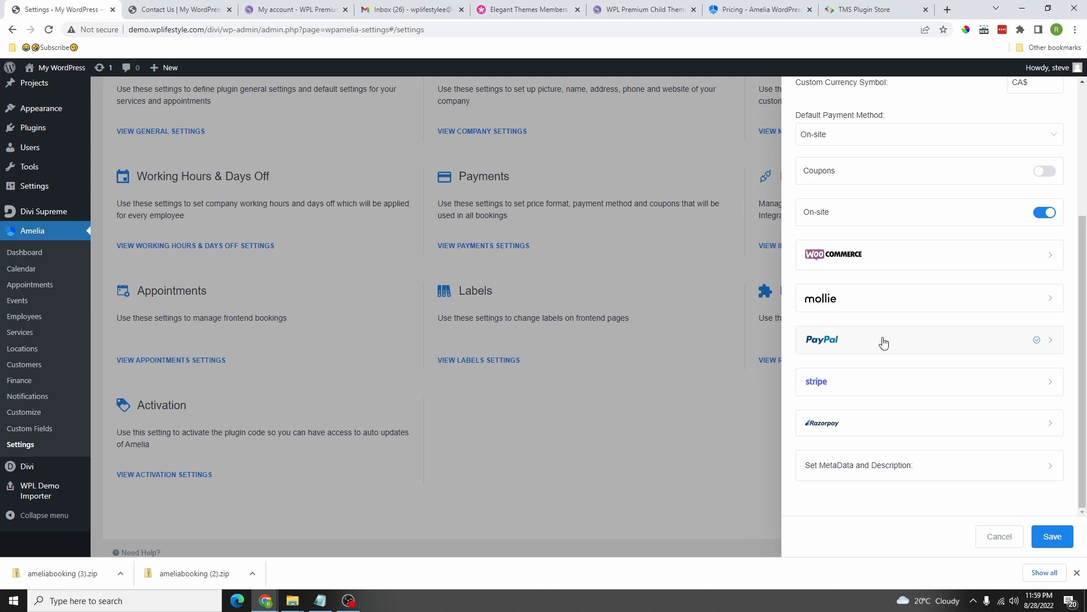
click(1052, 537)
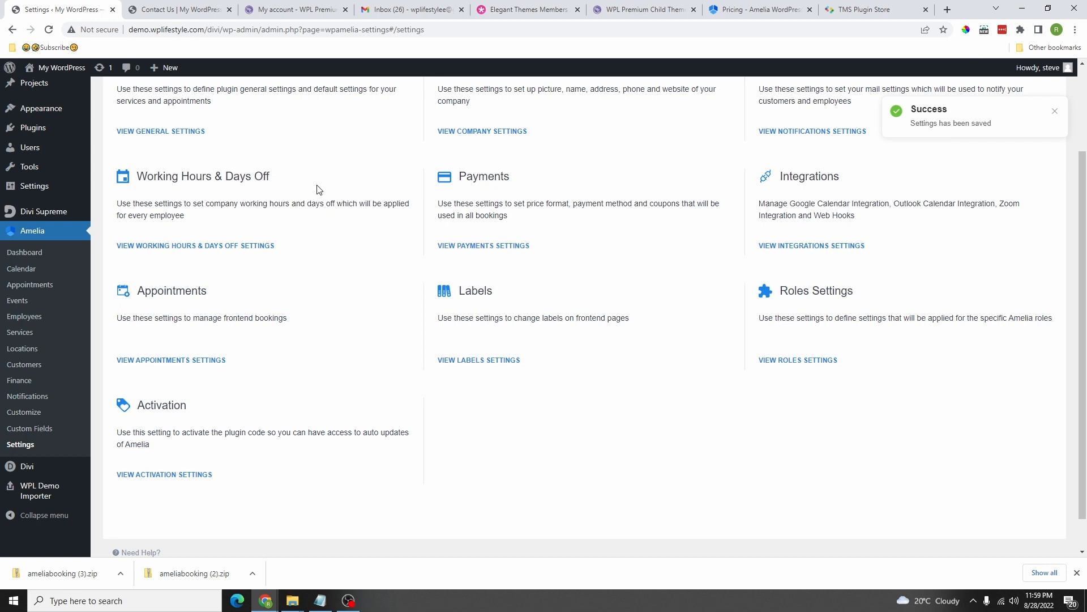
click(486, 249)
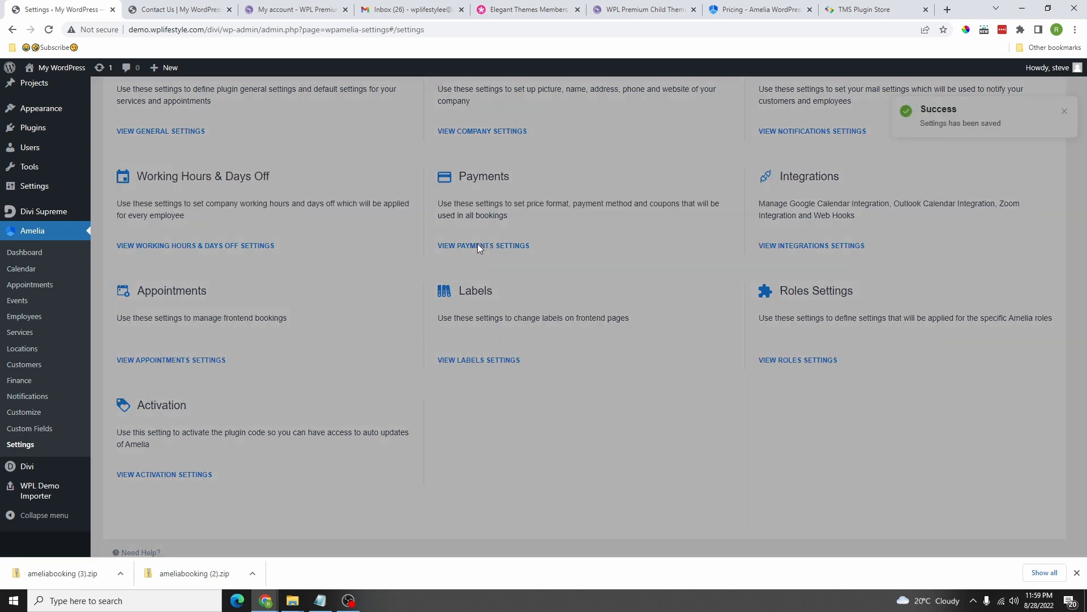
Step: Expand Stripe and switch the Stripe service on, noting the SSL warning
scroll(881, 316, down, 3)
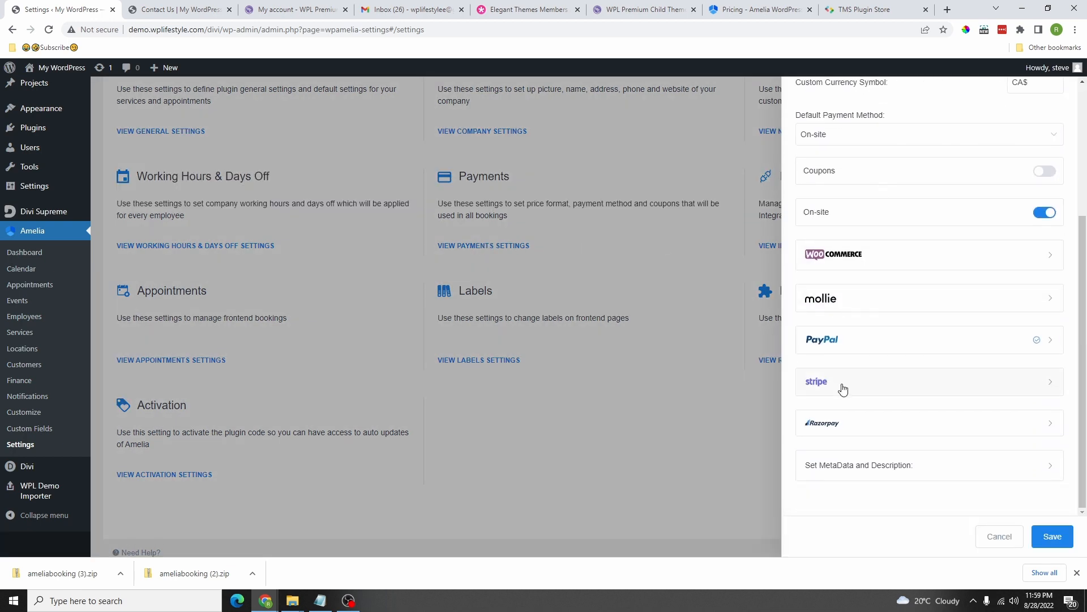
click(862, 385)
scroll(963, 340, down, 2)
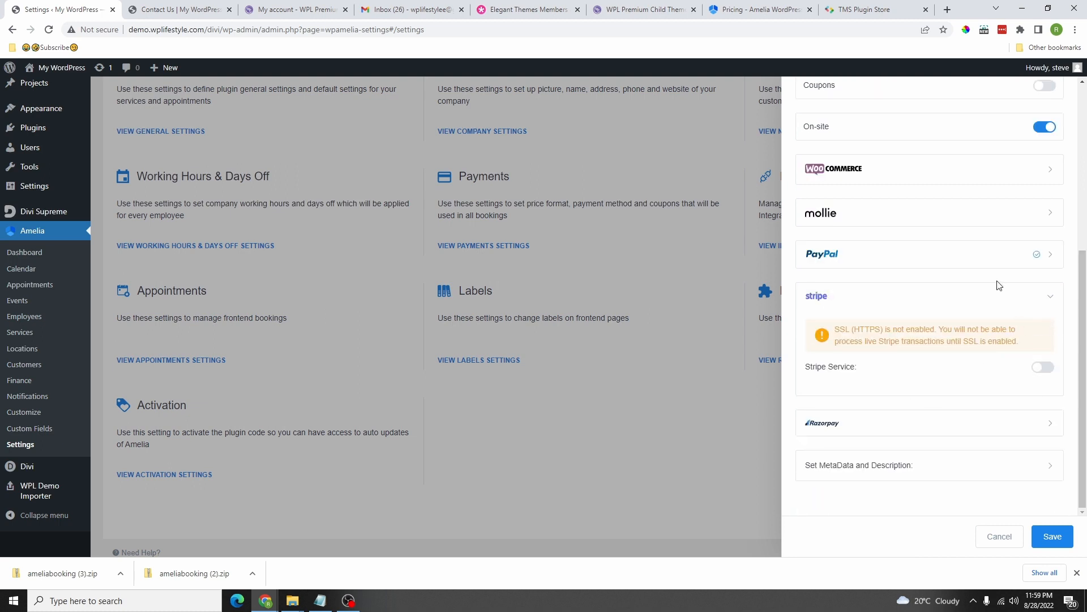
click(1043, 367)
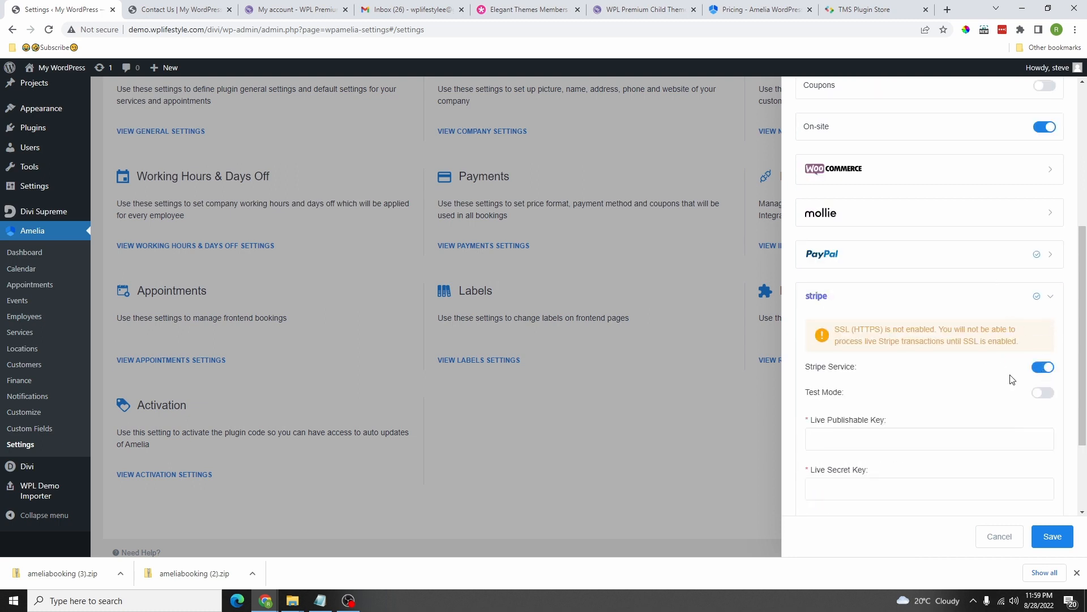
drag(837, 329, 877, 331)
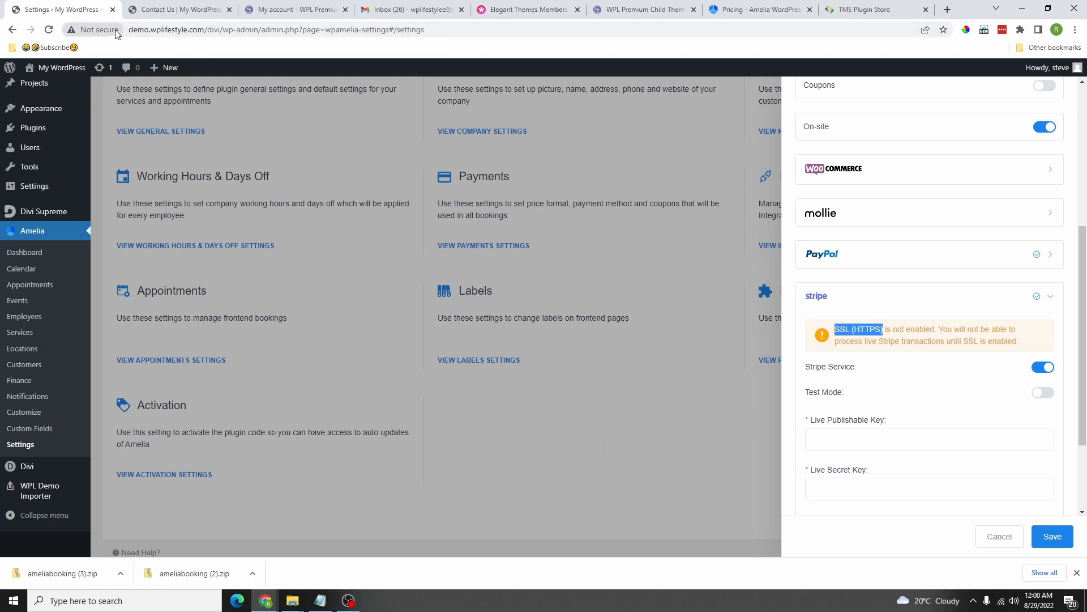
Step: Reload the page and check the browser's Not secure connection details
click(50, 31)
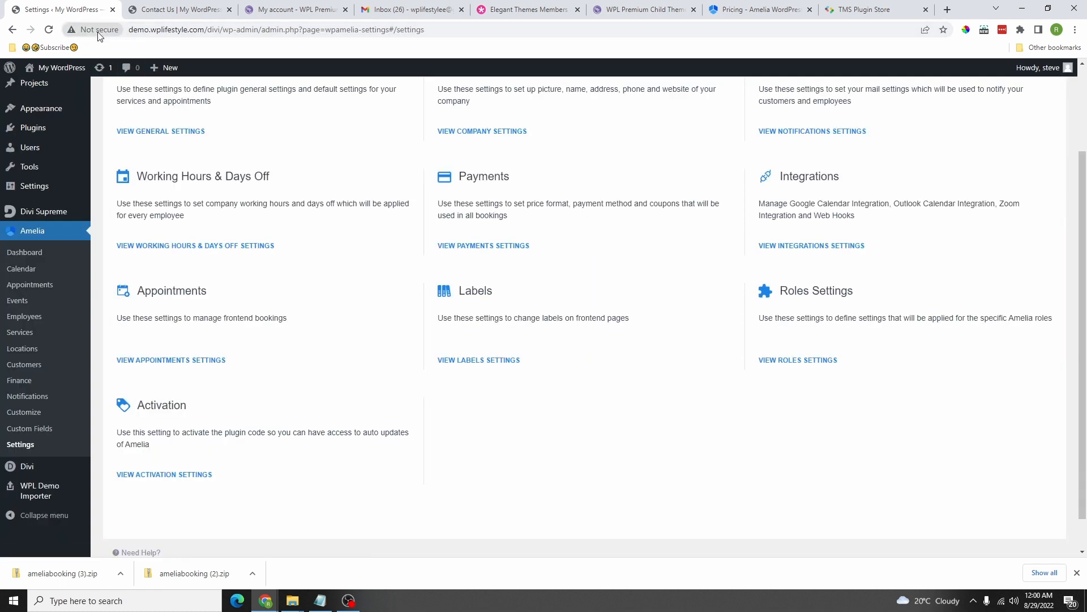
click(96, 28)
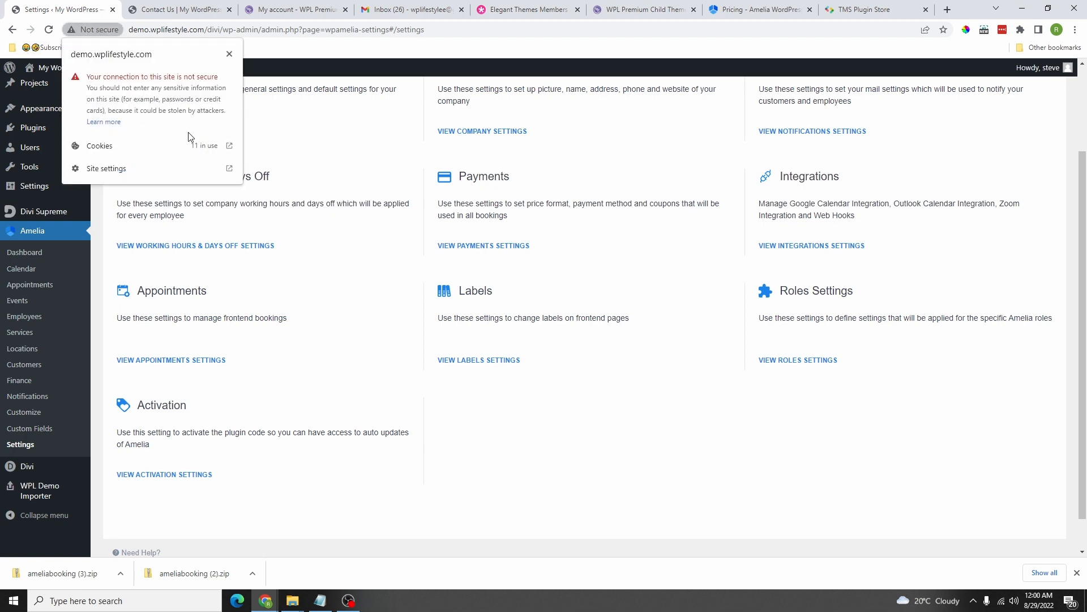
click(230, 55)
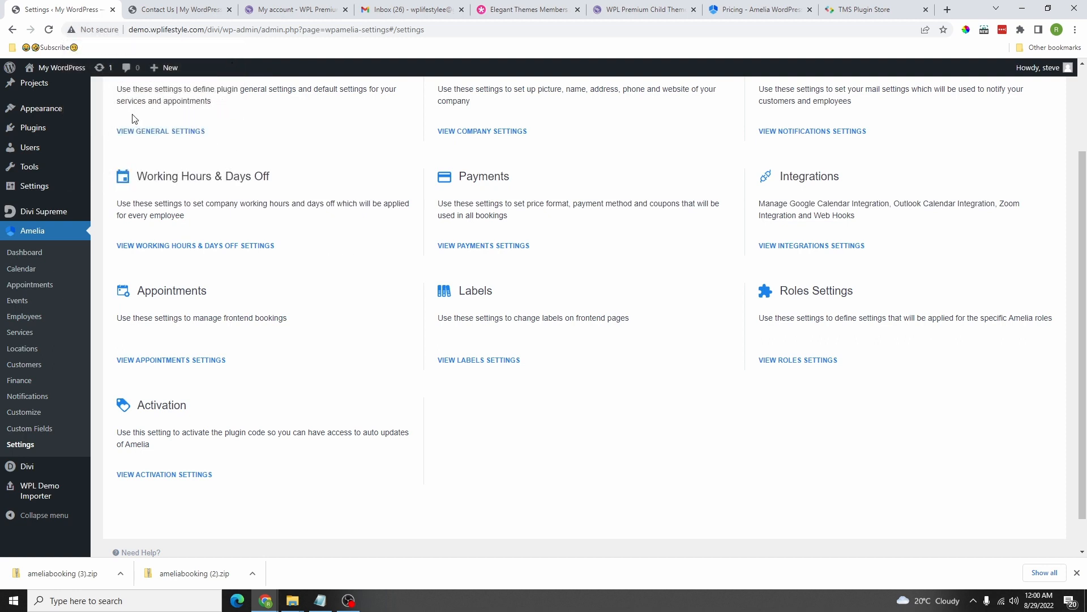
click(500, 245)
Step: Turn on Stripe Test Mode, save, then recheck PayPal and Stripe and save again
scroll(905, 390, down, 2)
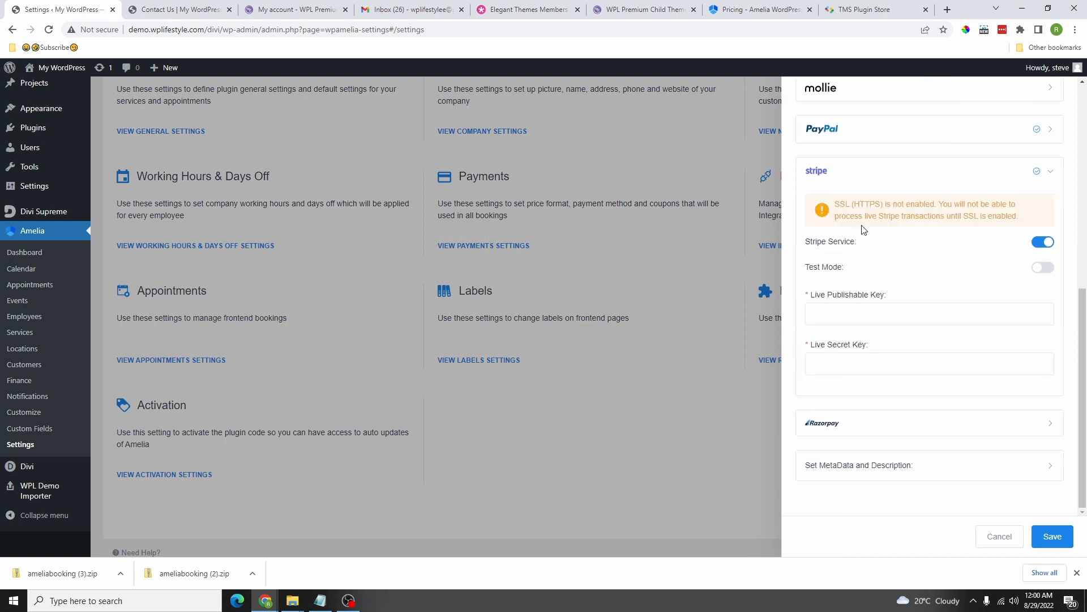
click(1044, 268)
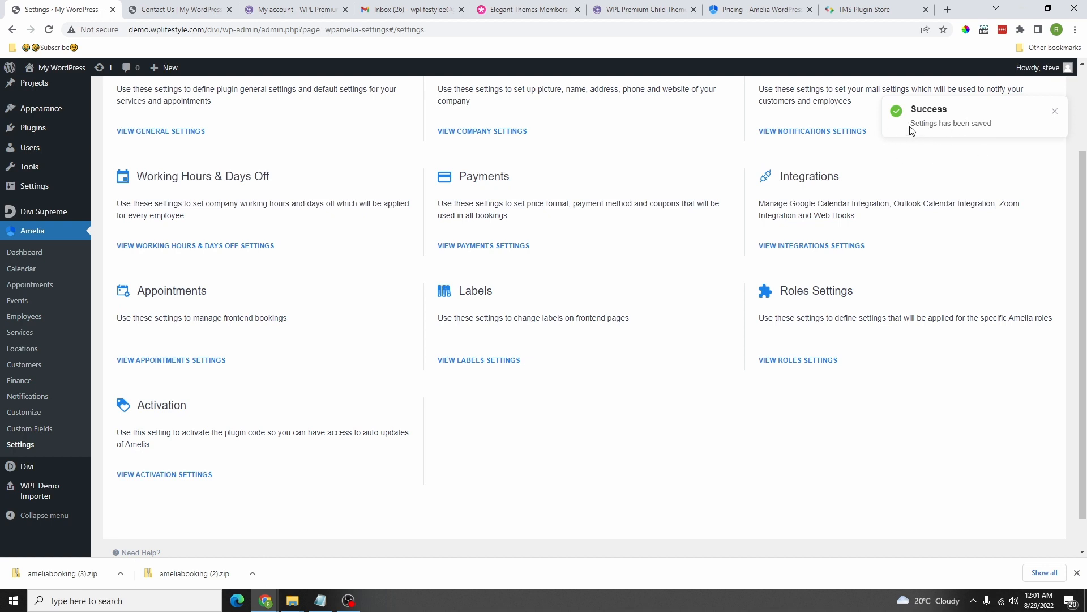
drag(912, 130, 1003, 133)
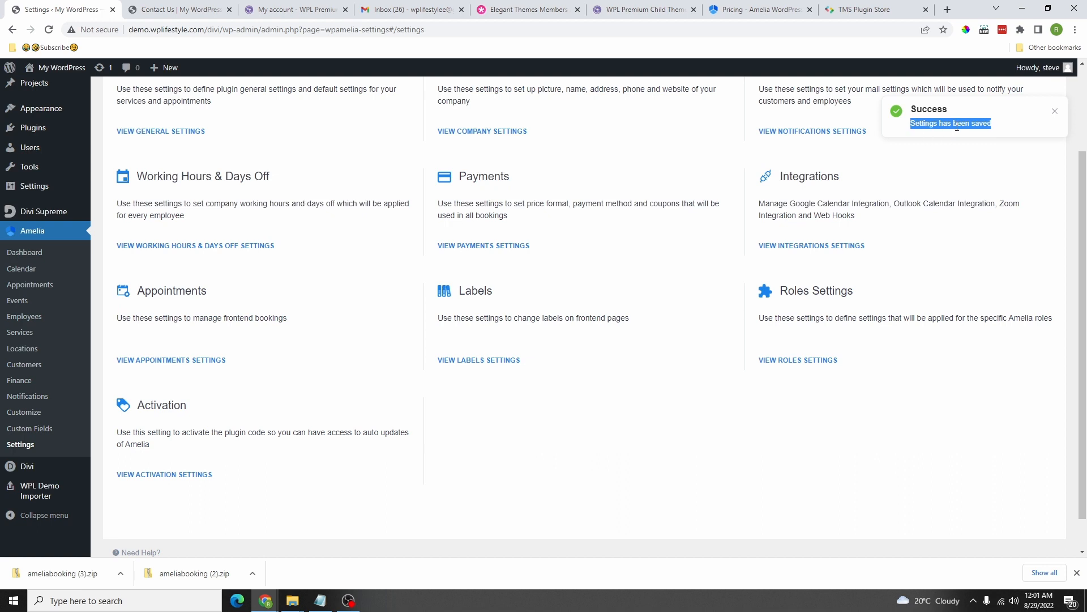
click(498, 245)
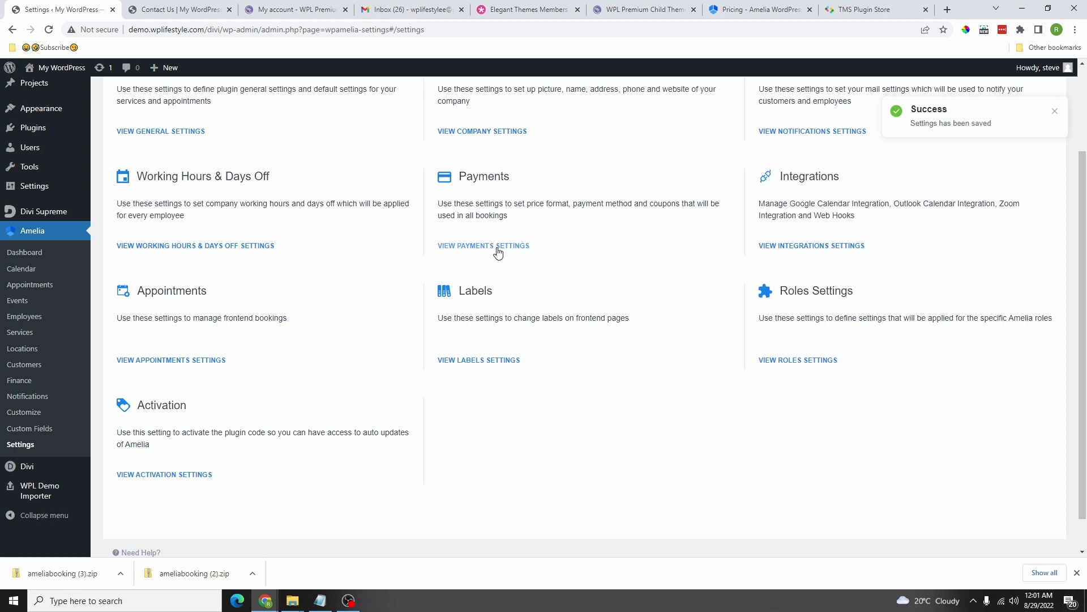
scroll(986, 339, down, 3)
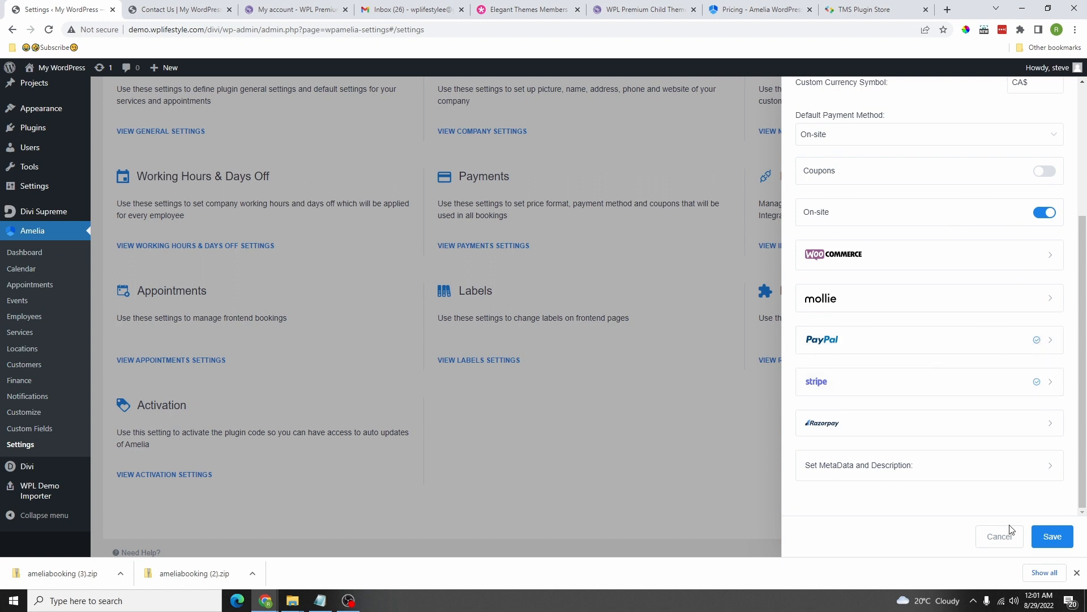
click(1053, 539)
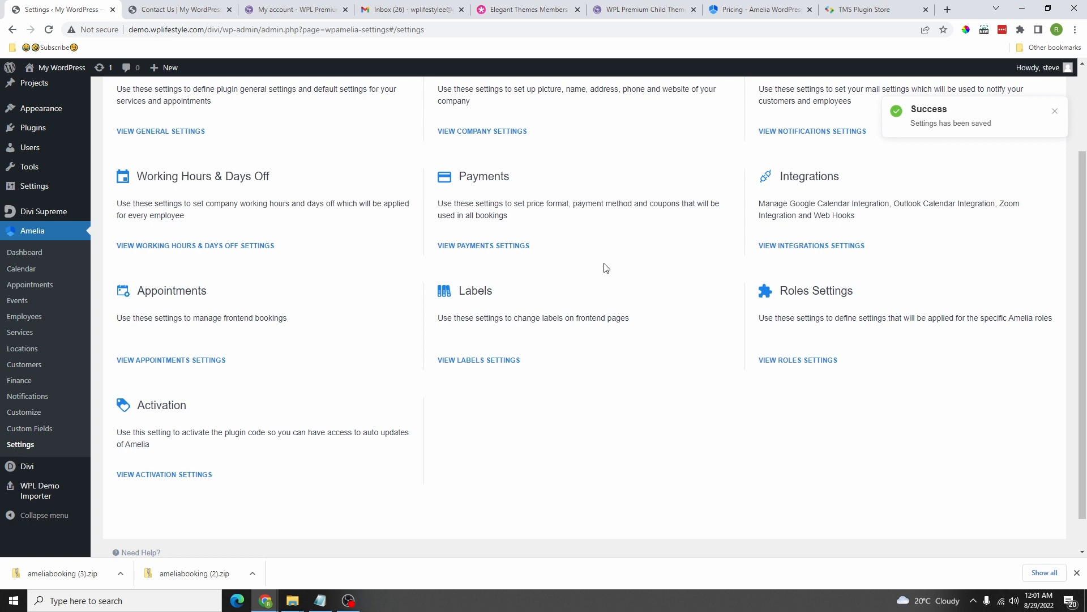
click(818, 249)
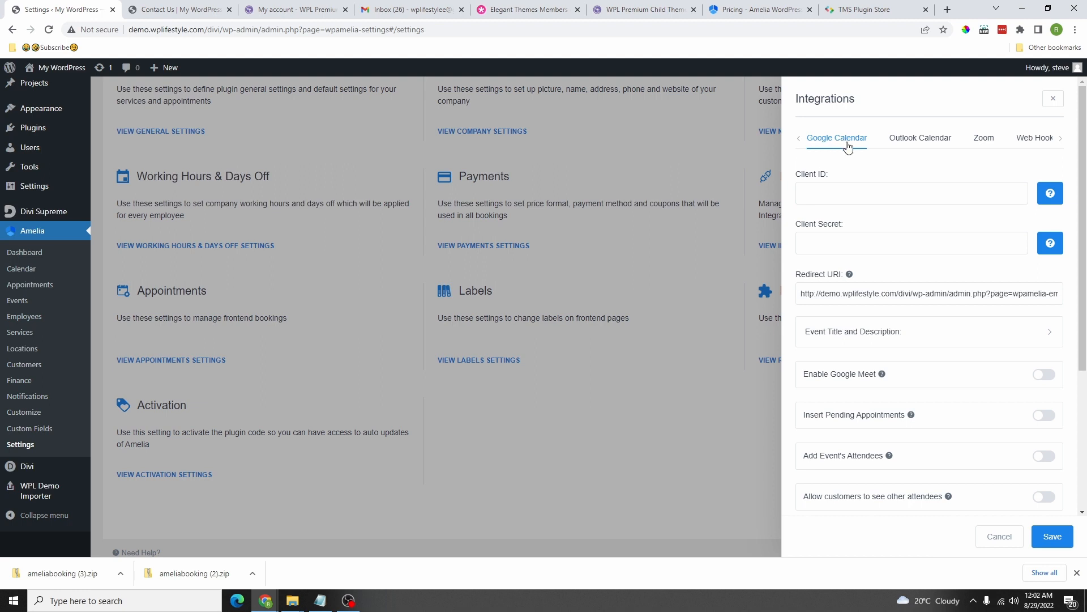
Step: Look over the Google Calendar client fields, then move through Outlook Calendar to the Zoom settings
scroll(904, 159, down, 5)
scroll(925, 257, up, 5)
scroll(927, 339, down, 4)
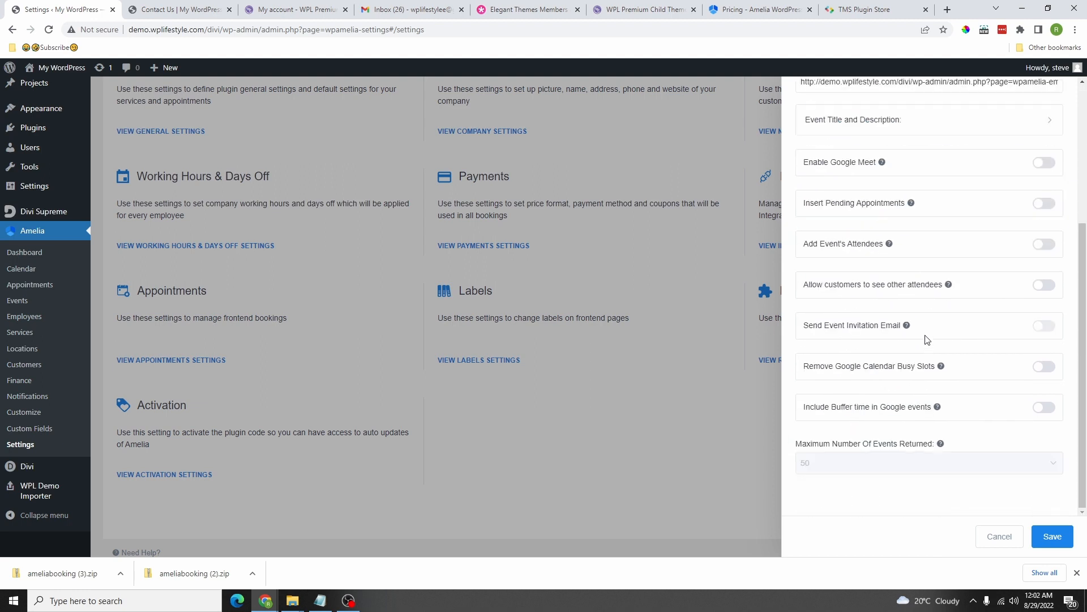
scroll(927, 429, up, 4)
click(864, 198)
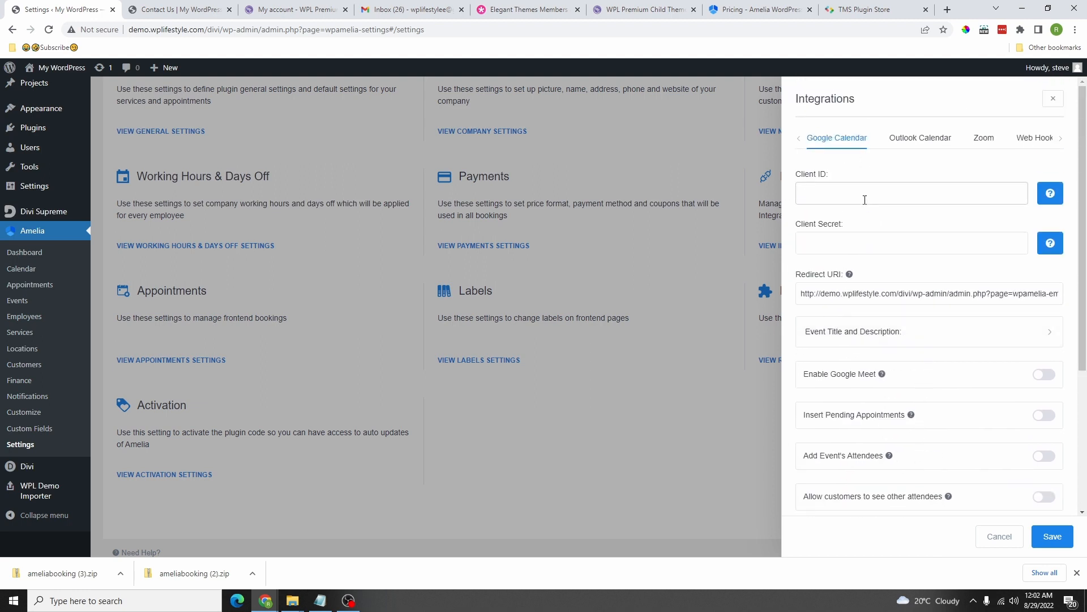
key(Tab)
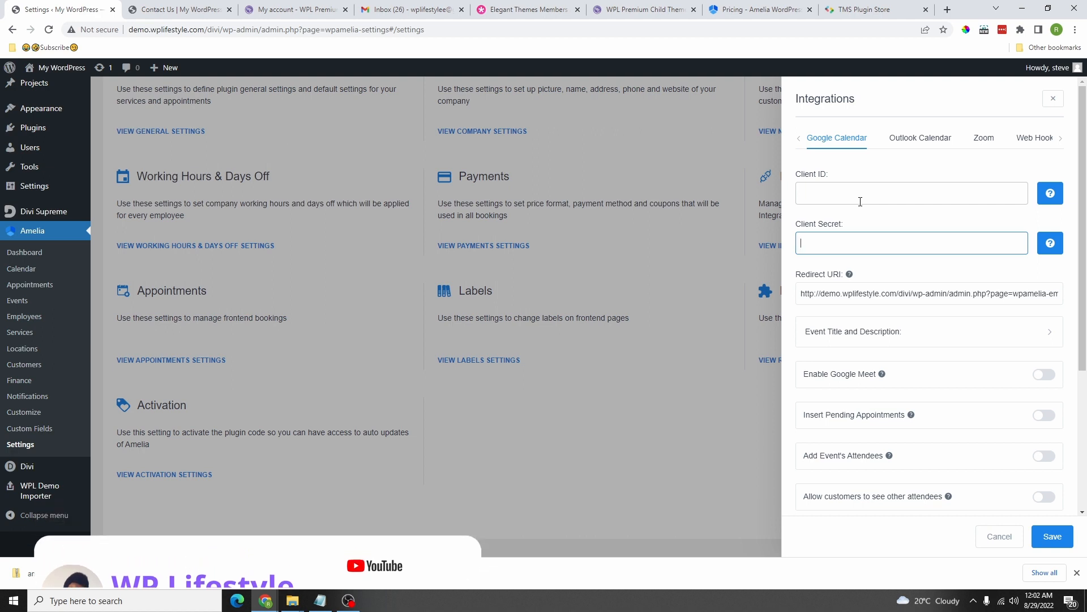
click(916, 146)
click(983, 147)
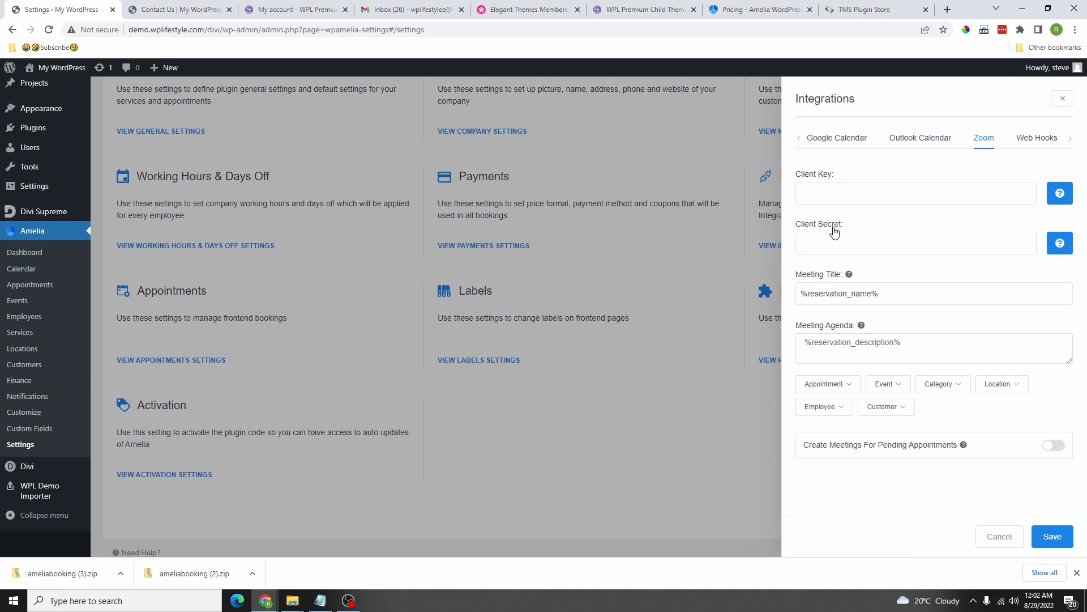
Step: Paste the %appointment_duration% placeholder at the end of the Zoom Meeting Agenda
click(844, 197)
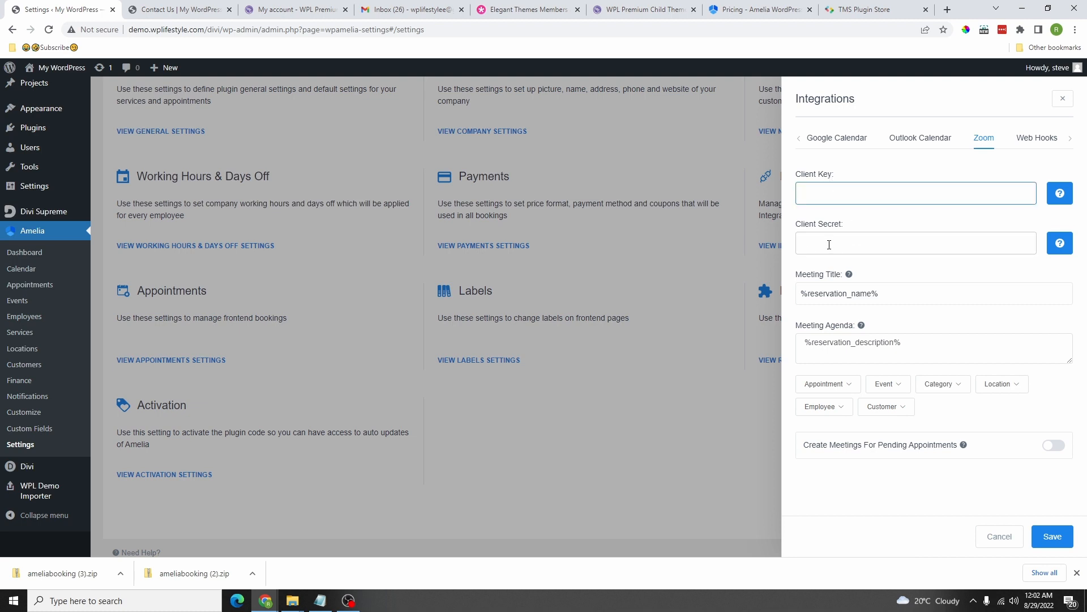
click(829, 245)
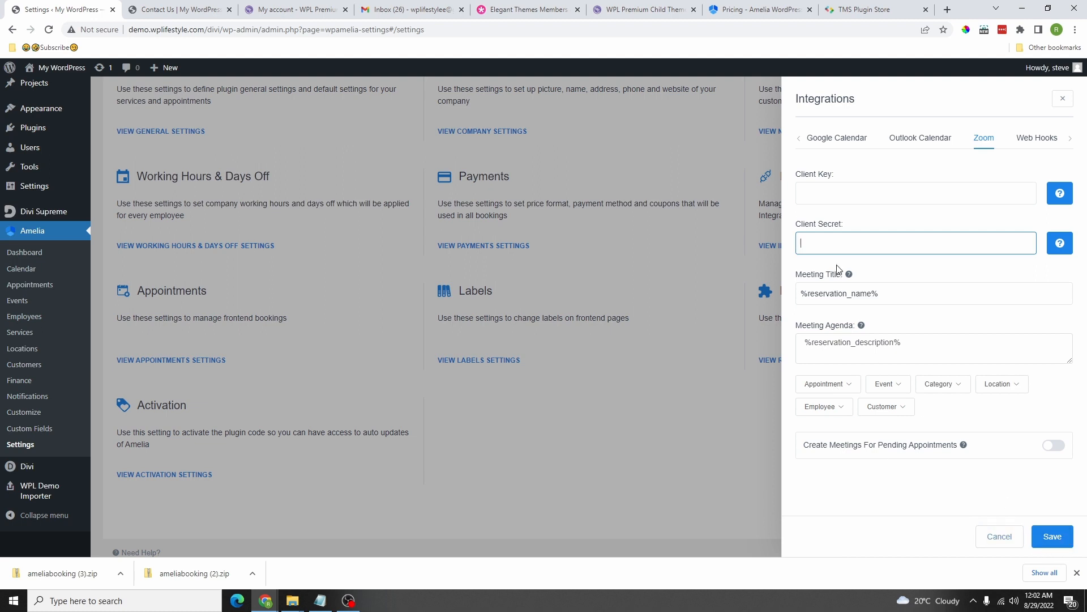
click(838, 293)
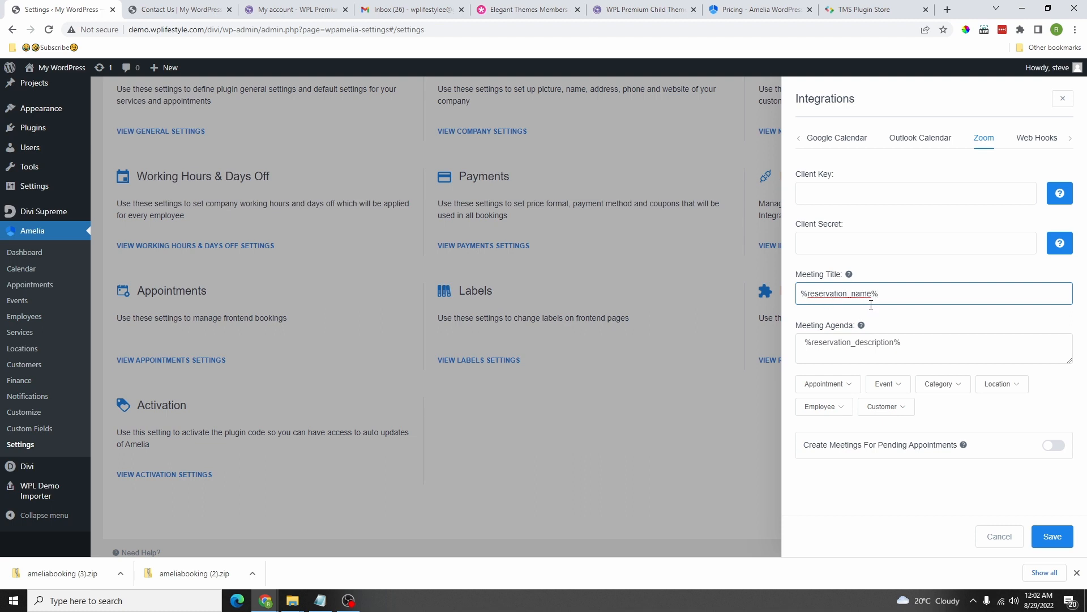
click(827, 384)
click(915, 352)
mouse_move(844, 389)
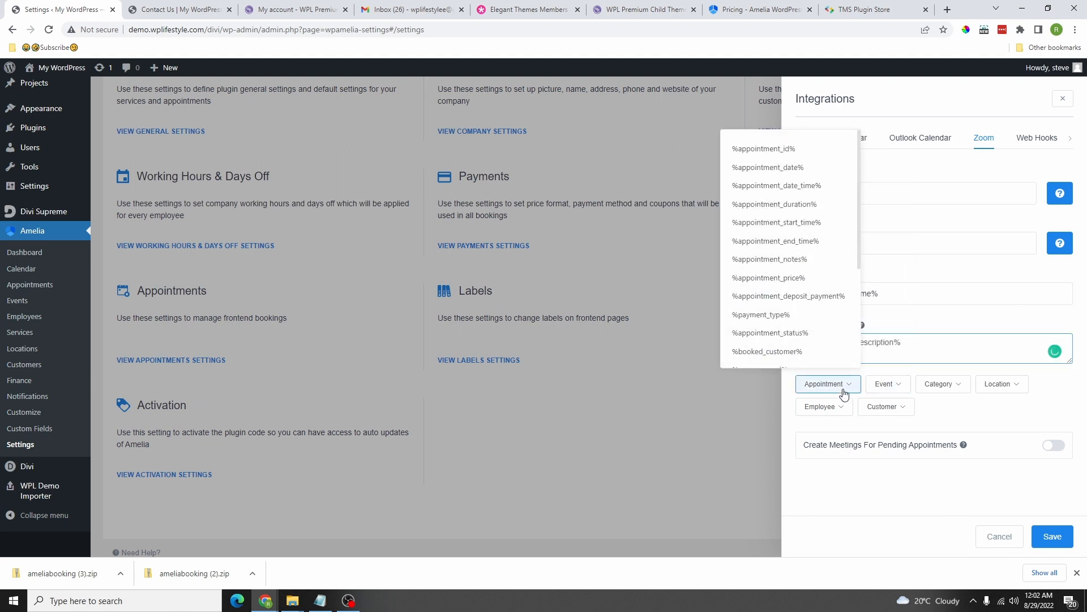
click(776, 207)
click(929, 340)
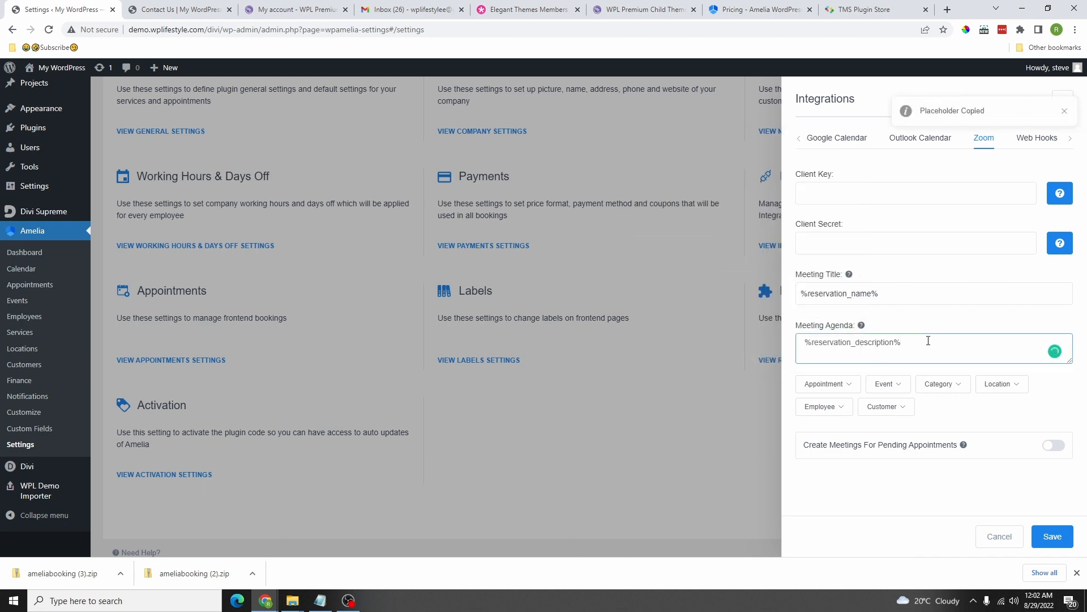
right_click(927, 339)
click(965, 419)
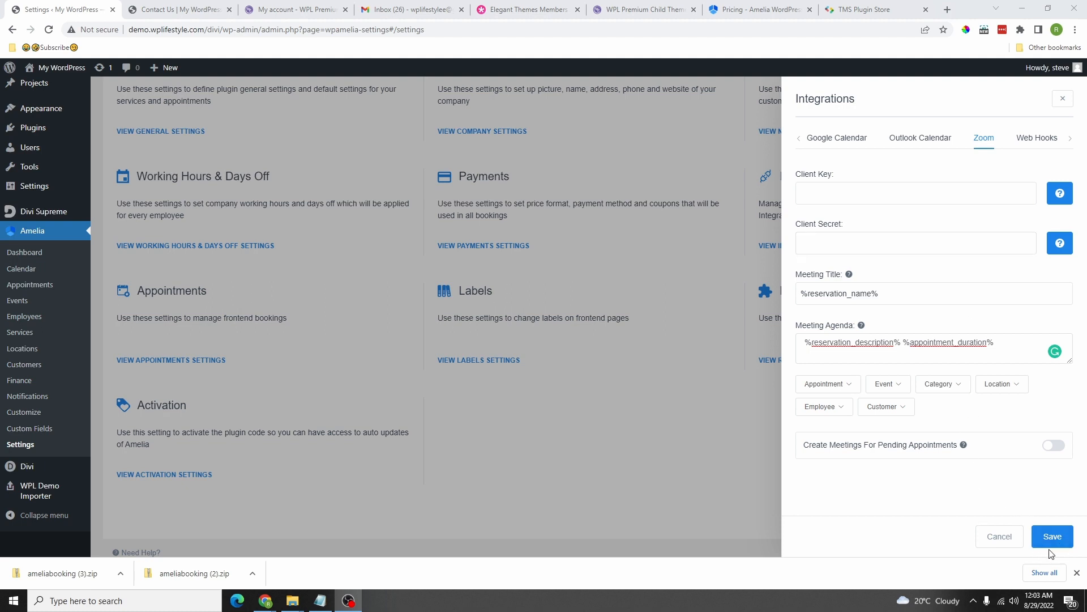
Step: Browse the Web Hooks form without adding one, then save the integration settings
click(1042, 138)
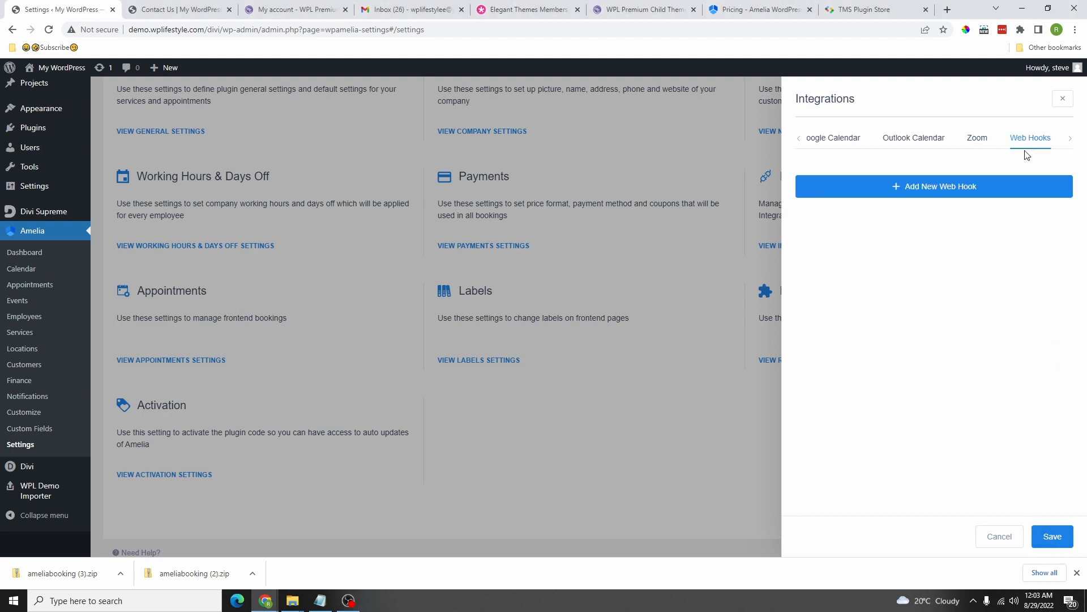
click(933, 188)
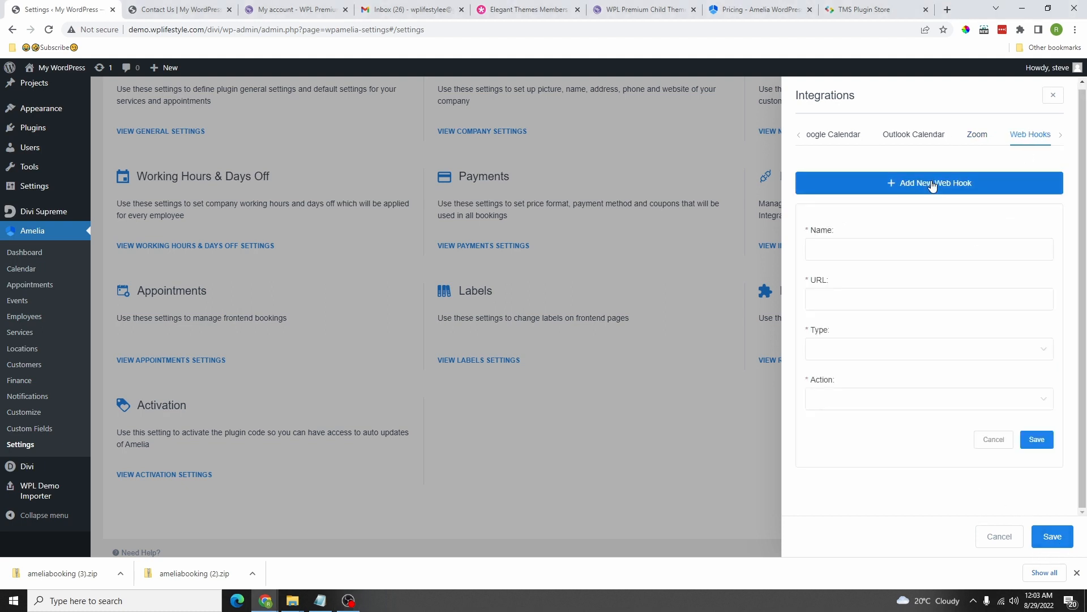
click(842, 297)
click(852, 363)
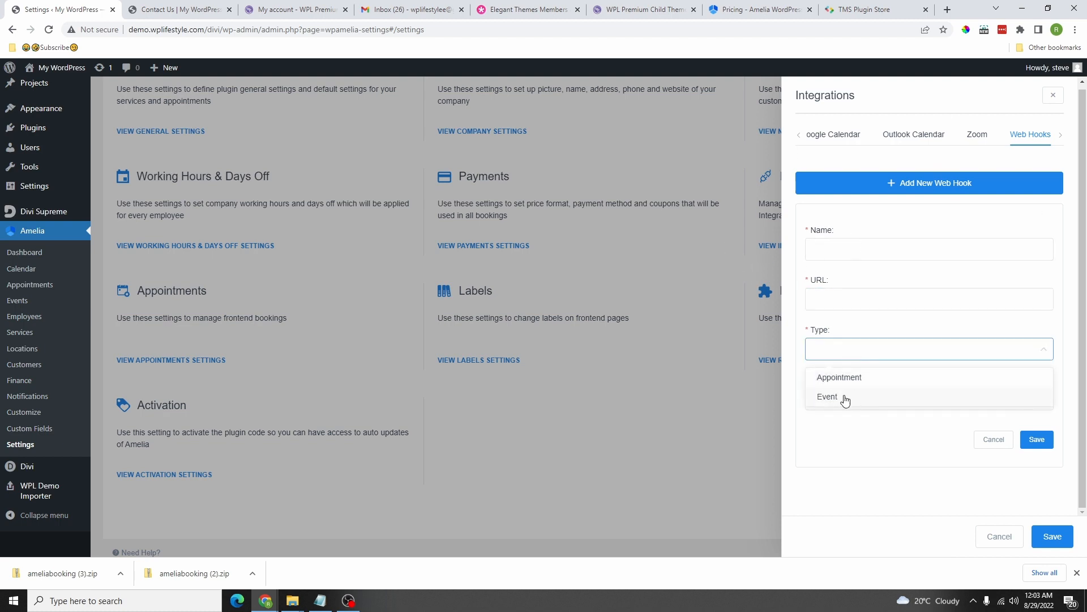
click(853, 430)
click(860, 396)
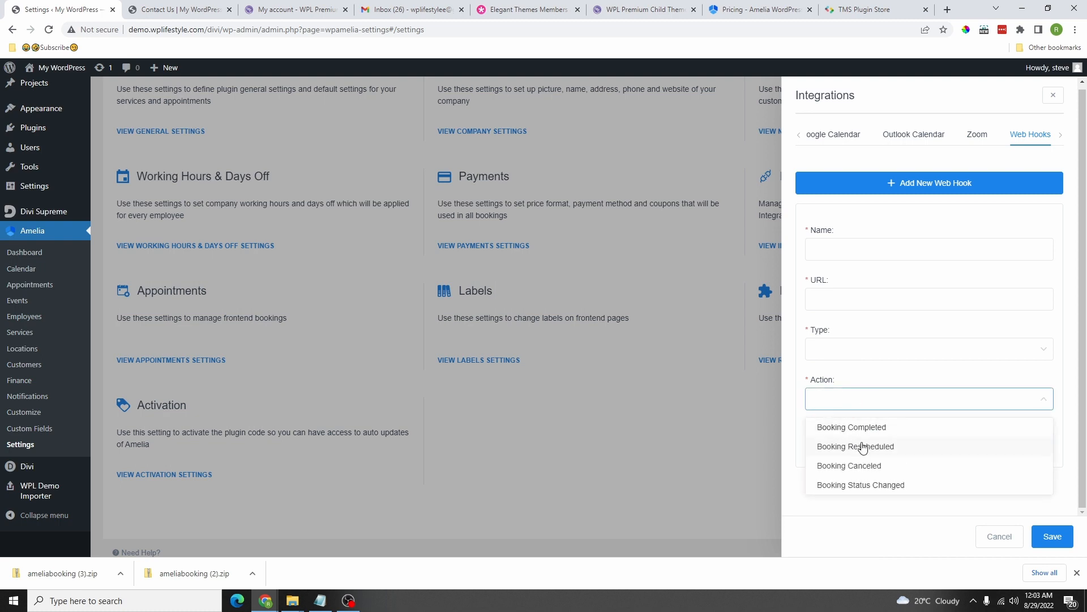
click(1056, 539)
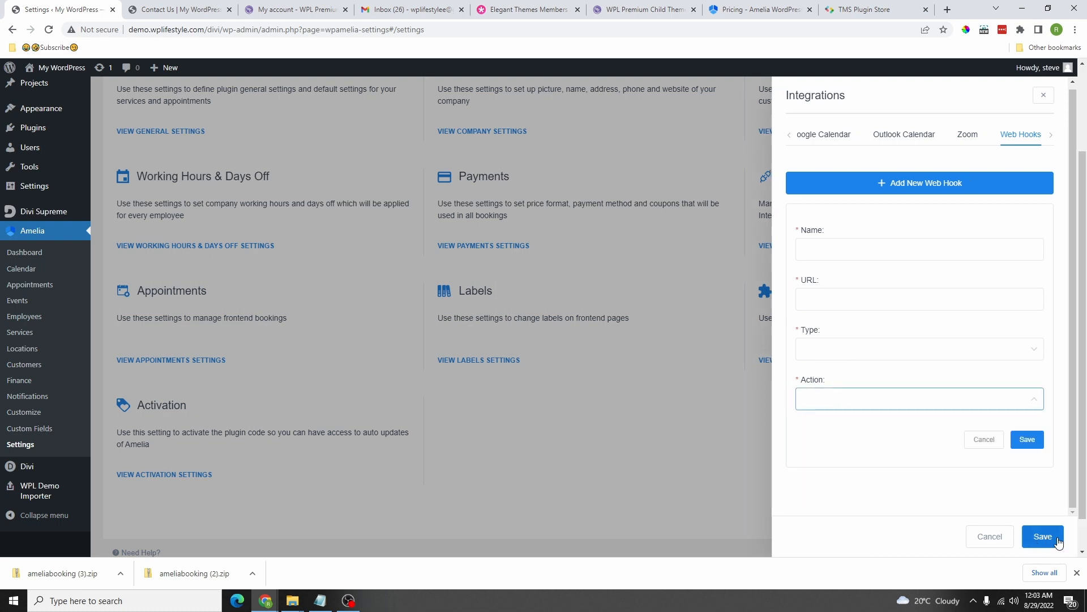
scroll(849, 198, down, 1)
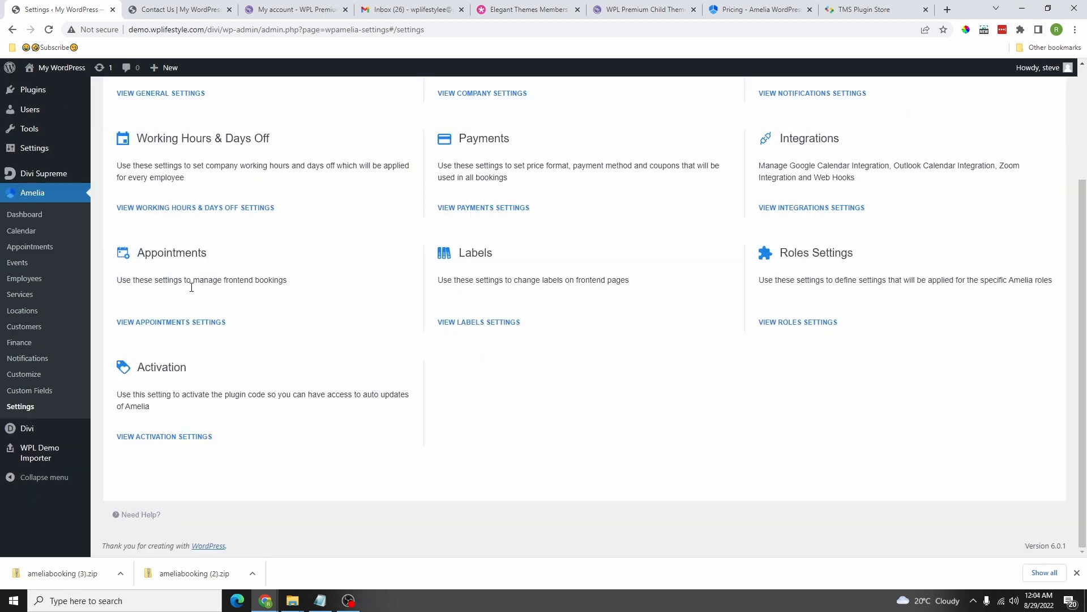
click(190, 322)
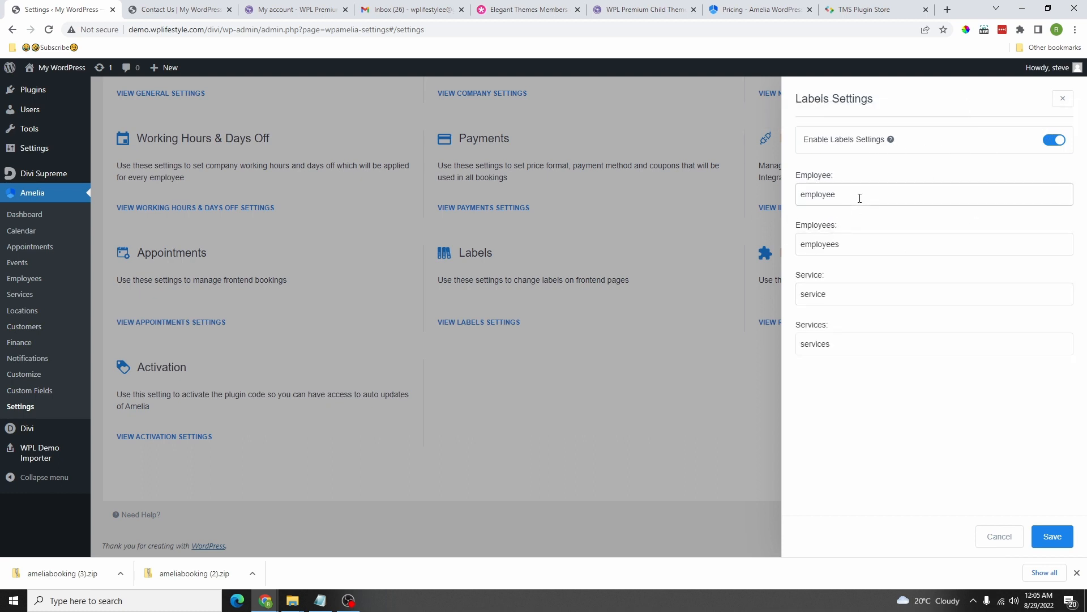
drag(859, 194, 785, 201)
drag(843, 243, 796, 245)
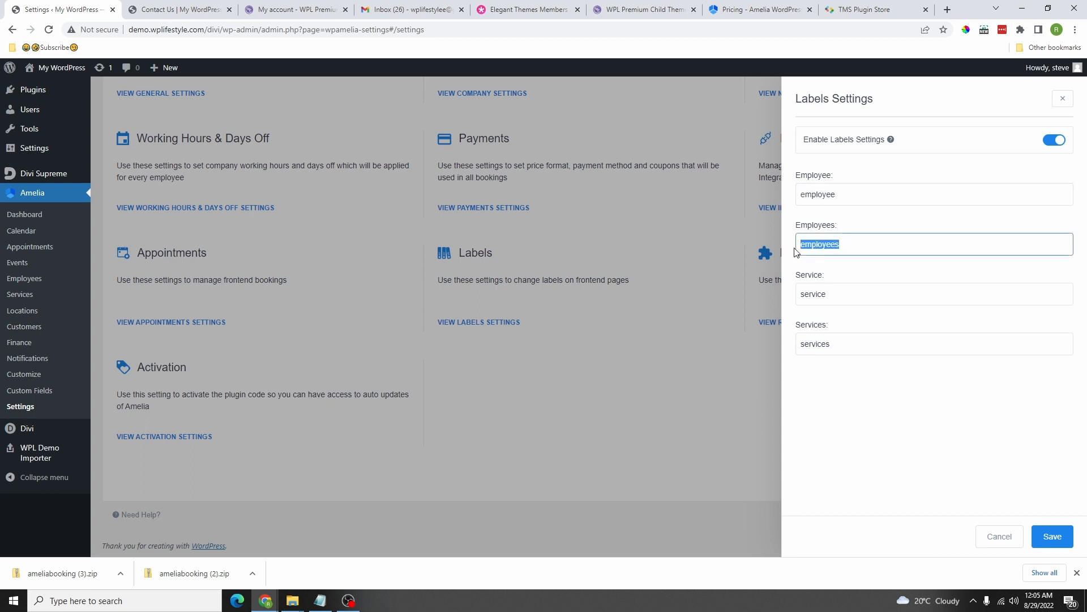
drag(840, 295, 788, 313)
double_click(837, 346)
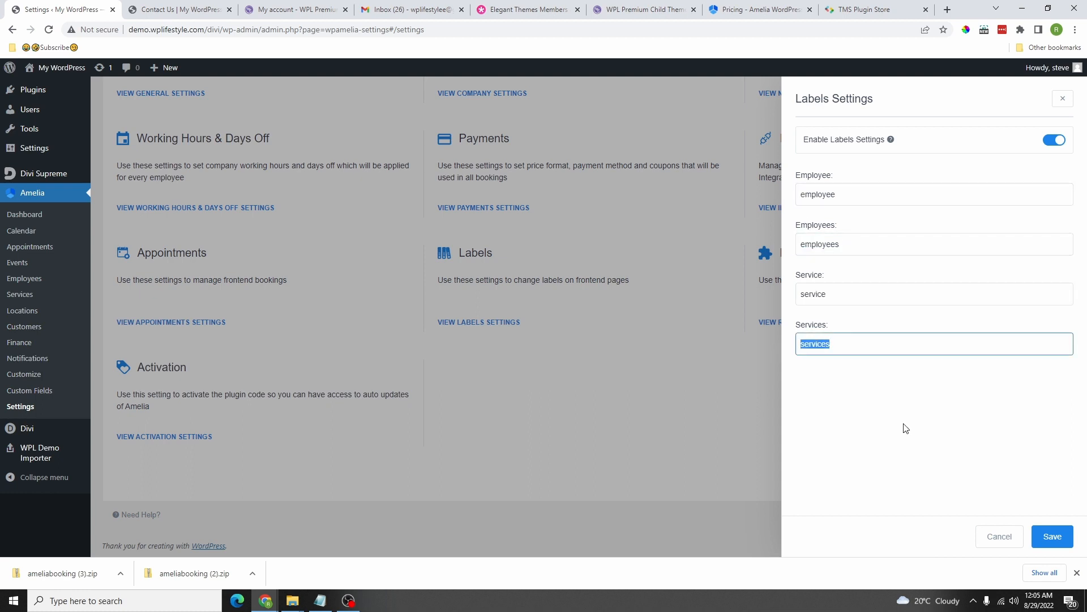
click(1047, 537)
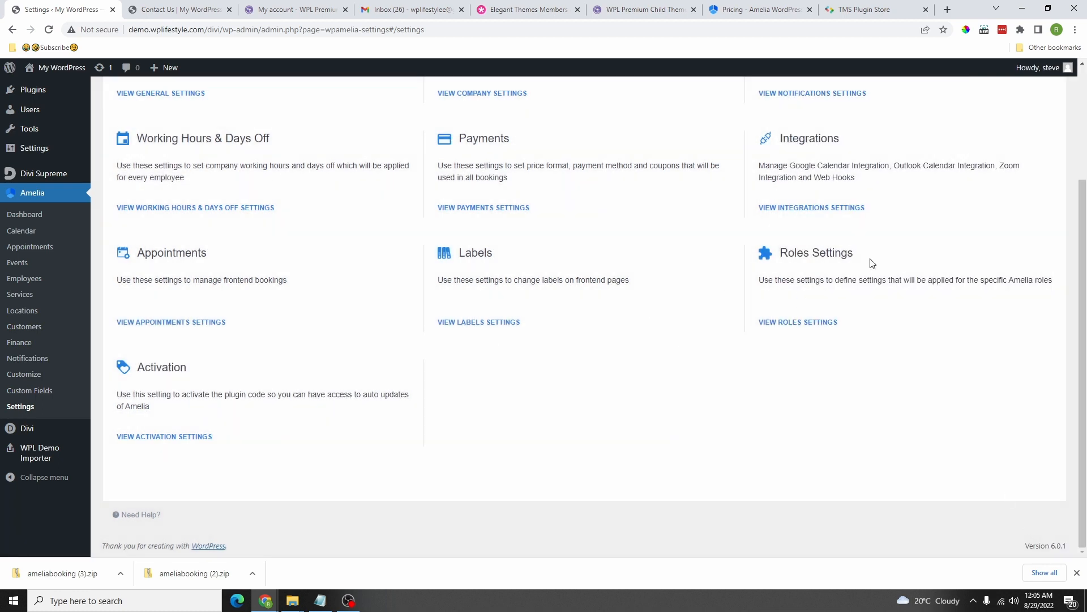
Step: Let employees configure services, schedule, days off, special days, appointments and events
click(806, 321)
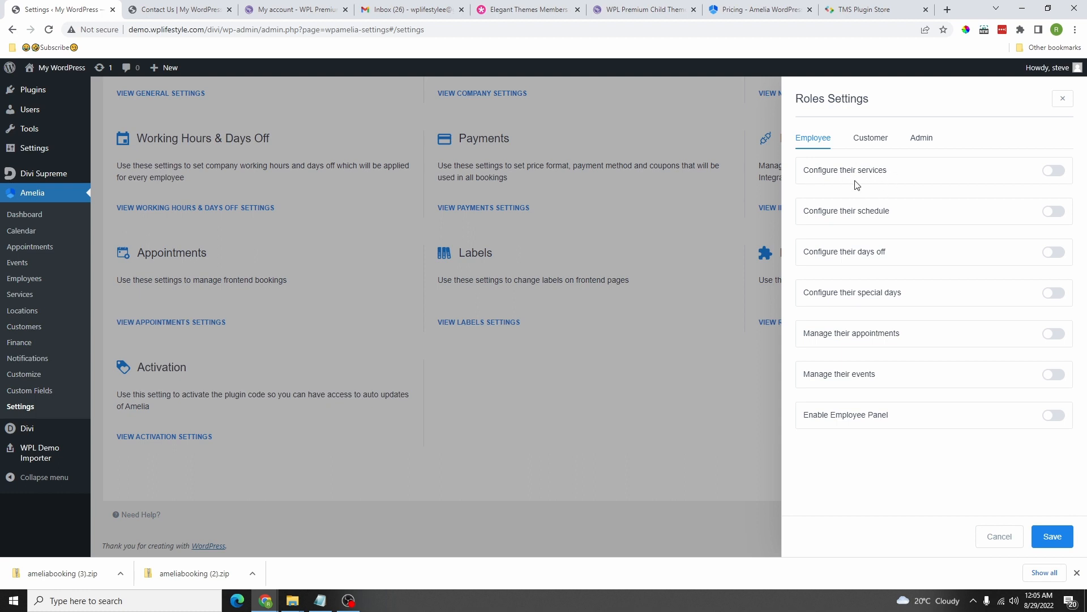
click(1051, 171)
click(1055, 211)
click(1054, 253)
click(1053, 293)
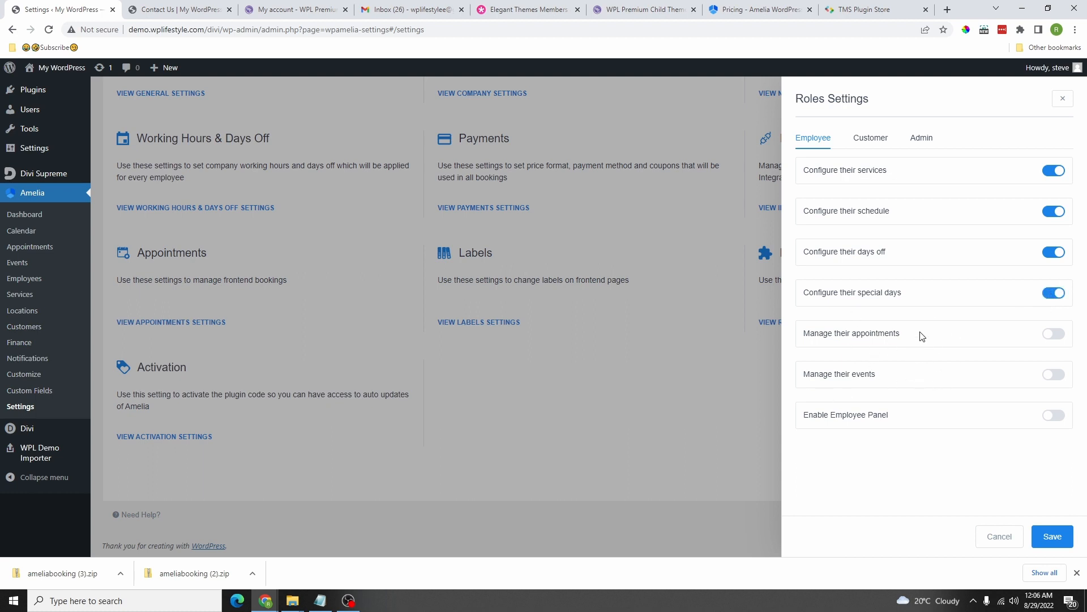
click(1054, 335)
click(1053, 374)
Step: Leave Enable Employee Panel switched off and save the roles settings
click(1054, 415)
click(903, 475)
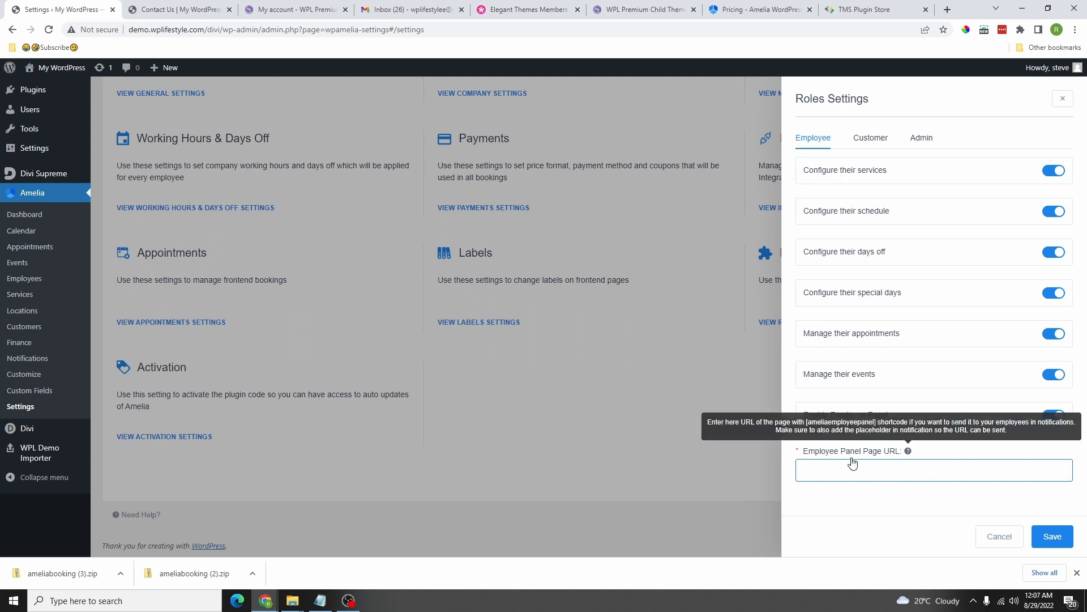
mouse_move(909, 451)
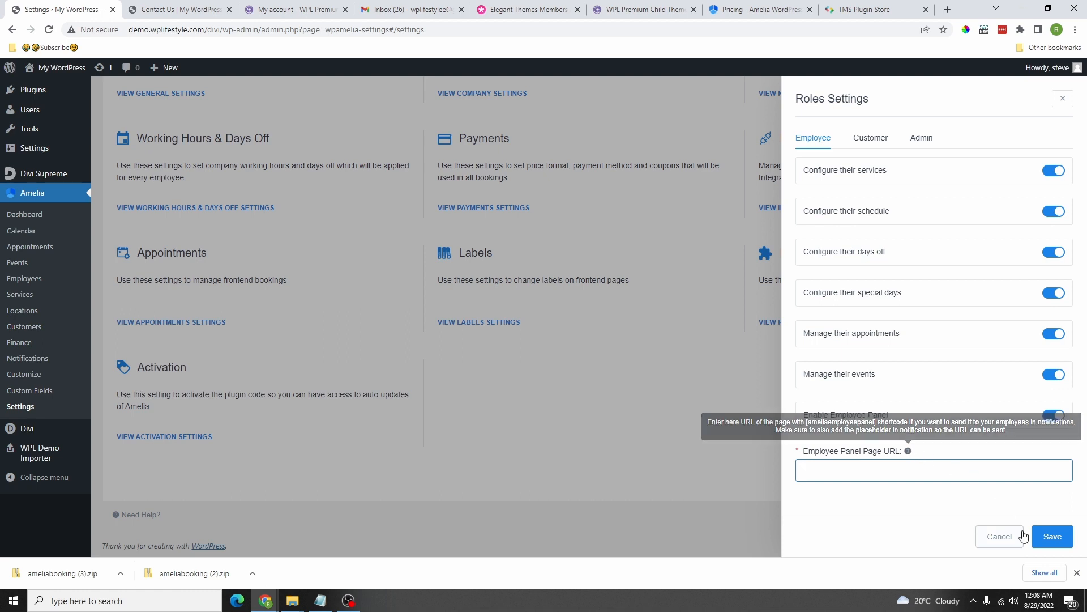
click(1055, 417)
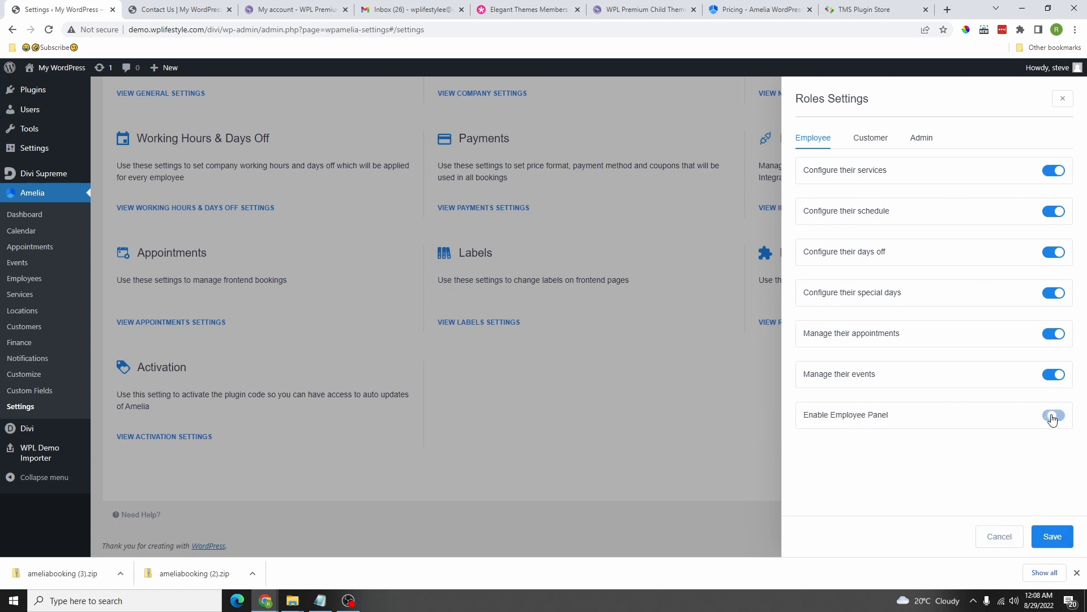
click(1054, 536)
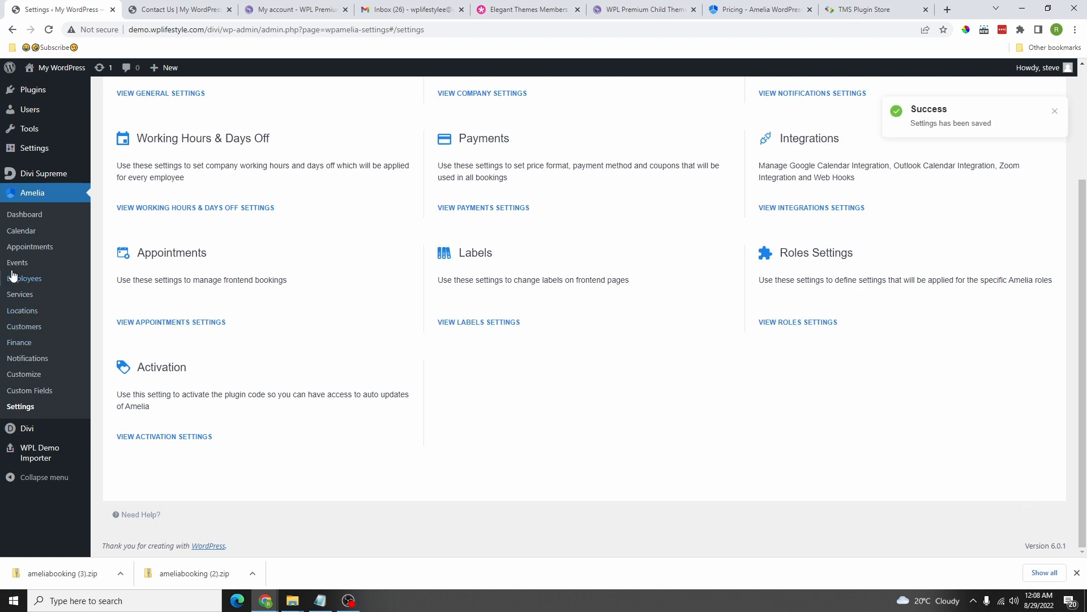
Step: Duplicate the 404 Page as a draft and open the draft for editing
scroll(40, 243, up, 3)
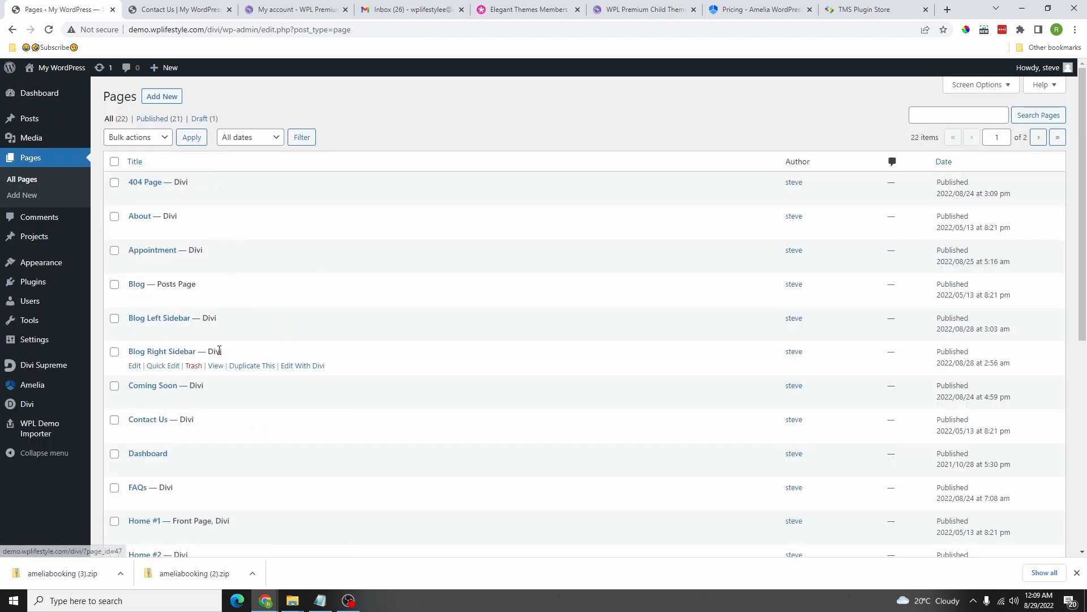
scroll(219, 352, down, 3)
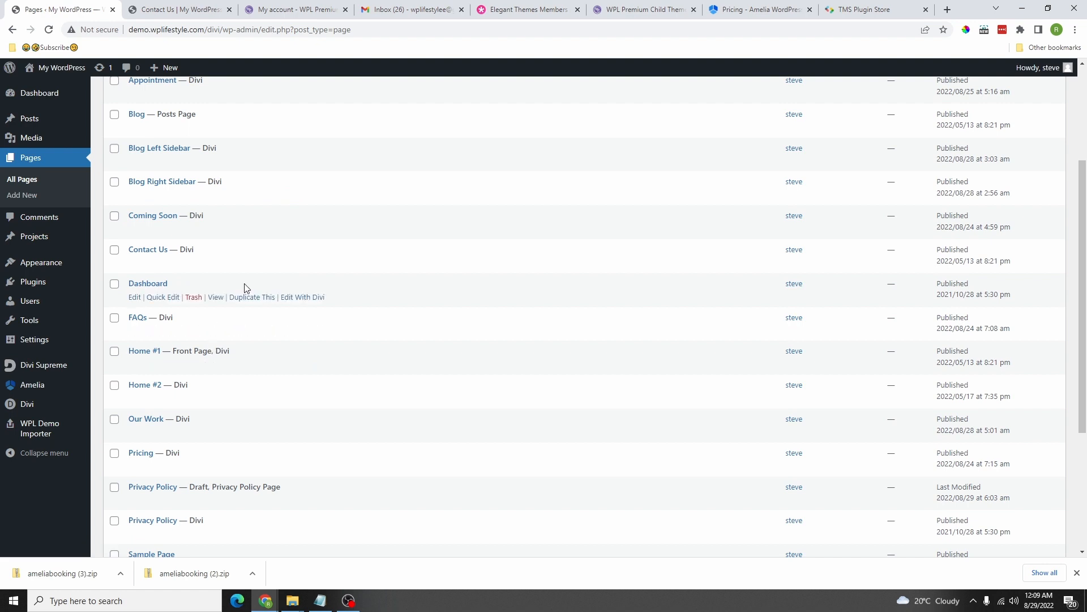
scroll(199, 359, down, 2)
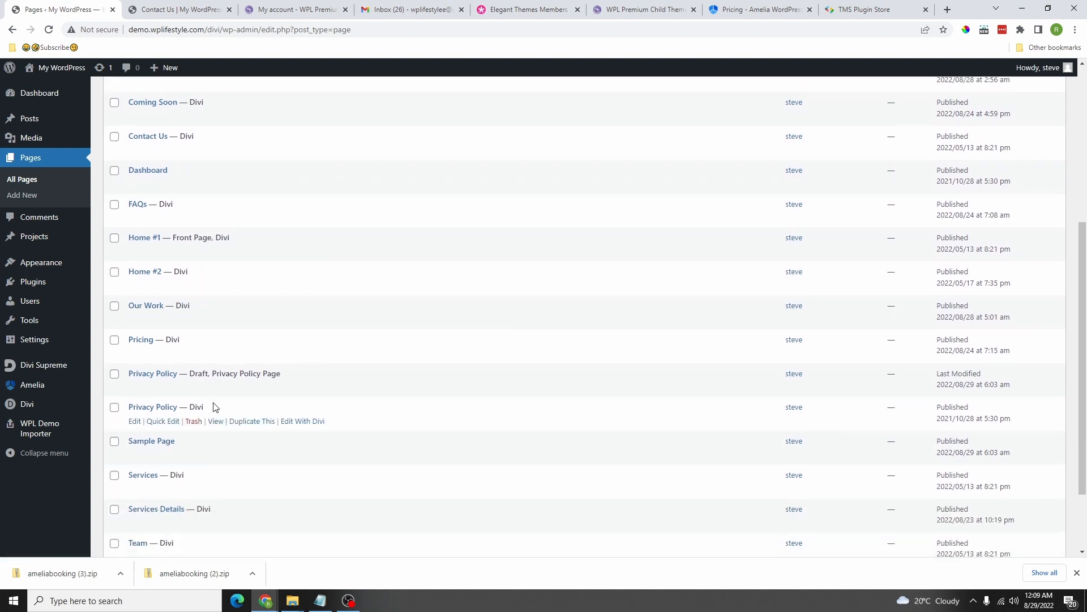
scroll(200, 482, down, 2)
scroll(199, 481, up, 7)
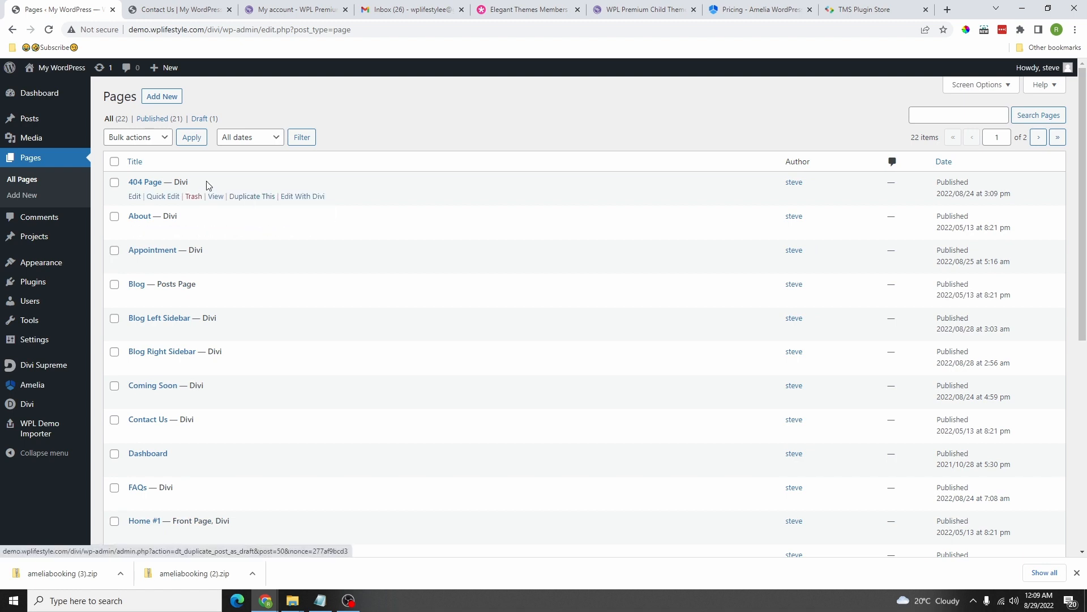
click(255, 197)
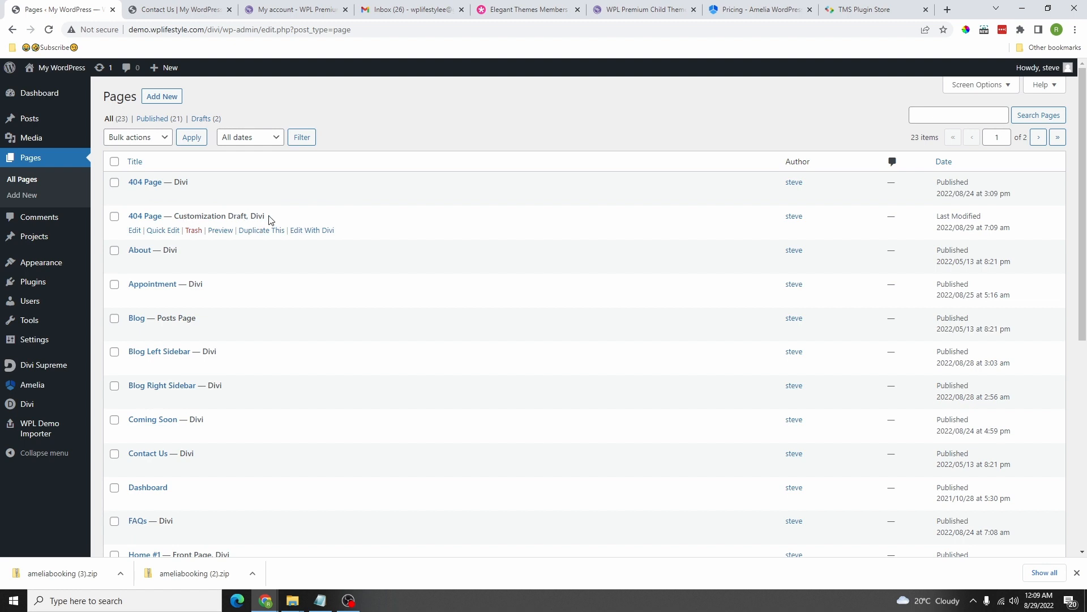
drag(270, 220, 201, 221)
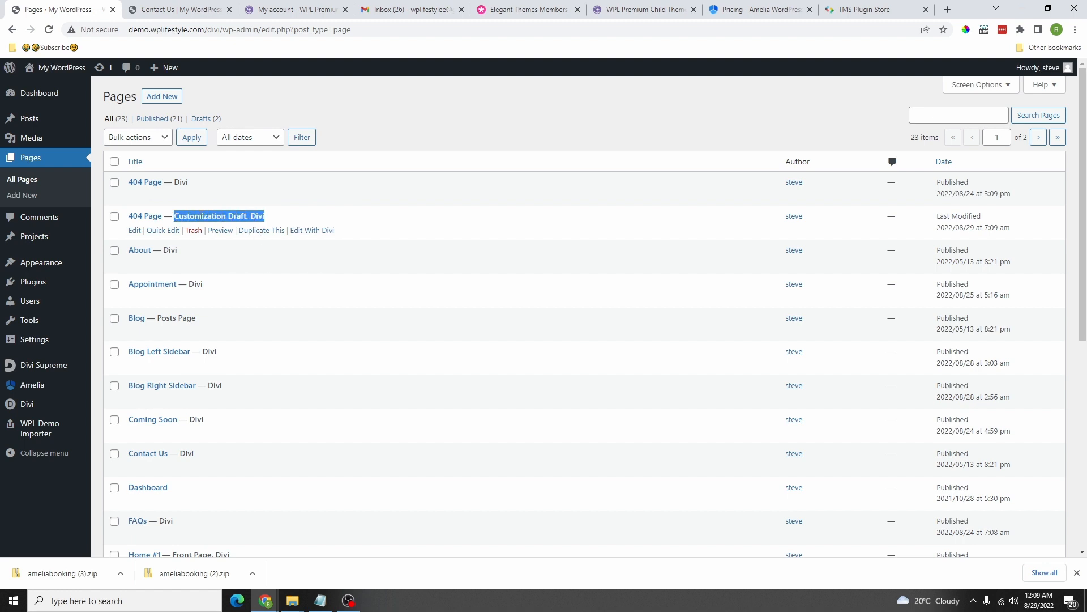
click(138, 233)
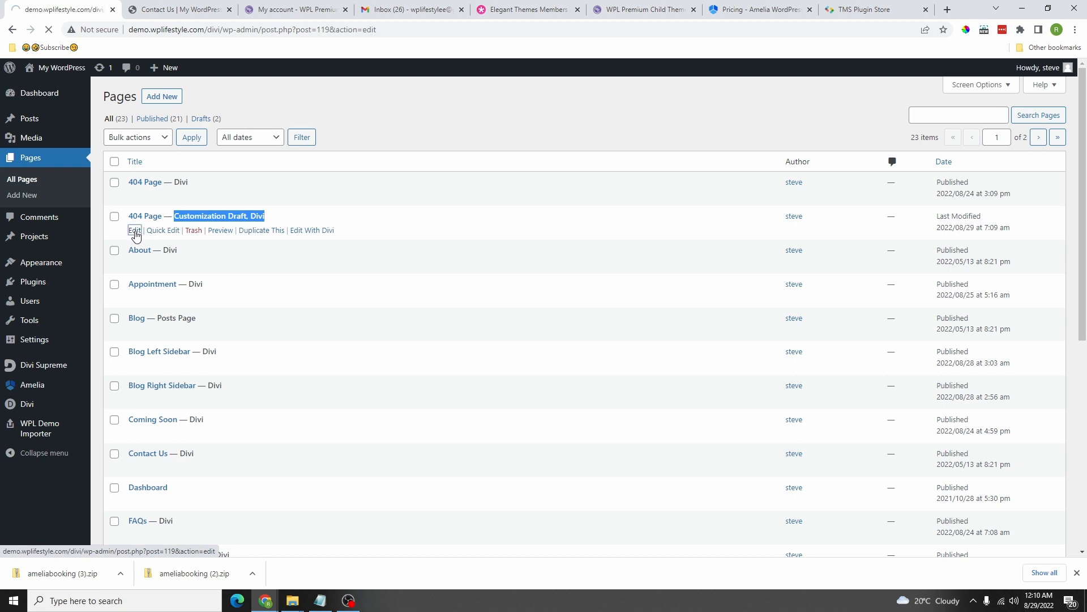
Step: Retitle the draft 'Employee Panel' and publish it
click(305, 156)
key(ctrl+a)
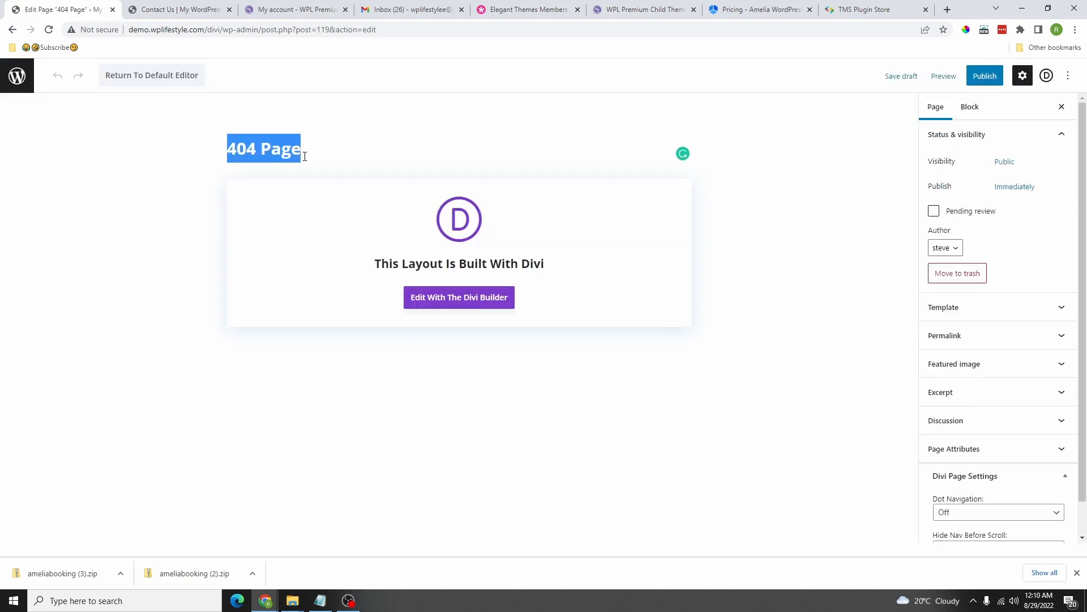
text(Employee Panel)
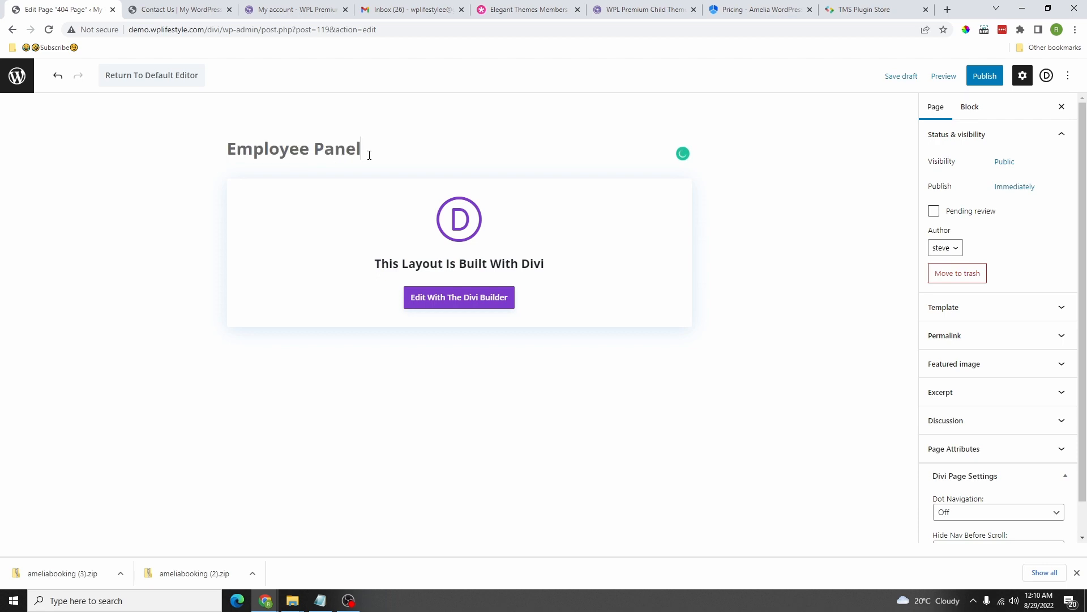
click(986, 76)
click(983, 80)
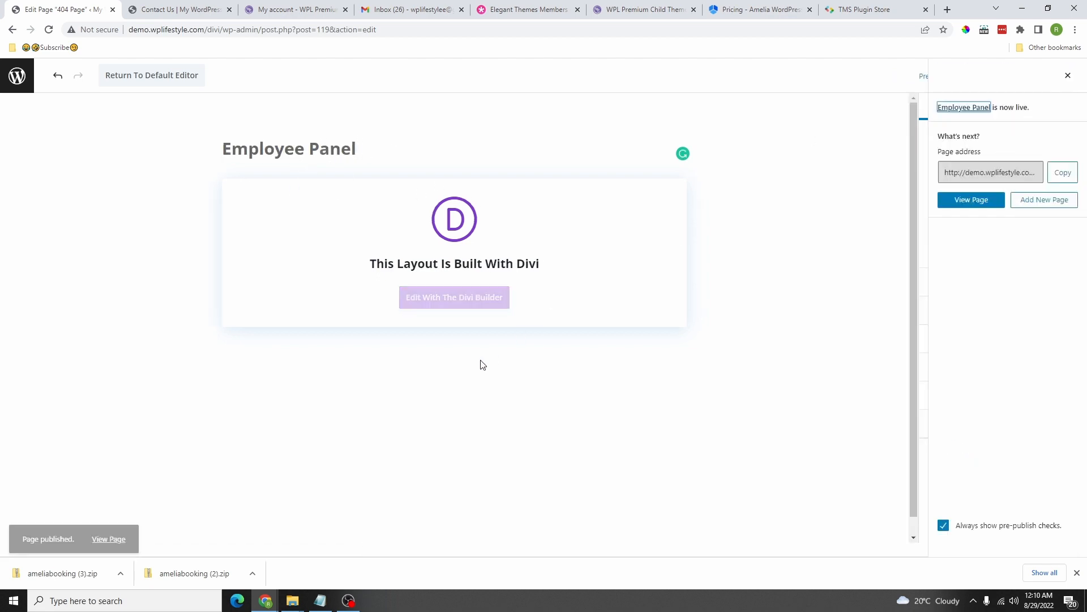
click(464, 306)
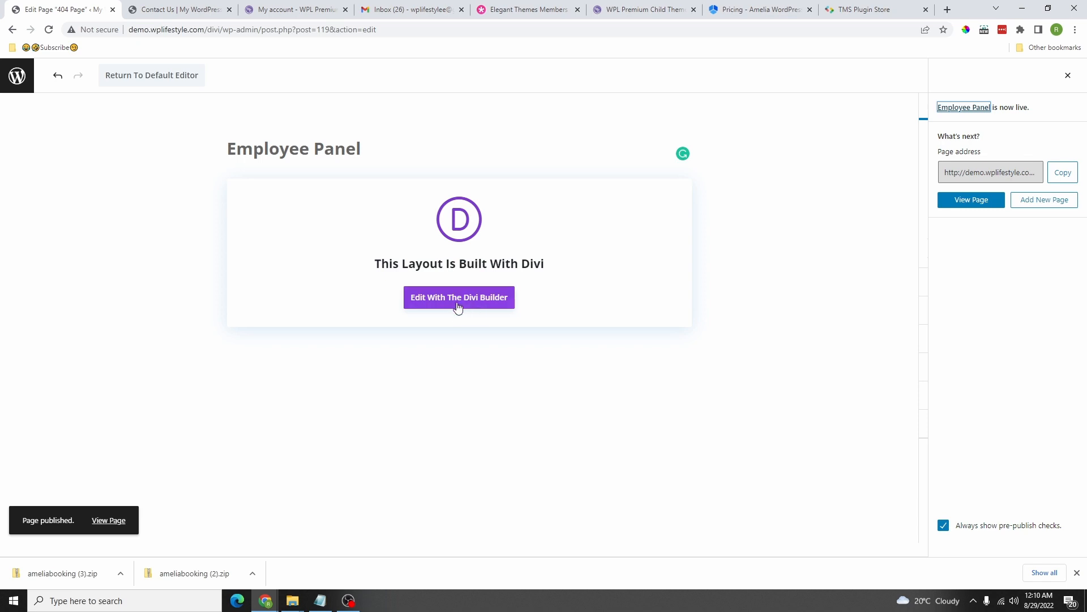
Step: Replace both 404 rows with a one-column row holding the AM - Employee Panel module
scroll(663, 354, down, 3)
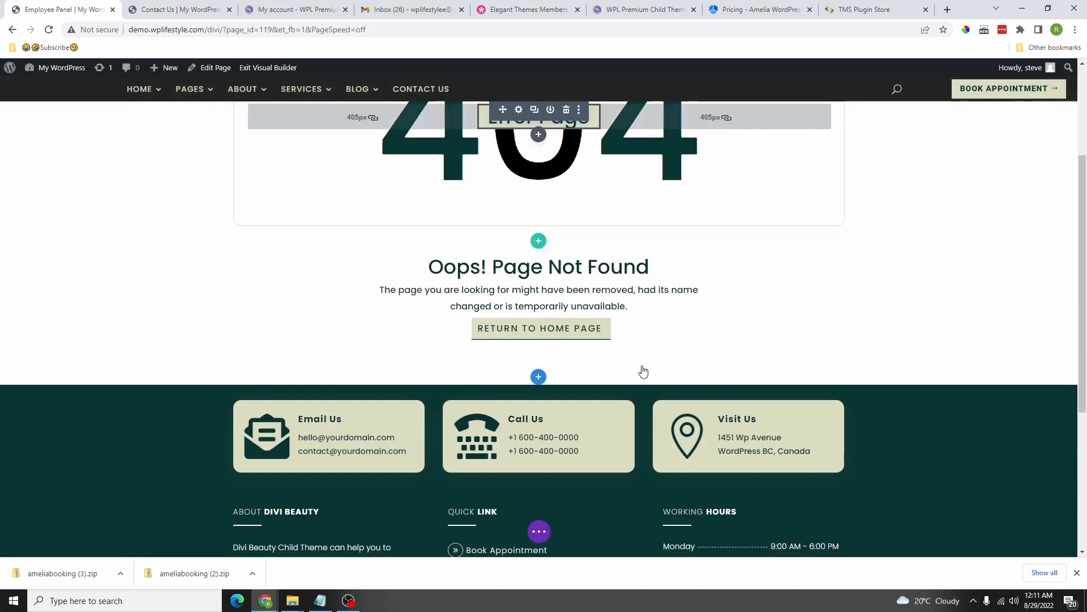
scroll(640, 369, up, 3)
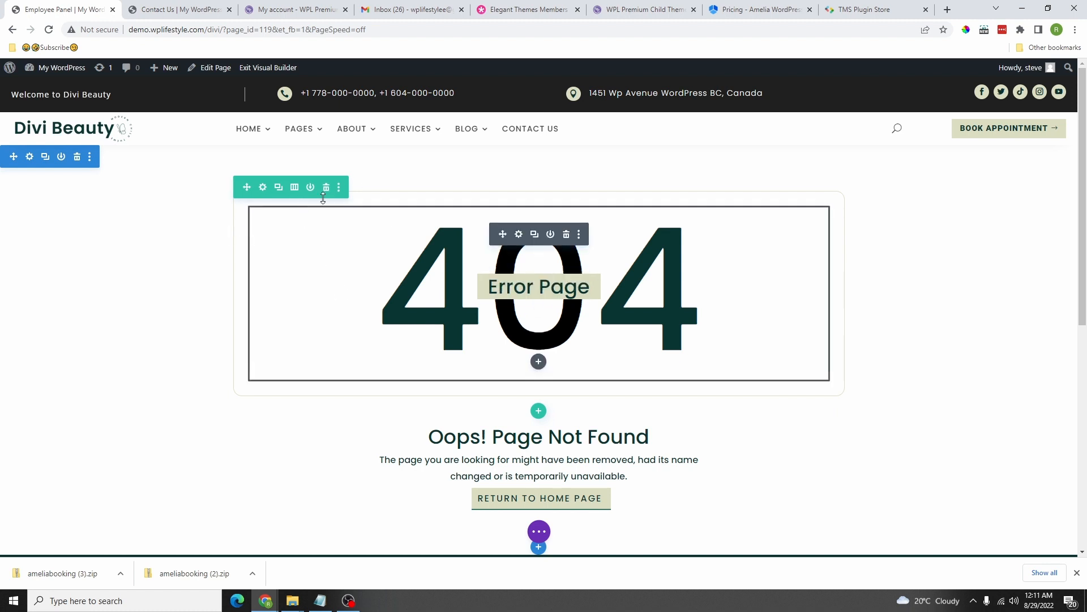
click(326, 188)
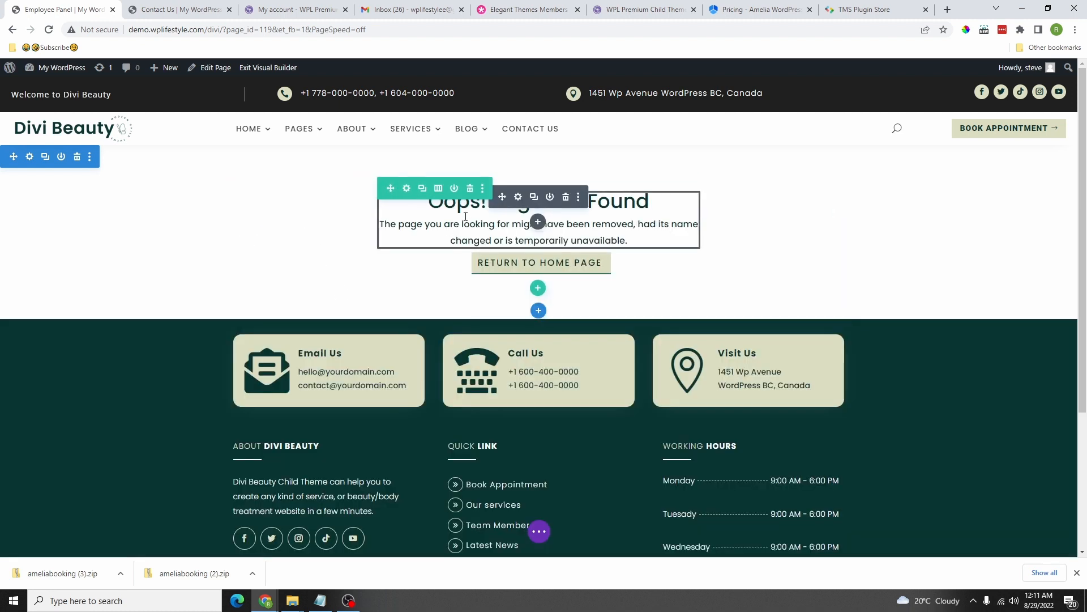
click(471, 189)
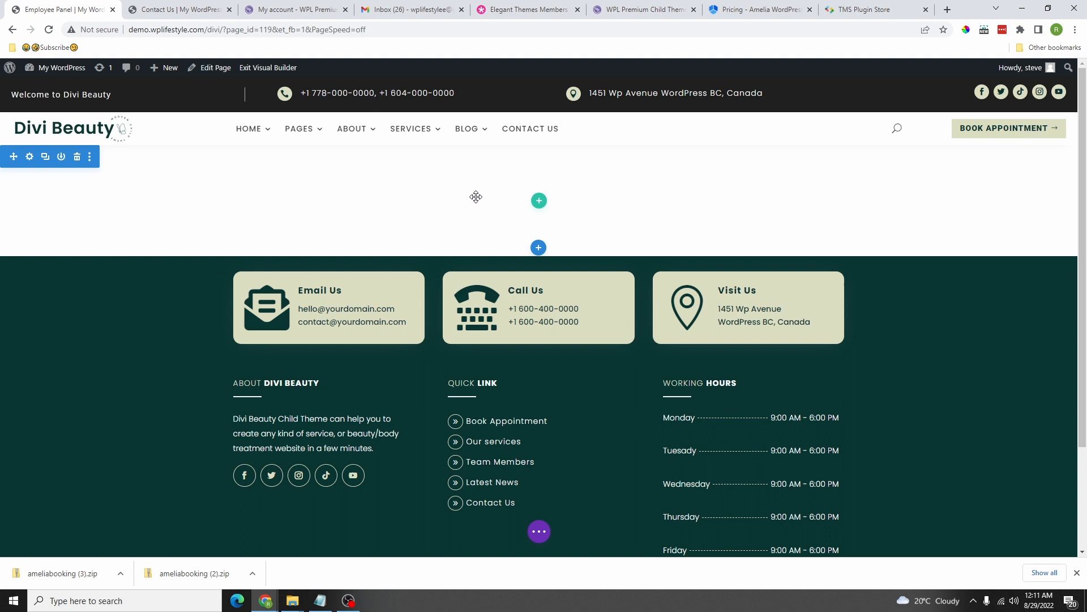
click(540, 202)
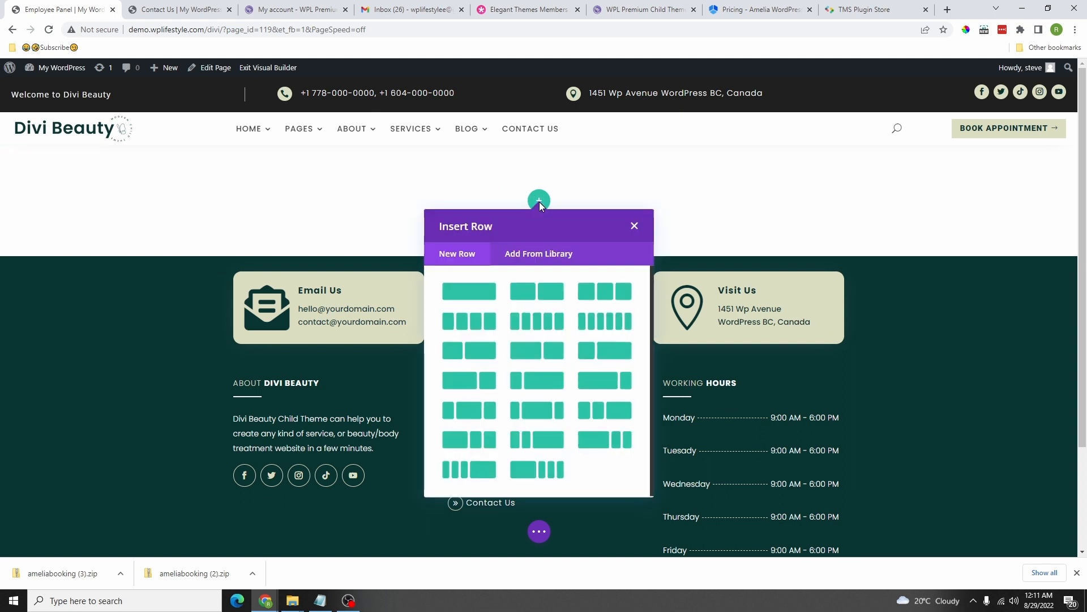
click(478, 291)
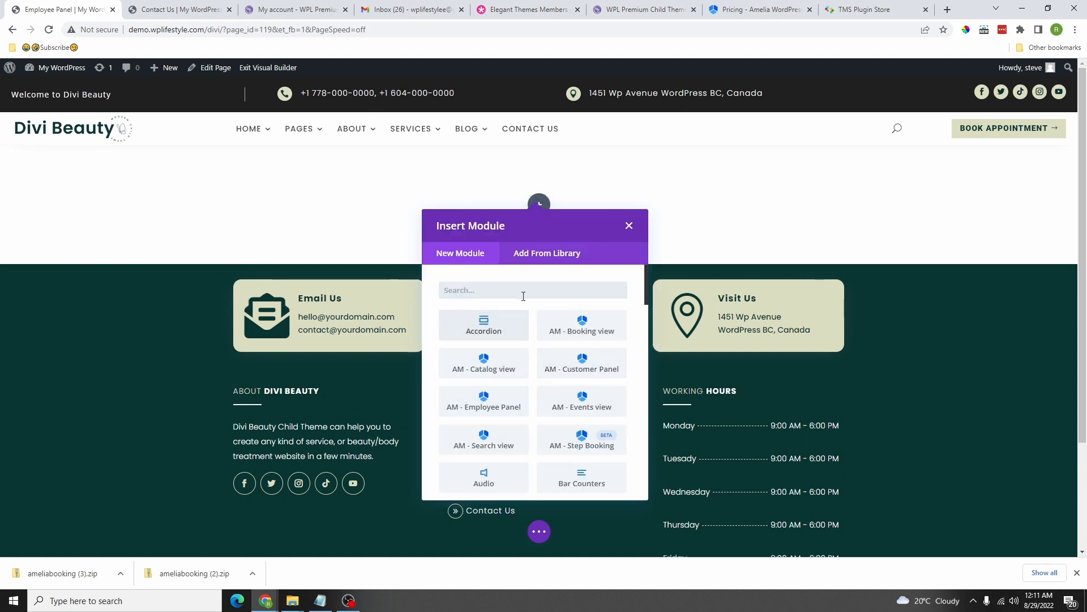
scroll(566, 356, down, 2)
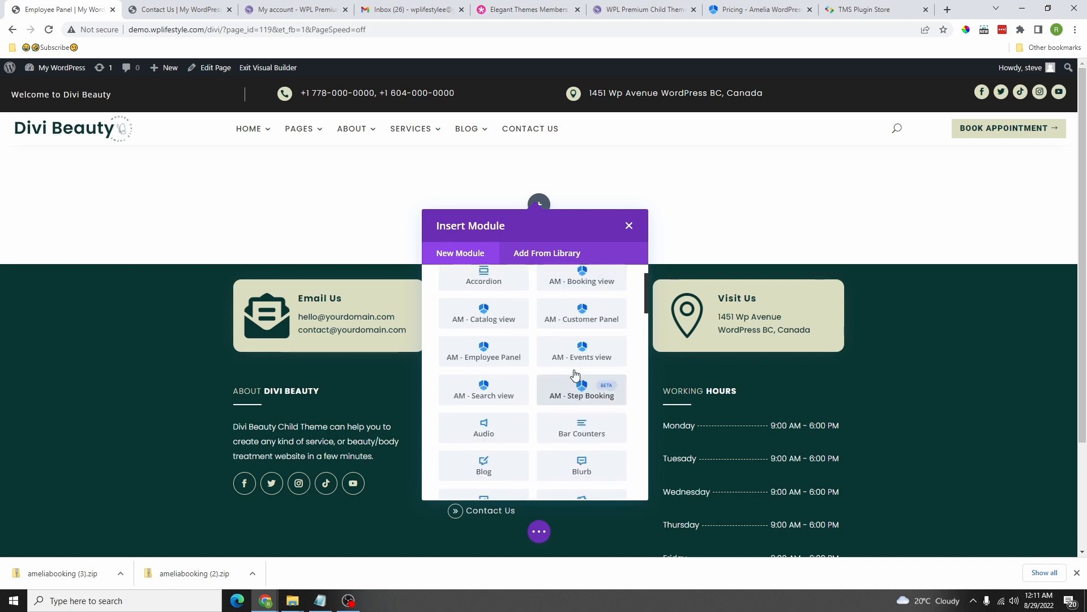
scroll(567, 351, up, 2)
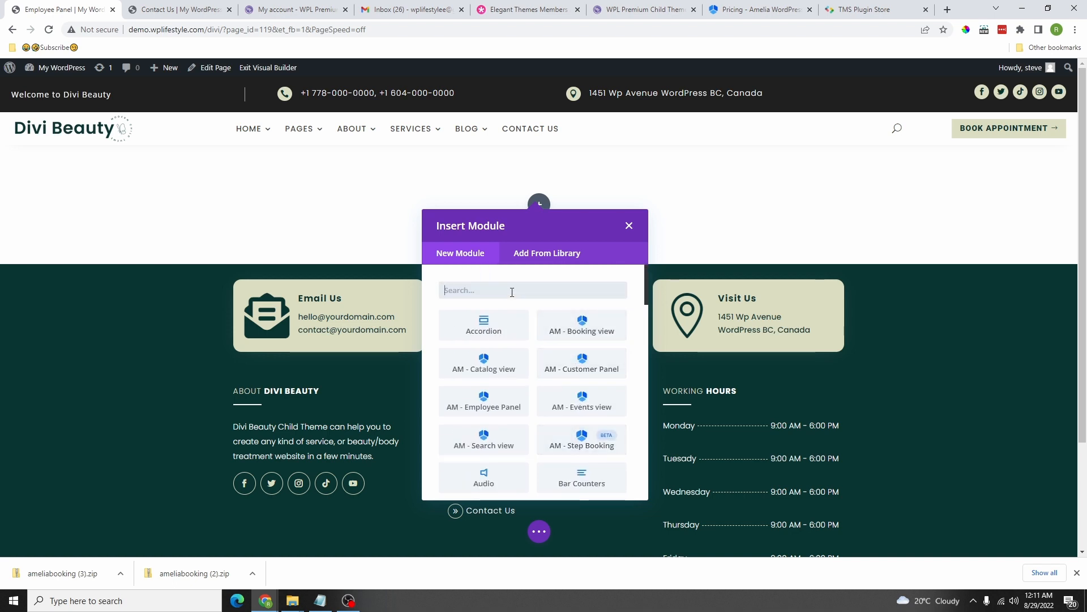
text(empl)
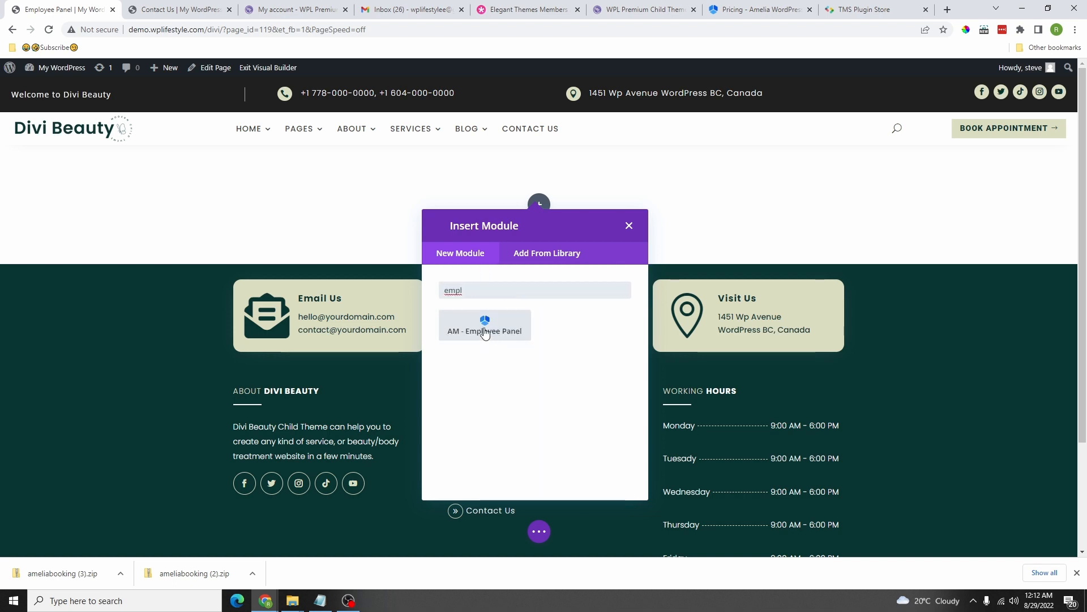
click(485, 325)
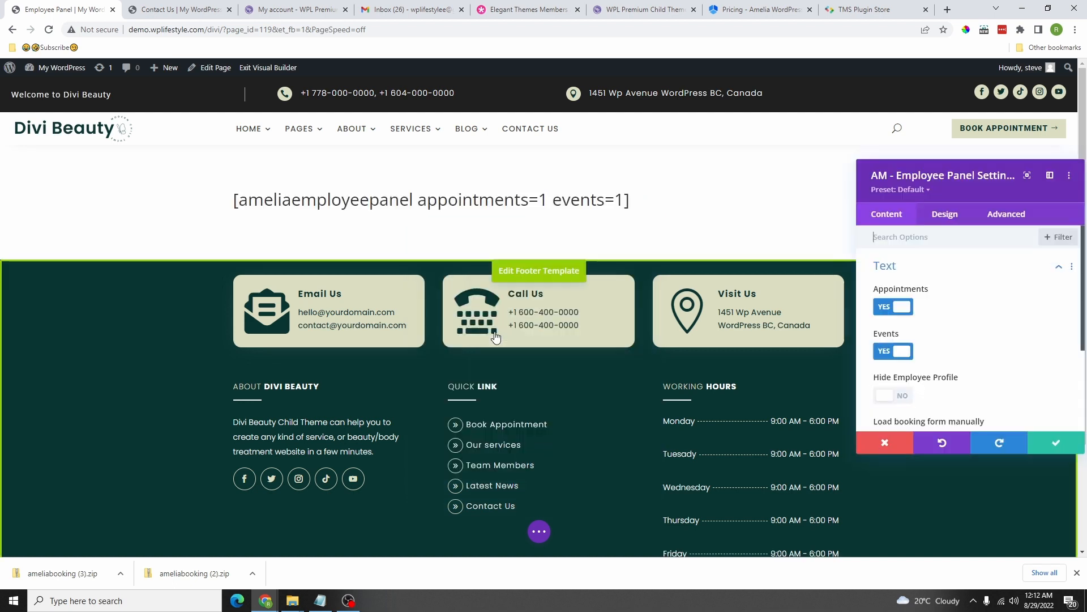
click(1047, 445)
Step: Exit the Visual Builder and check the Employee Panel sign-in form on the page
click(539, 534)
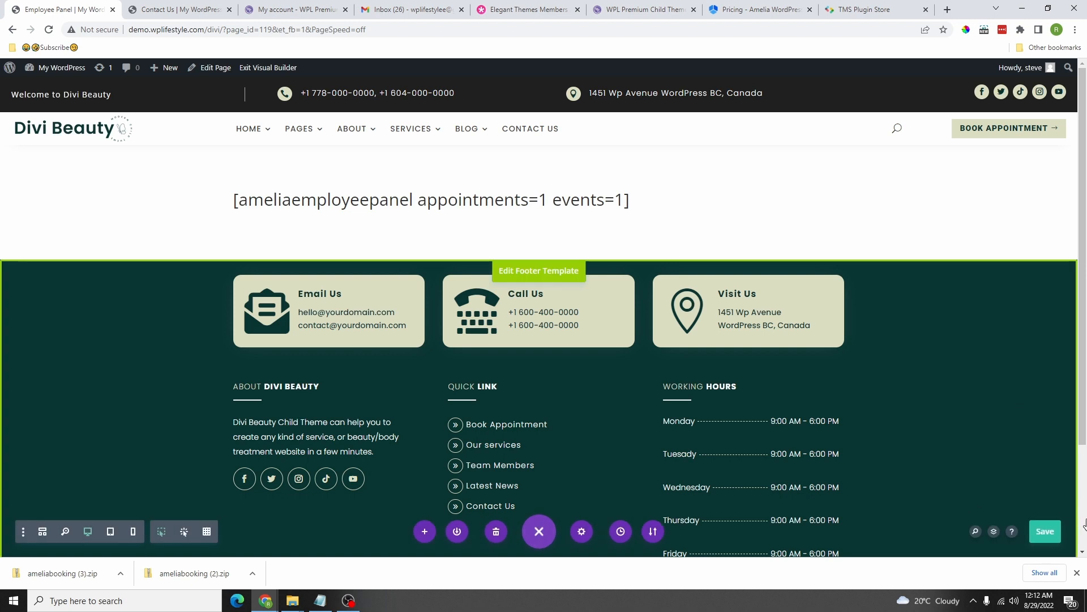
click(262, 68)
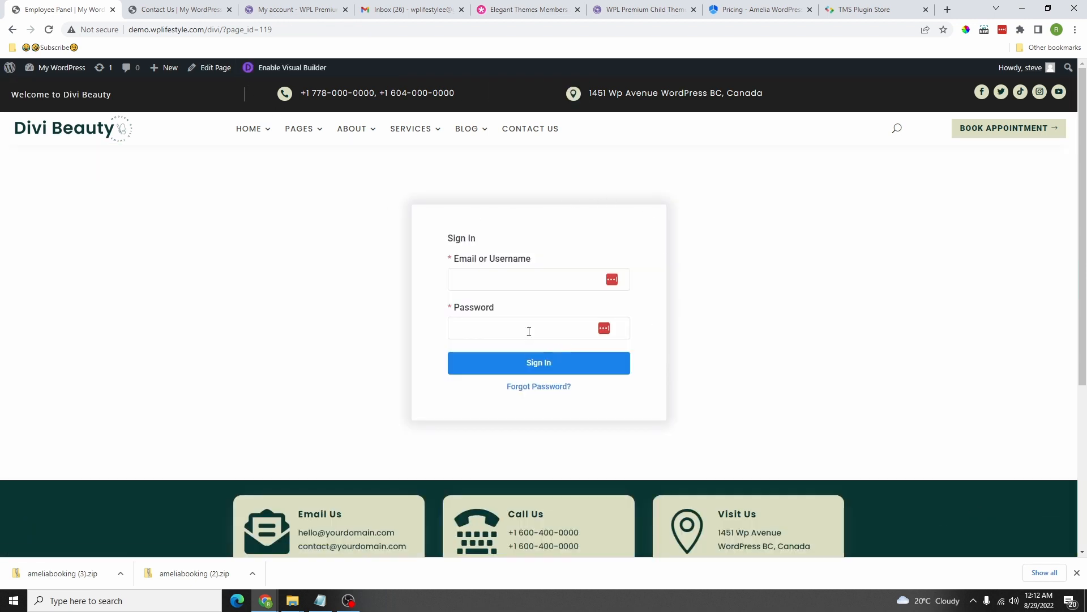
click(526, 286)
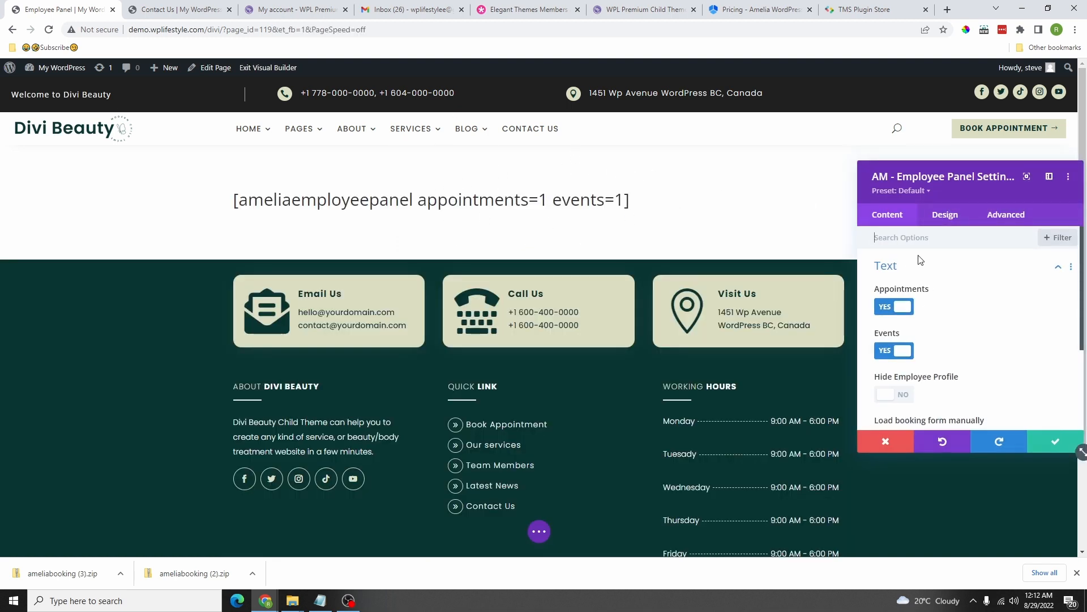
scroll(924, 340, down, 1)
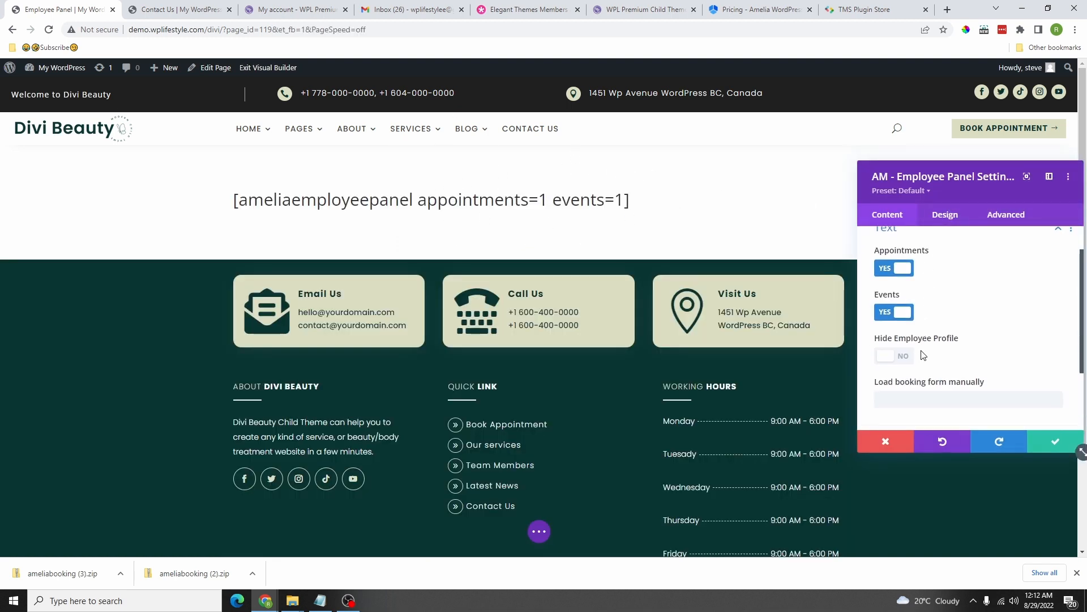
scroll(912, 362, down, 2)
scroll(929, 356, up, 3)
Step: Browse the module's Design Module Text font and Advanced settings, then close them
click(944, 215)
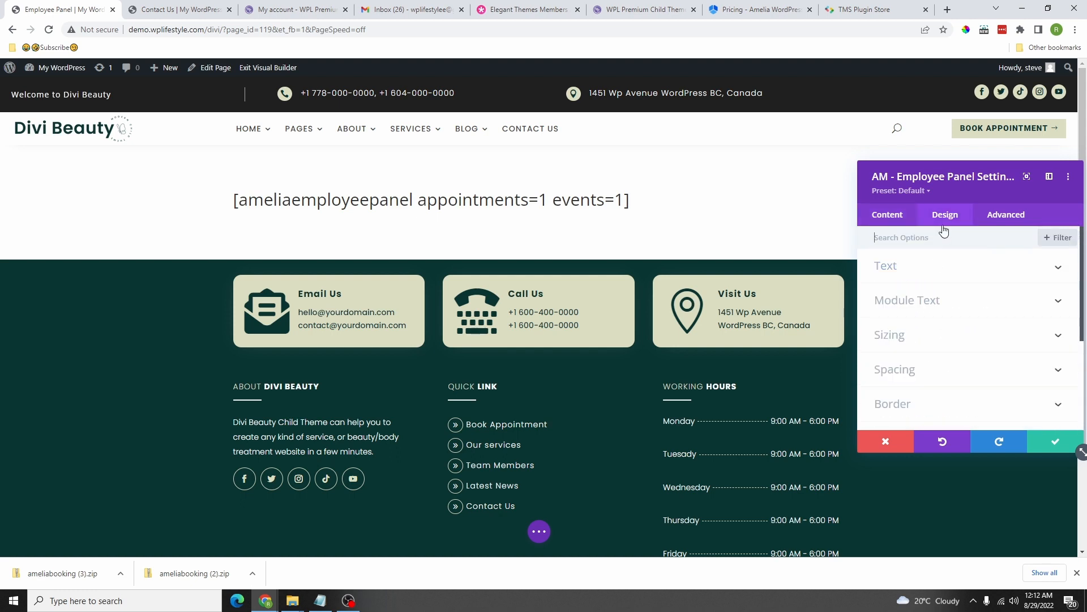
scroll(929, 306, down, 3)
scroll(925, 315, up, 3)
click(920, 302)
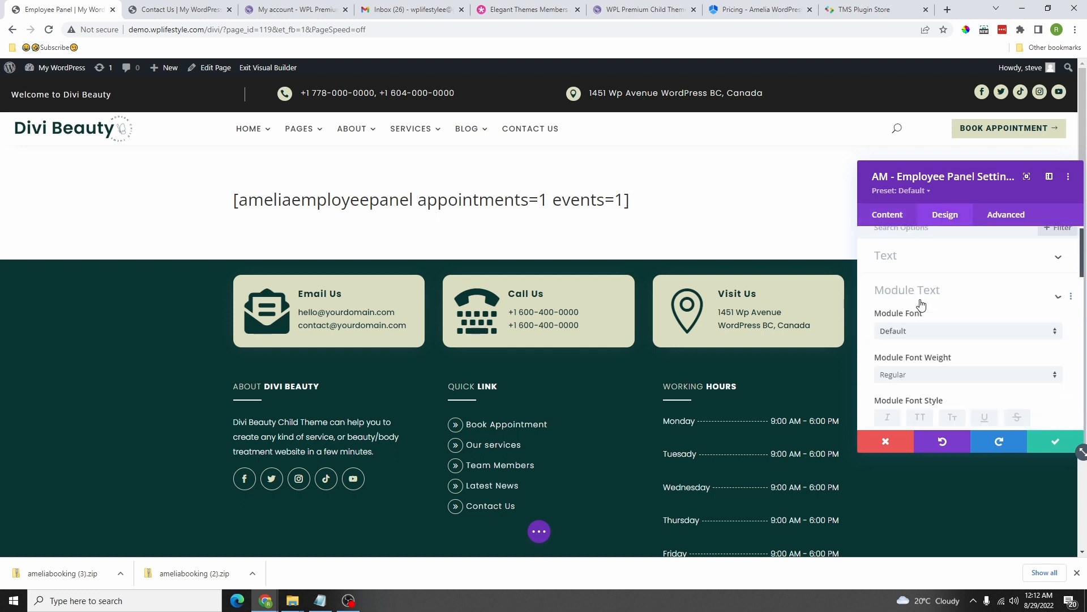
scroll(923, 317, down, 10)
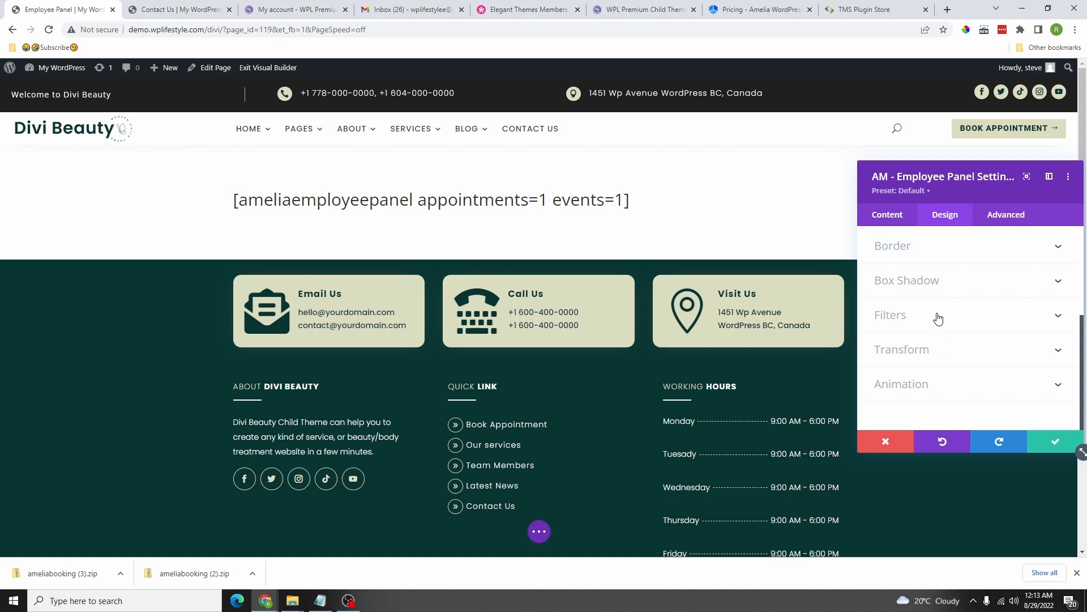
scroll(938, 319, up, 10)
click(1006, 214)
click(539, 531)
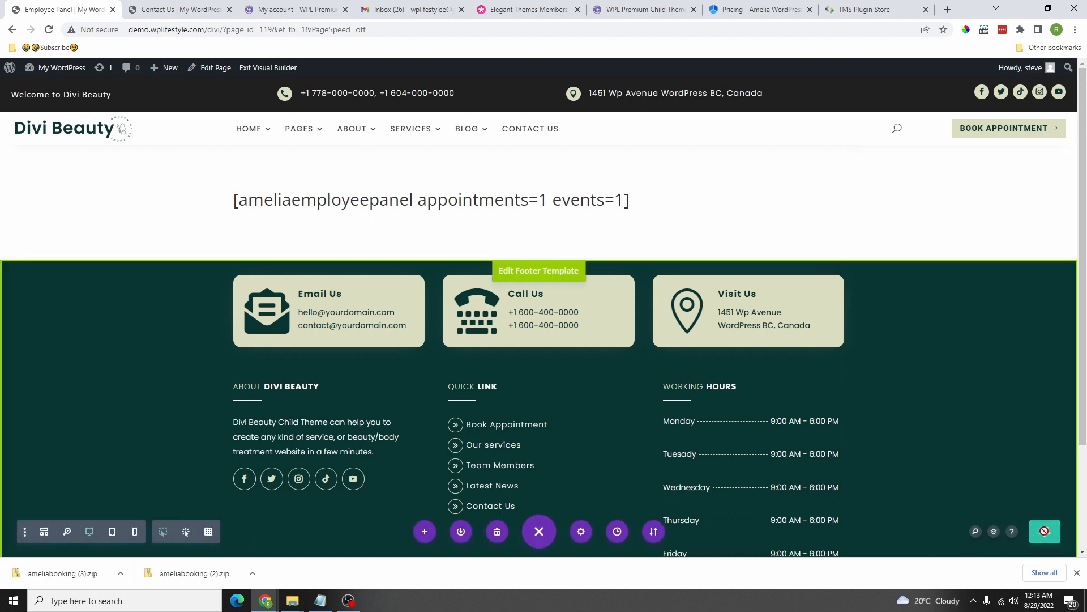
Step: Leave the Divi builder and copy the live Employee Panel page's URL from the address bar
click(283, 73)
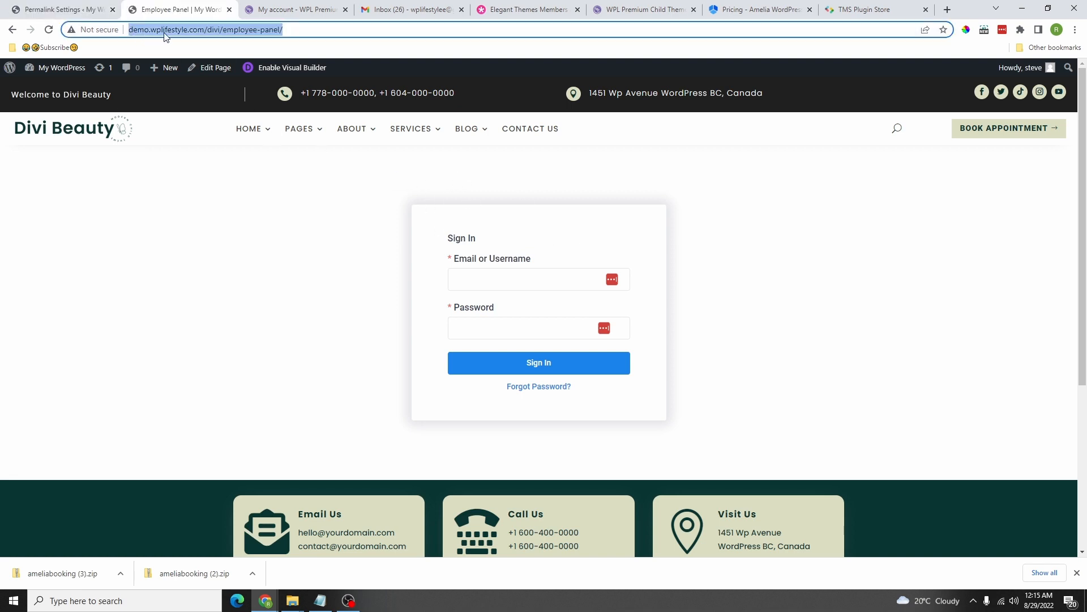
right_click(164, 34)
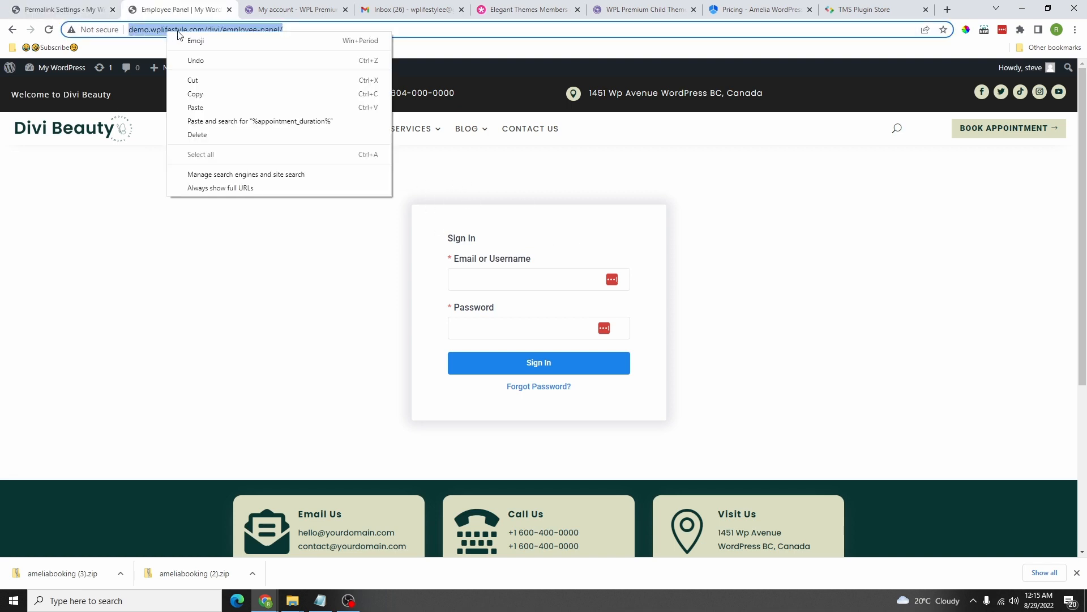
click(201, 94)
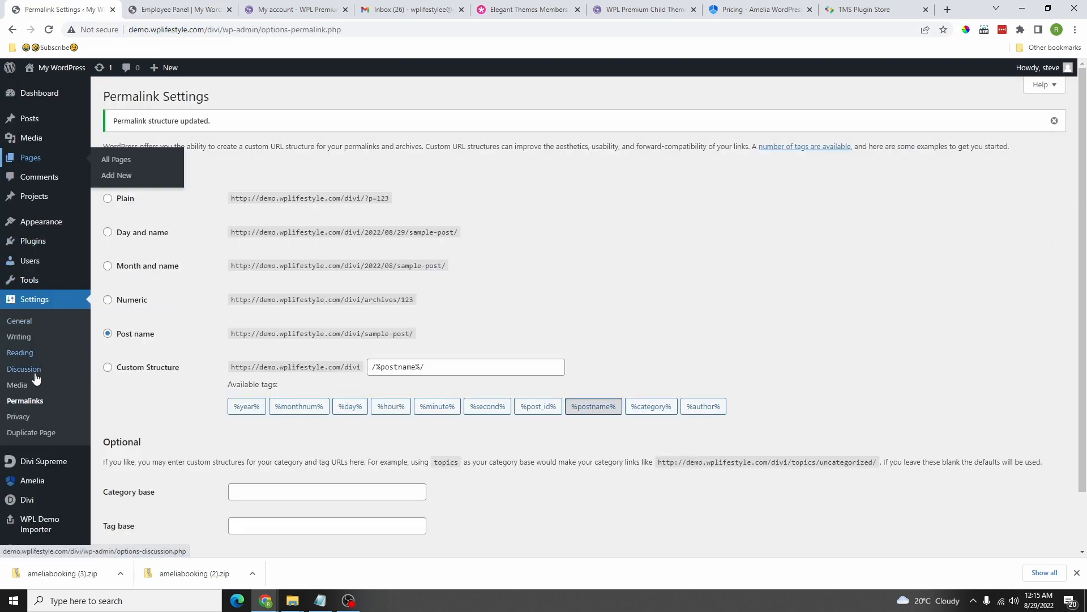
Step: Open Amelia's Roles Settings from the WordPress admin menu
scroll(45, 431, down, 1)
mouse_move(43, 473)
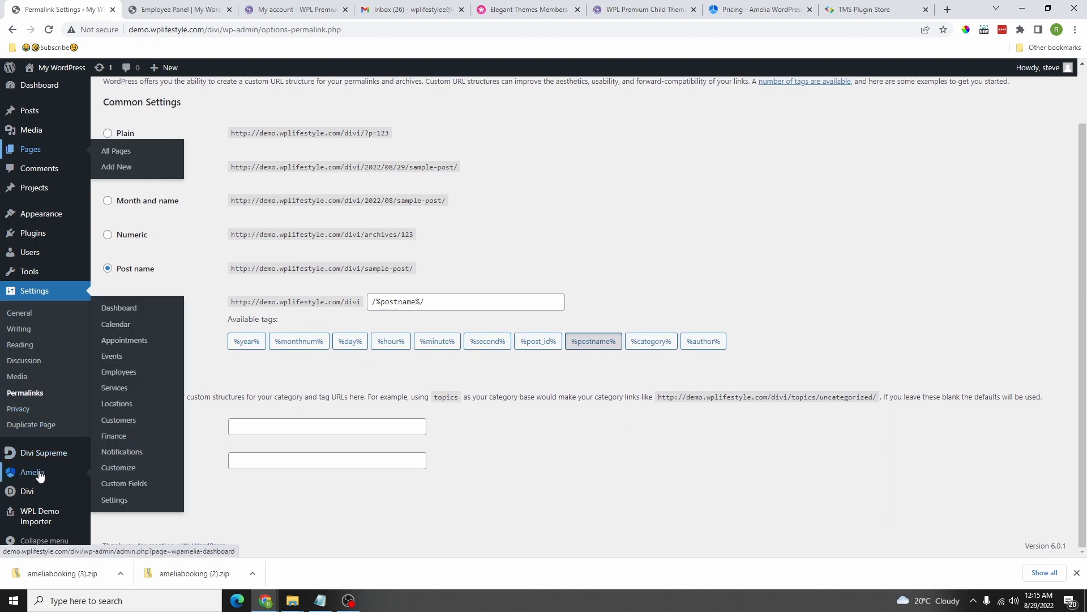
click(115, 500)
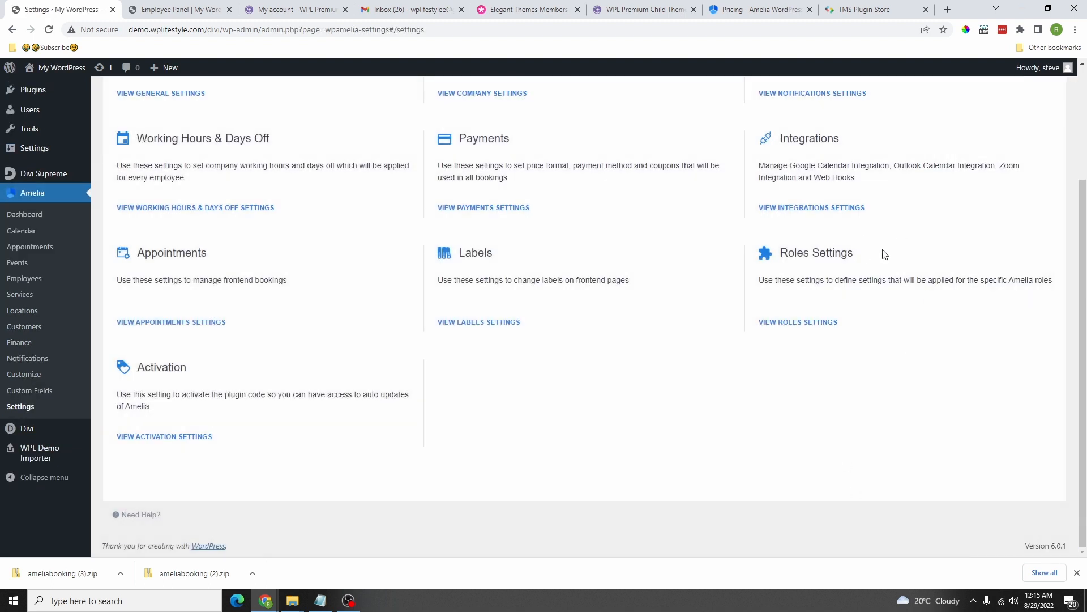
click(815, 324)
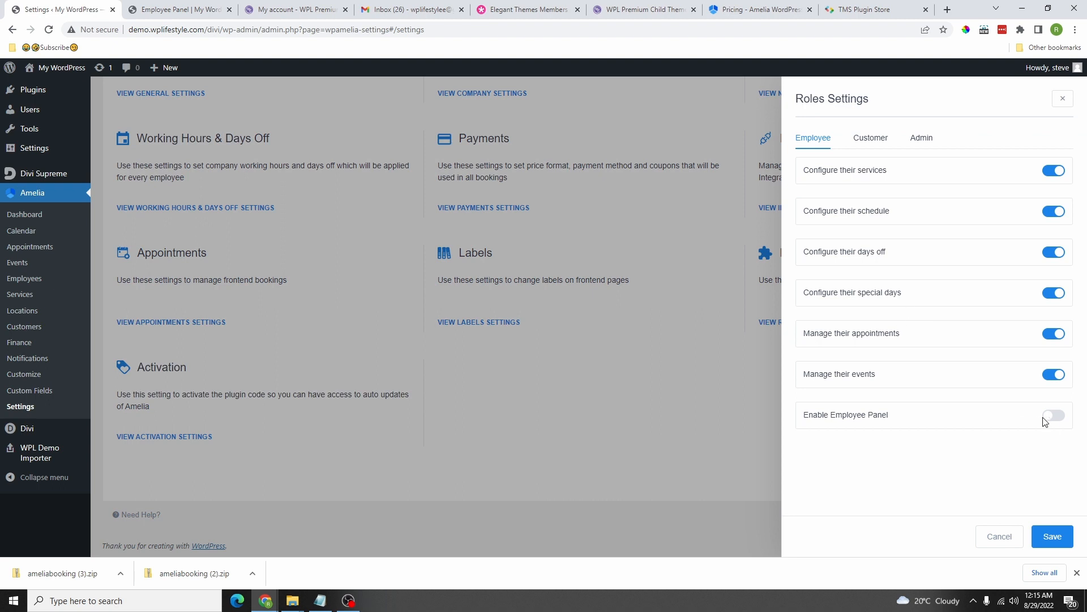
click(1052, 417)
click(854, 465)
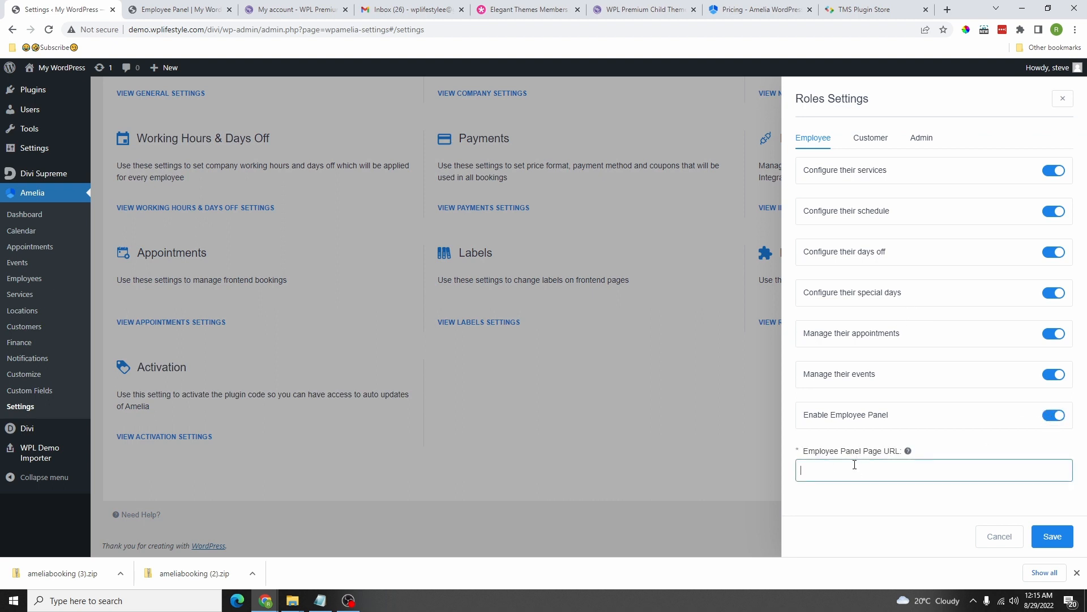
right_click(859, 470)
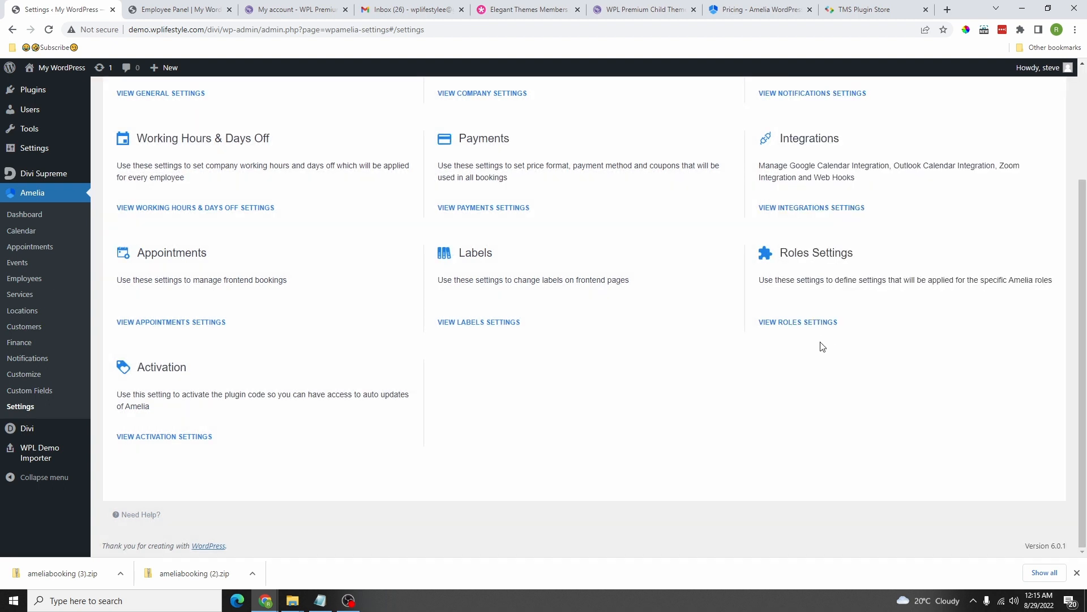
click(807, 320)
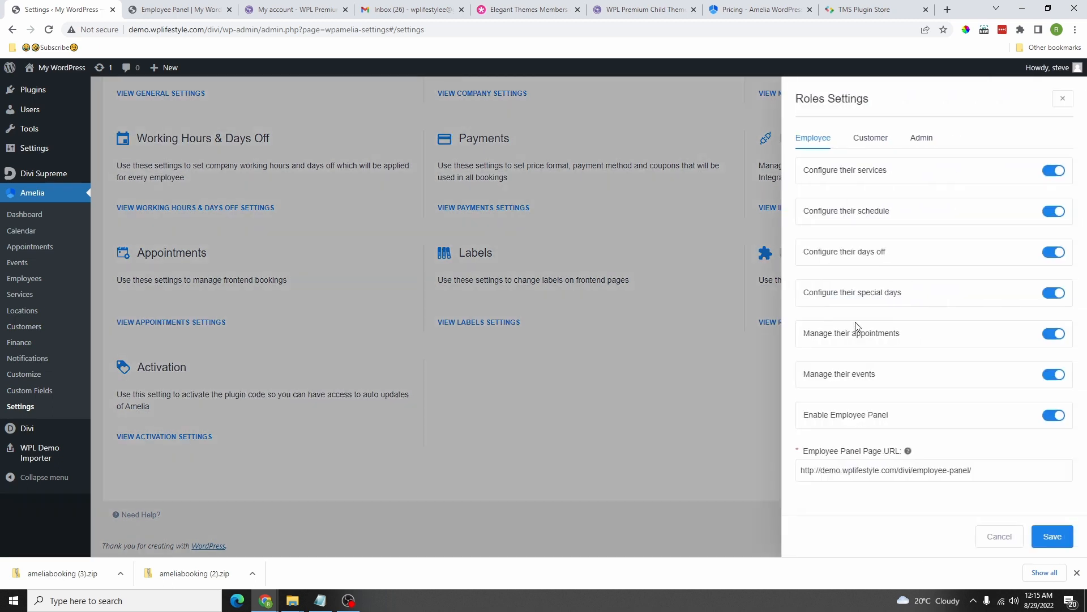
click(867, 148)
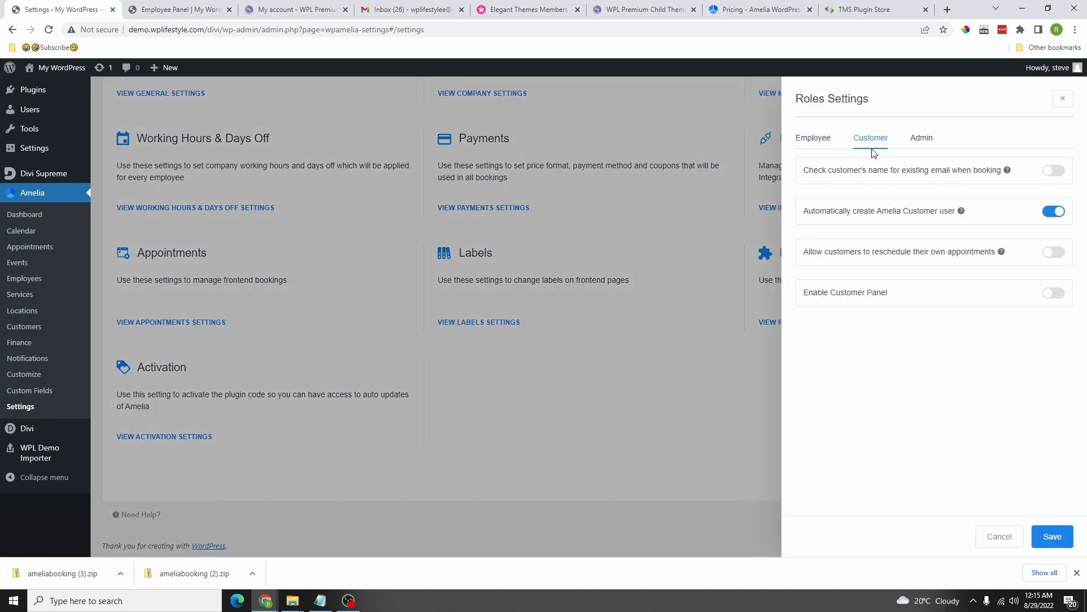
Step: Turn on existing-email name check, customer rescheduling, Customer Panel and password login, leaving profile deletion off
click(1056, 171)
mouse_move(1008, 173)
click(1050, 255)
click(1055, 295)
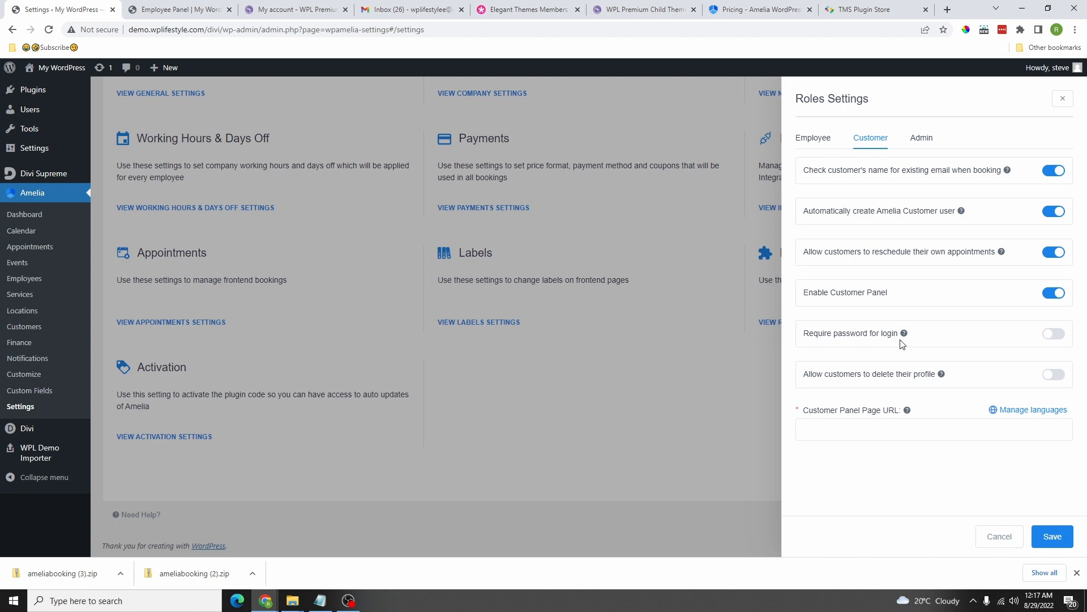
click(1053, 338)
click(1055, 377)
click(1050, 377)
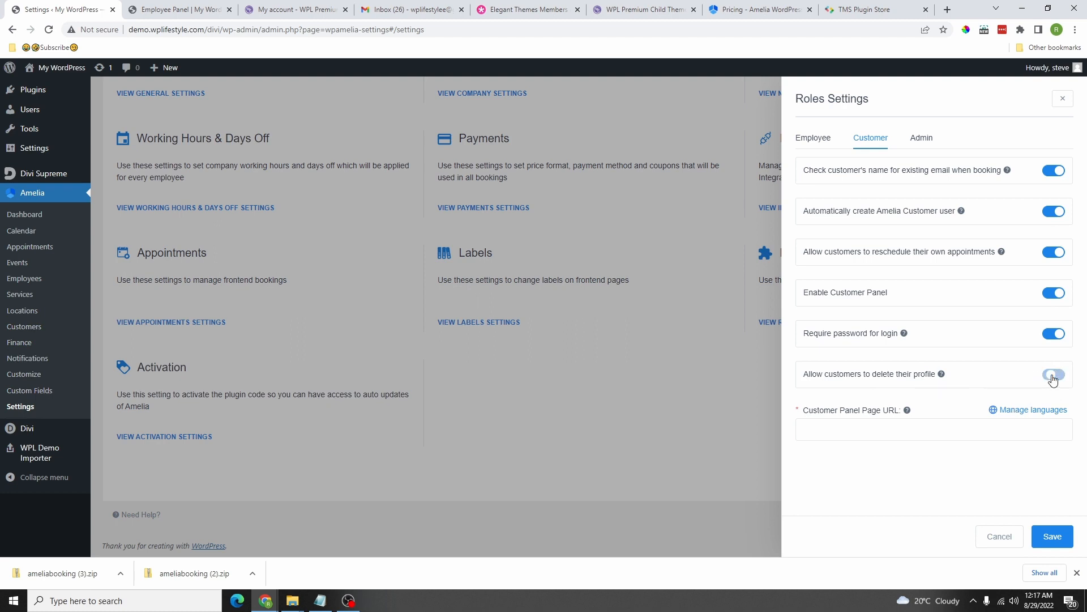
click(848, 433)
right_click(830, 432)
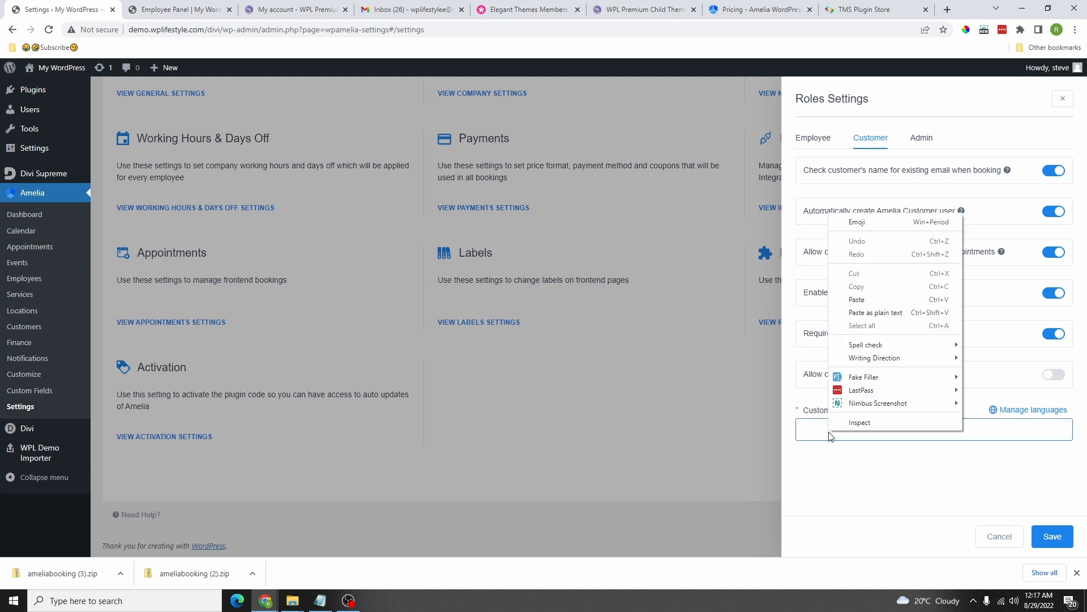
click(857, 300)
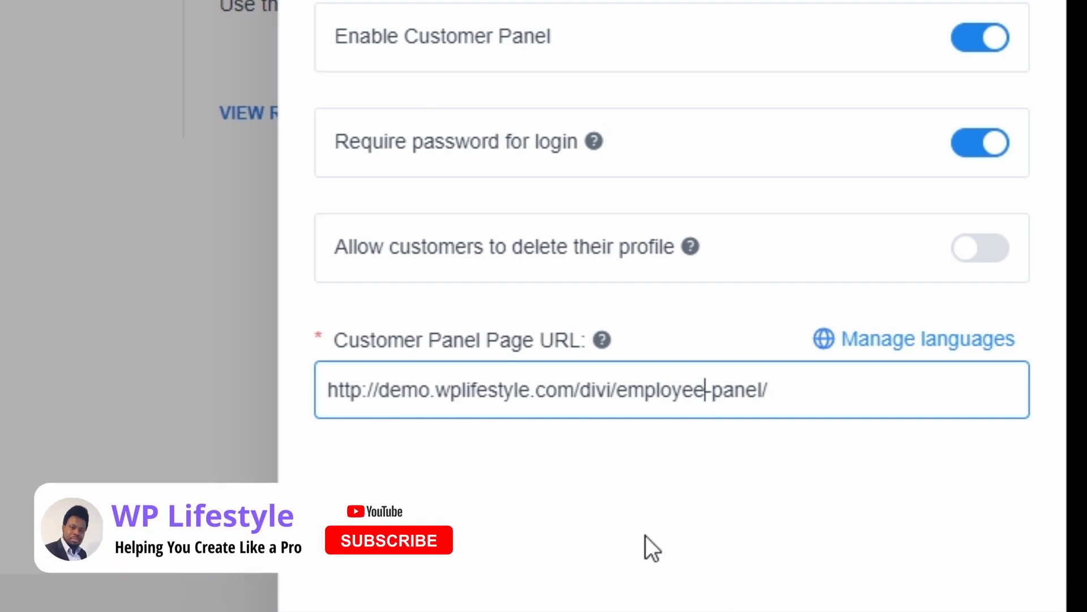
key(BackSpace)
key(BackSpace)
key(BackSpace)
key(BackSpace)
key(BackSpace)
key(BackSpace)
key(BackSpace)
key(BackSpace)
text(customer)
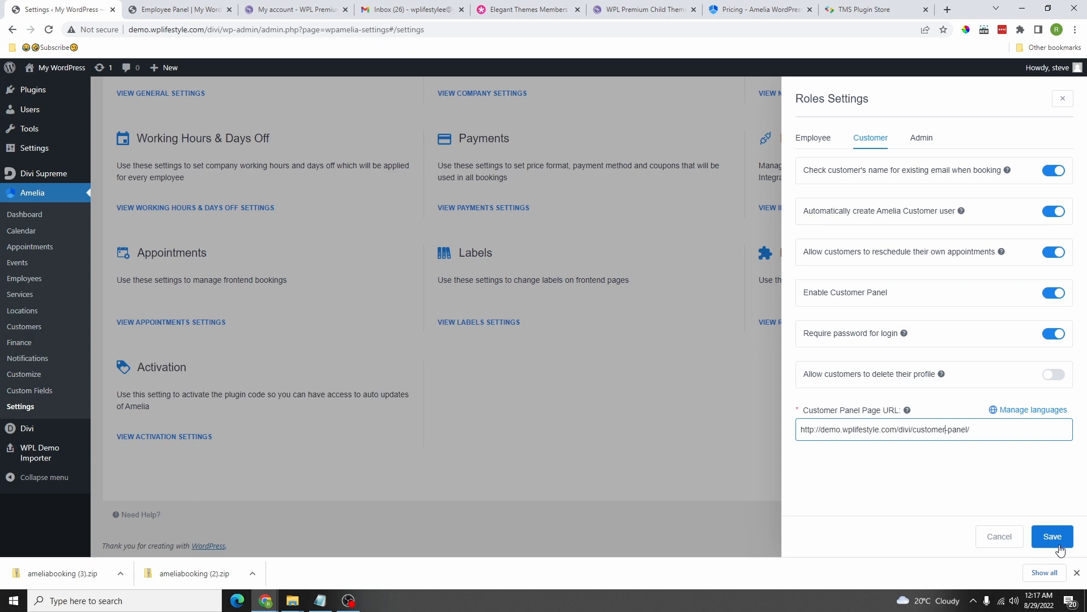
click(1059, 544)
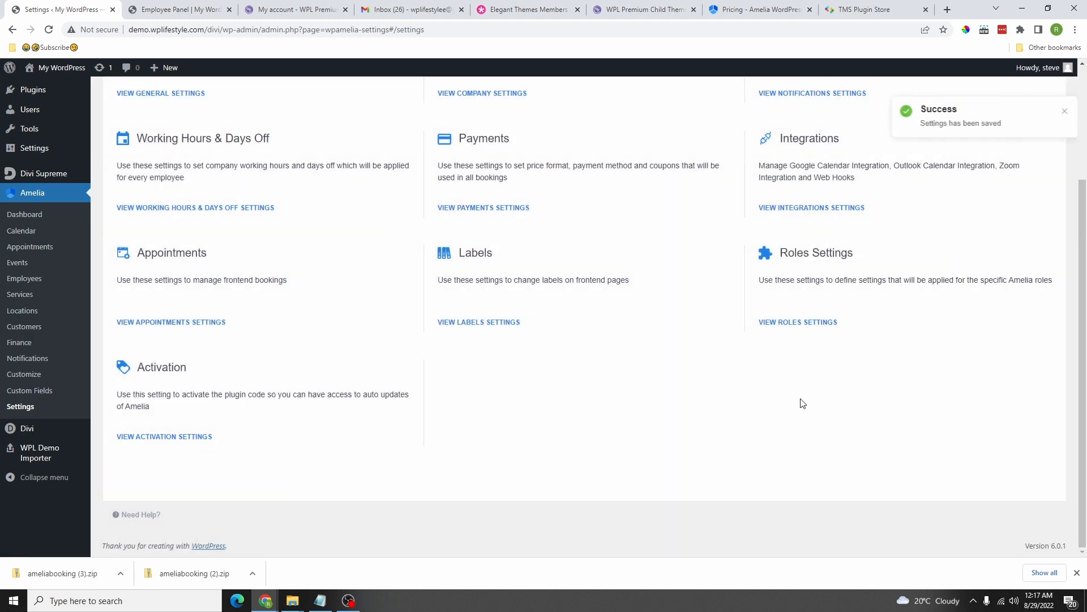
Step: Allow admins to book appointments at any time and save the Admin role settings
click(808, 323)
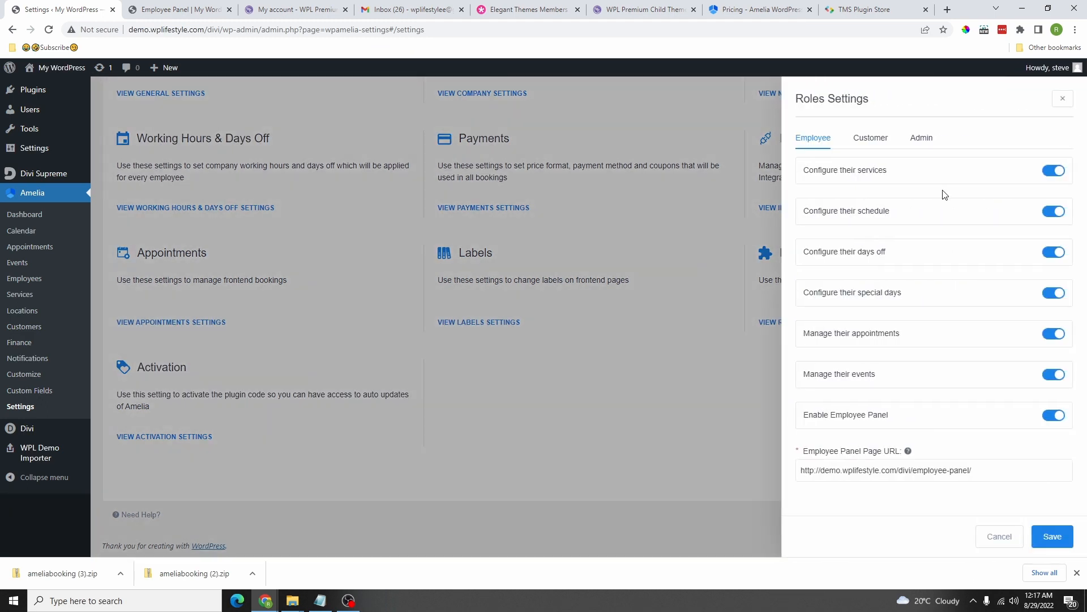
click(924, 140)
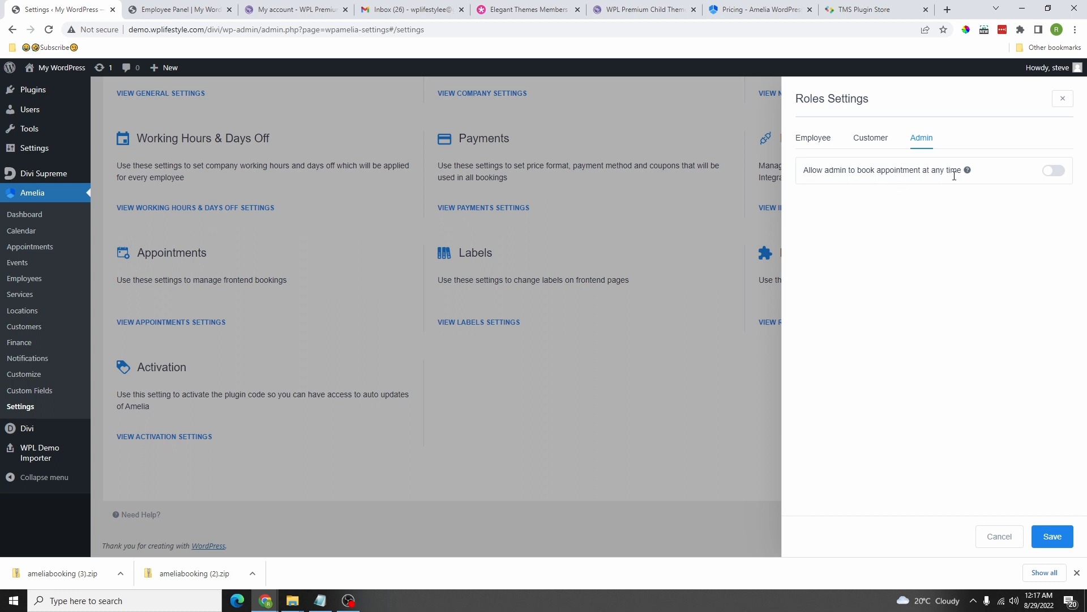
click(1052, 171)
click(1053, 546)
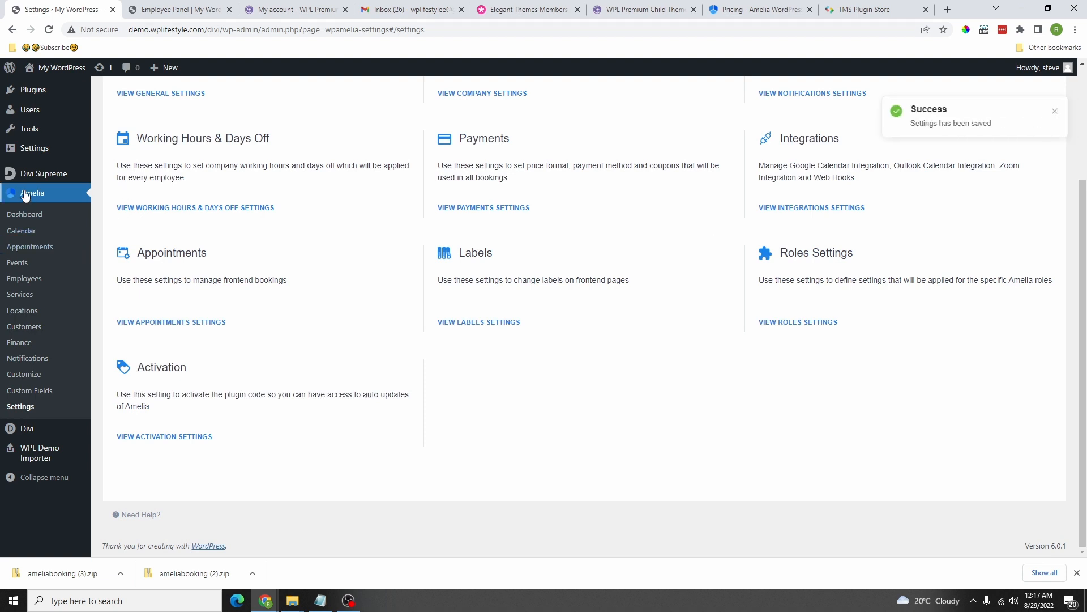
Step: Duplicate the Employee Panel page from the All Pages list
click(168, 10)
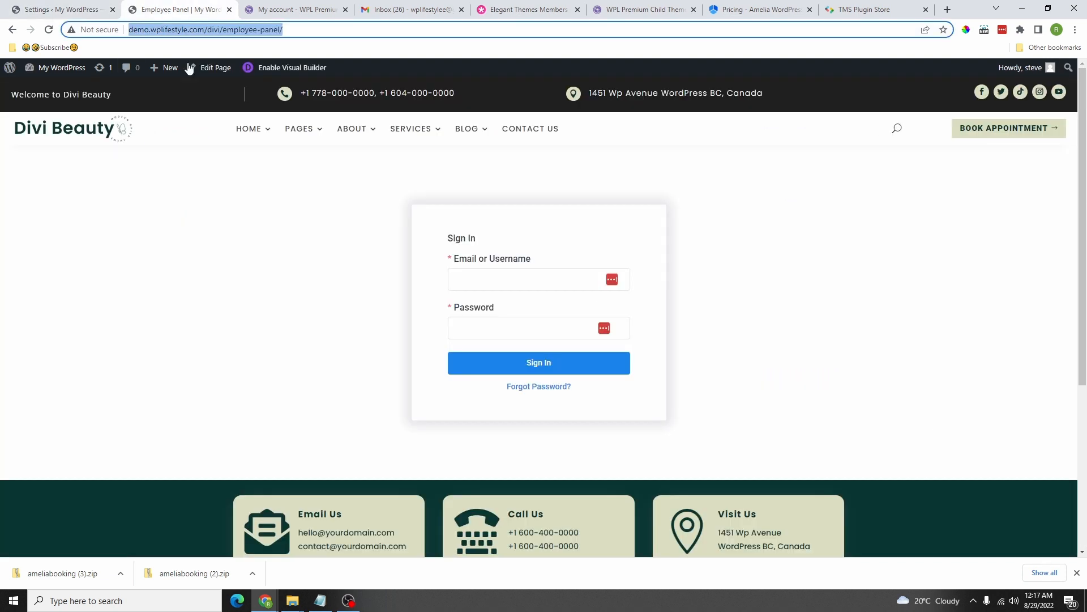
click(79, 12)
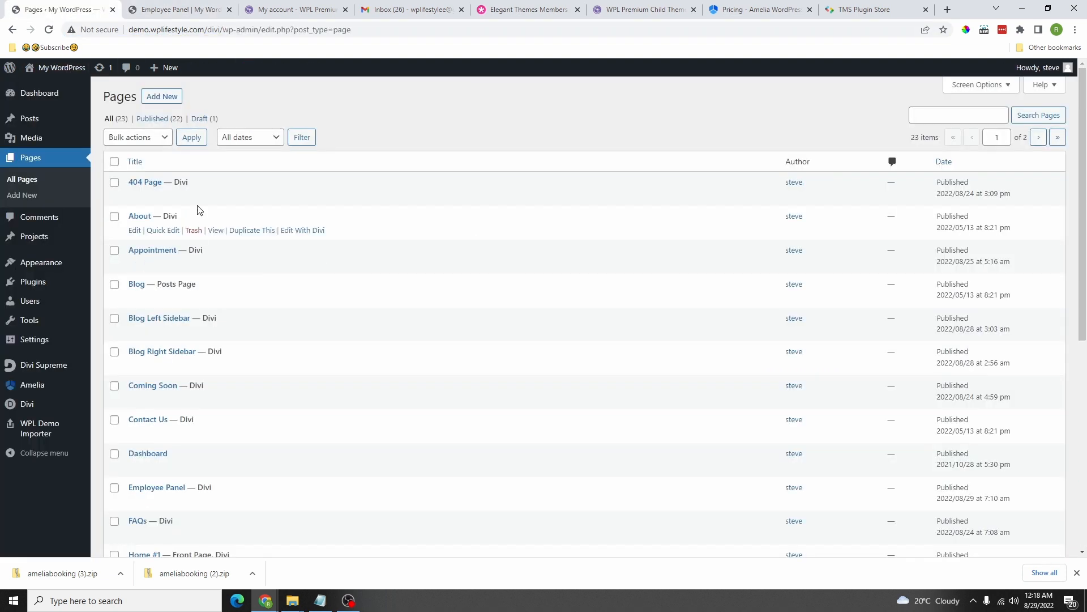
scroll(207, 249, down, 1)
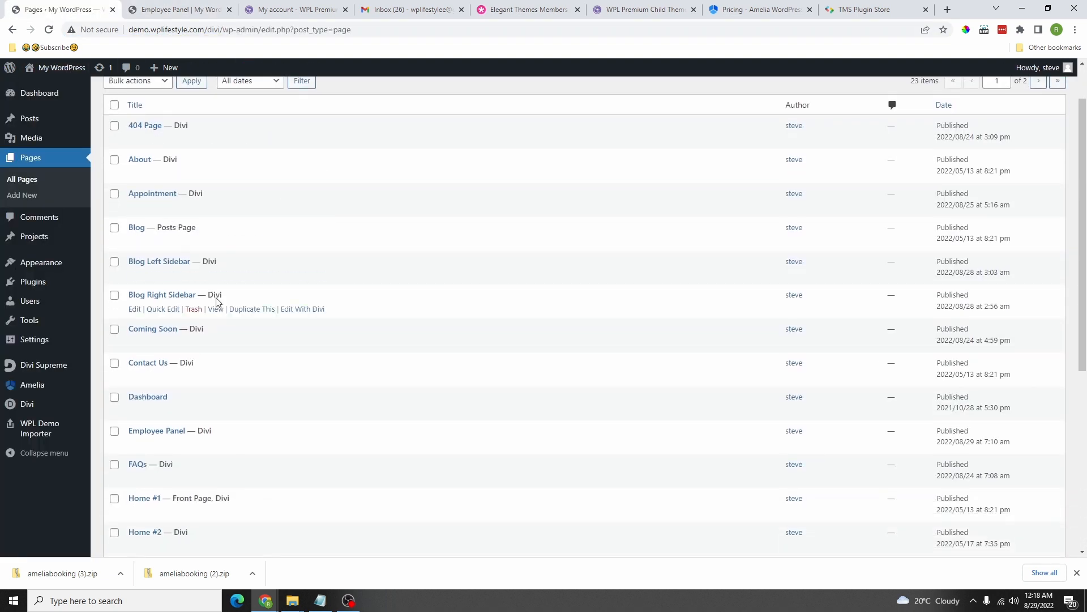
scroll(168, 249, down, 3)
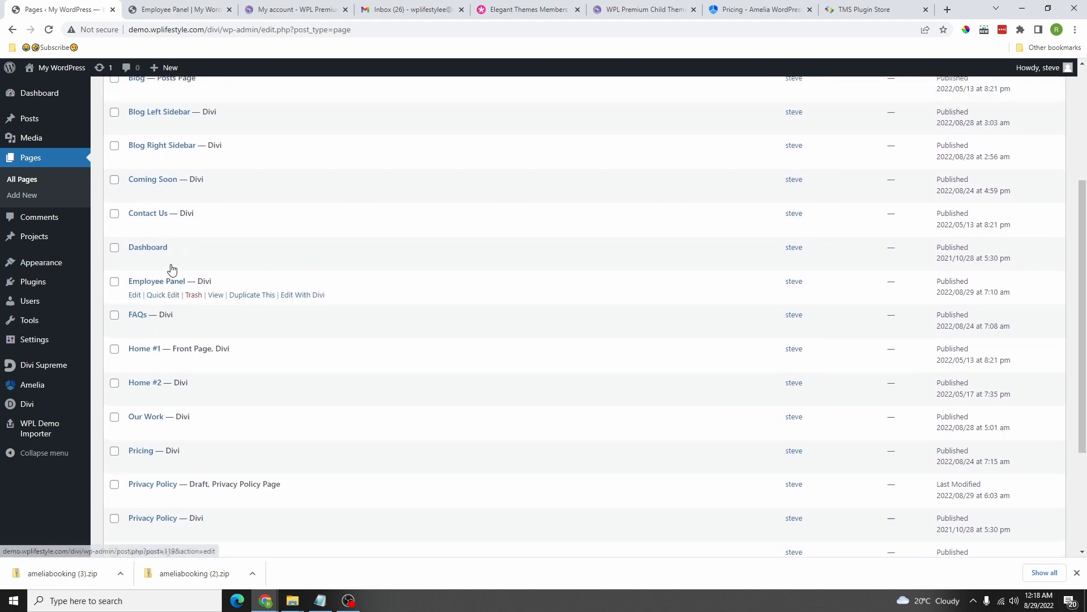
scroll(172, 269, up, 1)
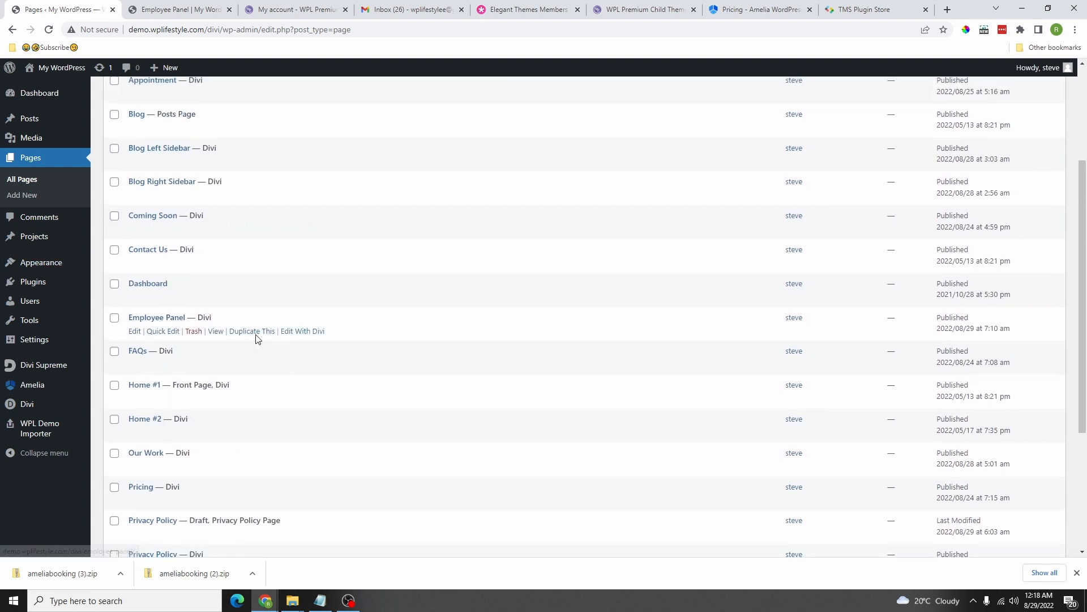
click(255, 332)
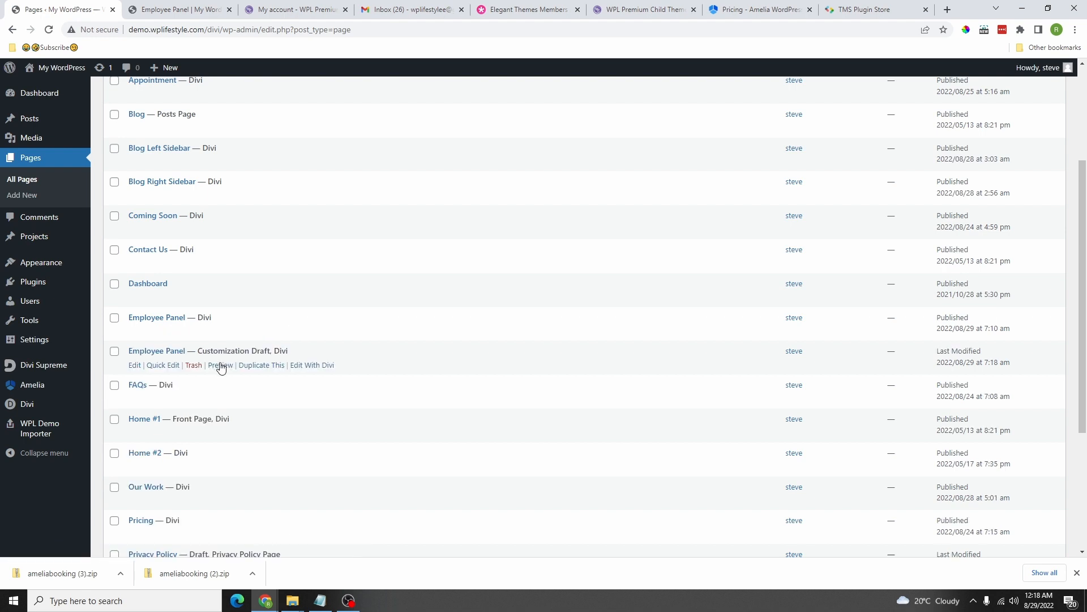
Step: Retitle the duplicated draft 'Customer Panel' and publish it
click(136, 366)
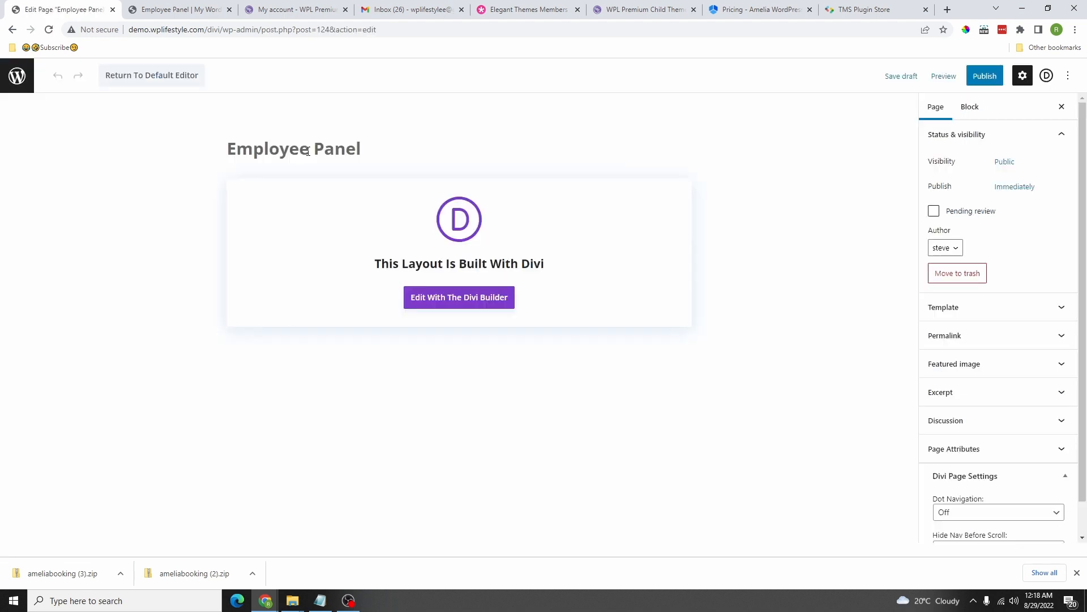
drag(308, 151, 227, 156)
click(227, 158)
drag(313, 149, 227, 152)
text(Customer)
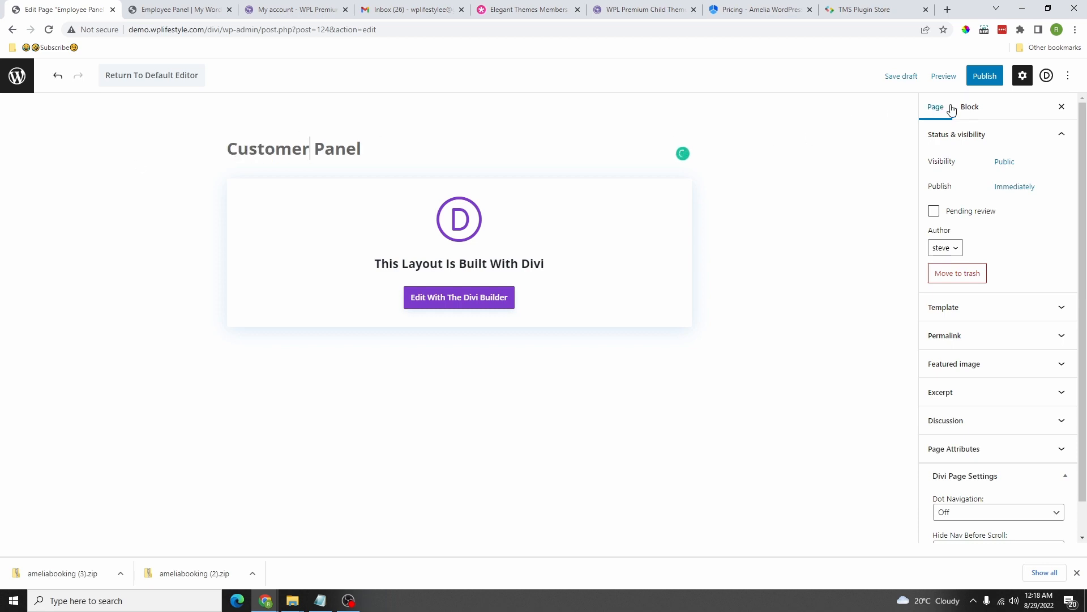
click(984, 76)
Step: Confirm publishing and replace the employee panel module with the AM - Customer Panel module
click(981, 78)
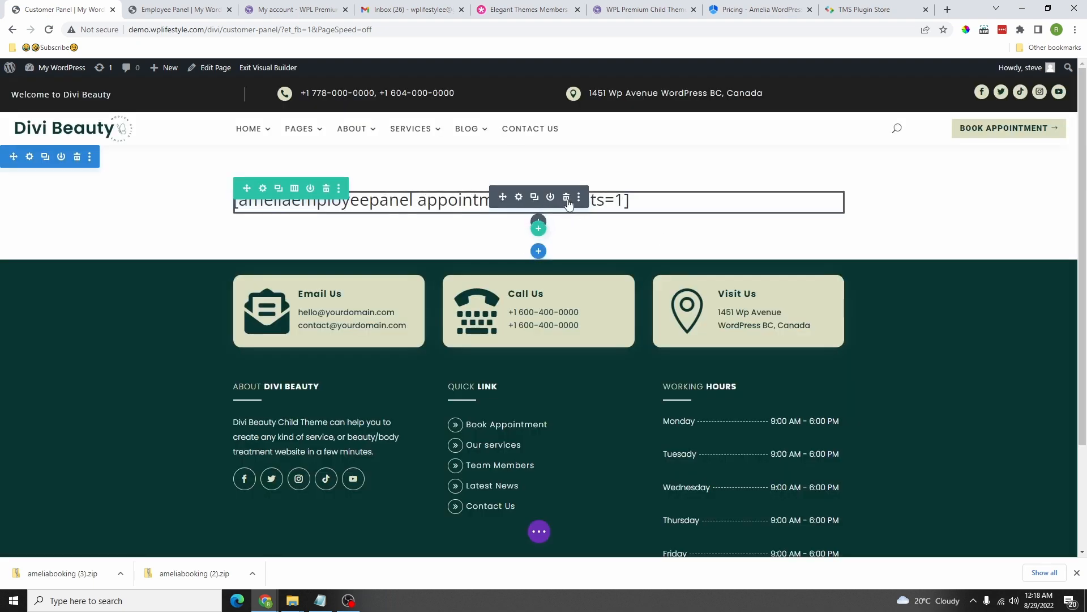
click(566, 199)
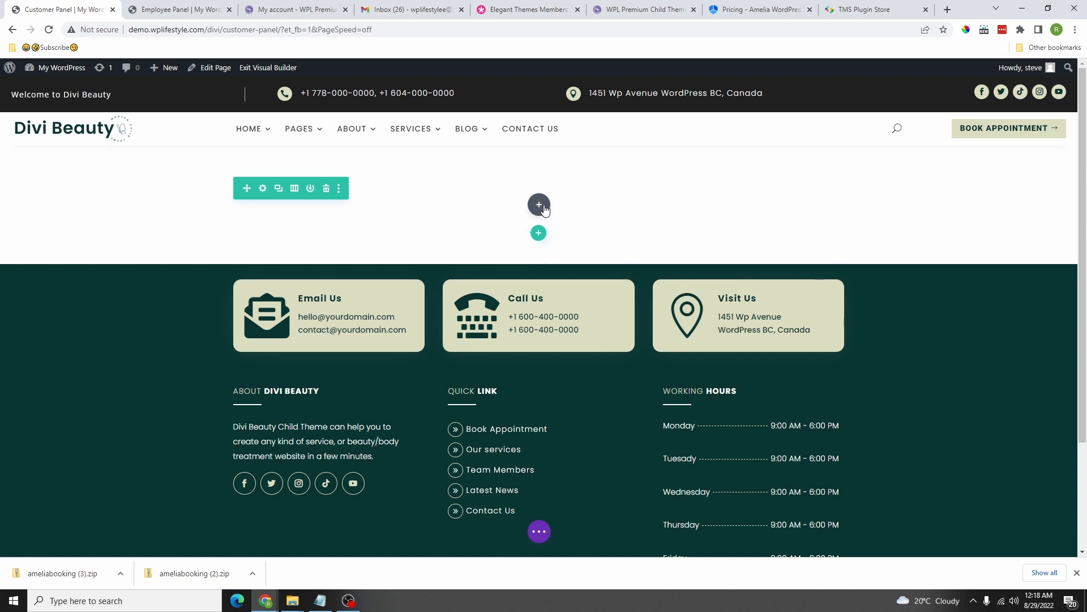
click(539, 205)
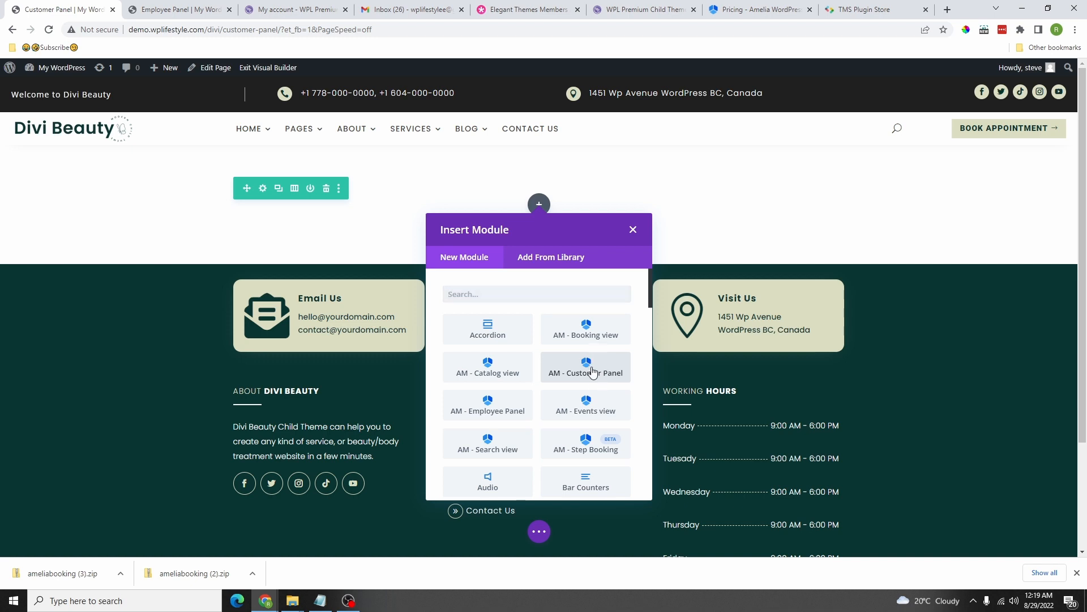
click(592, 372)
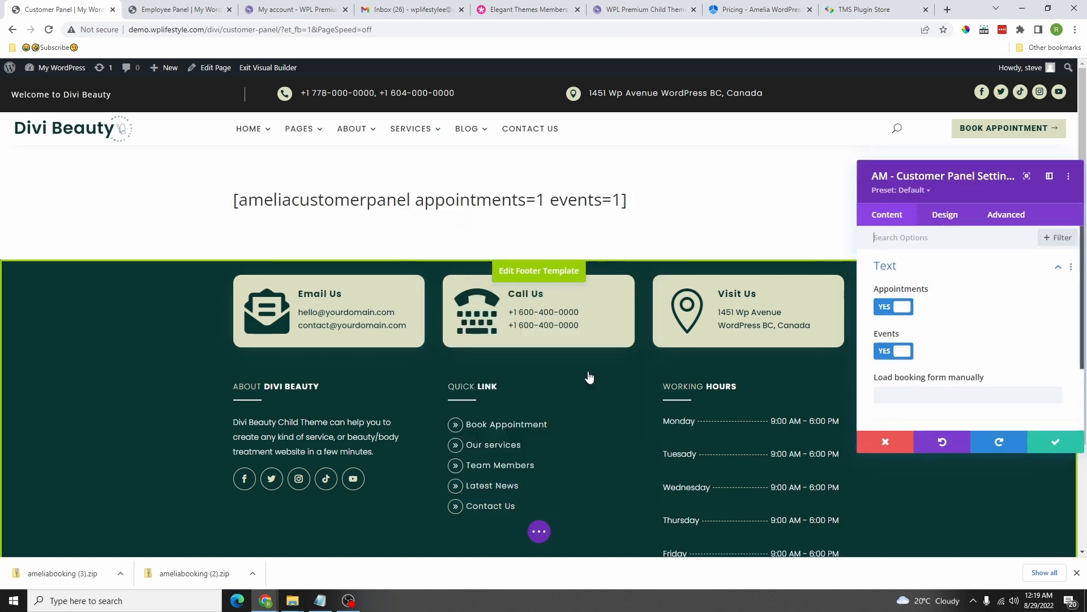
Step: Accept the Customer Panel module settings, save the page, and exit to the live view
click(540, 534)
click(1055, 441)
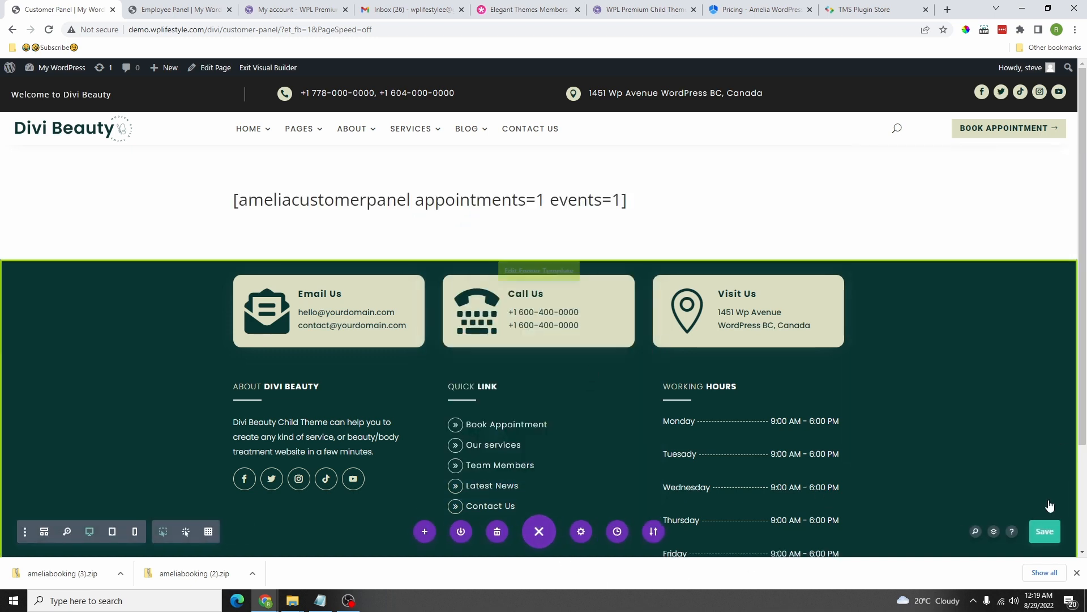
click(1045, 532)
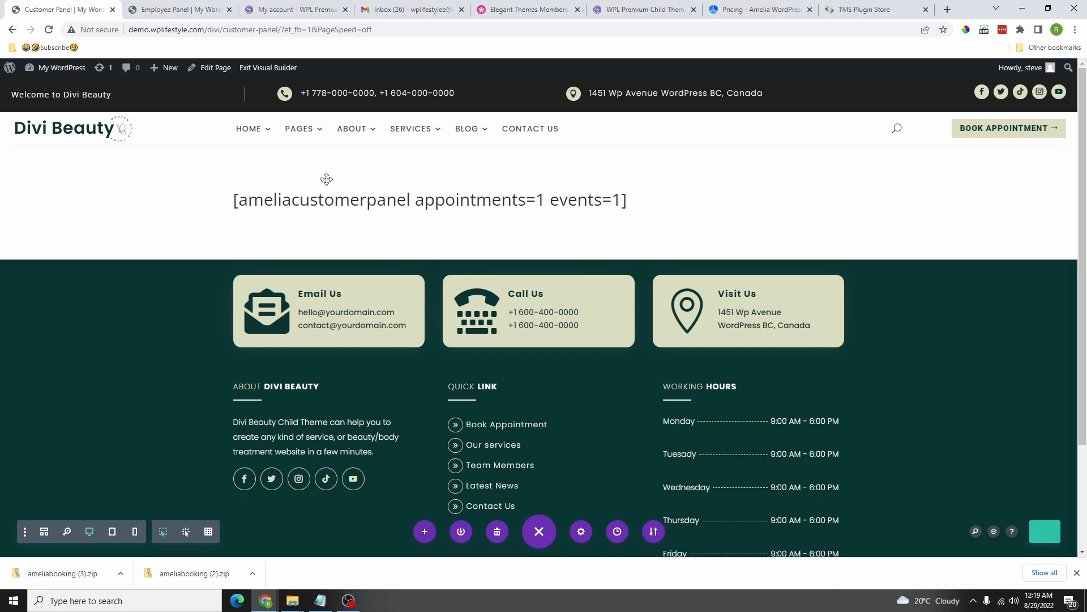
click(261, 69)
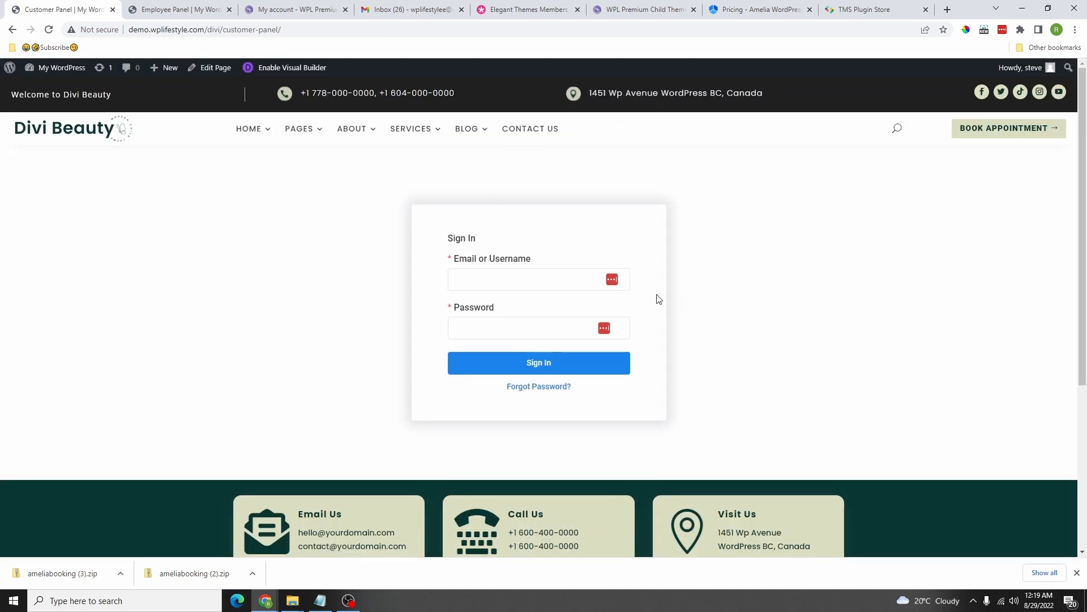
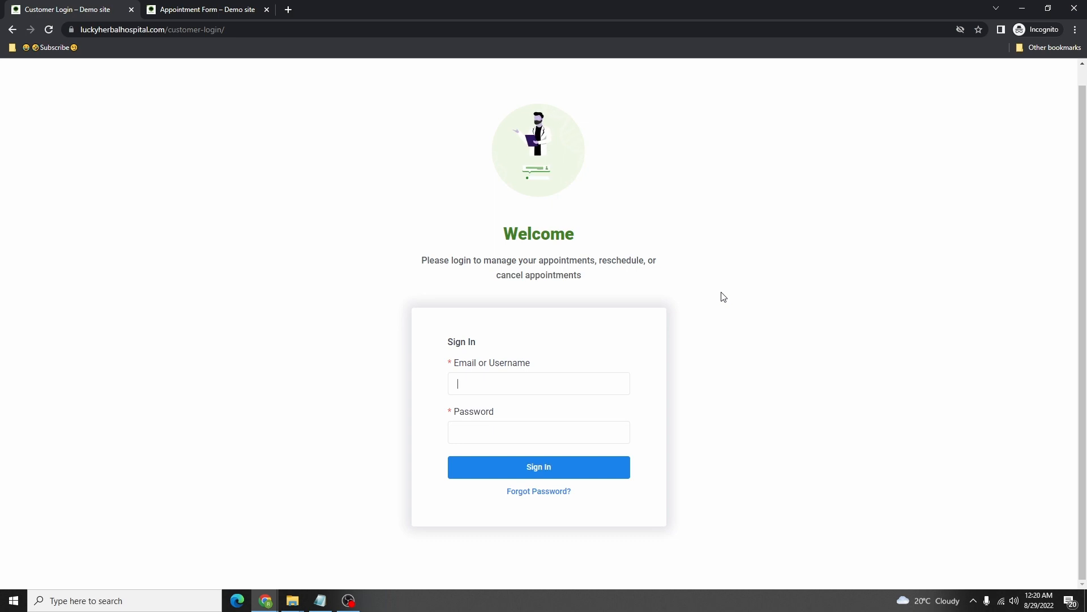
Step: Move the demo site aside and bring up the All Pages list with Customer Panel and Employee Panel
drag(719, 10, 0, 198)
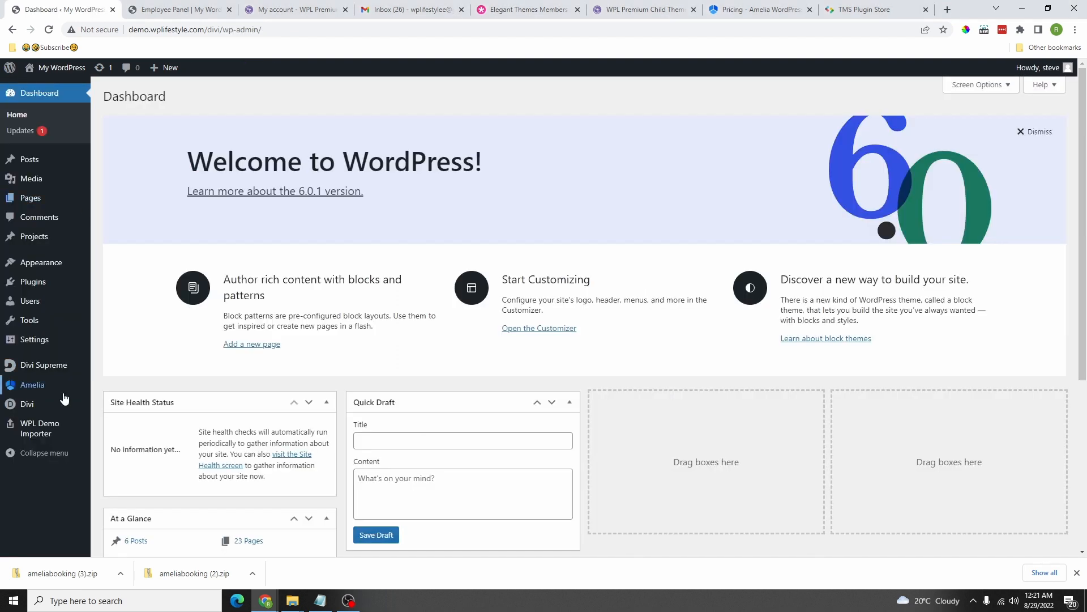
scroll(57, 391, down, 3)
scroll(51, 388, up, 3)
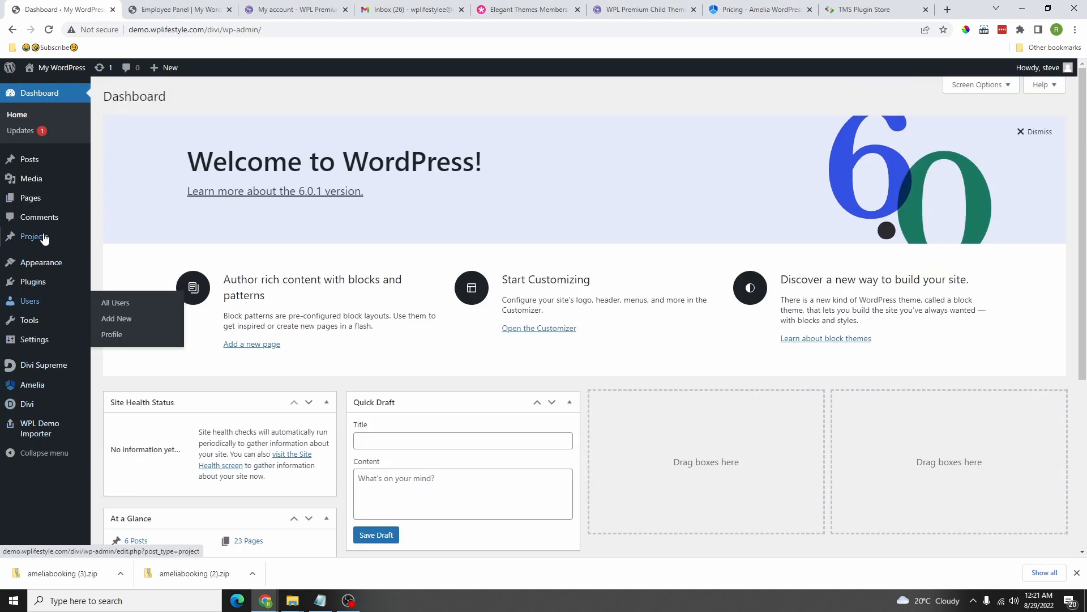
mouse_move(36, 206)
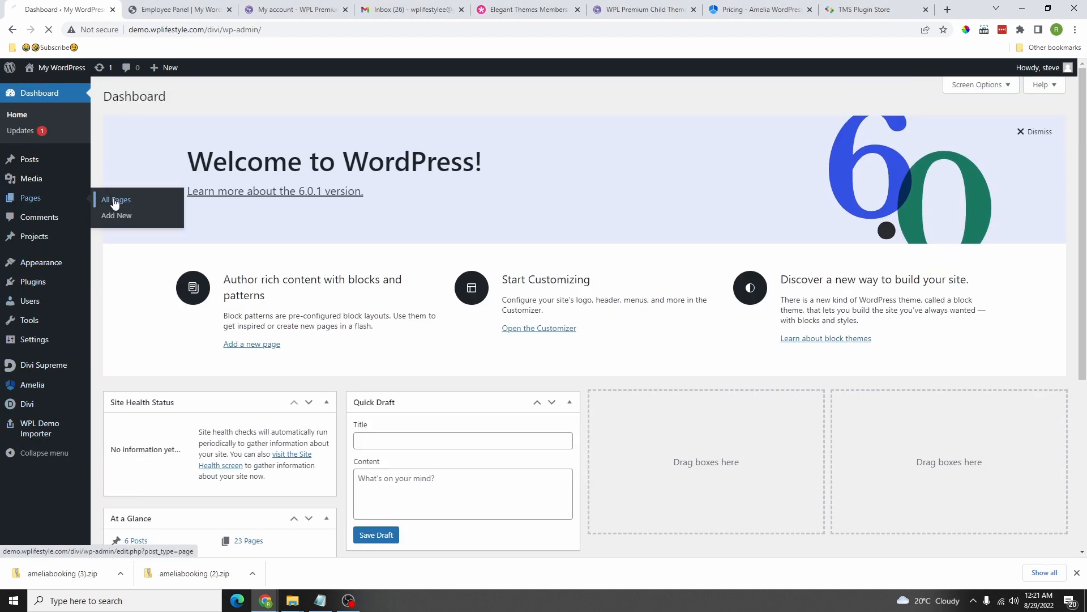
scroll(201, 304, down, 6)
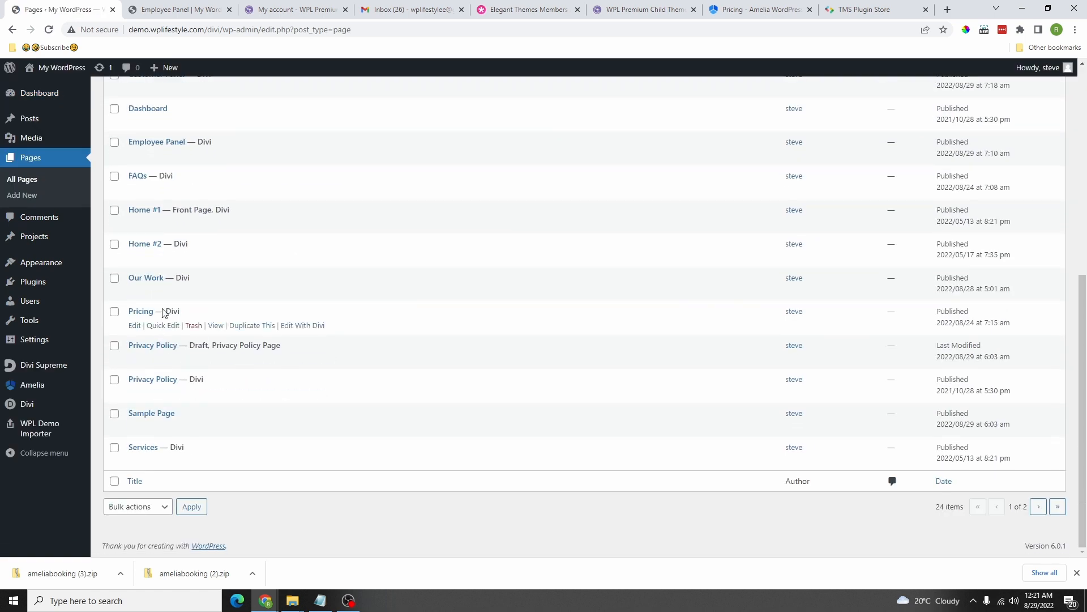
scroll(206, 329, up, 4)
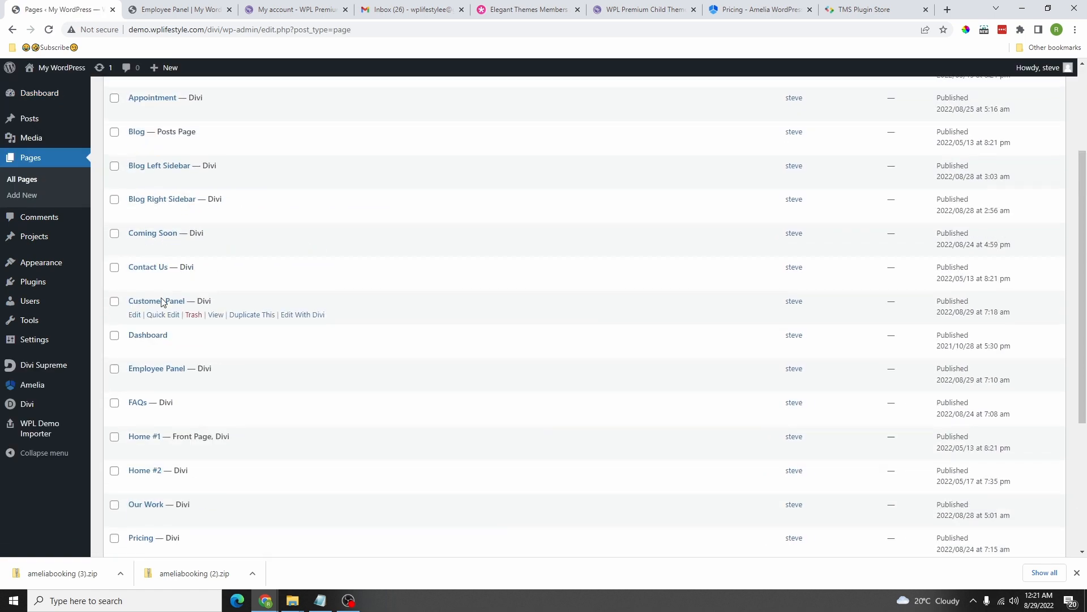
Step: Duplicate the Customer Panel page as 'Book Appointment', checking the demo's Appointment Form page for reference
click(252, 316)
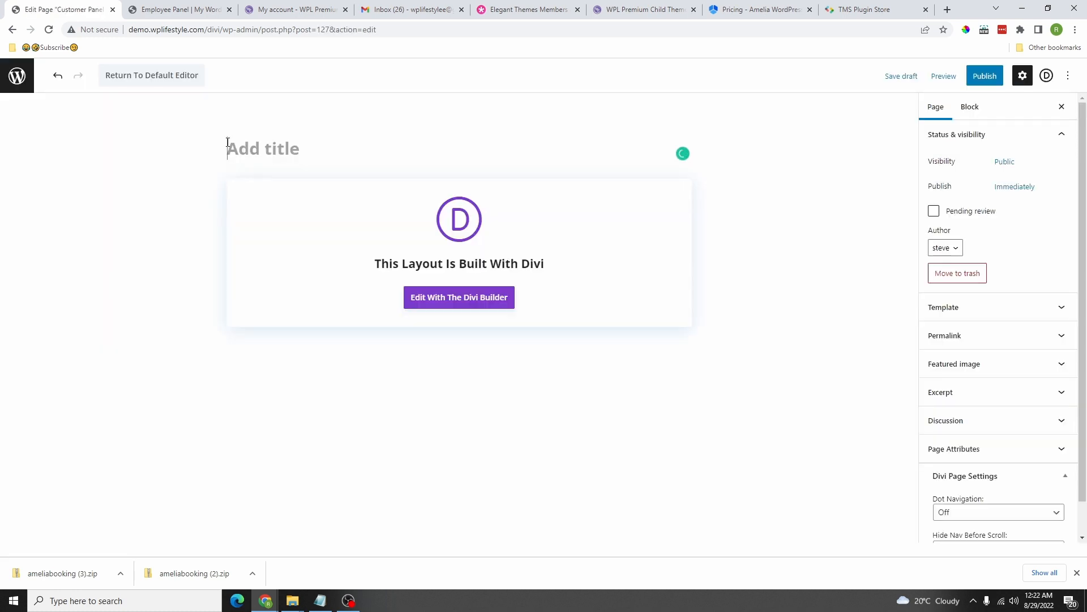
text(Book Appointment)
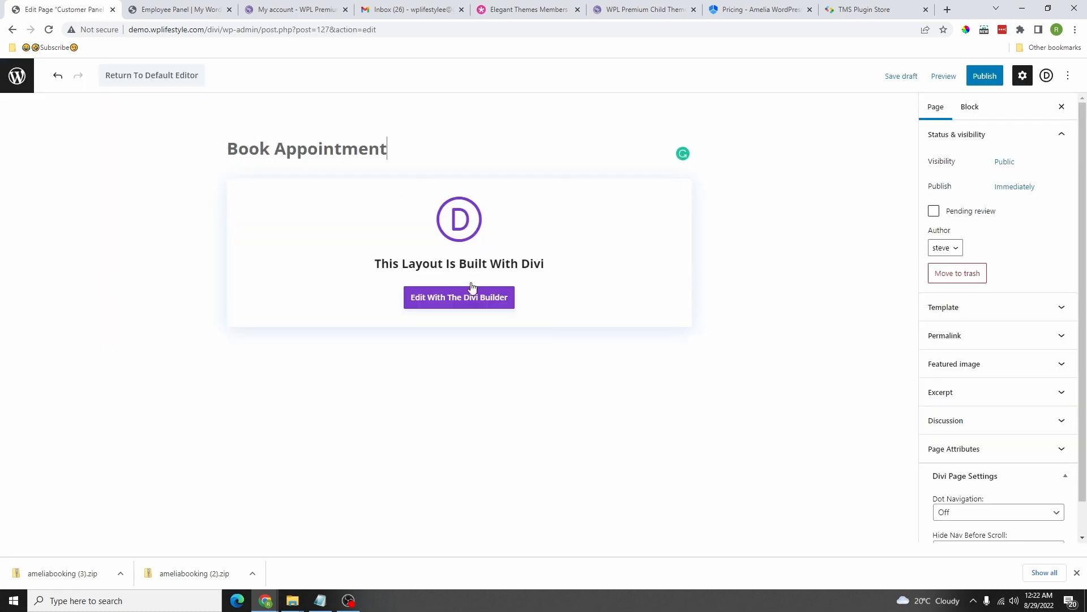
drag(0, 229, 582, 0)
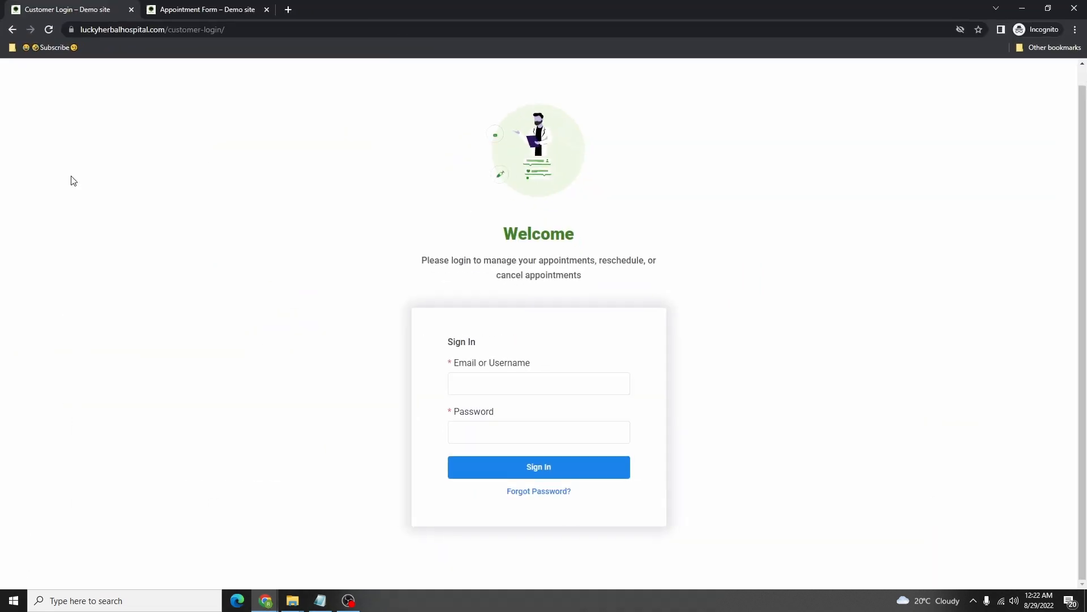
click(182, 7)
scroll(602, 209, down, 4)
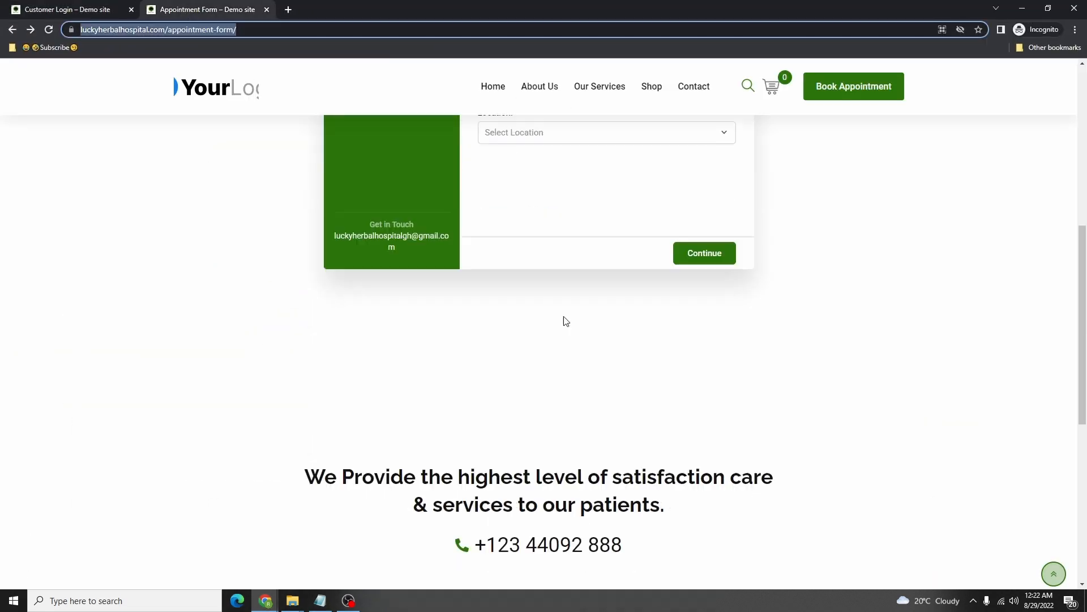
scroll(563, 317, up, 8)
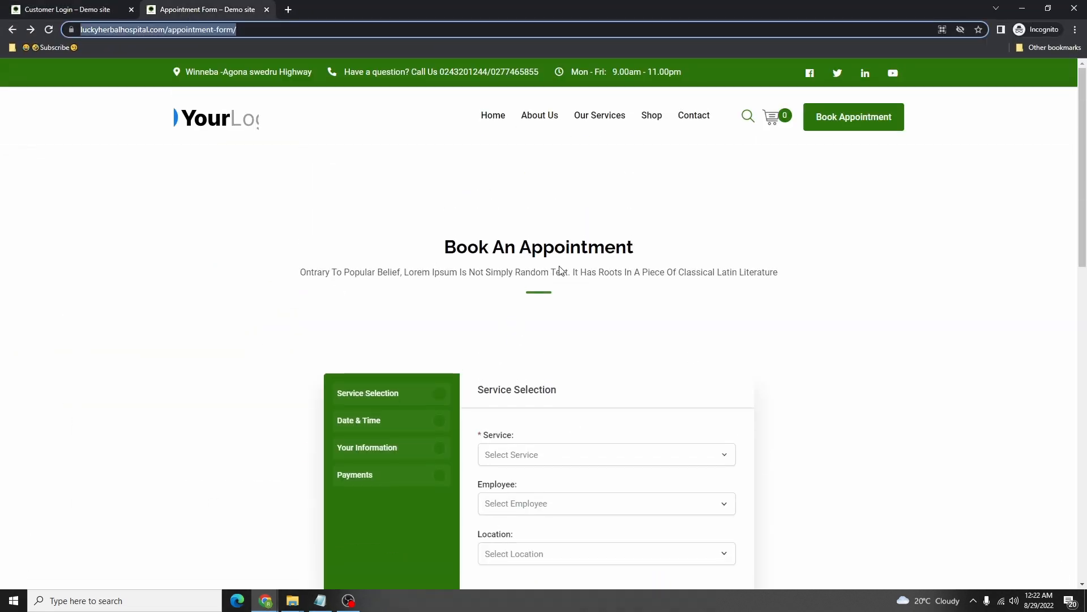
Step: Publish the Book Appointment page and open it in the Divi builder
drag(910, 9, 0, 48)
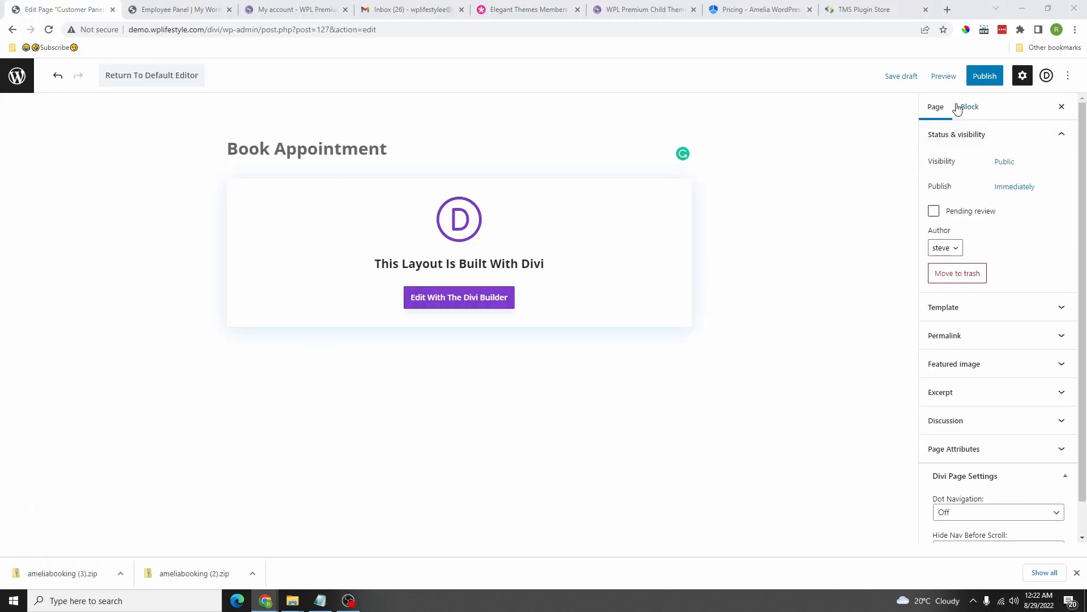
click(984, 76)
click(983, 77)
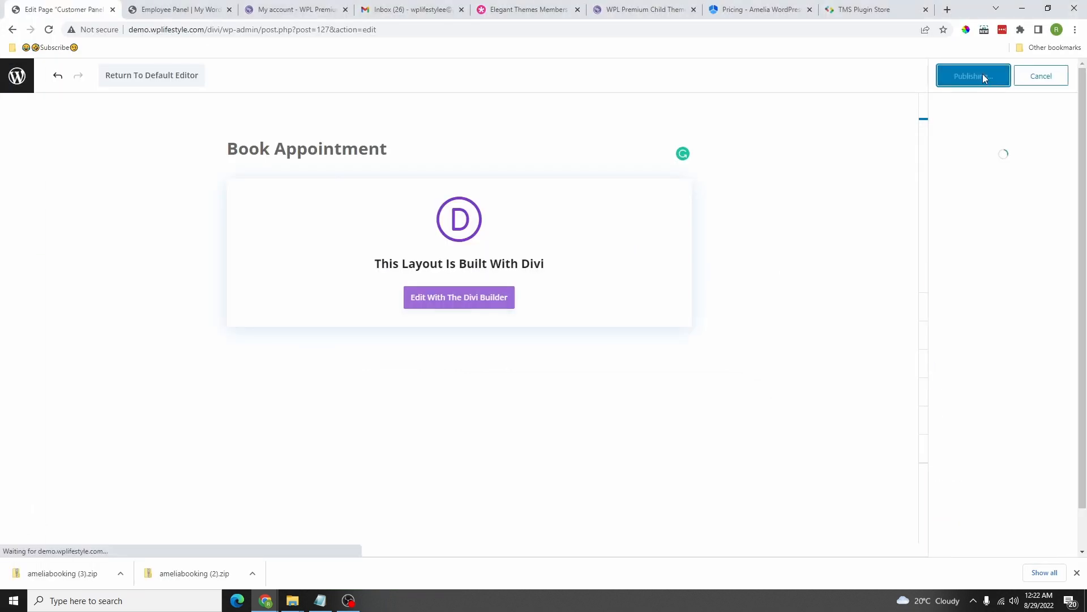
click(473, 305)
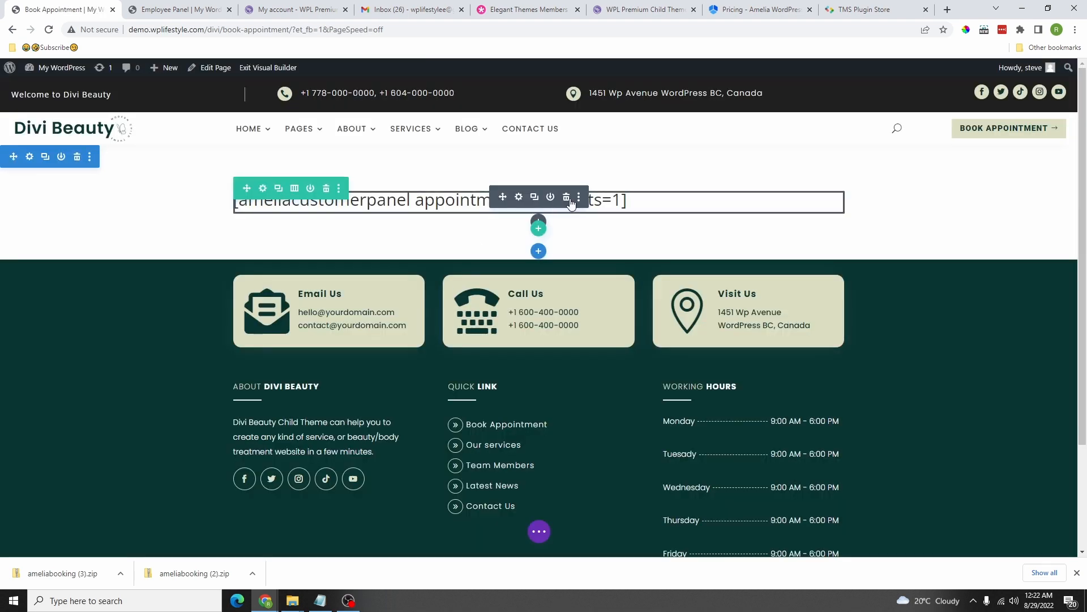
Step: Replace the customer-panel shortcode with the AM - Step Booking module and exit to the live page
click(570, 199)
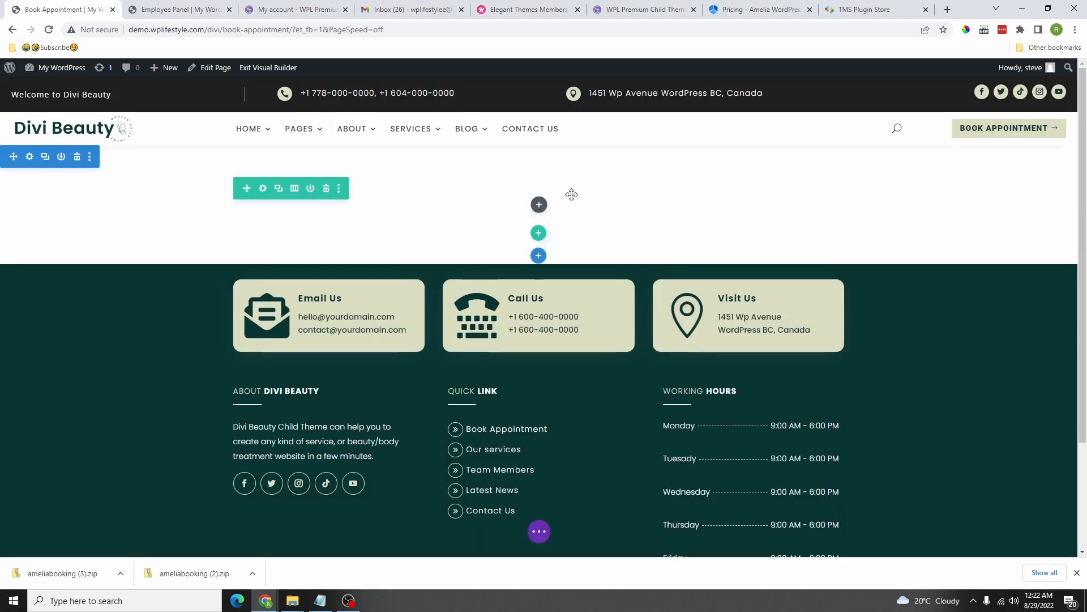
click(540, 206)
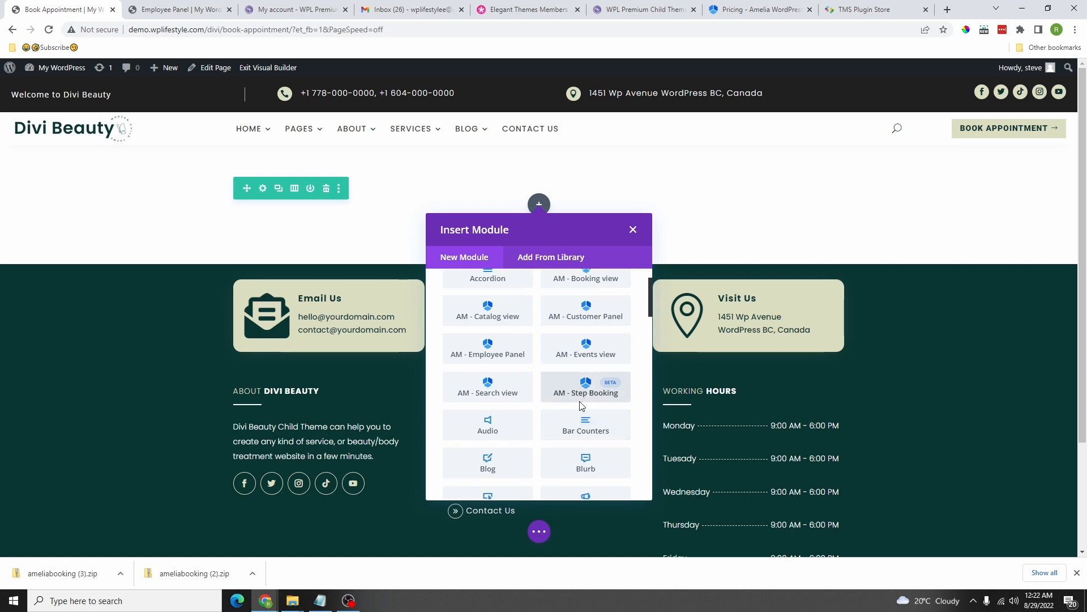
click(584, 389)
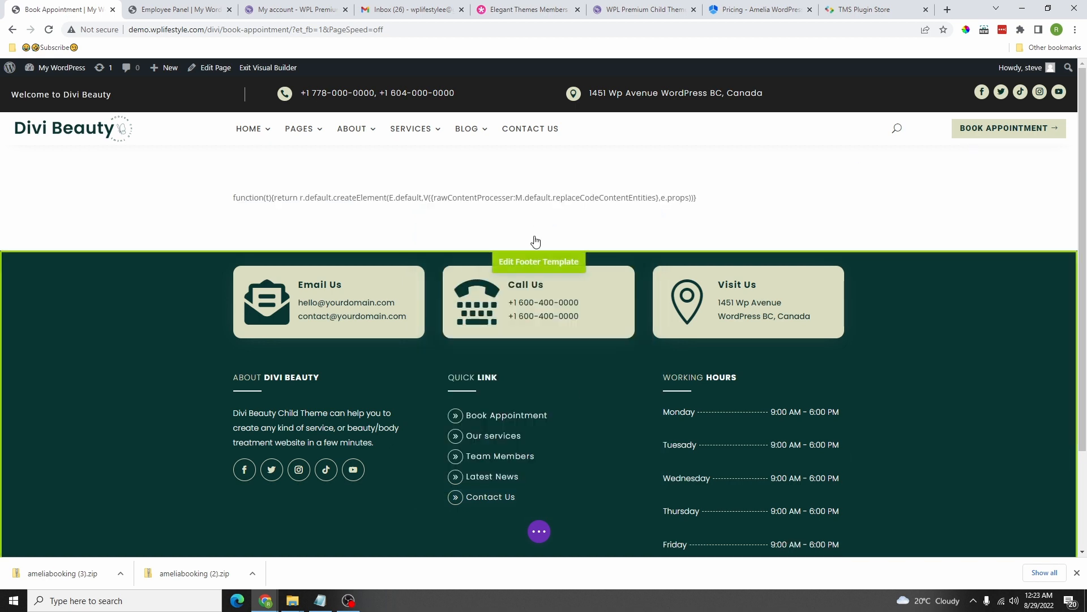
click(538, 532)
click(268, 67)
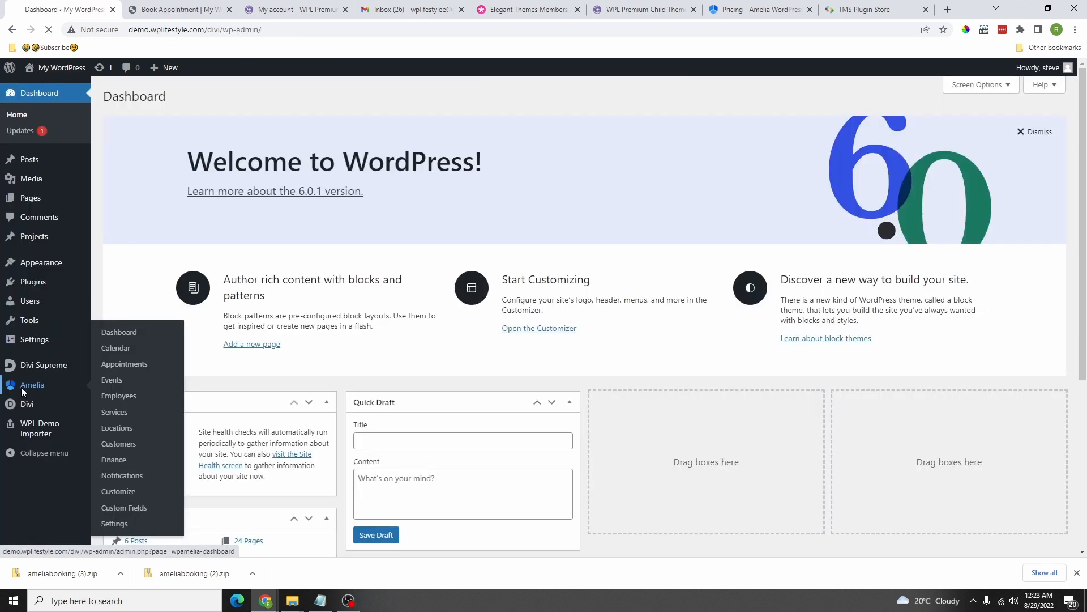
Step: Go through Amelia's dashboard and settings to reach the Employees list
click(21, 386)
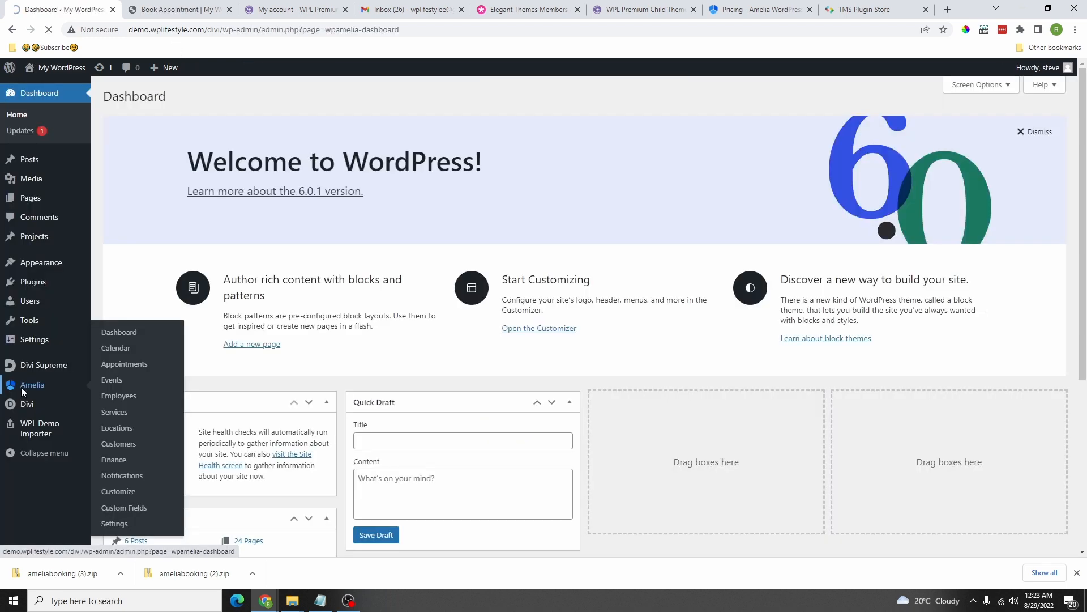
scroll(177, 393, down, 1)
scroll(176, 393, down, 2)
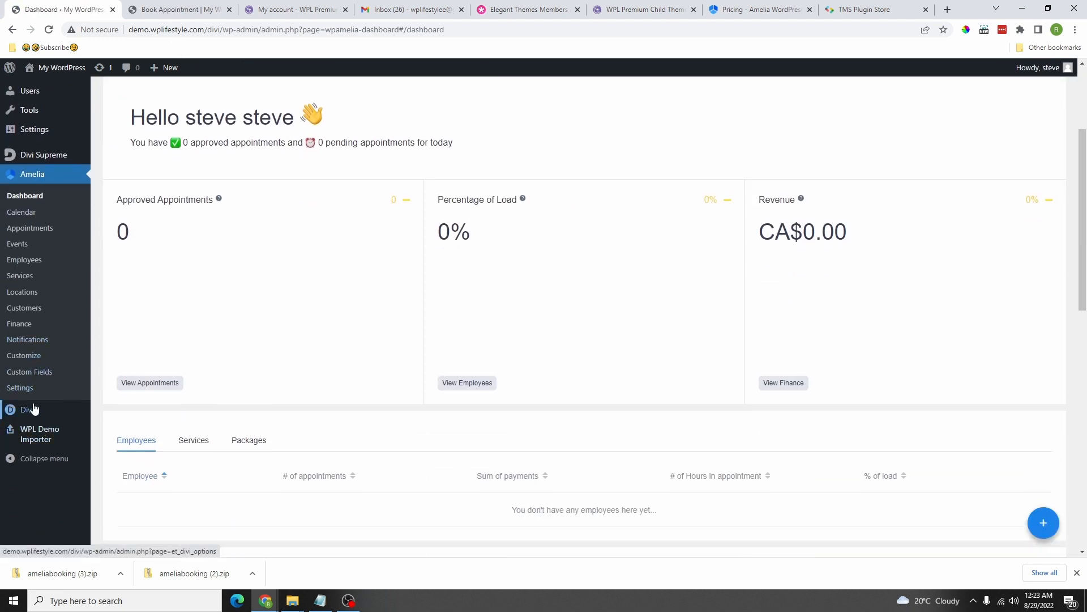
click(20, 387)
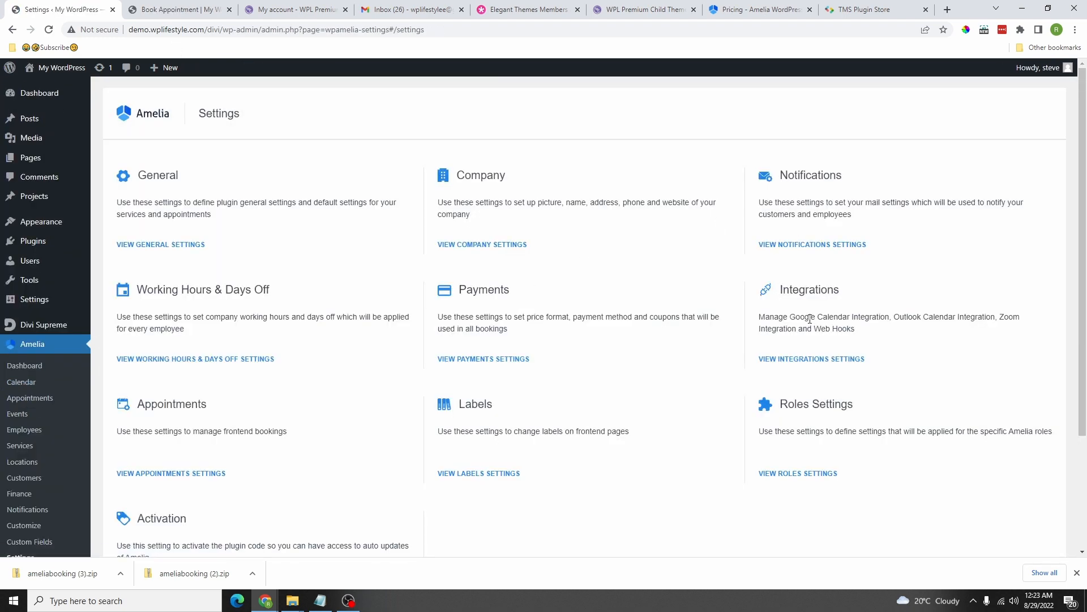
scroll(743, 350, down, 3)
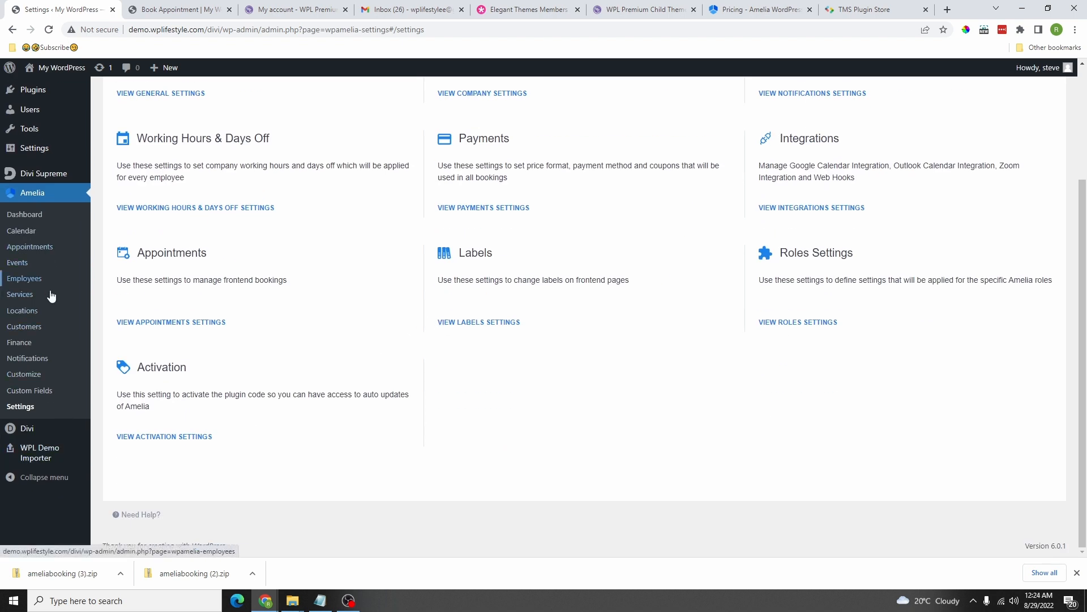
click(28, 279)
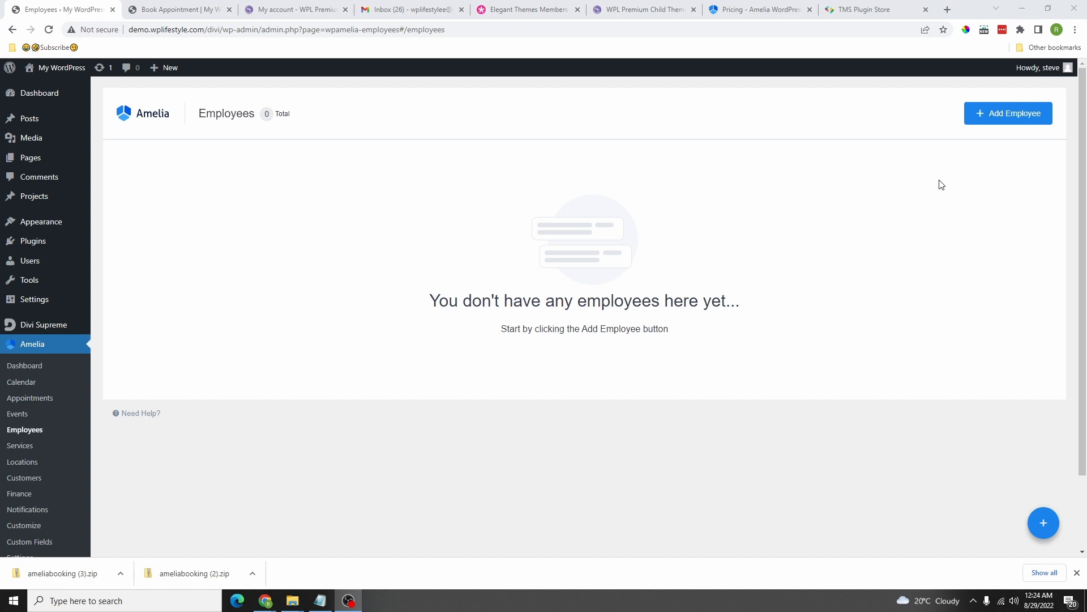
Step: Start a new employee with a first name, a new WordPress user and panel password, keeping UTC
click(1000, 121)
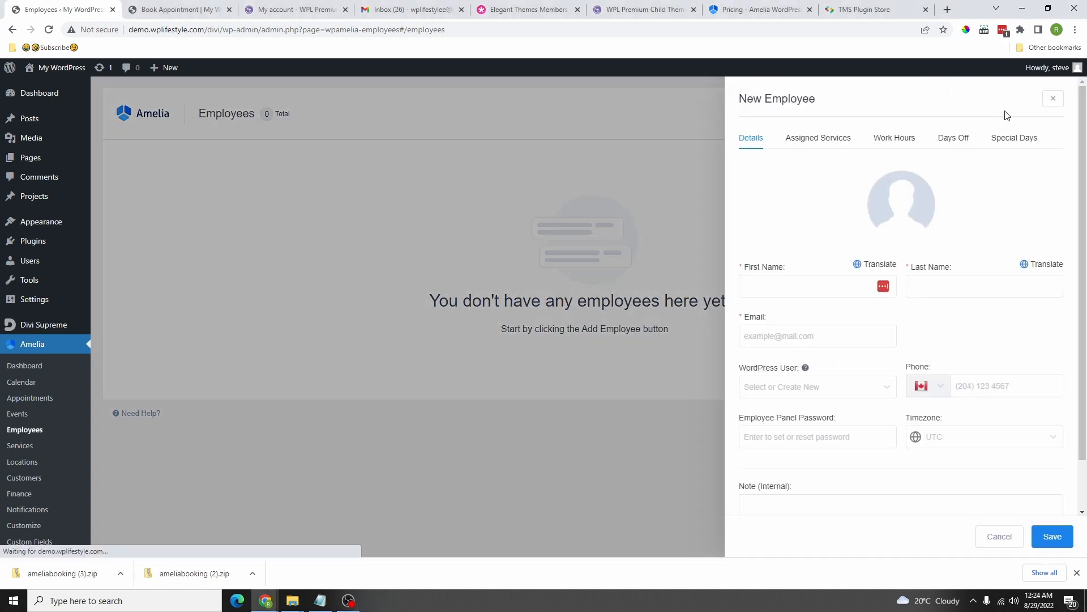
click(795, 283)
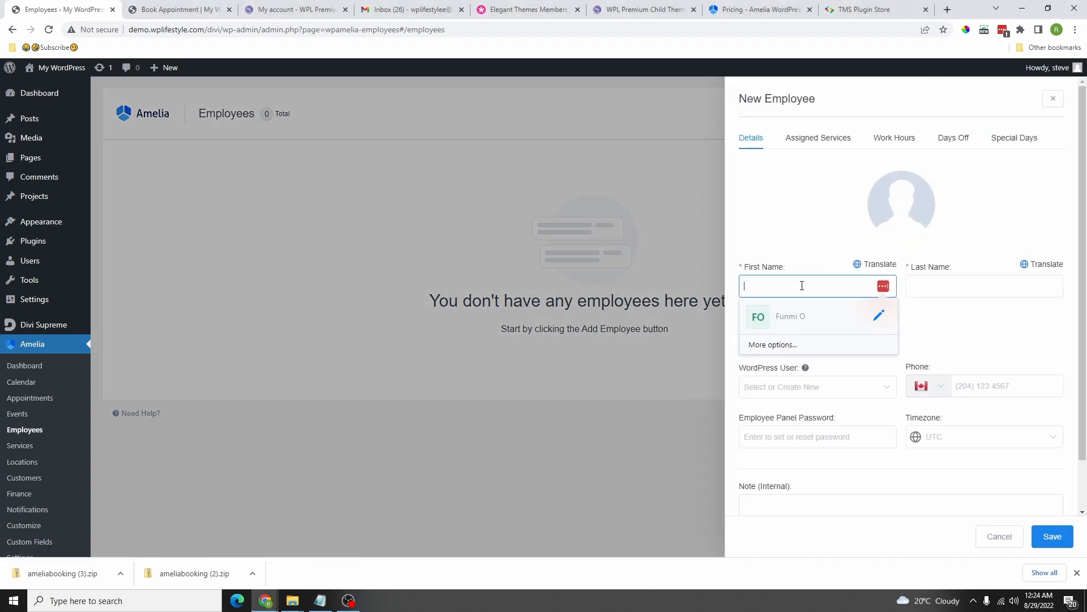
text(Stephen)
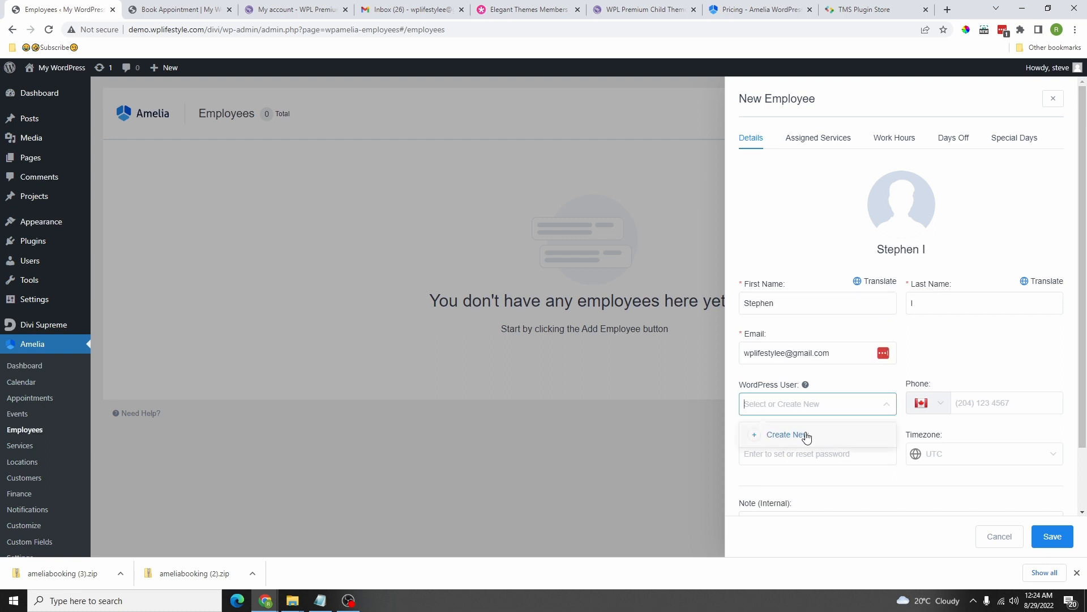
click(807, 437)
click(795, 457)
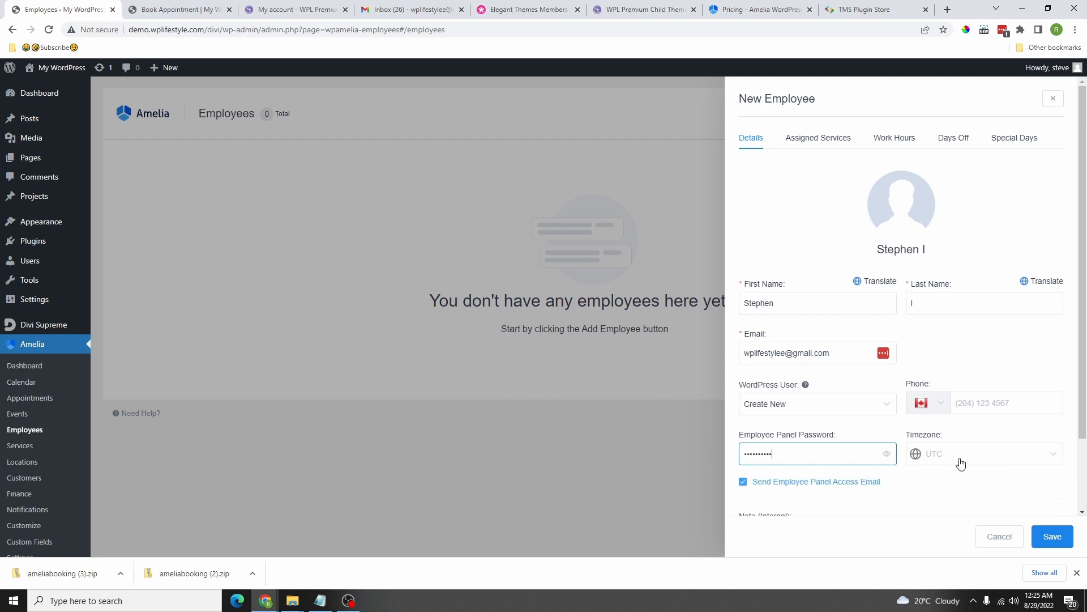
click(953, 455)
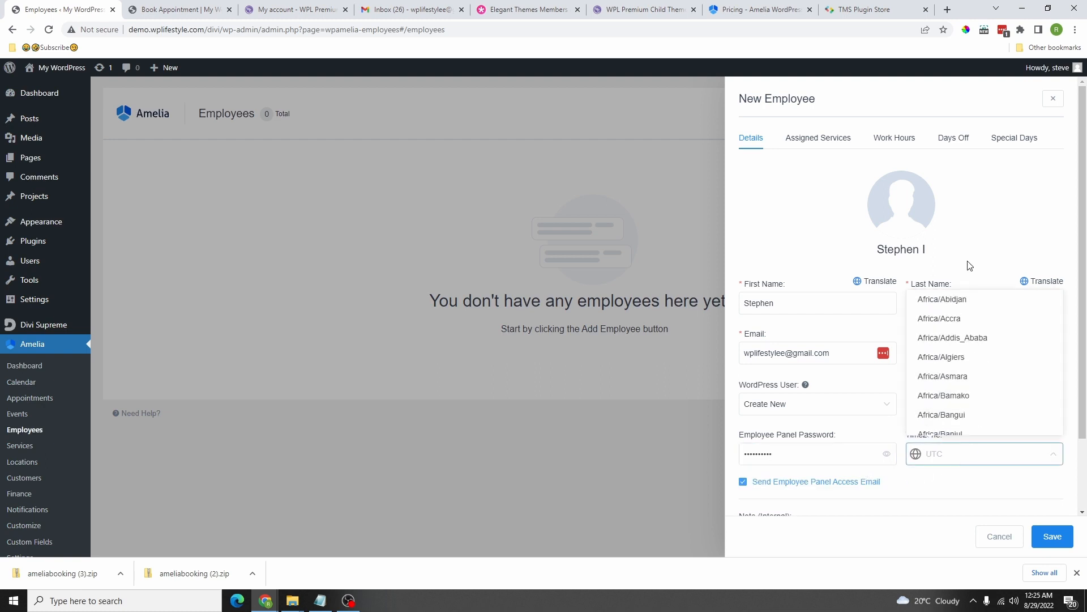
click(955, 502)
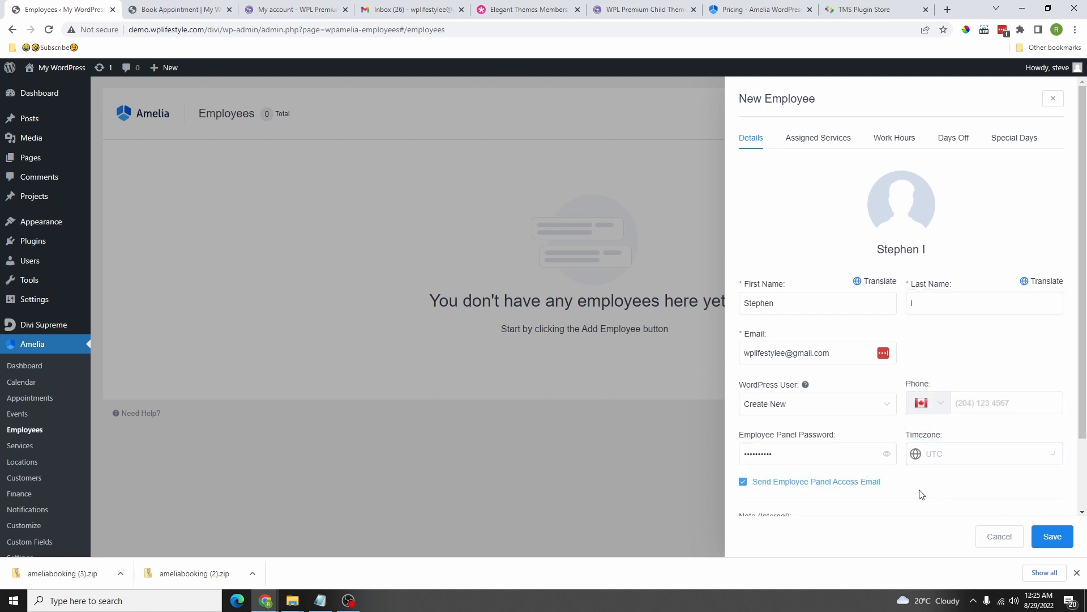
Step: Enter the employee's phone number, turn off the panel access email, and save the employee
click(984, 400)
text(604-000-0000)
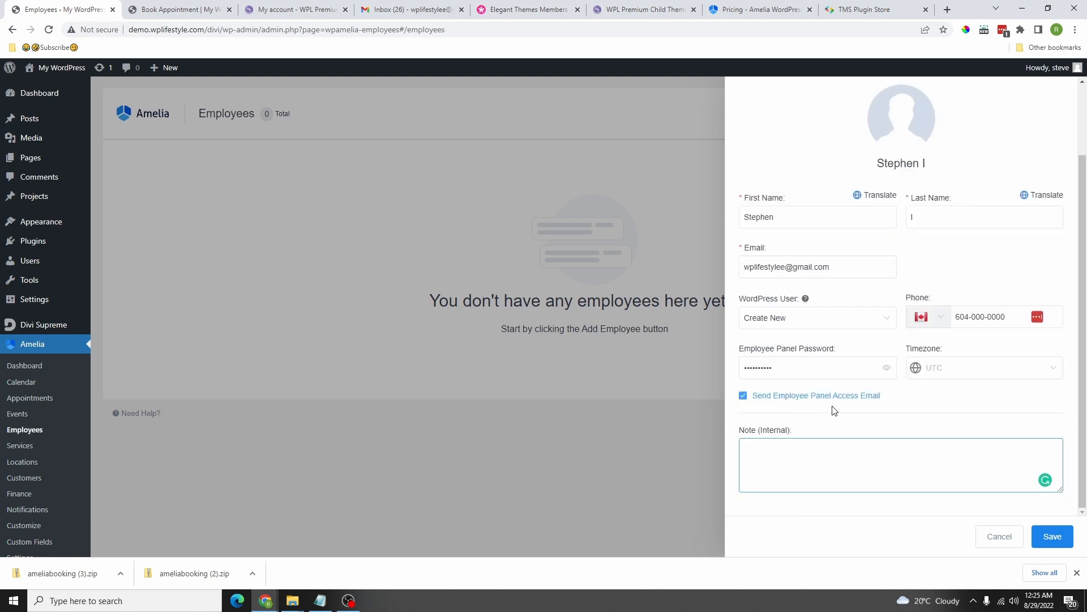
click(743, 396)
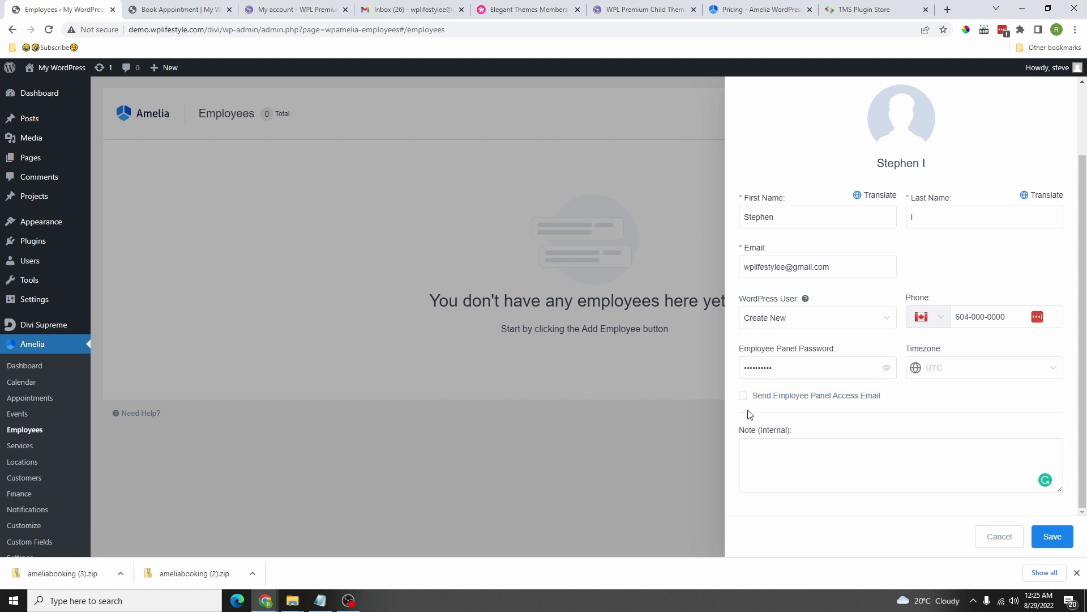
click(1051, 541)
scroll(1008, 521, down, 2)
click(1054, 539)
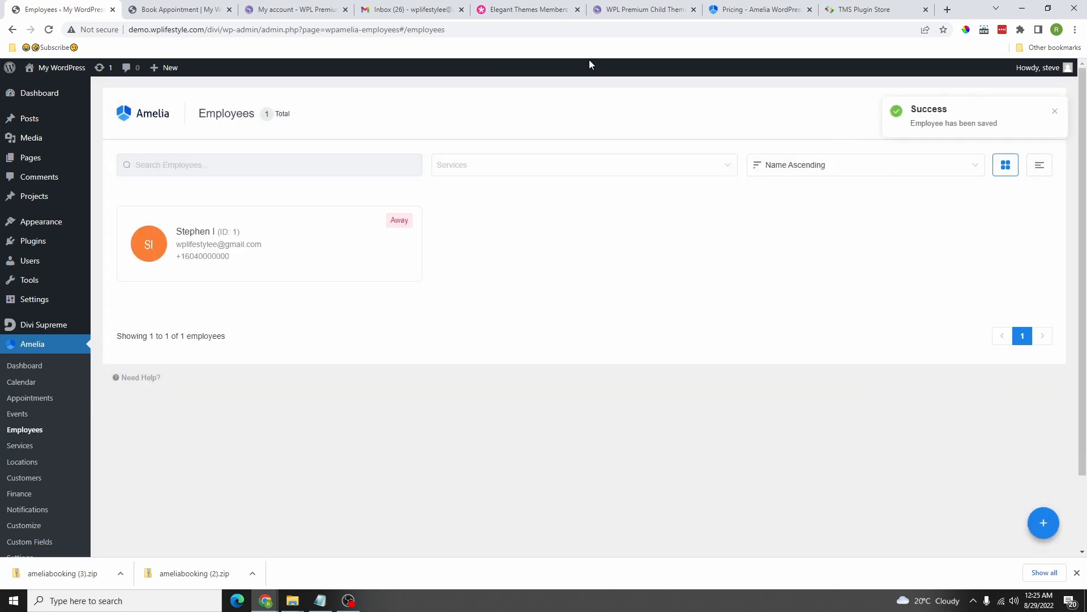
click(425, 10)
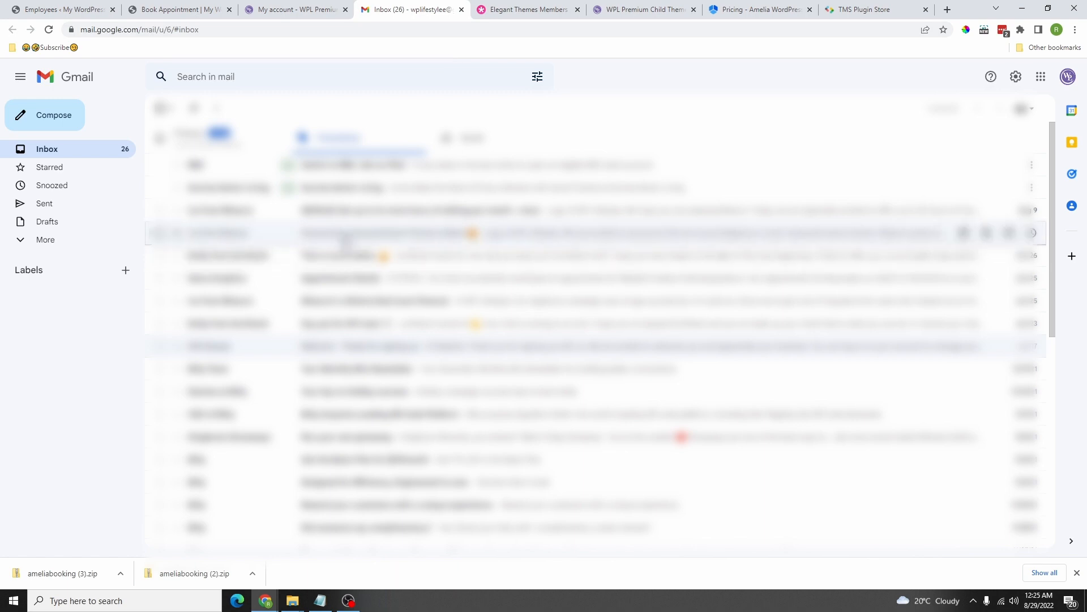
click(201, 161)
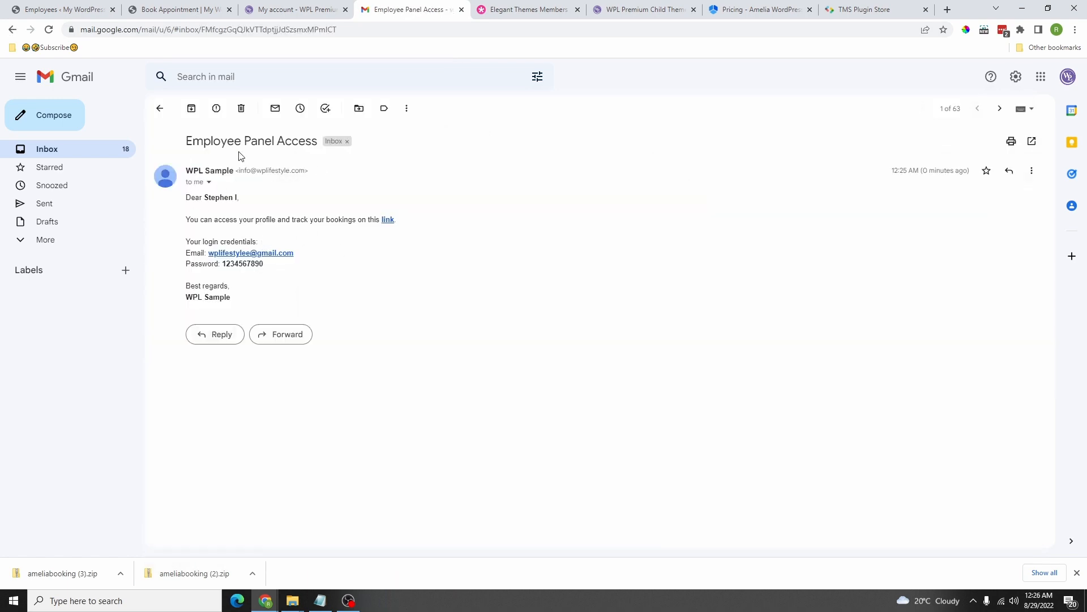
click(388, 221)
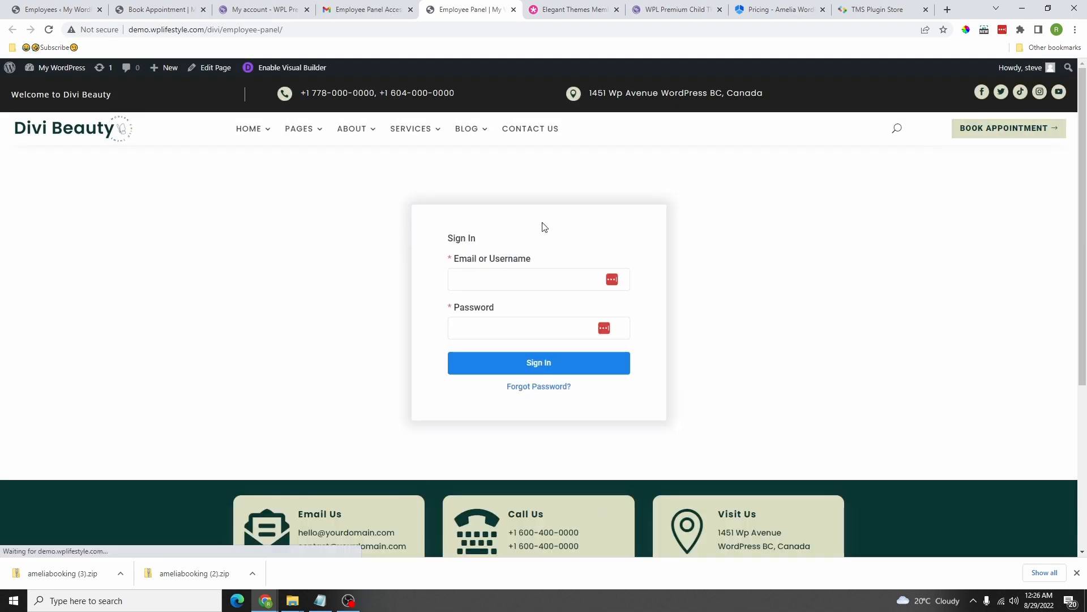
click(514, 10)
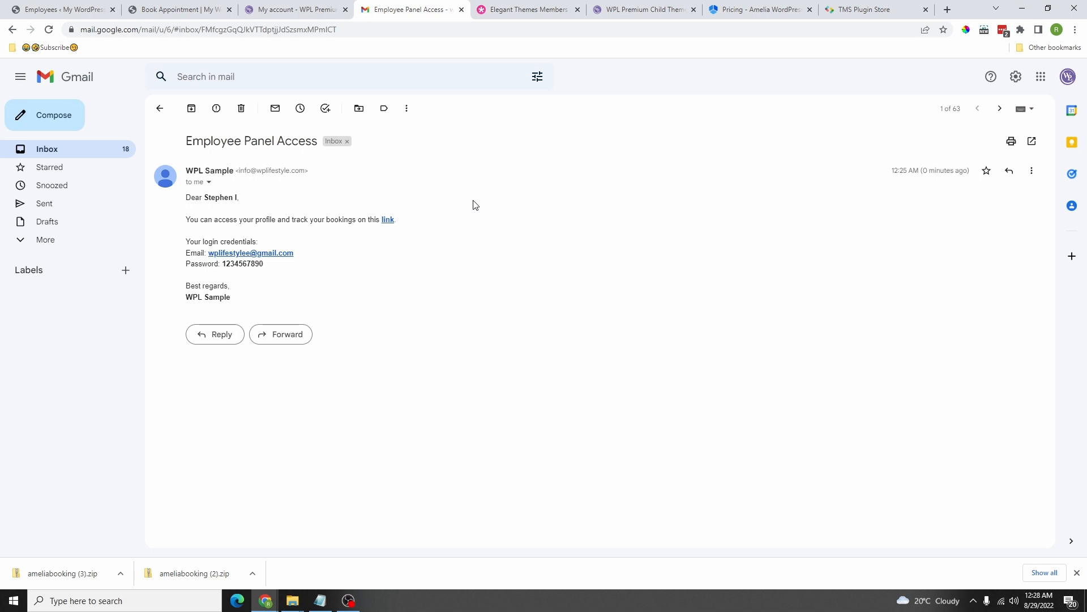
click(67, 7)
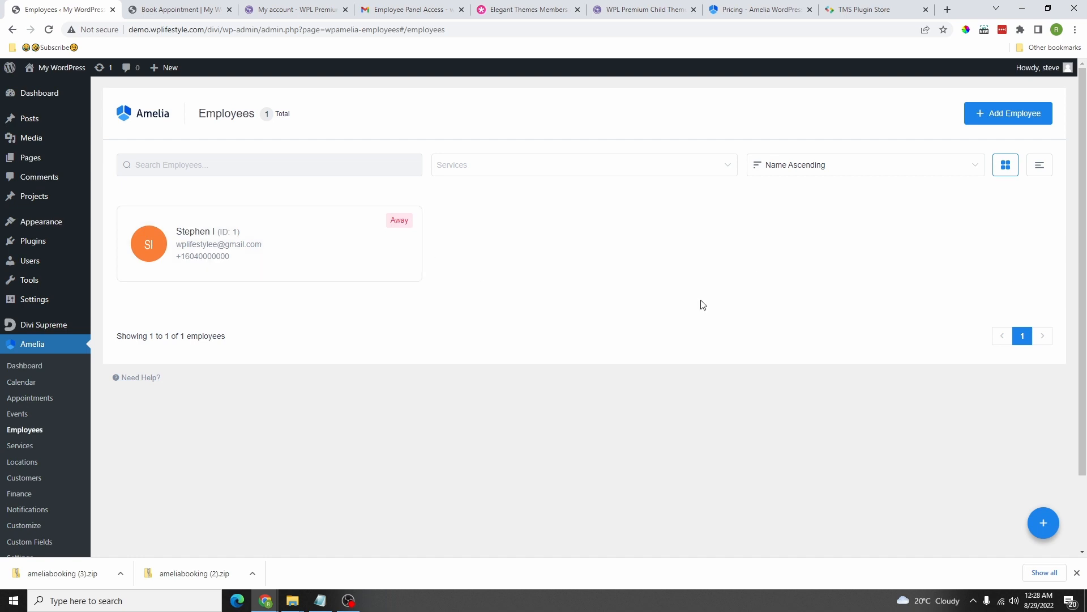
Step: Start a new Amelia location and set the DB logo as its picture
scroll(120, 388, down, 1)
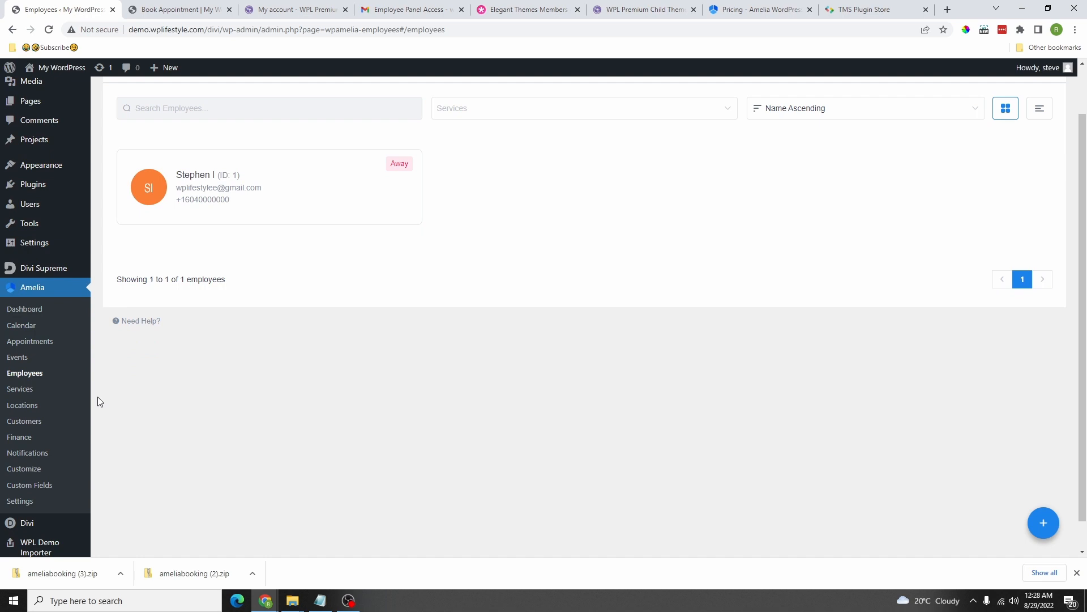
click(28, 407)
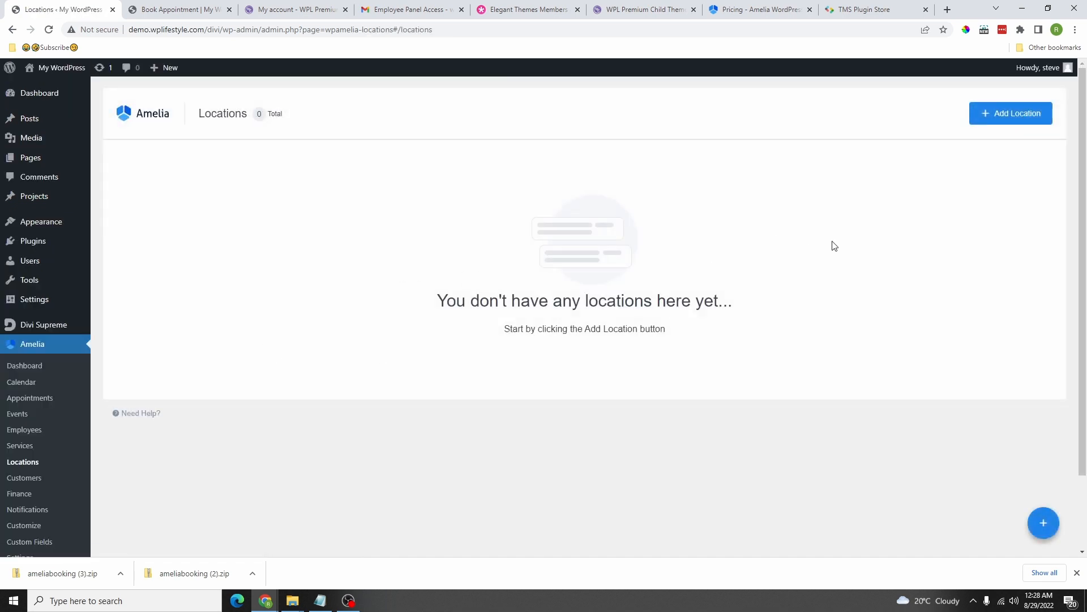
click(993, 120)
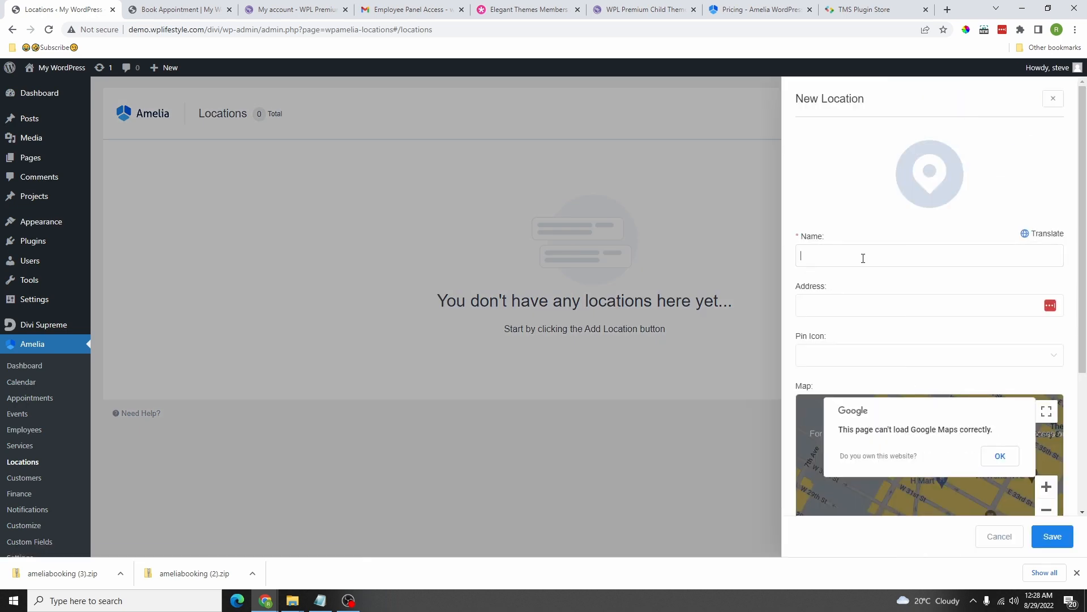
click(932, 251)
click(940, 185)
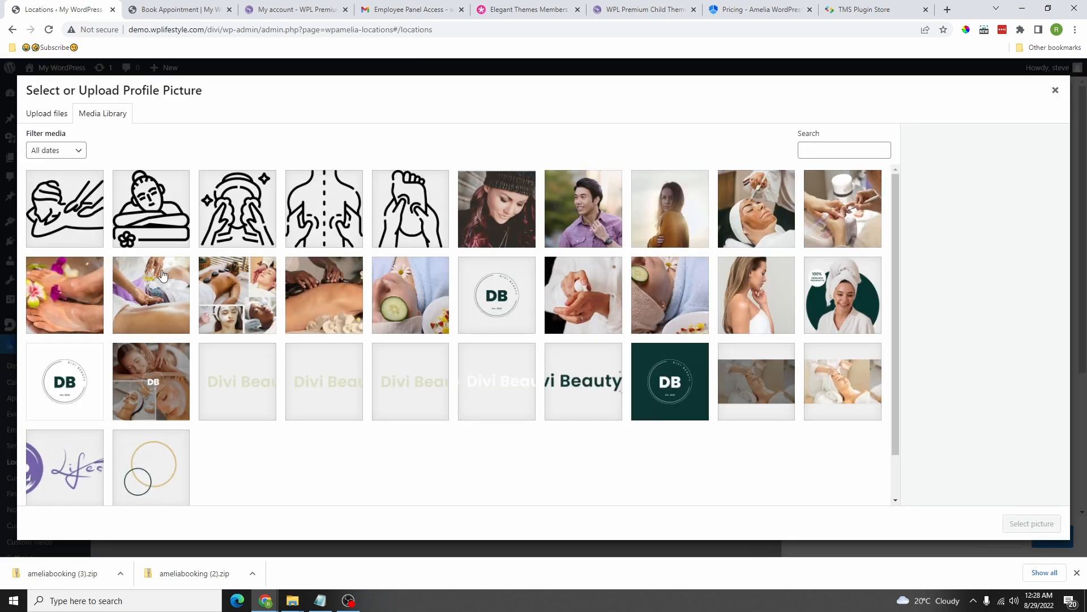
click(70, 366)
click(1032, 523)
Step: Name the location 'Main WPL Location', paste its address, and set a Green pin
click(854, 265)
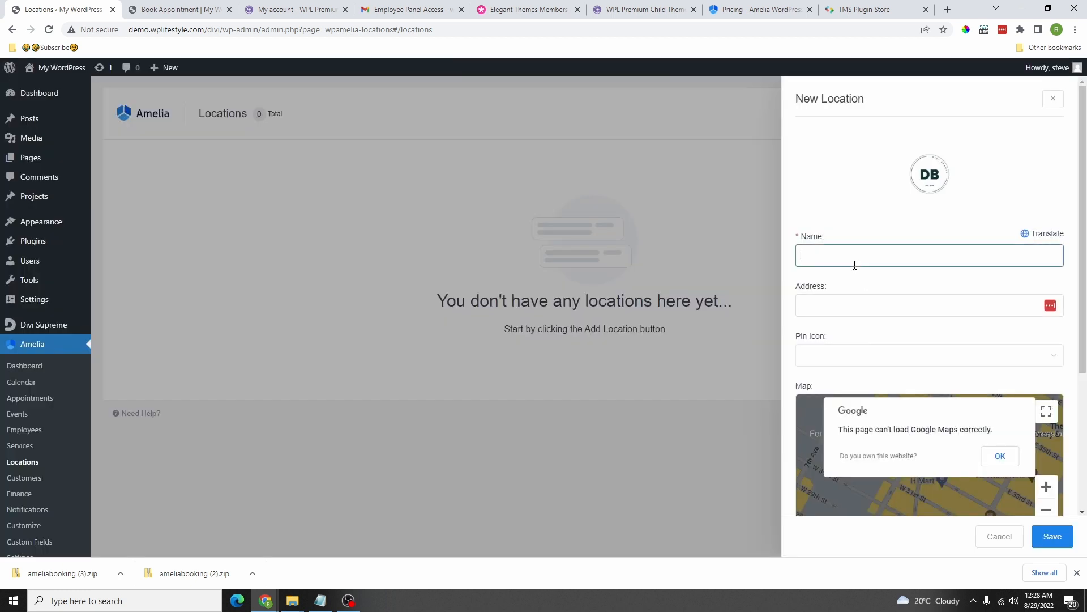
text(Main WPL)
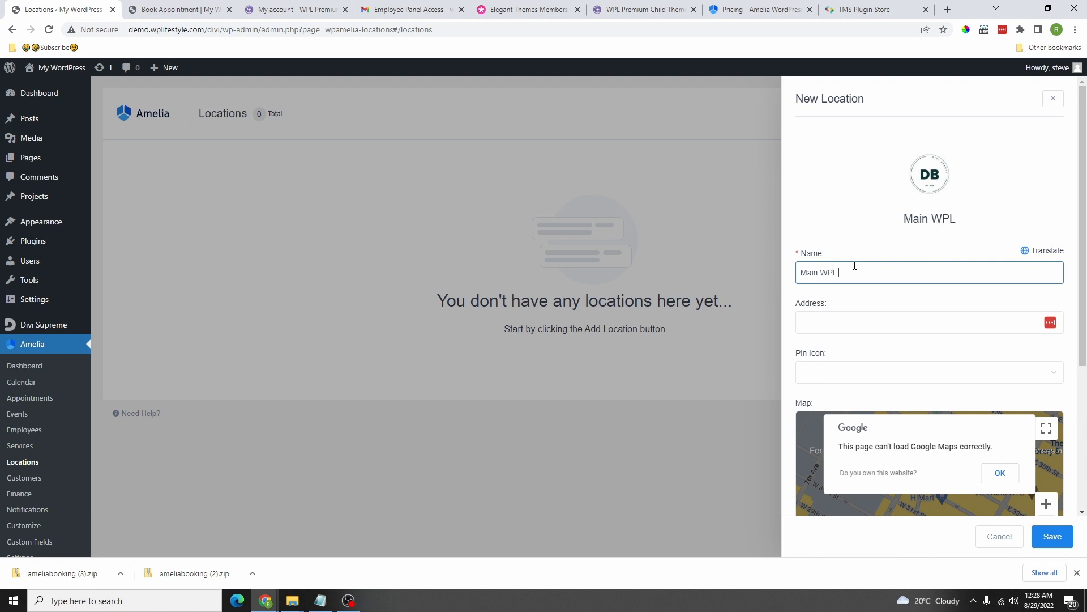
text( Location)
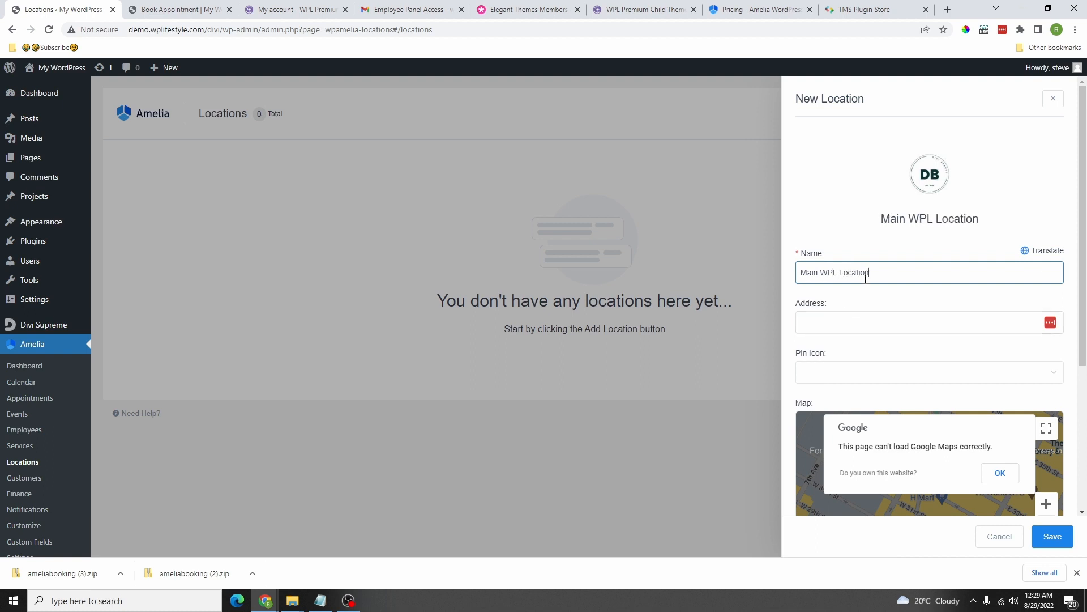
click(843, 325)
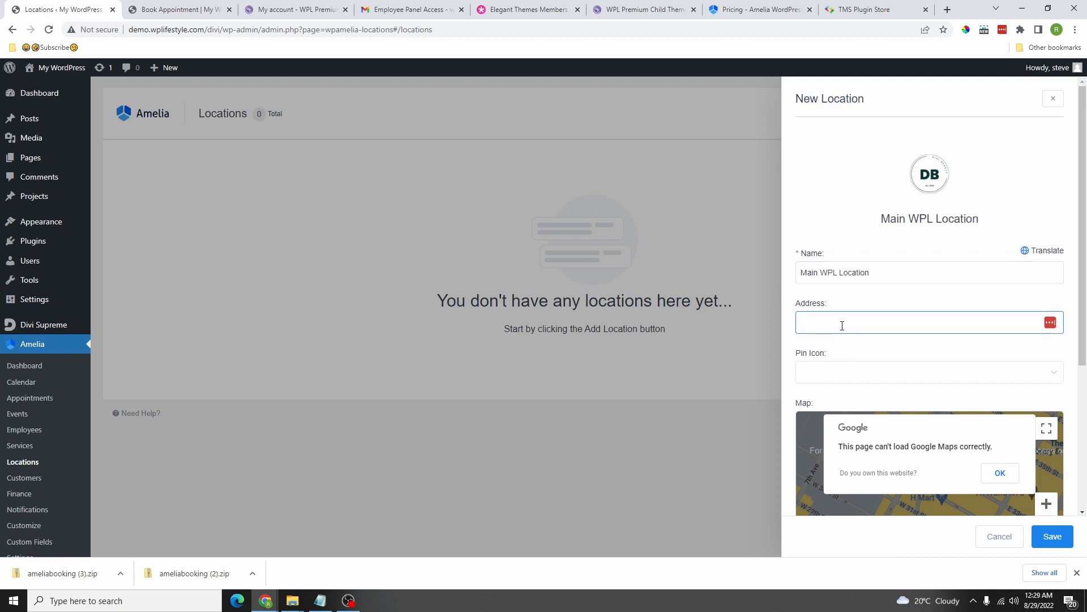
key(ctrl+v)
click(852, 375)
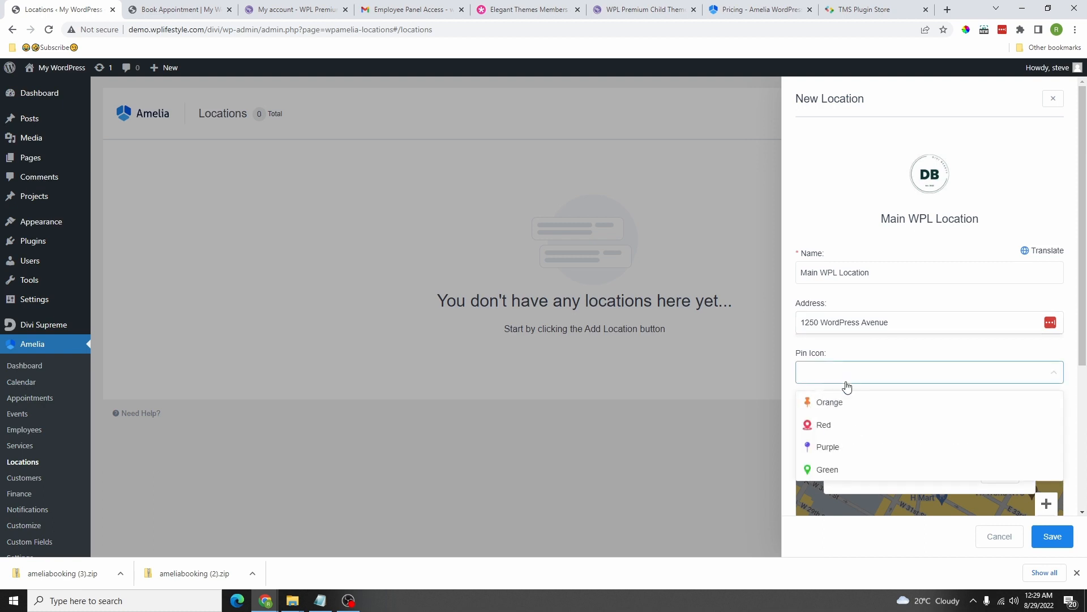
click(830, 469)
scroll(833, 433, down, 3)
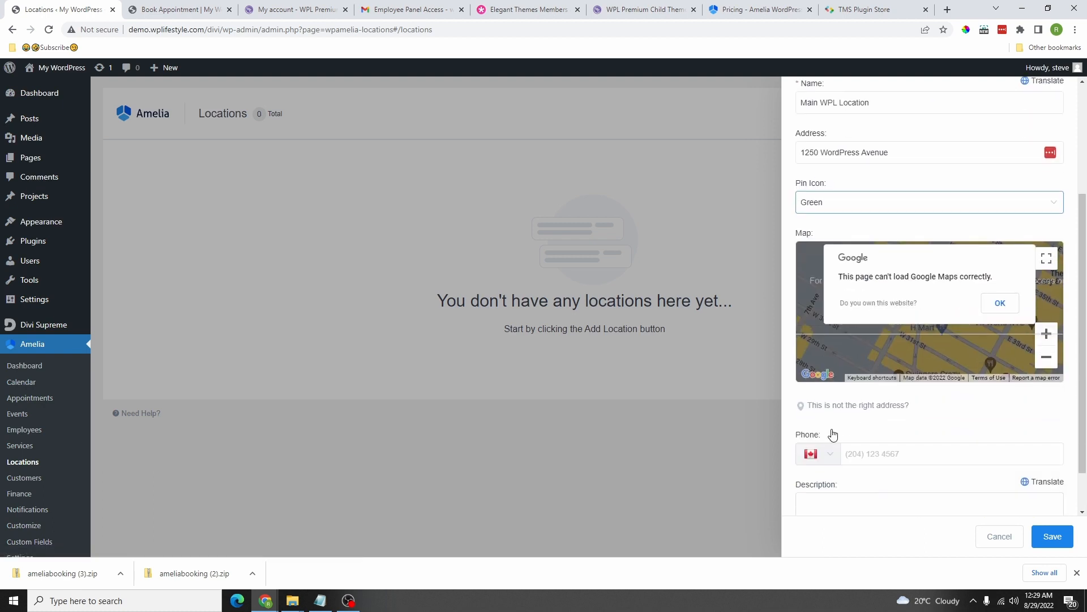
Step: Paste the location's phone number and save Main WPL Location
click(890, 152)
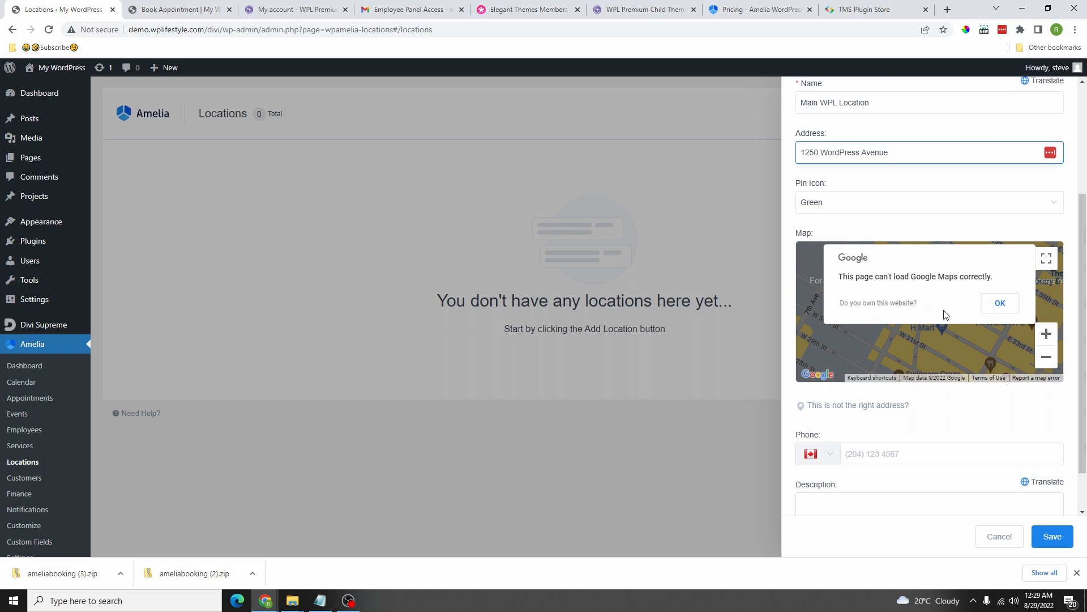
scroll(889, 402, down, 1)
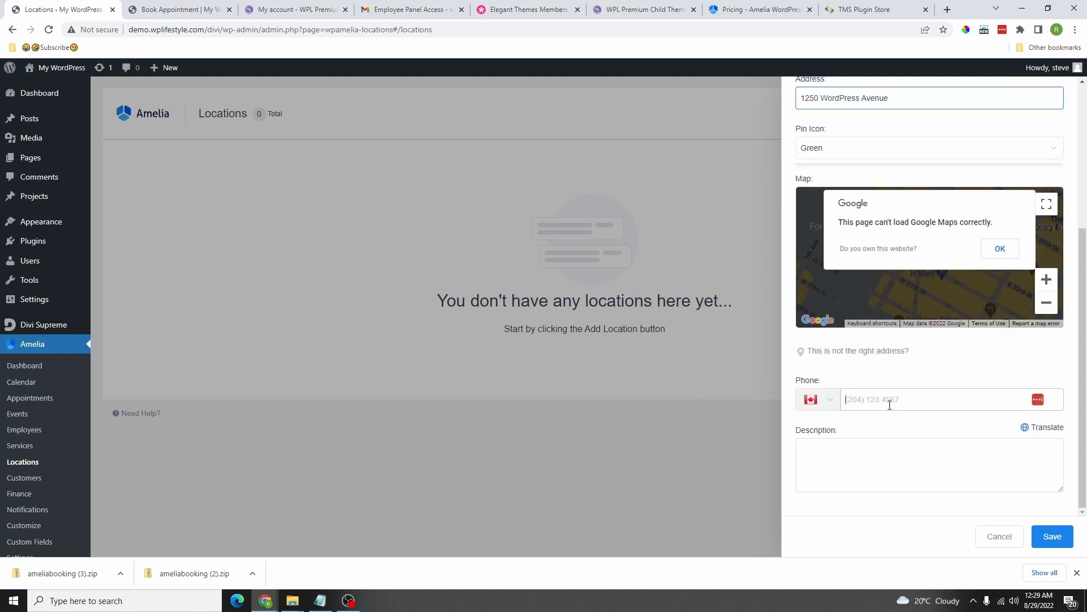
click(888, 403)
key(ctrl+v)
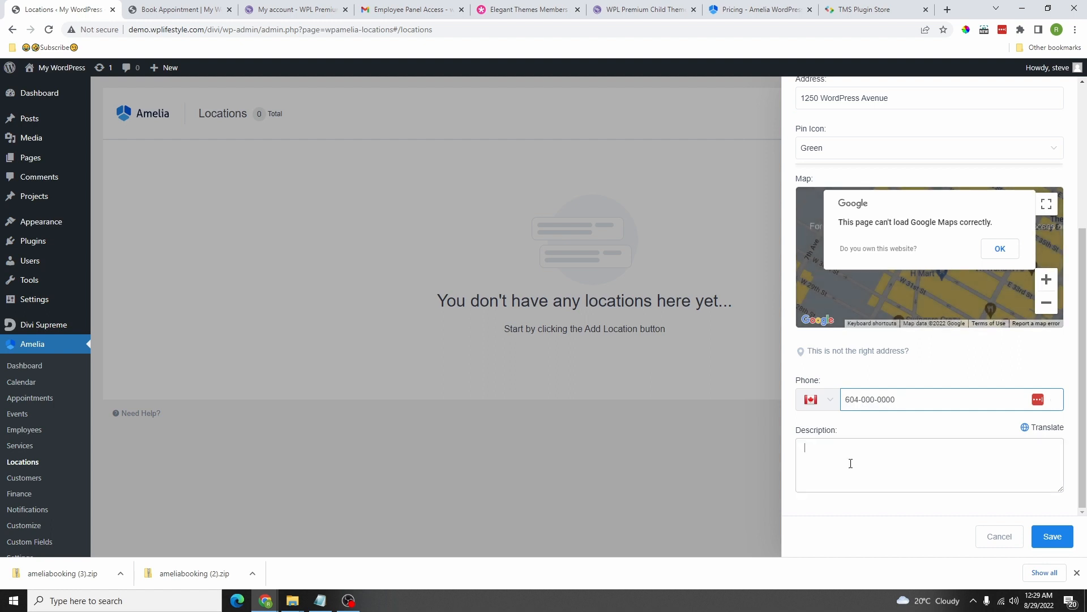
click(849, 461)
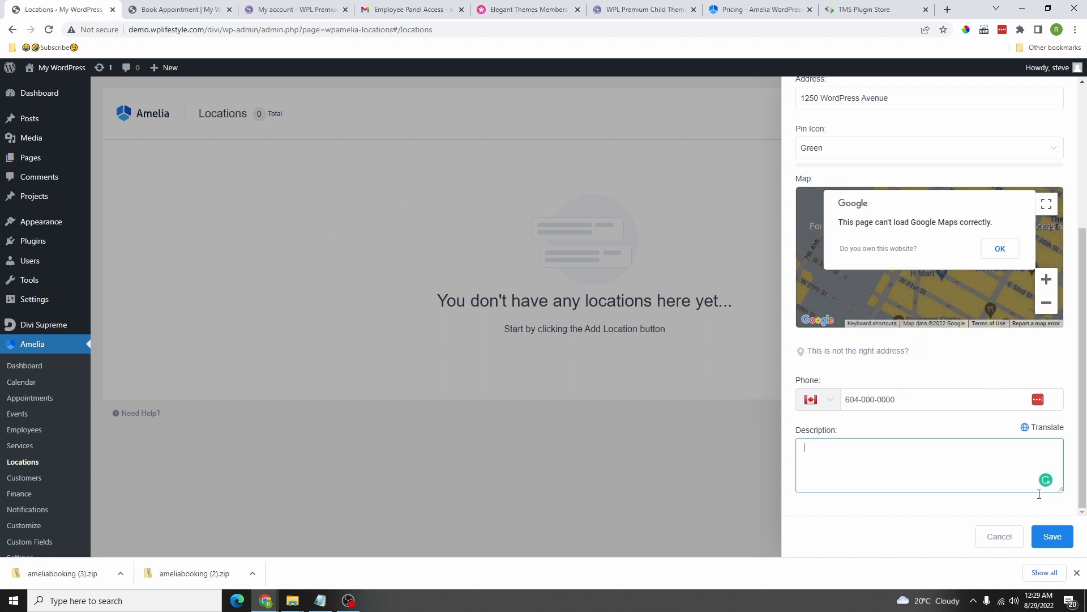
click(1052, 537)
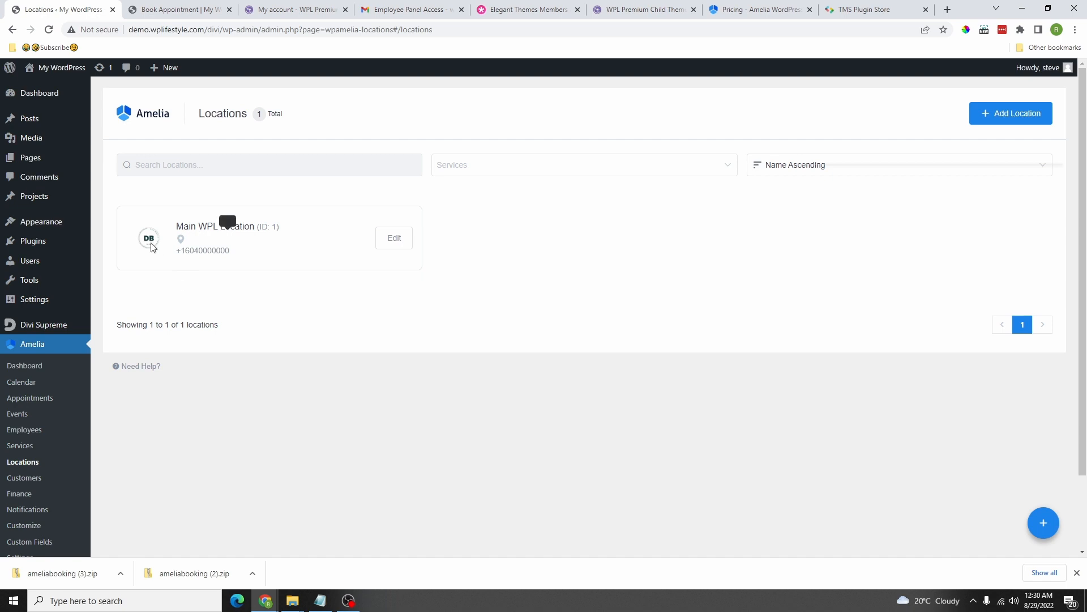
Step: Duplicate Main WPL Location and remove 'Main' so the copy becomes WPL Location #2
click(395, 240)
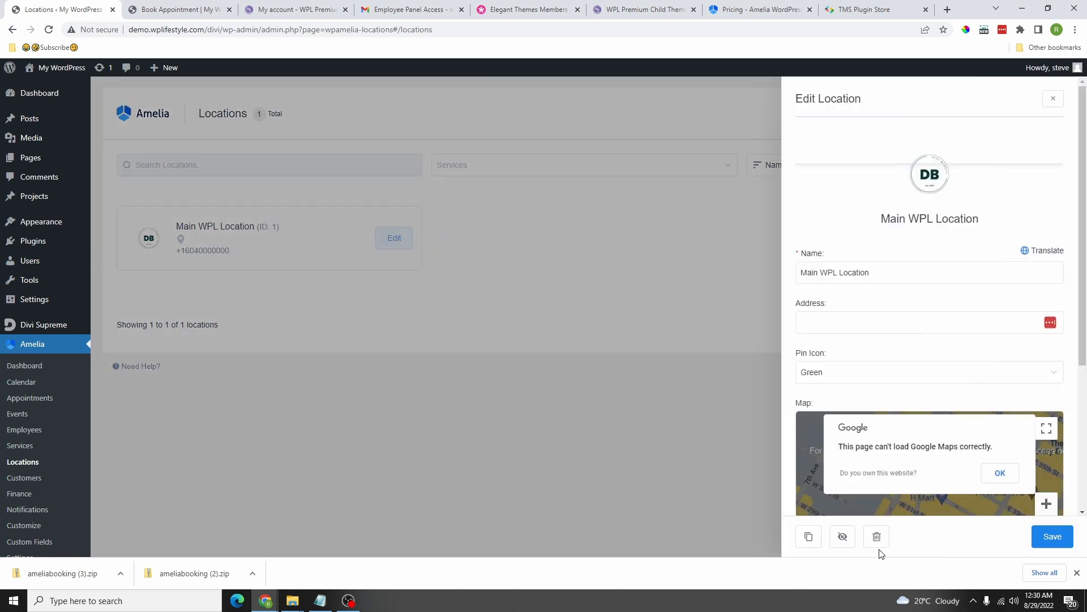
click(810, 539)
click(865, 497)
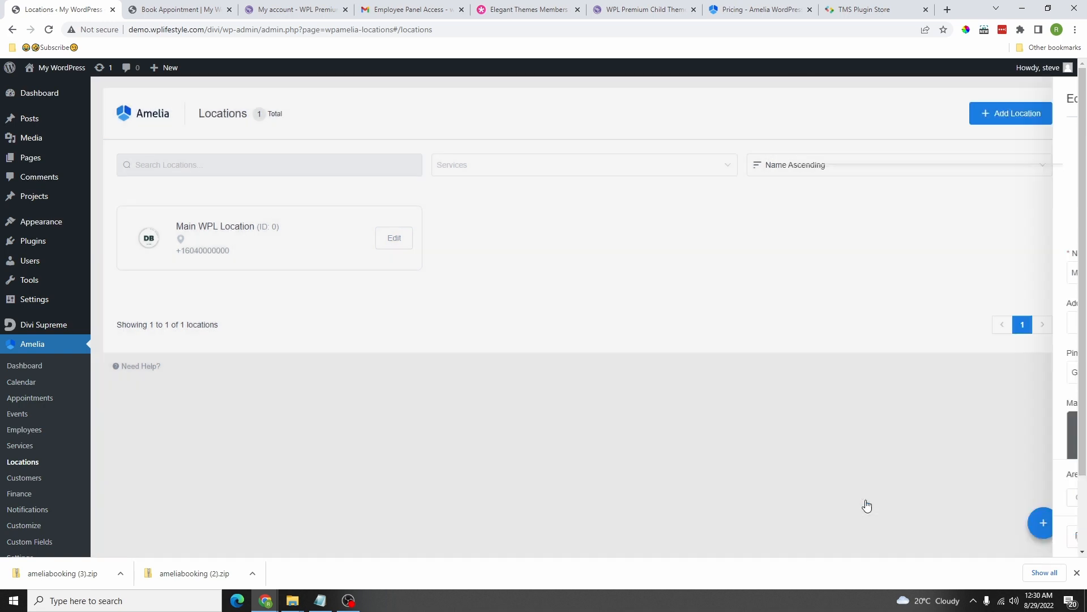
click(878, 275)
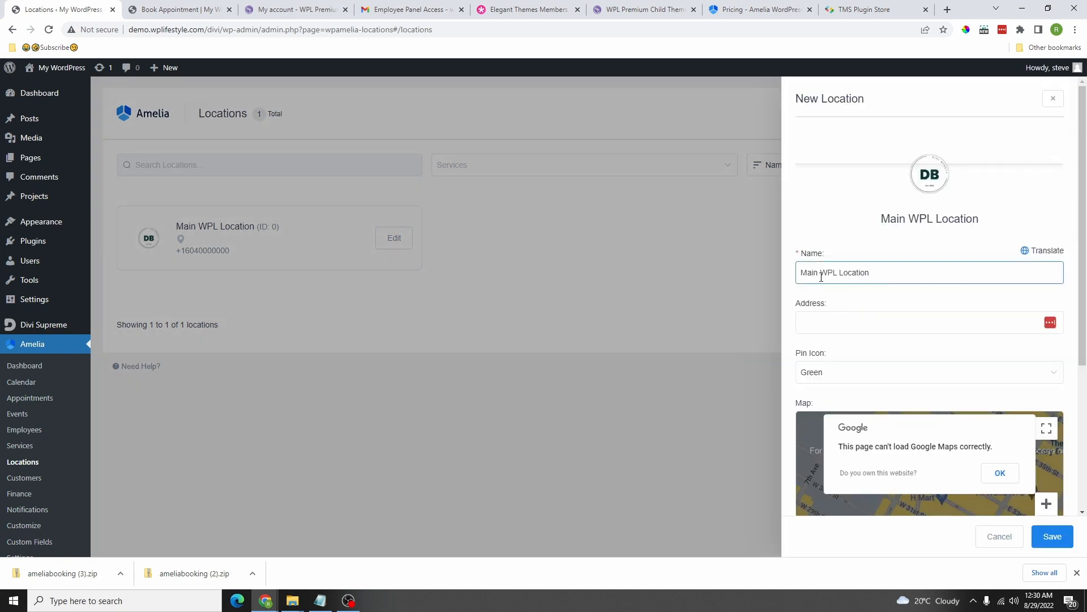
drag(821, 276, 783, 281)
key(BackSpace)
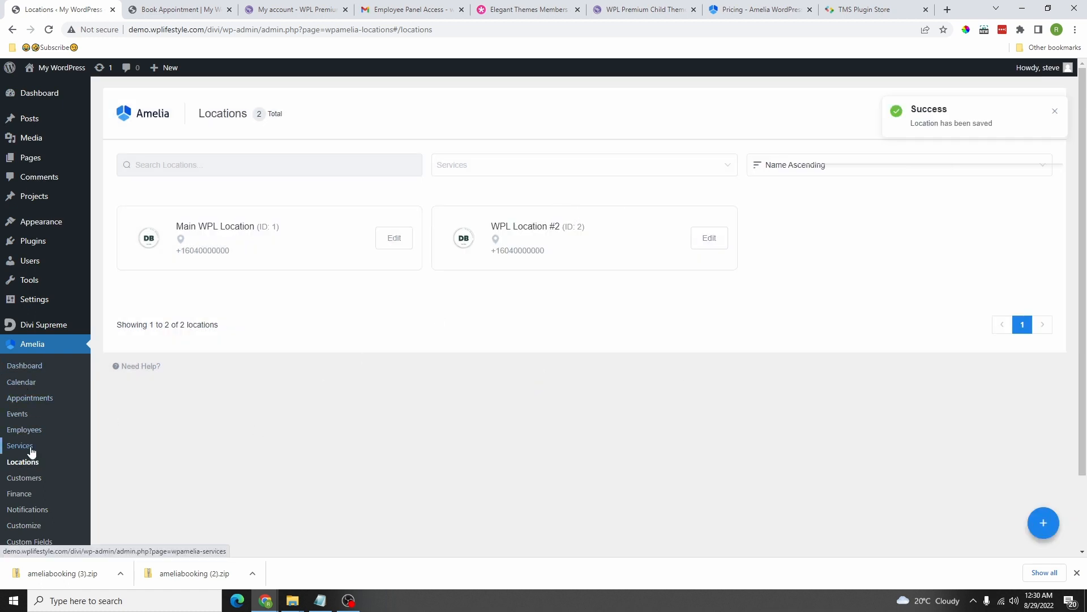
click(24, 431)
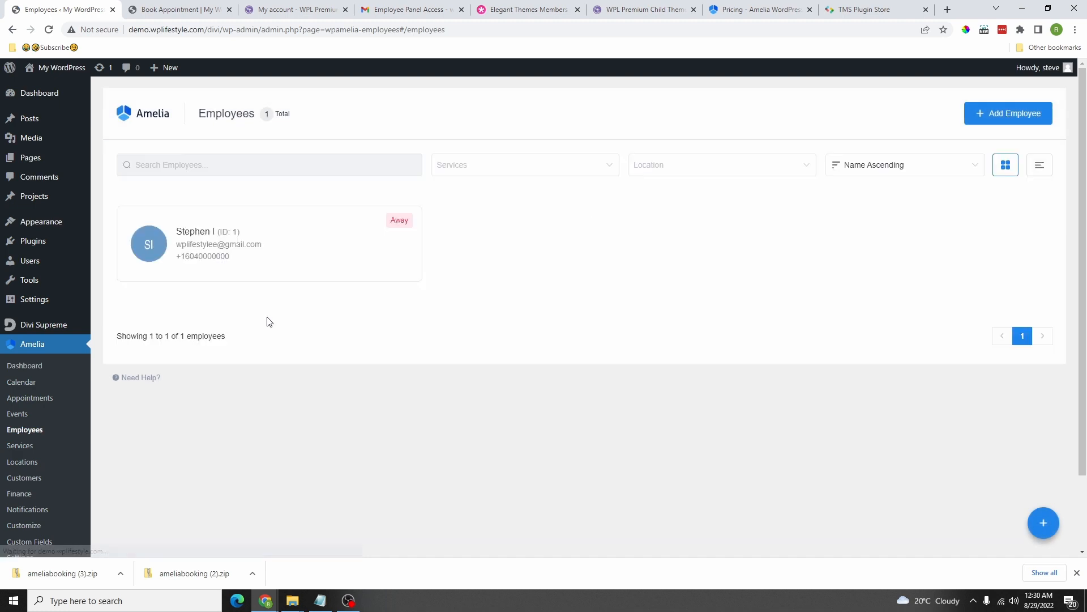
Step: Duplicate the existing employee, give the copy a new first and last name, and save it
click(219, 248)
click(752, 537)
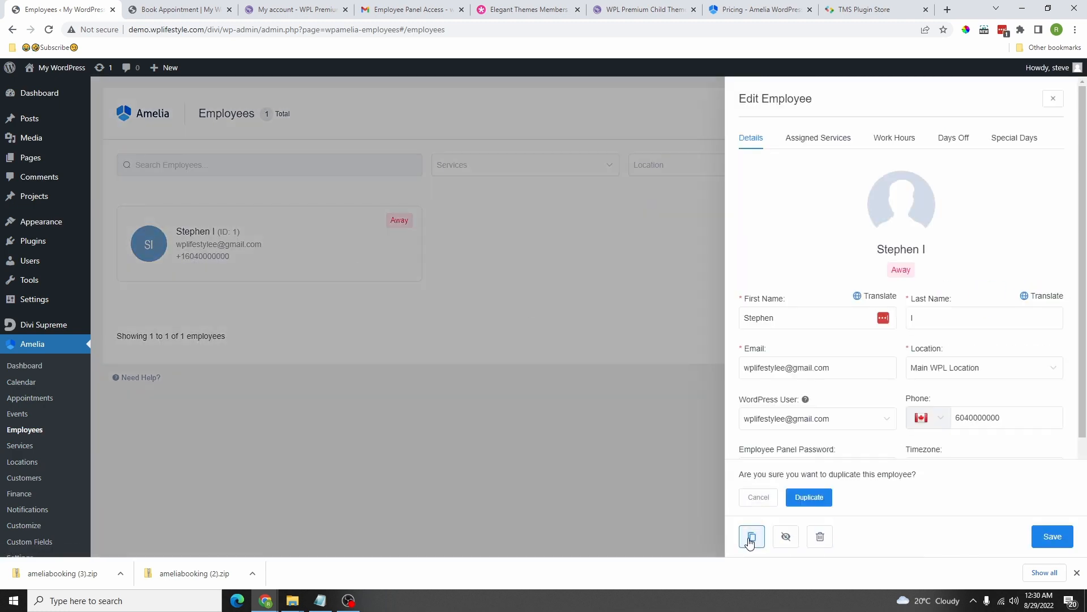
click(808, 496)
text(John)
key(Tab)
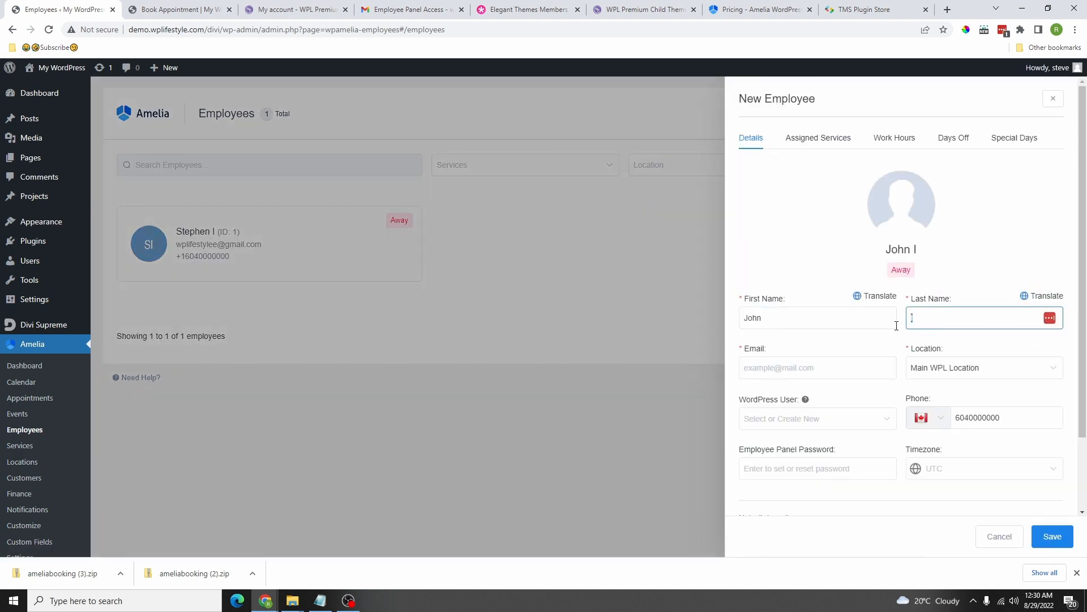
text(Doe)
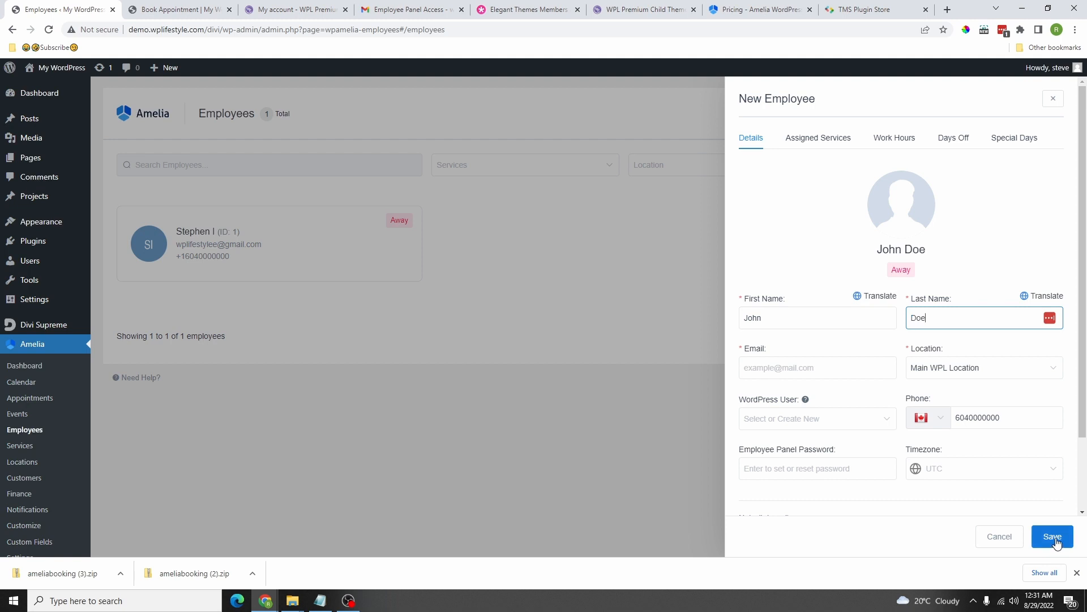
click(1054, 538)
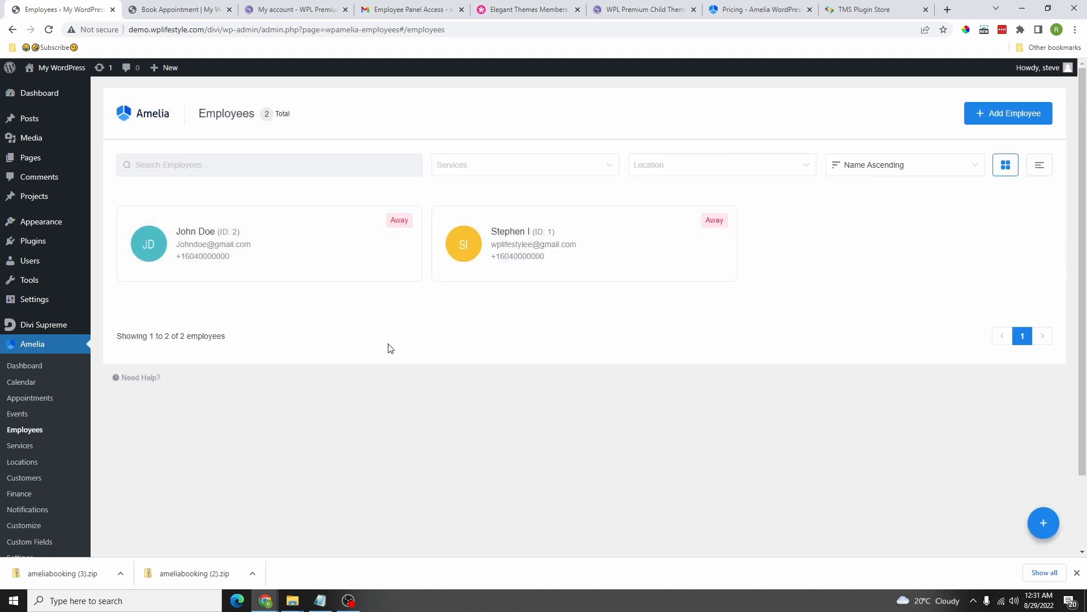
scroll(391, 348, down, 2)
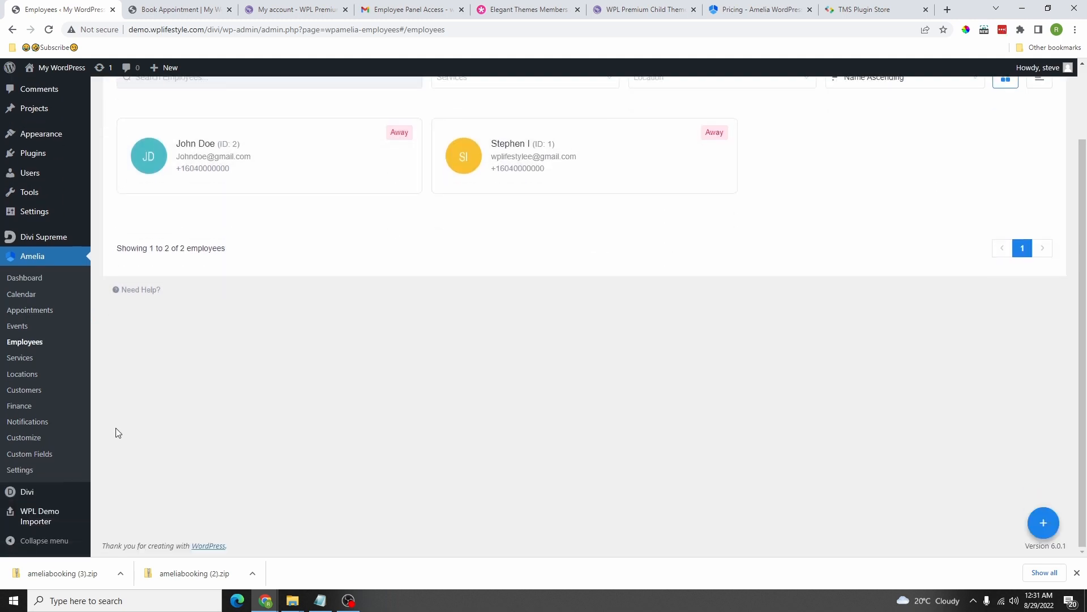
click(18, 363)
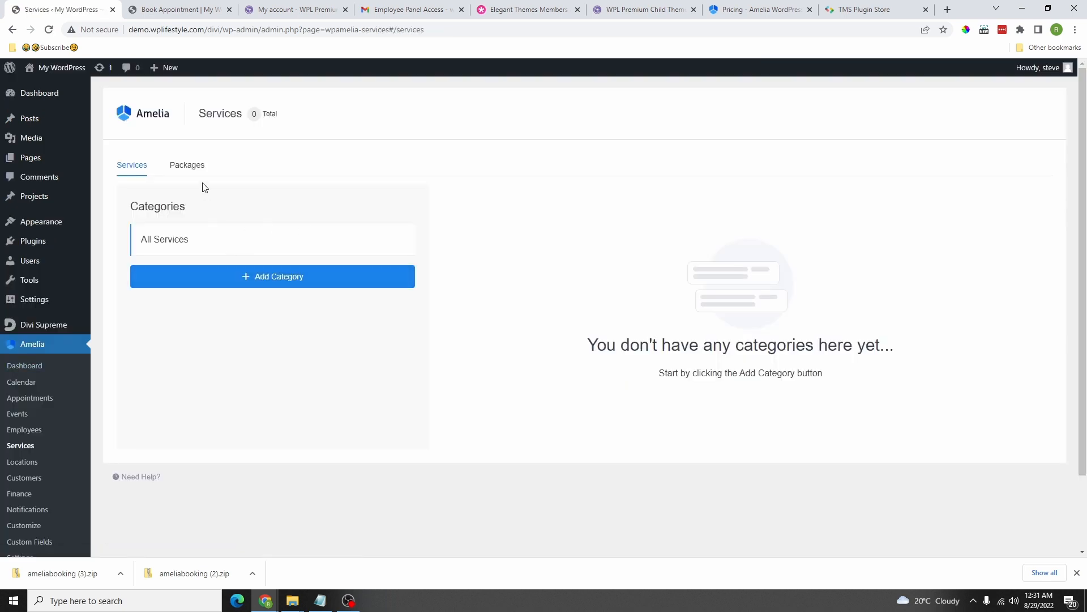
Step: Add a service category and save it as Category #1
click(259, 276)
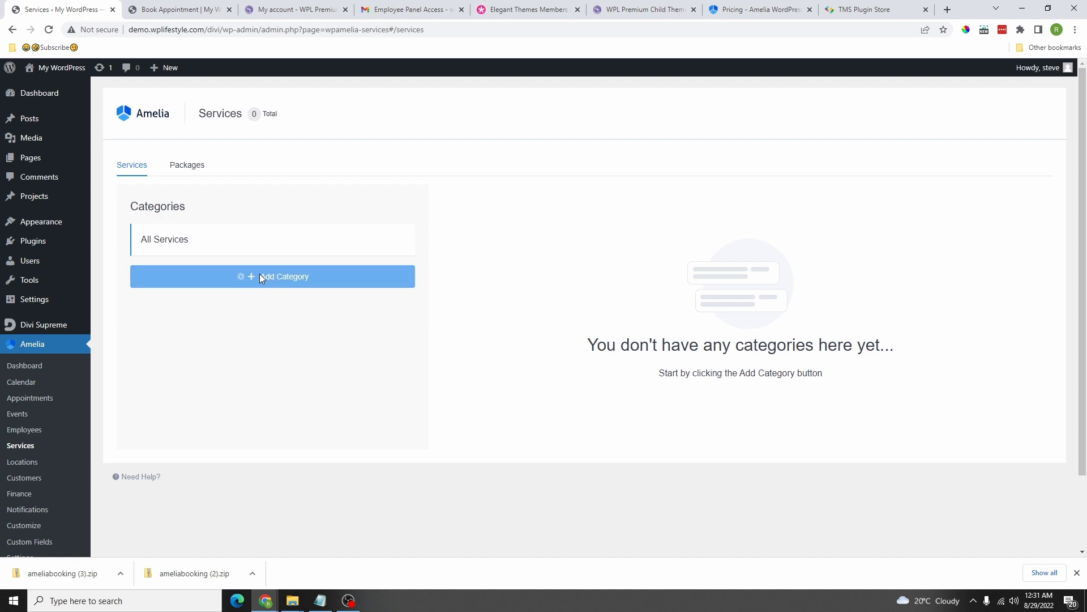
drag(236, 271, 147, 272)
text(Category)
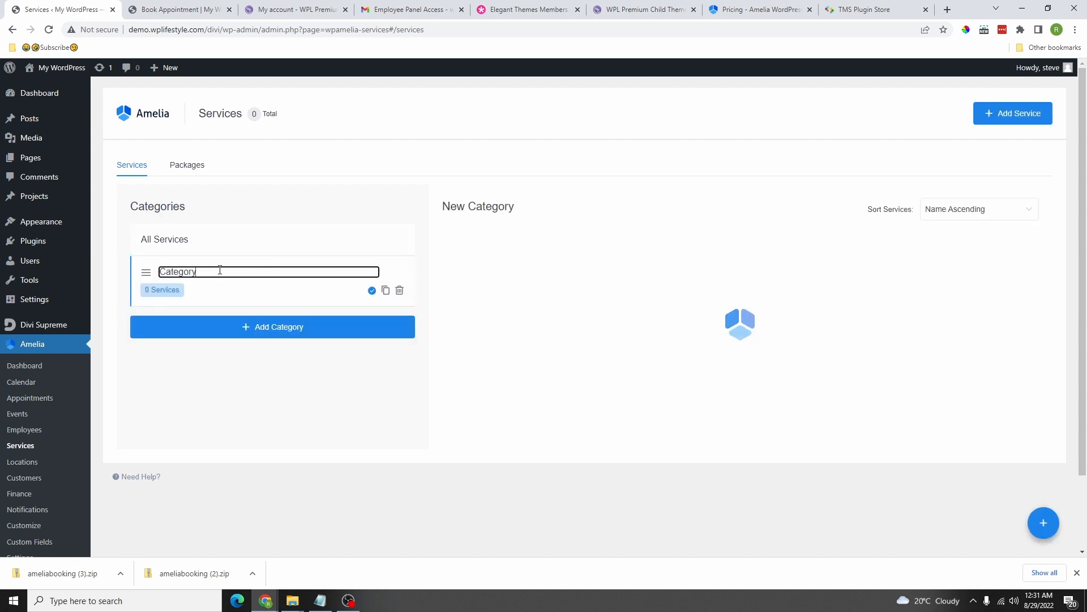
text(#1)
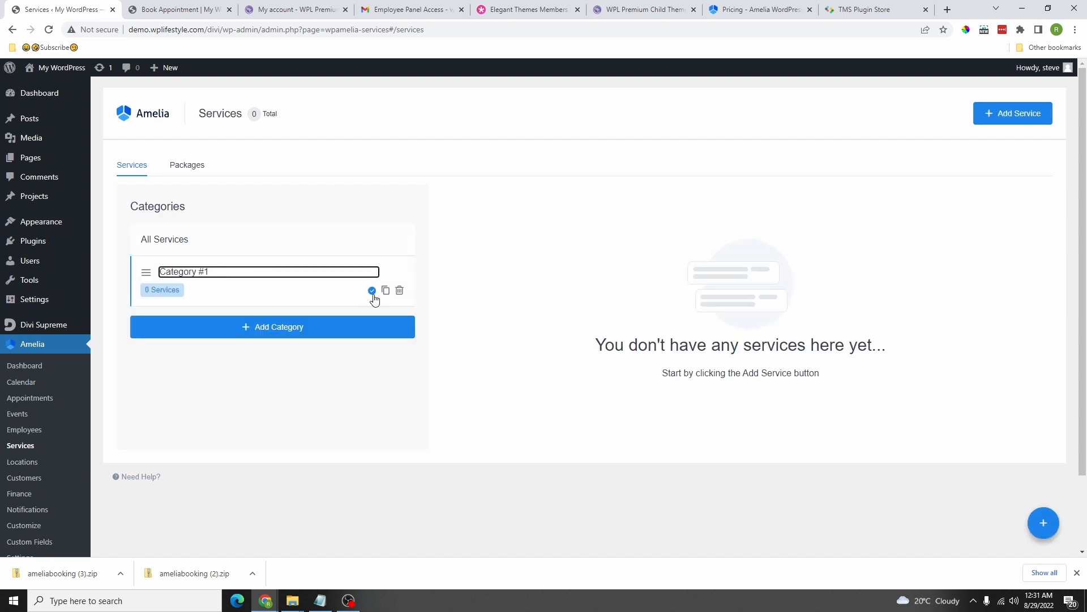
click(372, 292)
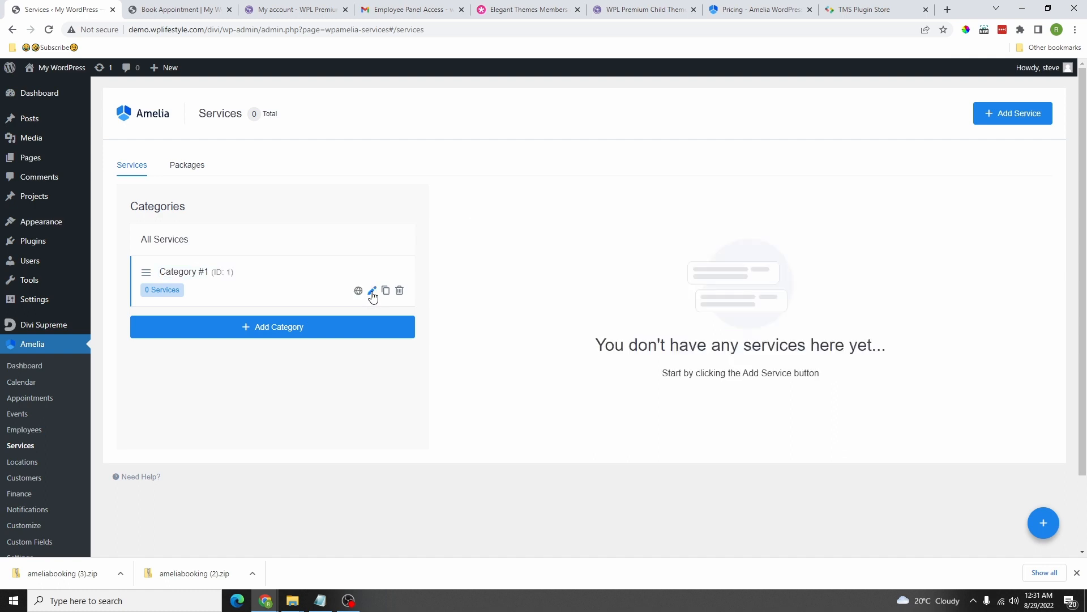
Step: Add two more categories, saving them as Category #2 and Category #3
click(297, 327)
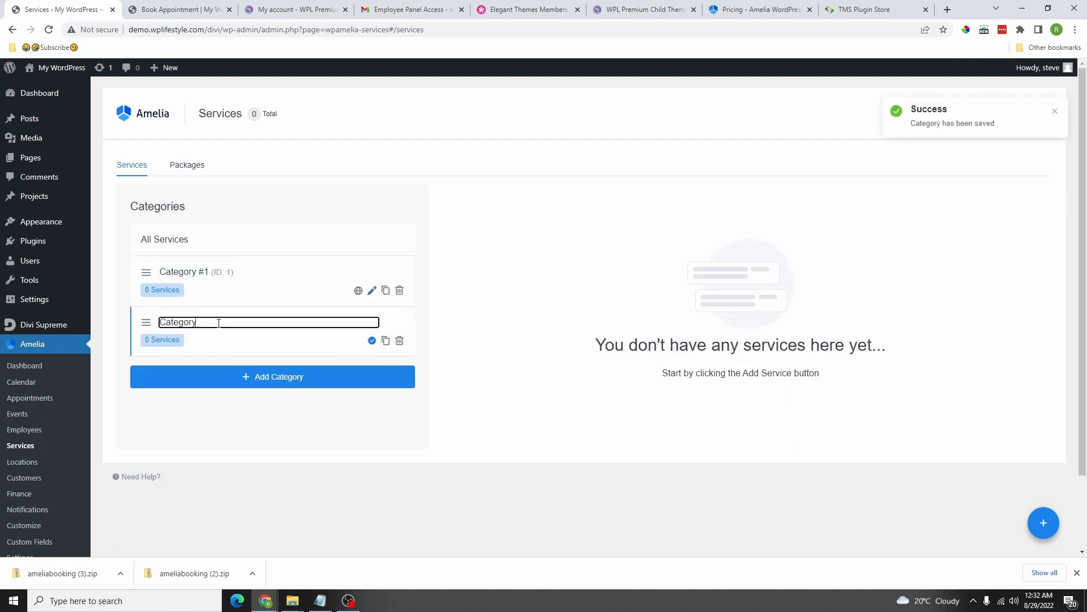
click(372, 340)
click(267, 379)
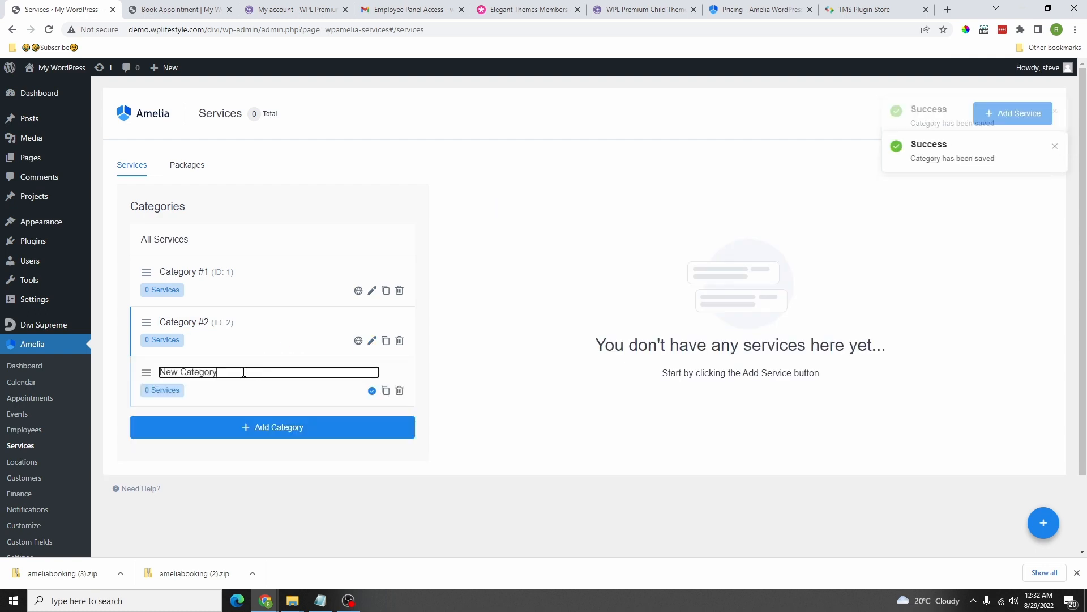
double_click(171, 372)
key(BackSpace)
click(220, 368)
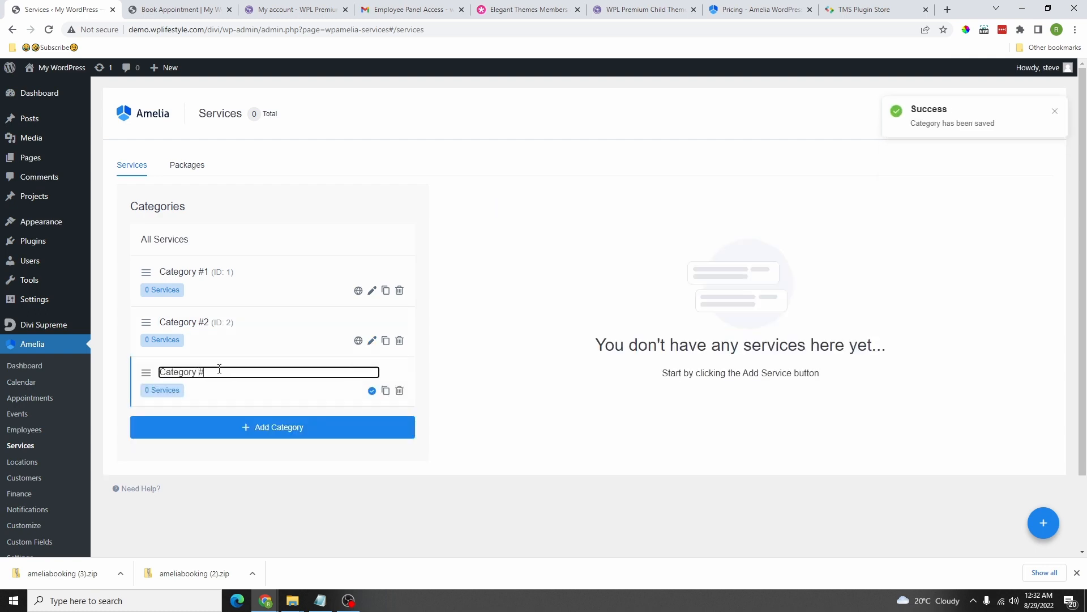
key(Return)
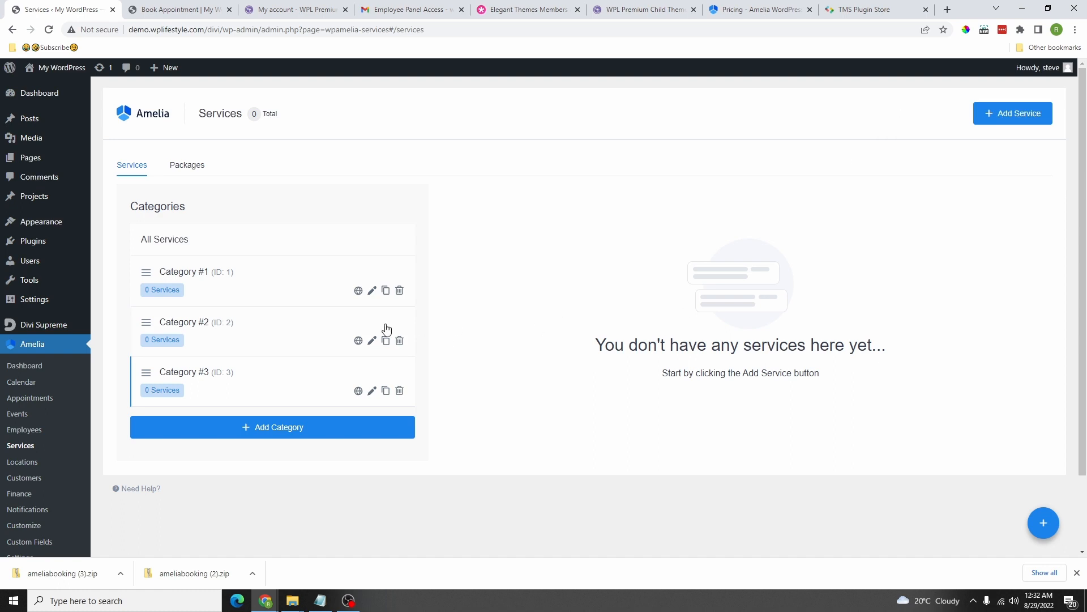
Step: Start a new service named Gym in Category #1
click(1004, 113)
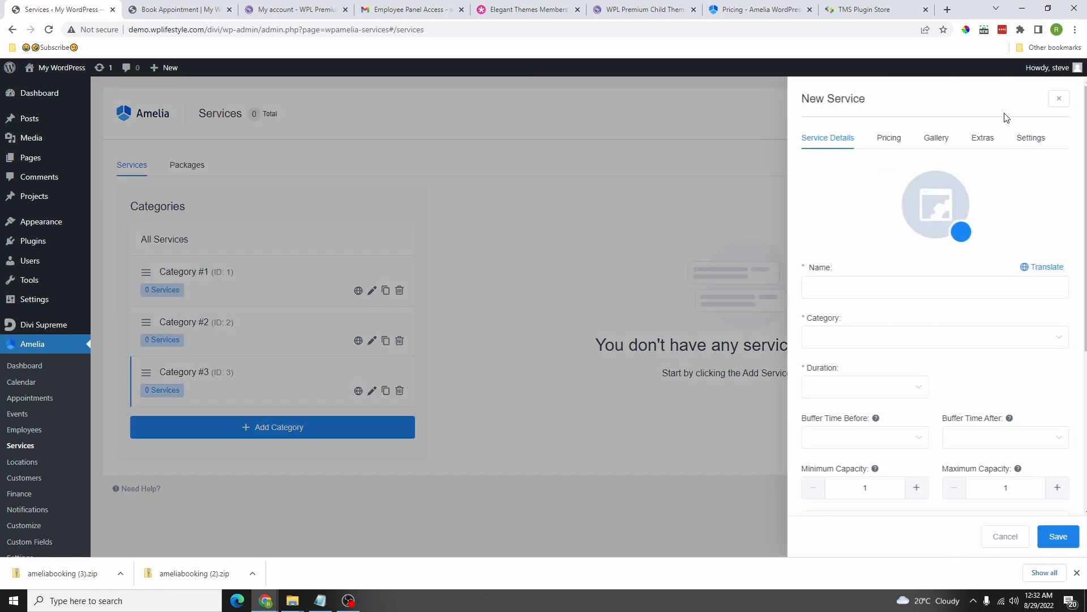
click(857, 290)
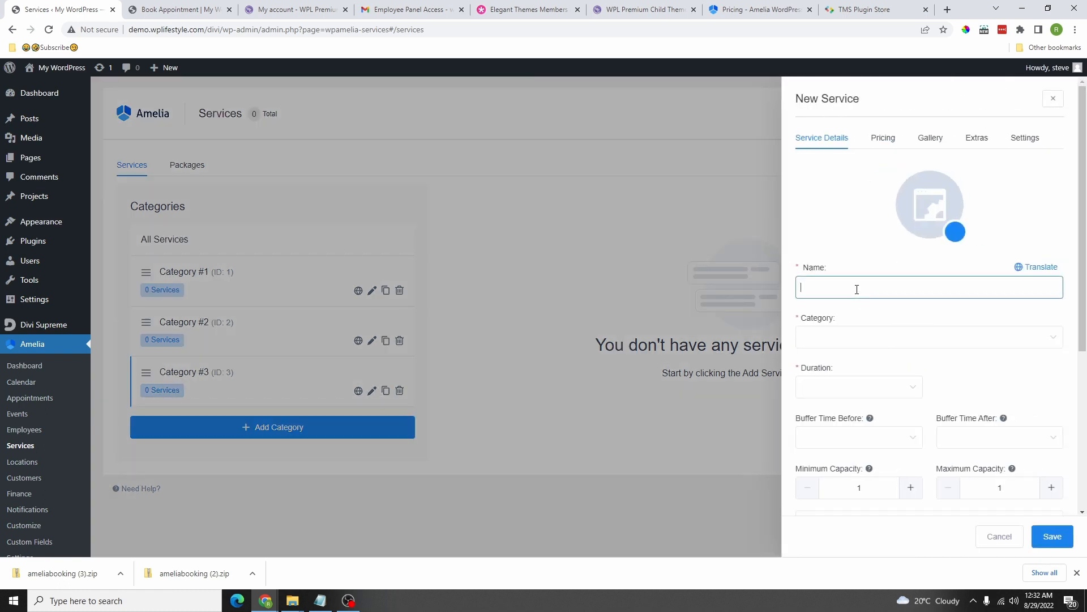
text(Gym)
click(844, 356)
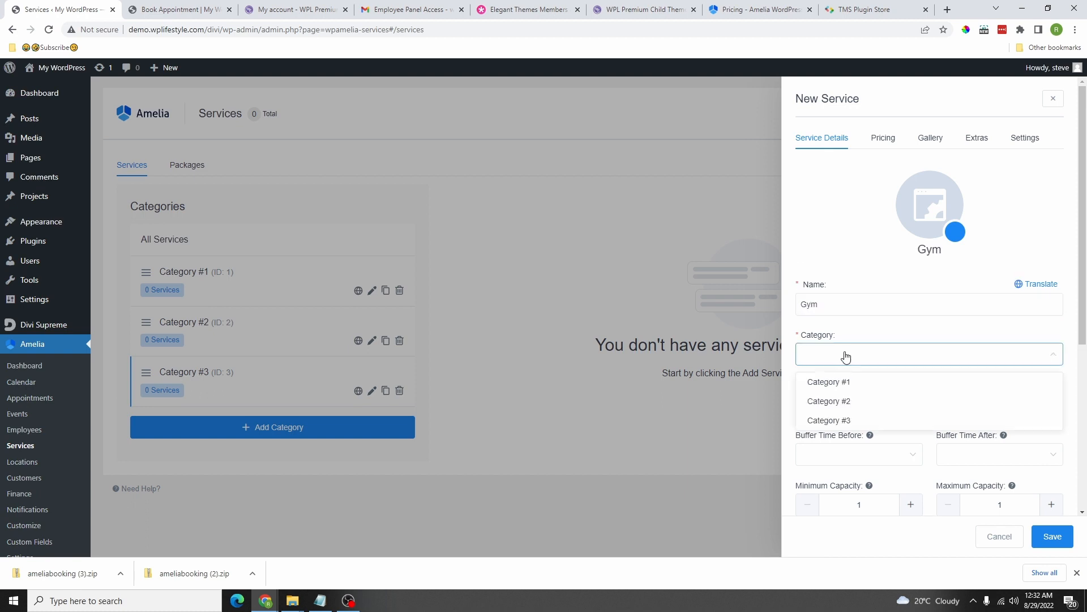
click(847, 381)
scroll(866, 356, down, 2)
Step: Set Gym's duration to 1h, buffer after to 30min, and capacity from 1 to 4
click(855, 290)
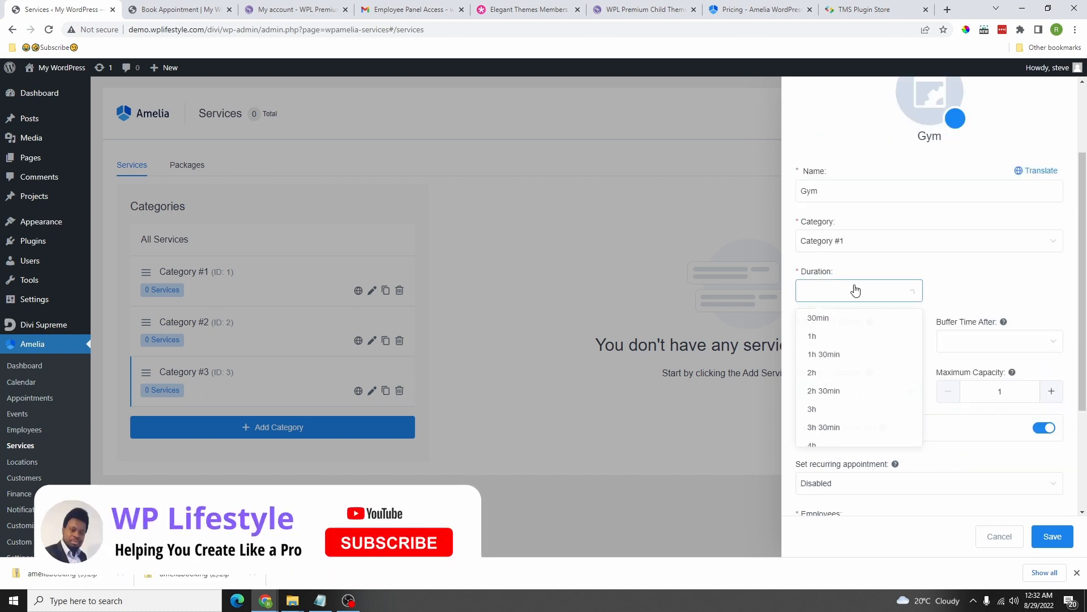
click(835, 341)
scroll(898, 309, down, 2)
click(861, 229)
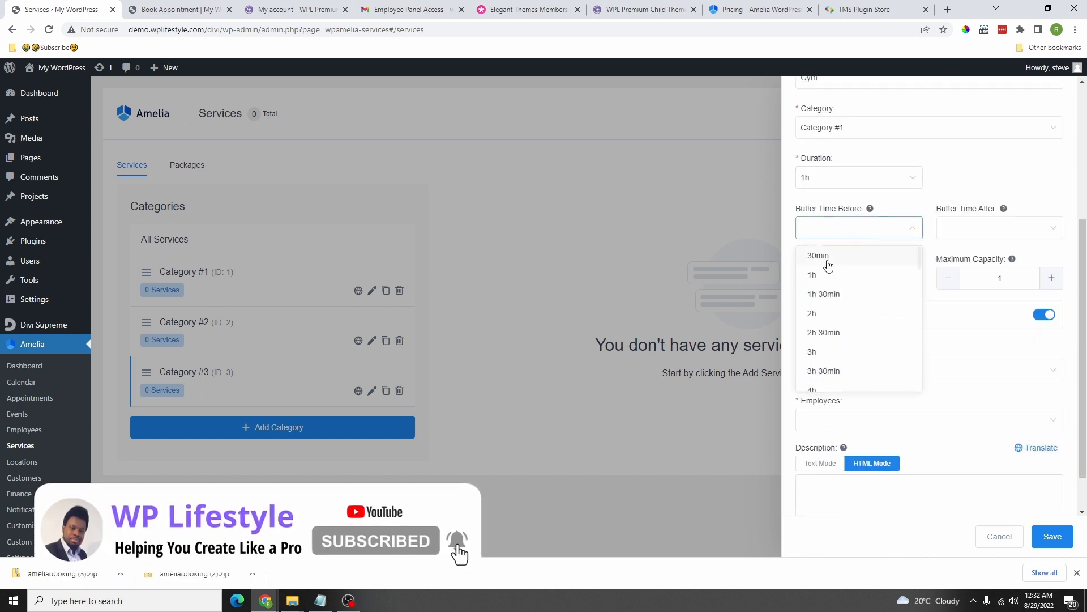
click(837, 258)
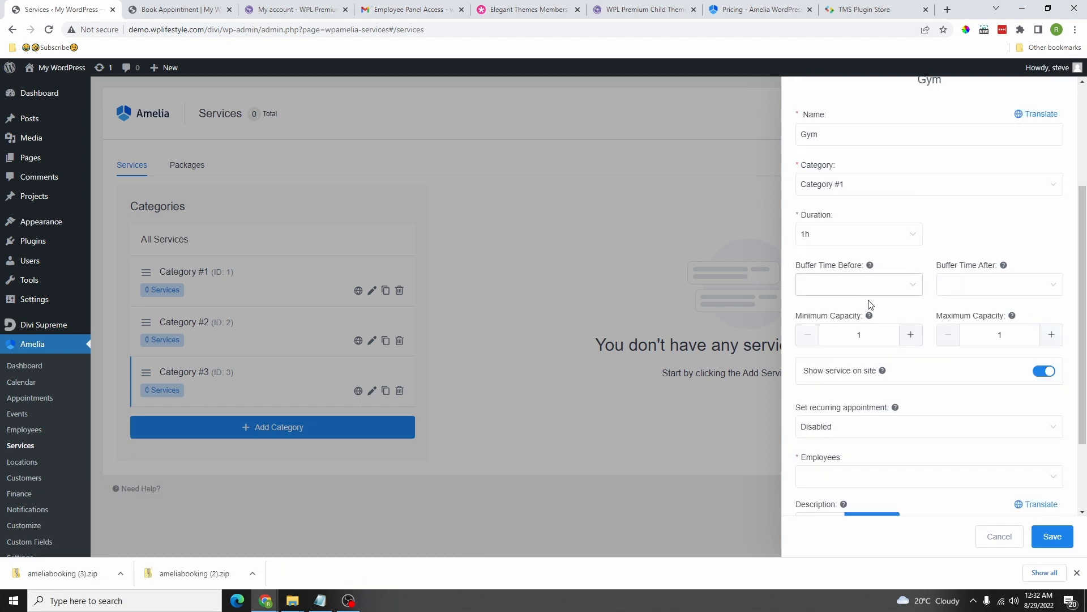
click(961, 284)
click(969, 311)
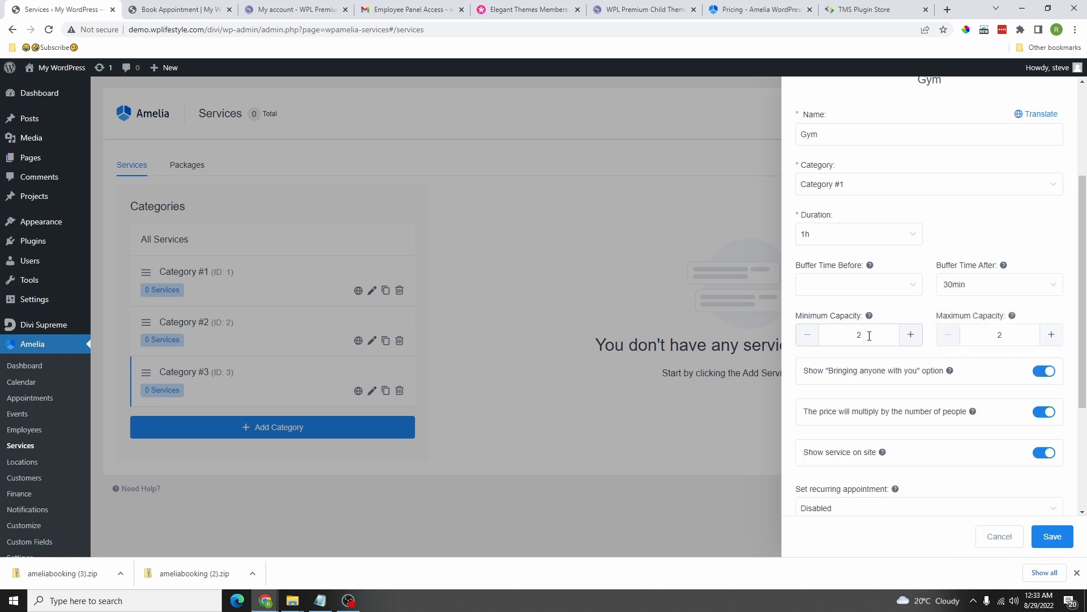
click(808, 334)
click(1052, 335)
click(1052, 334)
scroll(939, 315, down, 2)
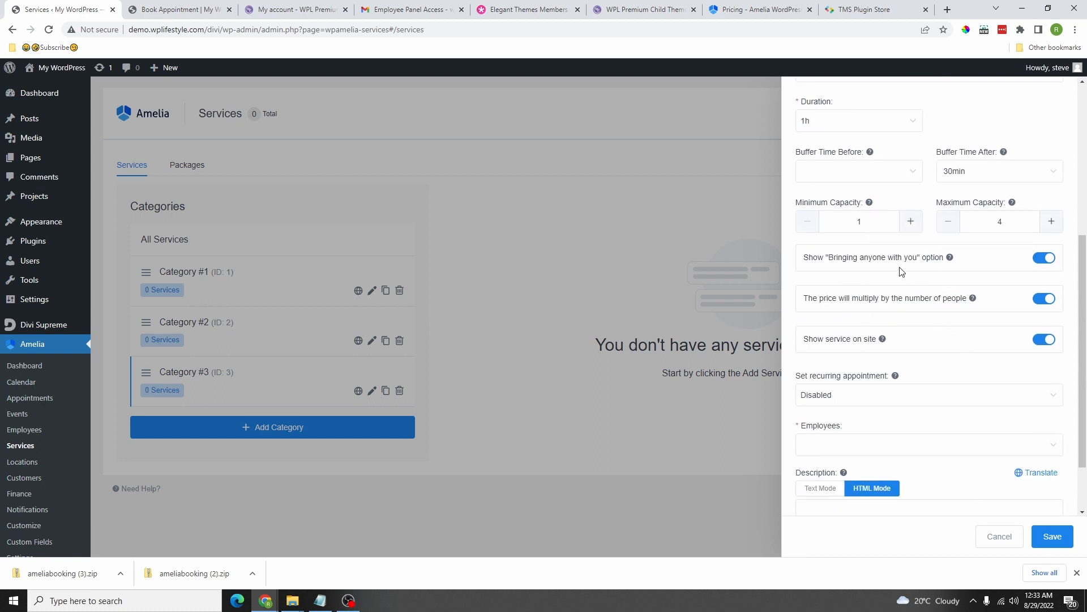
Step: Try the bringing-others, price-per-person and show-on-site toggles, leaving them all on
click(1034, 262)
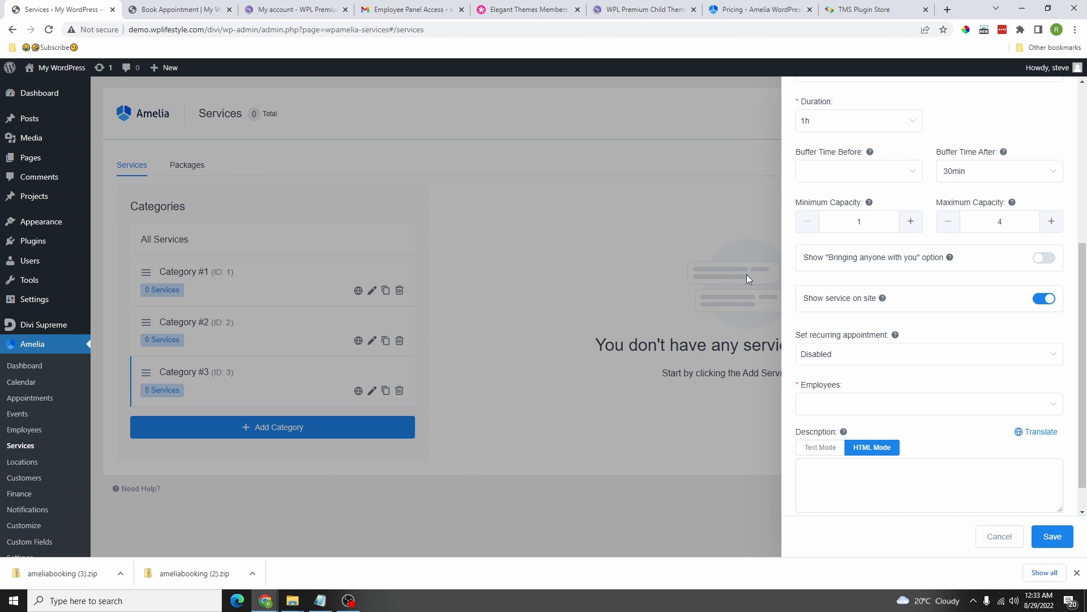
click(1044, 258)
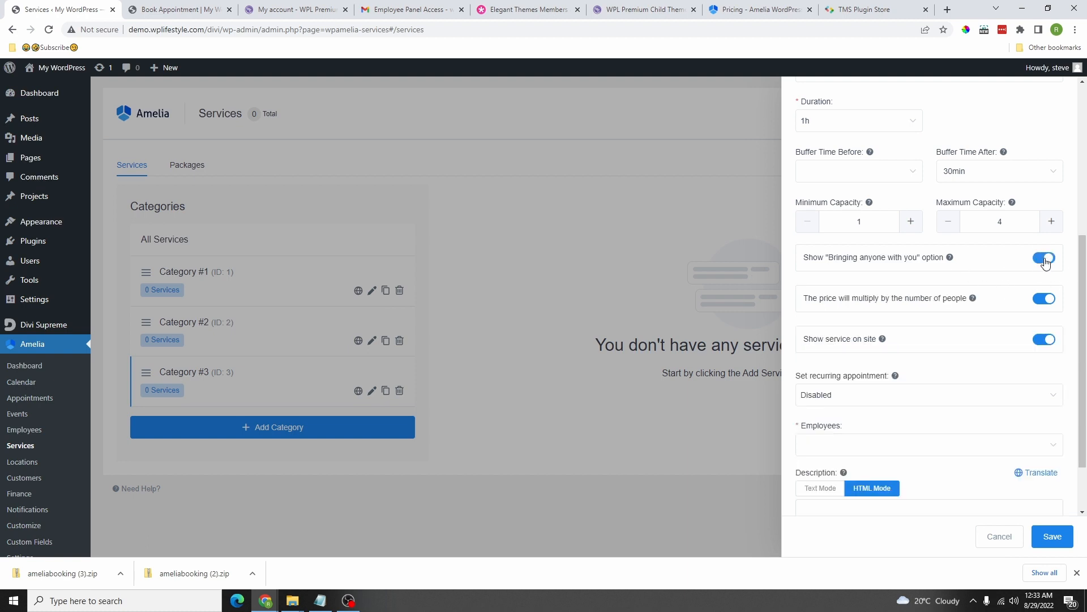
scroll(850, 252, down, 1)
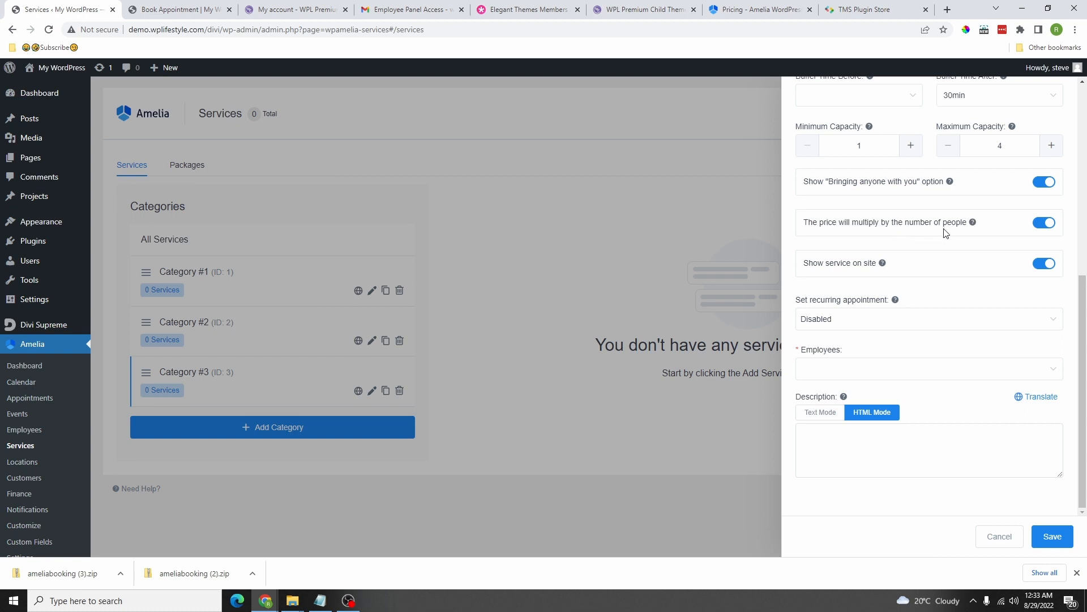
click(1043, 222)
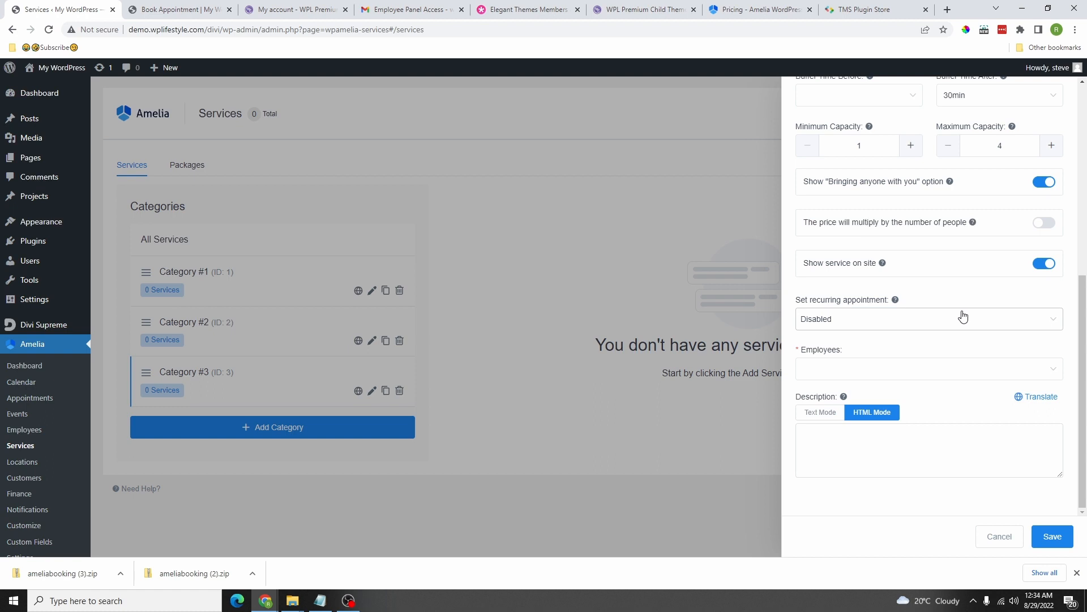
click(1047, 223)
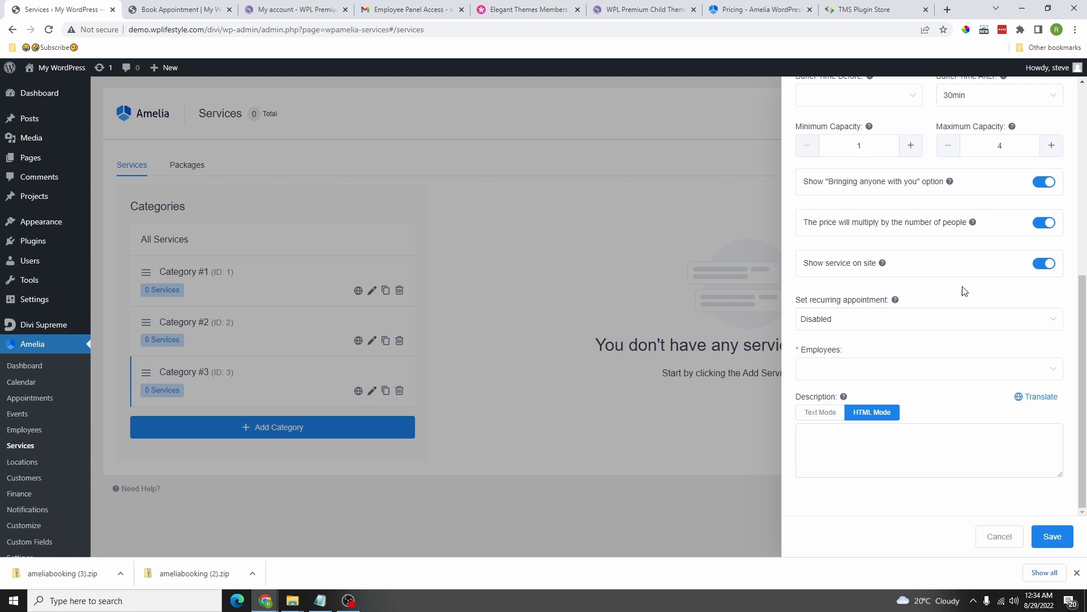
click(1045, 264)
click(1044, 264)
Step: Assign both employees to the Gym service and save it
click(849, 367)
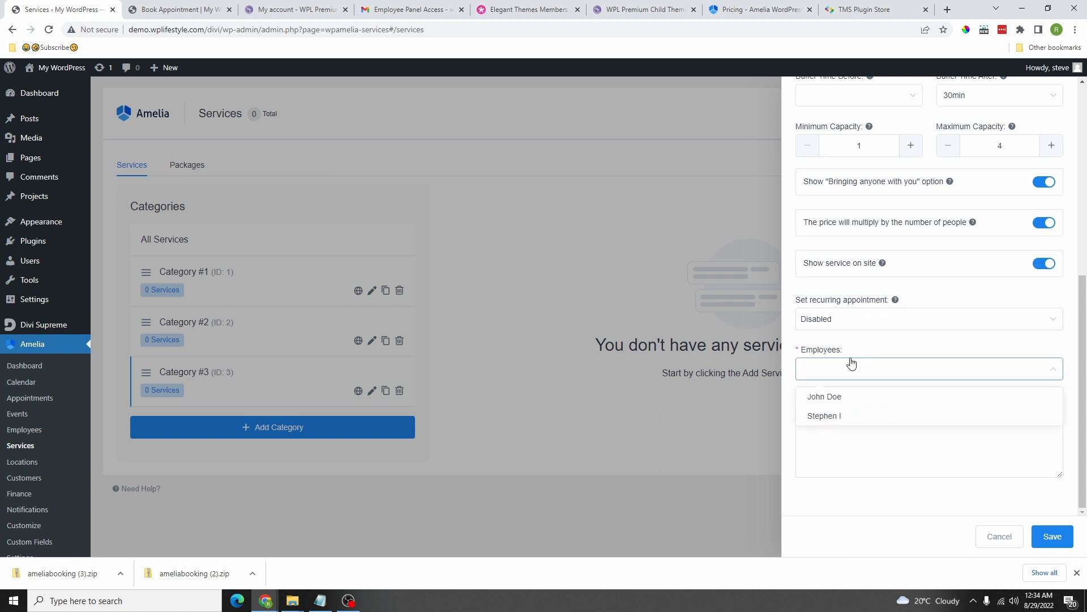
click(868, 399)
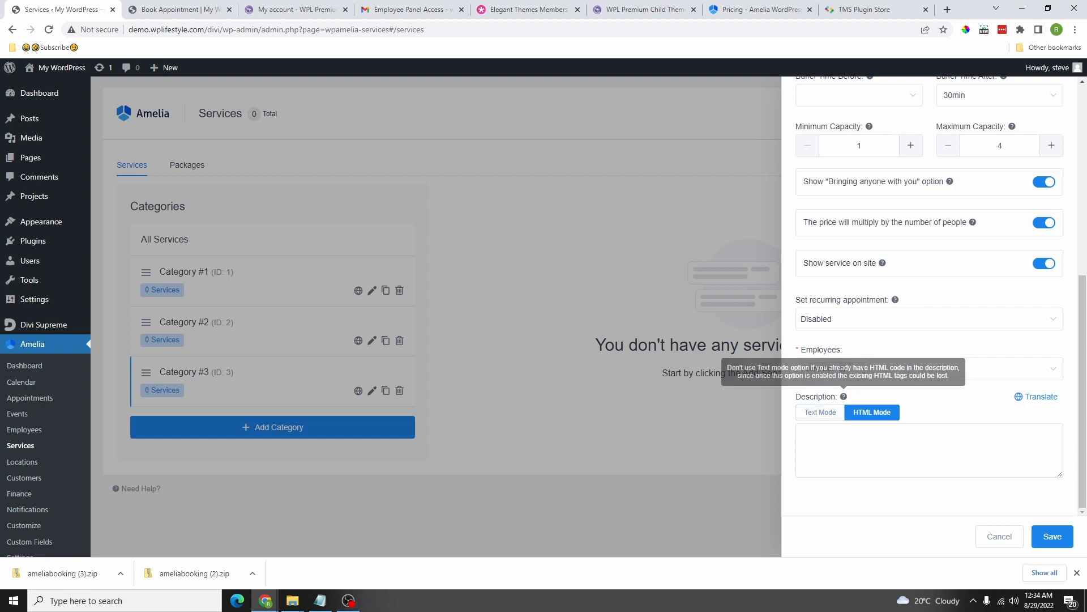
click(878, 369)
click(846, 417)
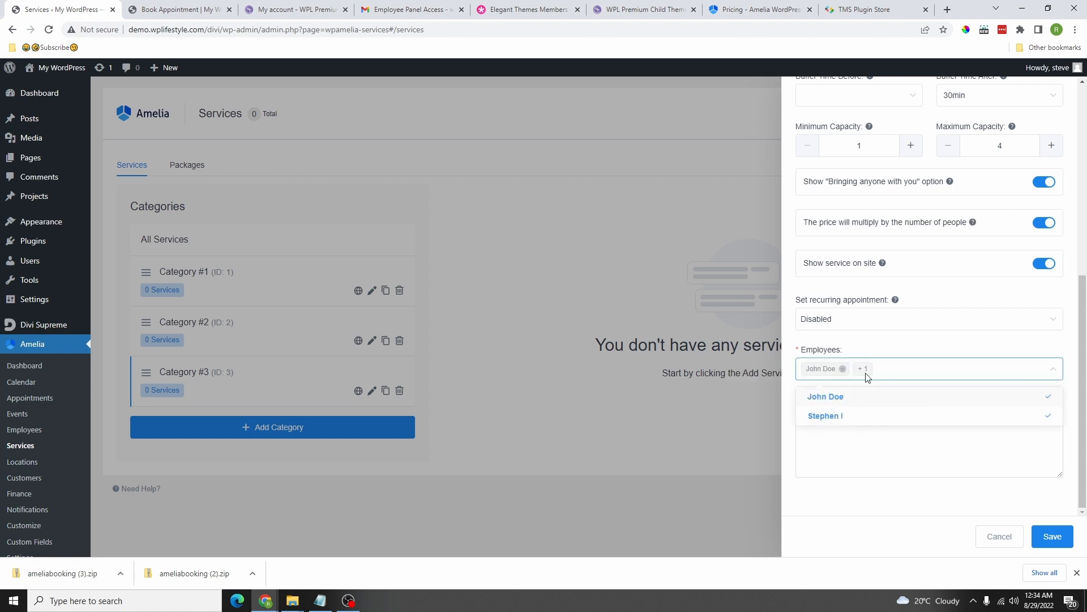
click(1054, 539)
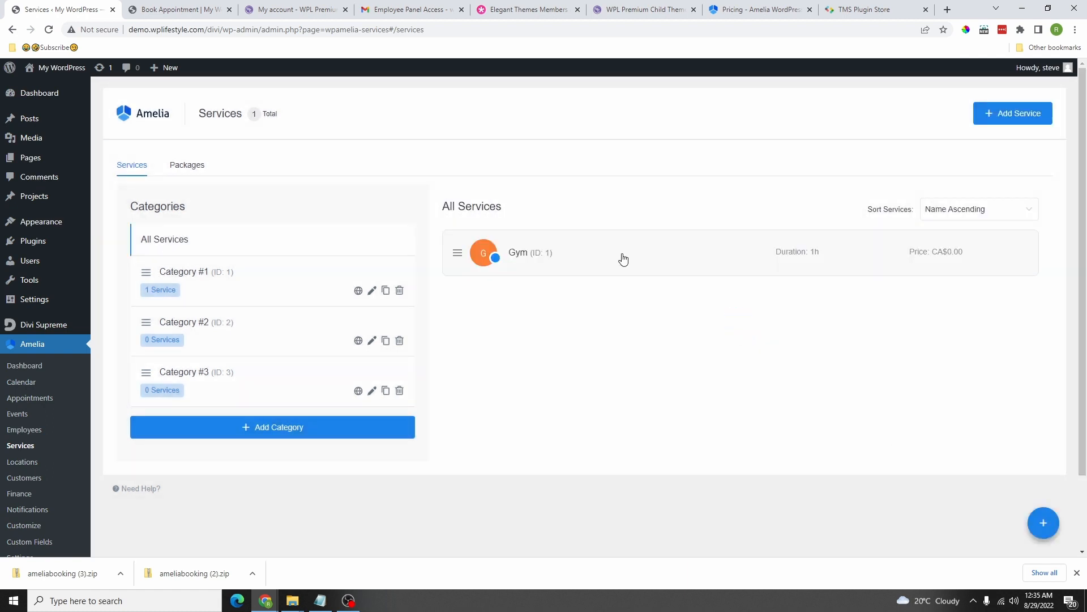
Step: Open the Gym service and paste Latin placeholder text into its description
click(553, 254)
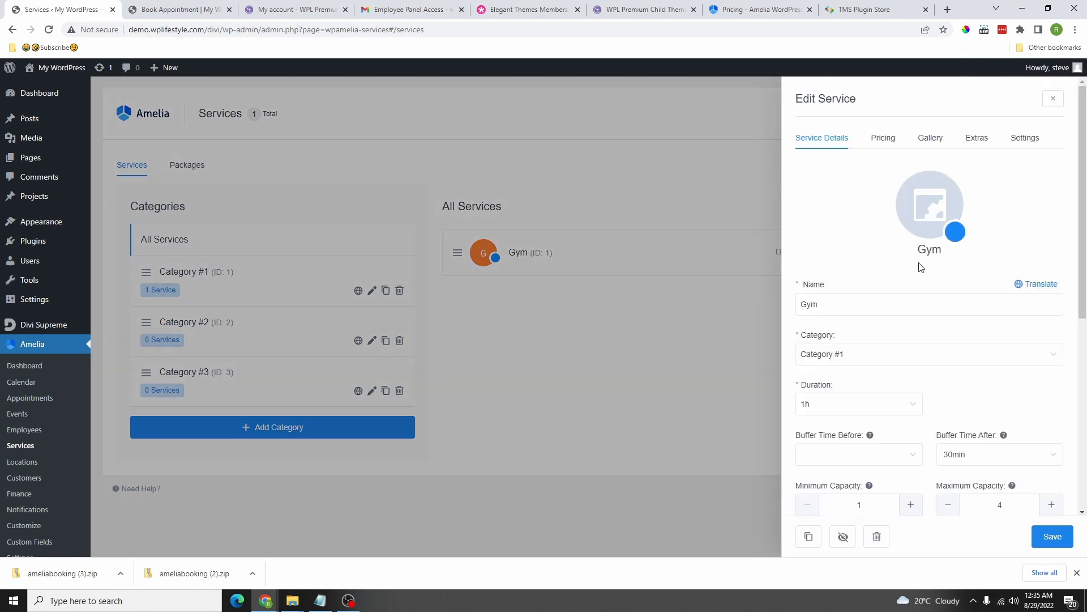
scroll(982, 345, down, 6)
scroll(888, 381, up, 6)
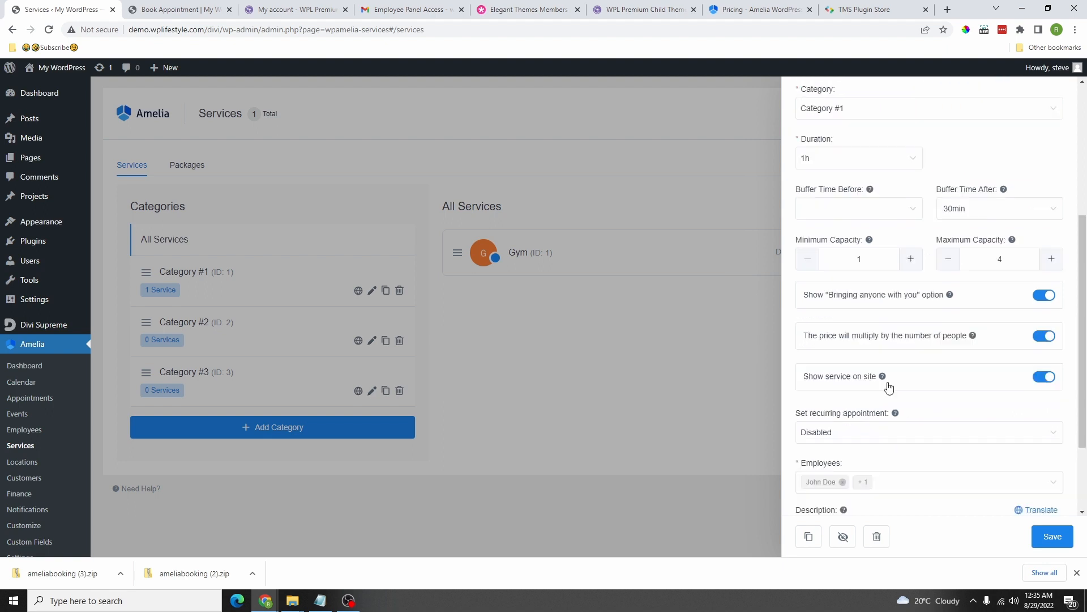
scroll(901, 269, down, 6)
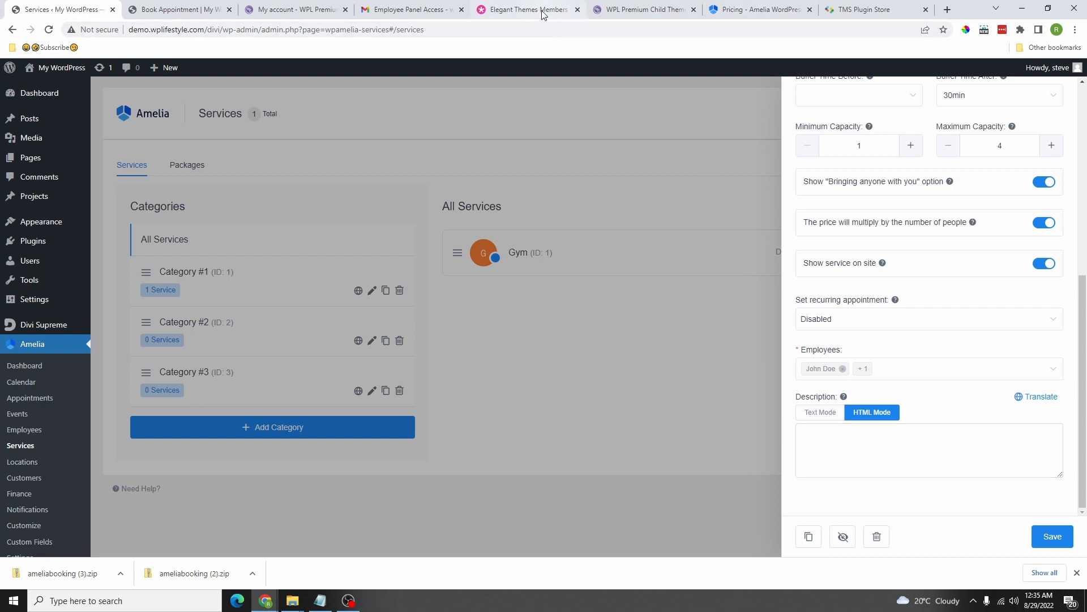
click(875, 449)
right_click(870, 449)
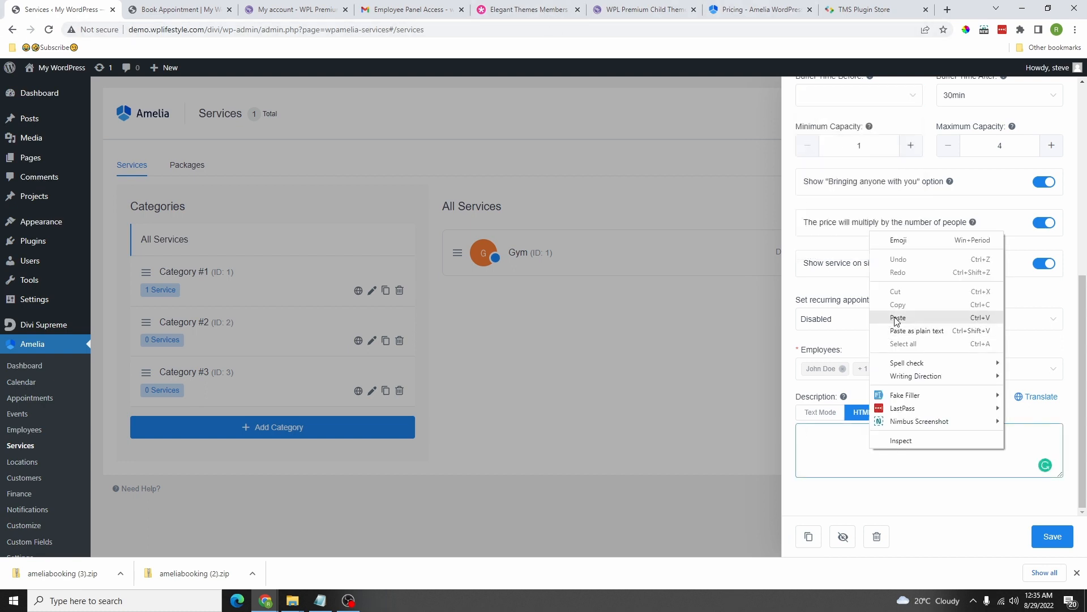
click(899, 317)
Step: Check the Gym service's pricing, showing $0.00, then return to its details
scroll(925, 359, up, 8)
click(880, 139)
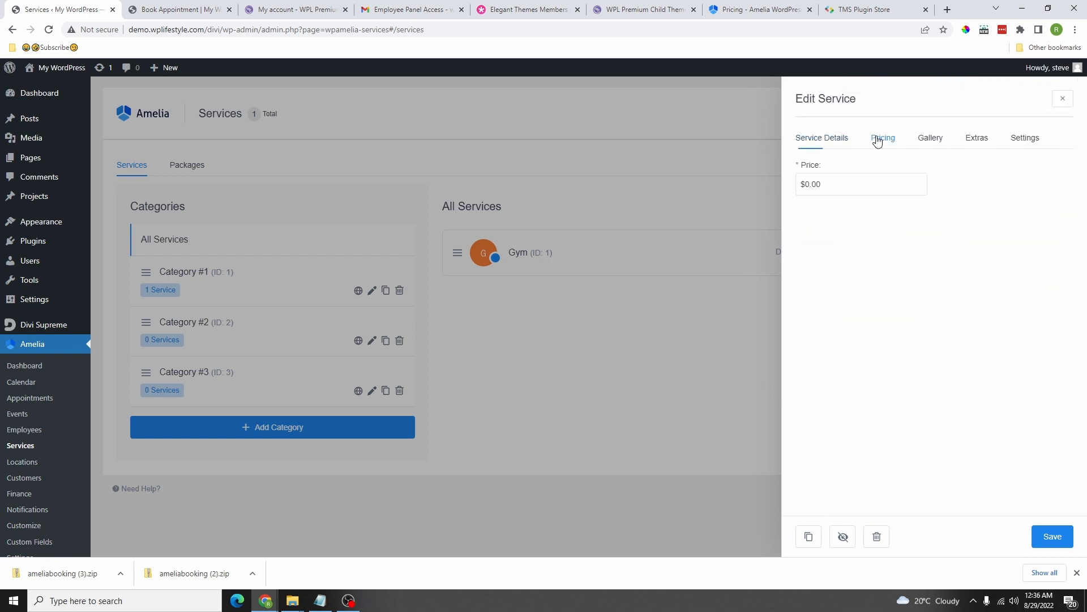
click(832, 145)
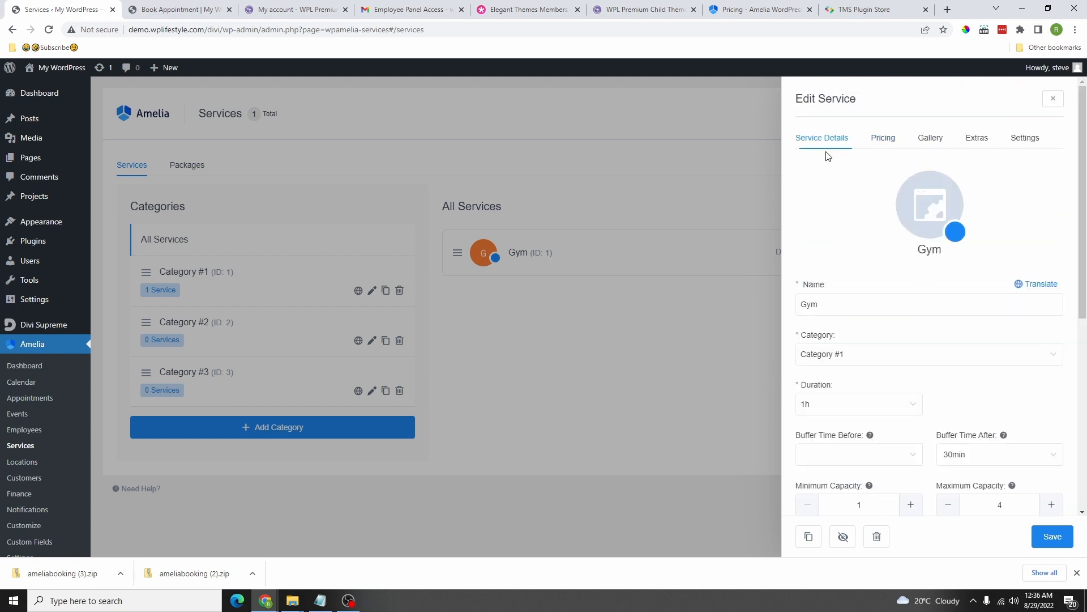
scroll(850, 324, down, 5)
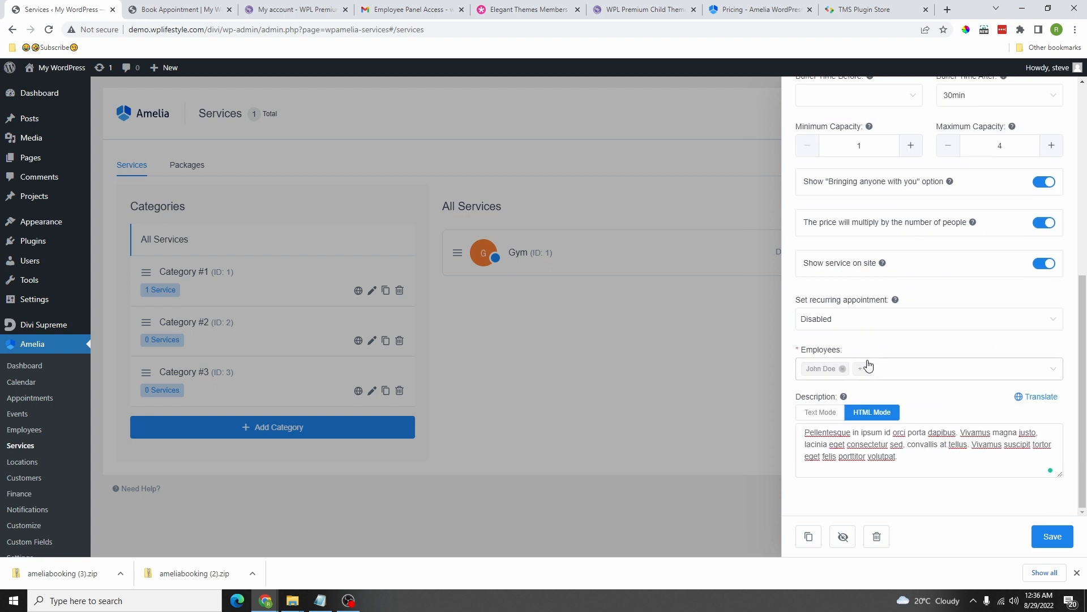
scroll(883, 226, up, 5)
scroll(927, 262, down, 3)
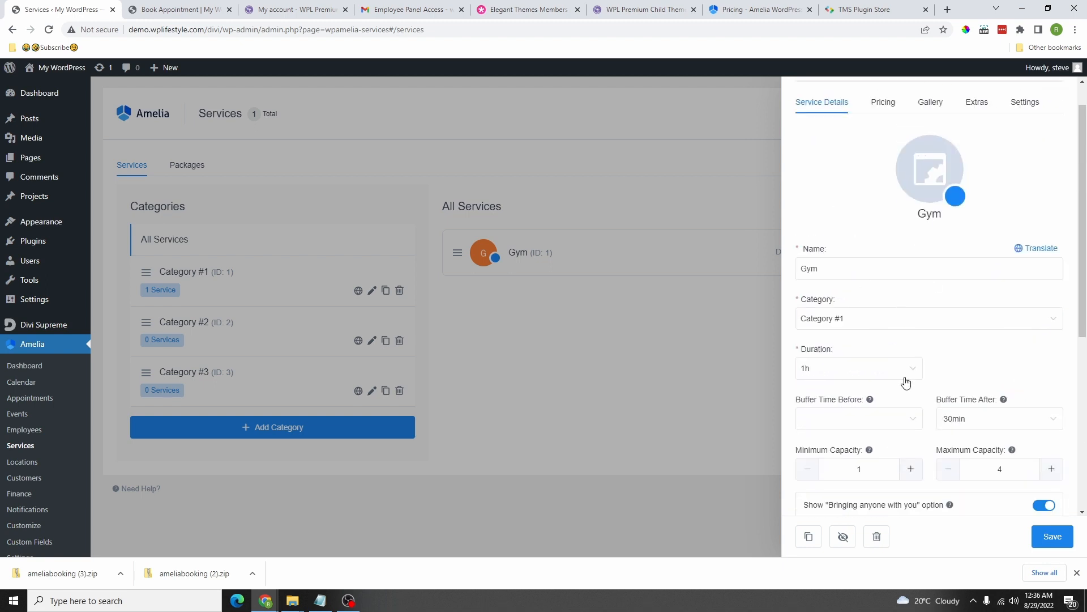
scroll(887, 367, up, 3)
Step: Set the Gym service price to $100.00
click(884, 137)
click(842, 183)
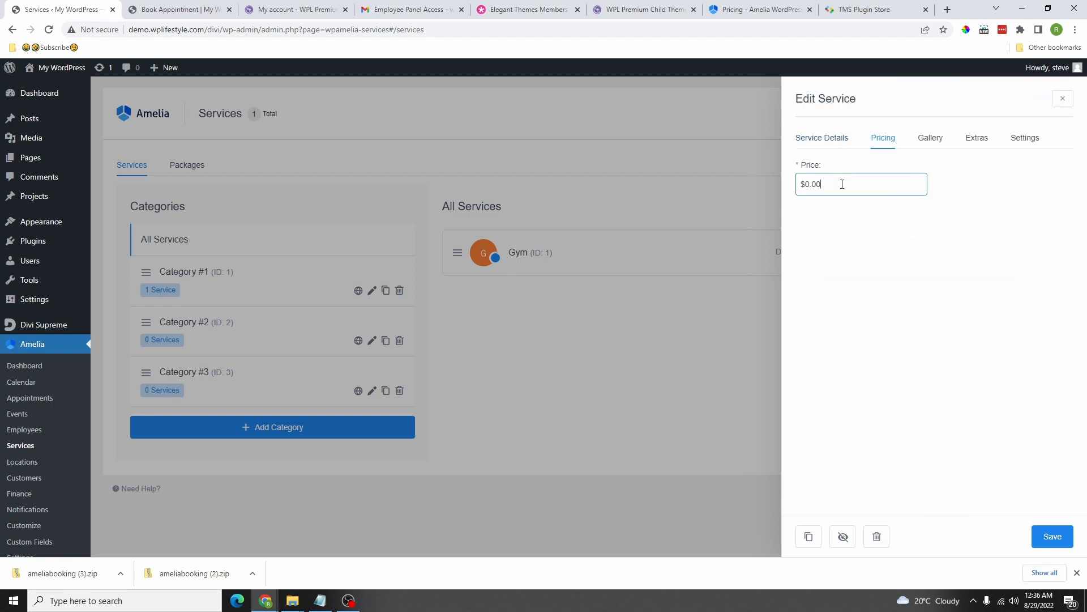
drag(842, 183, 801, 188)
text(10)
click(958, 197)
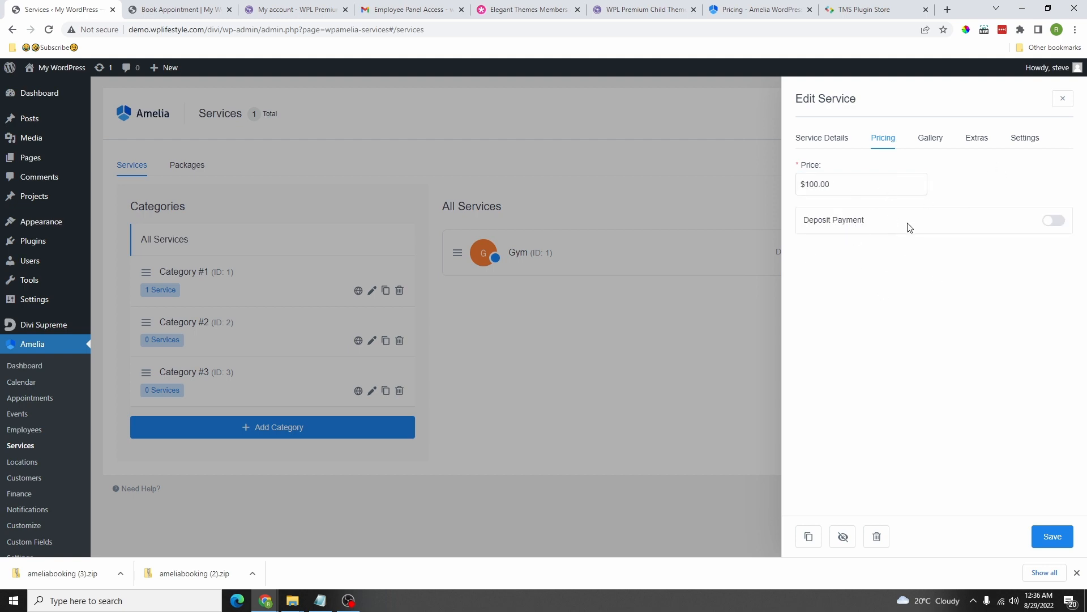
Step: Enable a 50% percentage deposit and let customers choose to pay the full amount
click(1053, 221)
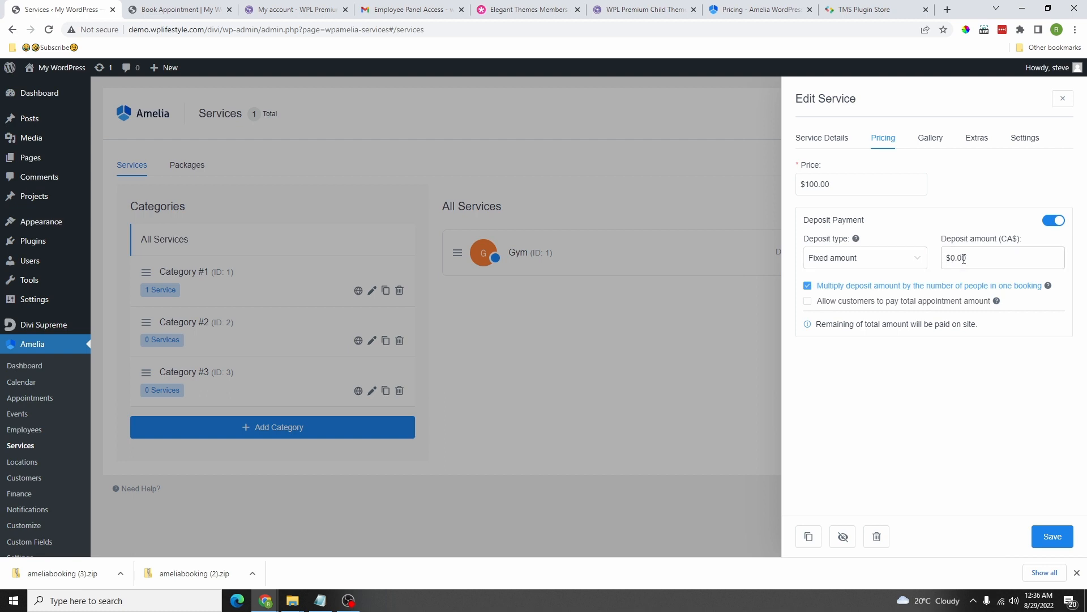
drag(967, 259, 914, 265)
text(50)
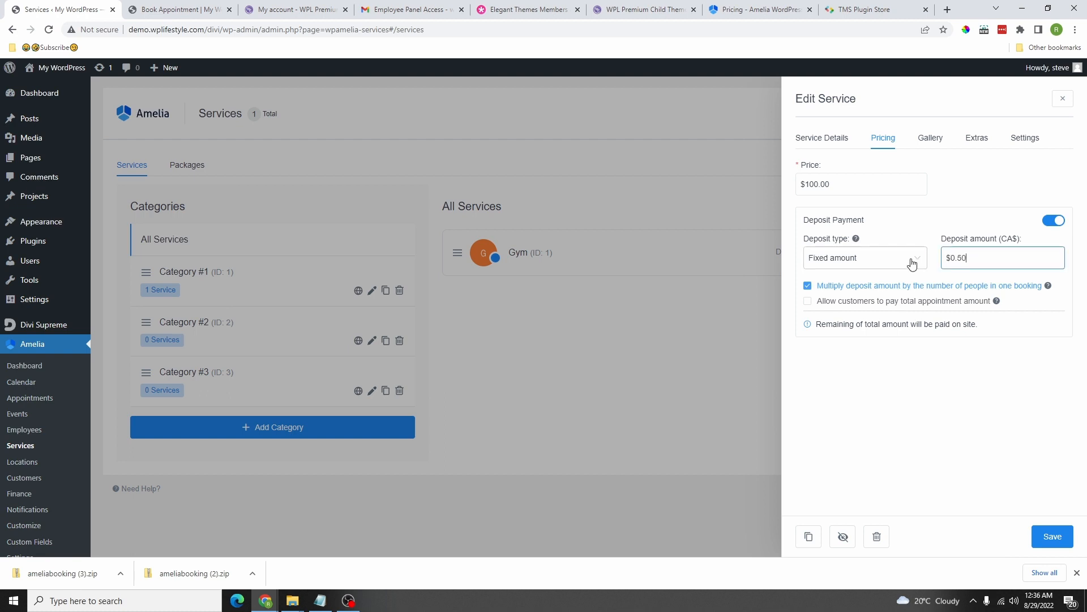
text(.00)
click(865, 260)
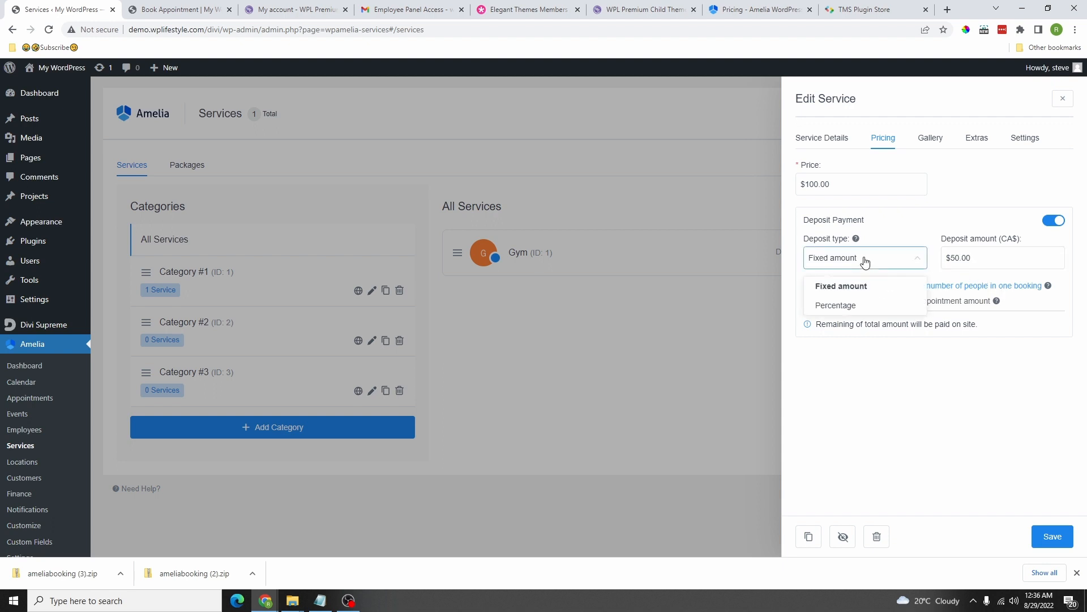
click(837, 306)
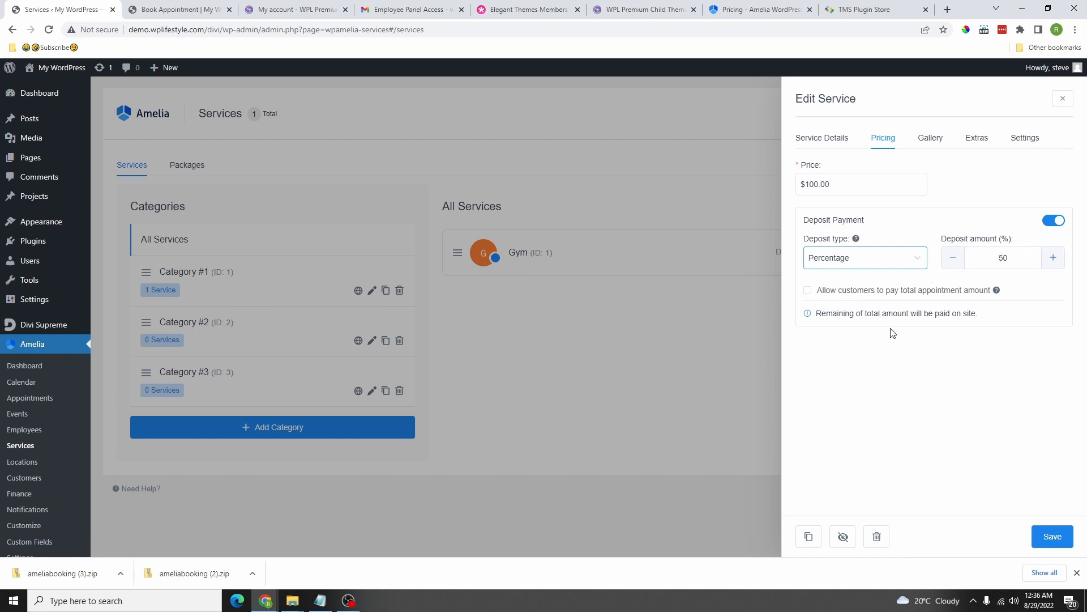
click(808, 291)
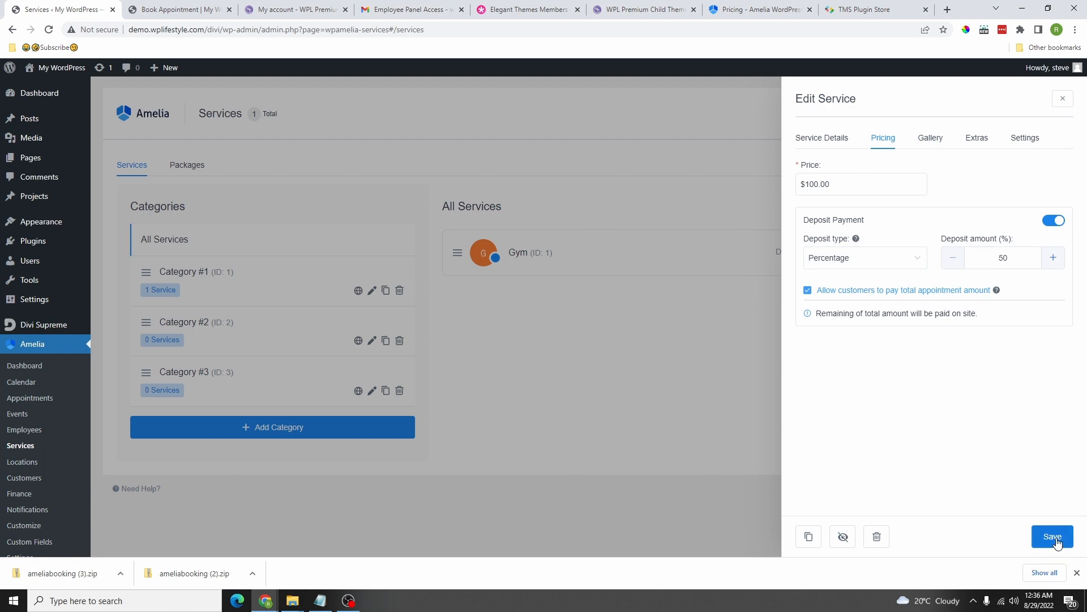
click(933, 139)
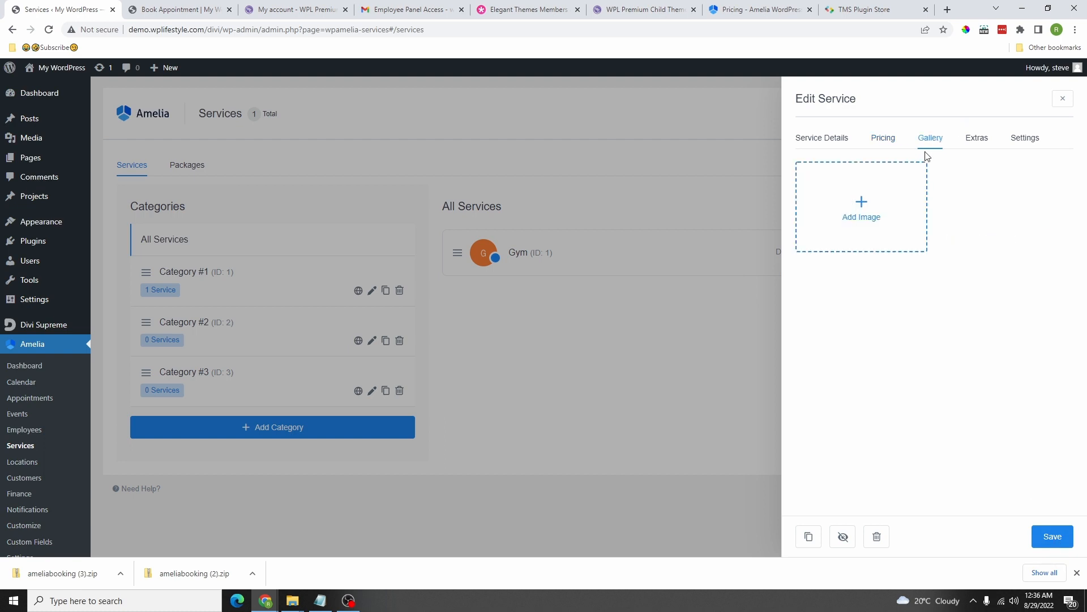
Step: Add the back-massage image to the Gym service gallery
click(878, 199)
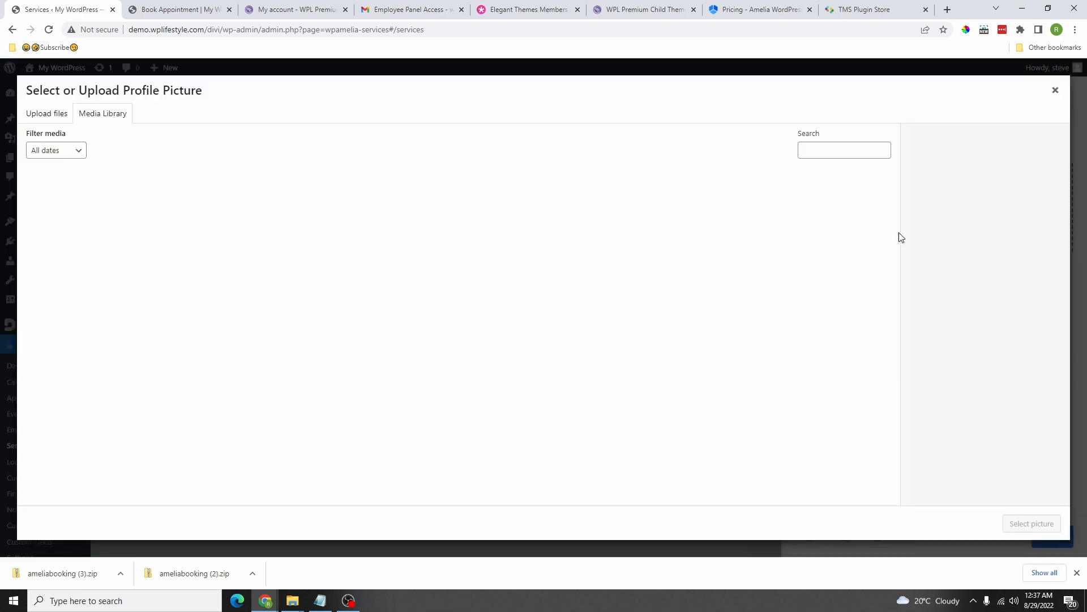
click(151, 294)
click(1032, 523)
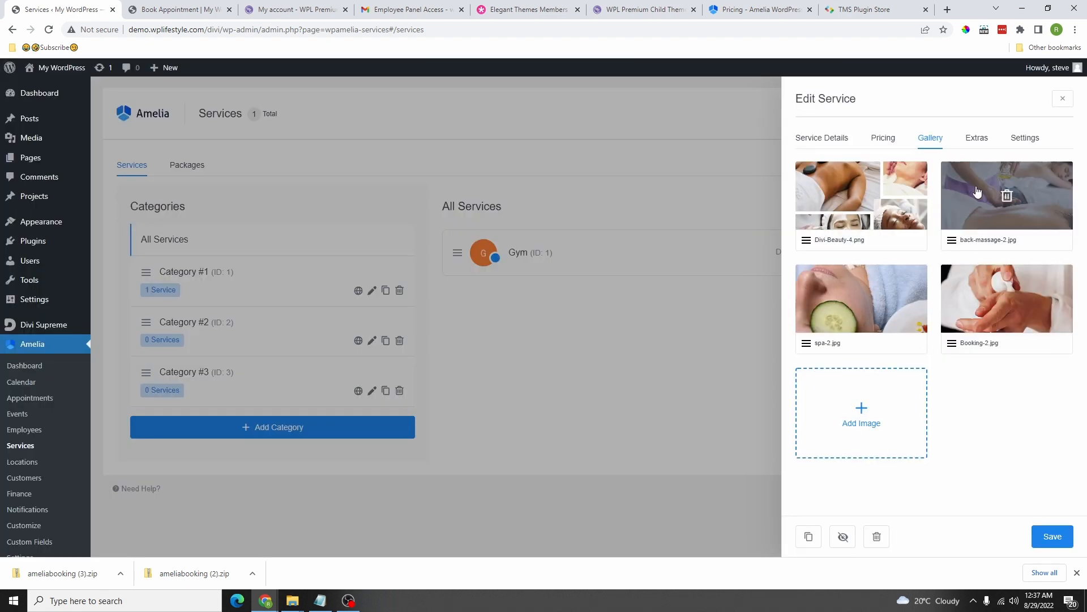
Step: Create a Swimming extra lasting 30min at CA$25.00, up to 4, priced per person
click(977, 138)
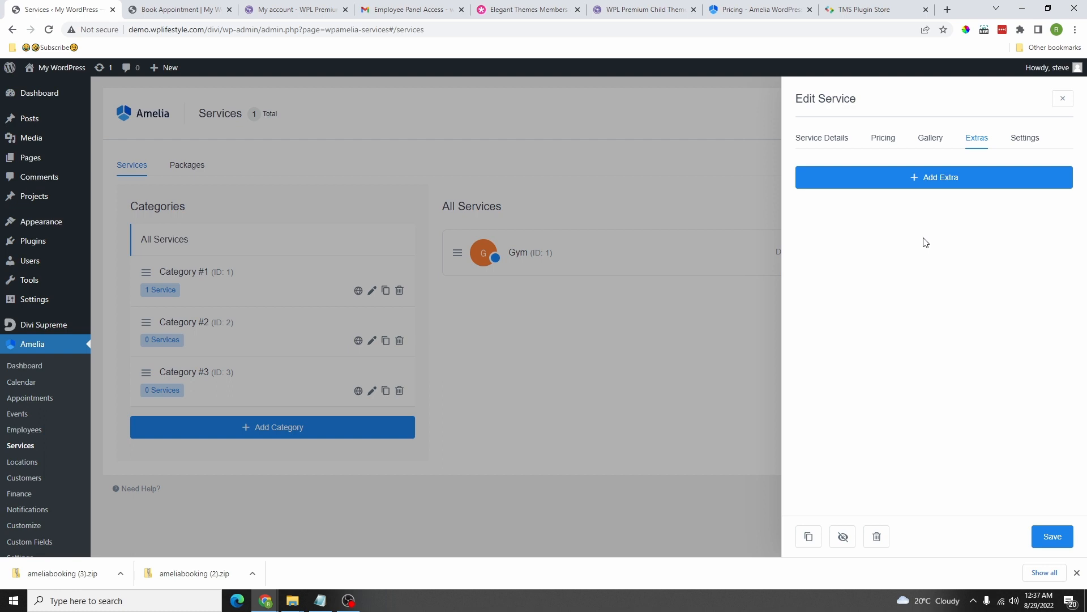
click(883, 178)
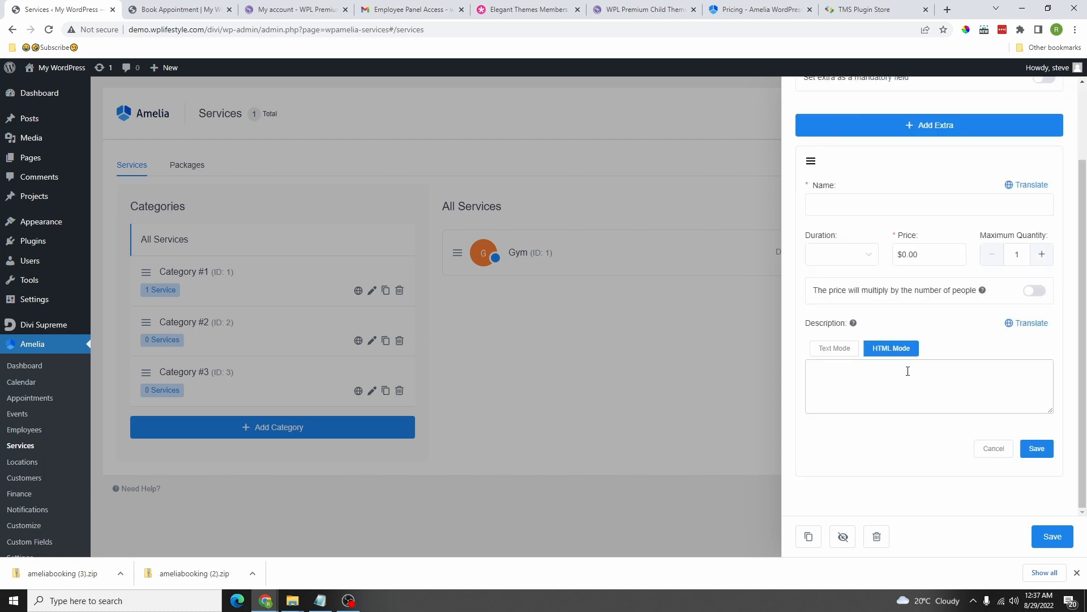
click(849, 198)
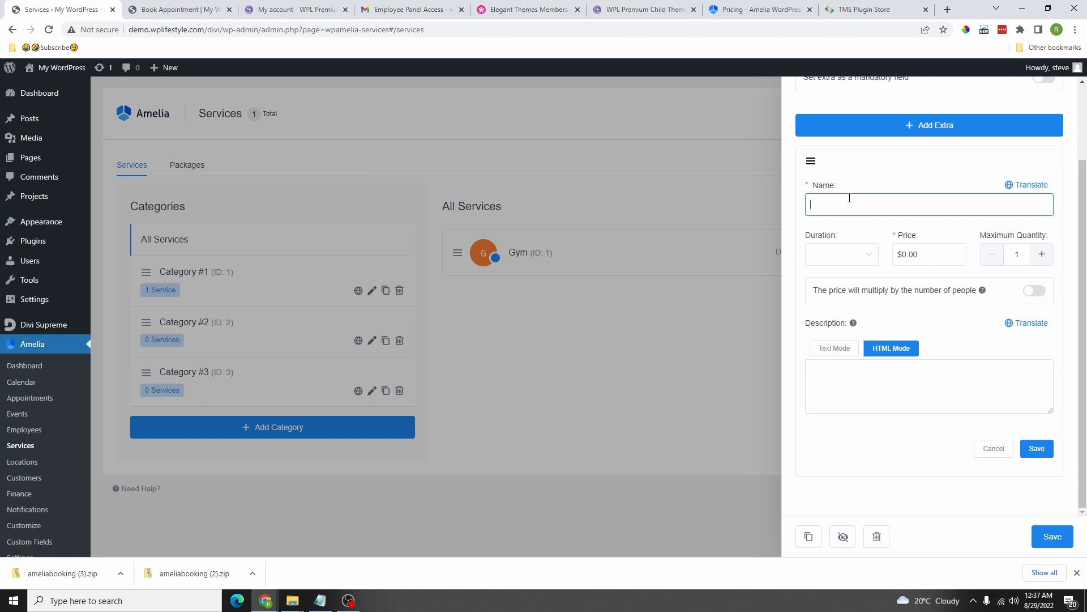
text(Swimming)
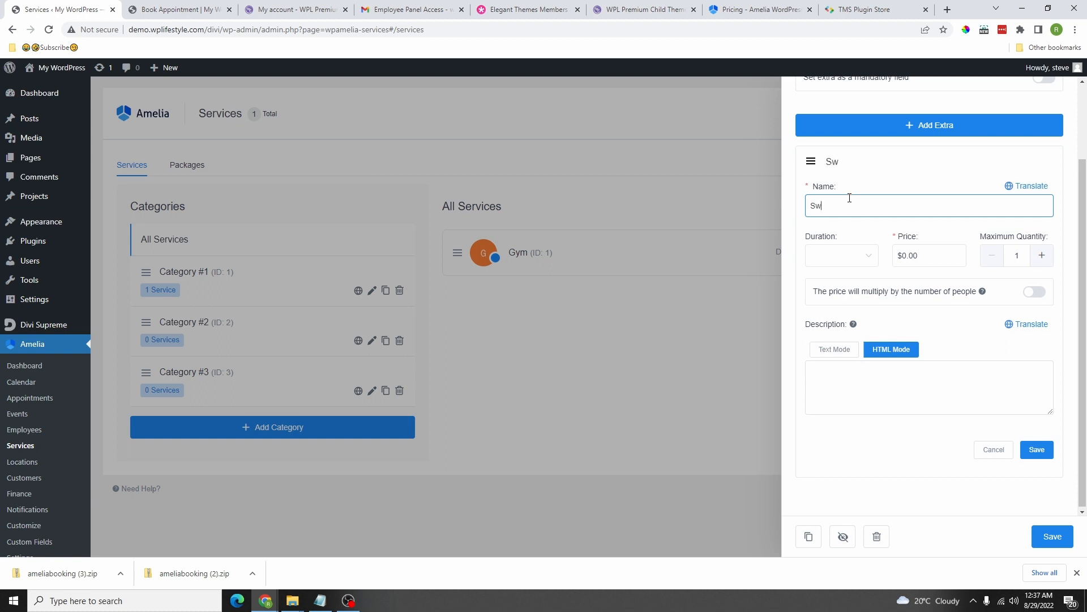
click(840, 255)
click(828, 284)
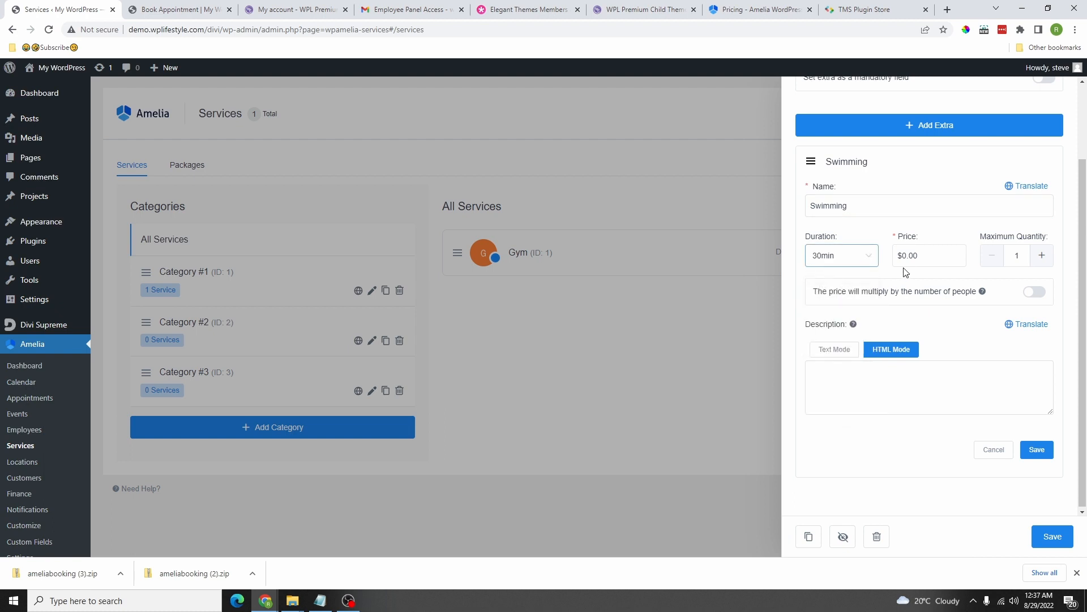
click(911, 260)
click(1030, 293)
Step: Fill the extra's description with Lorem Ipsum placeholder text and save the Swimming extra
click(843, 380)
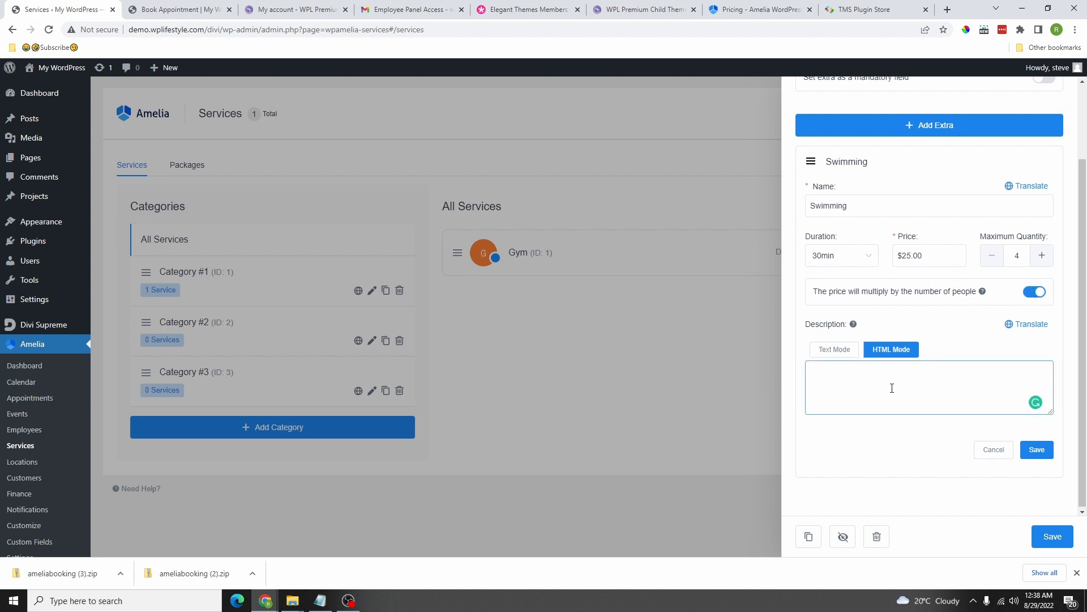
click(1021, 30)
scroll(910, 226, down, 5)
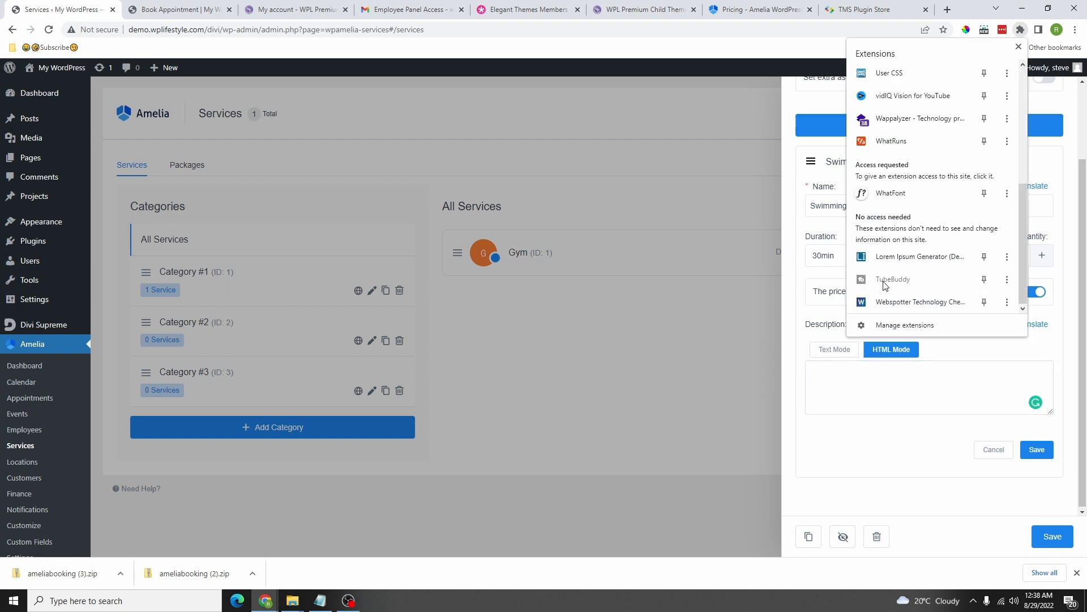
click(891, 260)
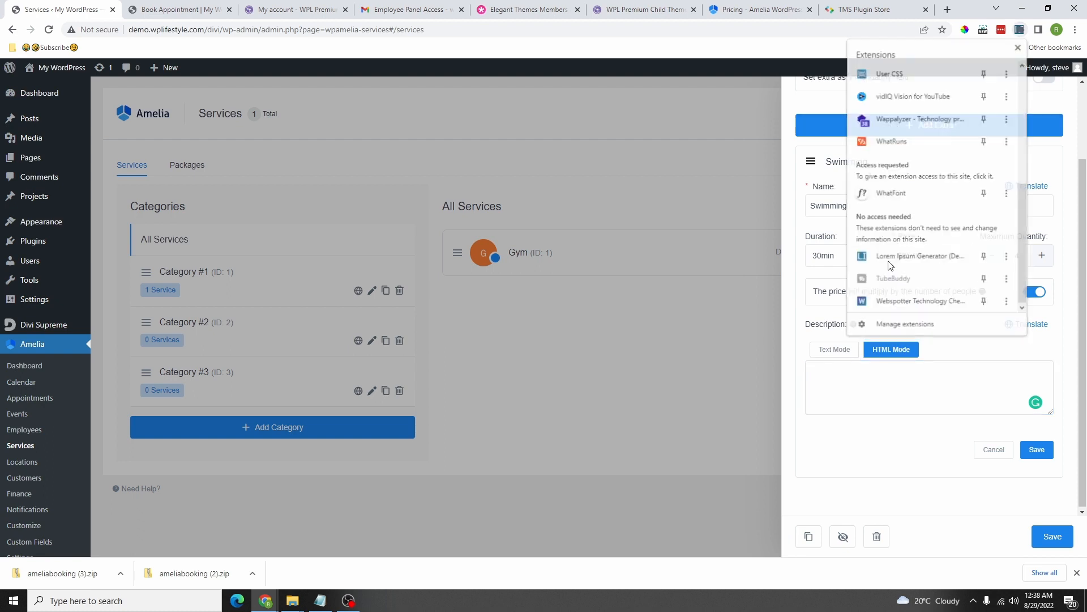
key(ctrl+a)
key(ctrl+c)
click(843, 380)
key(ctrl+v)
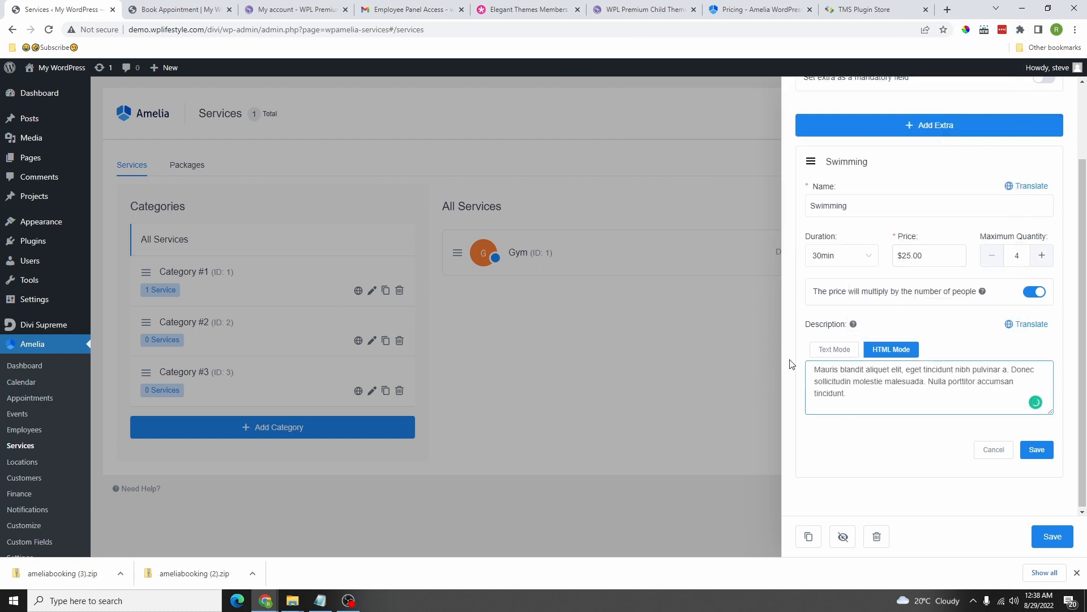
click(1037, 449)
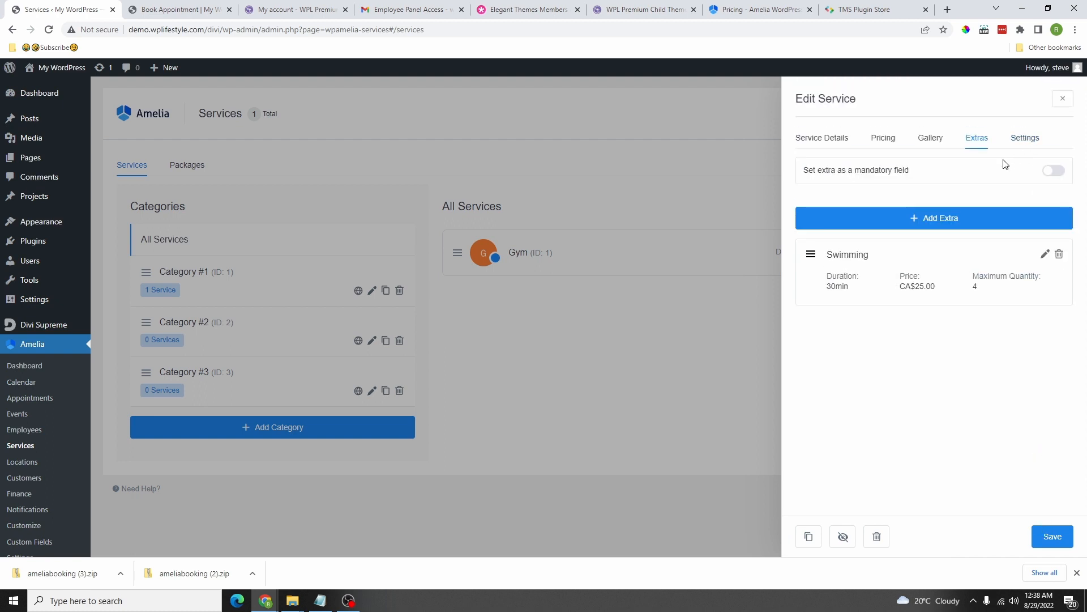
click(1014, 143)
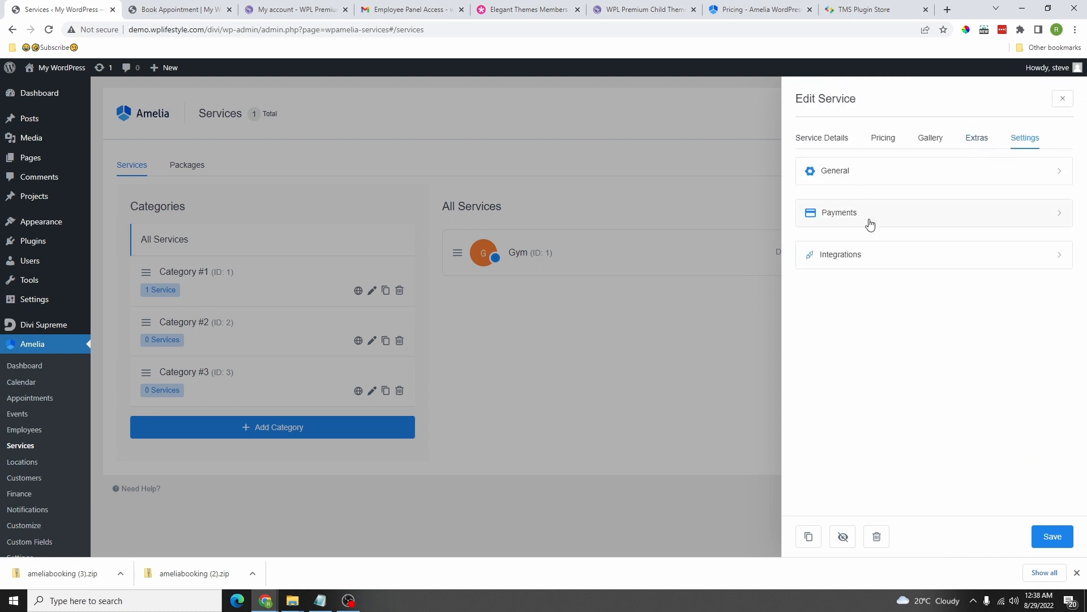
Step: Review the Gym service's general booking settings and its On-site, PayPal and Stripe payment methods
click(891, 175)
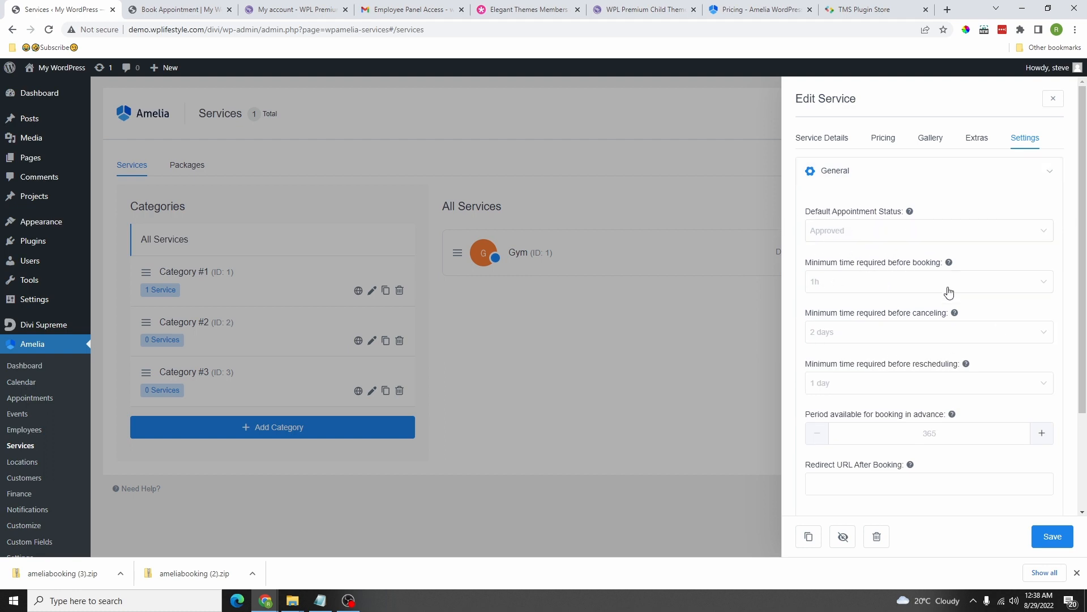
scroll(895, 260, down, 1)
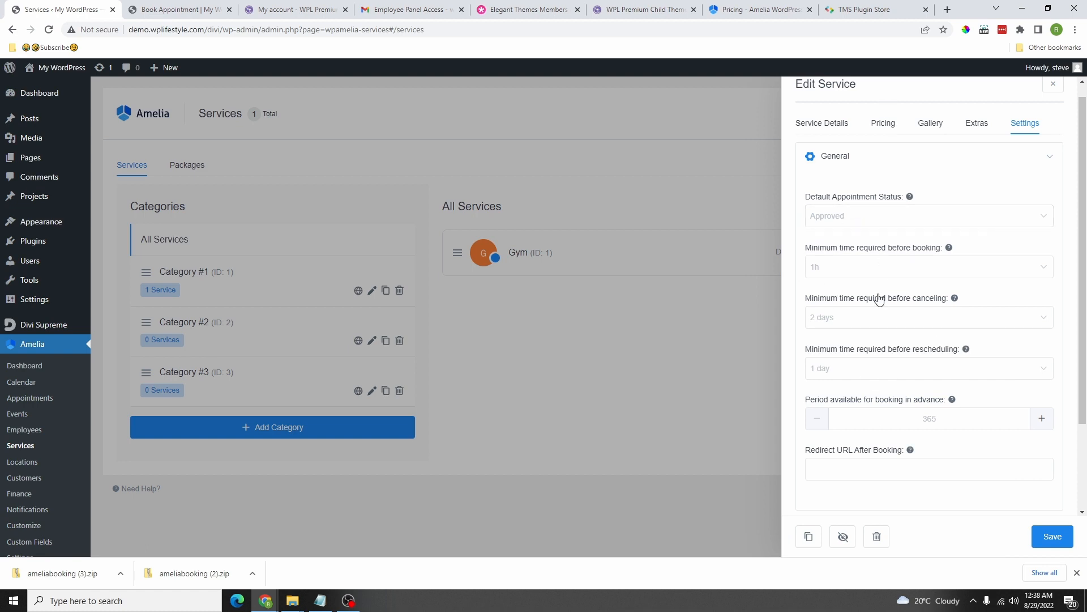
scroll(966, 358, down, 2)
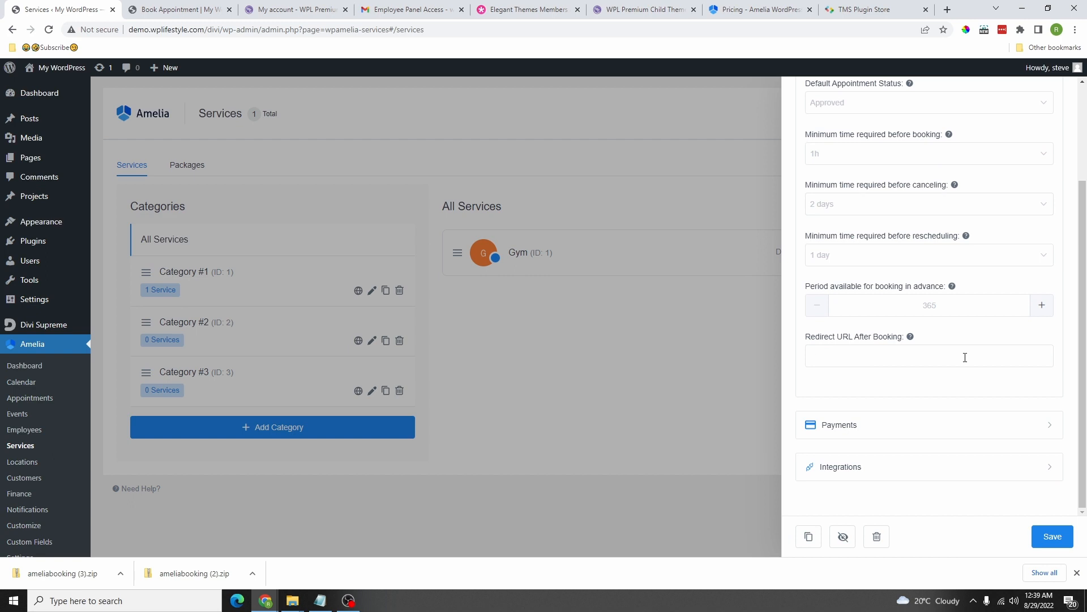
click(859, 357)
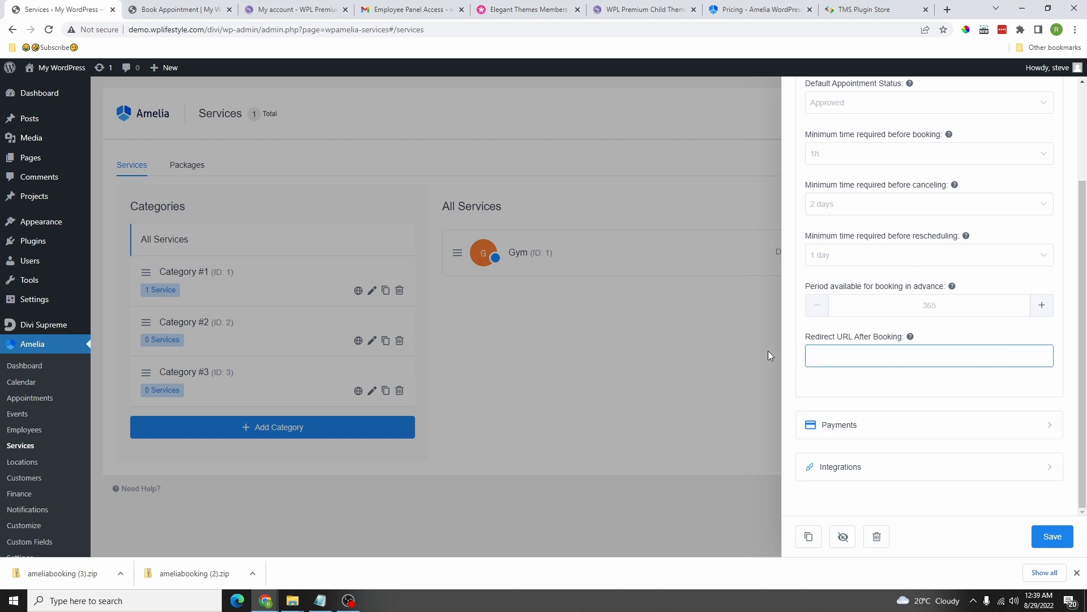
click(861, 426)
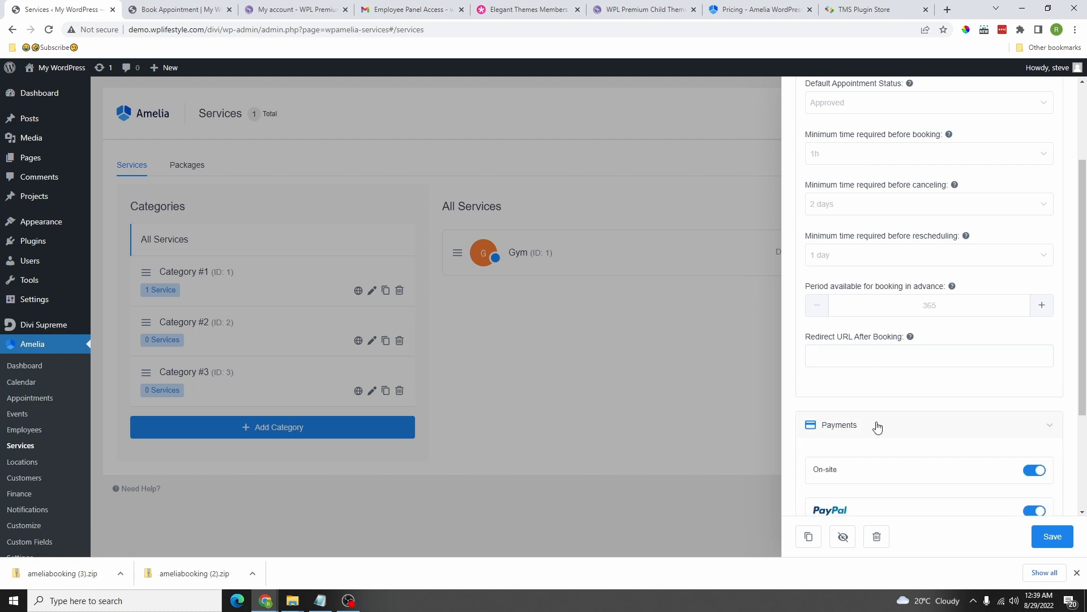
scroll(884, 423, down, 3)
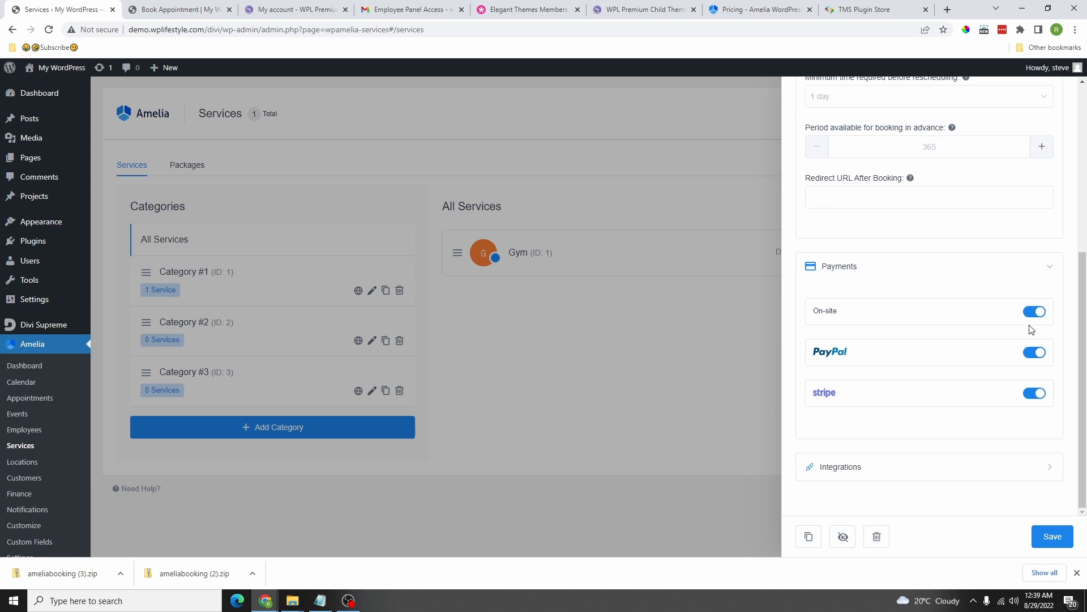
Step: Leave the Zoom integration off, then save the Gym service and update all employees
click(939, 474)
scroll(968, 401, down, 2)
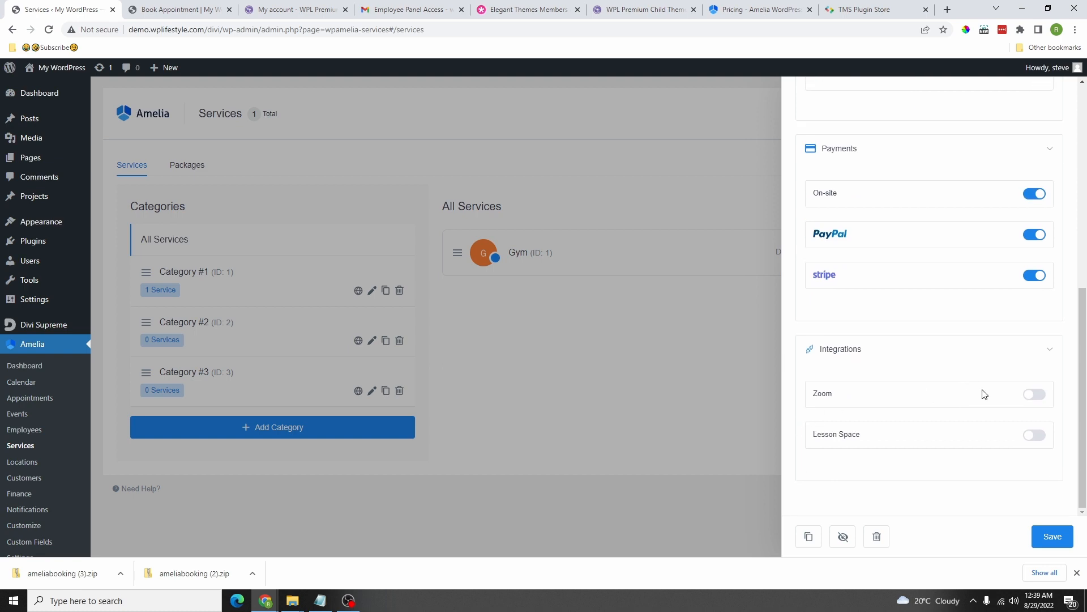
click(1034, 394)
scroll(951, 409, down, 1)
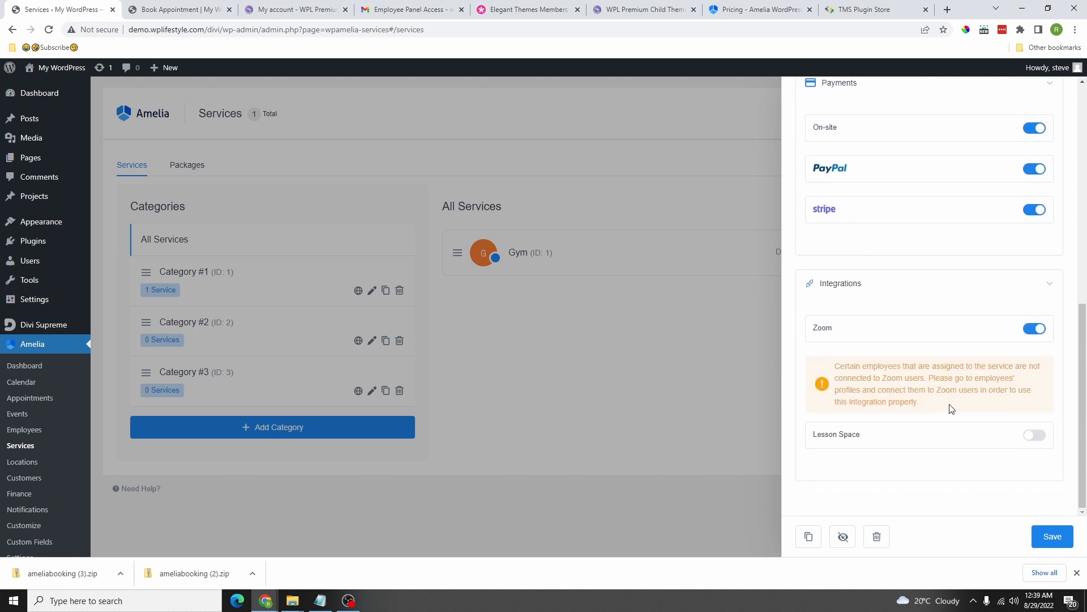
click(1036, 329)
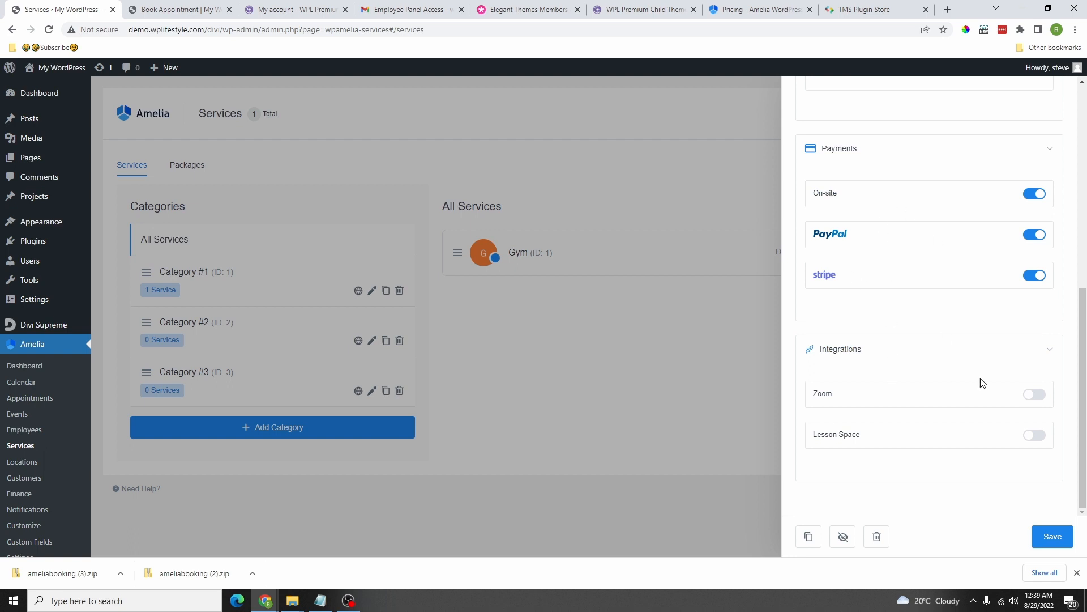
click(1034, 394)
scroll(969, 366, down, 1)
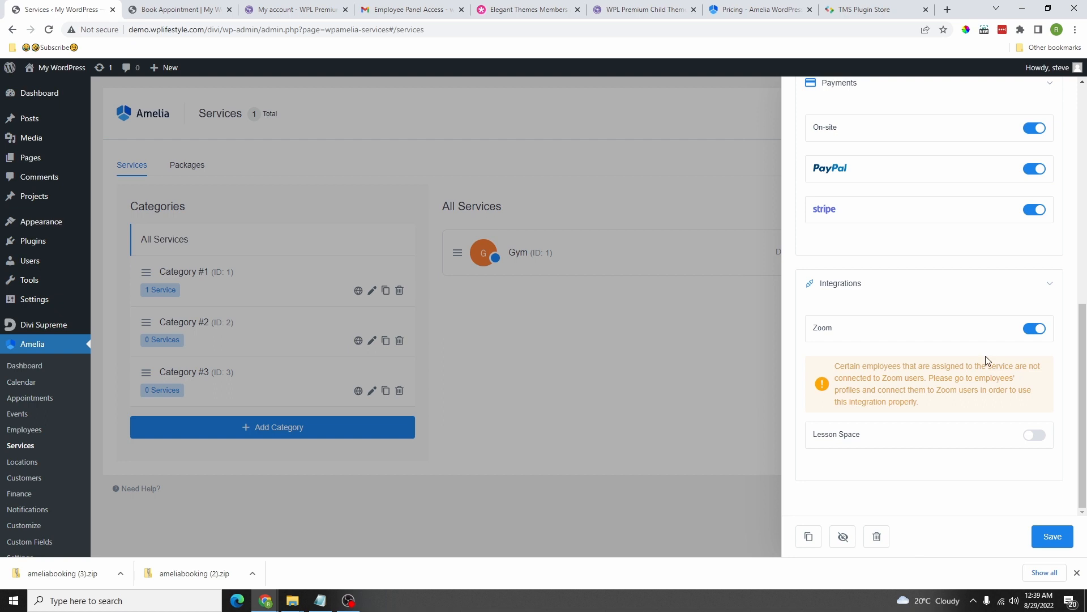
click(1035, 328)
click(1035, 394)
click(1033, 329)
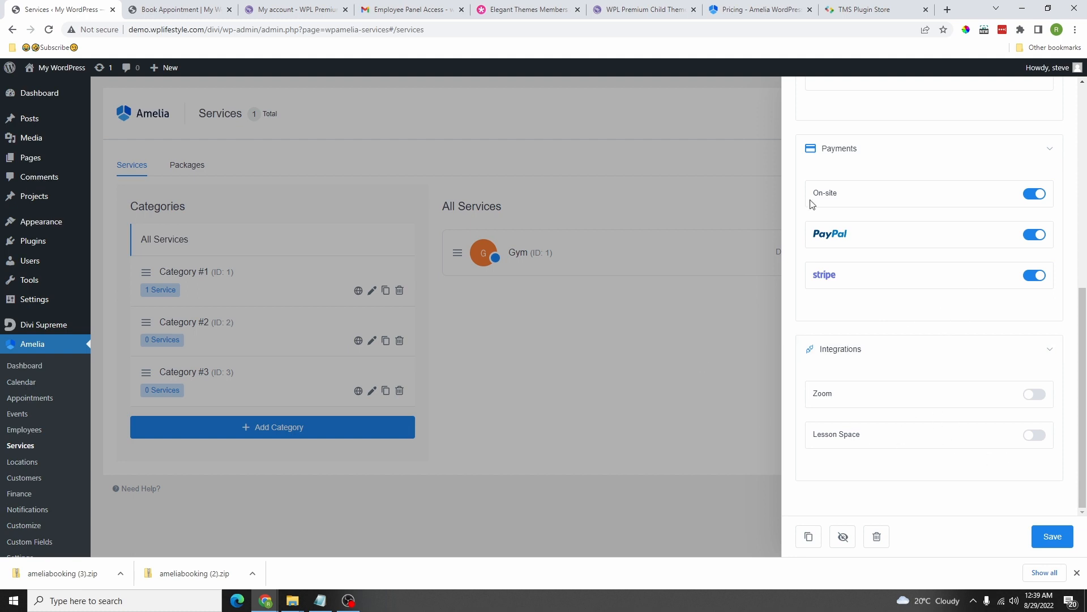
click(1049, 542)
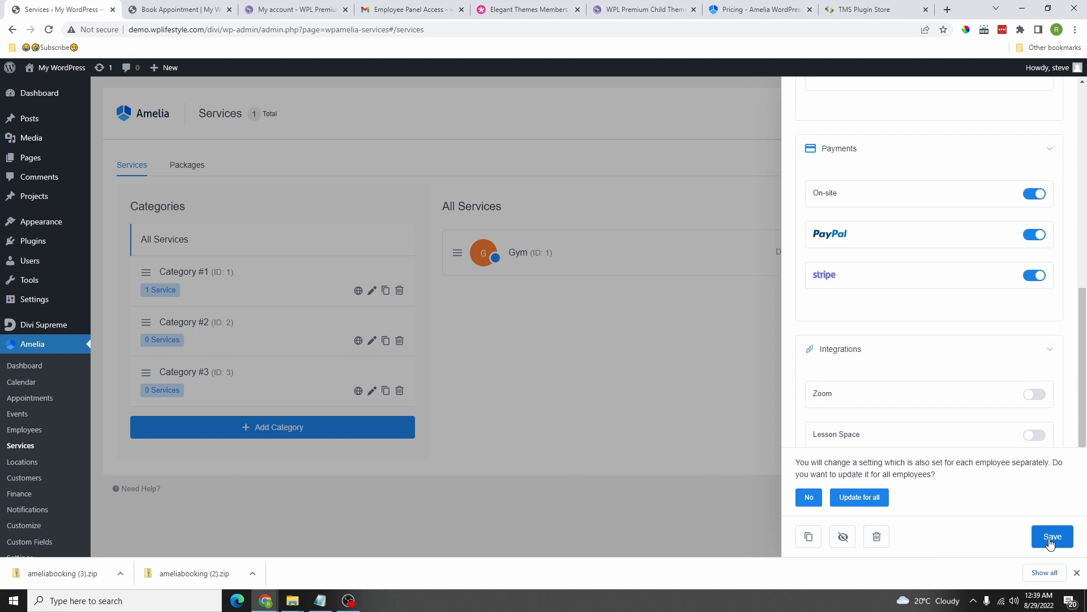
click(1050, 542)
Step: Duplicate Gym as a Massage service with the massage photo and a red colour
click(530, 256)
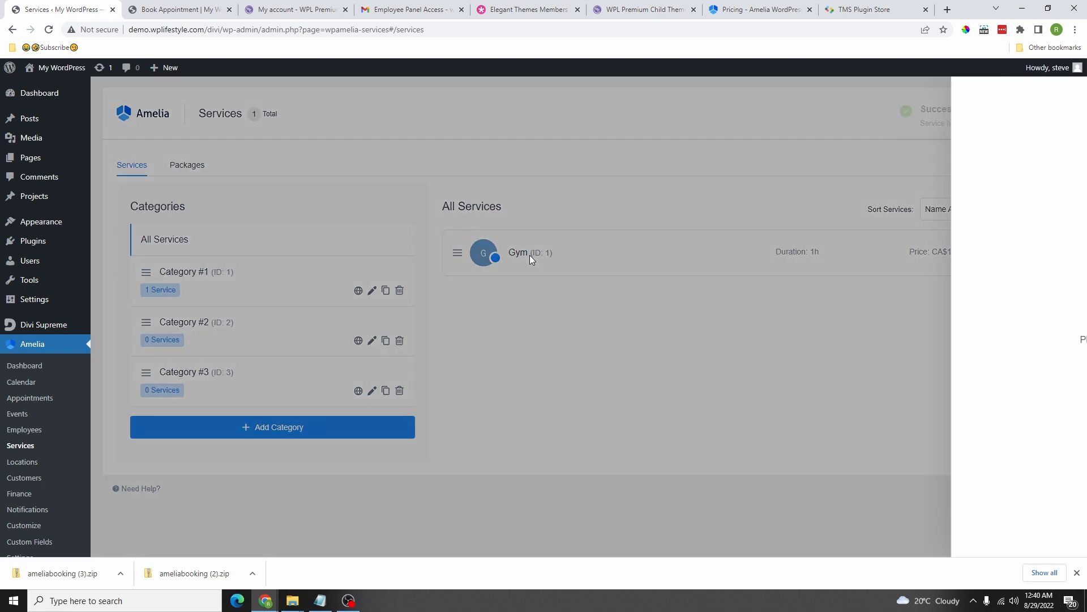
click(812, 536)
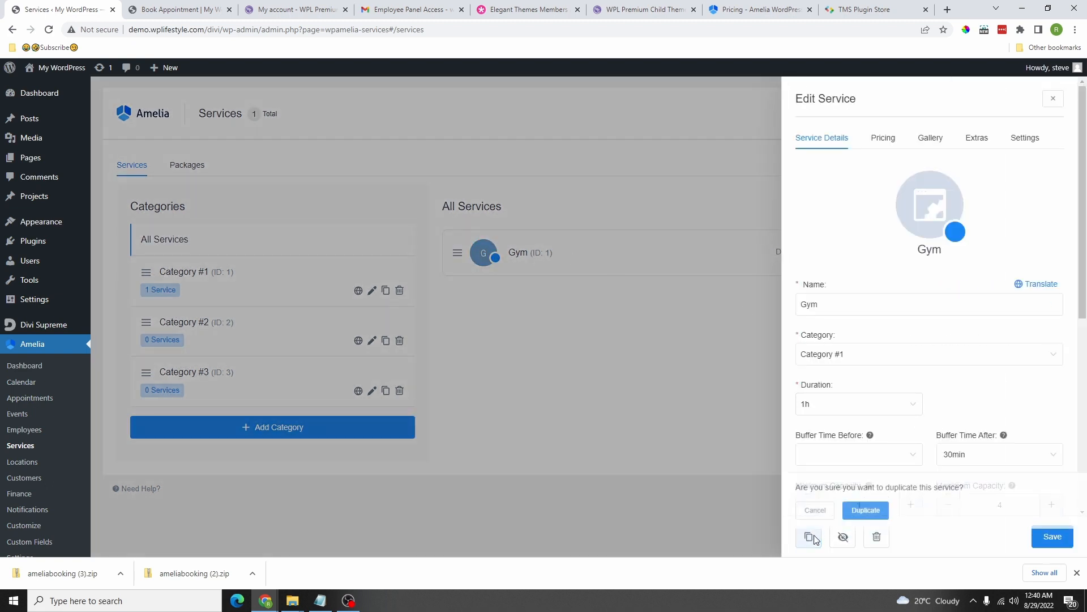
click(866, 509)
drag(827, 302, 772, 308)
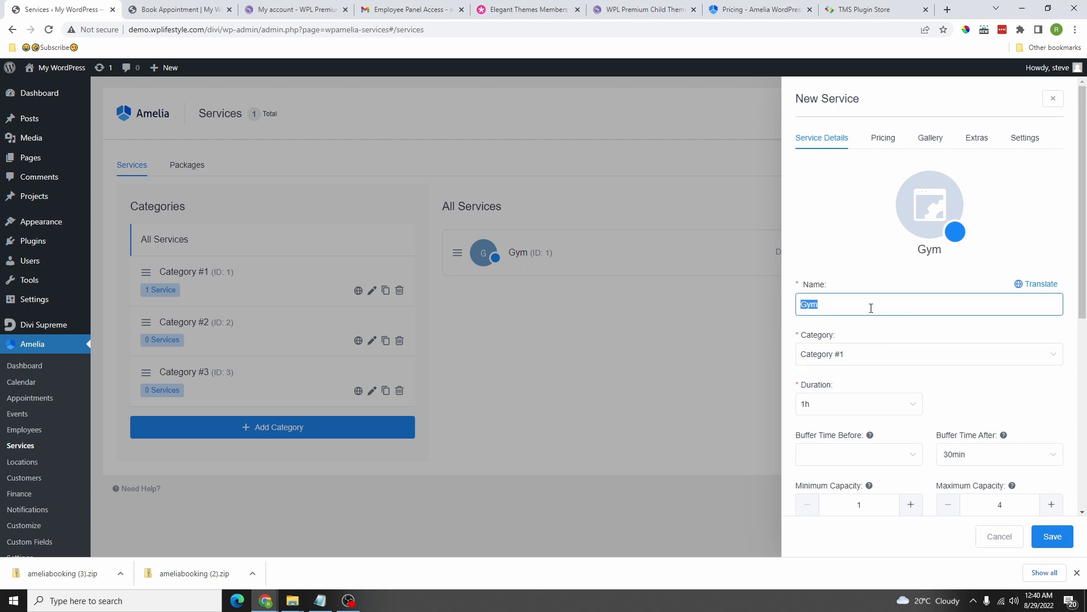
text(Massage)
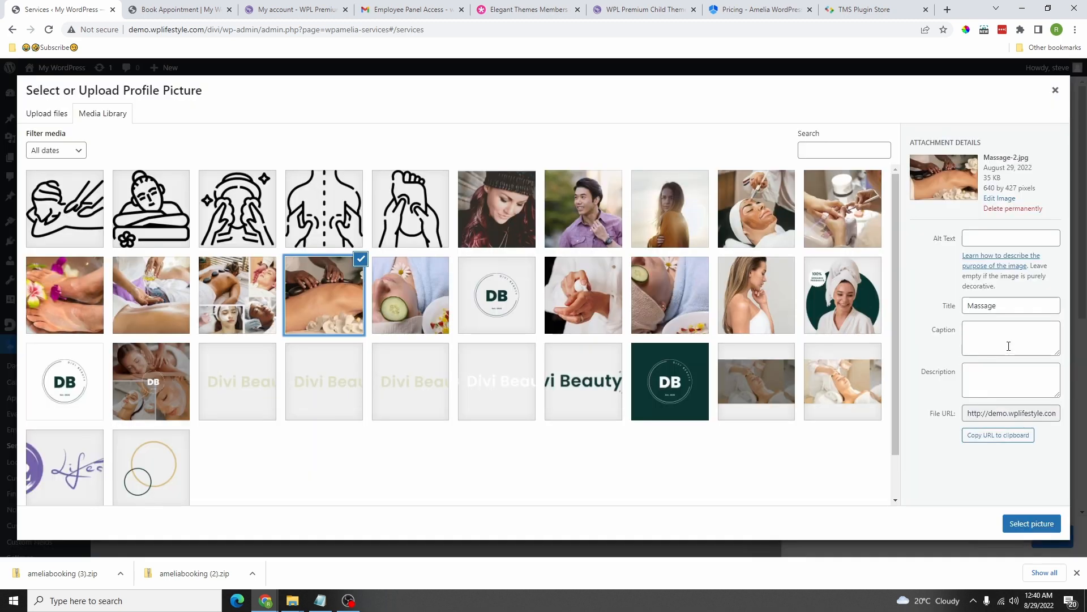
click(1032, 531)
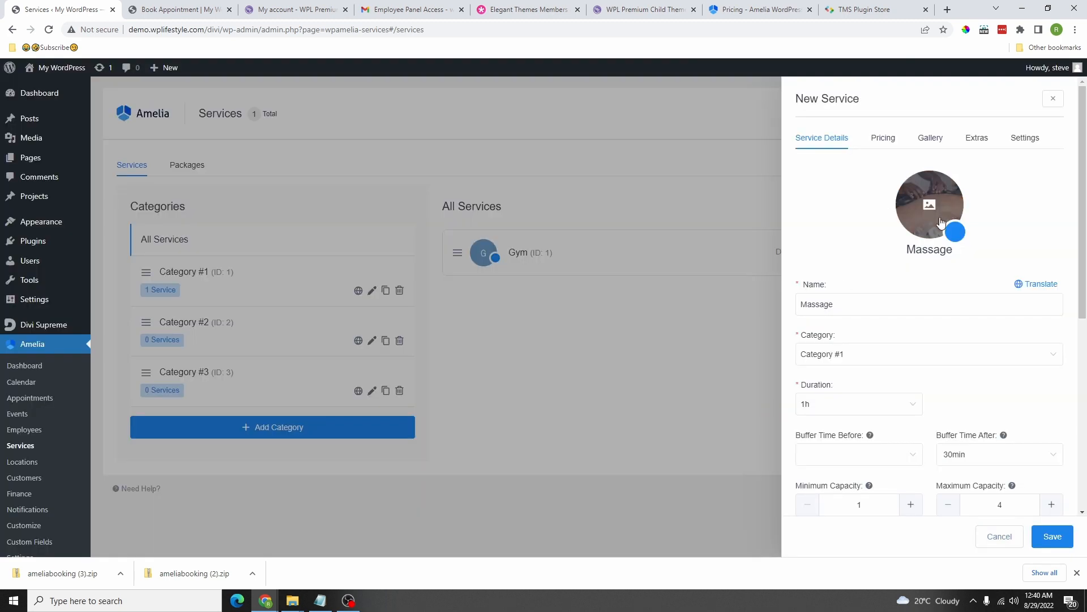
click(961, 240)
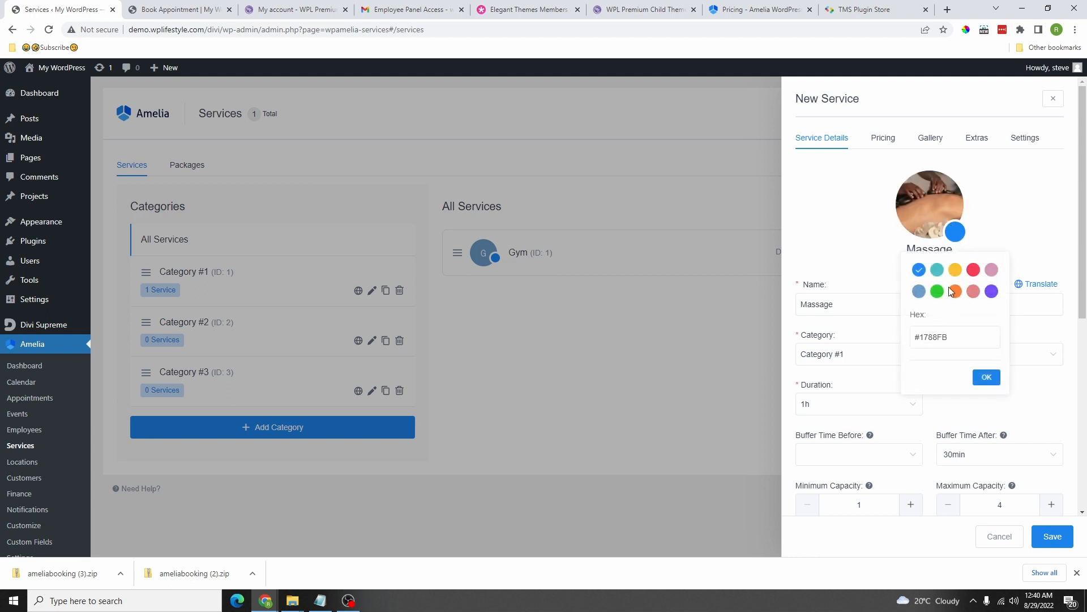
click(973, 270)
click(986, 377)
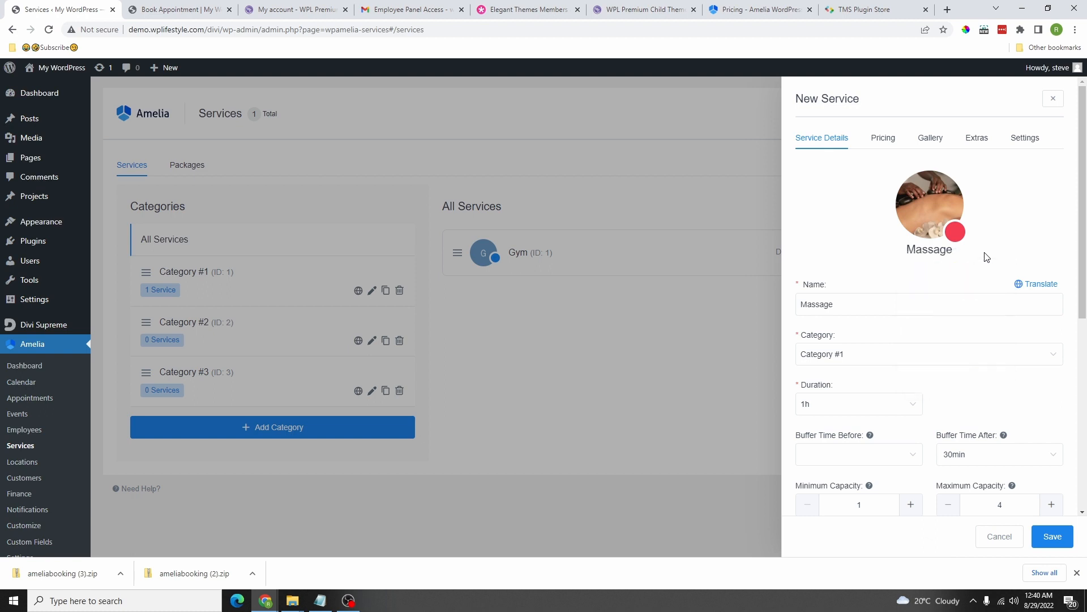
Step: Review the copied Massage service's pricing deposit, gallery and extras
click(879, 142)
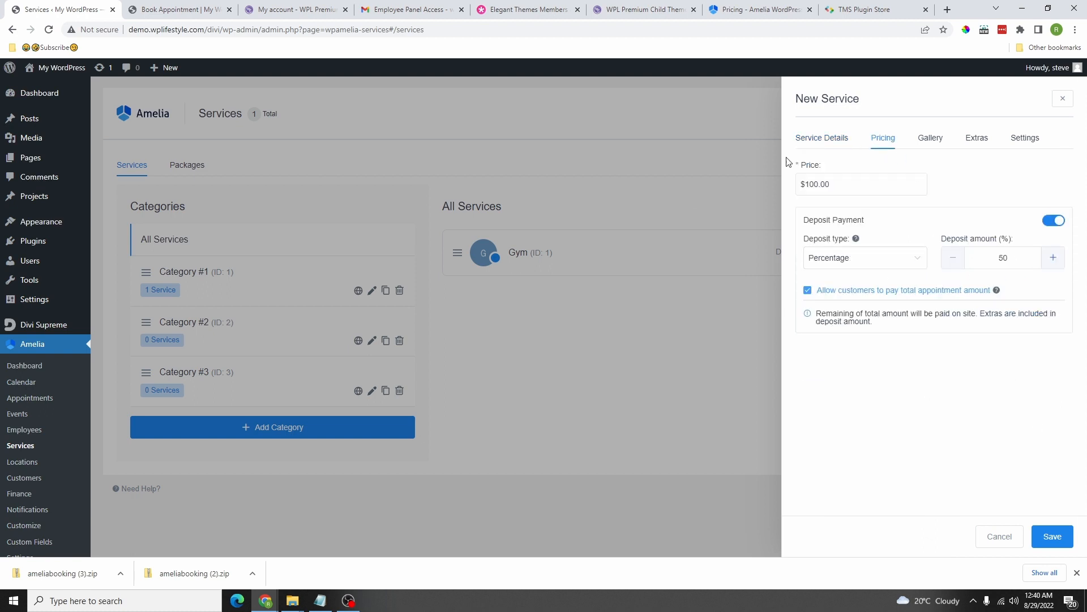
double_click(997, 259)
mouse_move(997, 290)
click(930, 137)
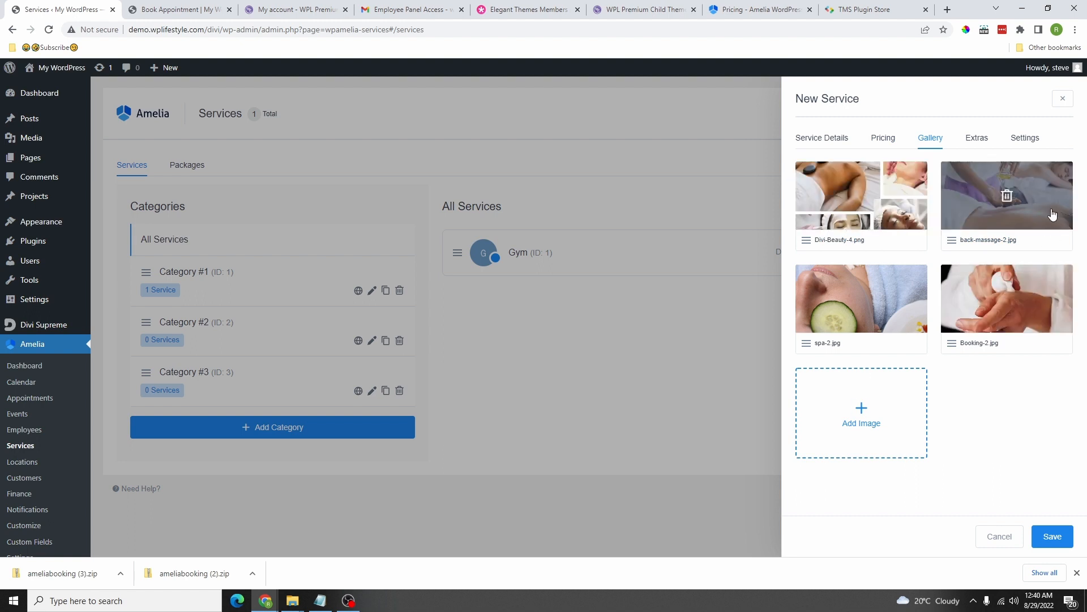
click(976, 138)
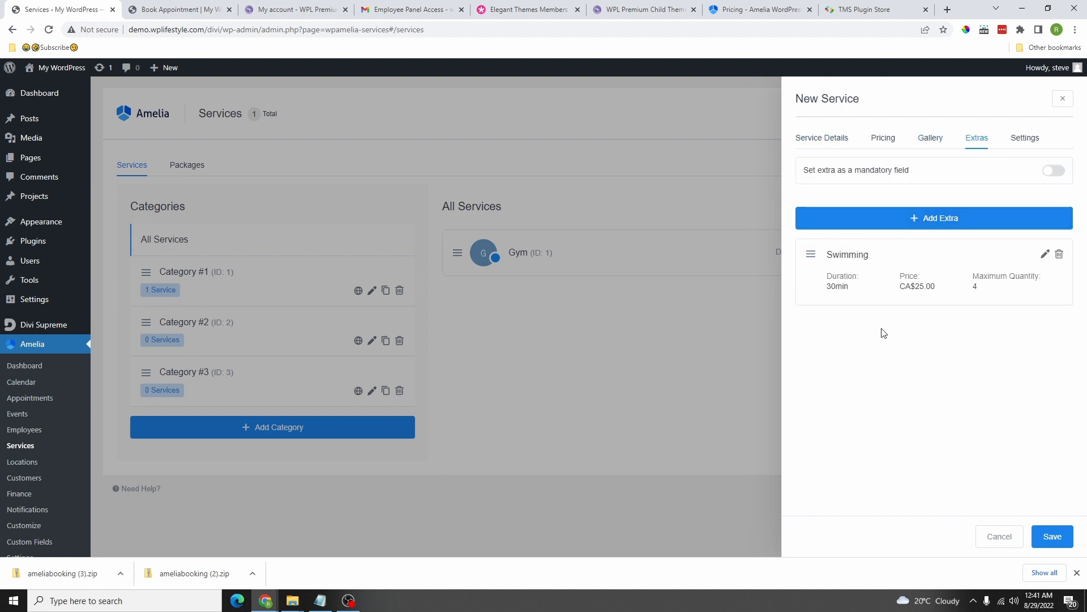
Step: Add a Hot Stone extra lasting 1h priced at CA$85
click(935, 225)
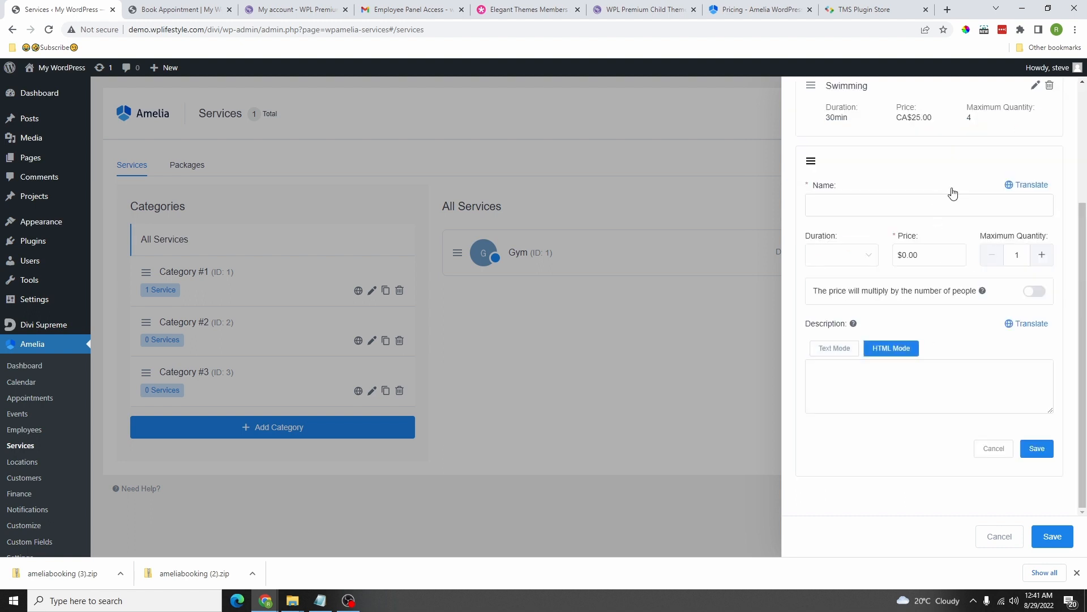
click(855, 203)
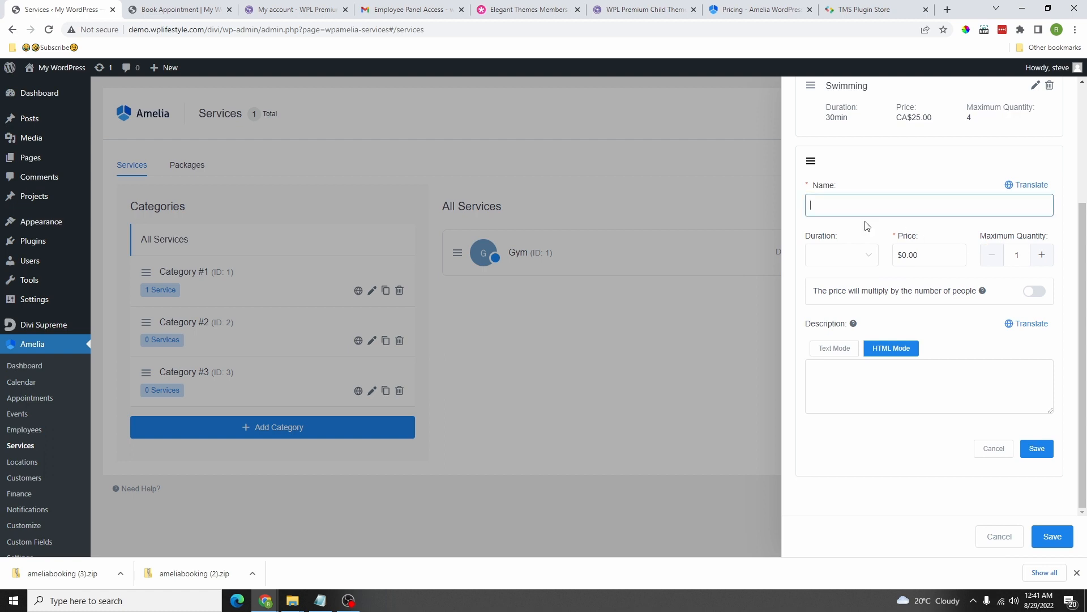
text(Hot )
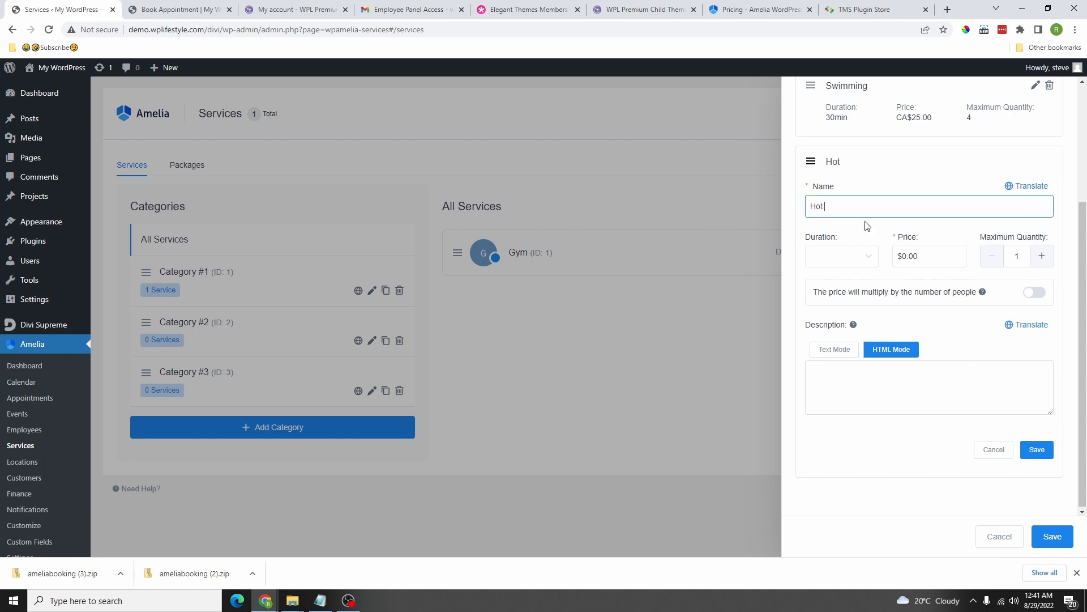
text(Stone)
click(828, 259)
click(837, 310)
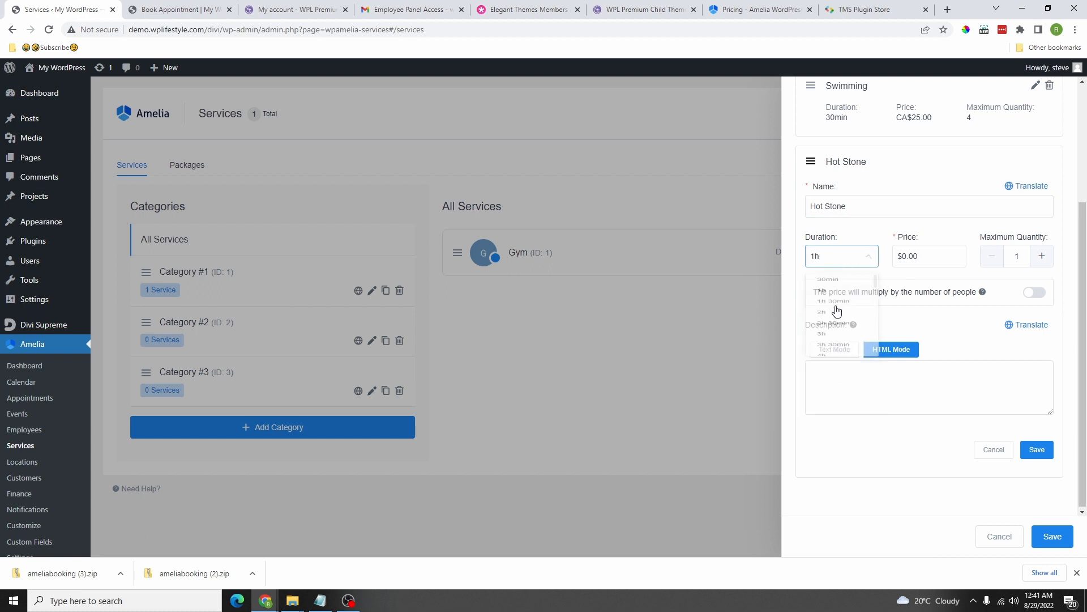
drag(924, 256, 886, 267)
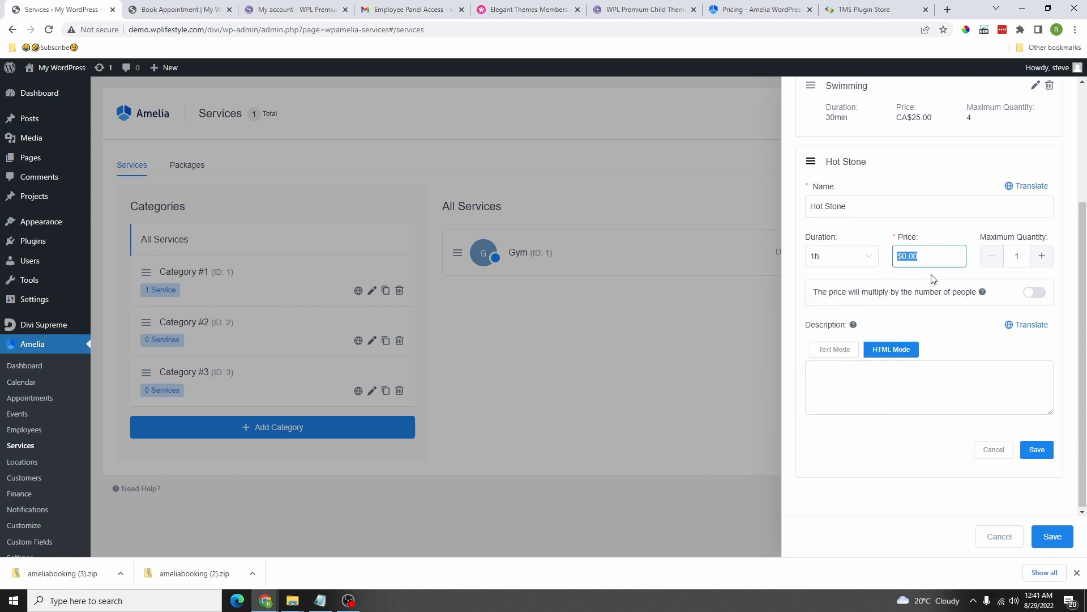
text(8)
Step: Set Hot Stone's maximum quantity to 4 with per-person pricing, then save the extra and the Massage service
click(1042, 257)
click(1041, 257)
click(1041, 257)
click(993, 258)
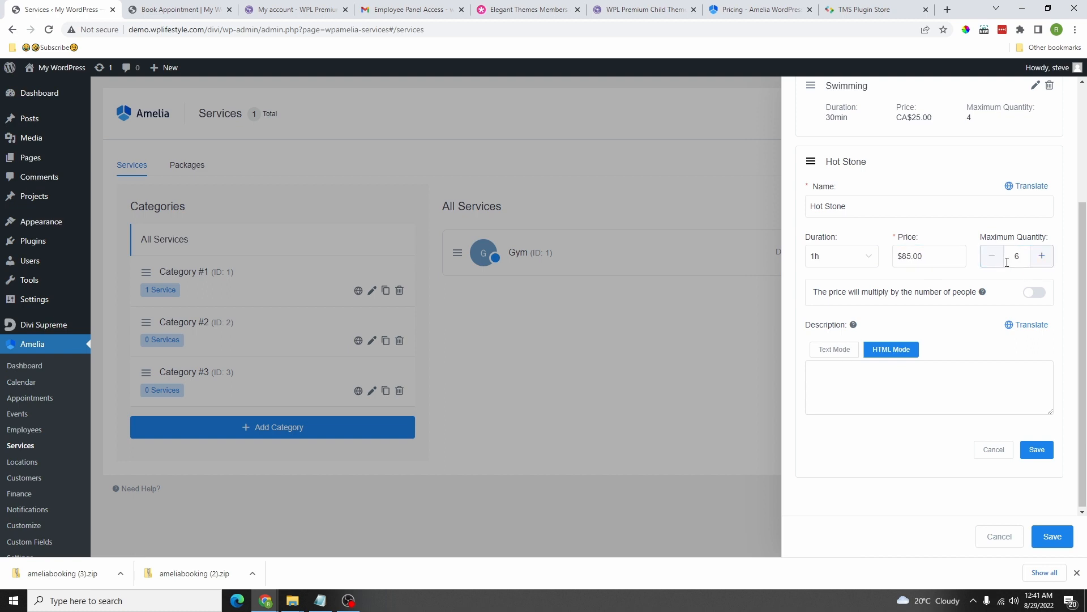
click(993, 258)
click(1041, 299)
click(1037, 450)
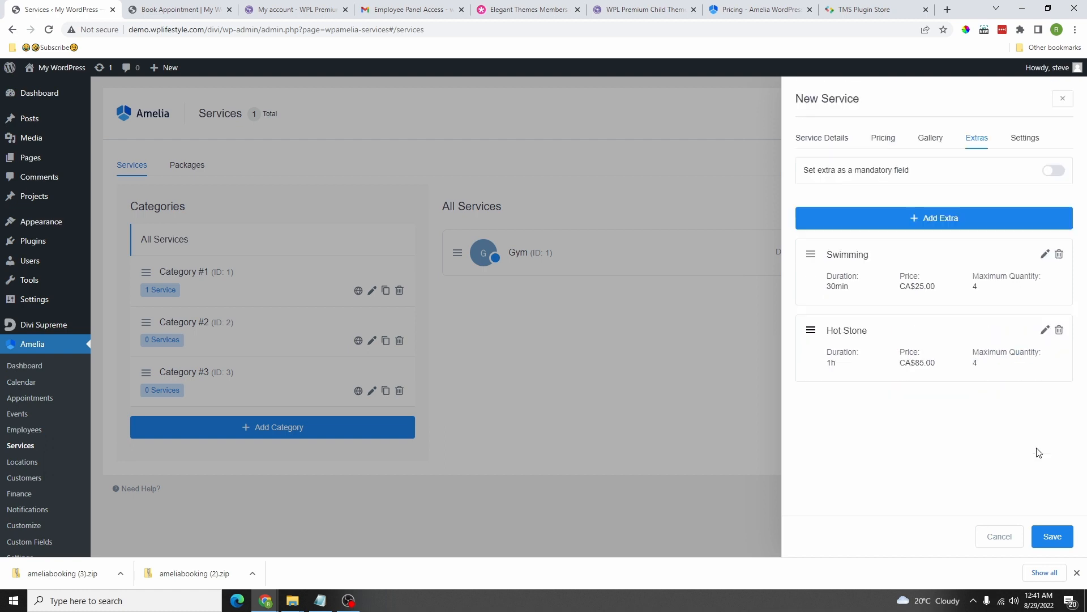
click(1054, 536)
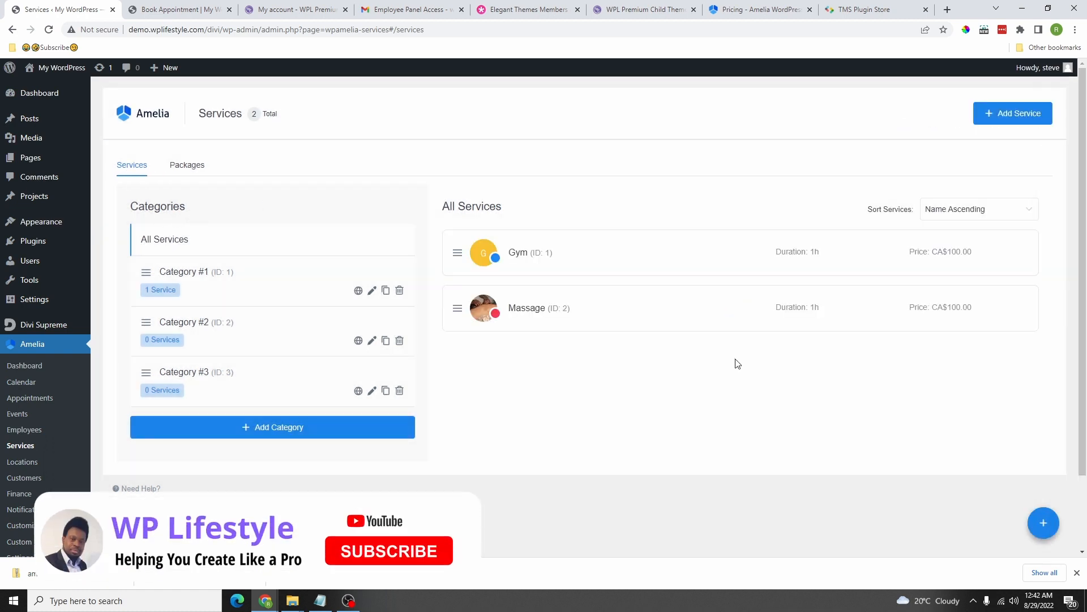
click(541, 306)
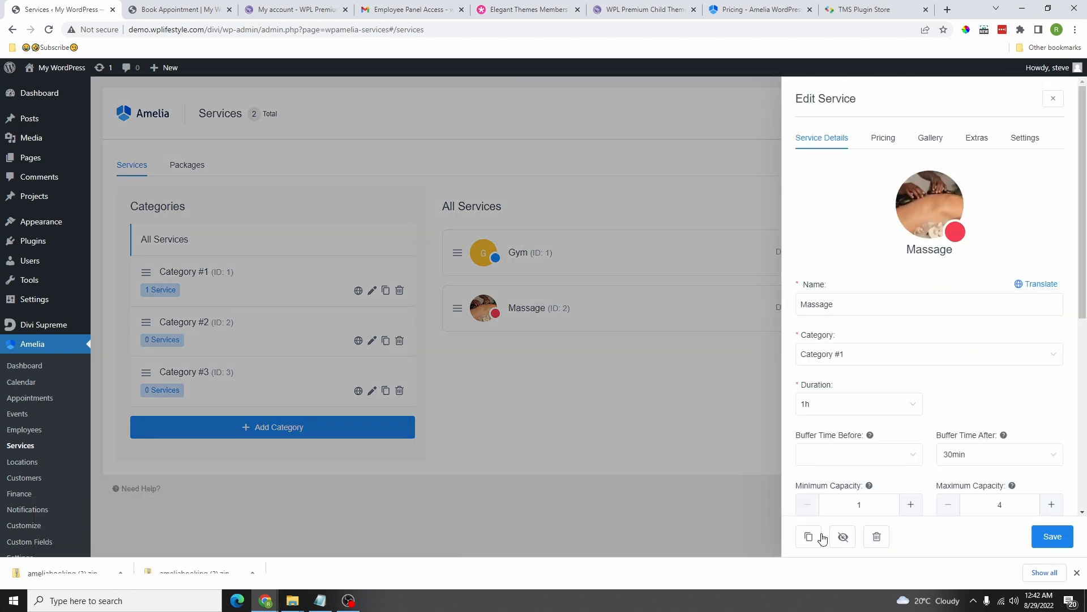
Step: Duplicate Massage as Physiotherapy, assign one employee, and save it as the third service
click(810, 536)
click(867, 495)
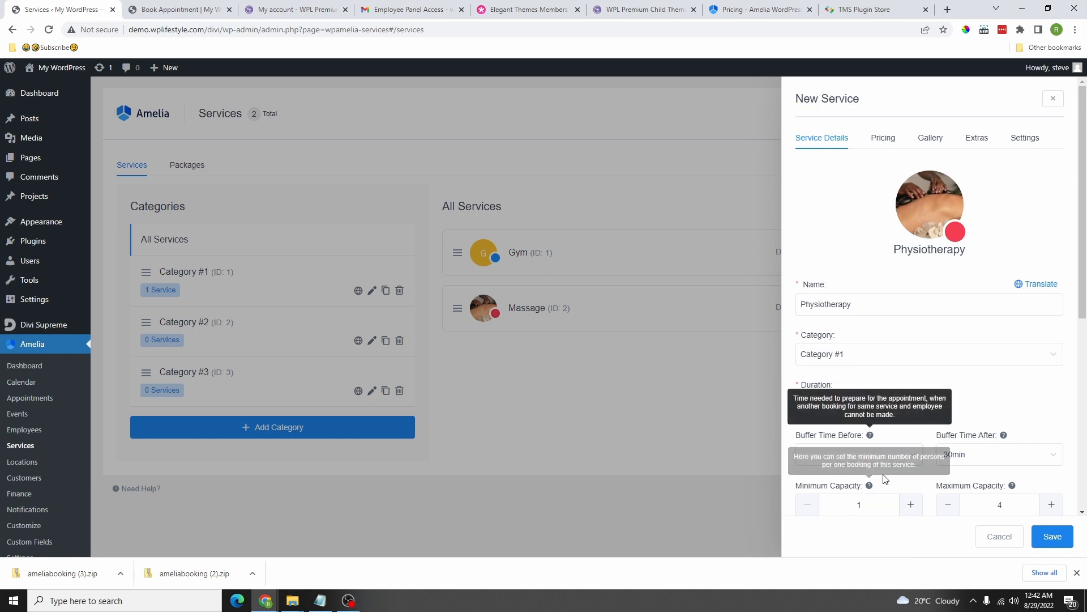
scroll(934, 490, down, 4)
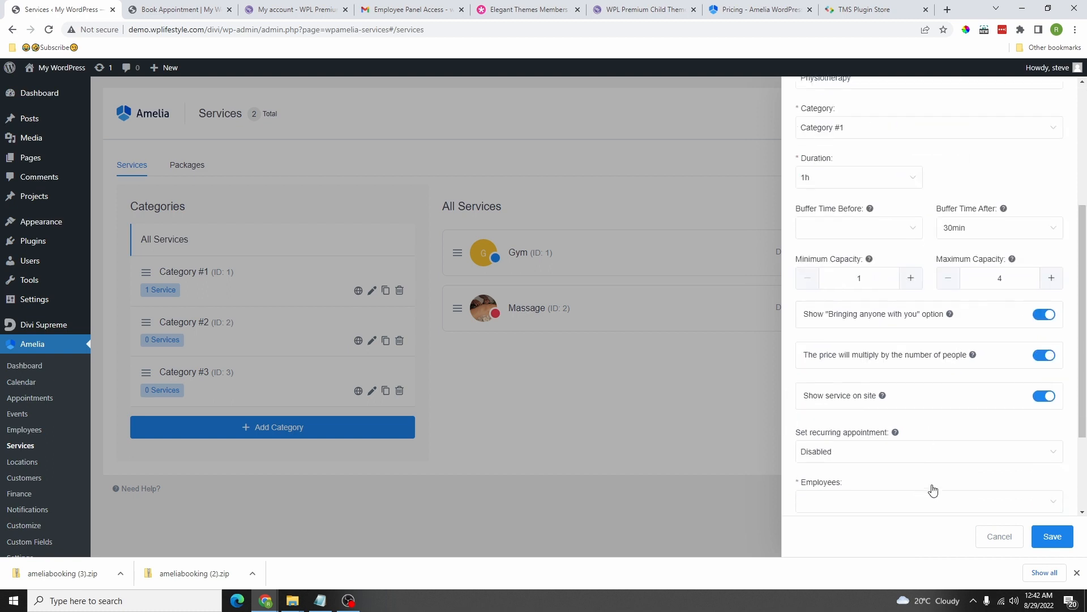
scroll(948, 391, down, 3)
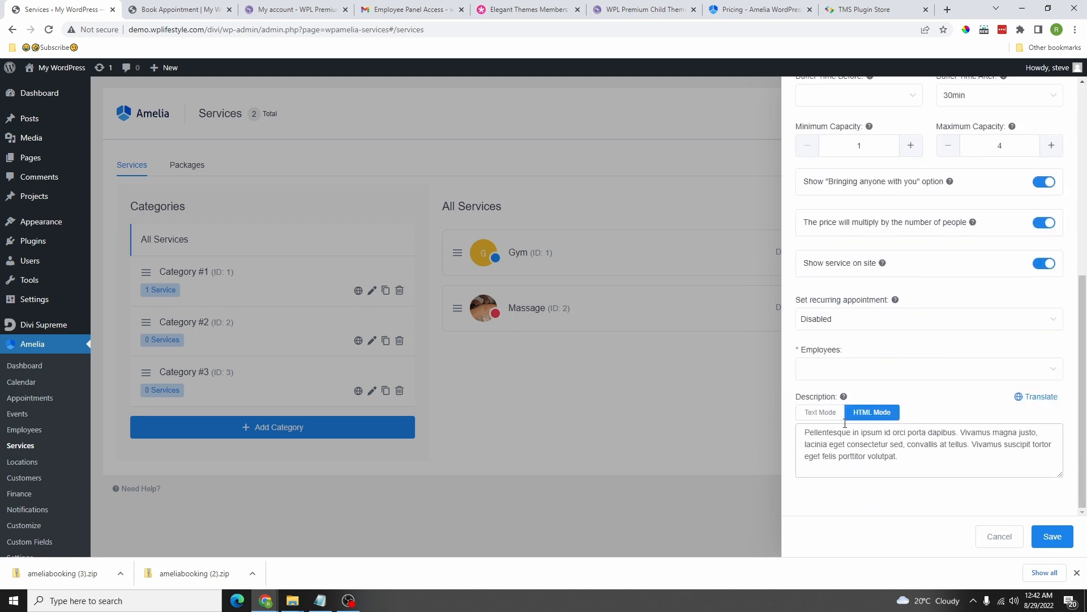
click(1055, 543)
click(844, 368)
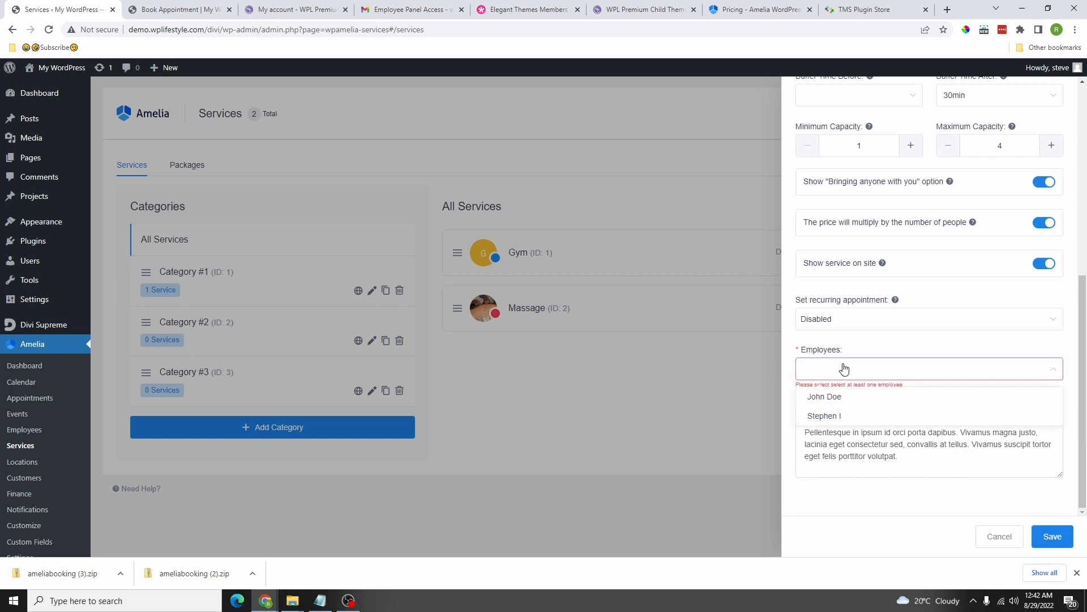
click(838, 416)
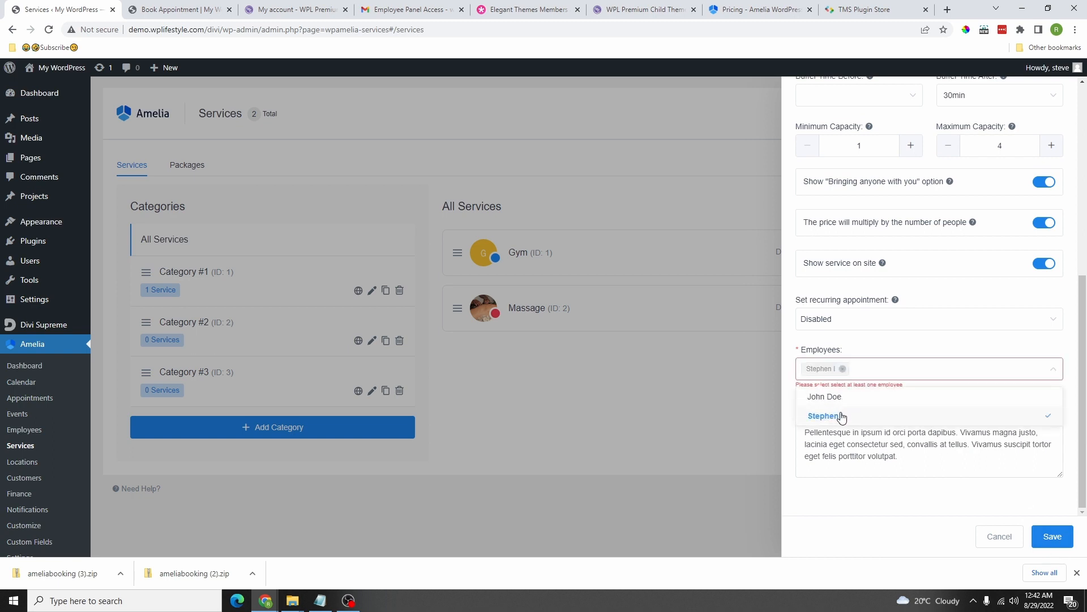
click(1053, 538)
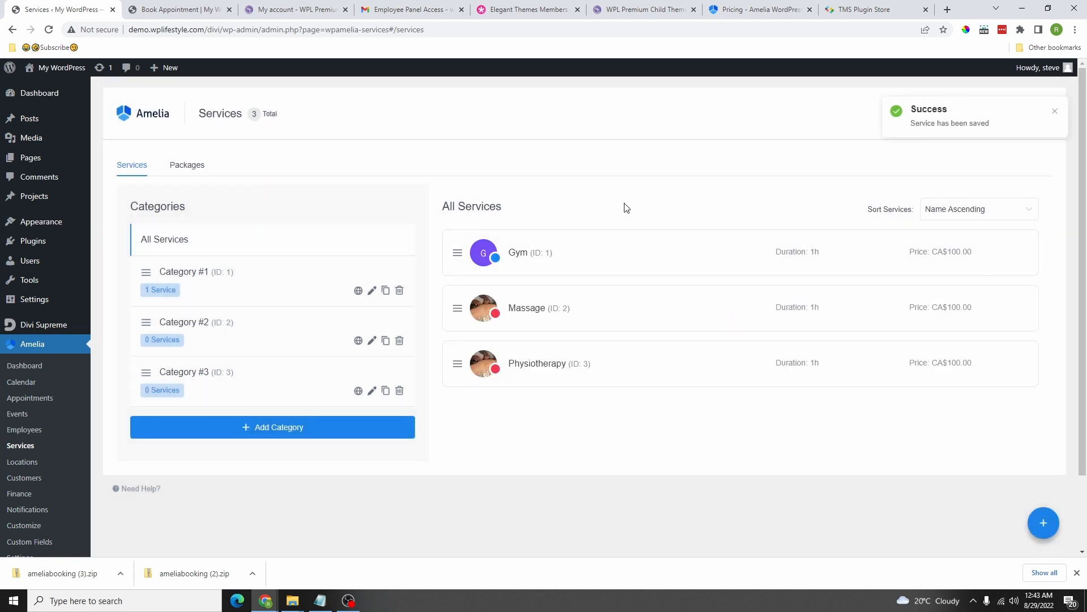
click(186, 165)
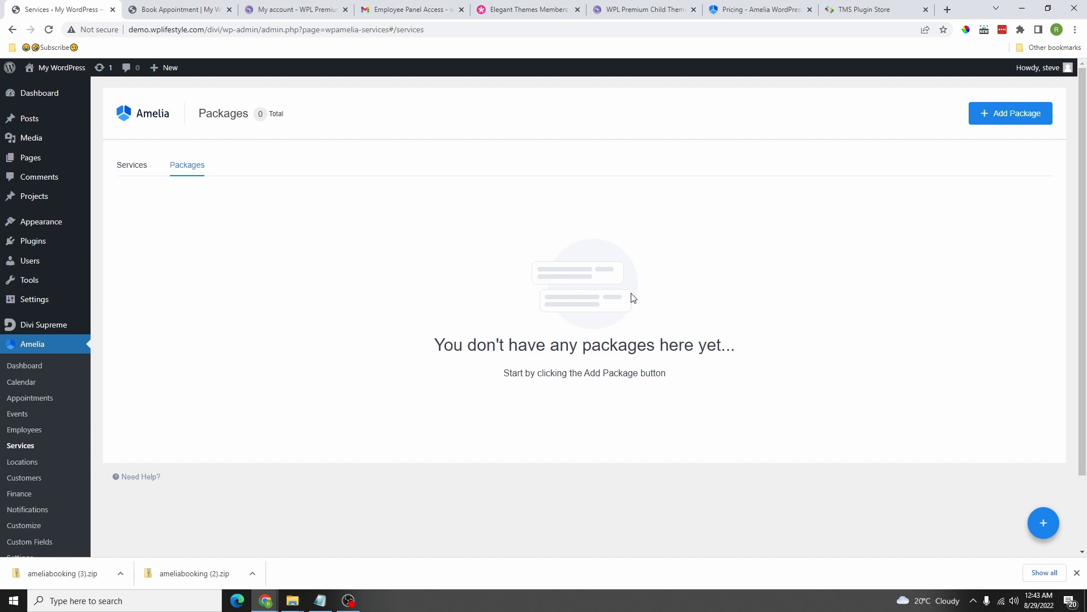
Step: Create a new package named 'Therapy' lasting 1 day
click(995, 116)
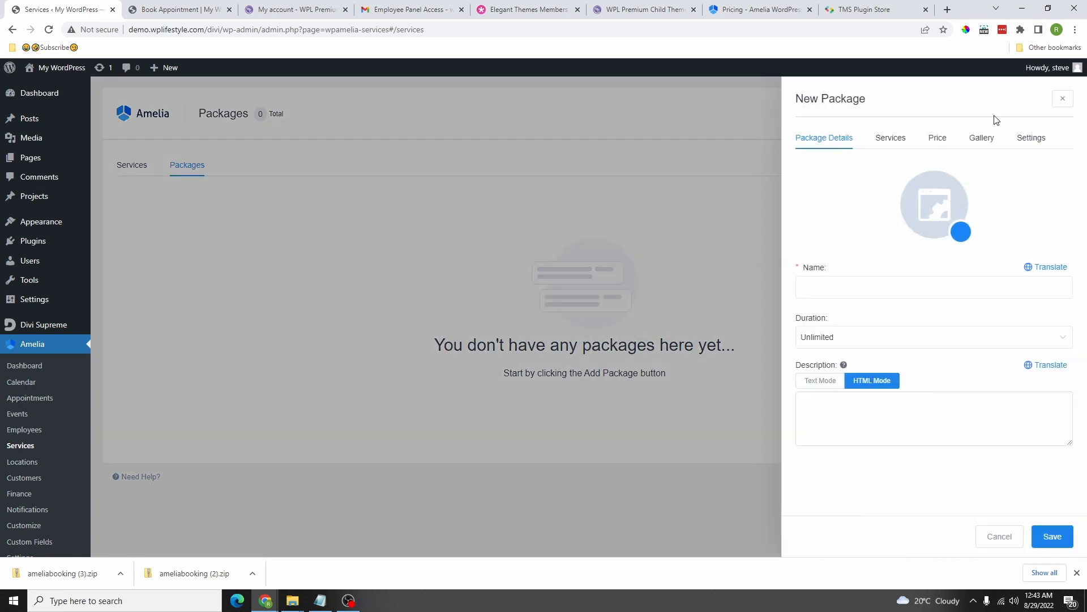
click(871, 292)
text(The)
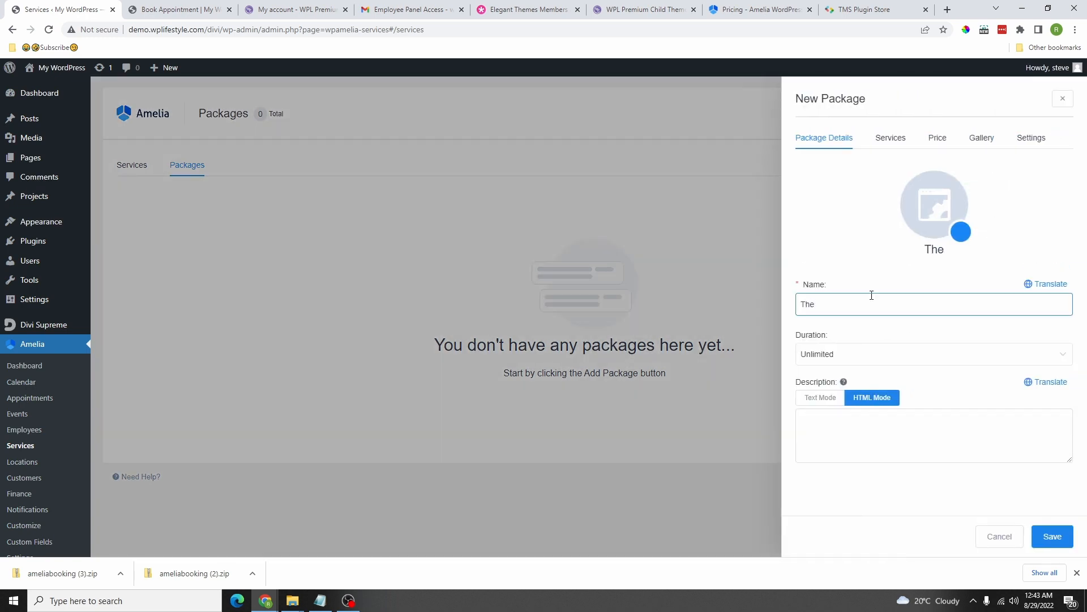
text(rapy)
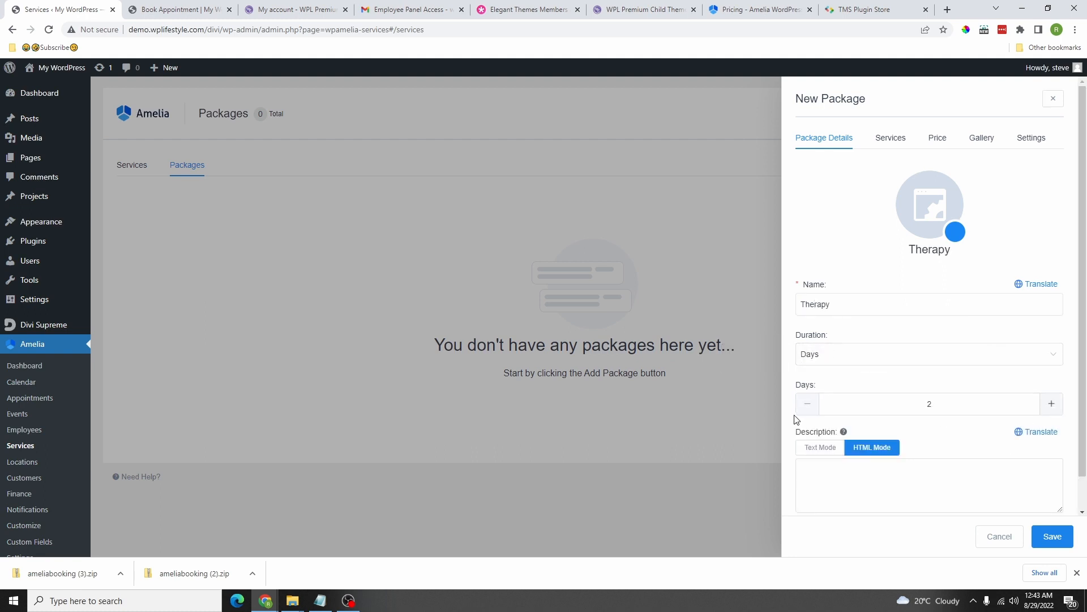
click(808, 403)
click(915, 468)
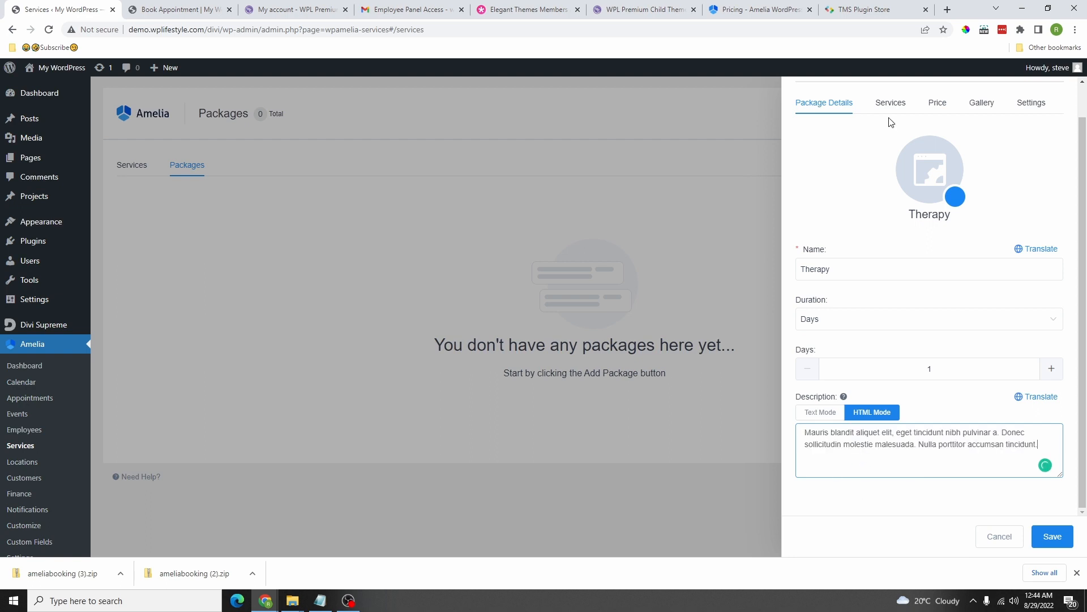
Step: Include the Gym service in the Therapy package, check its price, and save it
click(891, 105)
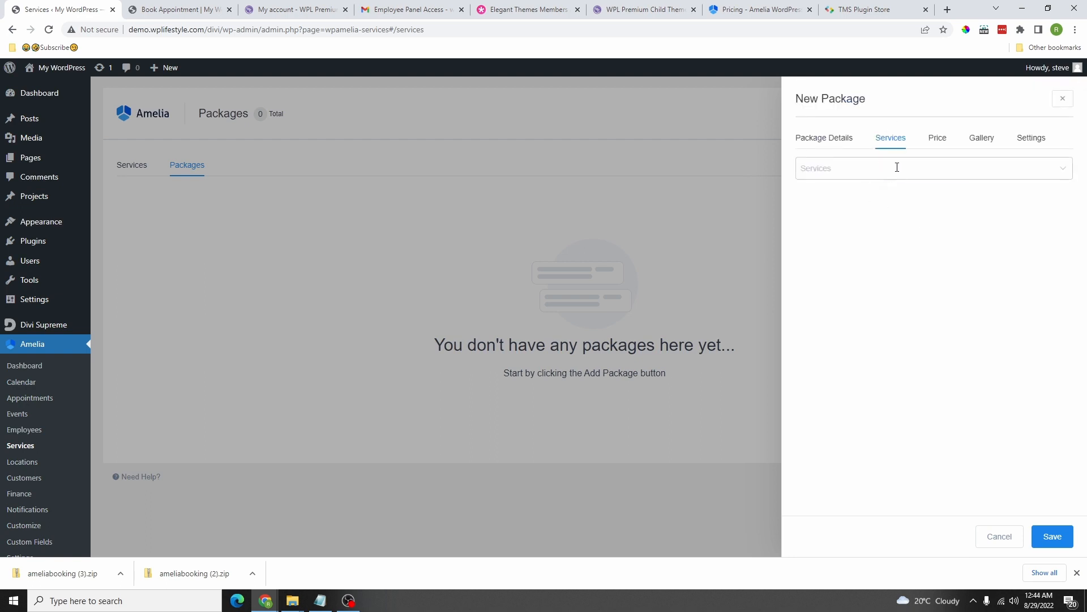
click(873, 172)
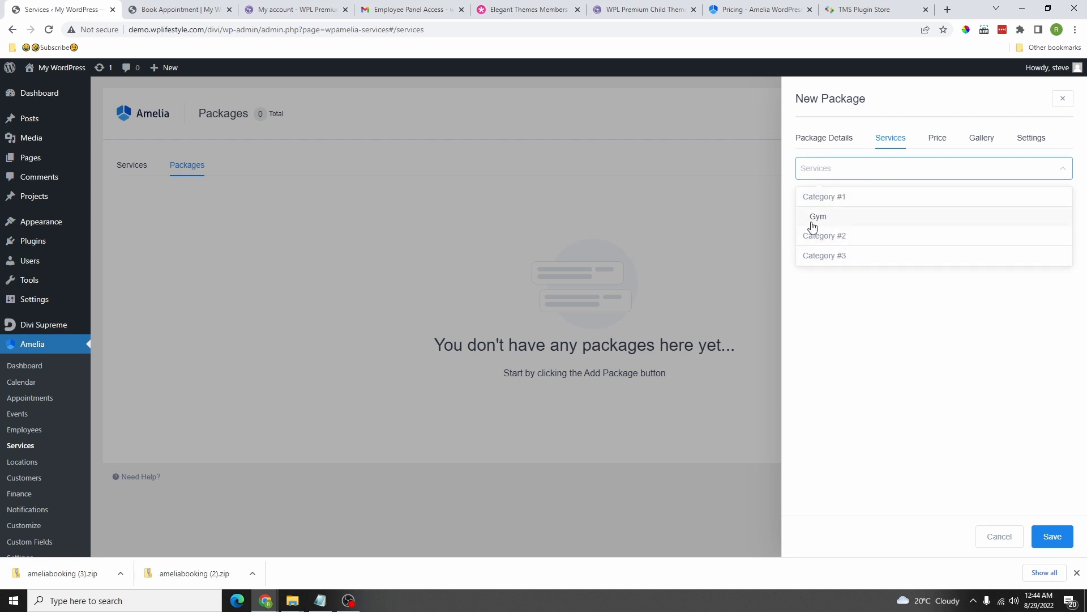
click(838, 222)
click(838, 221)
click(832, 222)
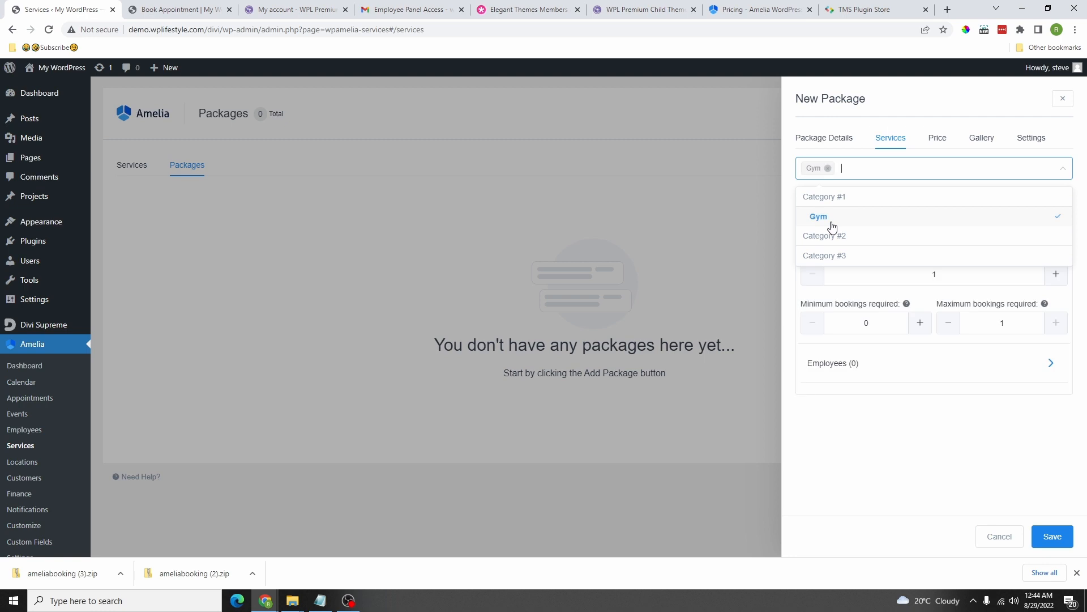
click(938, 141)
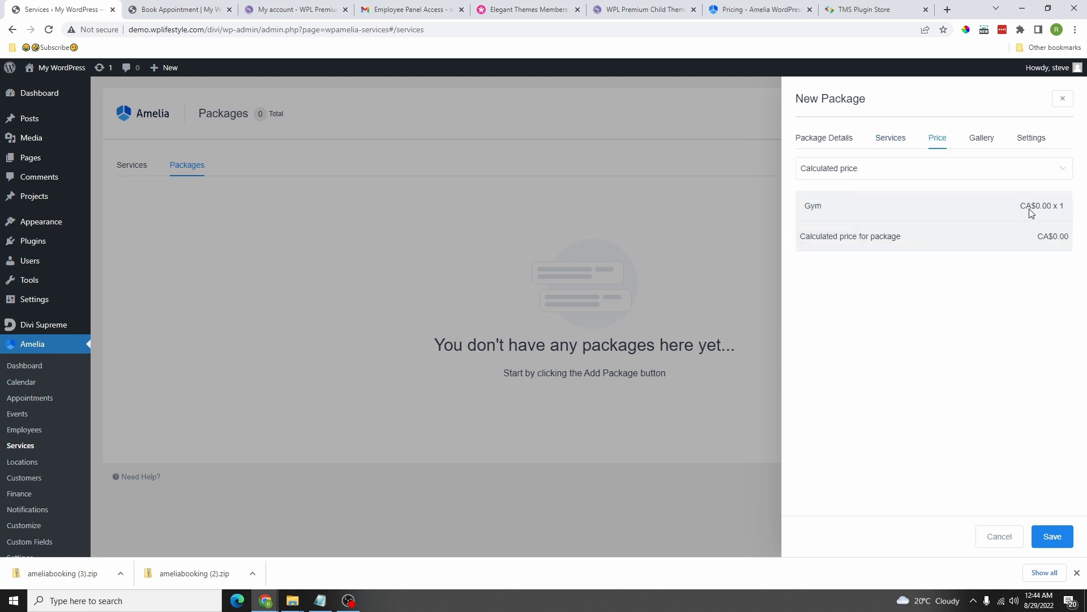
click(1052, 536)
click(132, 164)
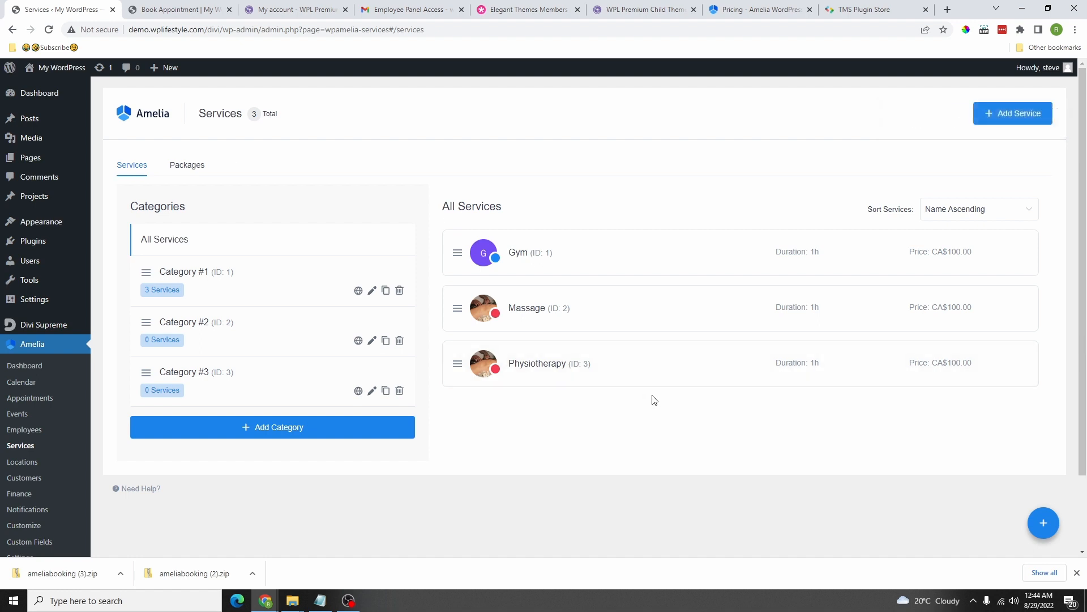
Step: Move Massage into Category #2 and Physiotherapy into Category #3, saving both
click(578, 308)
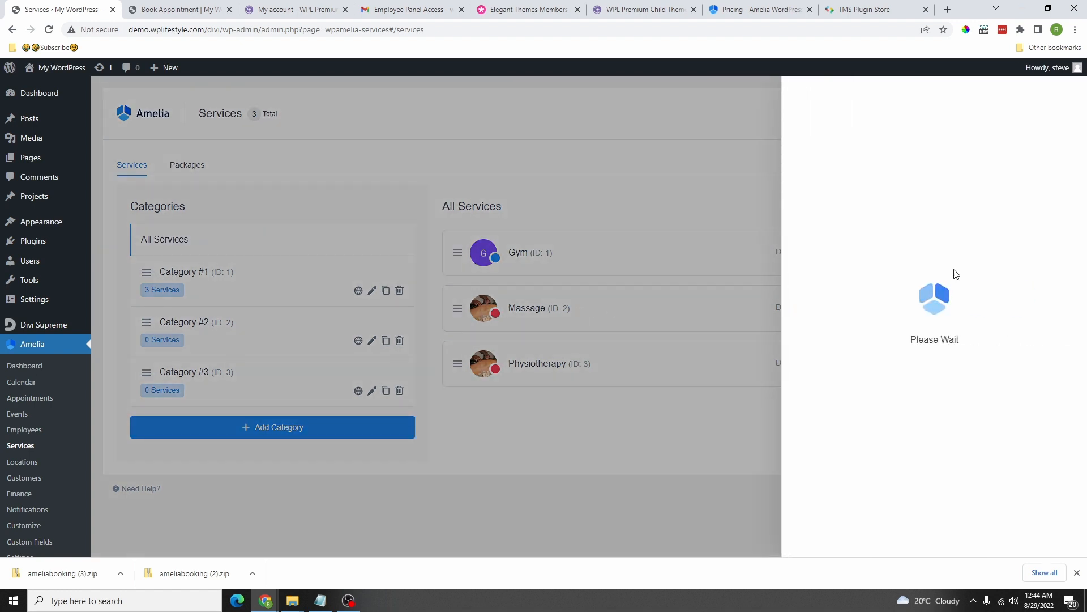
click(865, 248)
click(850, 287)
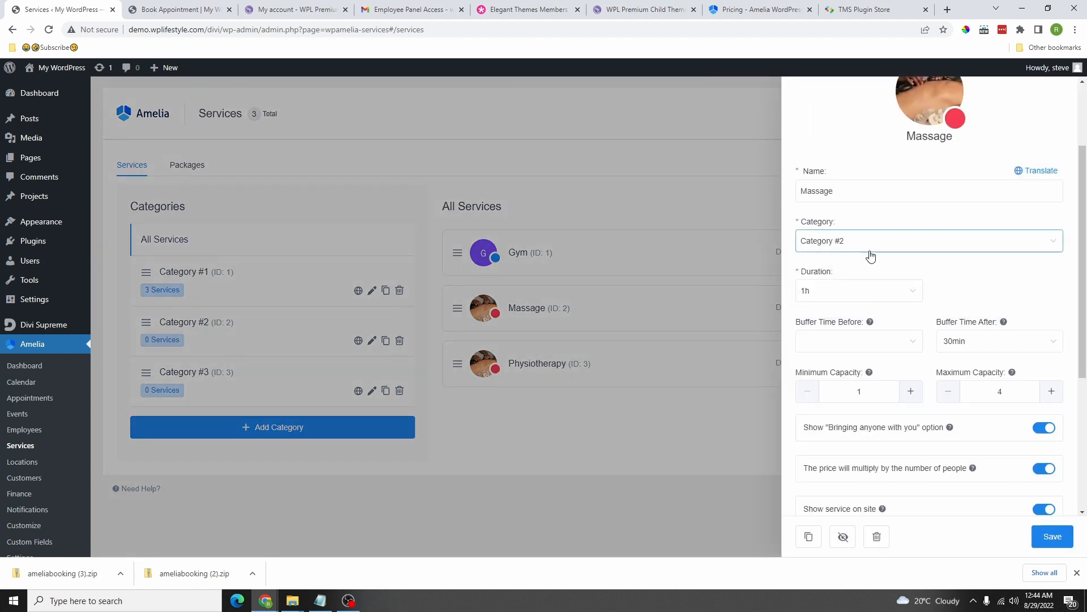
scroll(938, 421, down, 1)
scroll(939, 422, down, 3)
click(1052, 536)
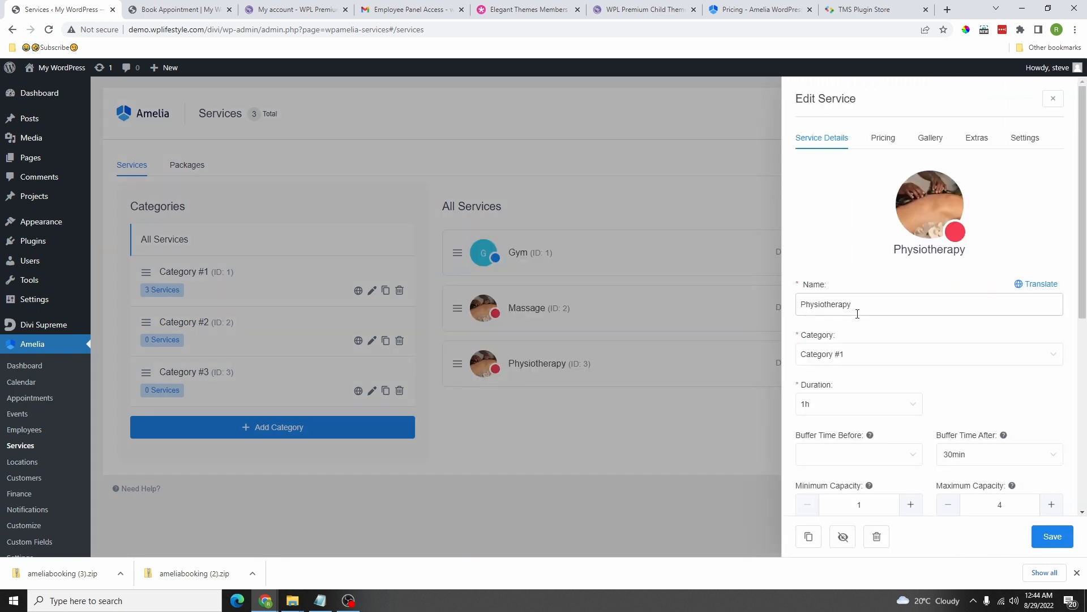
click(860, 355)
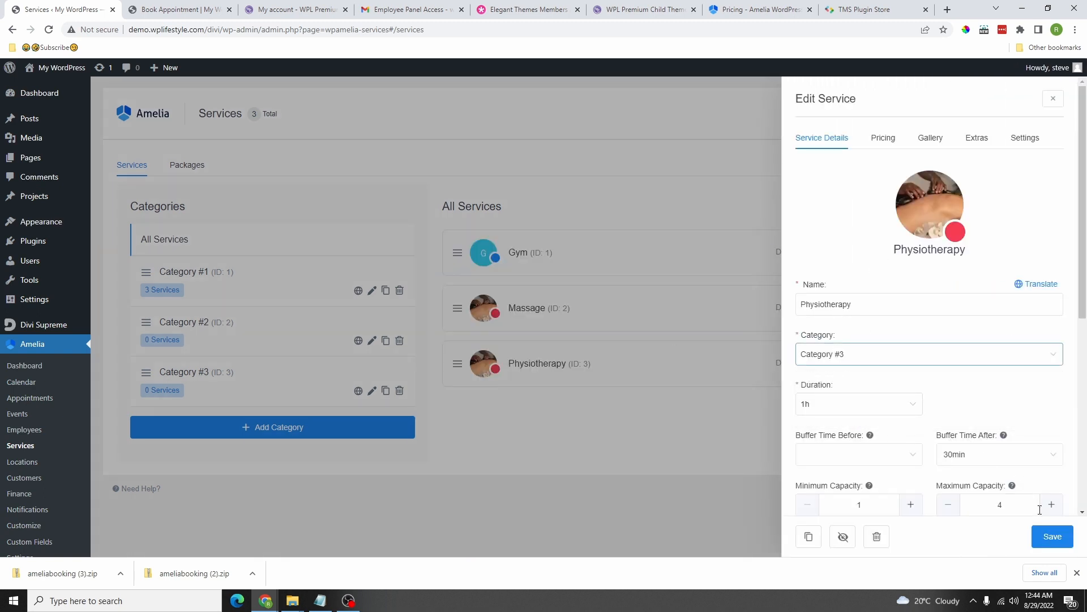
click(1053, 537)
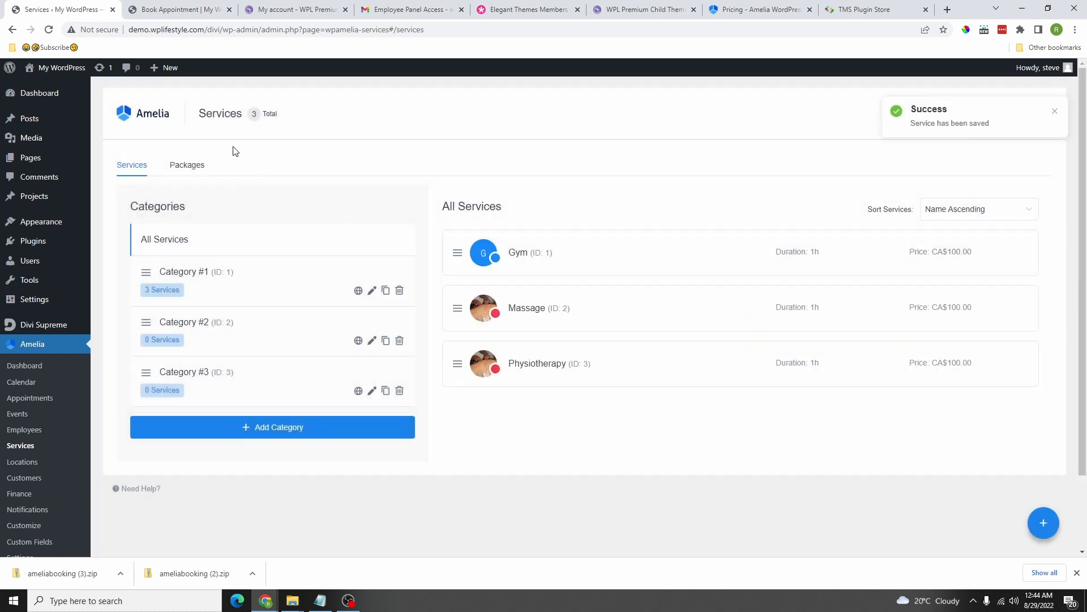
Step: Add Physiotherapy to the Therapy package alongside Gym, totalling CA$200.00
click(177, 164)
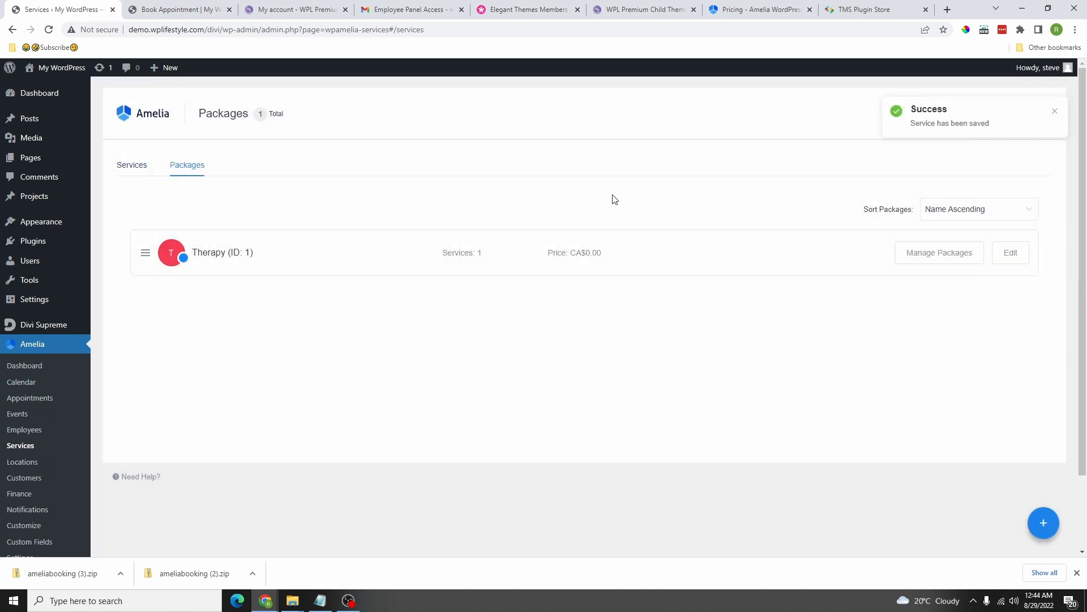
click(419, 260)
click(890, 141)
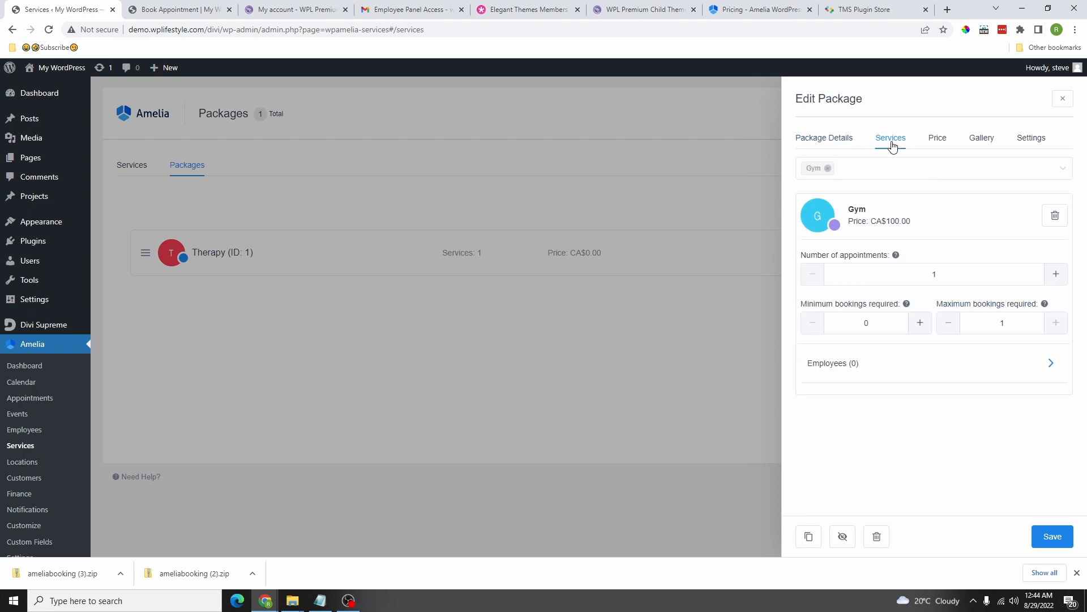
click(882, 166)
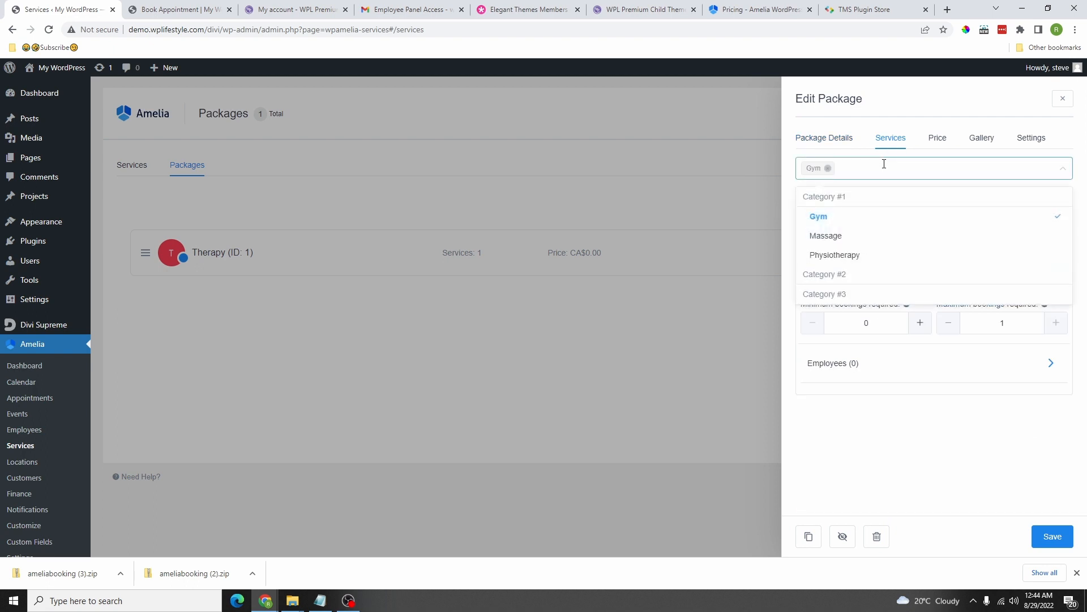
click(847, 256)
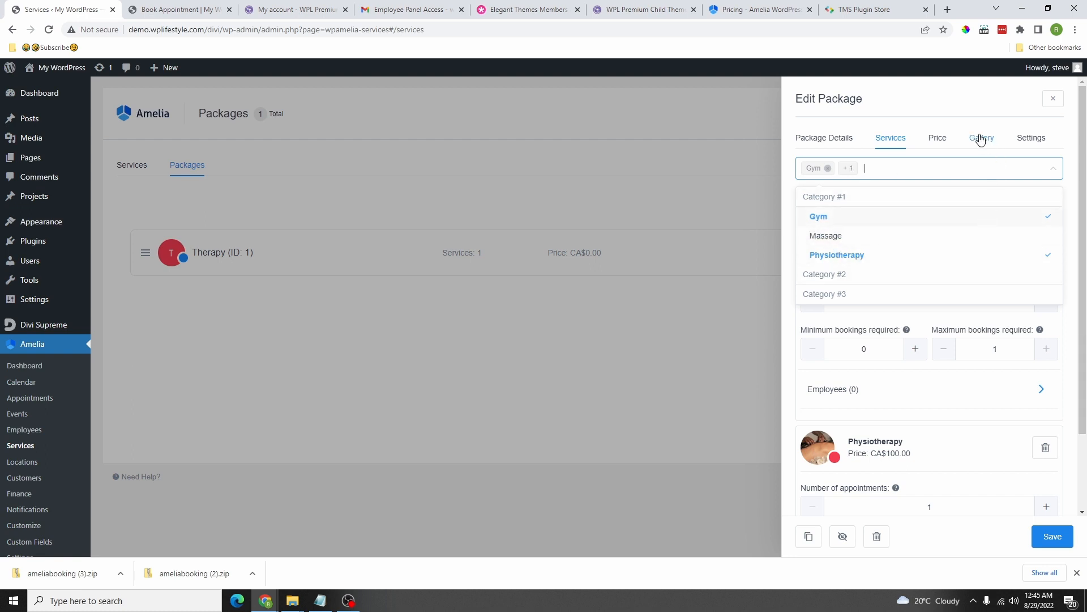
click(938, 138)
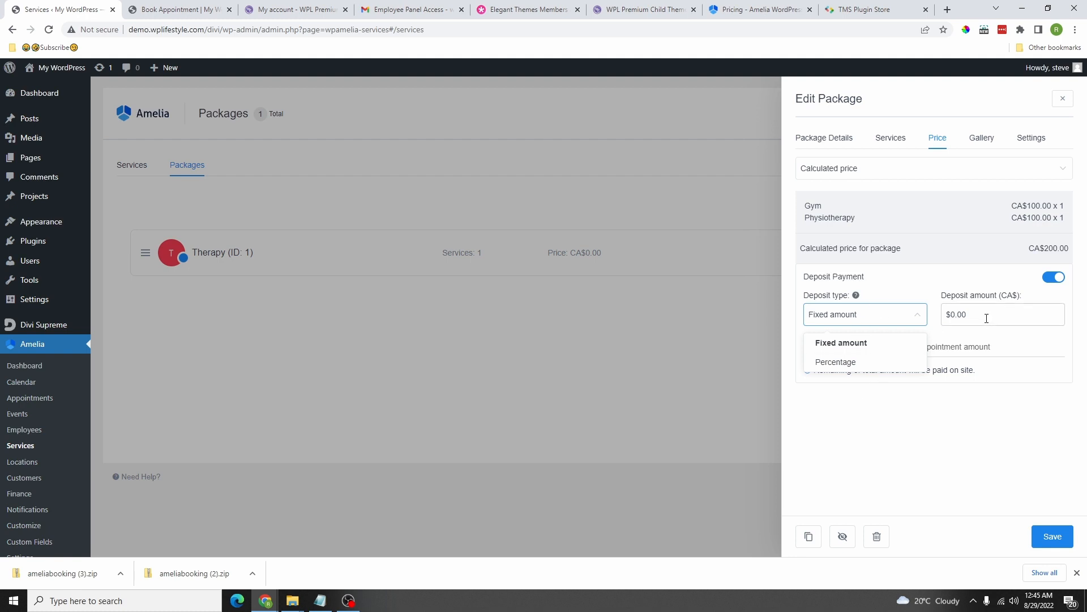
Step: Give the Therapy package a 50% percentage deposit with the option to pay in full
click(844, 367)
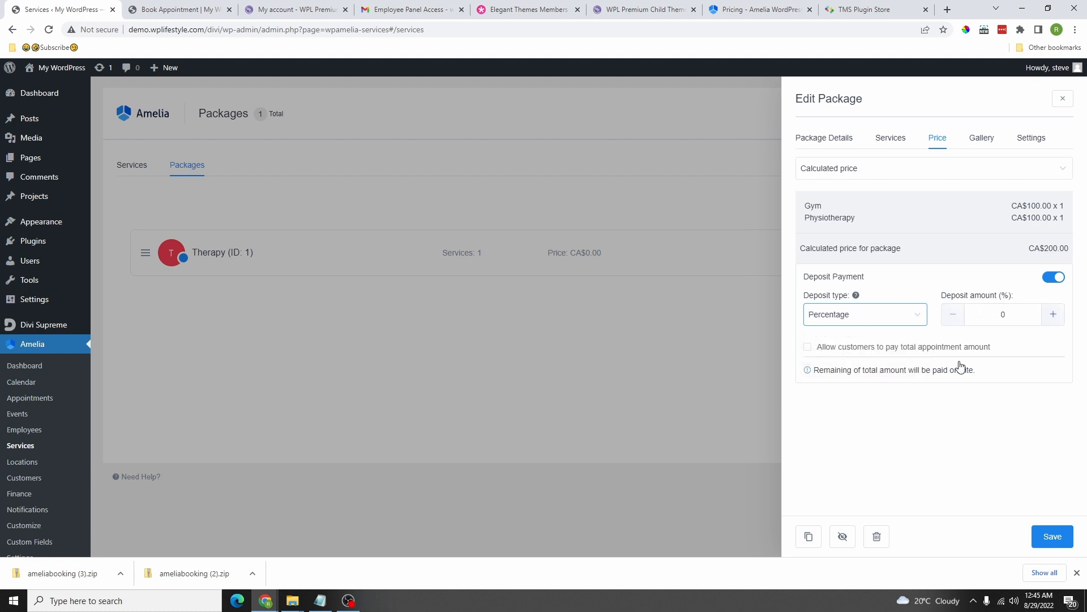
click(1006, 315)
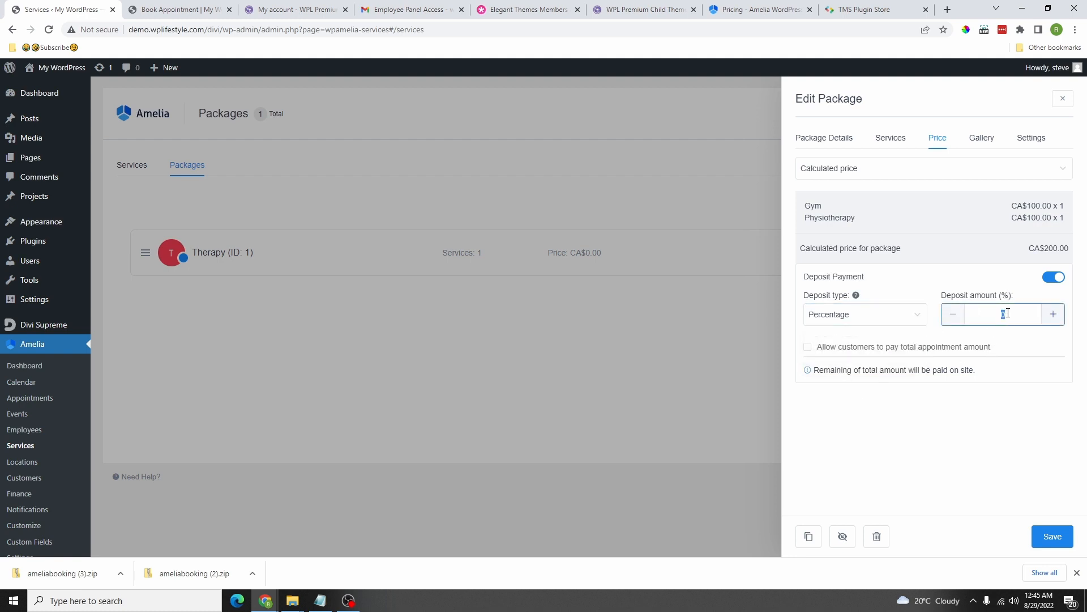
text(50)
click(807, 347)
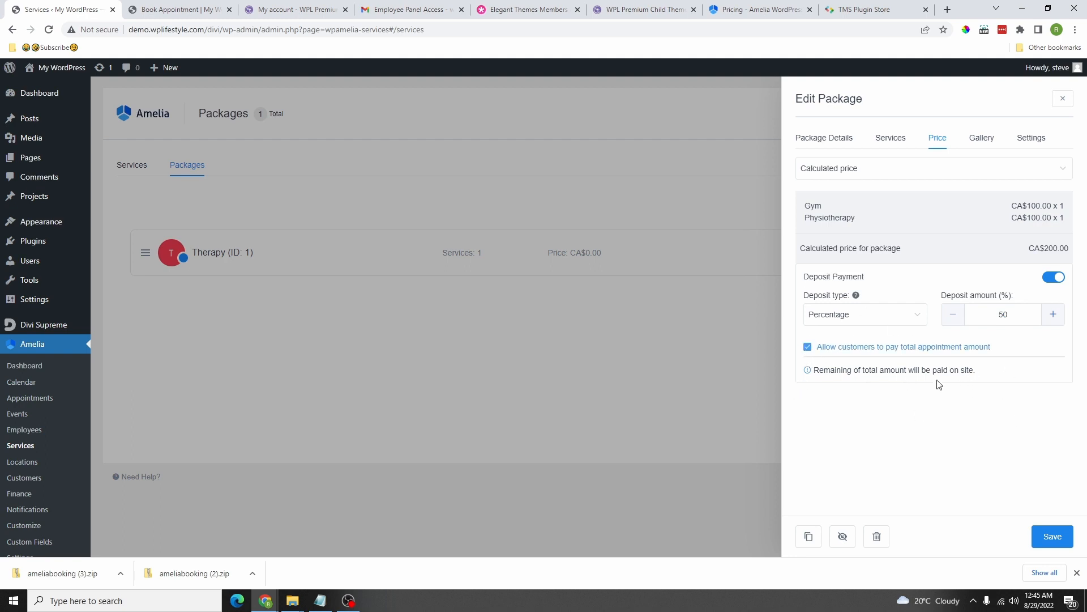
click(984, 140)
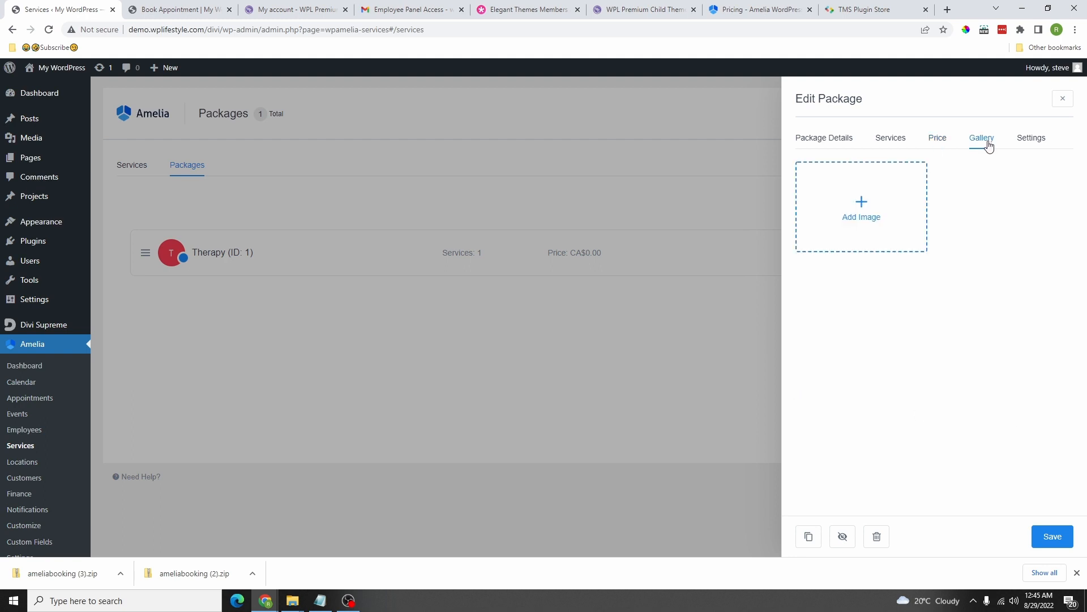
Step: Add the Massage-2.jpg photo to the Therapy gallery, save the package, then go to Customers
click(872, 233)
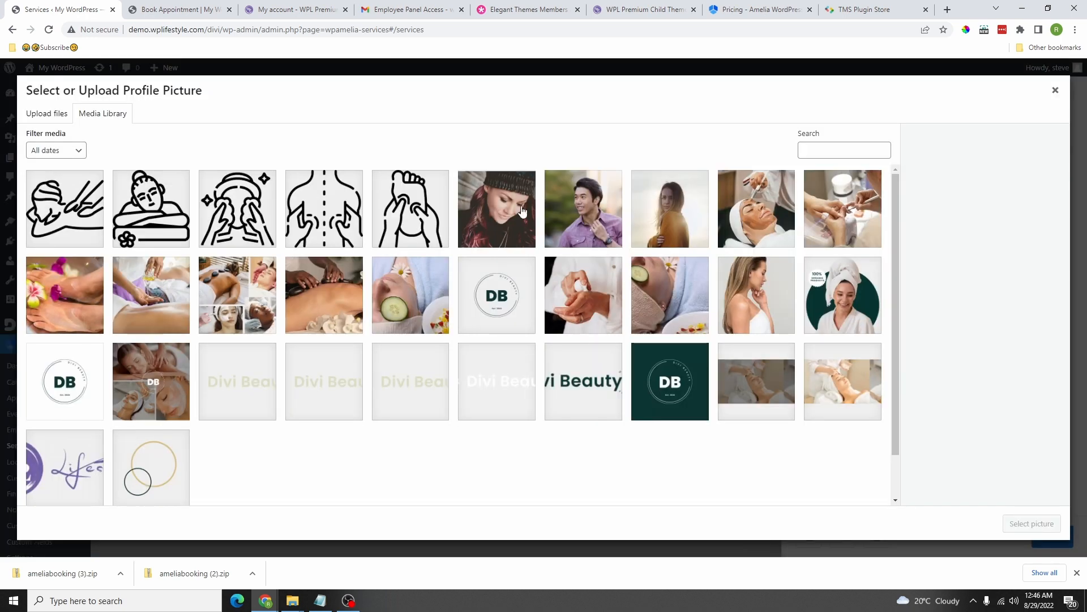
click(294, 303)
click(1032, 524)
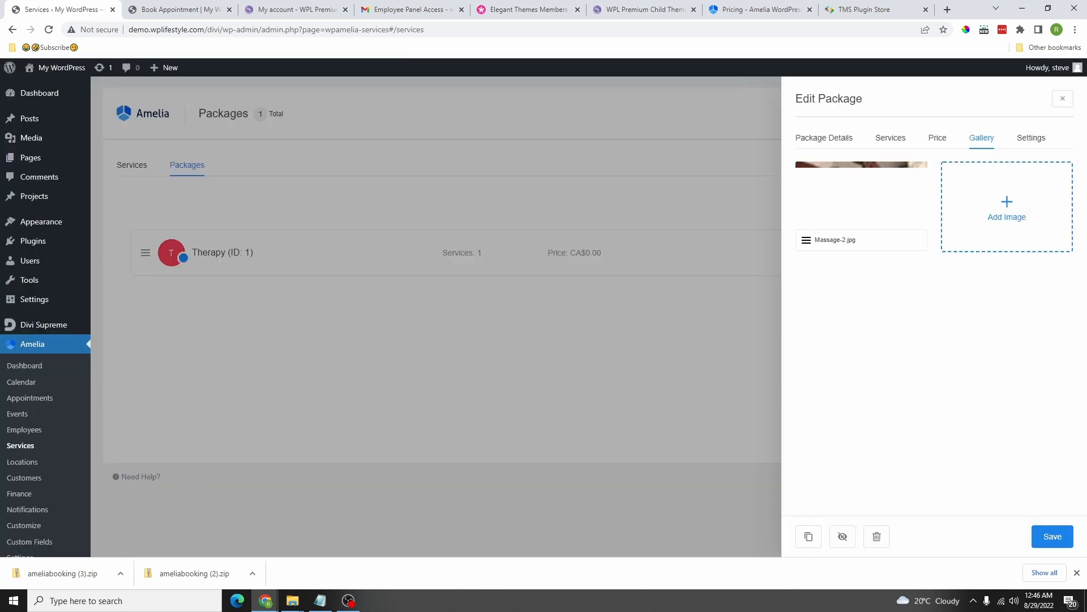
click(1020, 140)
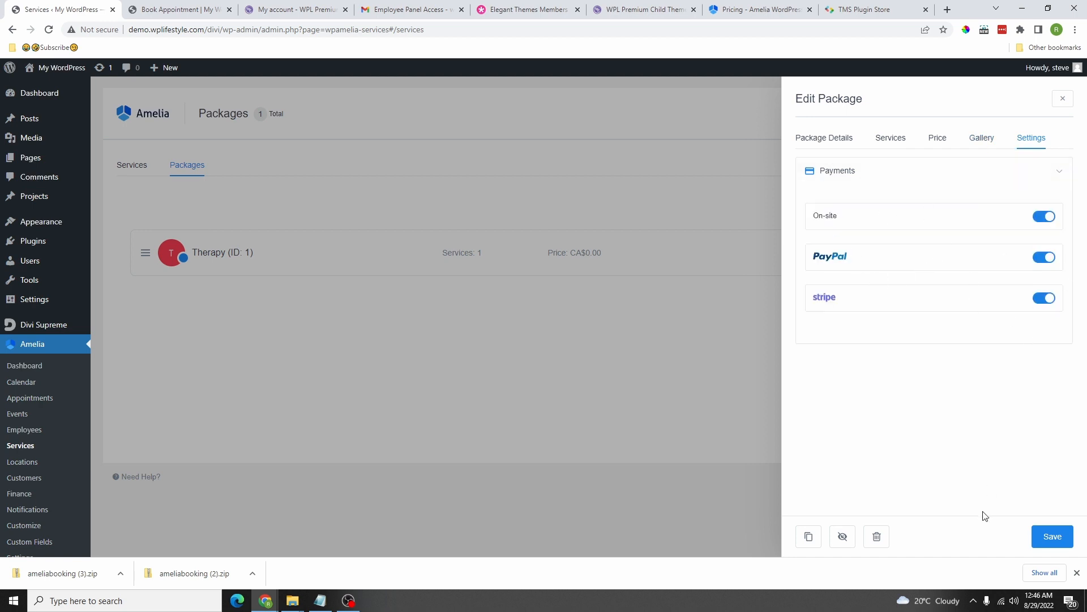
click(1051, 535)
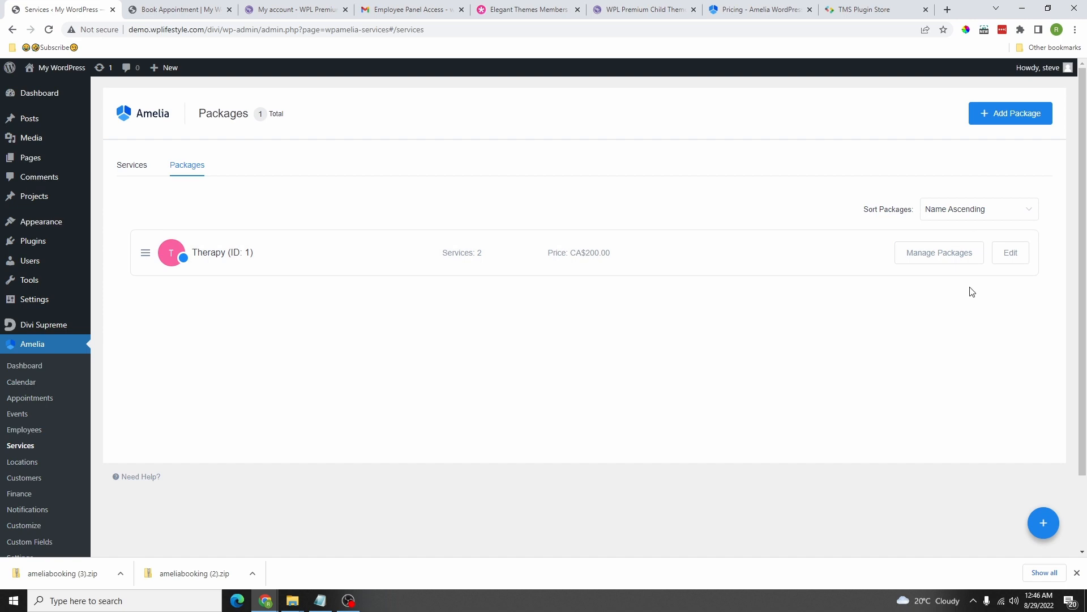
scroll(57, 397, down, 2)
click(31, 399)
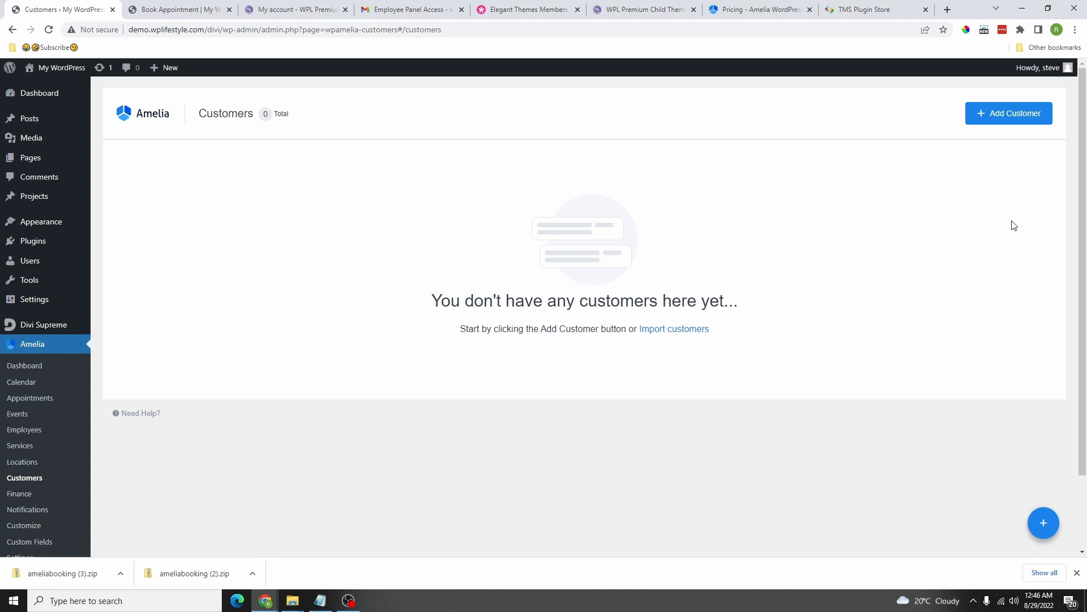
Step: Start a new Amelia customer and enter the customer's first and last name
click(1003, 112)
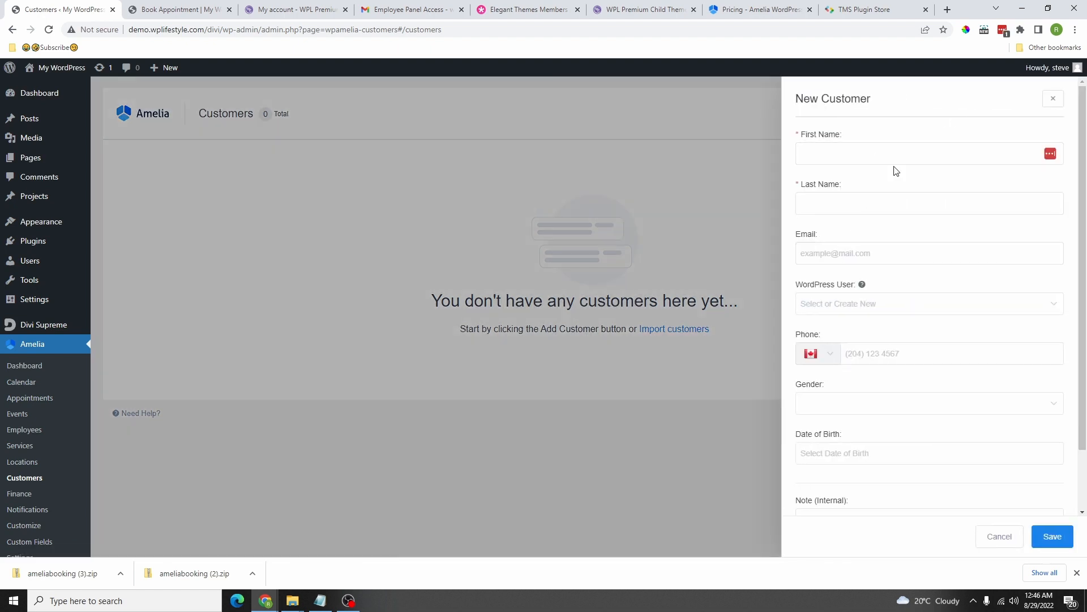
scroll(903, 254, down, 1)
scroll(903, 303, up, 1)
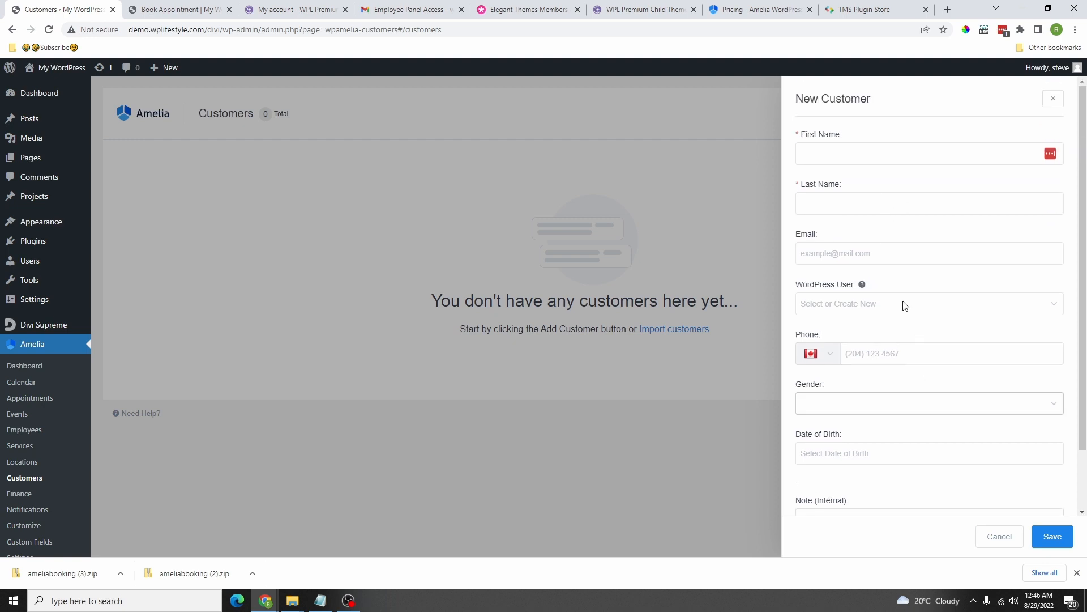
click(862, 150)
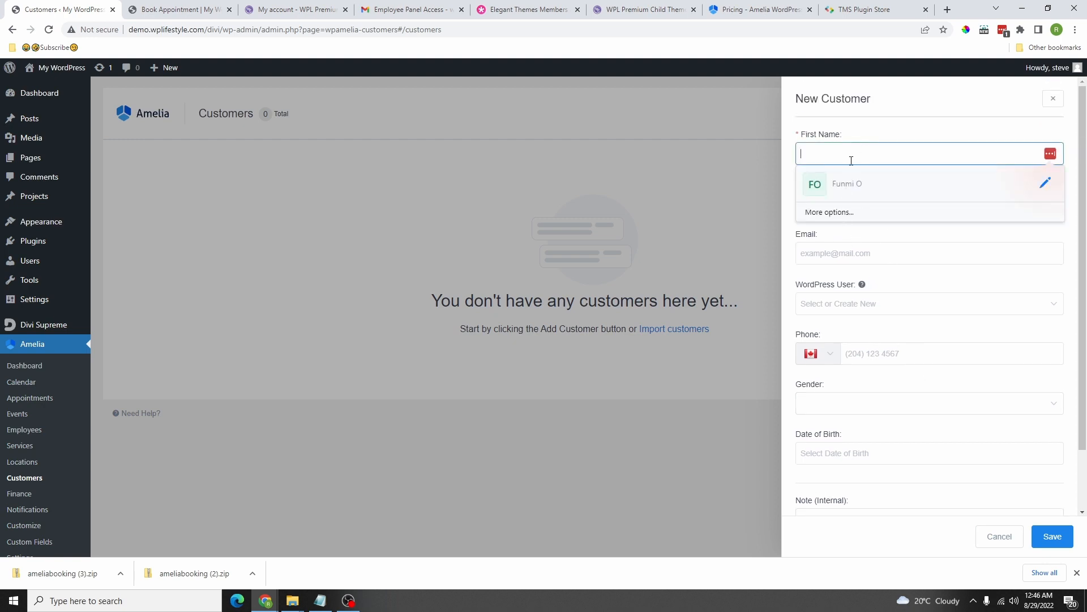
text(Stephen)
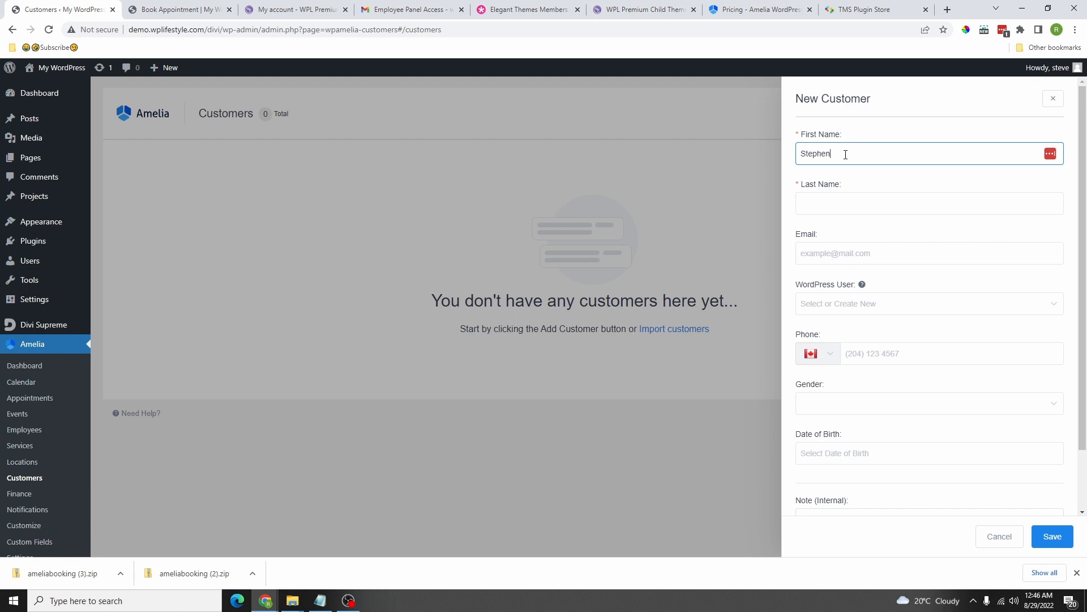
key(Tab)
text(l)
Step: Fill in the customer's e-mail and phone number, create a new WordPress user, and set gender to Male
click(842, 252)
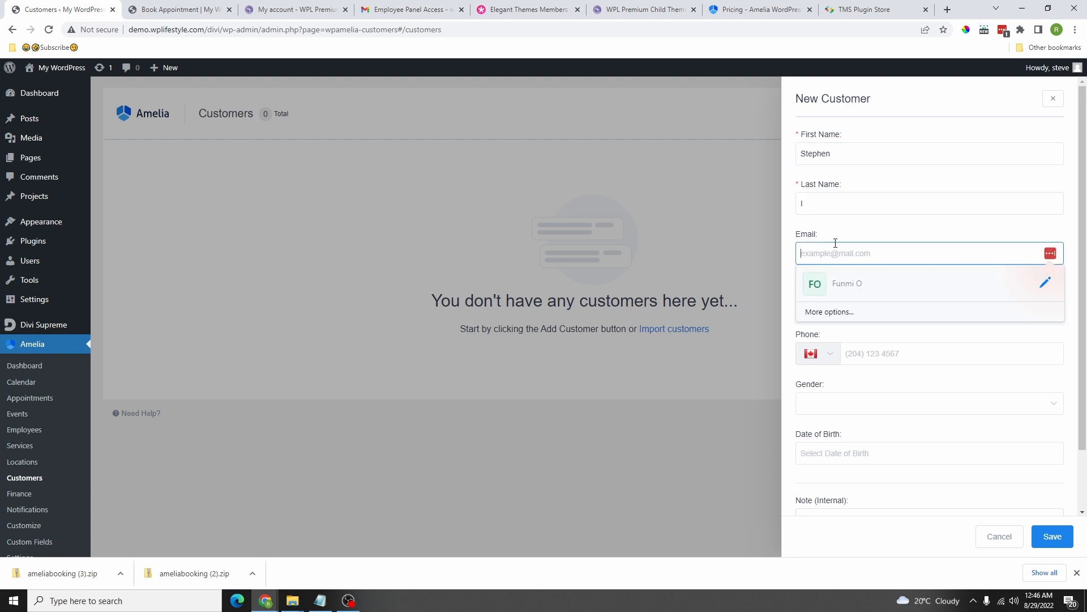
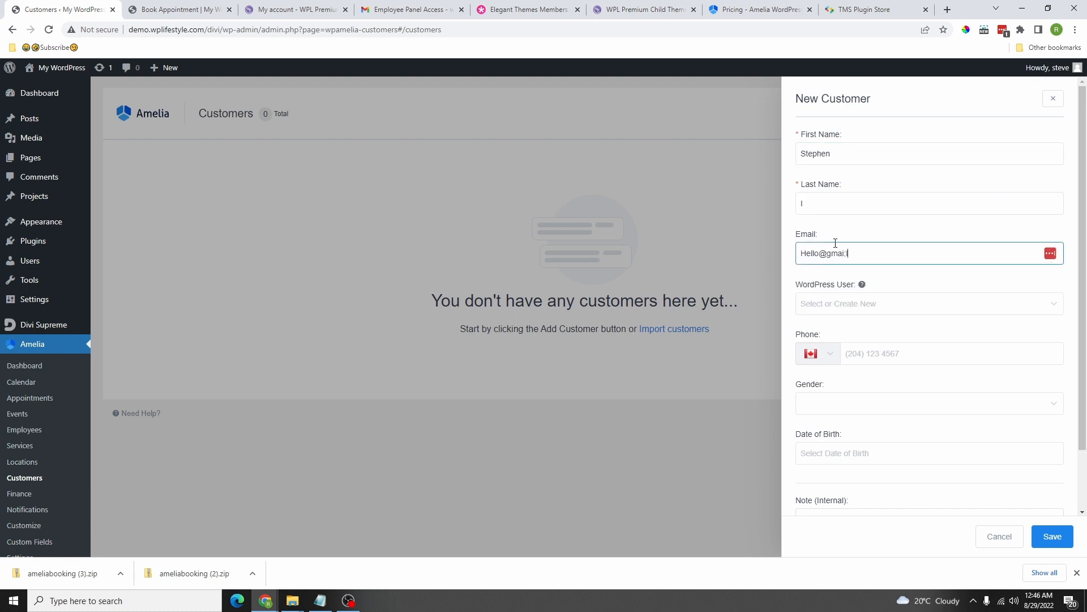
click(845, 333)
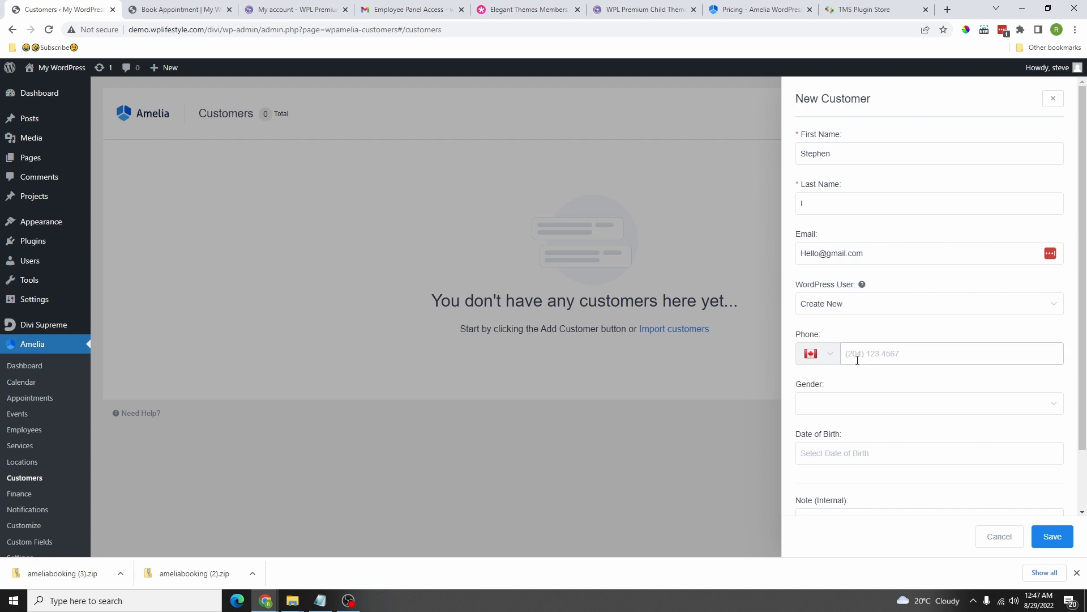
click(866, 354)
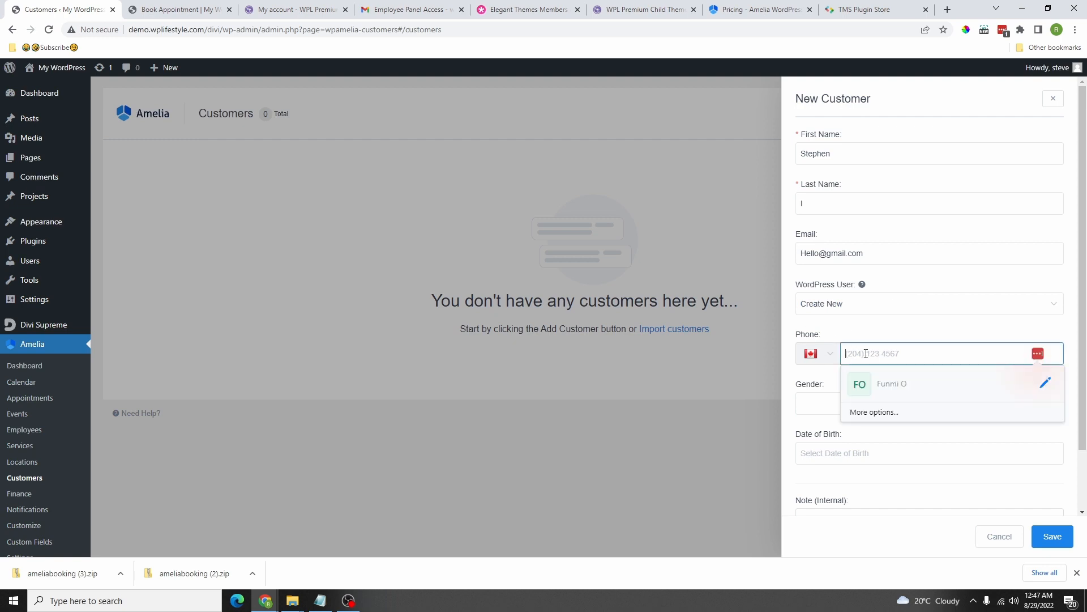
text(604-000-0000)
click(847, 407)
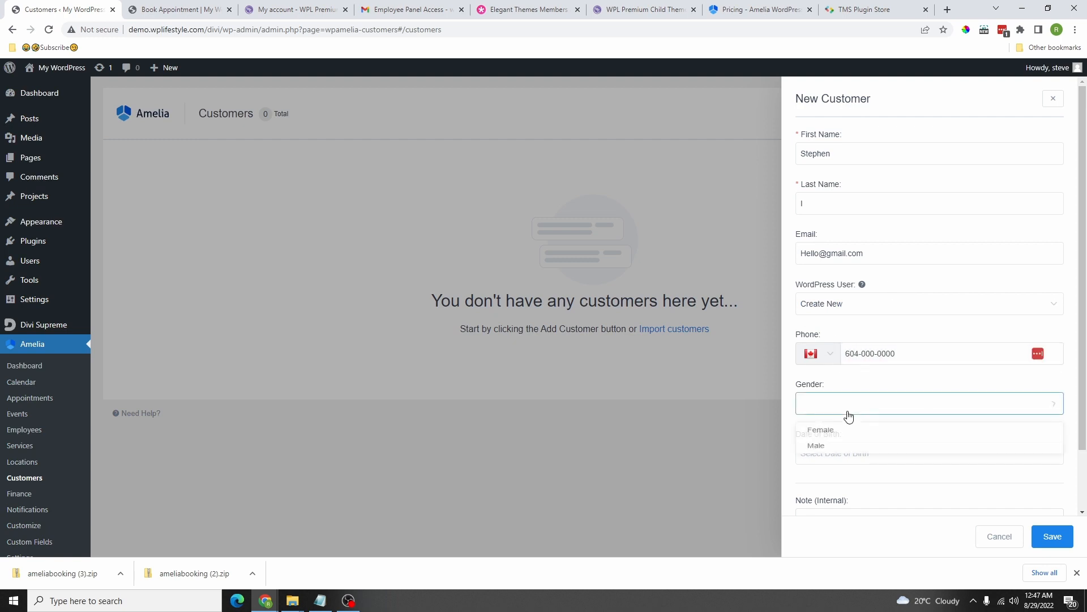
click(824, 451)
Step: Set the date of birth to March 25, 2022 and save the customer
click(840, 459)
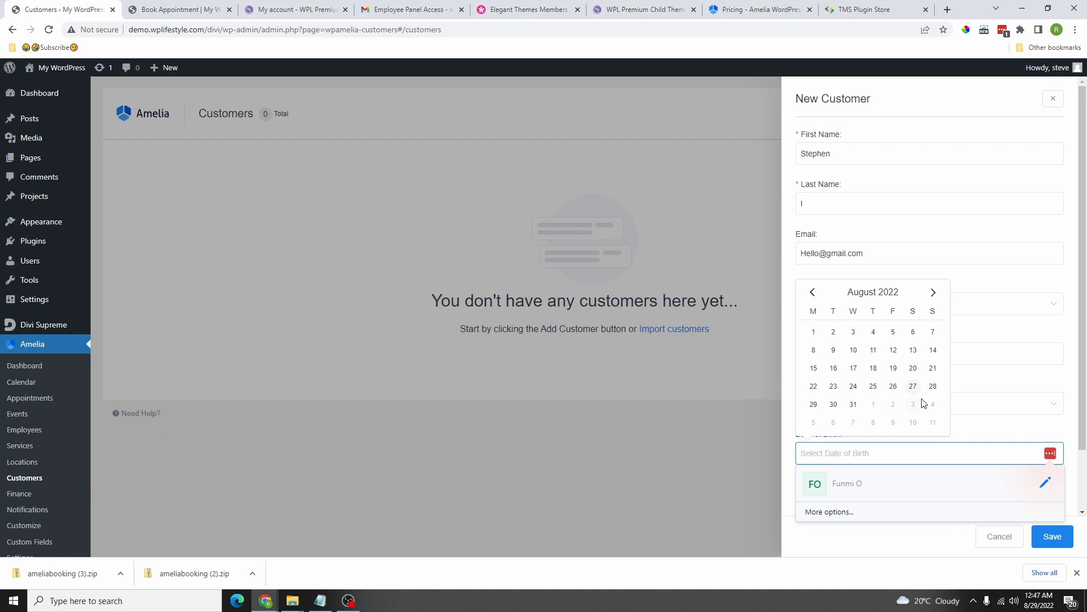
click(934, 292)
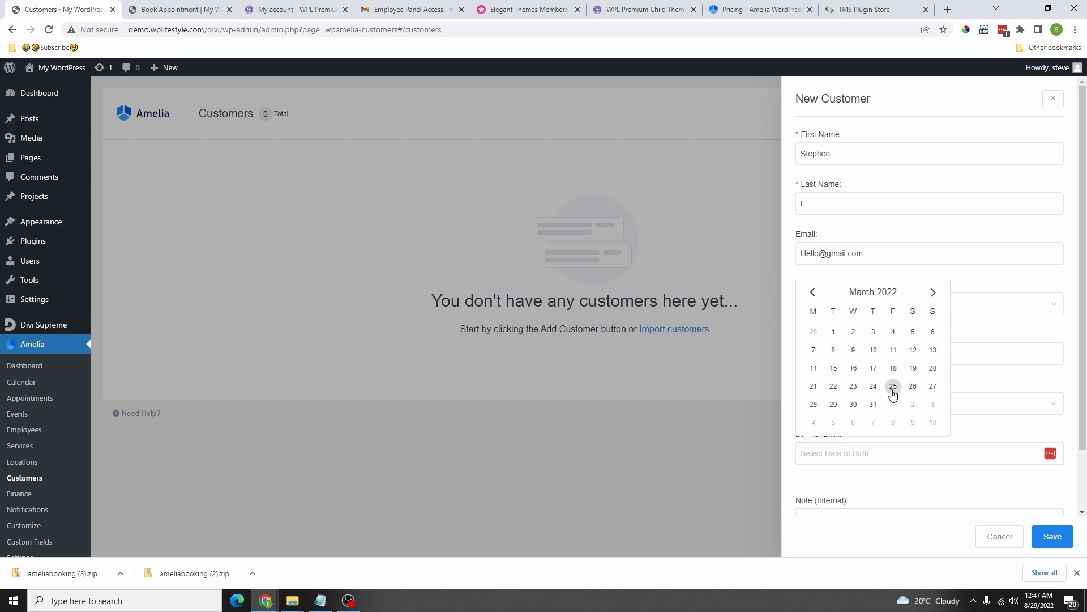
click(893, 387)
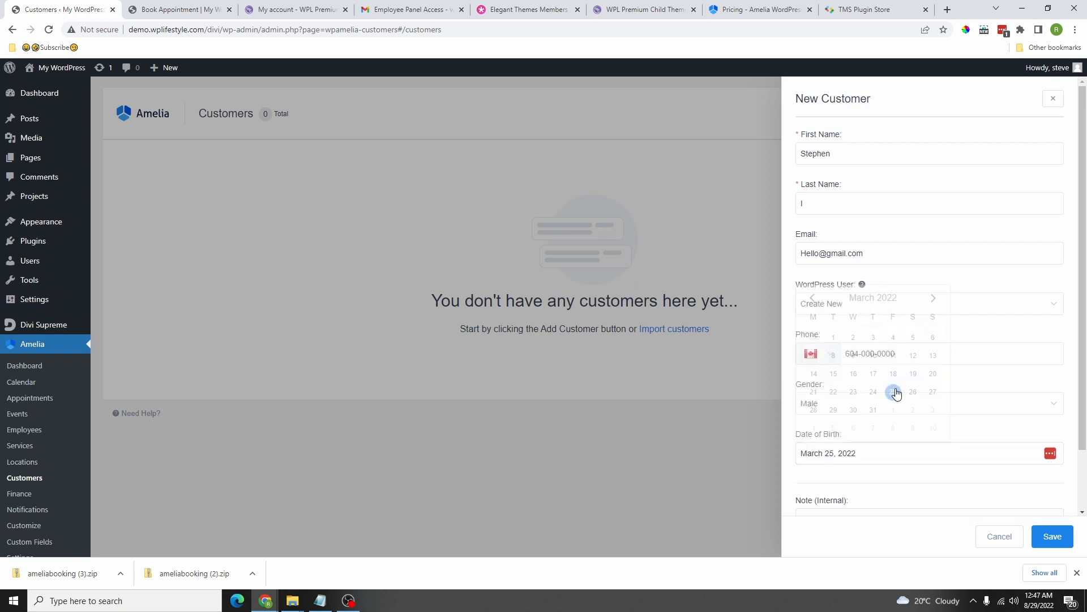
scroll(883, 459, down, 2)
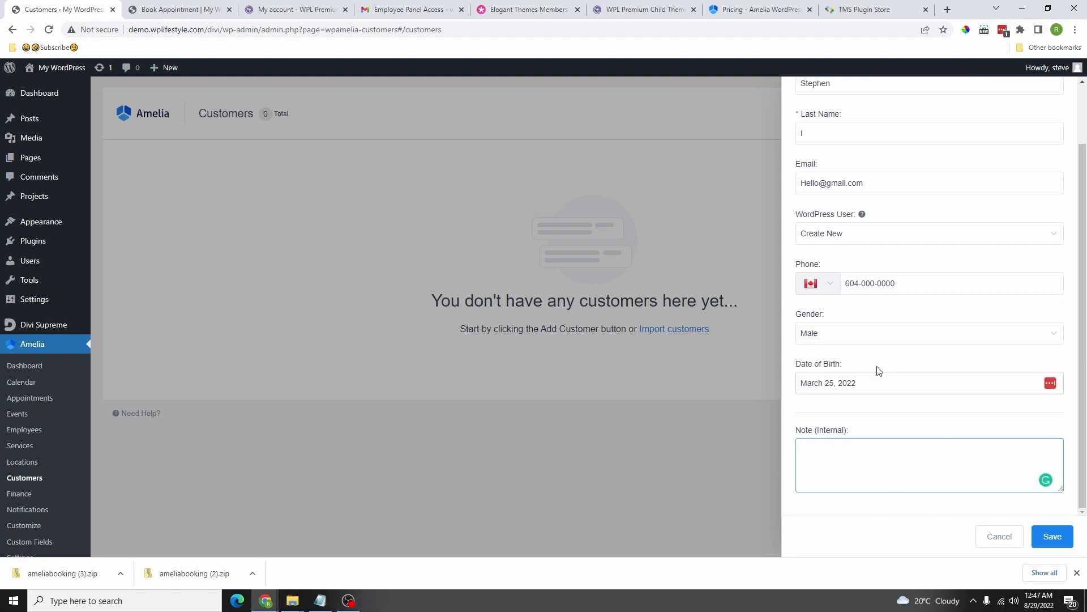
scroll(881, 368, up, 5)
scroll(906, 453, down, 5)
click(1053, 536)
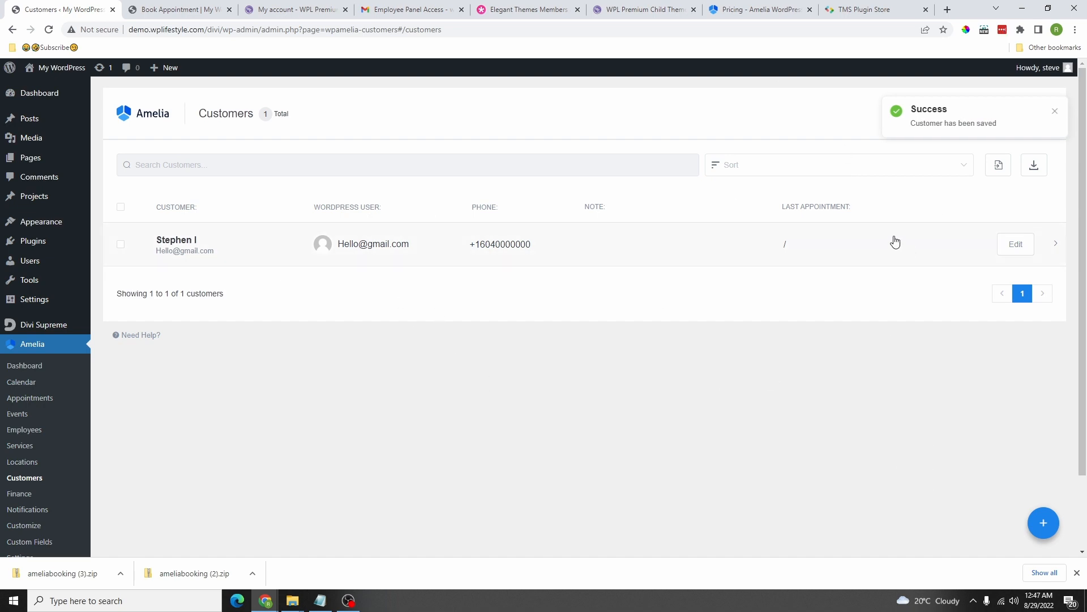
Step: Go to the Amelia dashboard and start a new appointment
scroll(896, 243, down, 2)
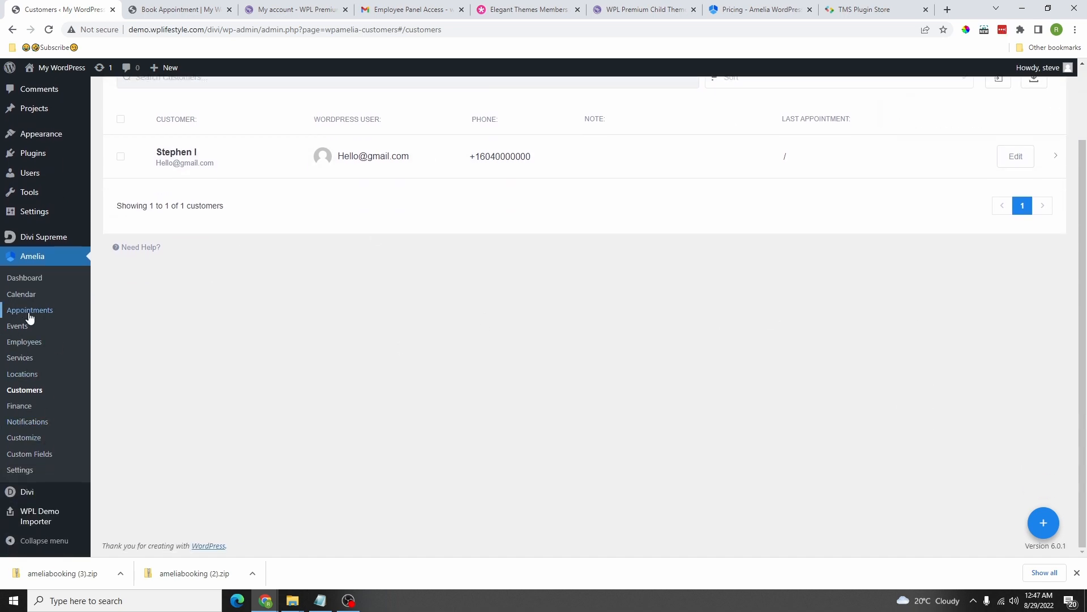
click(1044, 522)
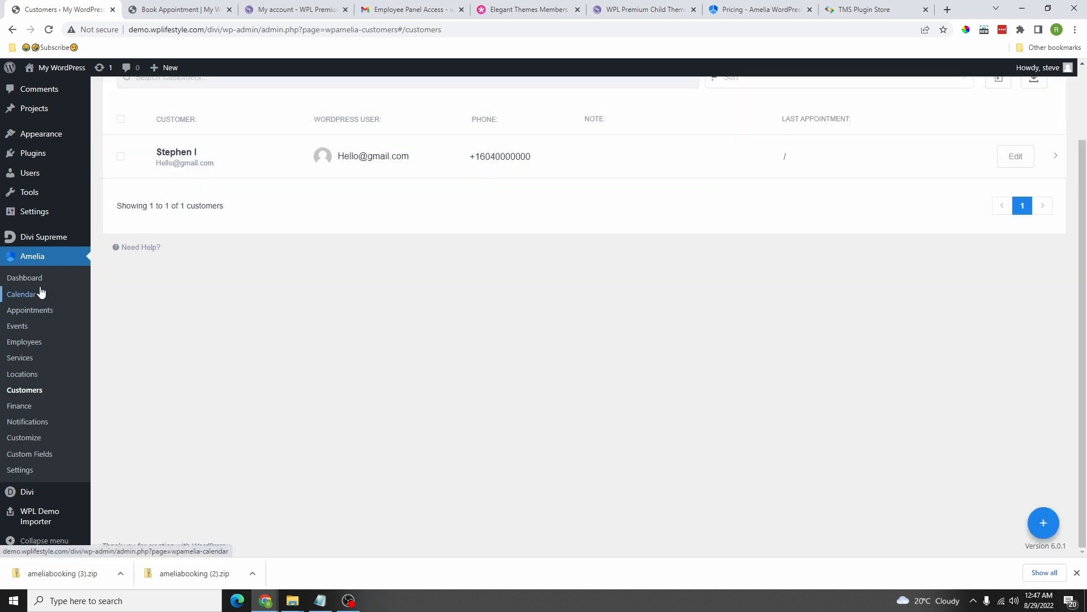
click(29, 278)
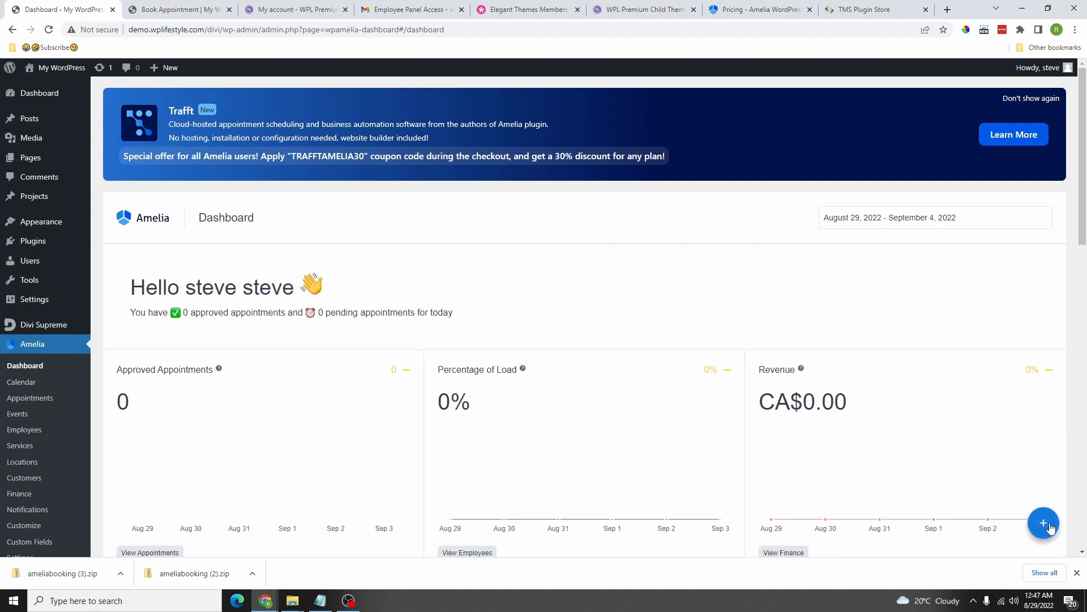
click(1048, 526)
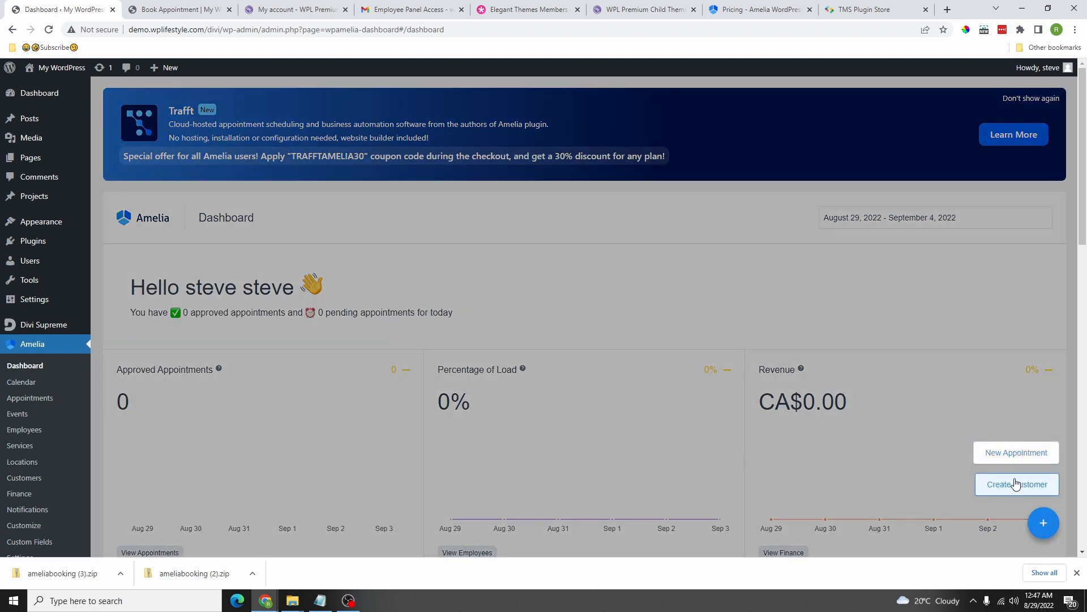
click(1018, 452)
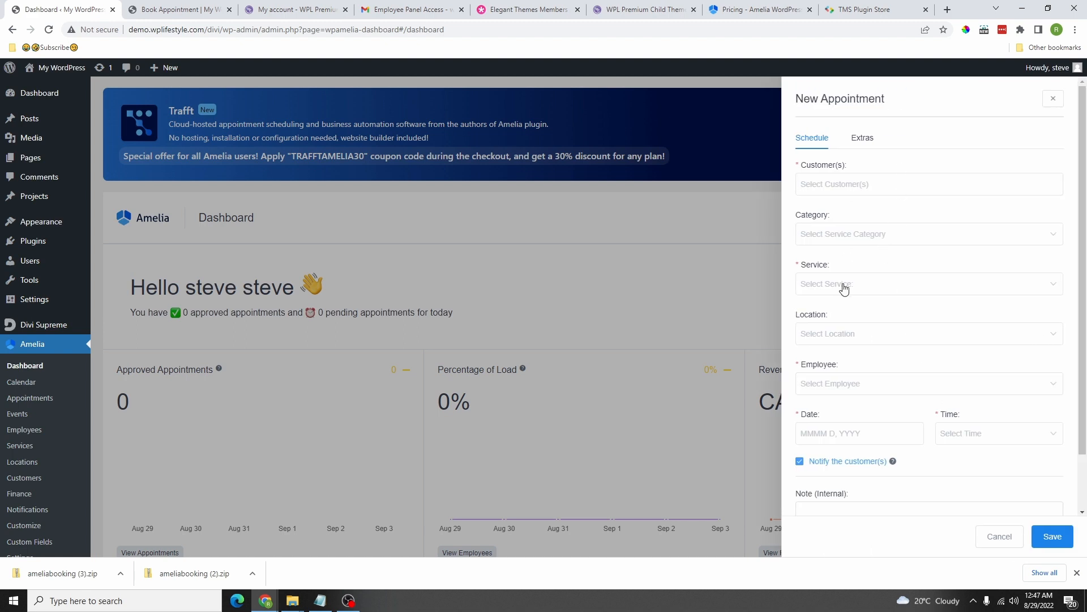
Step: Set the appointment to Category #2, service Massage, with the available employee
scroll(850, 317, down, 2)
scroll(874, 448, up, 2)
click(862, 137)
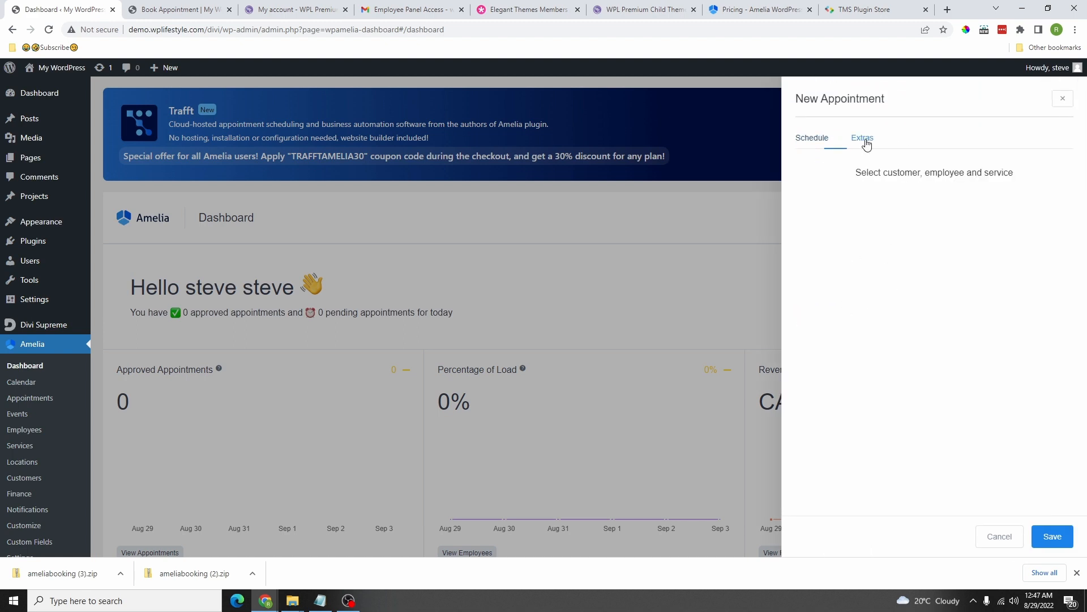
click(812, 137)
click(844, 233)
click(847, 279)
click(848, 289)
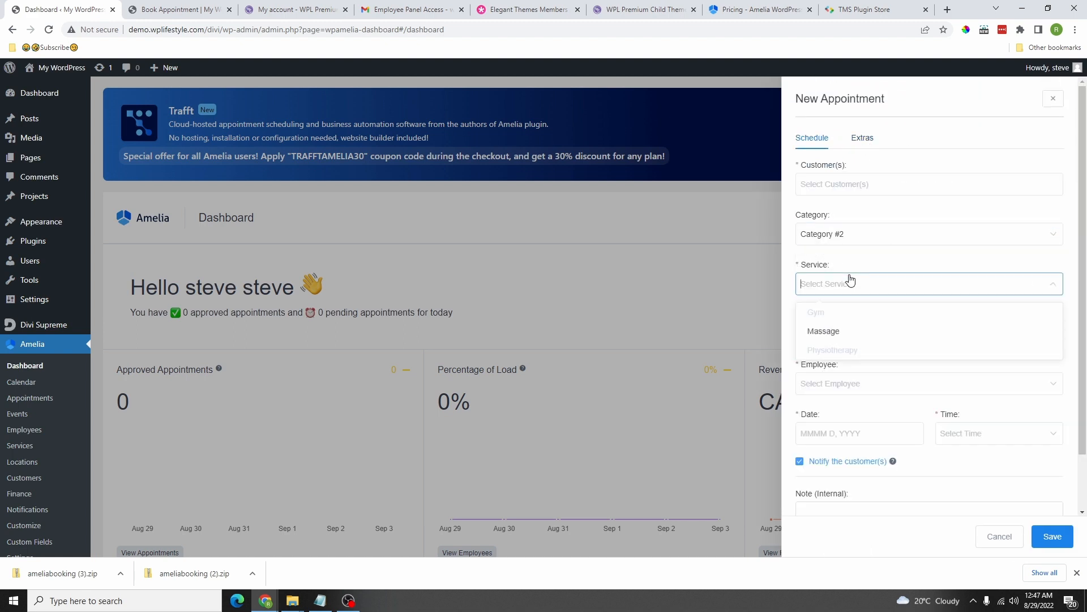
click(845, 332)
click(855, 388)
click(845, 433)
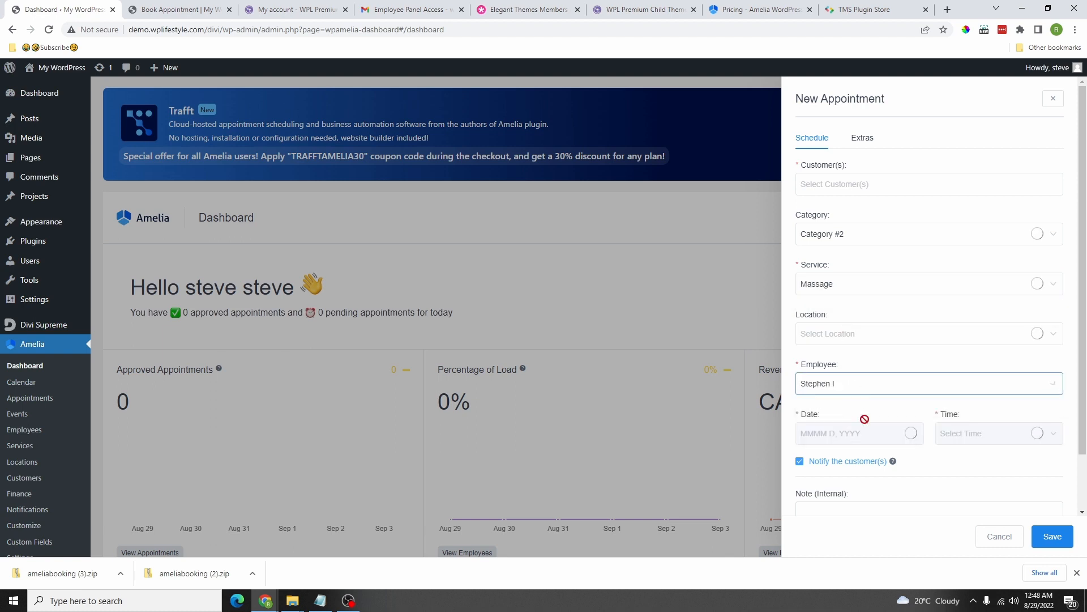
Step: Add the new customer, review the extras and total, then close the appointment unsaved
scroll(901, 371, down, 1)
scroll(849, 317, up, 1)
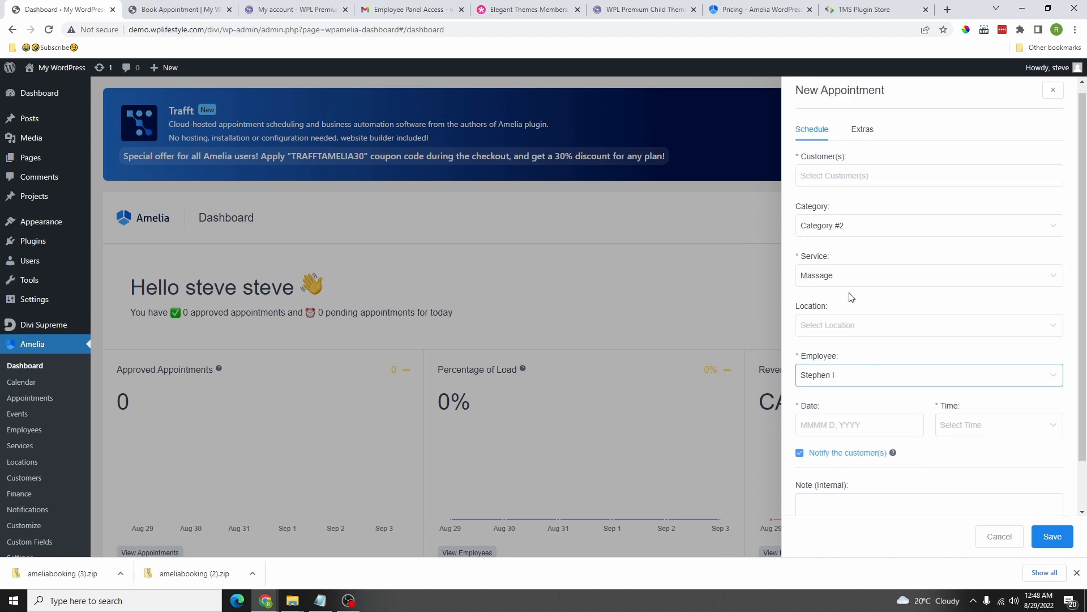
click(856, 185)
click(857, 245)
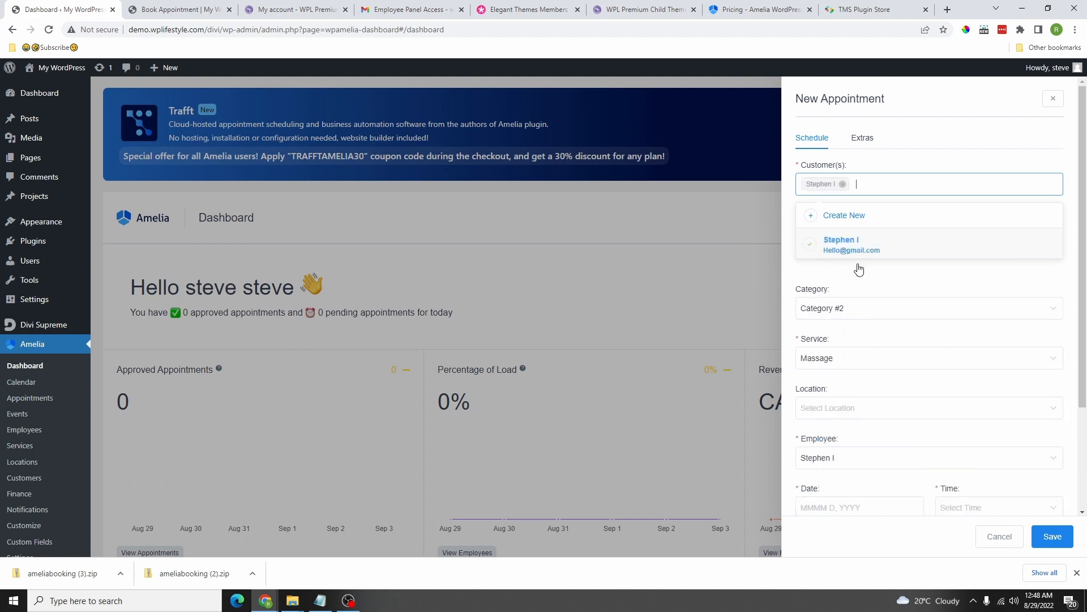
click(876, 137)
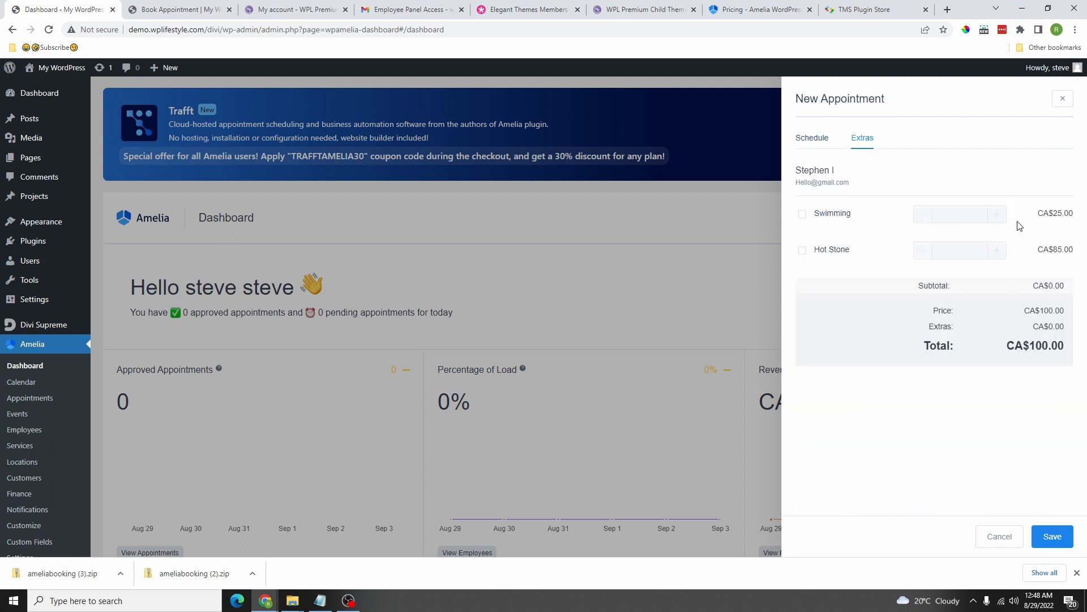
click(1063, 99)
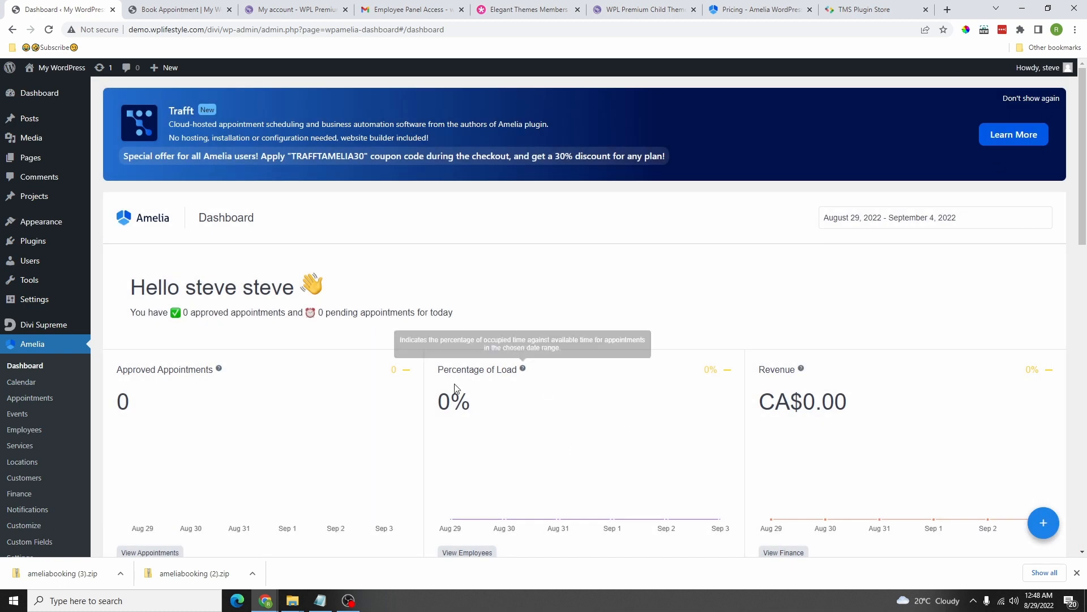
scroll(25, 340, down, 3)
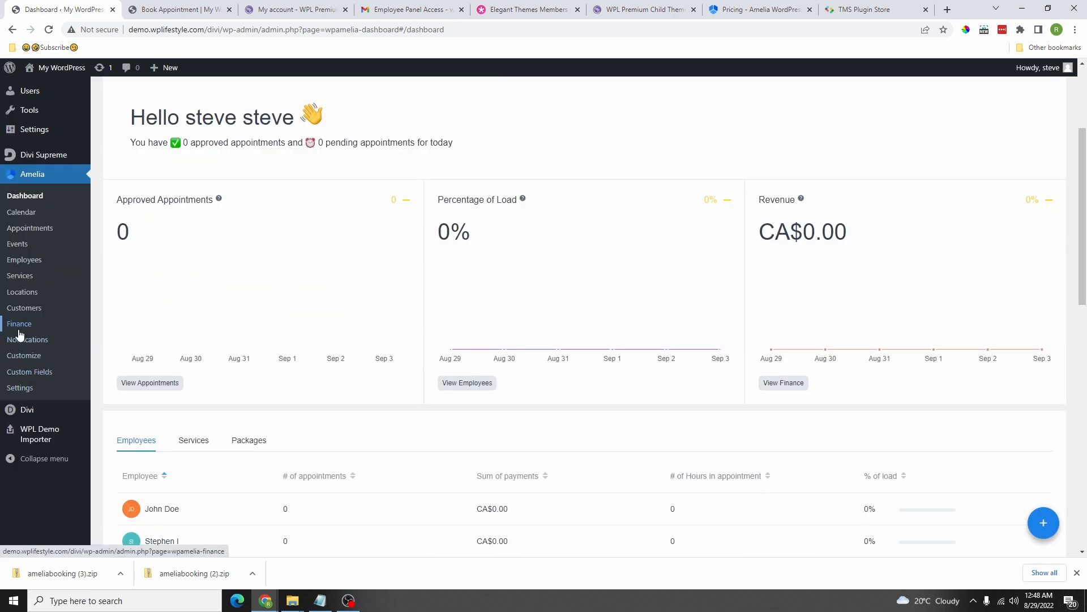
Step: Go to Amelia's Finance page on the way to the Notifications settings
click(20, 326)
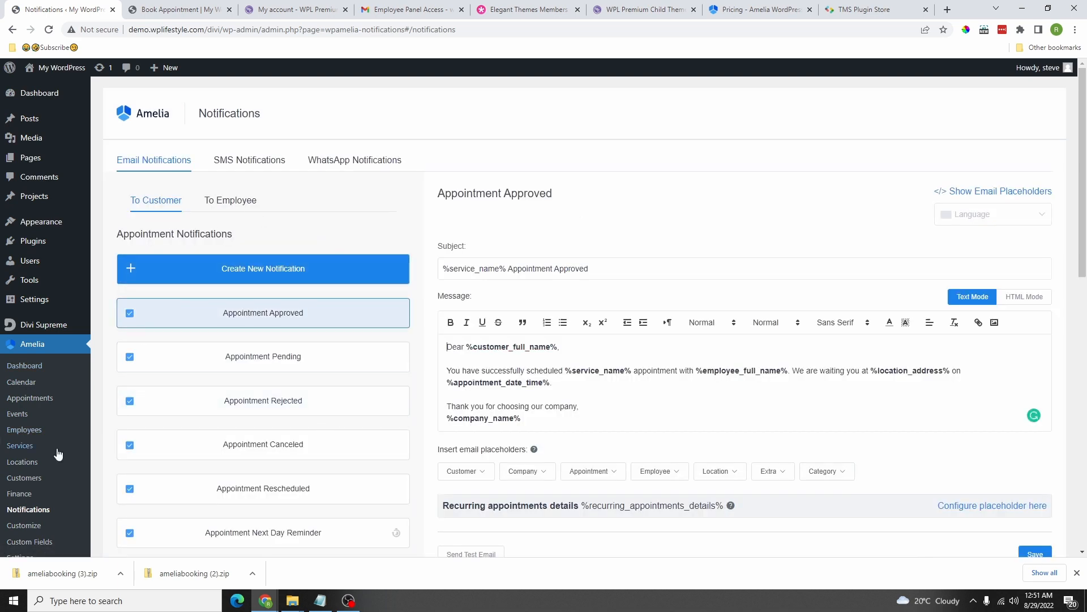
Step: Copy the %customer_first_name% placeholder from the Customer placeholders list
scroll(34, 450, down, 4)
scroll(47, 308, up, 4)
scroll(47, 309, up, 1)
scroll(181, 254, down, 1)
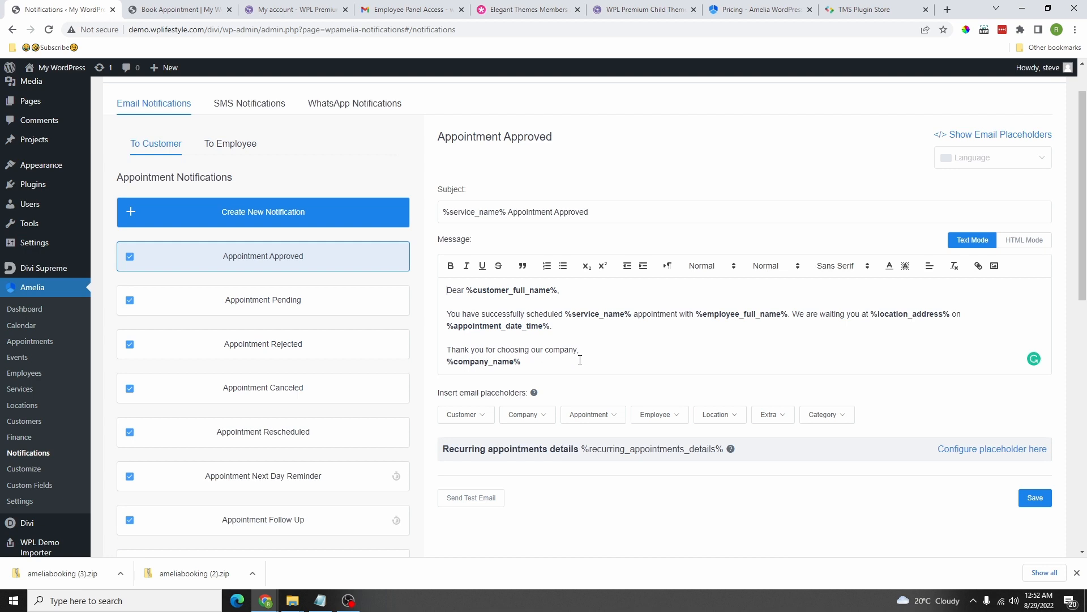
scroll(587, 332, down, 2)
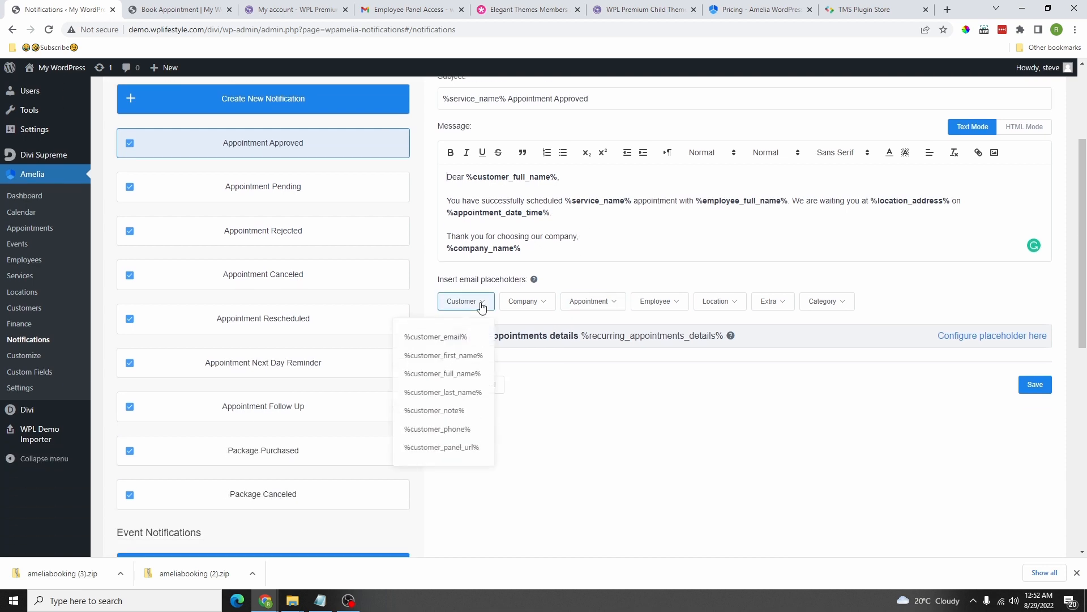
scroll(481, 306, up, 3)
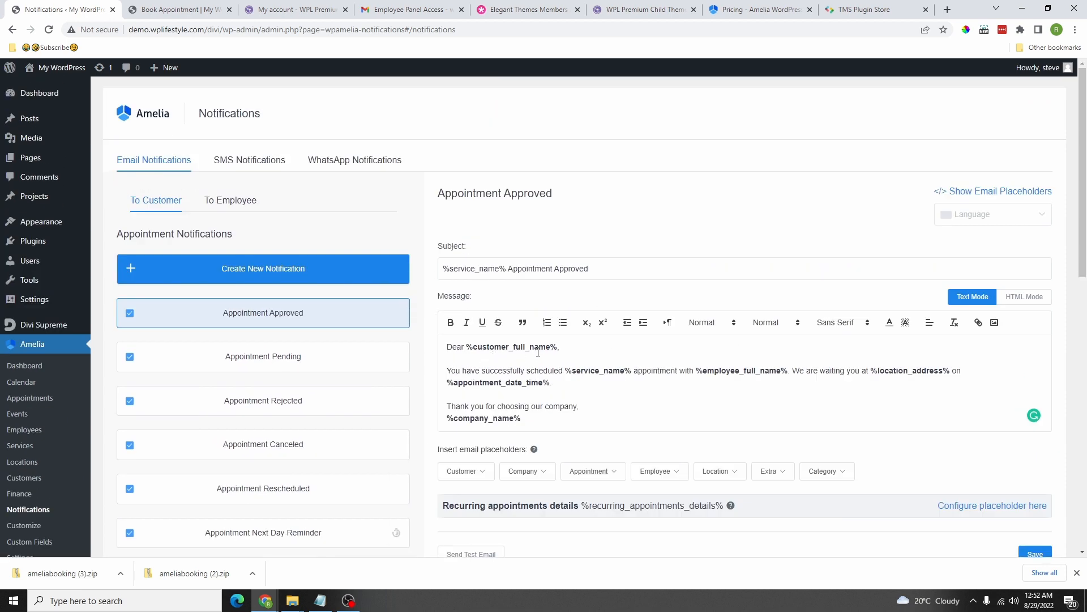
scroll(549, 351, down, 2)
scroll(478, 340, down, 1)
mouse_move(479, 309)
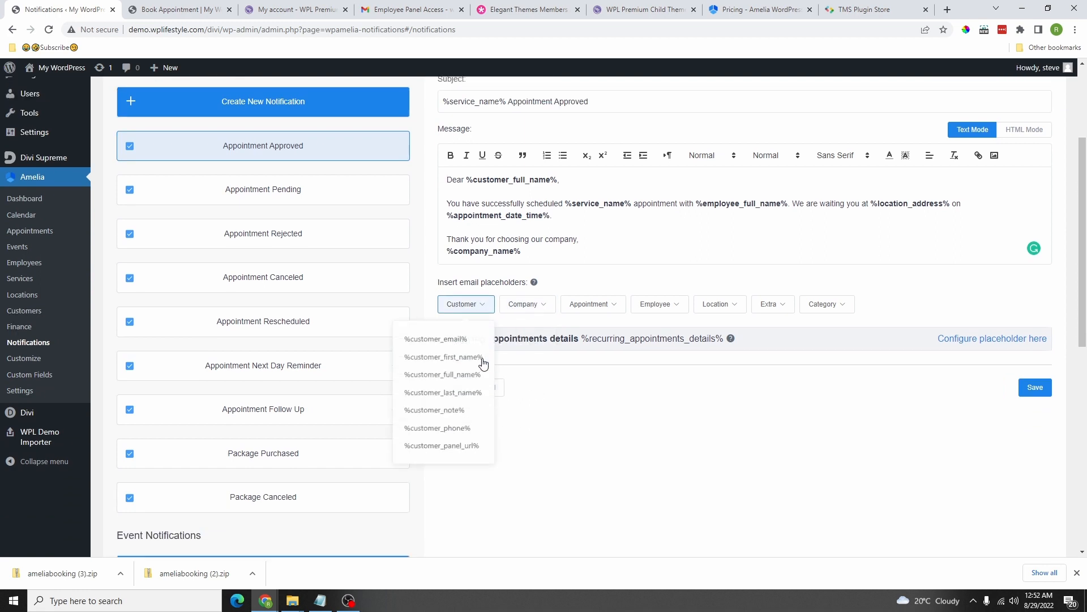
click(446, 355)
Step: Replace %customer_full_name% in the Appointment Approved greeting with the pasted first-name placeholder
drag(560, 177, 474, 177)
right_click(486, 179)
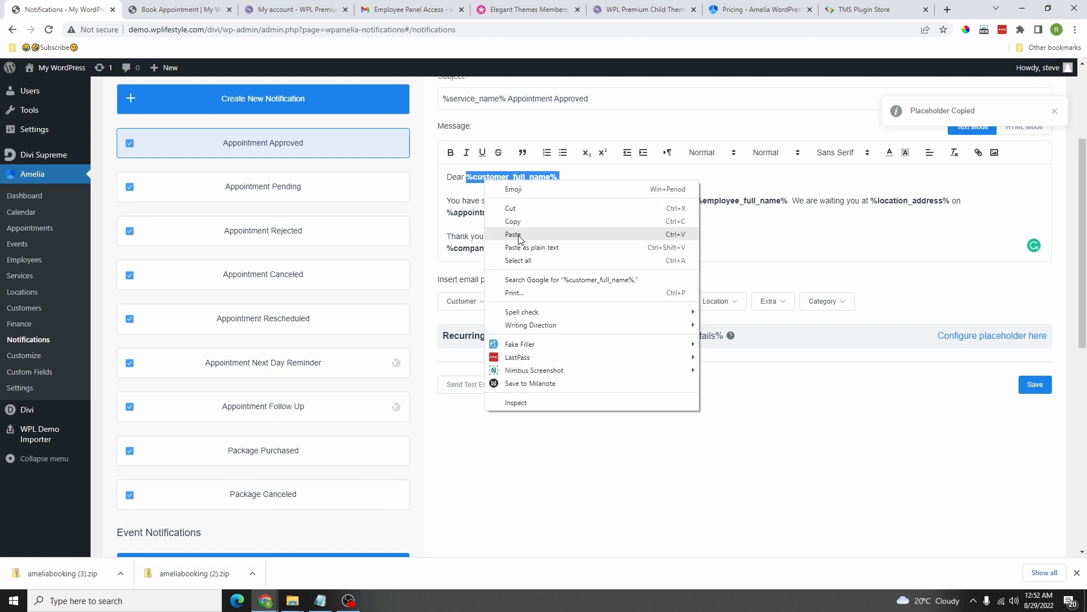
click(520, 236)
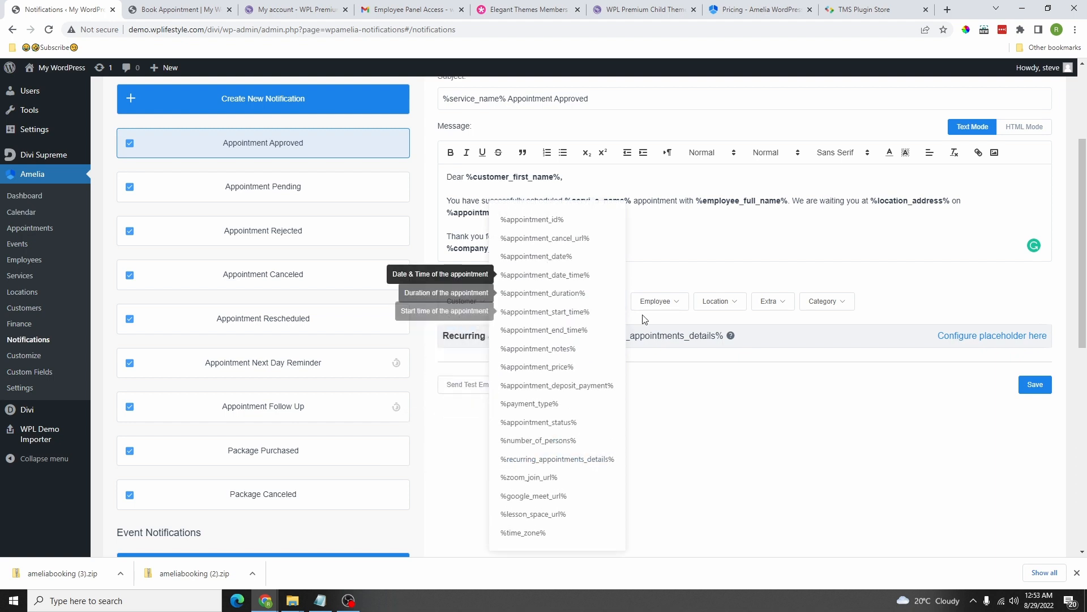
mouse_move(656, 304)
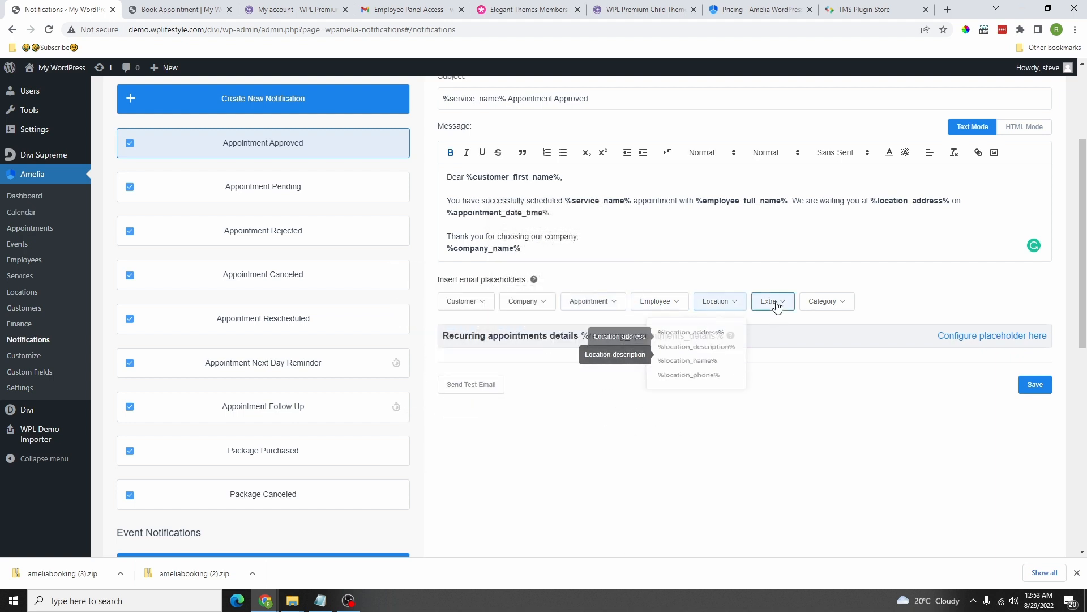
mouse_move(773, 302)
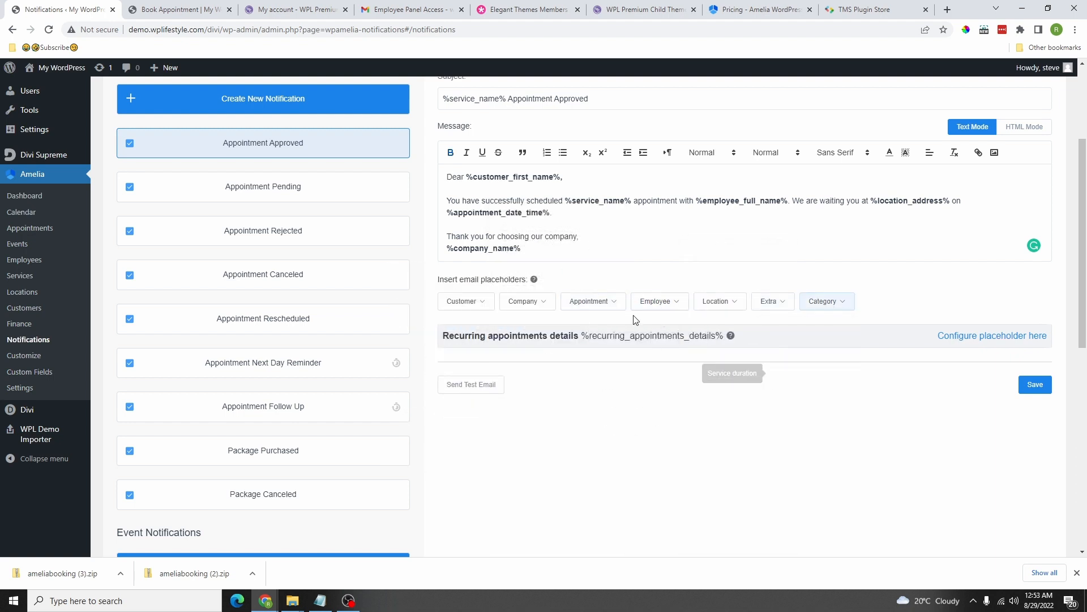
scroll(566, 283, up, 3)
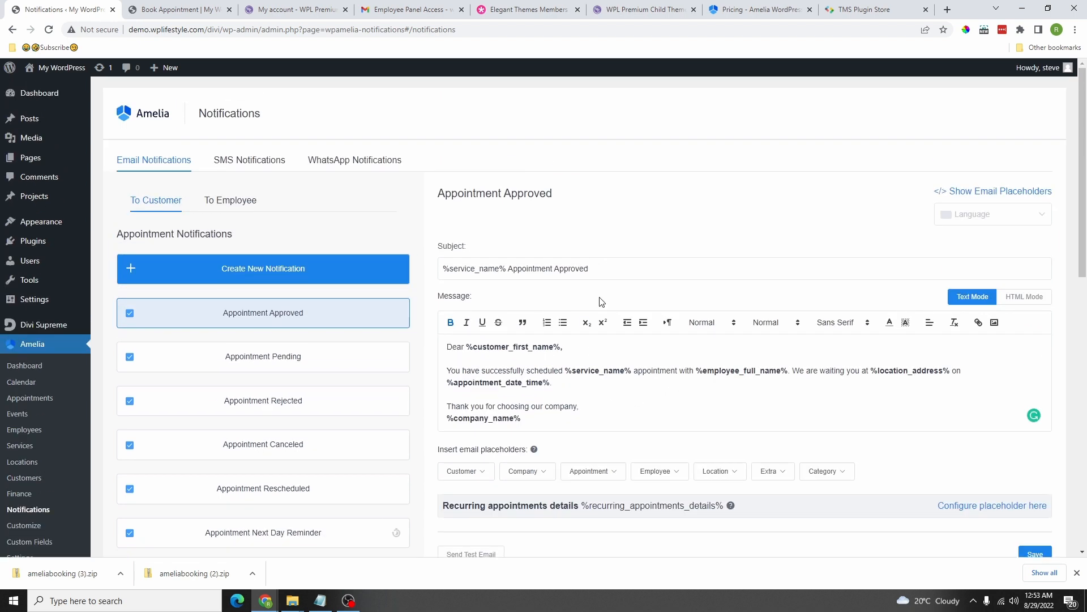
scroll(602, 301, down, 3)
scroll(213, 223, down, 1)
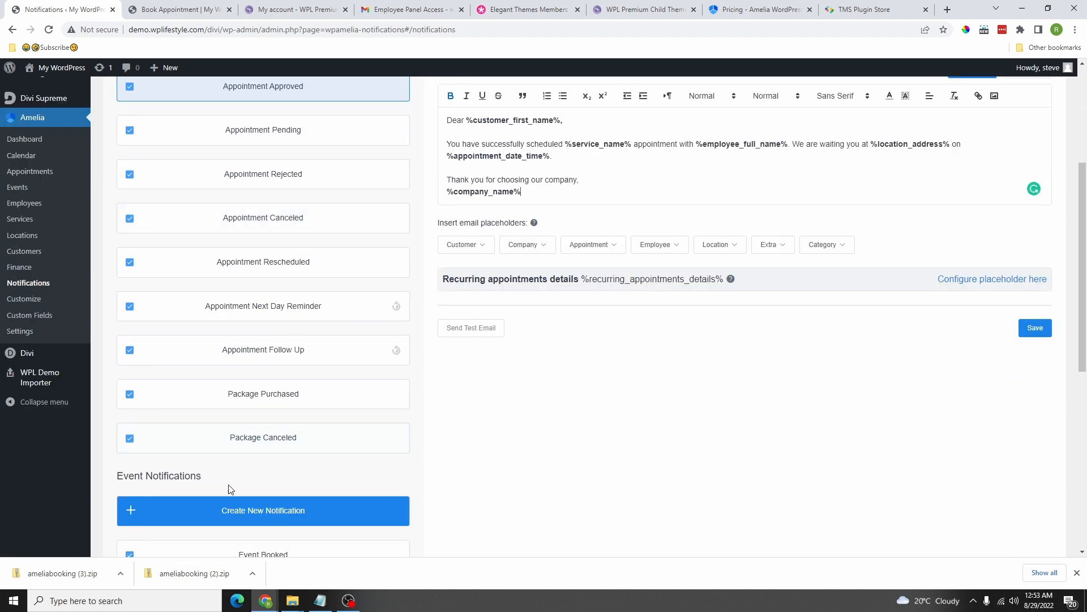
scroll(225, 310, up, 3)
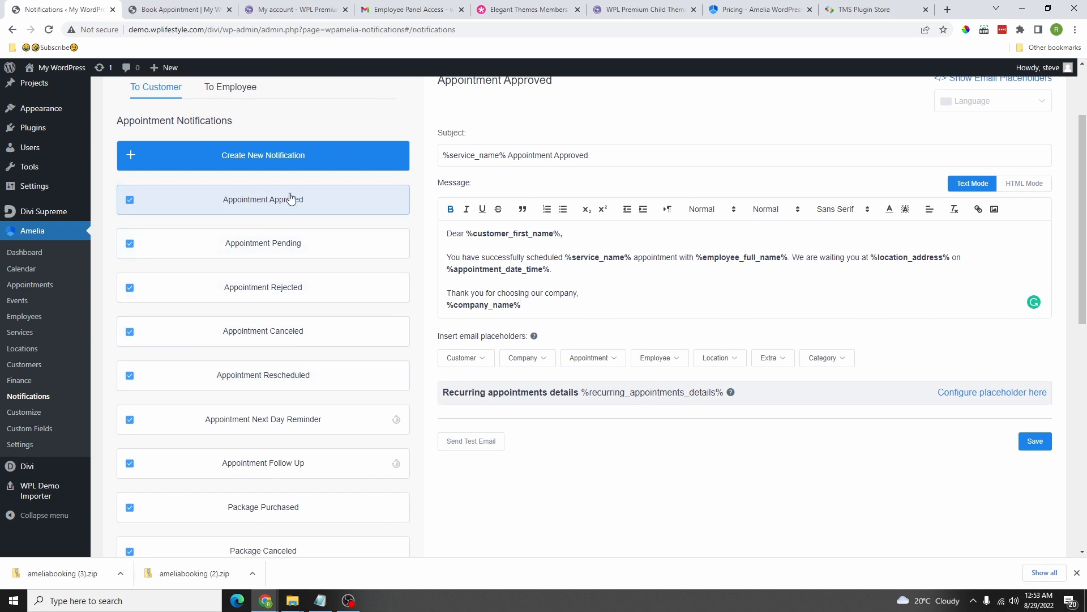
Step: Turn off the customer Appointment Rejected, Pending and Canceled emails
click(255, 264)
scroll(249, 264, up, 1)
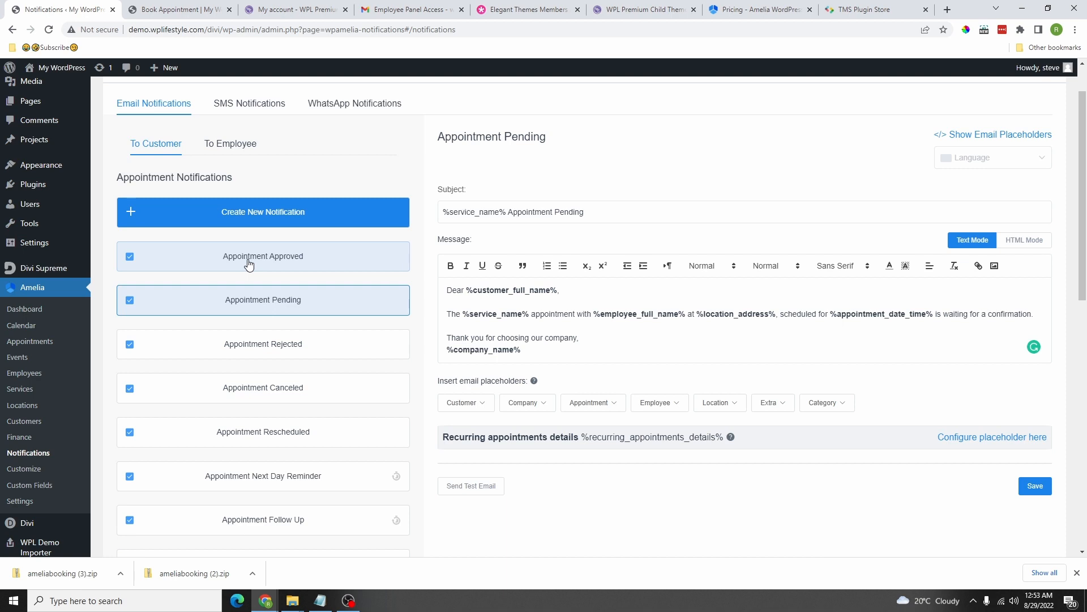
scroll(202, 438, down, 1)
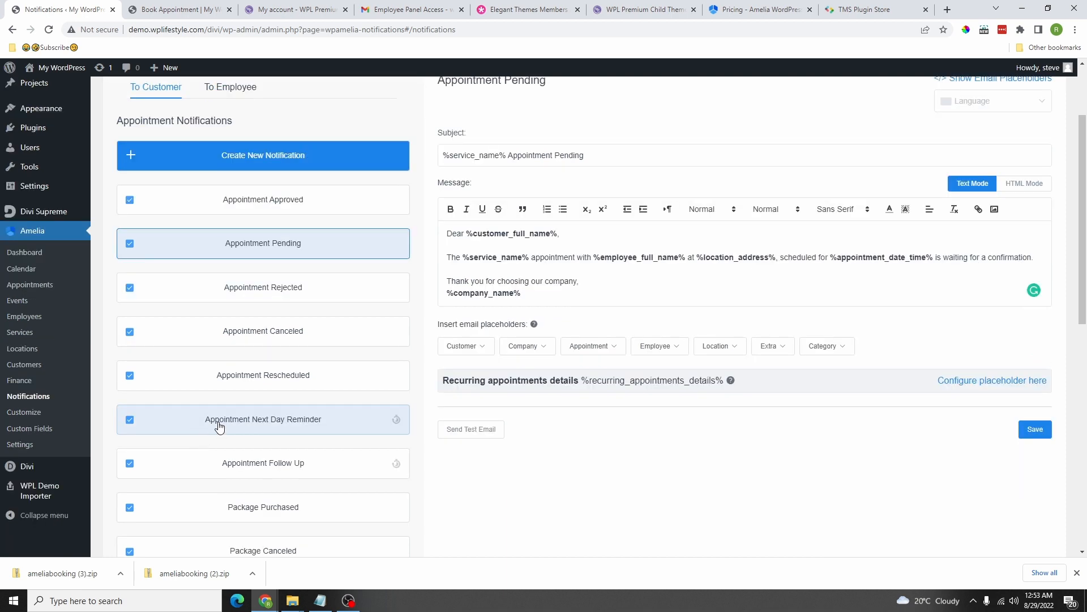
click(129, 288)
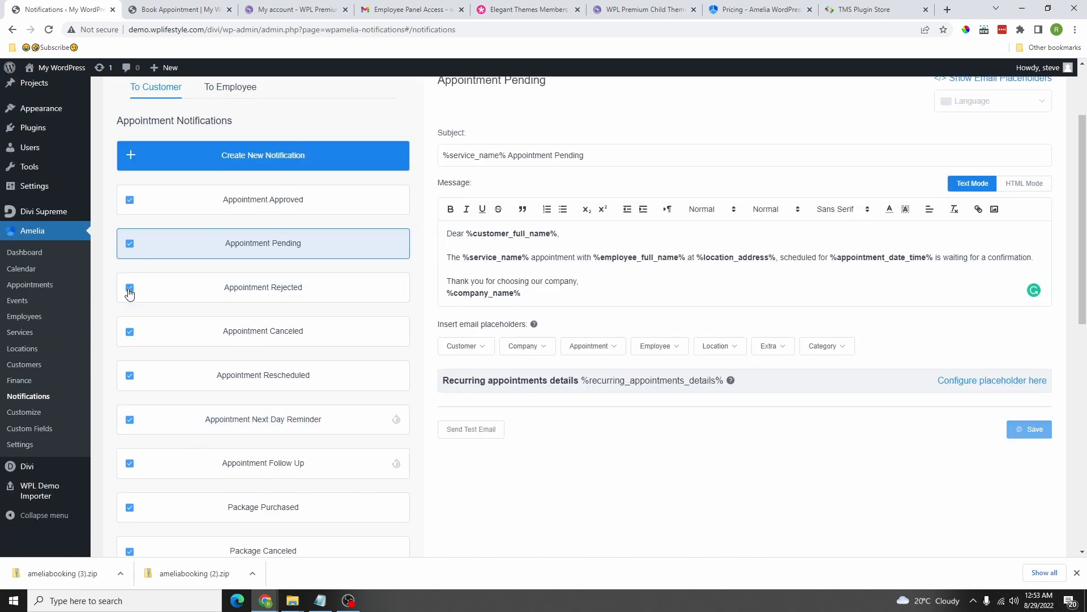
click(130, 243)
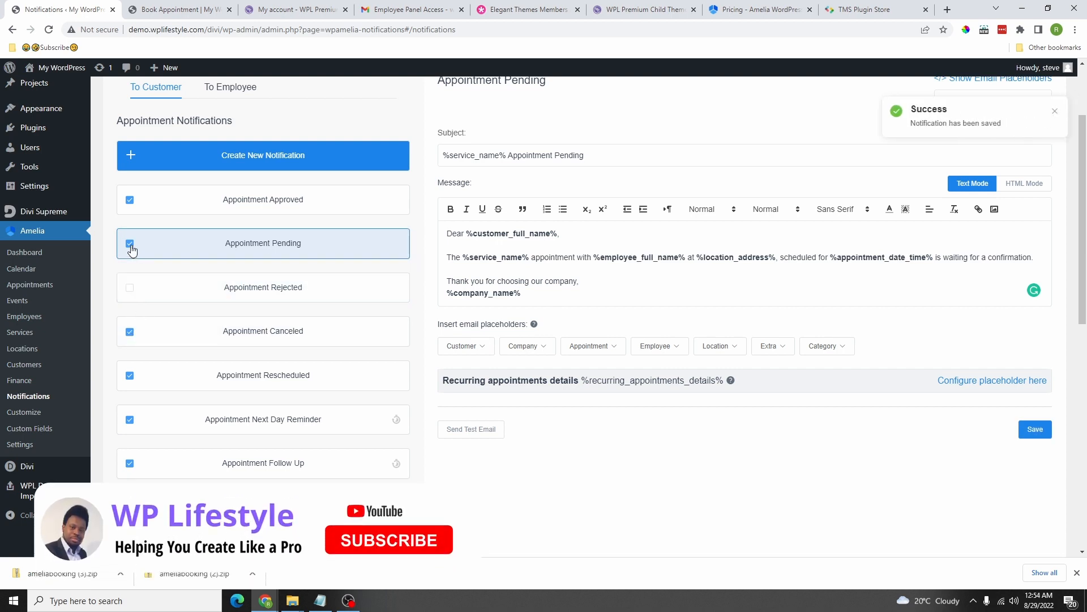
click(130, 332)
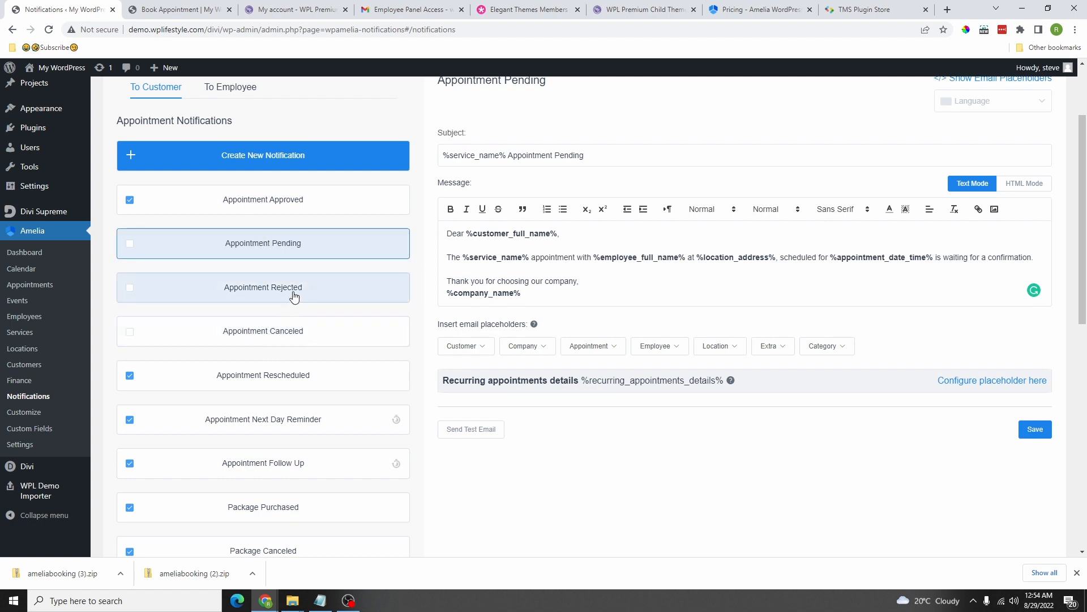
Step: Re-enable the customer Appointment Canceled email and open its template
click(130, 332)
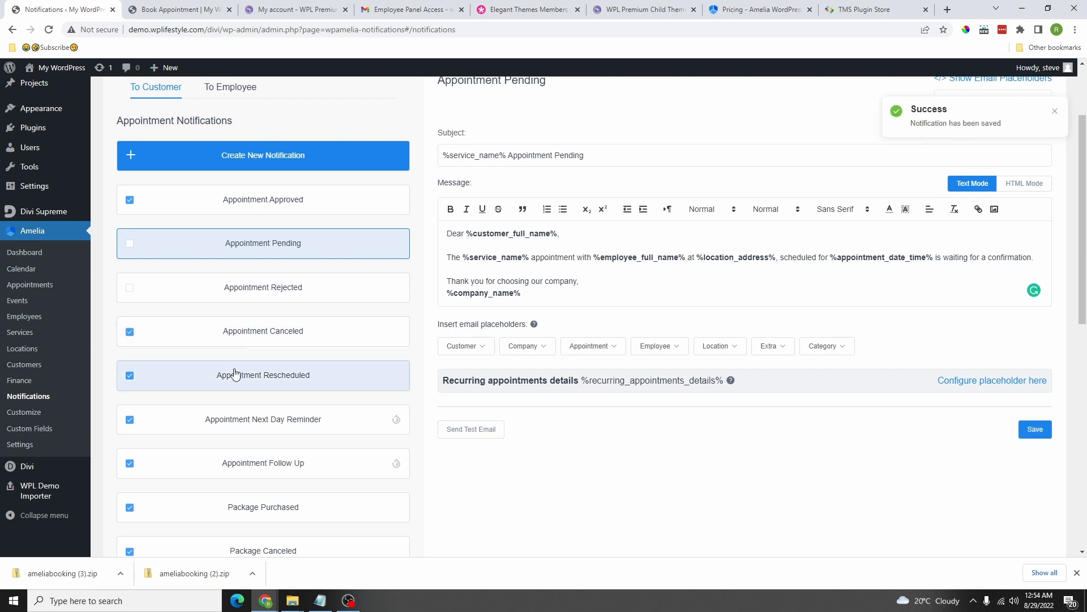
scroll(249, 377, down, 3)
scroll(249, 312, up, 3)
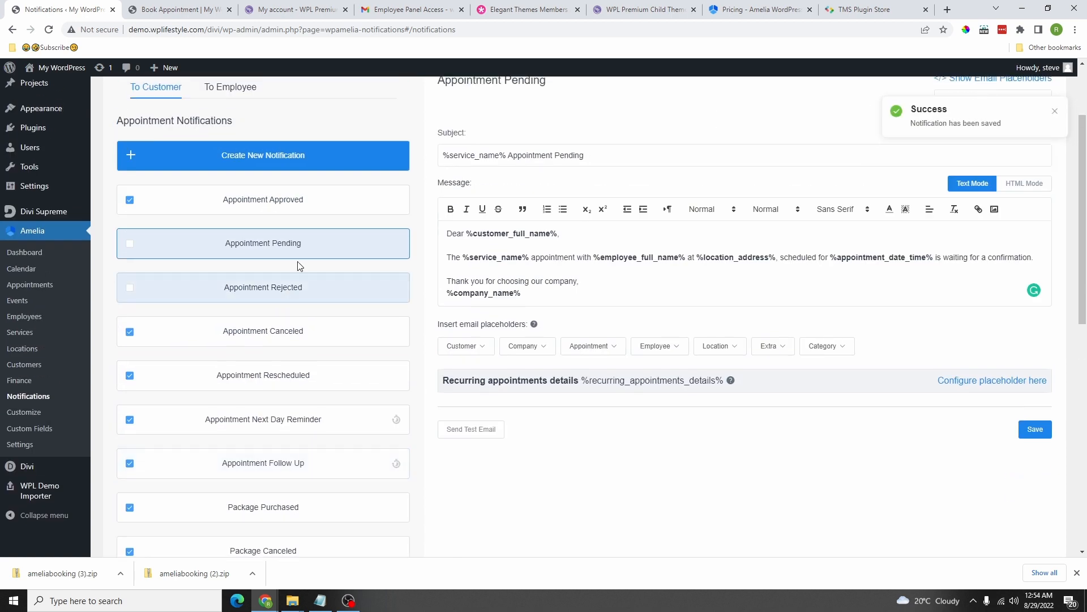
scroll(268, 335, down, 1)
click(267, 278)
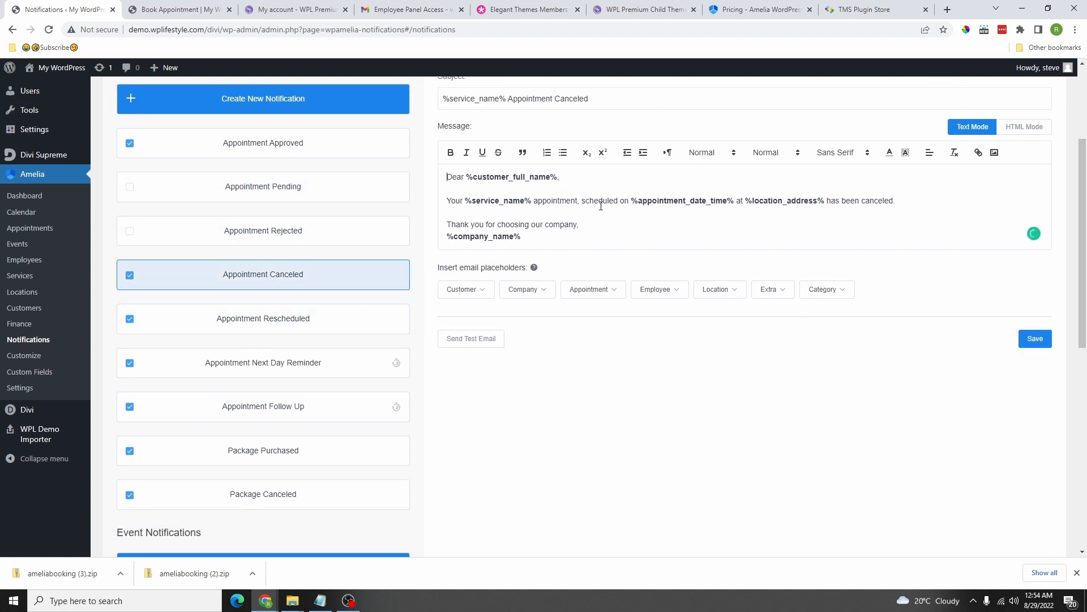
scroll(267, 376, down, 3)
scroll(274, 346, up, 6)
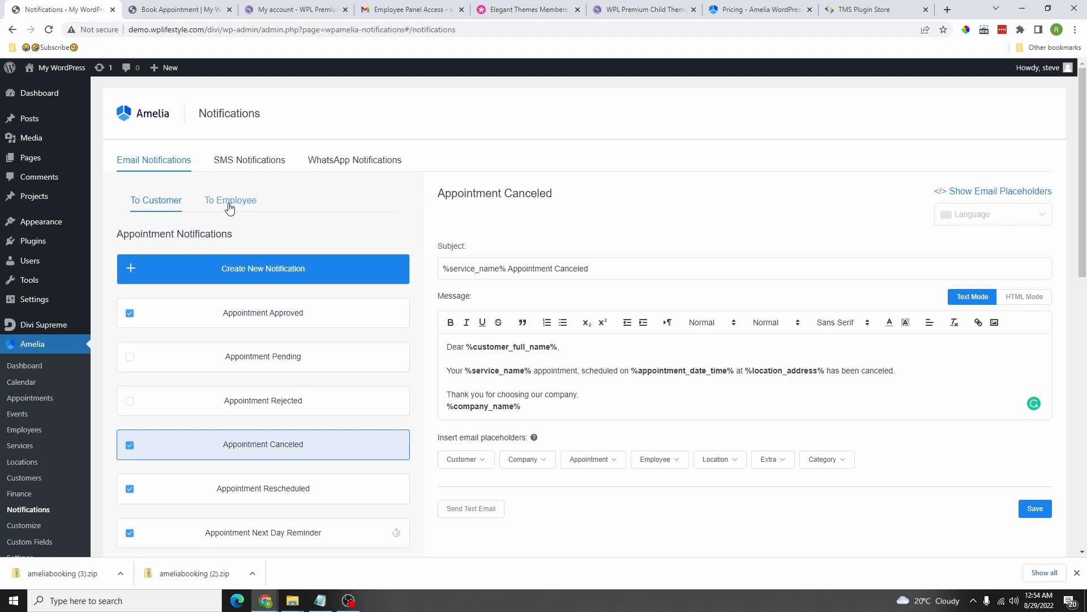
Step: Under To Employee, open the Employee Panel Access/Recovery email and select its Subject field
click(229, 204)
scroll(237, 351, down, 3)
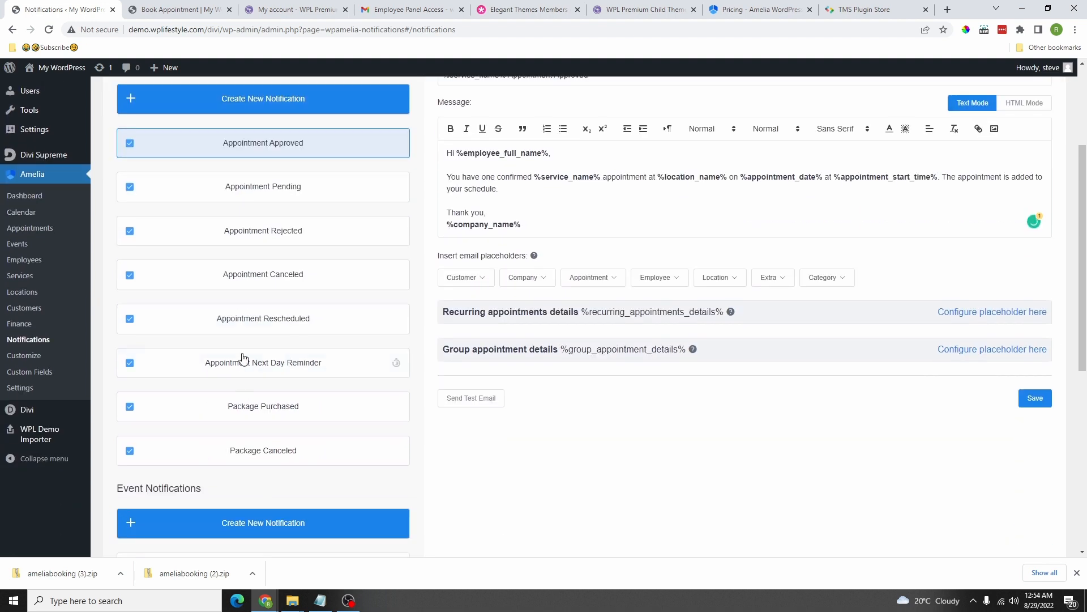
scroll(270, 301, up, 1)
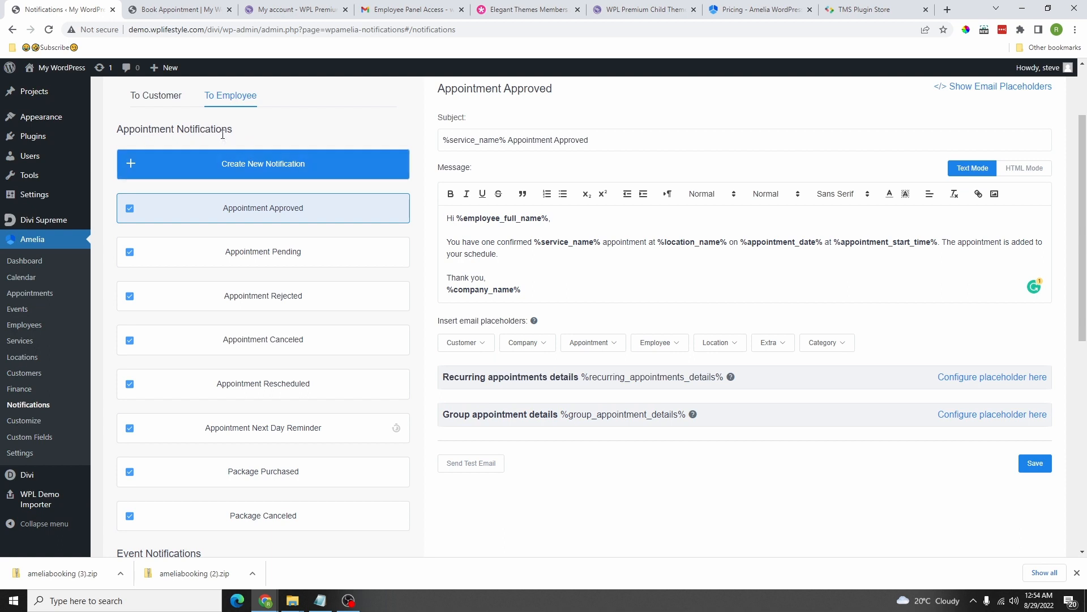
scroll(263, 284, down, 6)
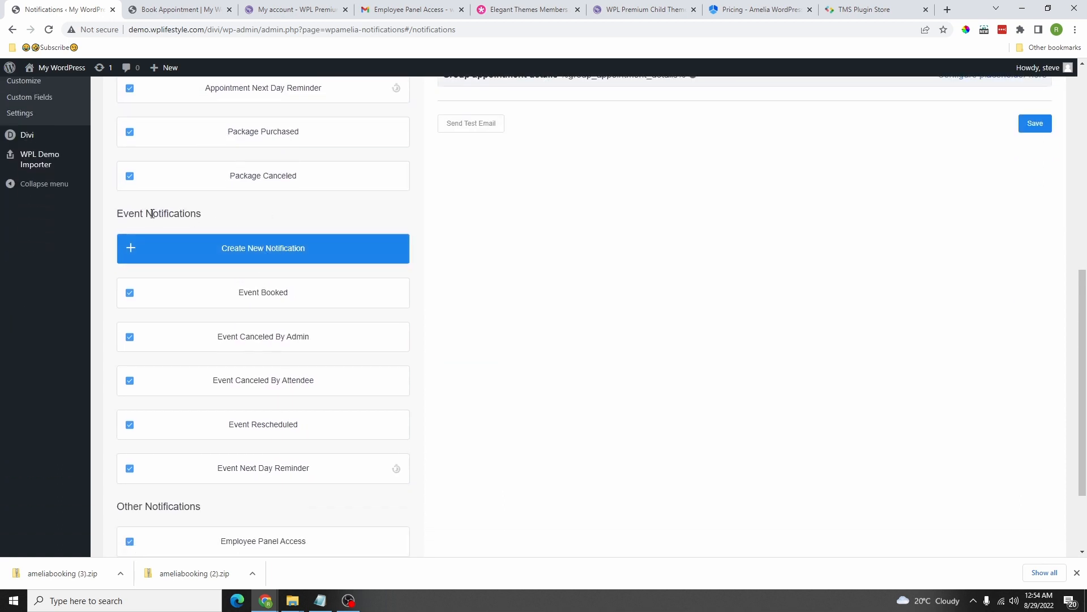
scroll(238, 277, down, 2)
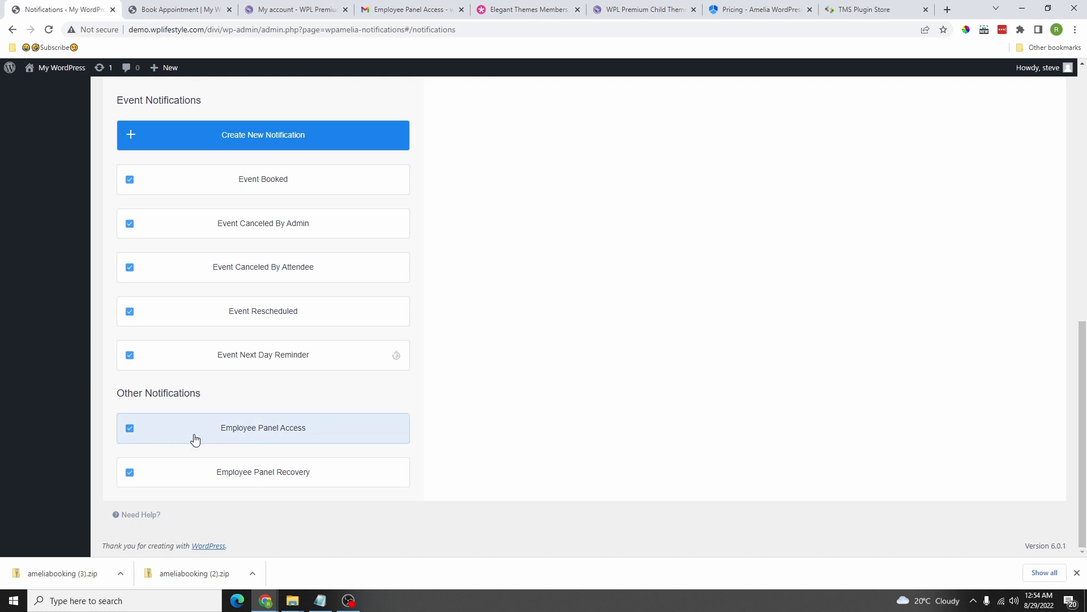
click(282, 432)
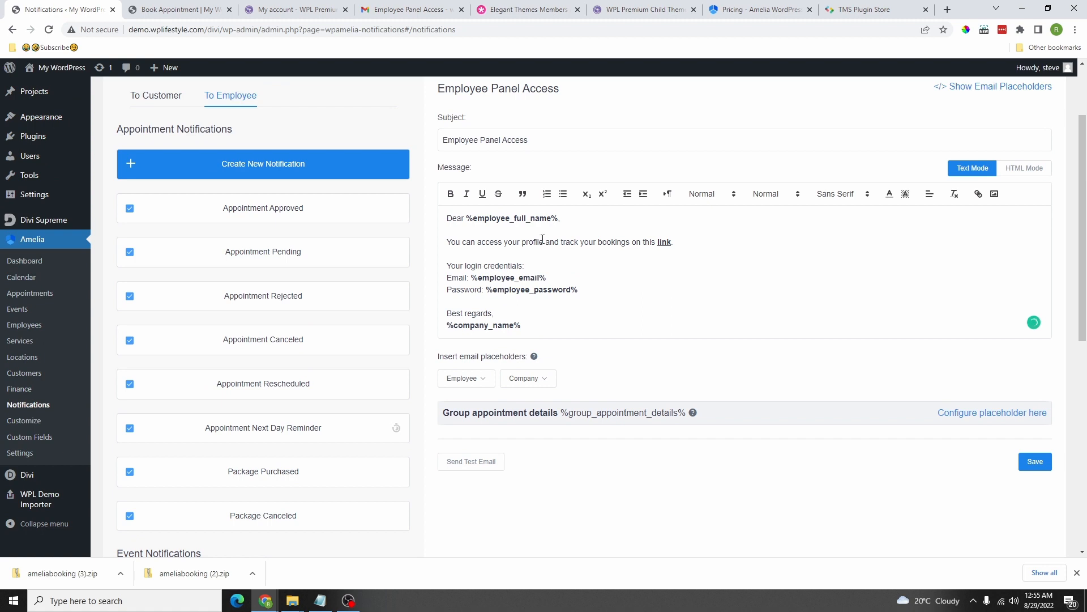
scroll(508, 250, down, 8)
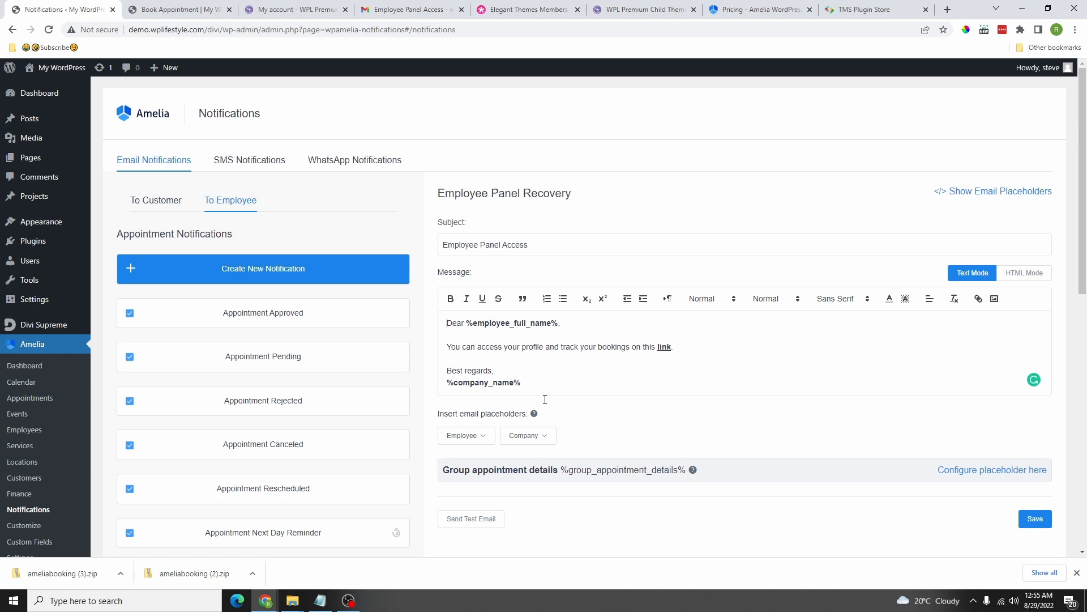
click(530, 244)
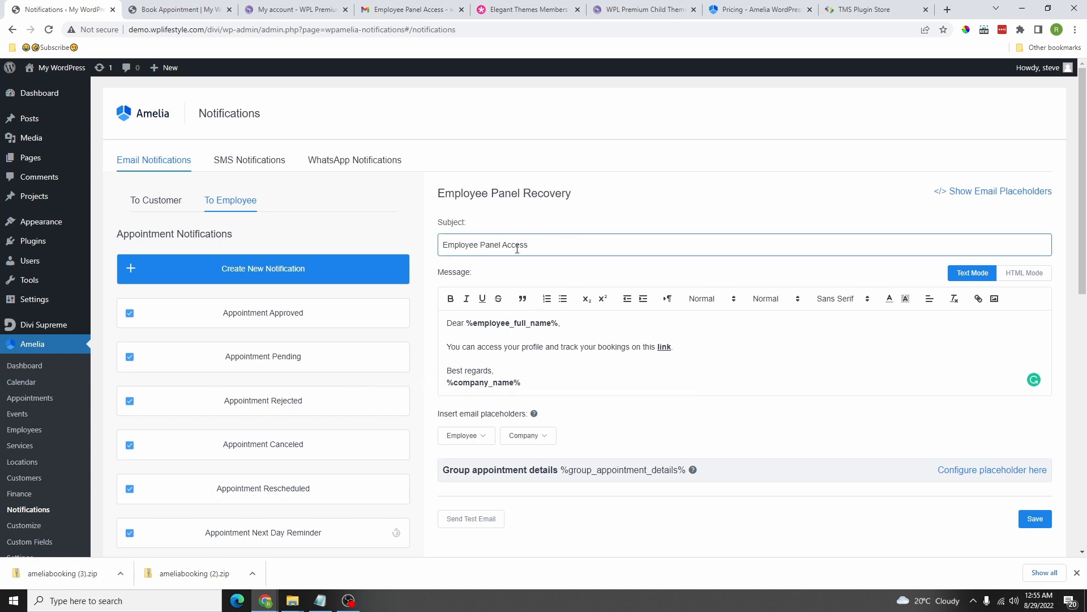
Step: View the Amelia SMS Notifications sign-in, then switch to the Amelia pricing browser tab
click(241, 165)
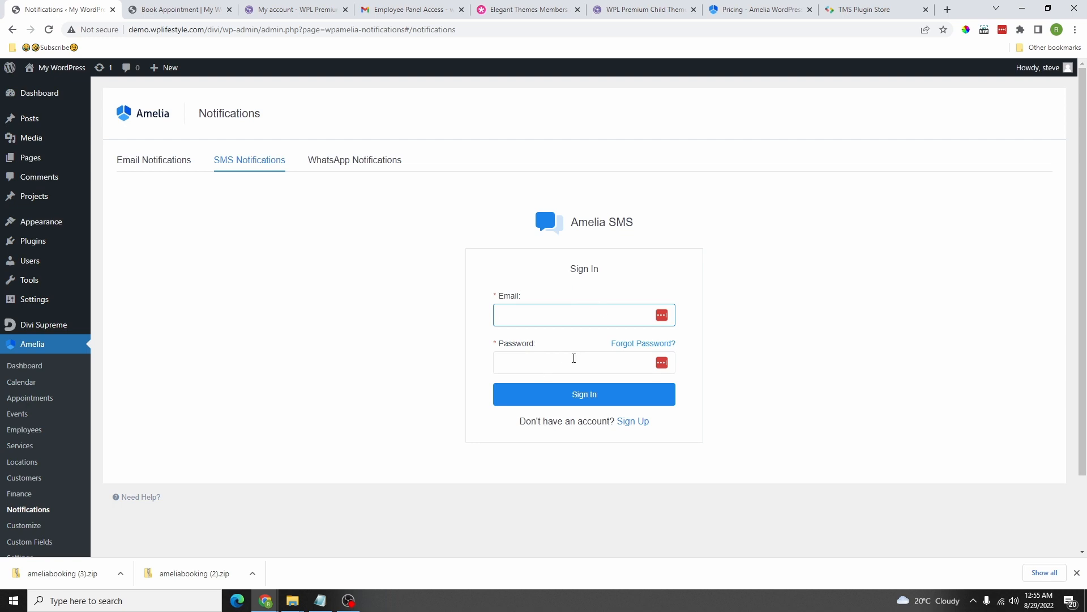
scroll(595, 396, down, 2)
scroll(535, 331, up, 2)
click(745, 12)
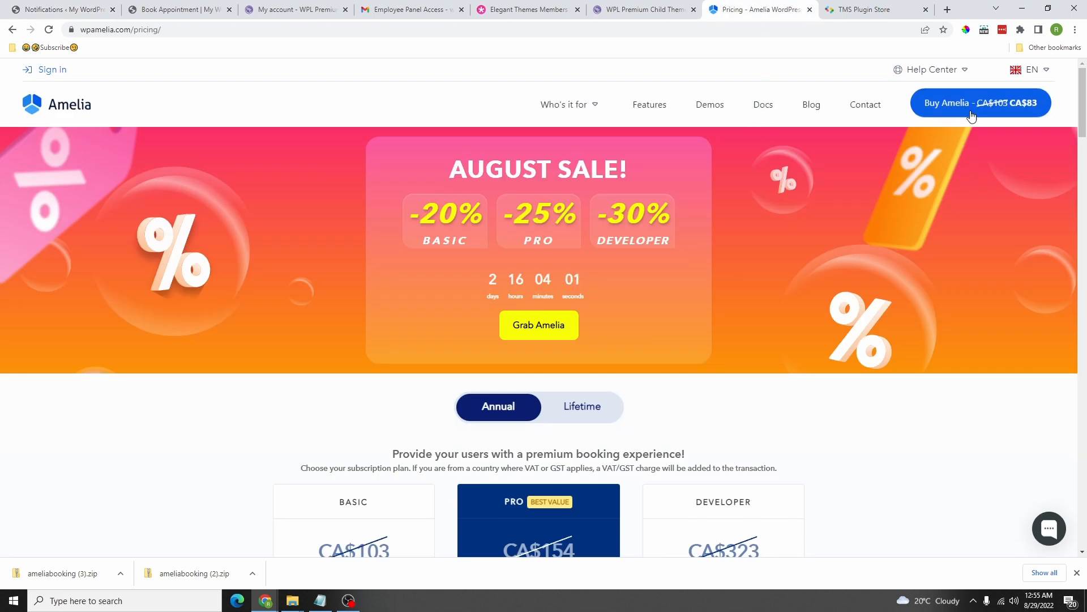
Step: Read the SMS Notifications documentation on creating an account, checking the WordPress SMS sign-in in between
mouse_move(933, 71)
click(927, 100)
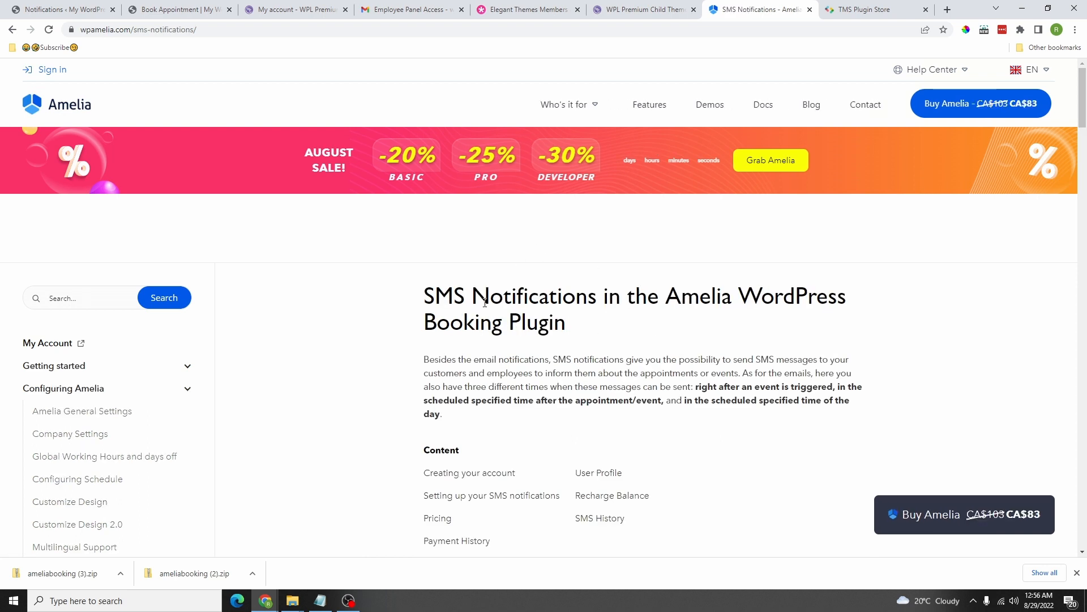
drag(425, 295, 590, 327)
scroll(577, 372, down, 8)
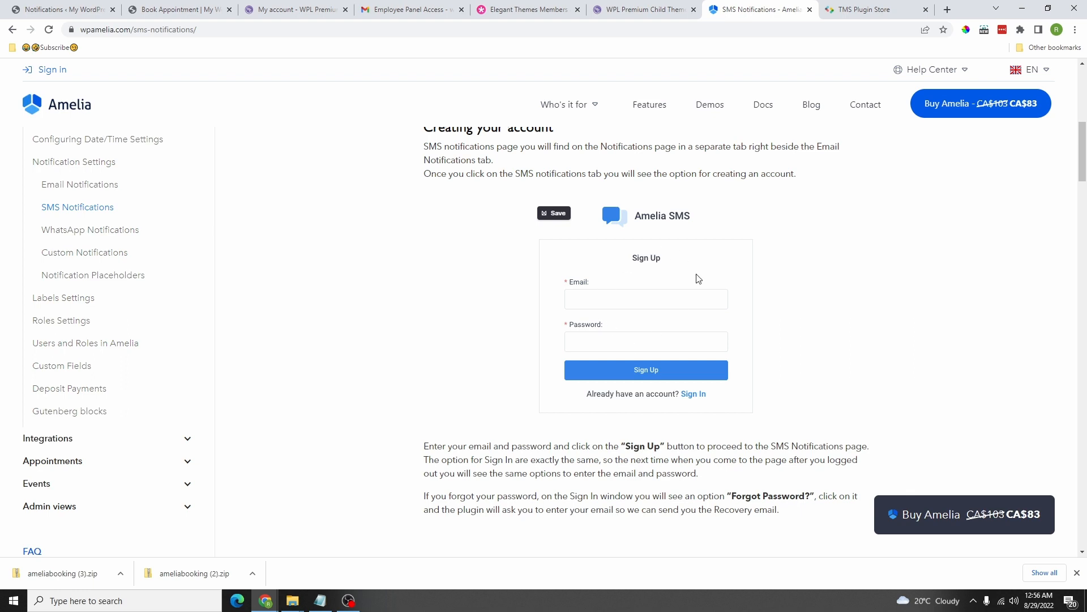
click(91, 11)
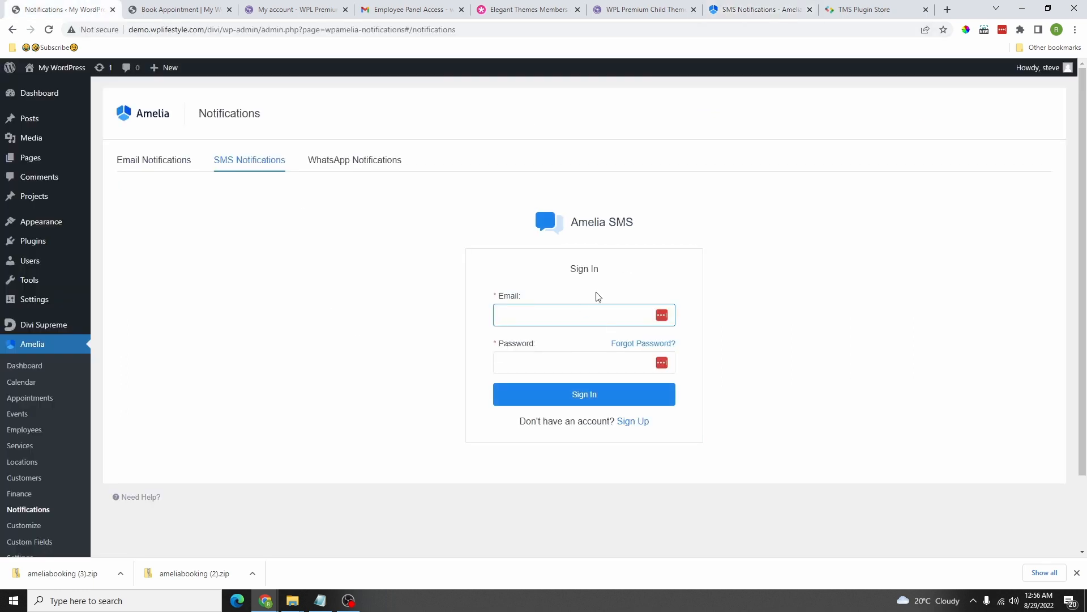
click(753, 10)
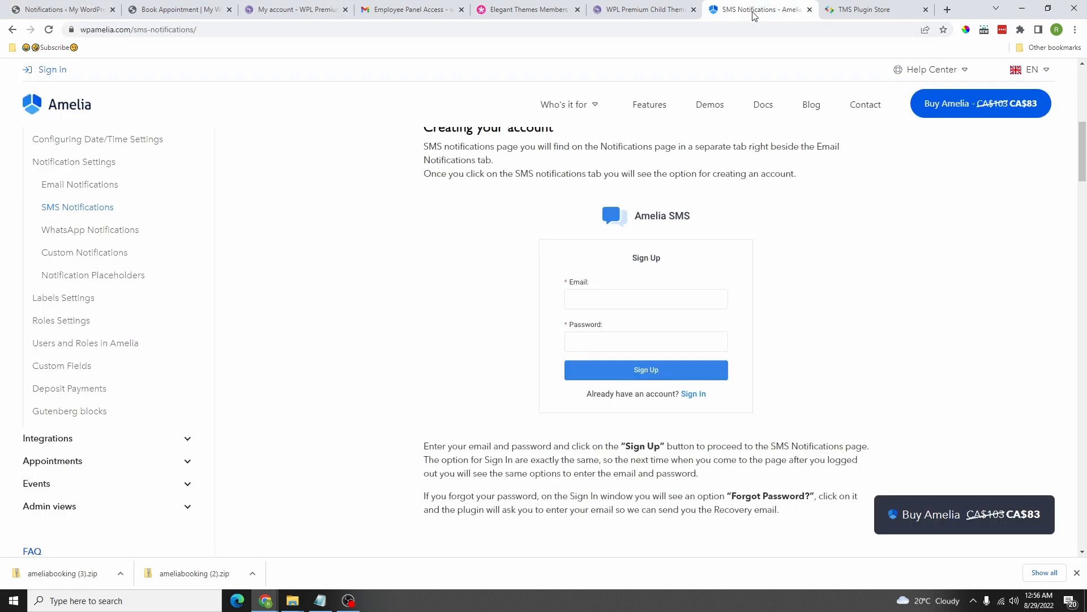
scroll(610, 196, down, 3)
scroll(597, 277, down, 6)
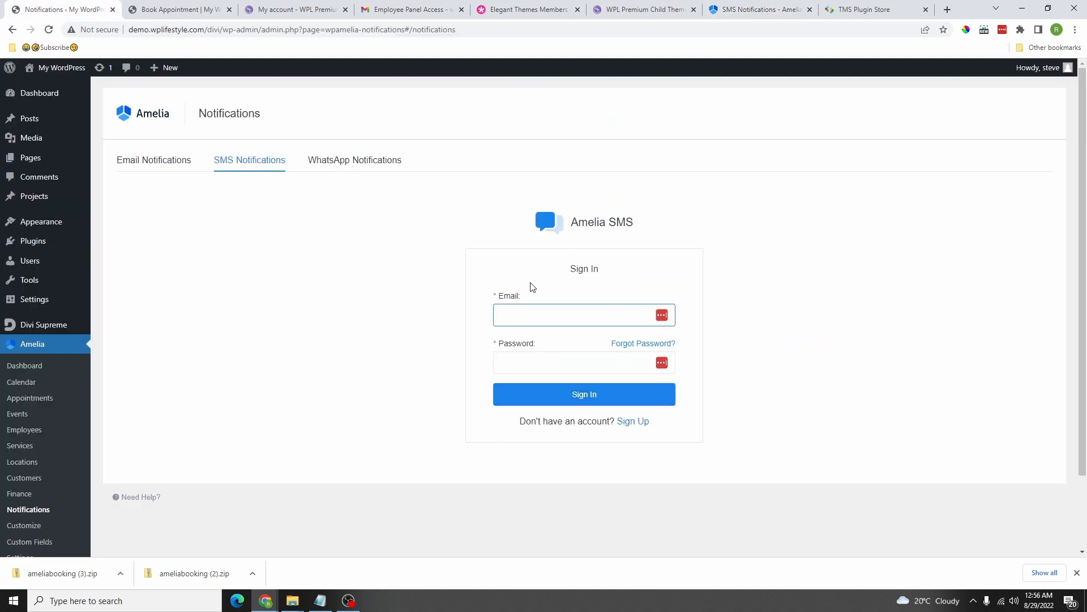
Step: View the WhatsApp settings' Phone number ID and Business Account ID fields, then return to the SMS docs
click(356, 161)
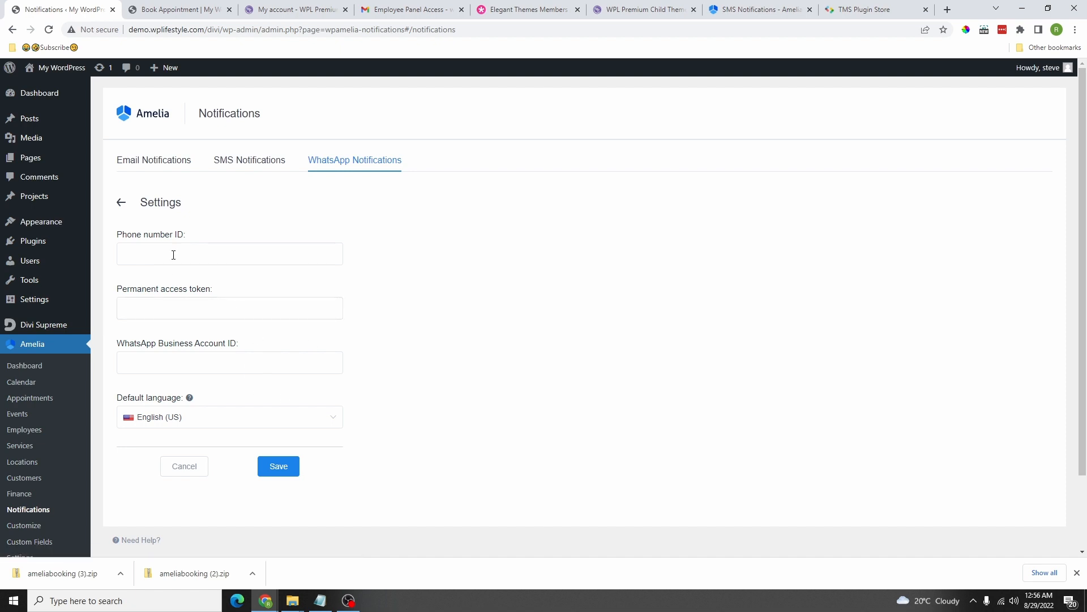
click(152, 255)
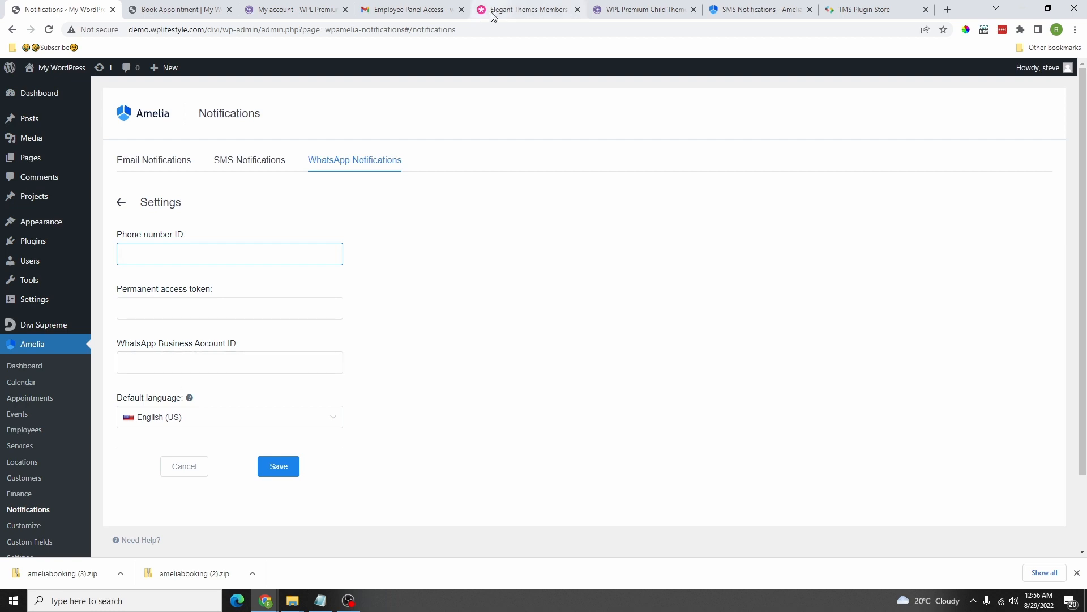
click(216, 360)
click(753, 10)
Step: Find the WhatsApp Notifications article via the sms docs search and read through its setup guide
scroll(559, 280, up, 15)
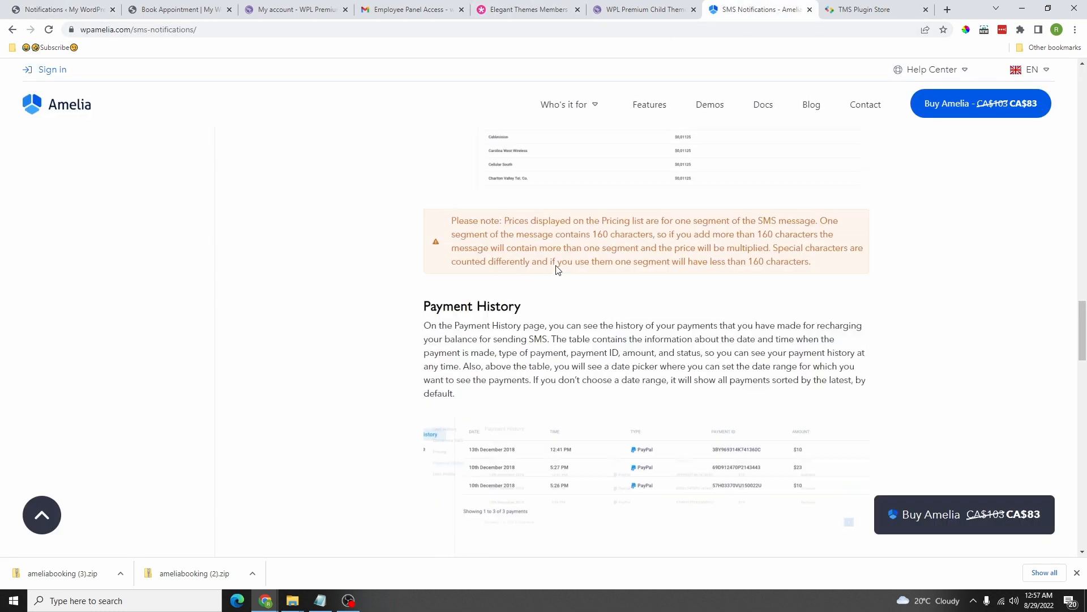
scroll(40, 273, up, 10)
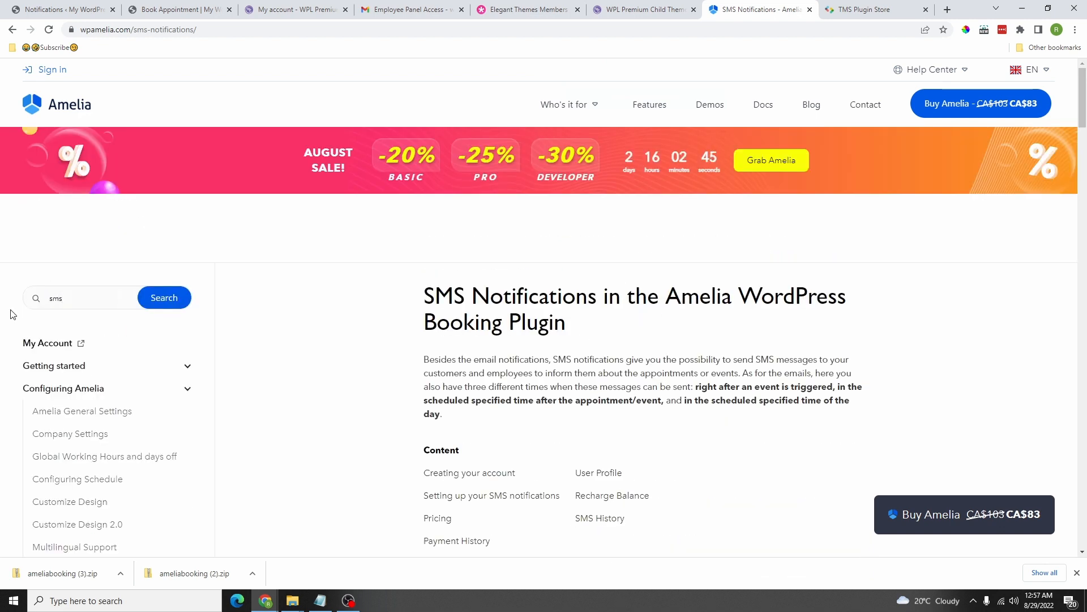
click(72, 299)
click(100, 354)
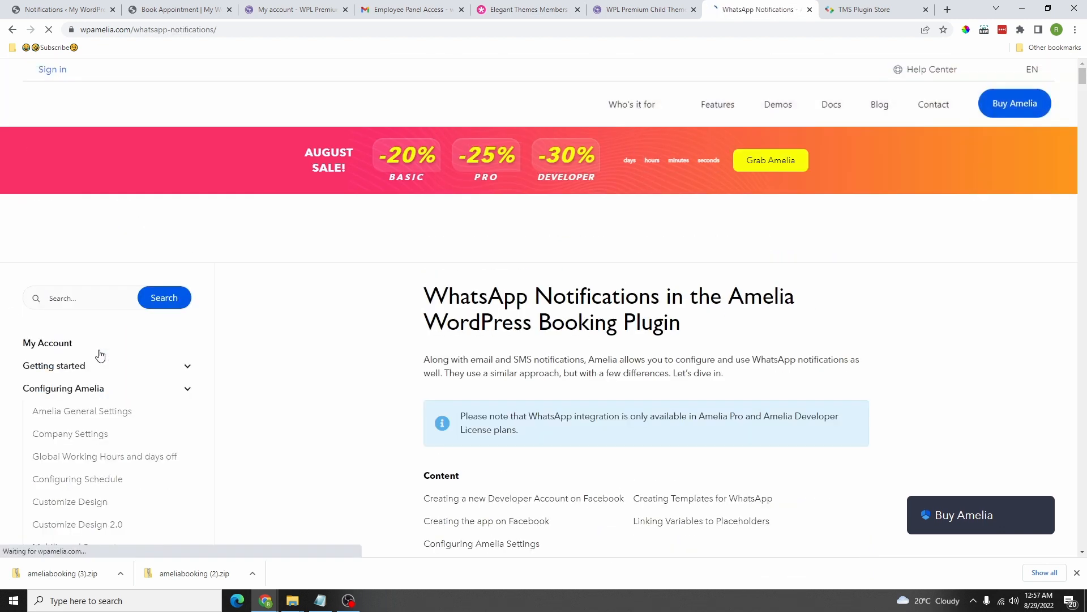
scroll(615, 263, down, 5)
scroll(594, 286, down, 15)
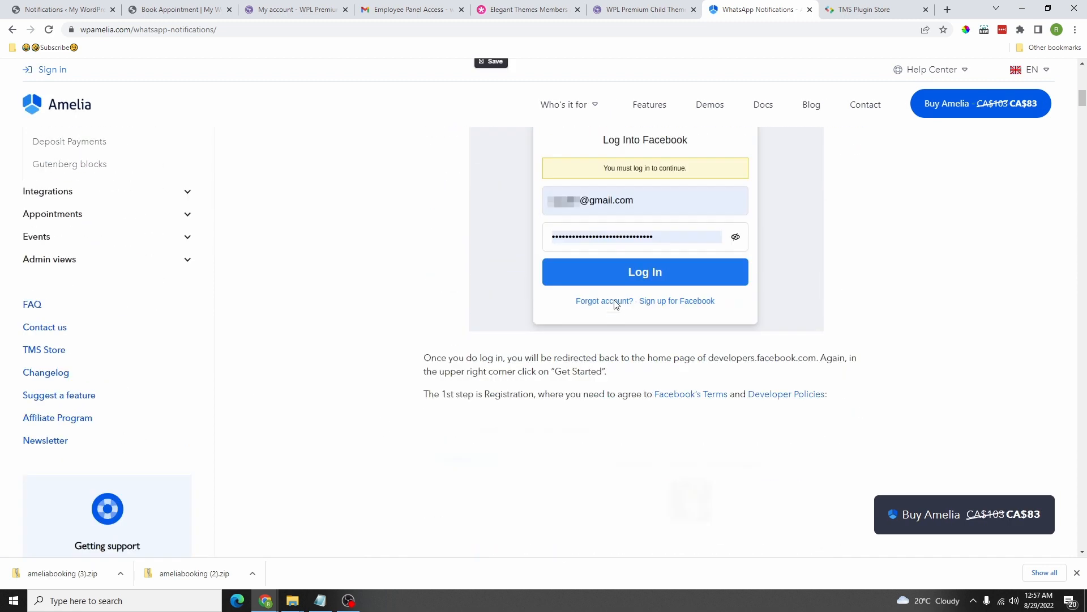
scroll(618, 254, down, 10)
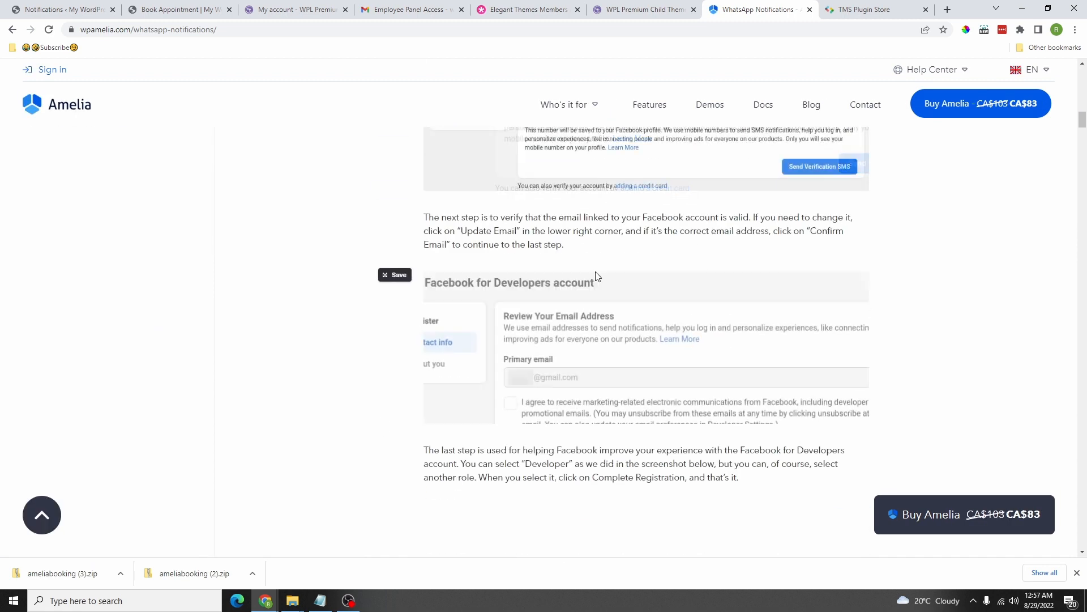
scroll(622, 319, down, 3)
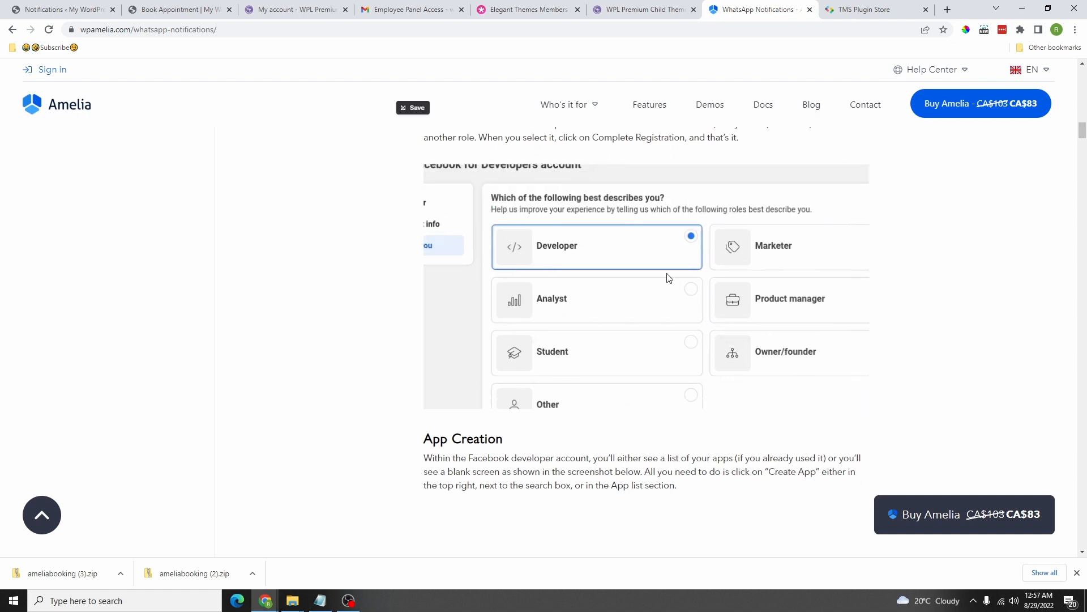
scroll(583, 273, down, 4)
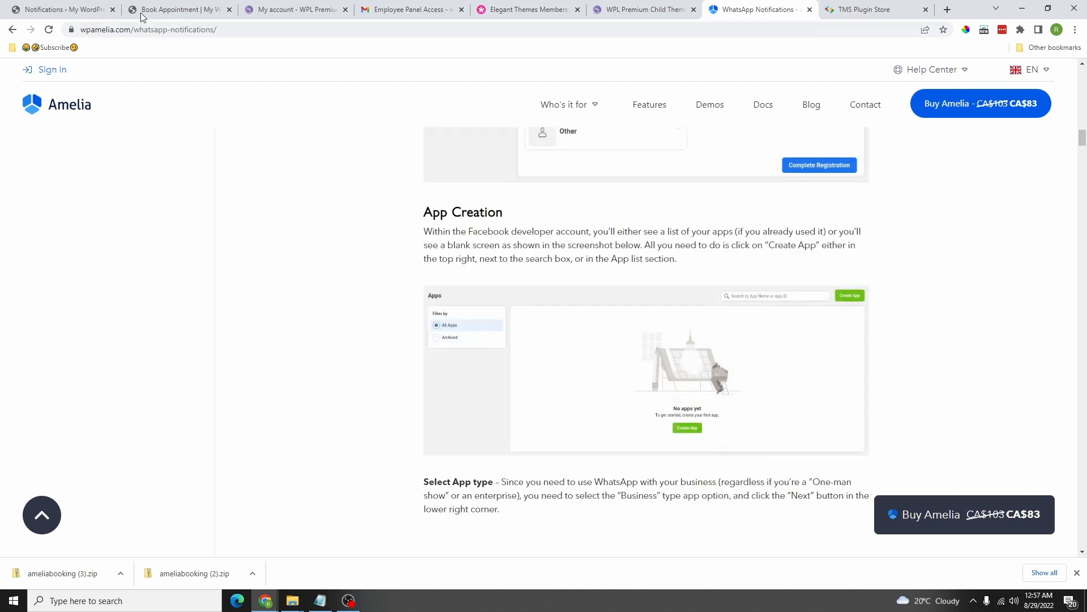
Step: Return to WordPress and open Amelia's Customize page for booking forms
click(73, 10)
scroll(231, 356, down, 1)
scroll(231, 356, down, 1)
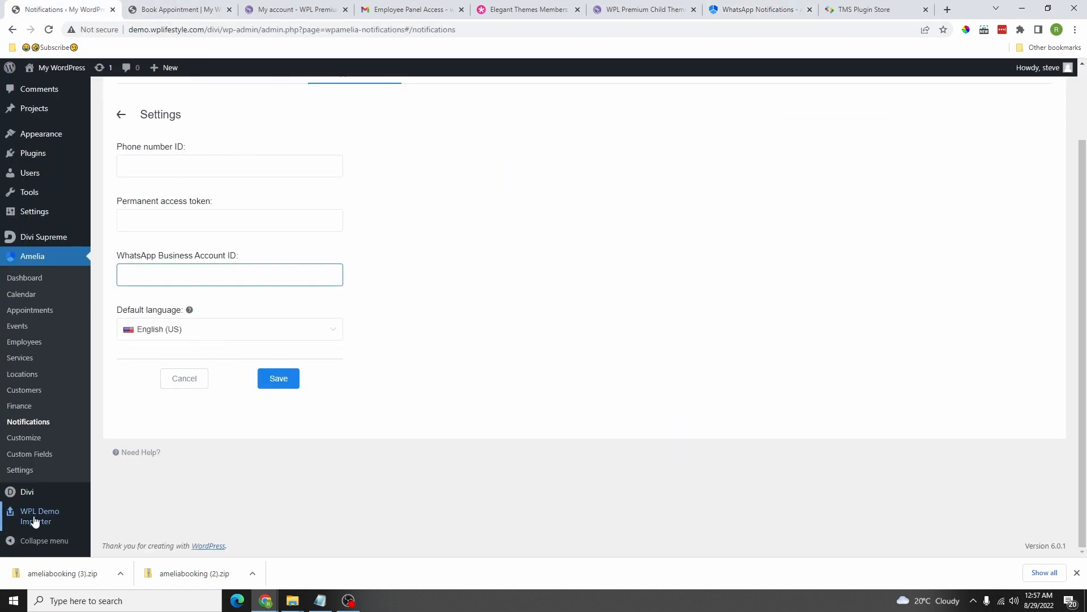
click(18, 440)
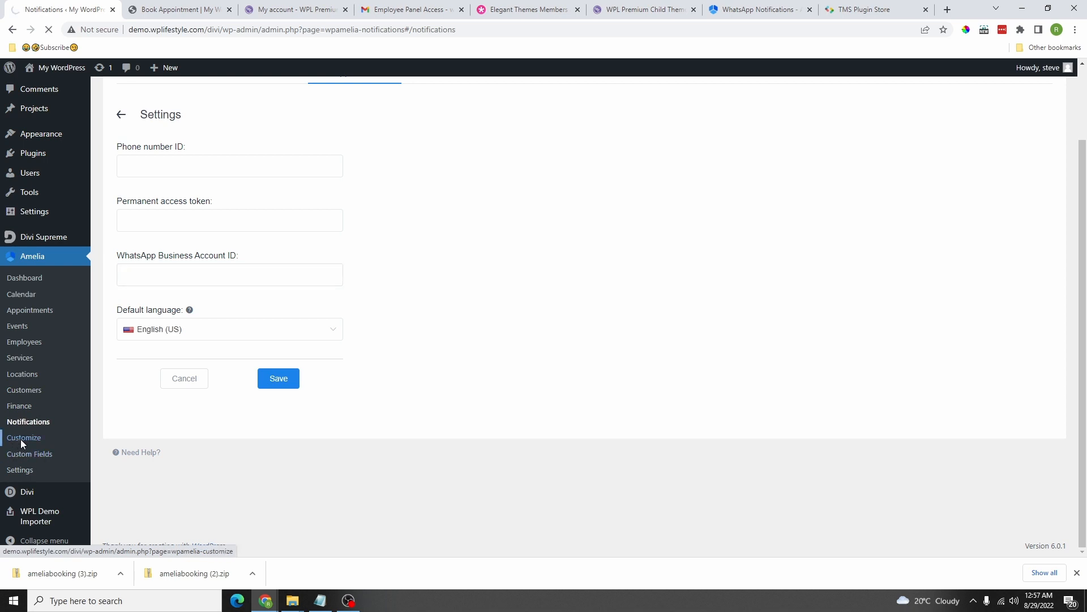
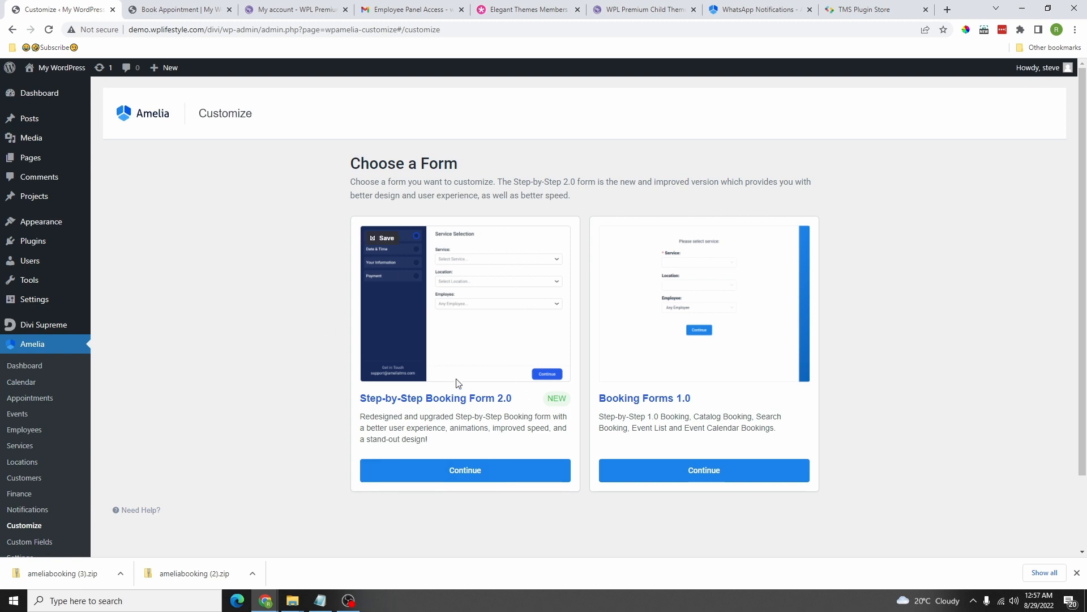
Step: Open the Step-by-Step Booking Form 2.0 customizer and copy the homepage's dark green, rgb(9,53,50)
click(458, 465)
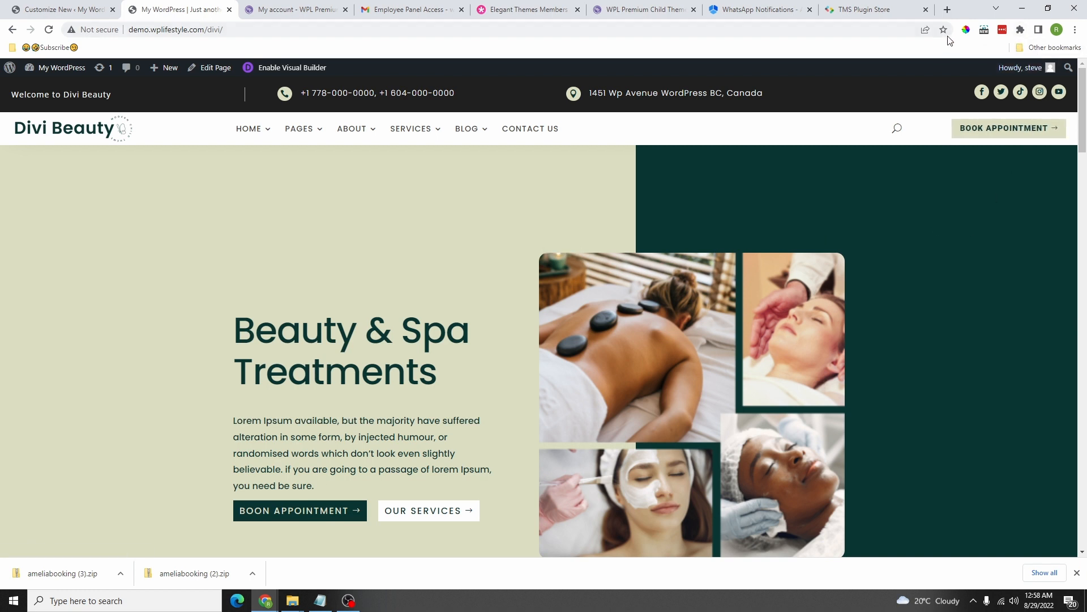
click(967, 30)
click(866, 241)
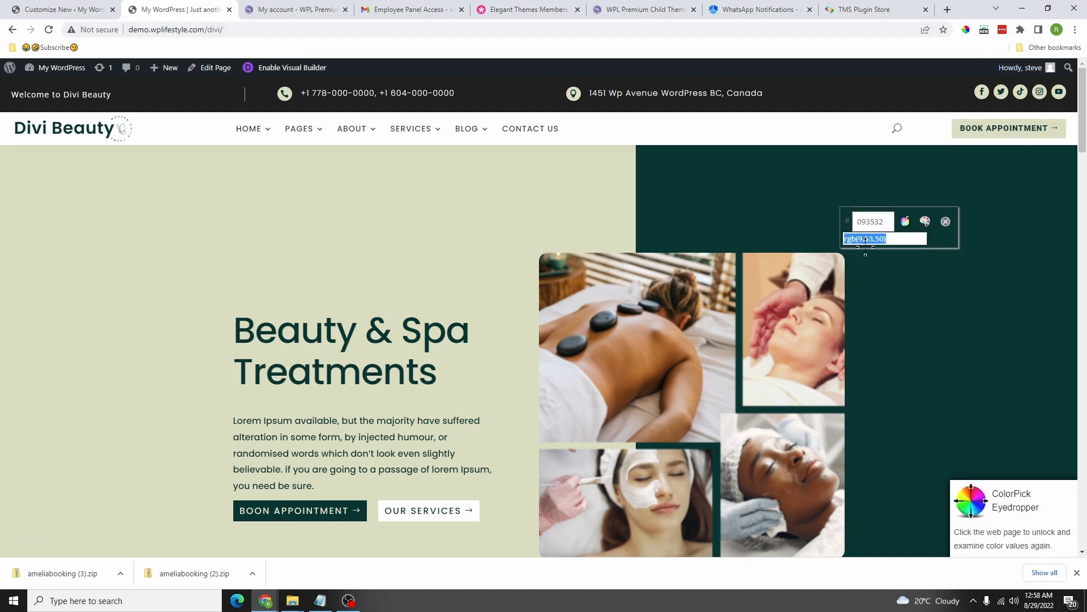
right_click(863, 241)
click(902, 287)
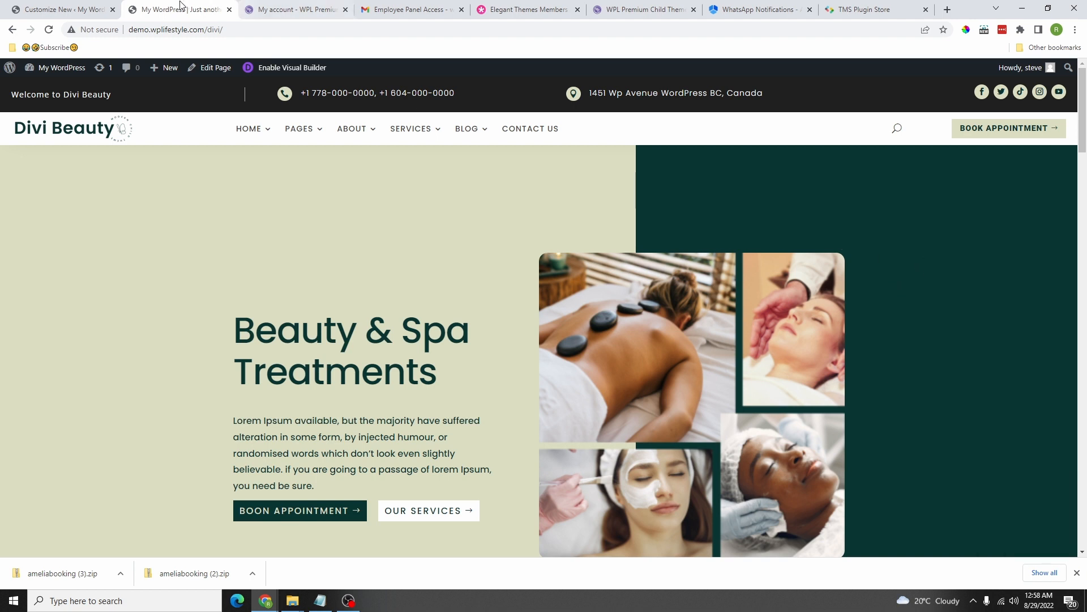
click(85, 7)
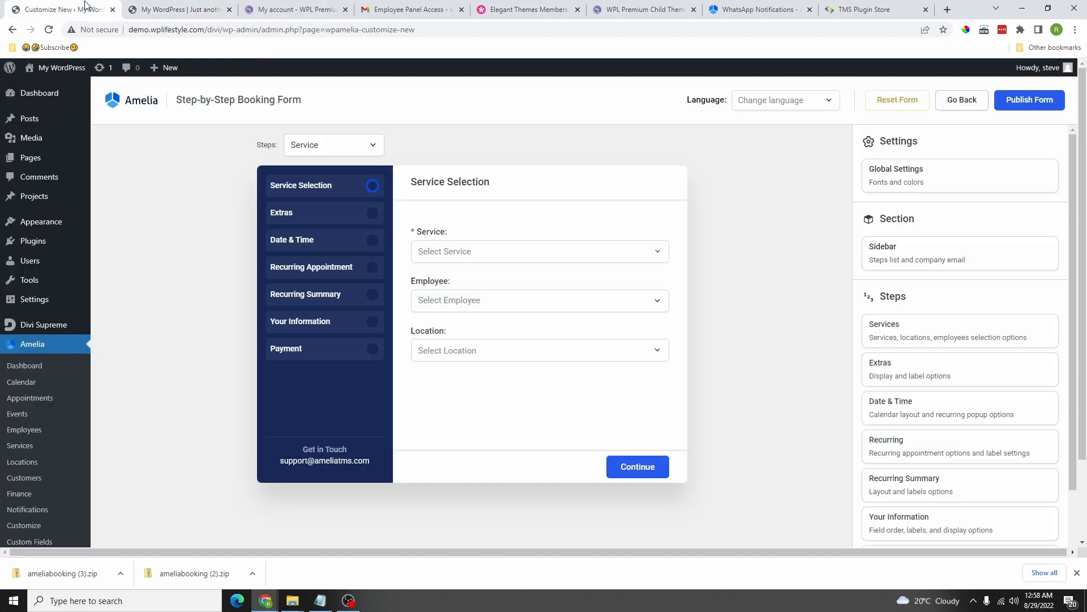
Step: Review the booking form's global font settings, keeping Roboto as the font
click(916, 178)
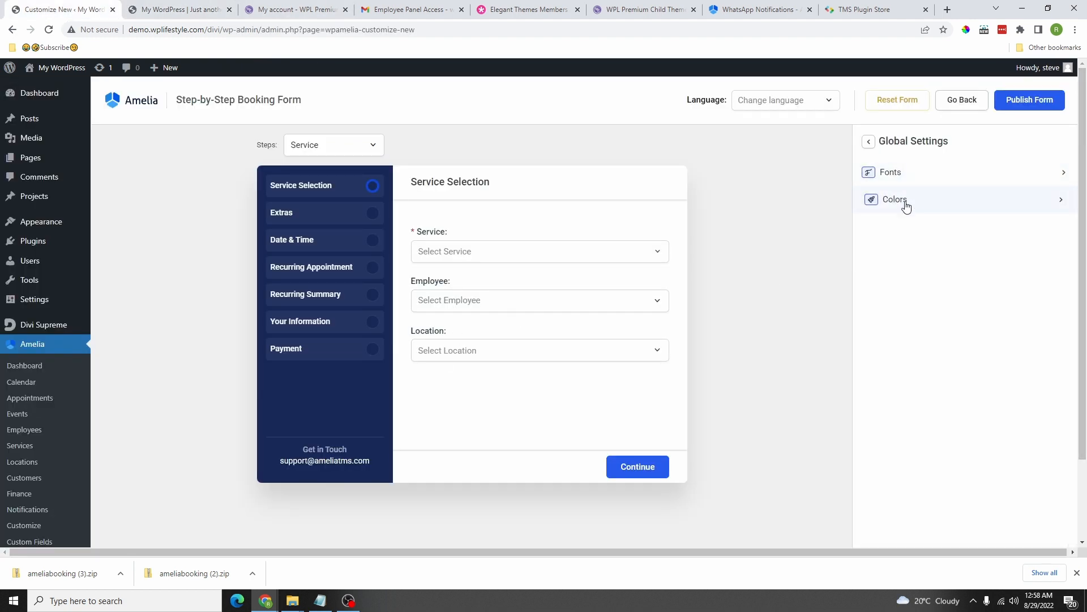
click(900, 176)
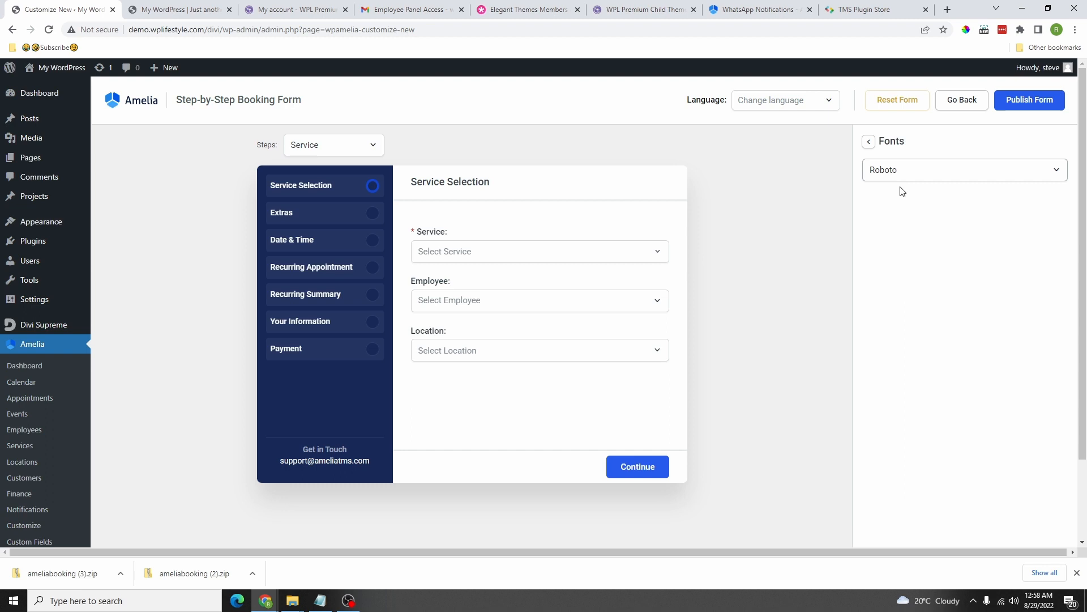
click(929, 180)
scroll(921, 317, down, 5)
scroll(916, 301, up, 5)
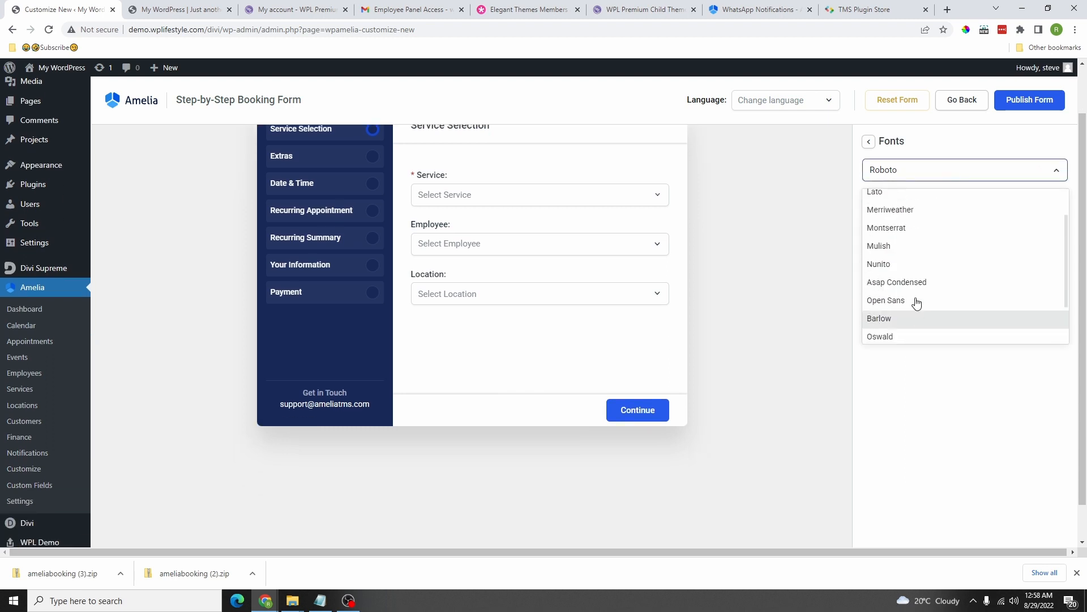
click(895, 213)
click(869, 142)
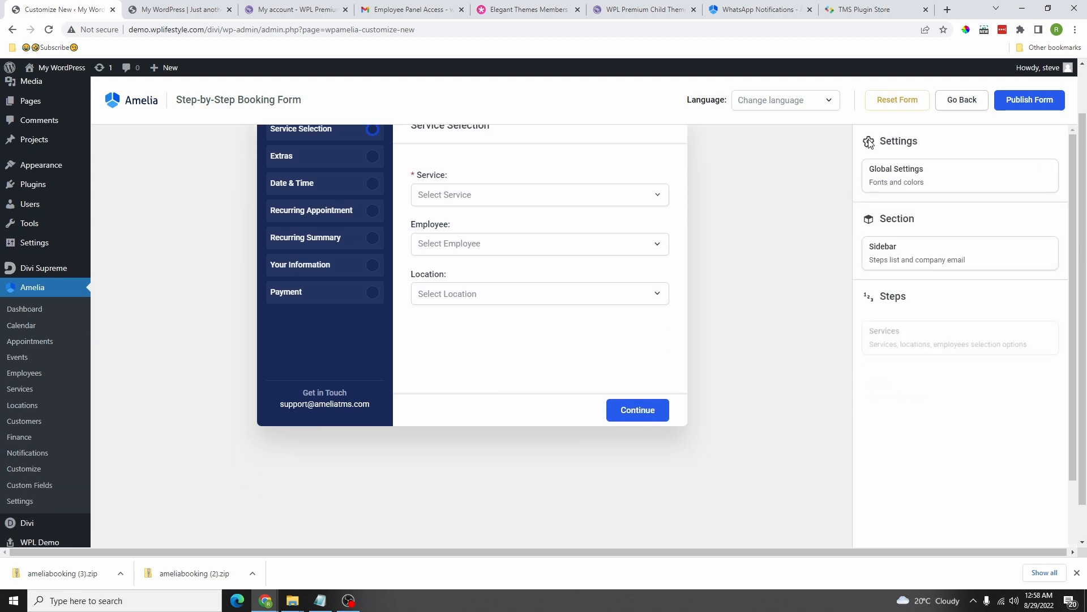
click(902, 182)
Step: Paste the dark green rgb(9,53,50) in as the form's Primary colour
click(894, 205)
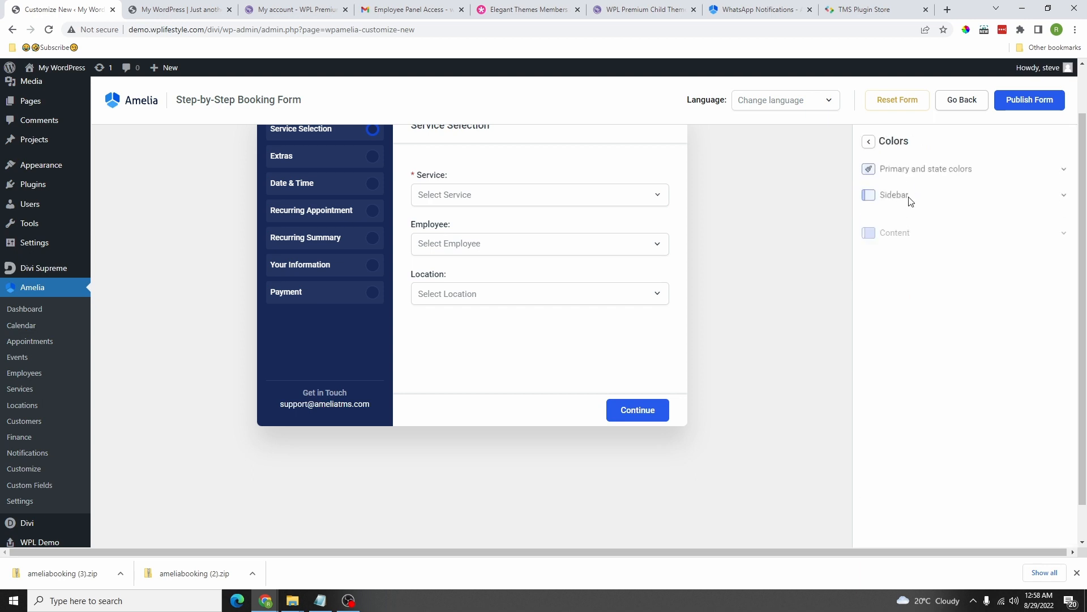
click(929, 174)
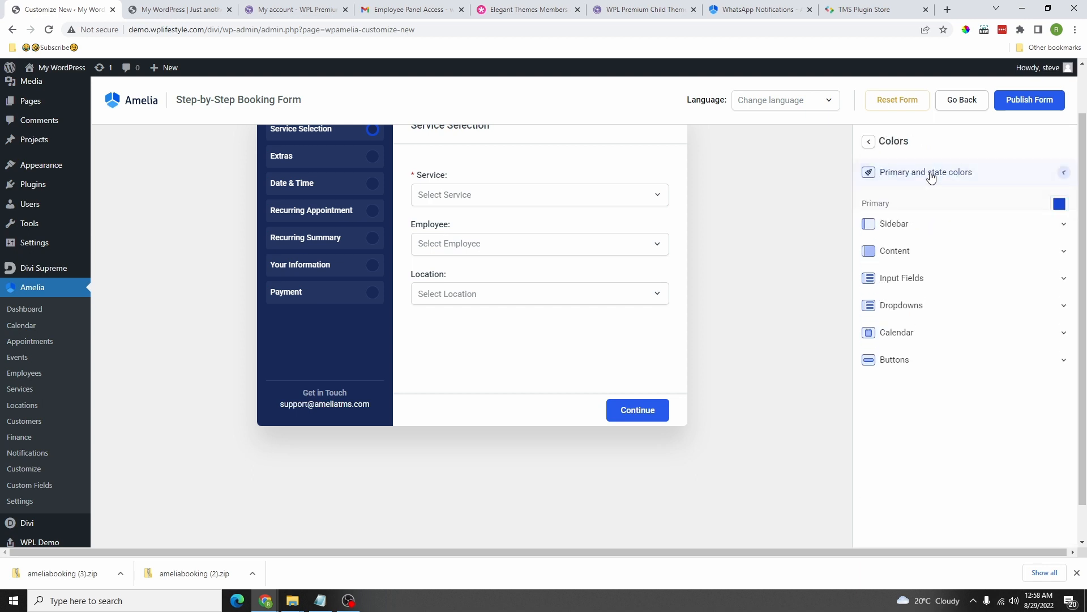
click(1059, 205)
right_click(929, 268)
click(927, 315)
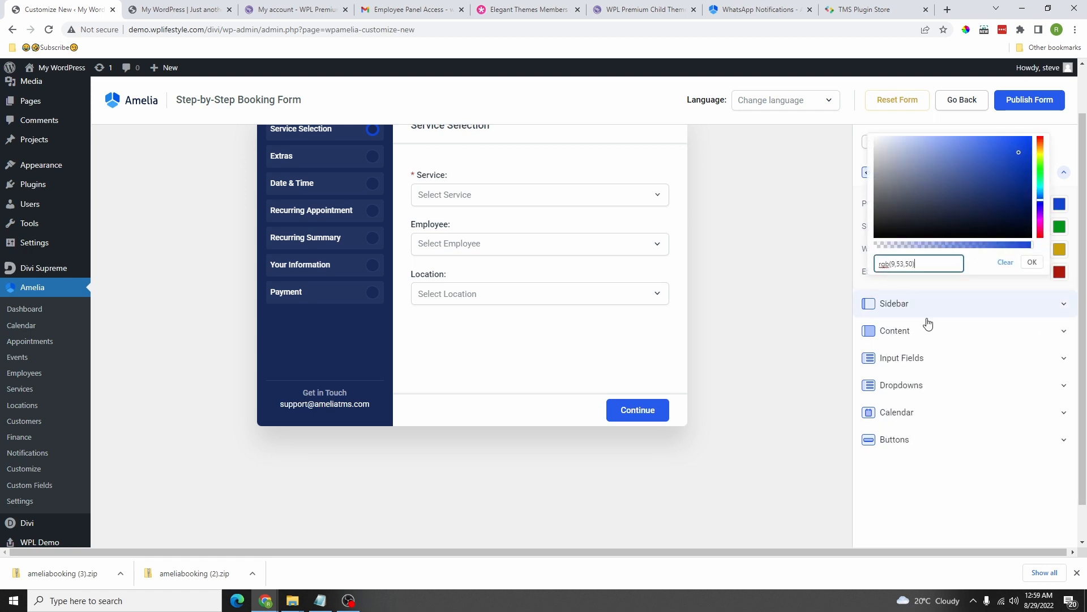
click(1032, 262)
Step: Replace the sidebar background colour with the dark green
click(925, 307)
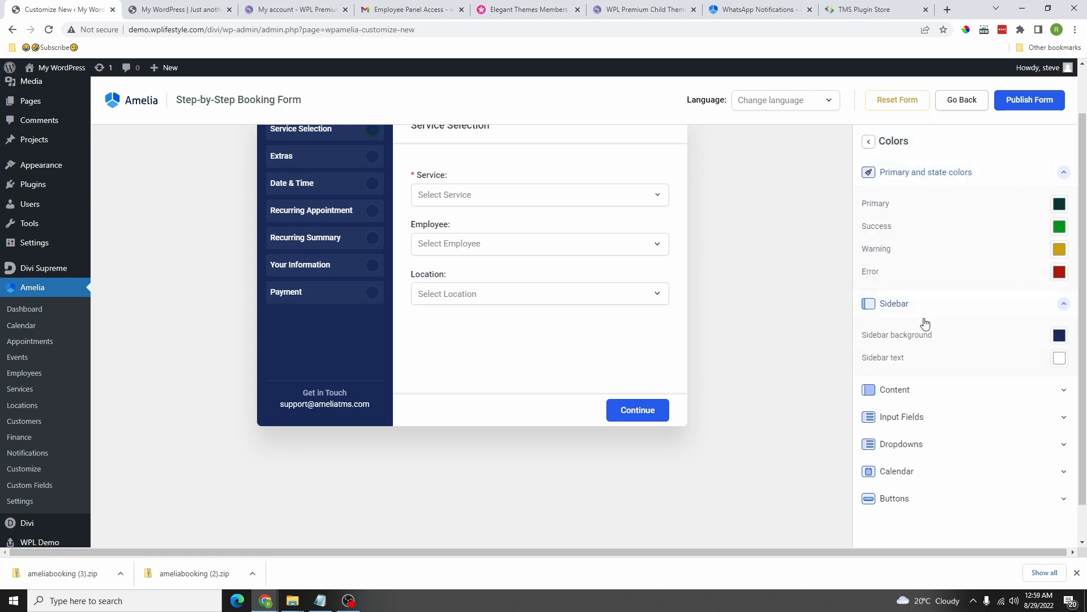
click(1059, 335)
triple_click(919, 394)
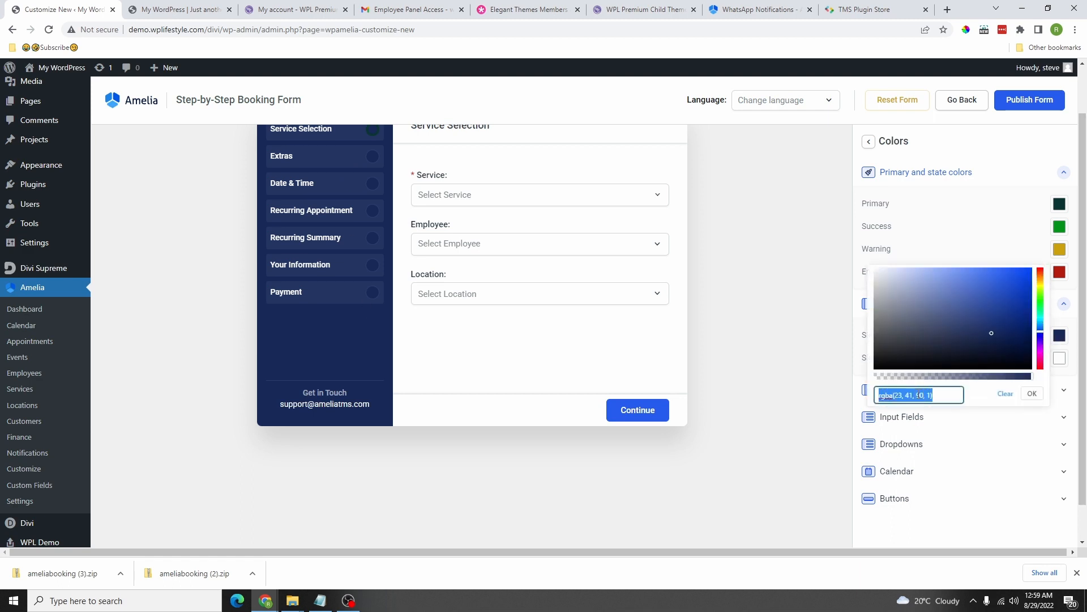
right_click(918, 394)
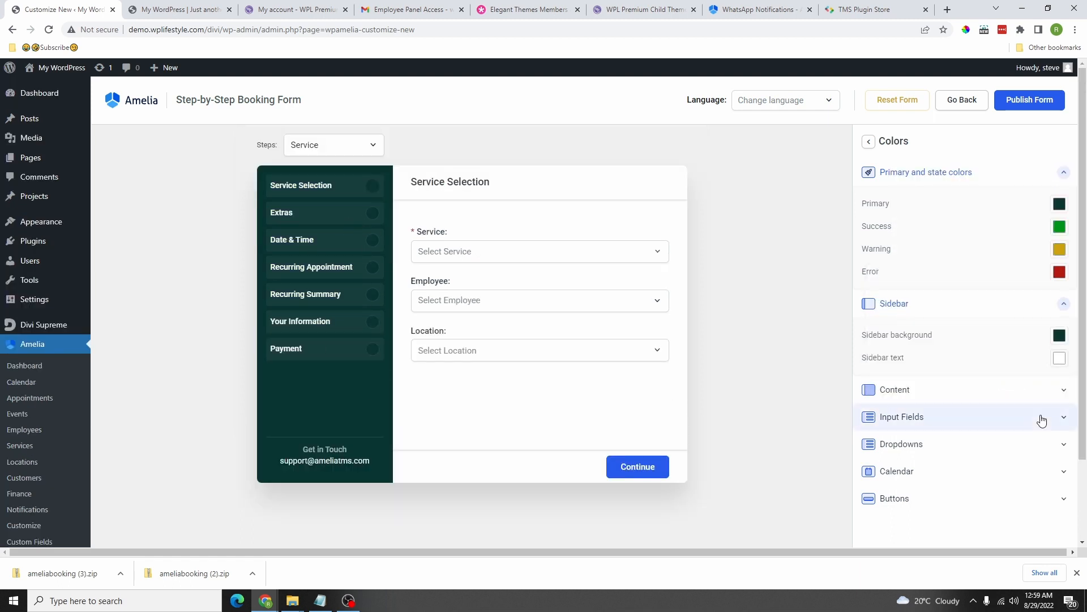
scroll(881, 323, down, 1)
click(909, 391)
scroll(959, 419, down, 1)
scroll(590, 323, up, 2)
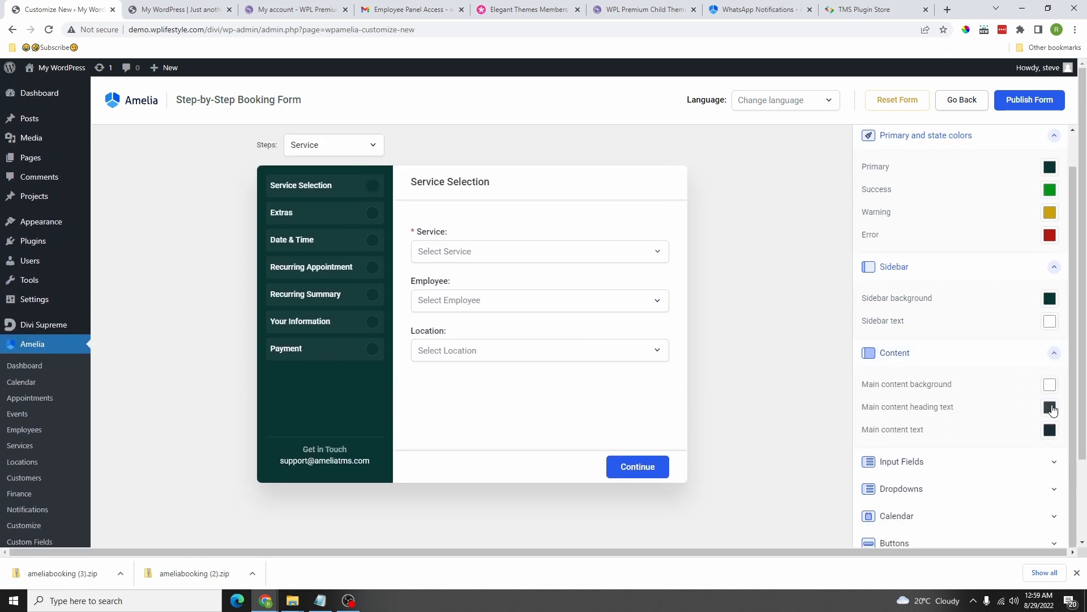
Step: Look through input, dropdown and calendar colours, replacing the calendar Init Cell colour with dark green
click(906, 461)
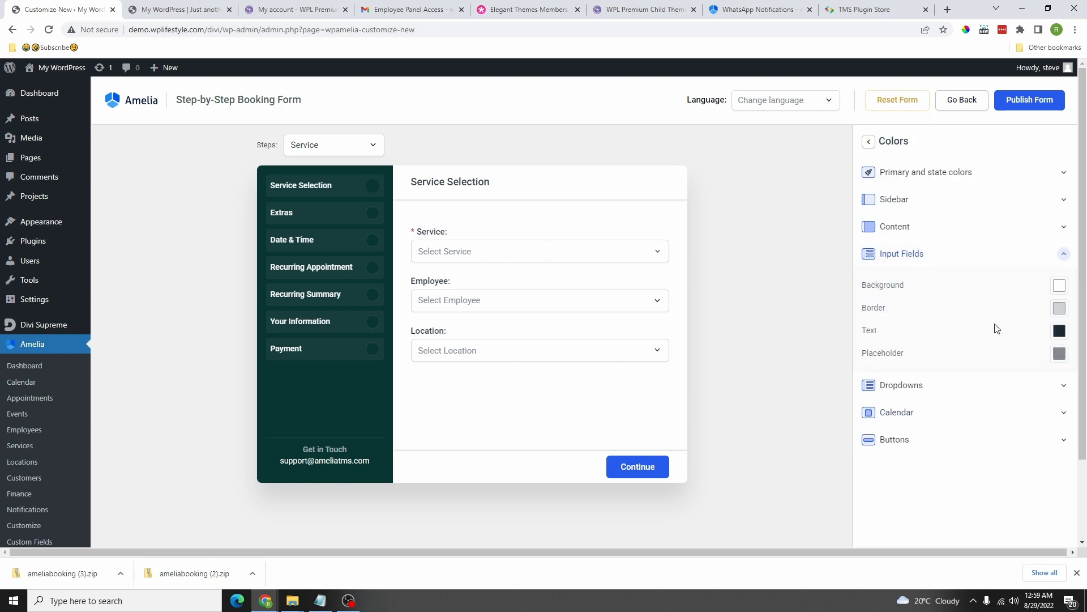
click(916, 260)
click(926, 282)
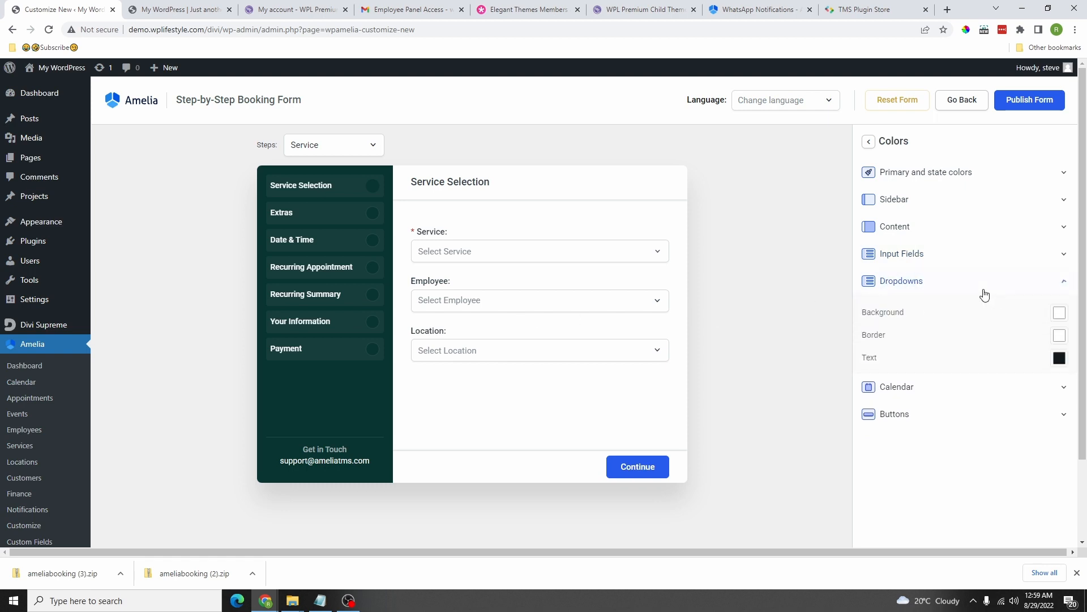
click(985, 292)
click(943, 309)
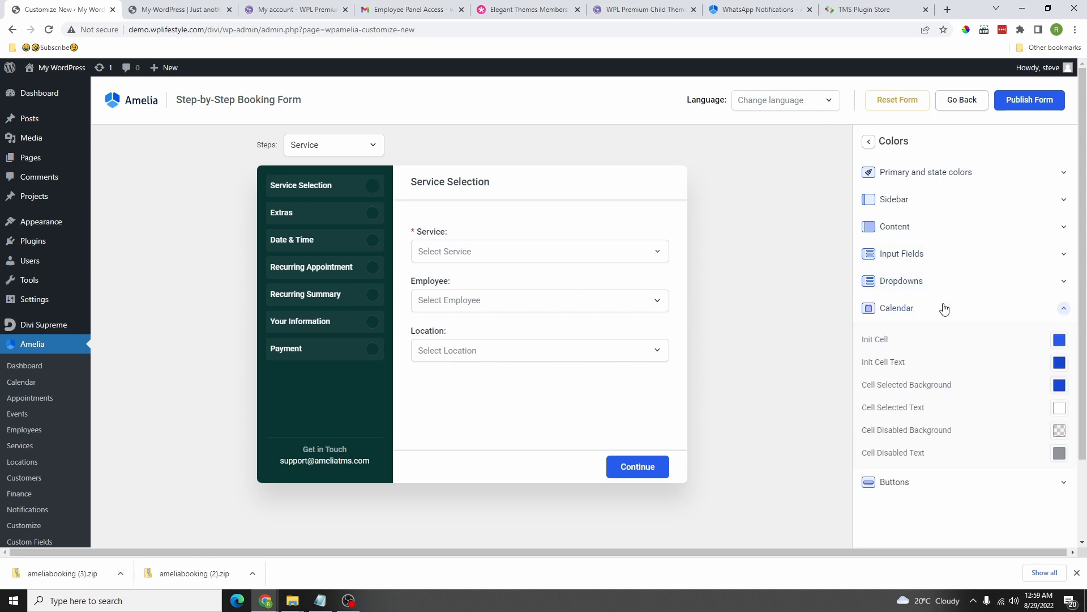
click(1059, 341)
triple_click(906, 400)
right_click(899, 398)
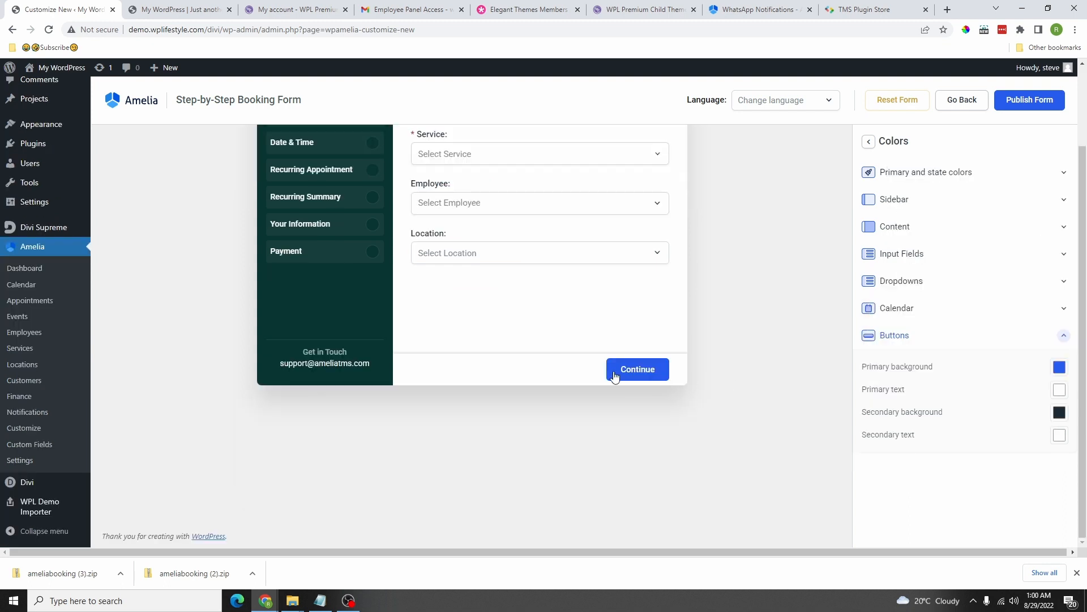
Step: Replace the primary button background colour with the dark green
click(1060, 369)
triple_click(927, 425)
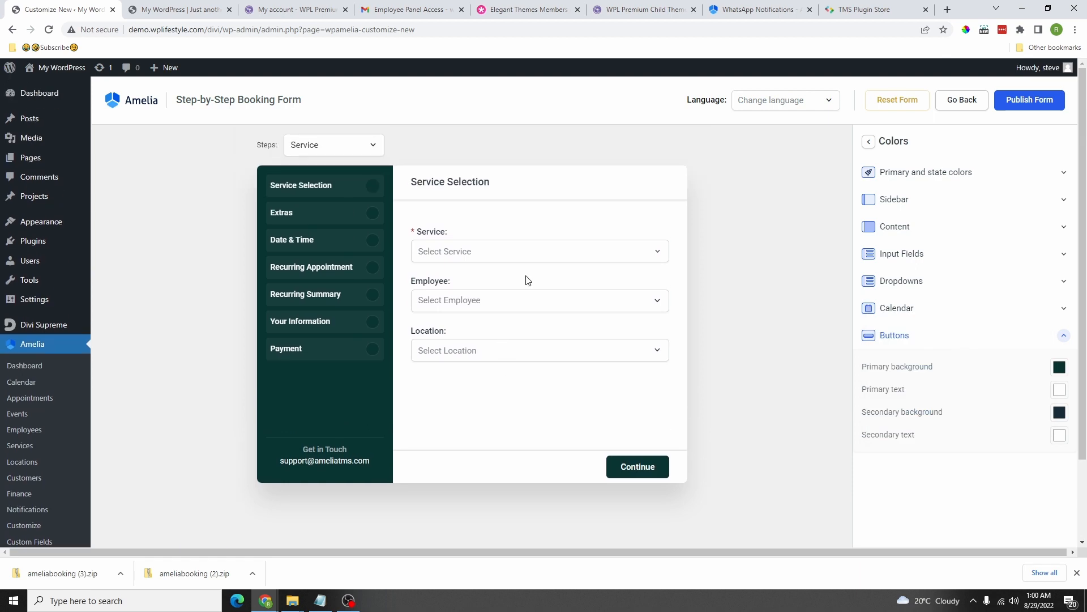
click(869, 141)
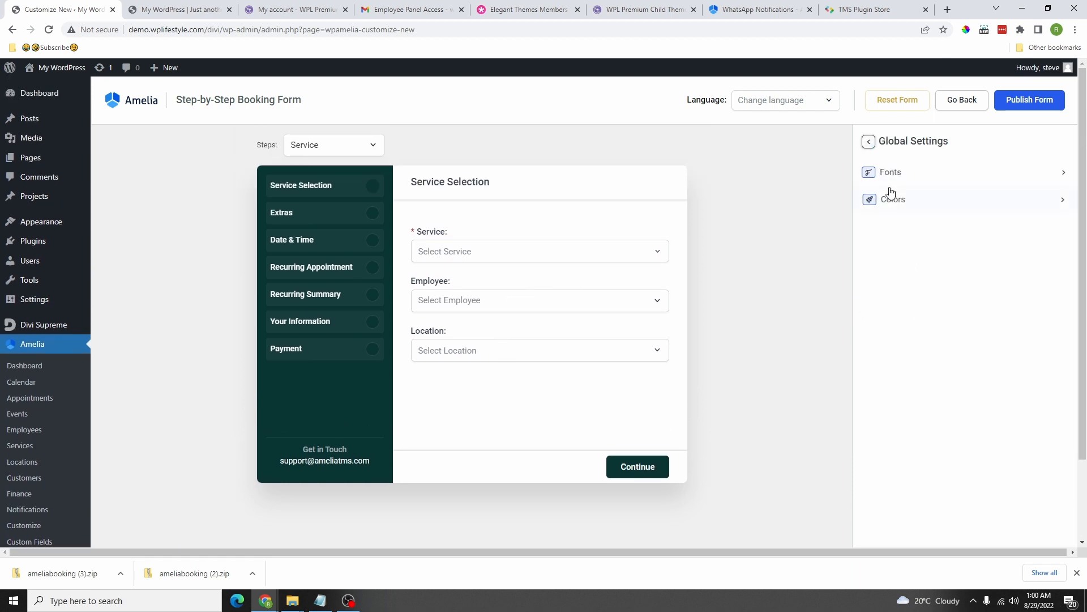
Step: Try reordering the Service step fields, leaving Location below Employee
click(869, 141)
scroll(906, 227, down, 1)
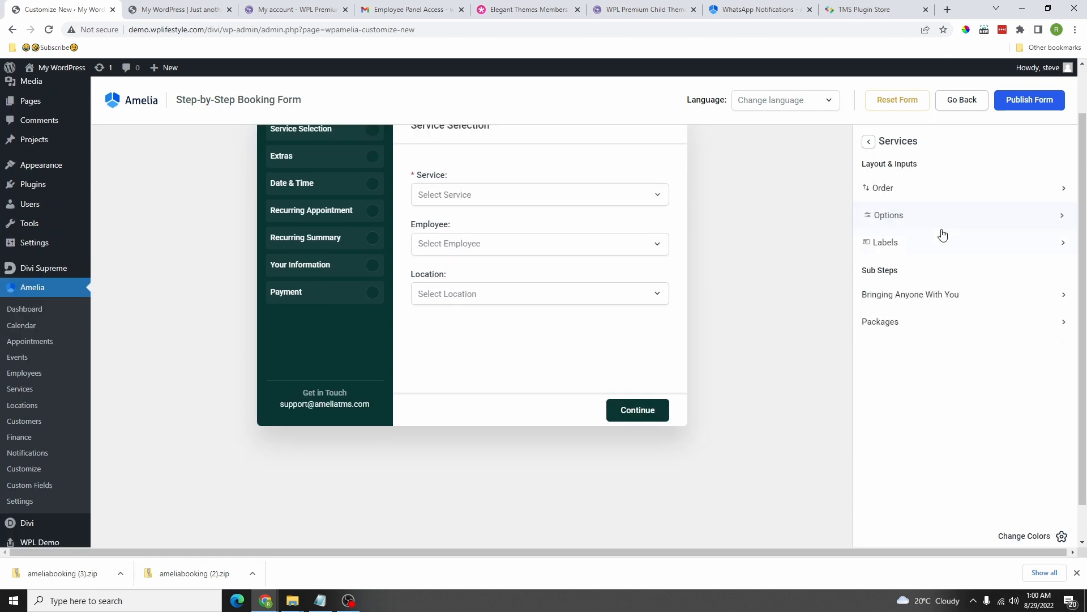
click(893, 190)
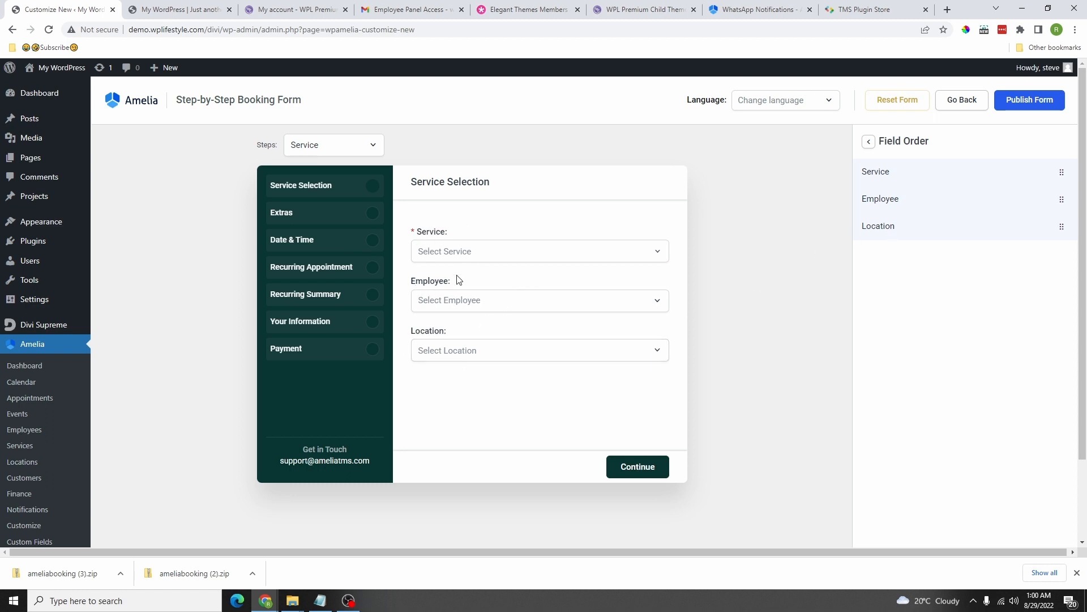
drag(890, 229, 891, 181)
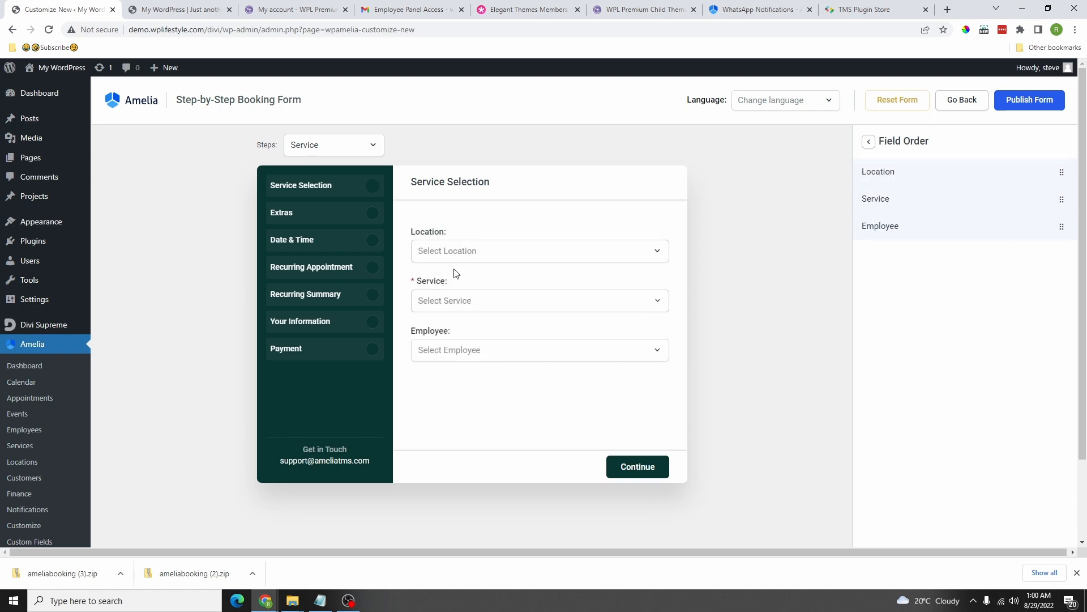
drag(895, 176, 903, 232)
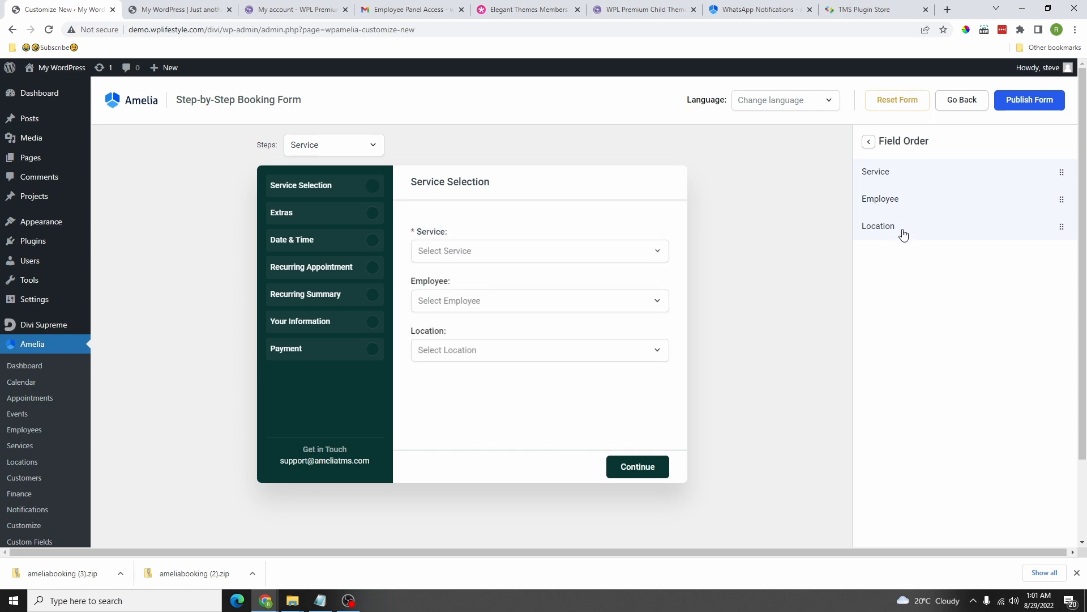
click(869, 142)
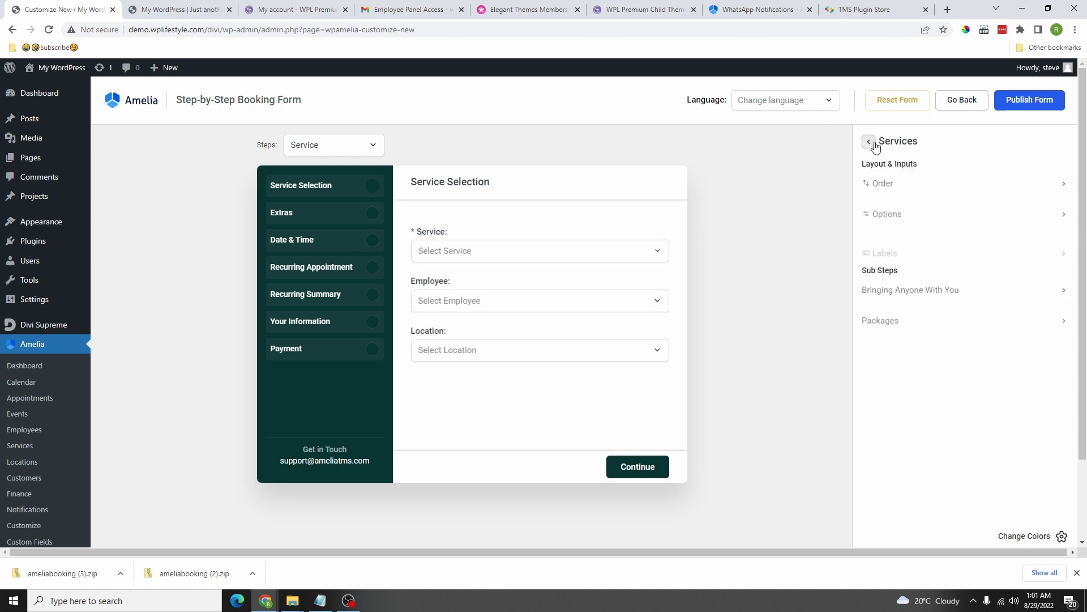
Step: Make Location and Employee mandatory and set the Continue button type to Plain
click(923, 217)
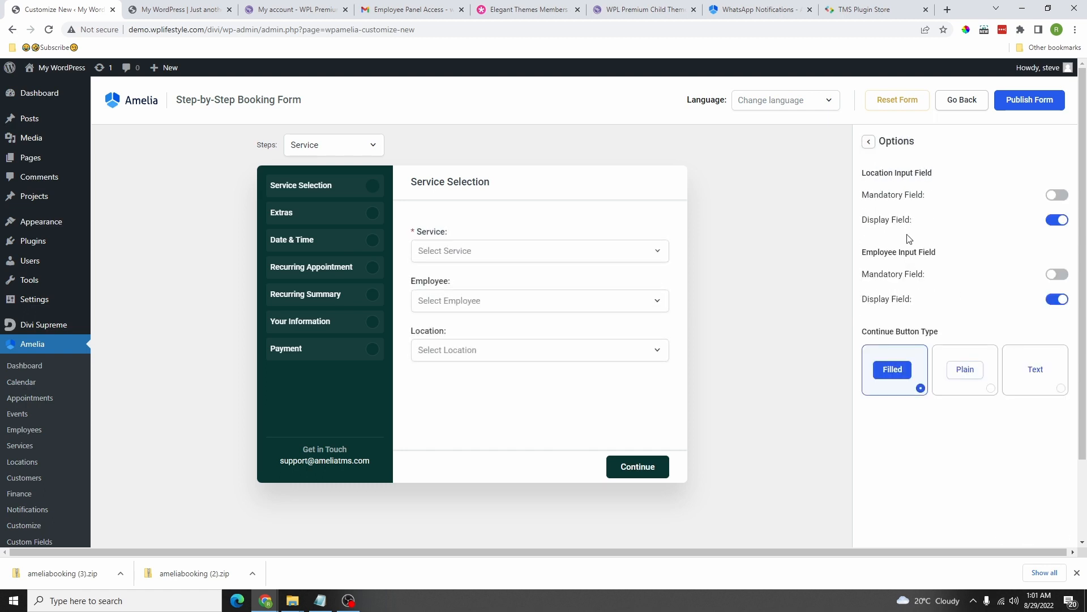
click(1057, 195)
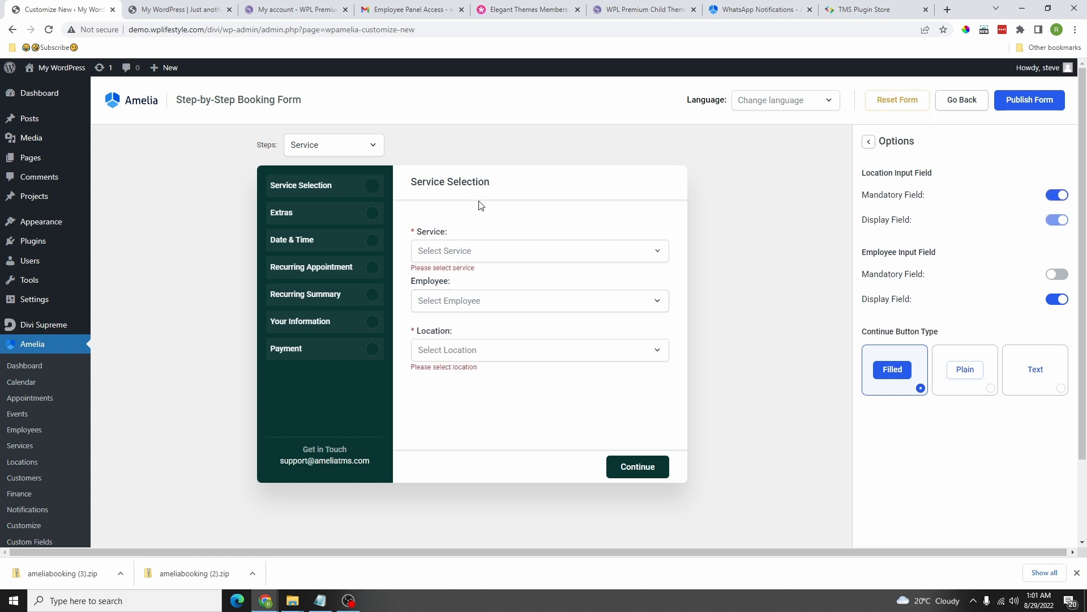
click(1053, 276)
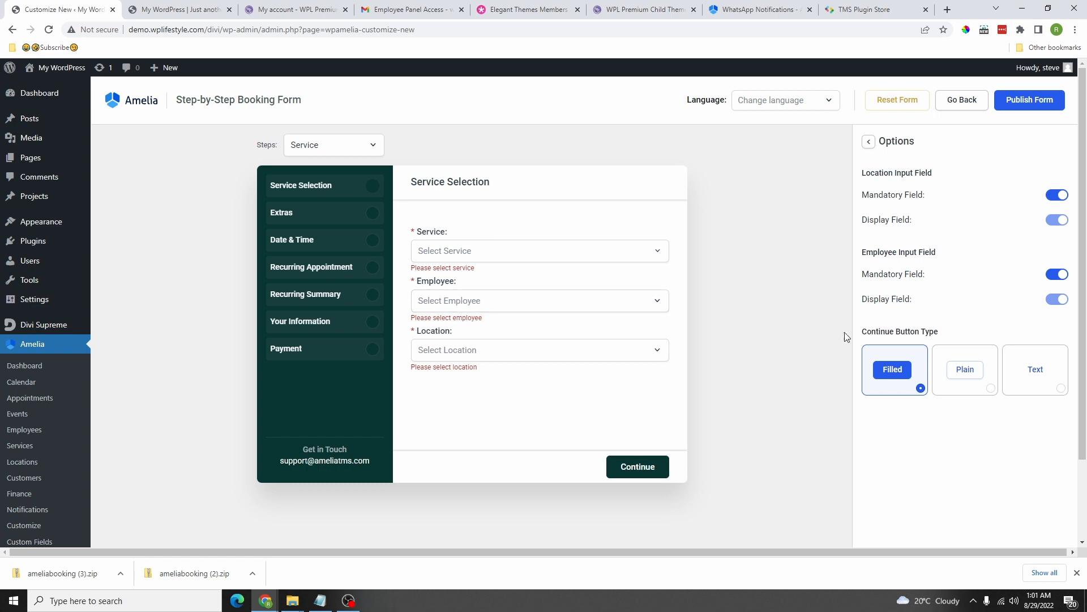
scroll(566, 368, down, 1)
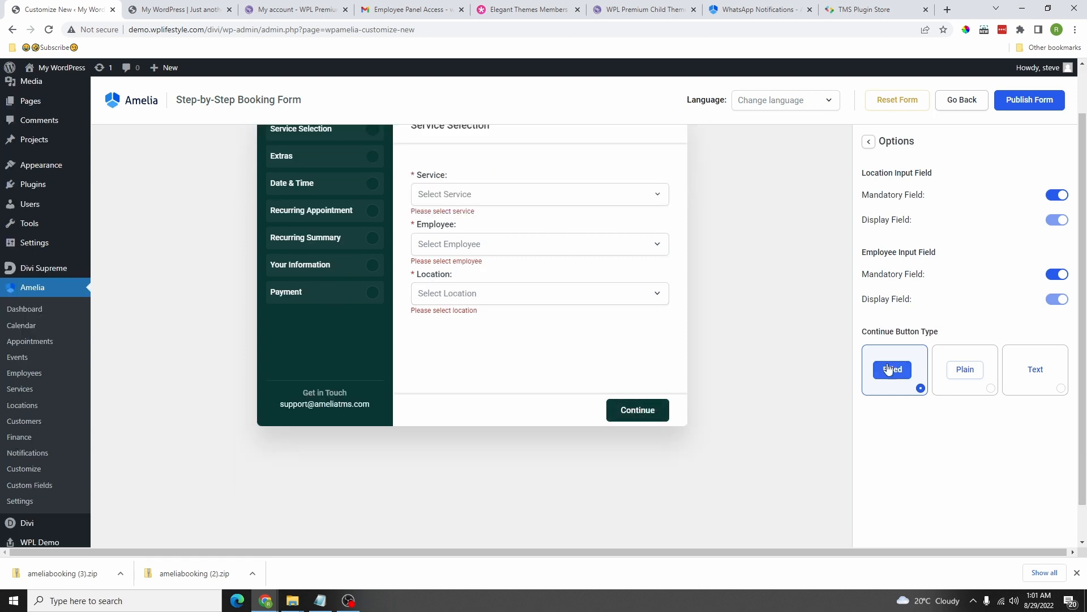
click(973, 371)
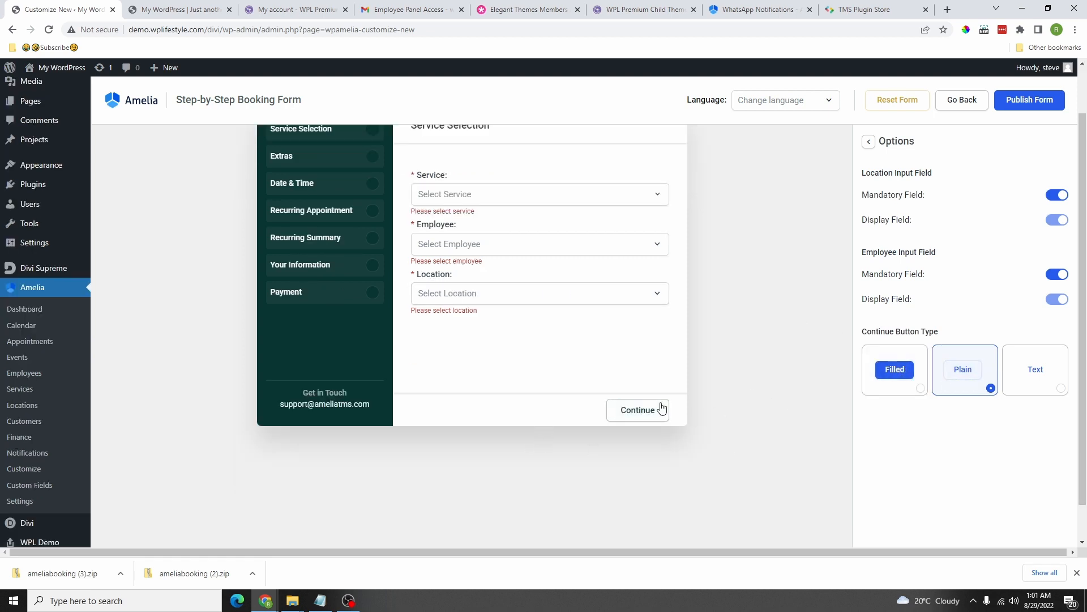
click(1034, 371)
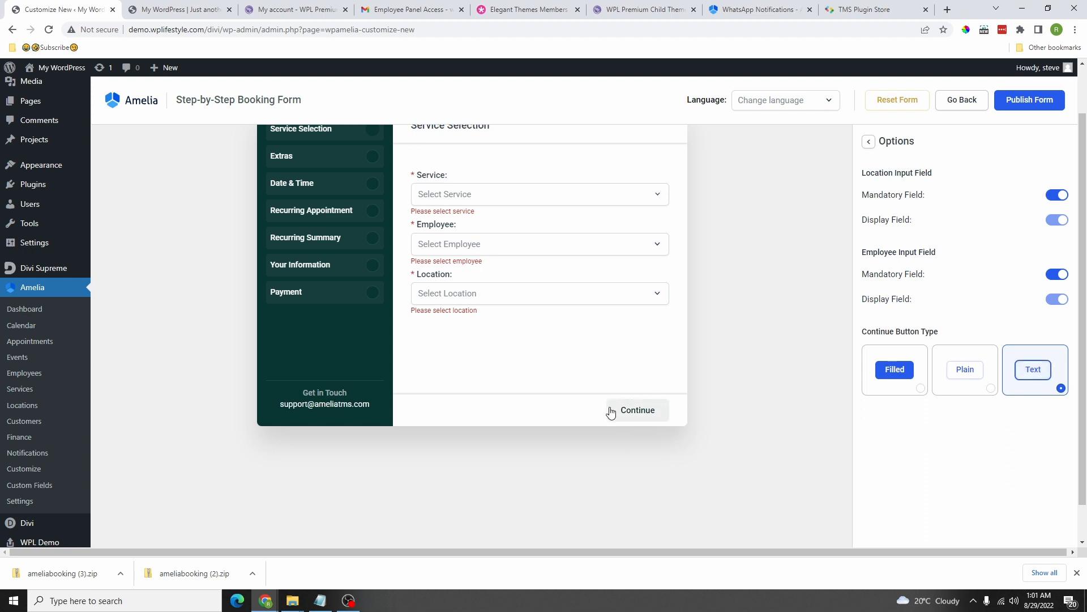
click(971, 367)
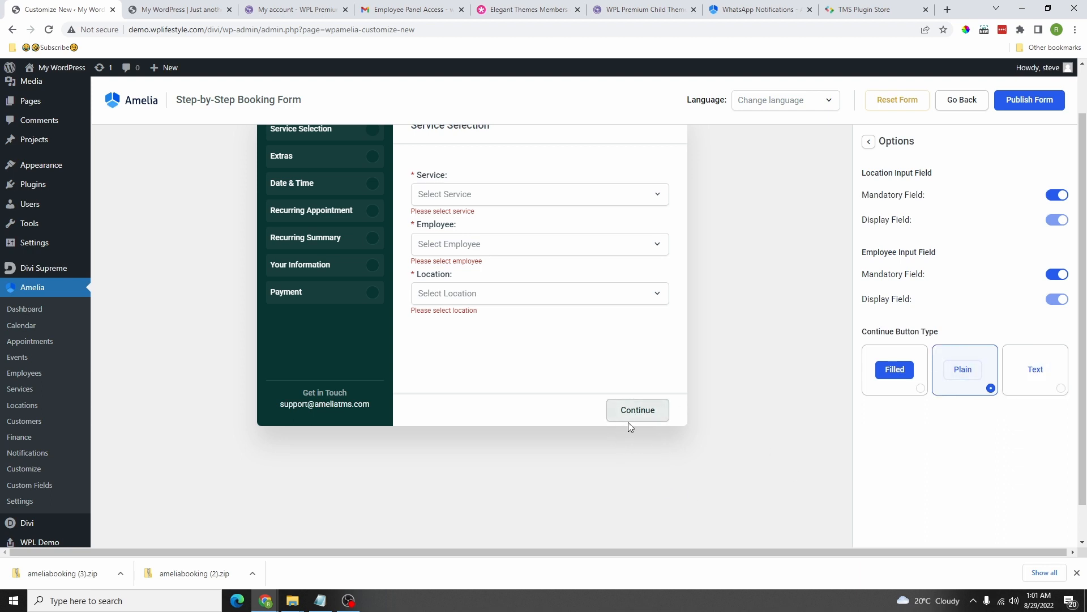
scroll(669, 468, up, 1)
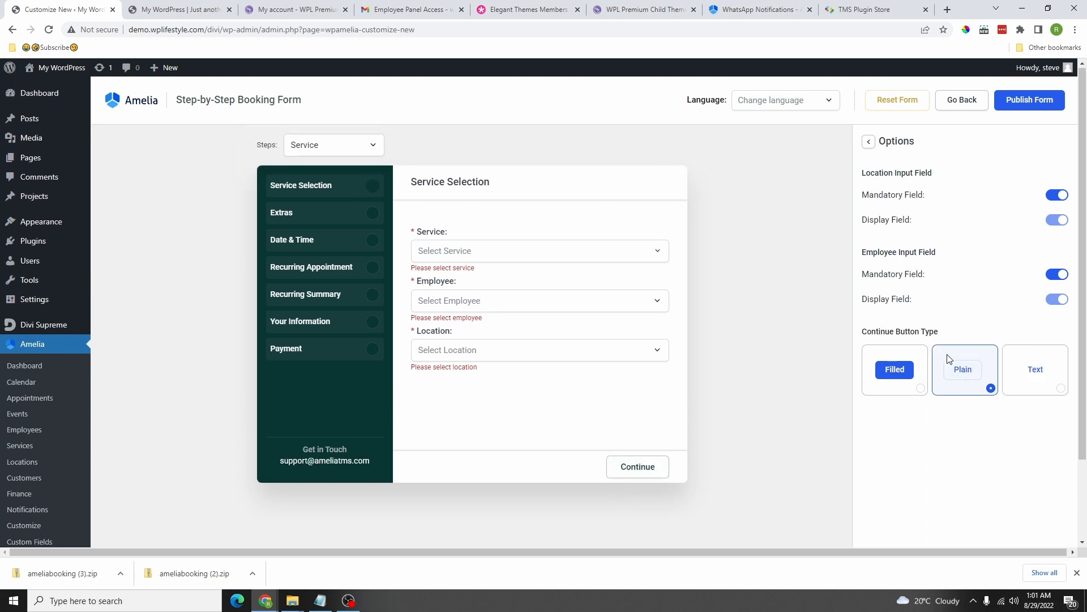
click(869, 143)
Step: Set the Bringing Anyone With You popup's No button to Plain, keeping Yes and Continue filled
click(893, 292)
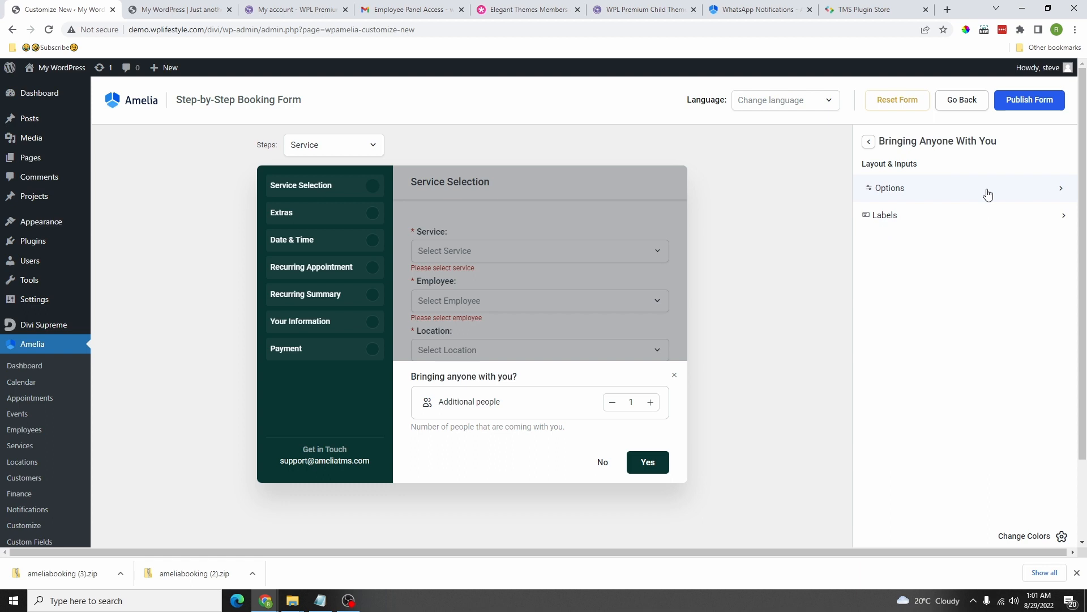
click(899, 193)
scroll(934, 334, down, 1)
click(938, 333)
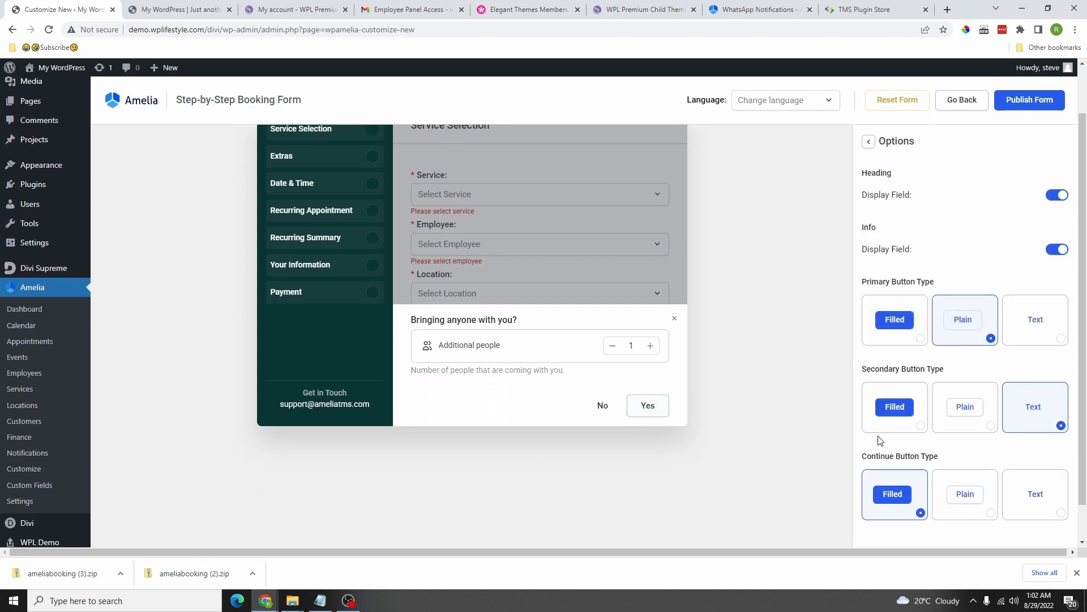
click(965, 407)
click(894, 407)
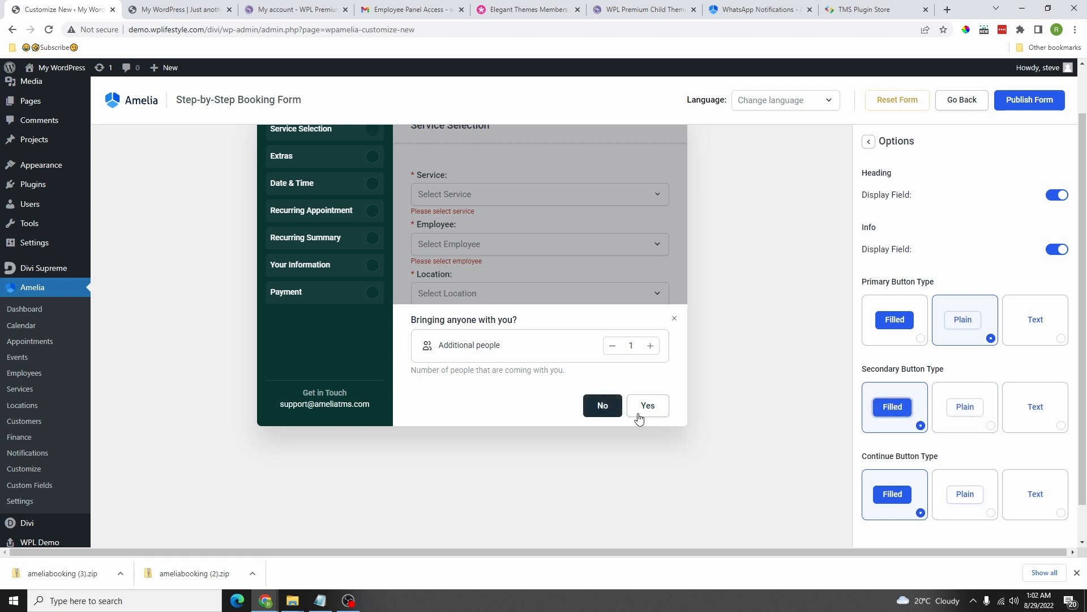
click(963, 422)
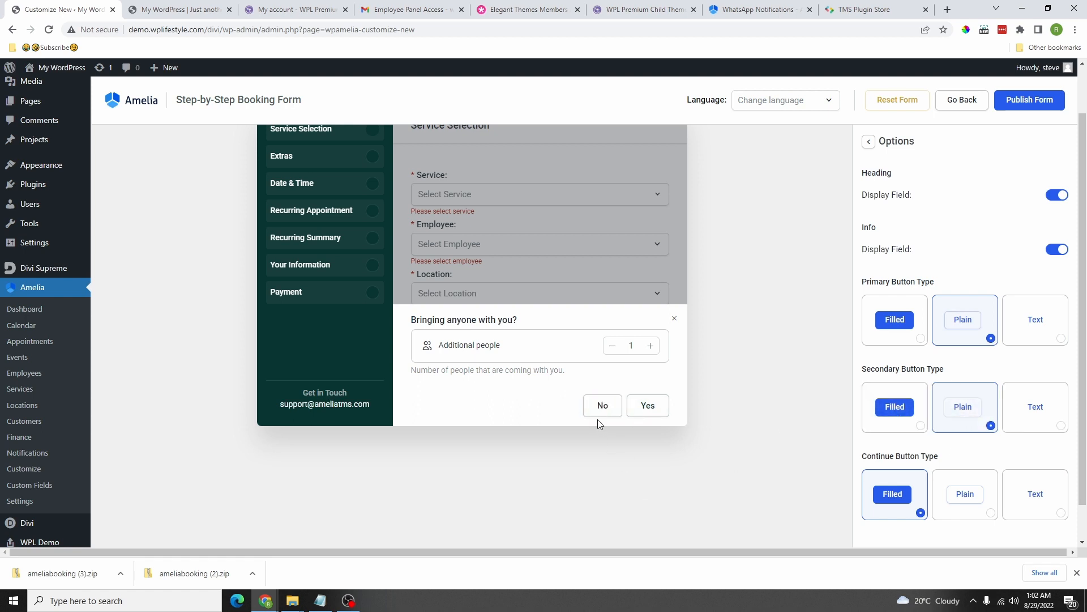
click(894, 319)
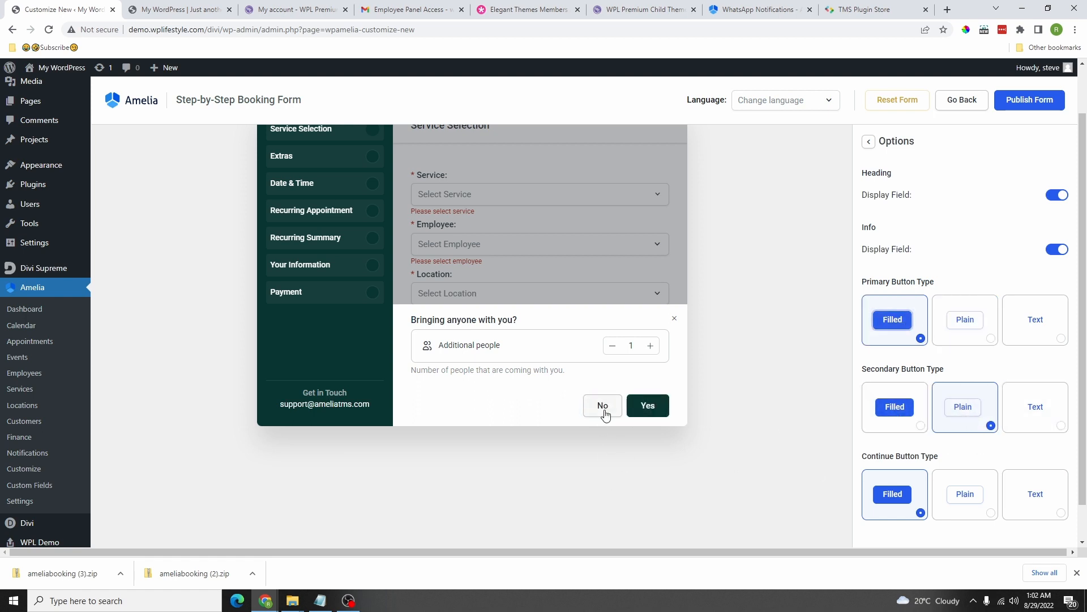
scroll(910, 400, down, 1)
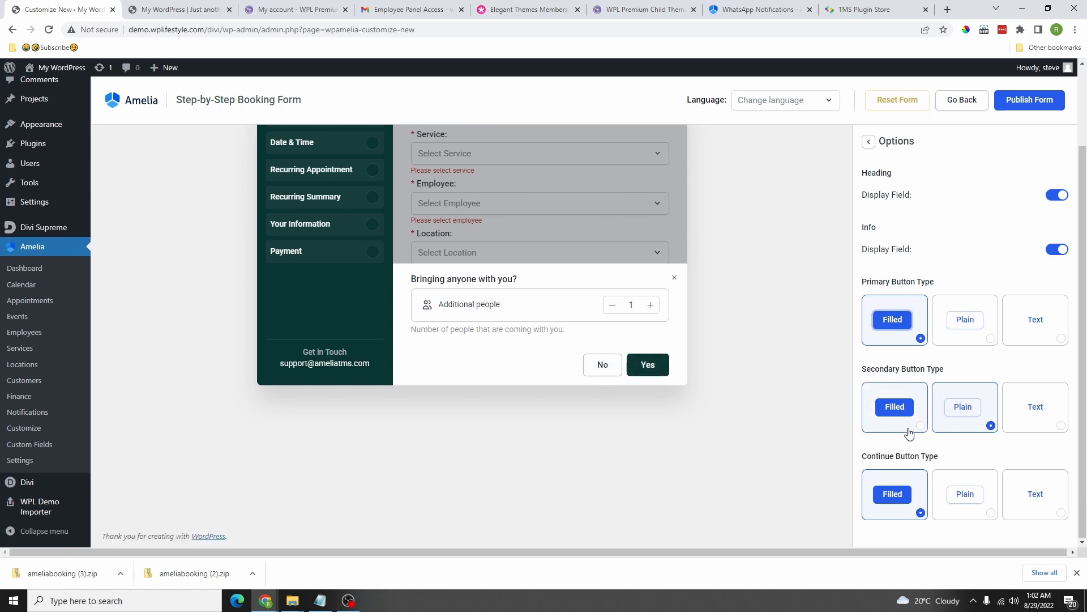
click(962, 493)
click(892, 494)
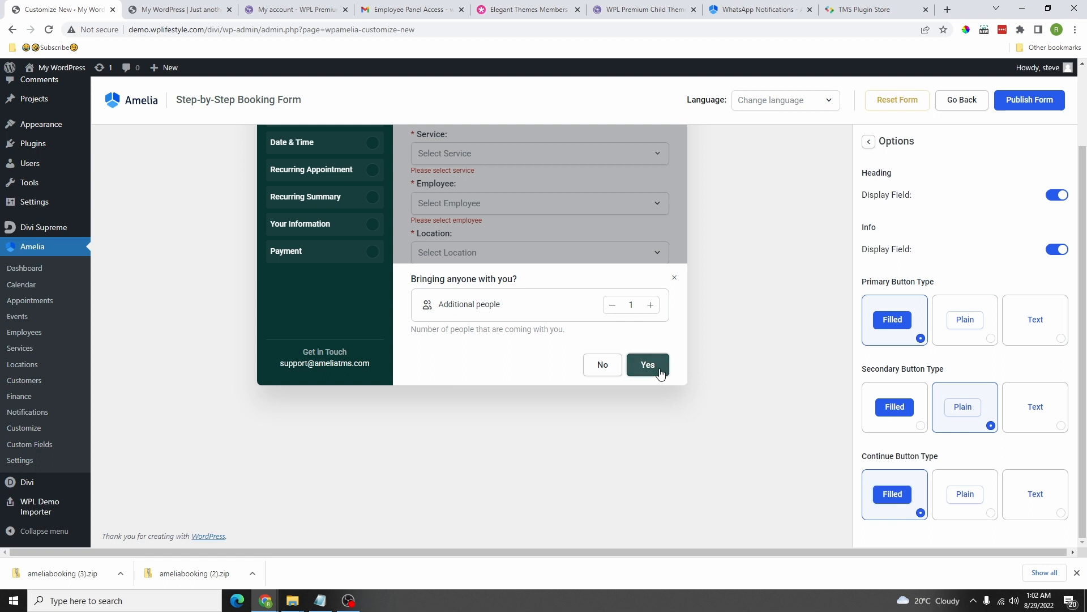
scroll(890, 470, up, 2)
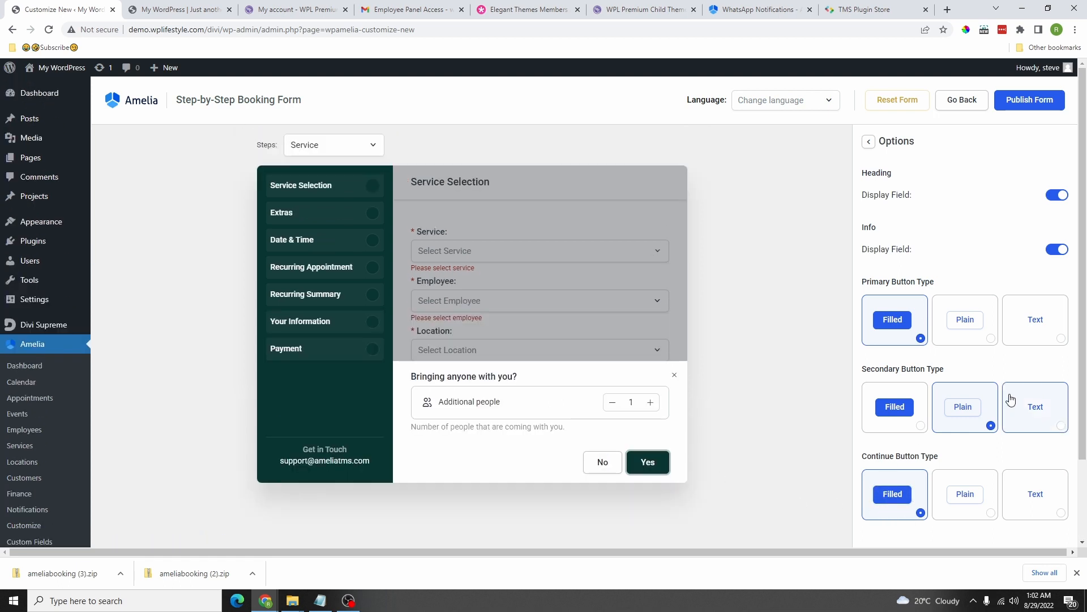
click(868, 141)
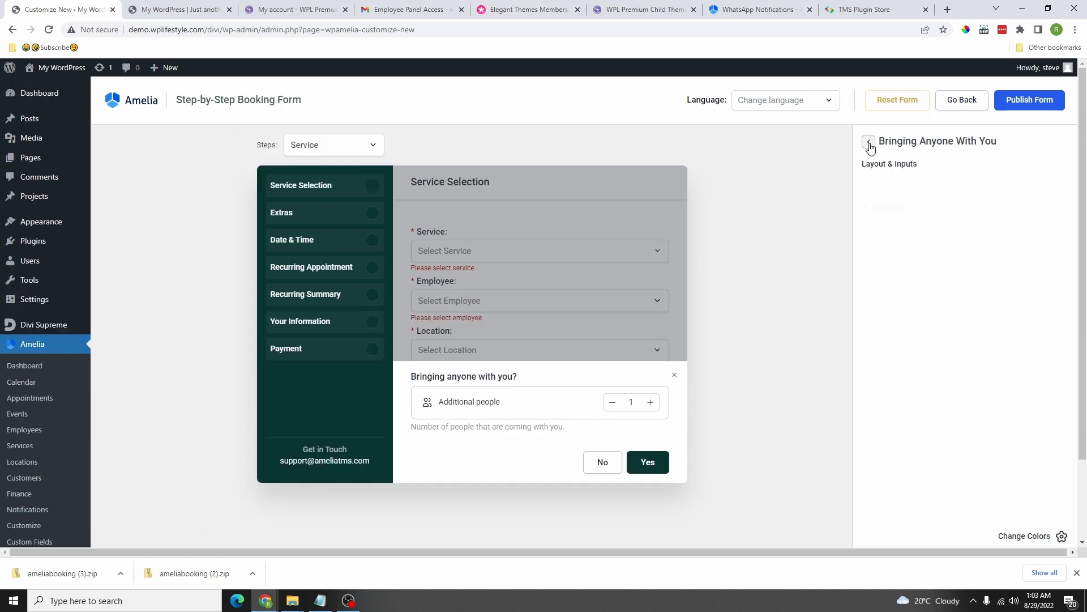
click(868, 141)
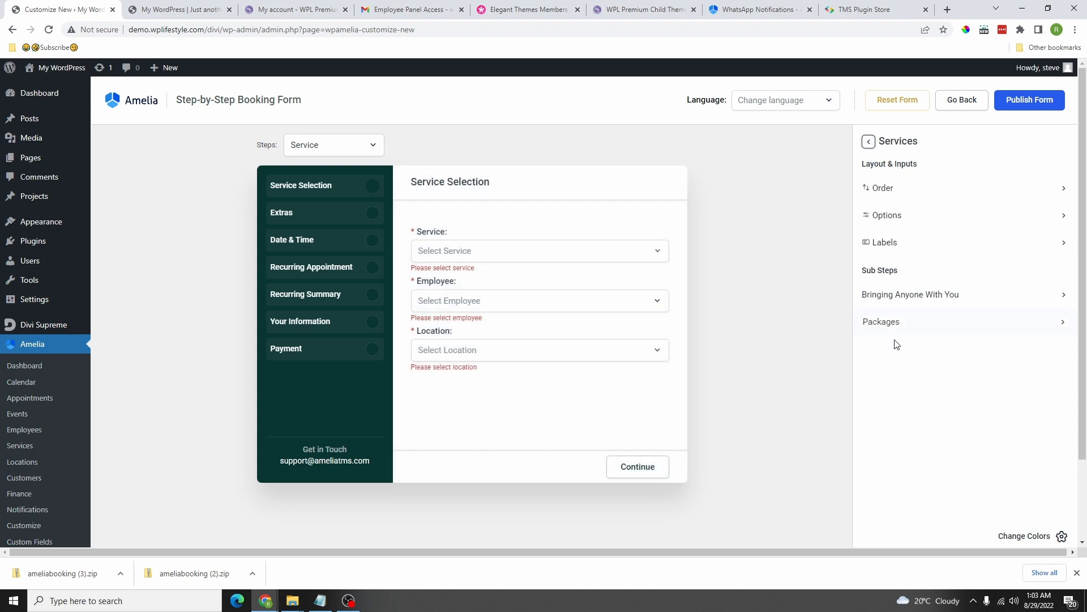
Step: Try Packages popup button styles, leaving the Skip and Continue buttons filled
click(898, 323)
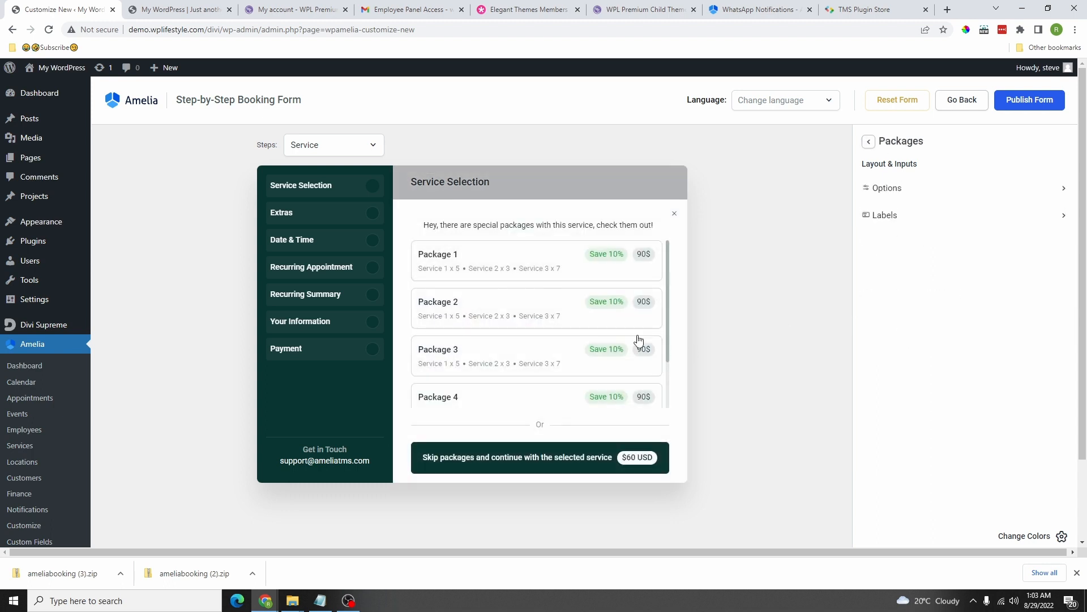
scroll(653, 306, down, 1)
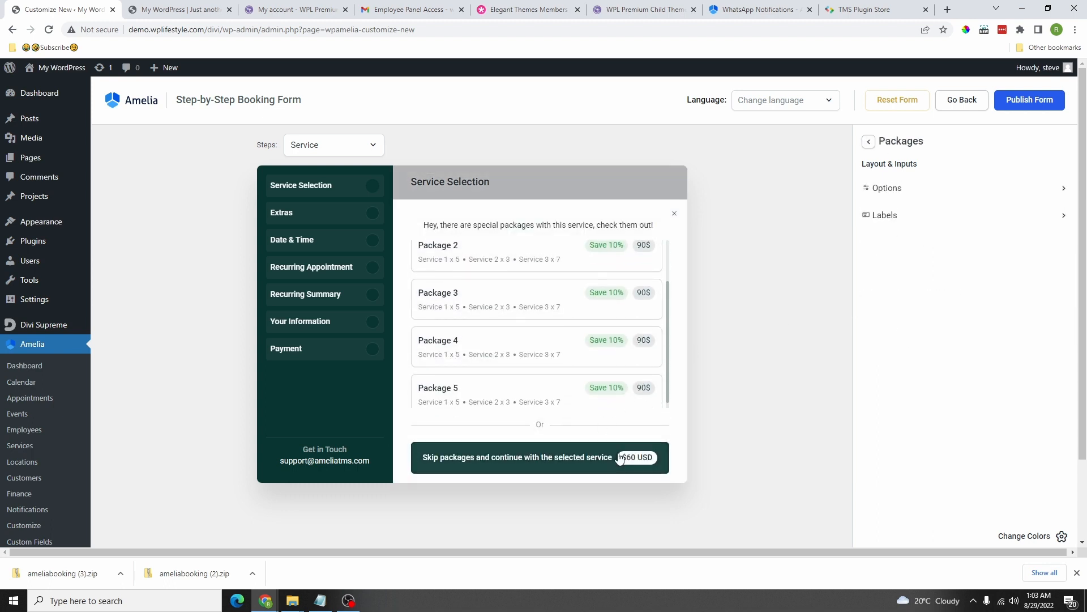
click(895, 188)
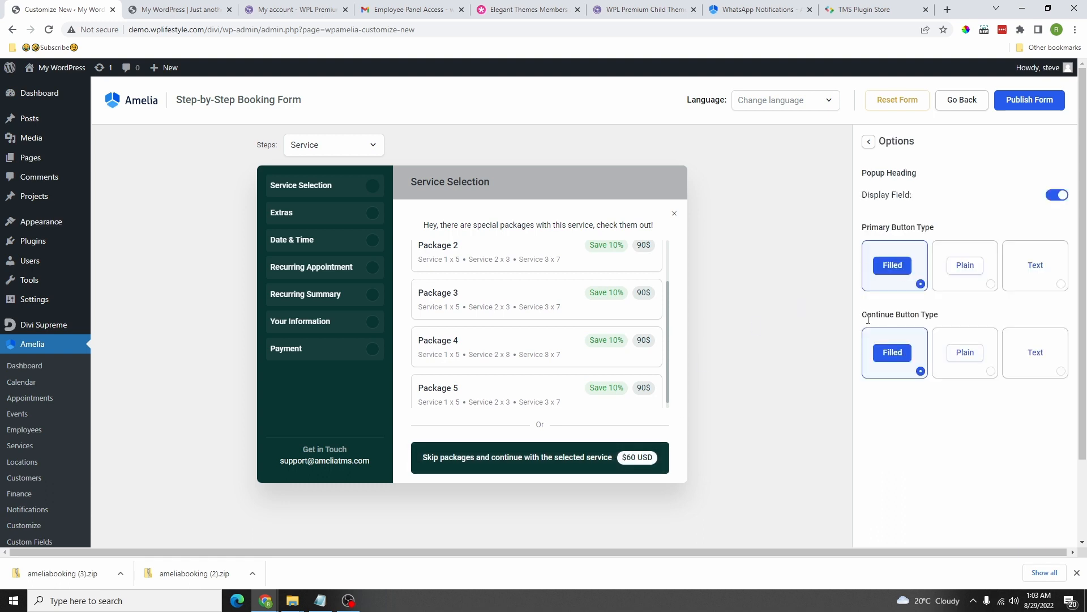
click(965, 265)
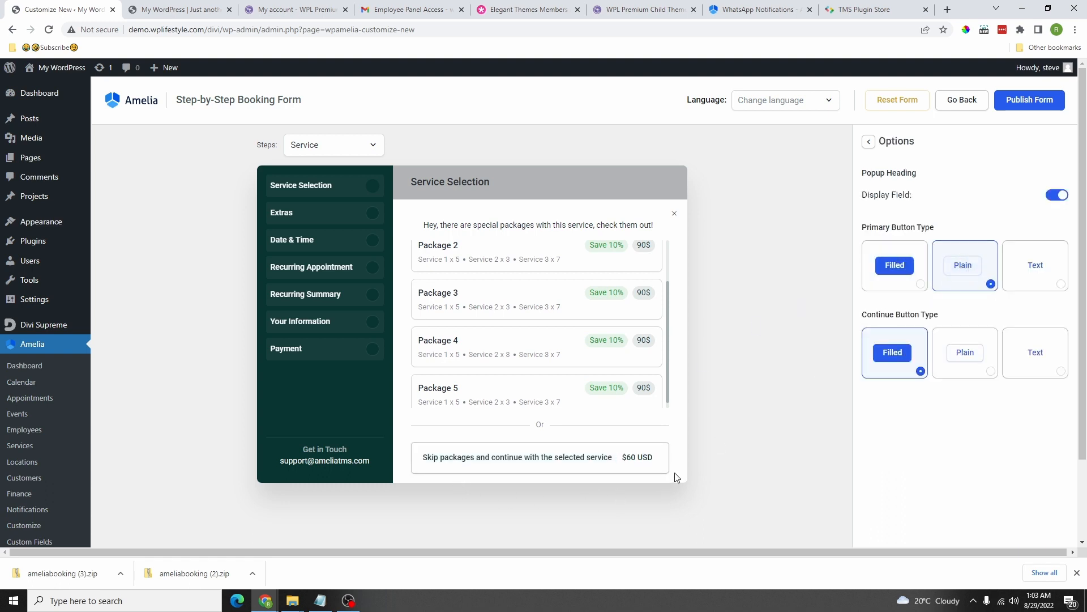
click(1034, 265)
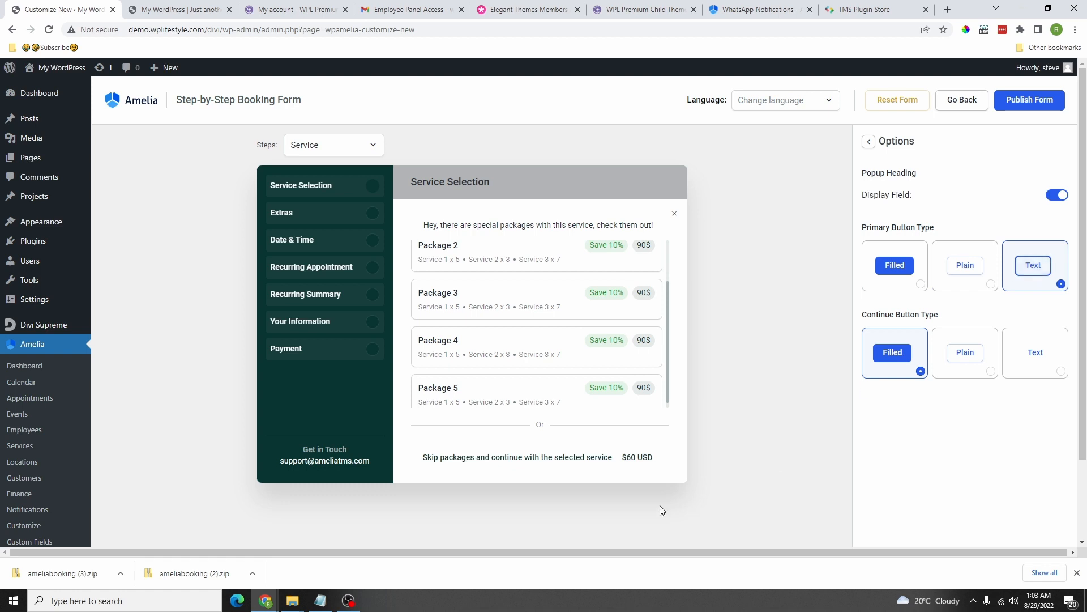
click(893, 265)
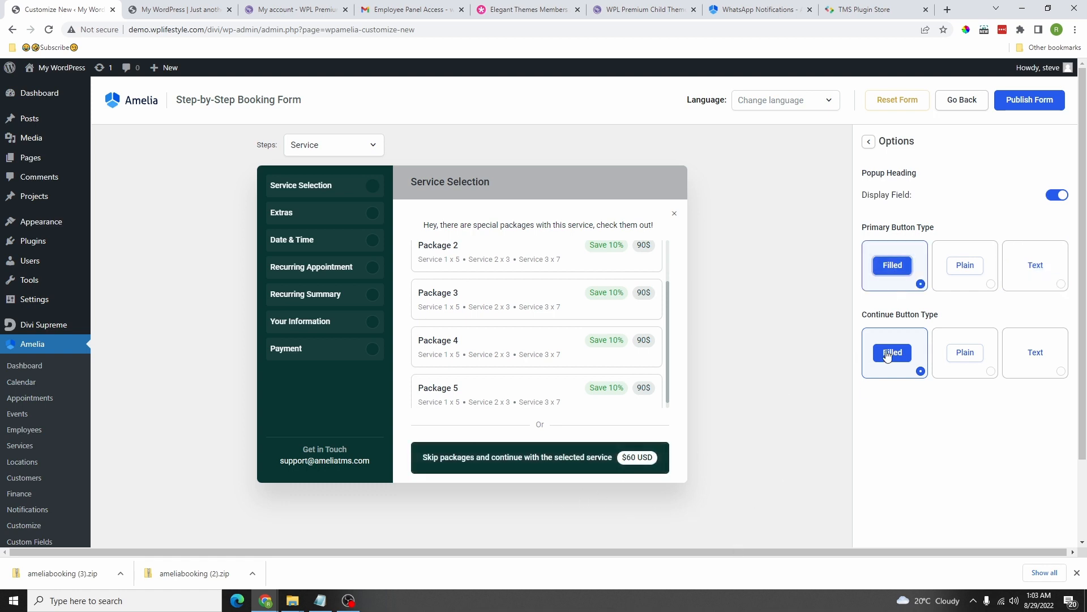
click(965, 354)
click(1028, 352)
click(895, 352)
scroll(507, 340, up, 2)
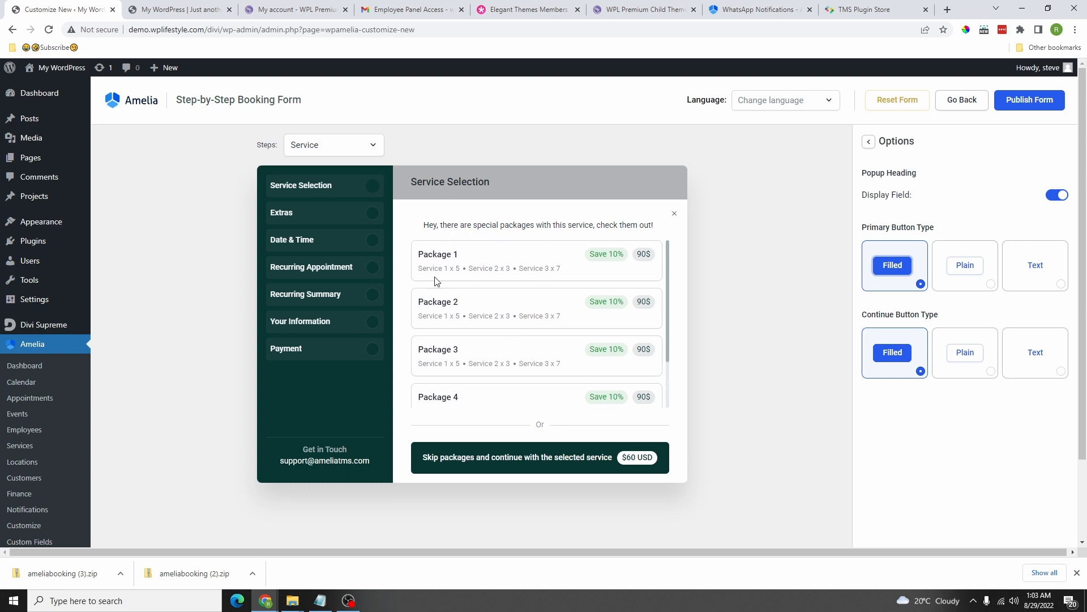
click(869, 141)
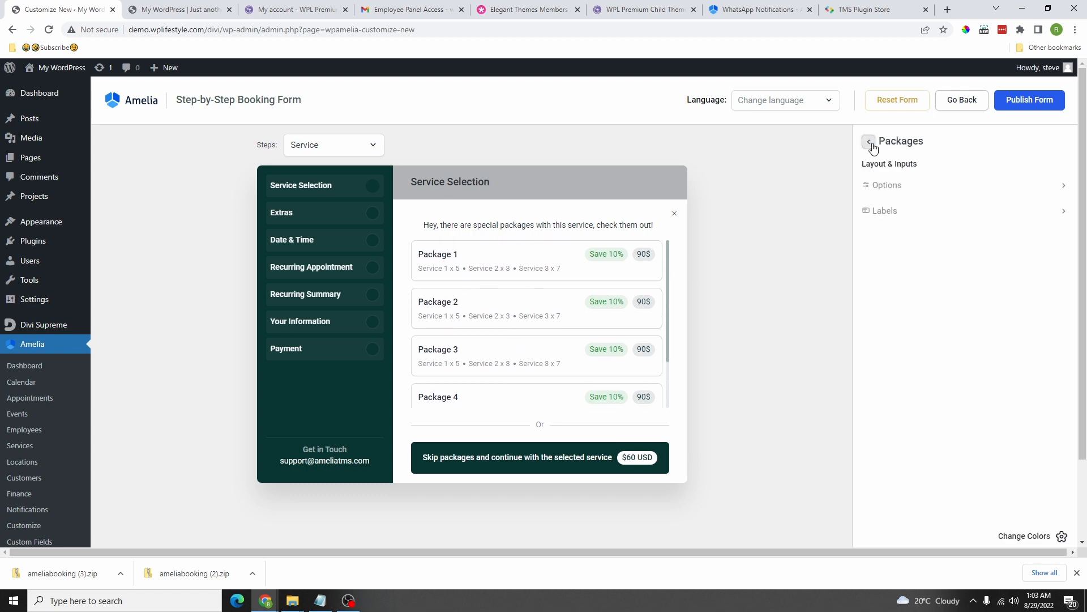
click(869, 141)
Step: Switch the Steps preview between Package and Service flows, ending on Service
scroll(980, 281, down, 1)
scroll(742, 252, up, 1)
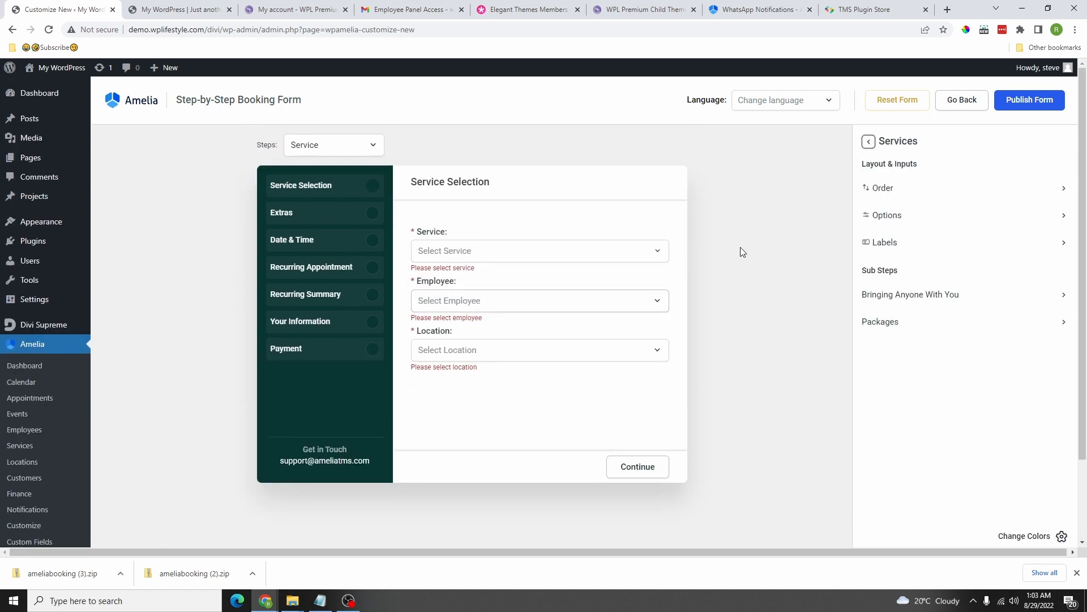
click(869, 141)
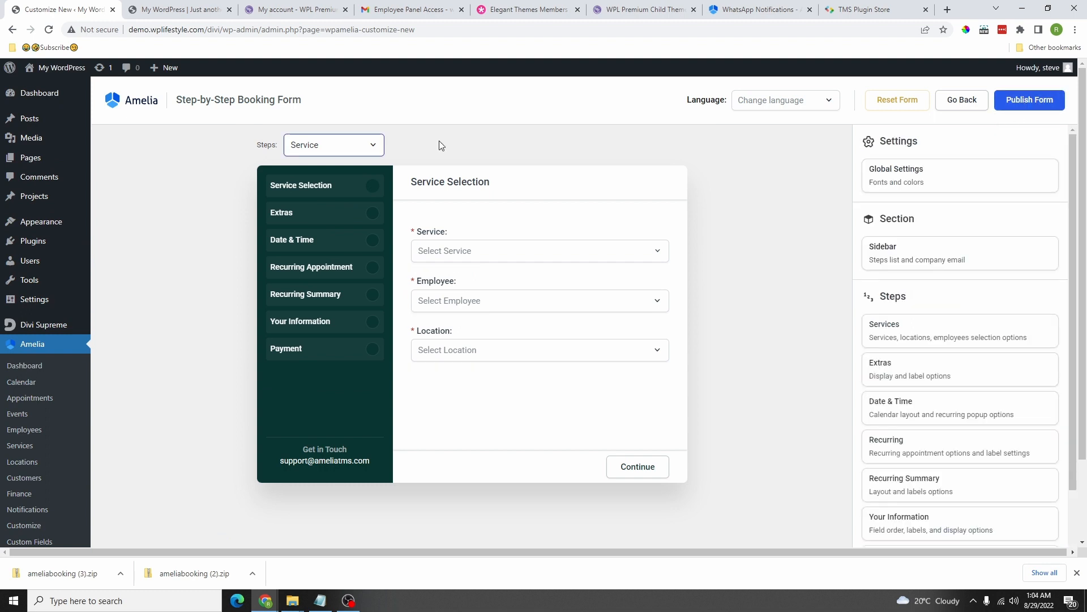
click(334, 144)
click(301, 187)
click(334, 145)
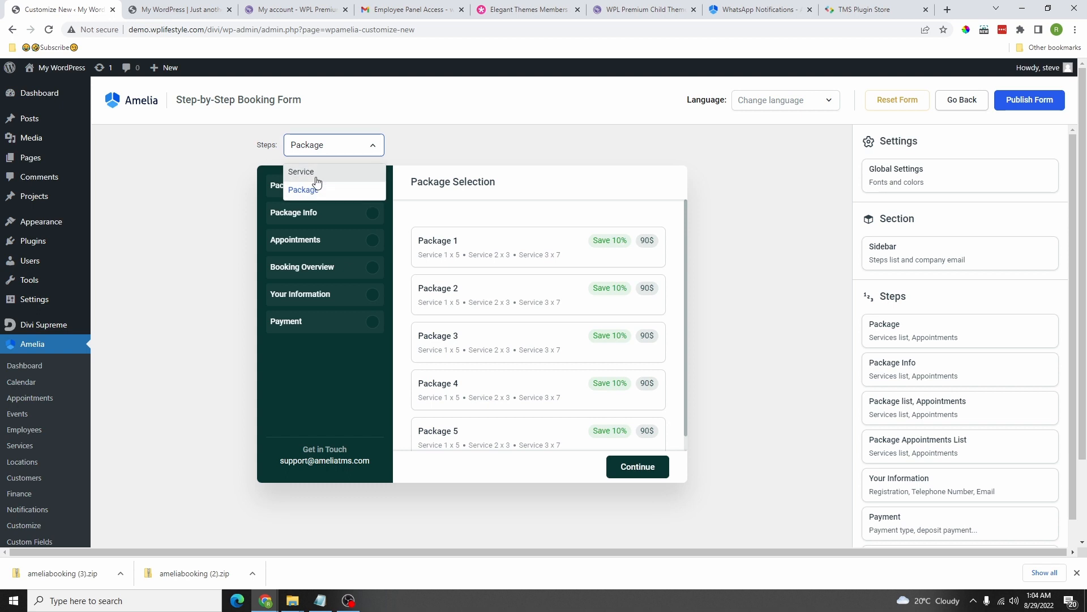
click(304, 171)
click(328, 144)
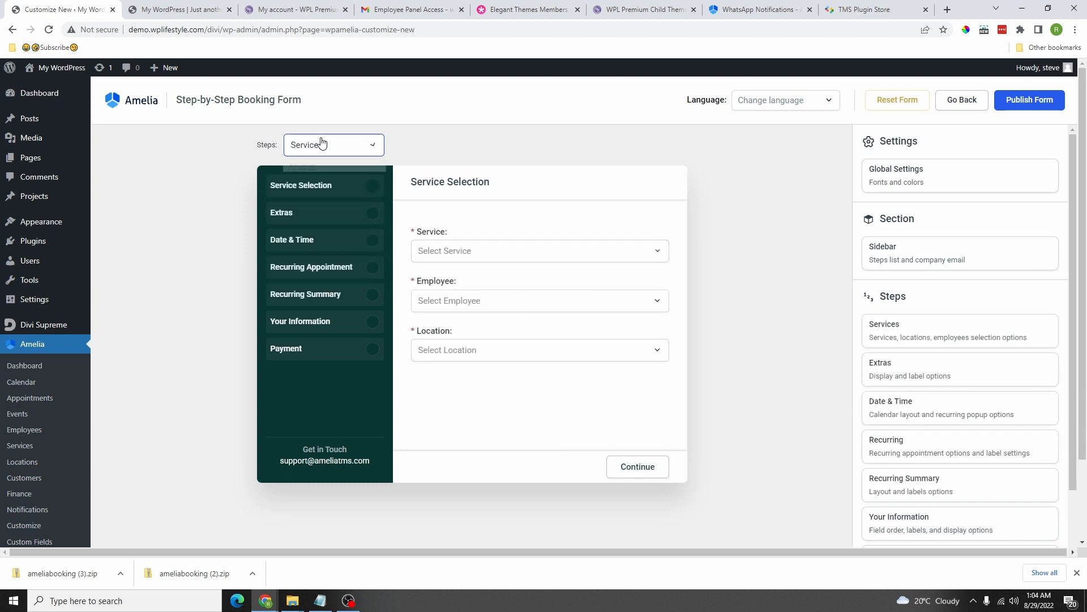
click(304, 187)
scroll(518, 403, down, 1)
scroll(515, 404, up, 1)
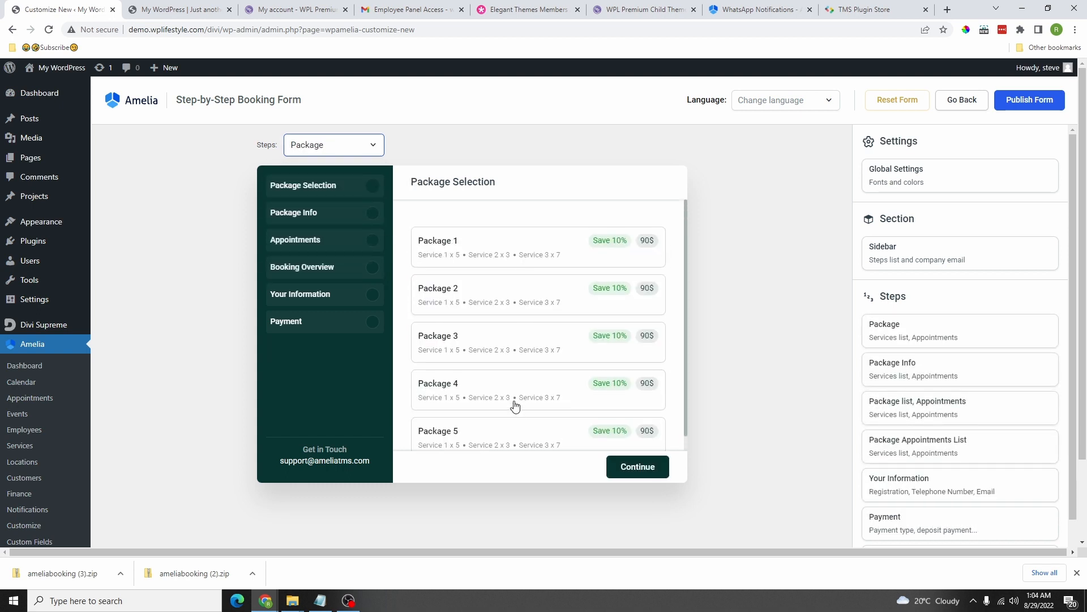
click(352, 149)
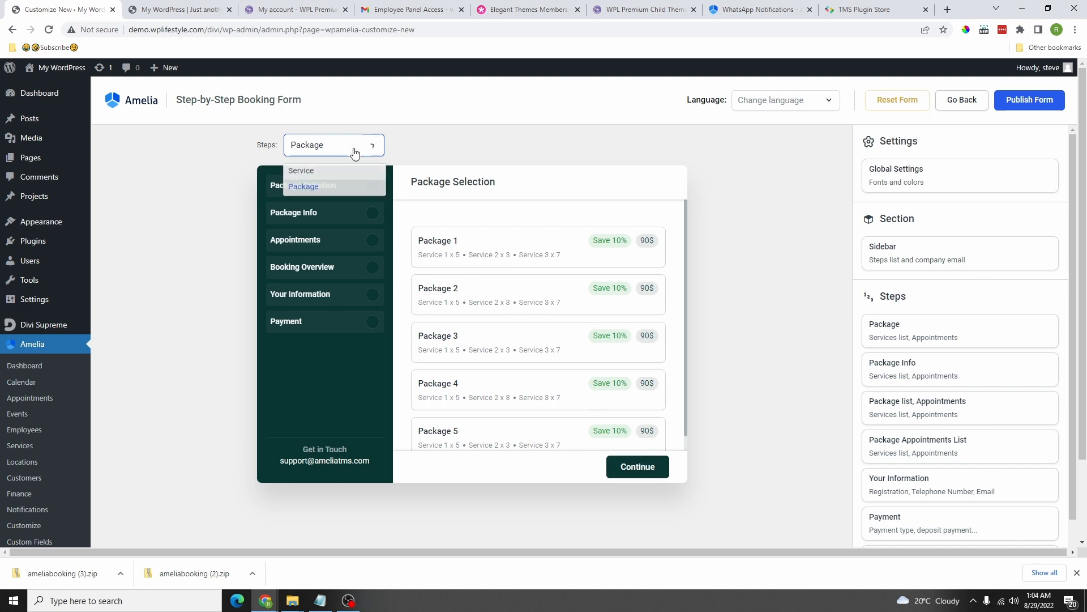
click(309, 170)
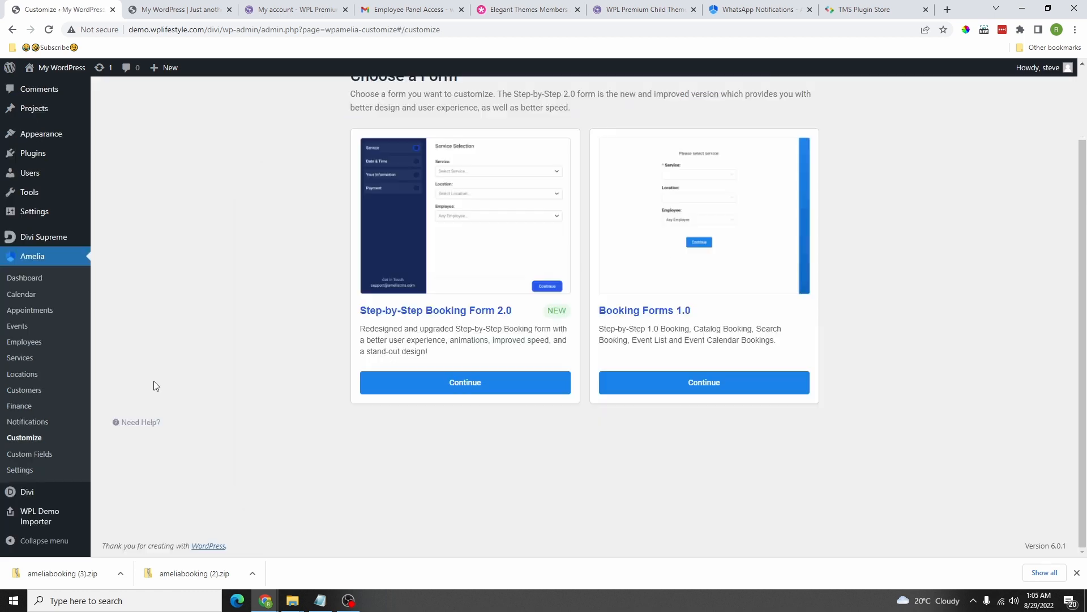
Step: Create a Checkbox custom field labelled 'How are you doing today?' applied to all services
click(38, 460)
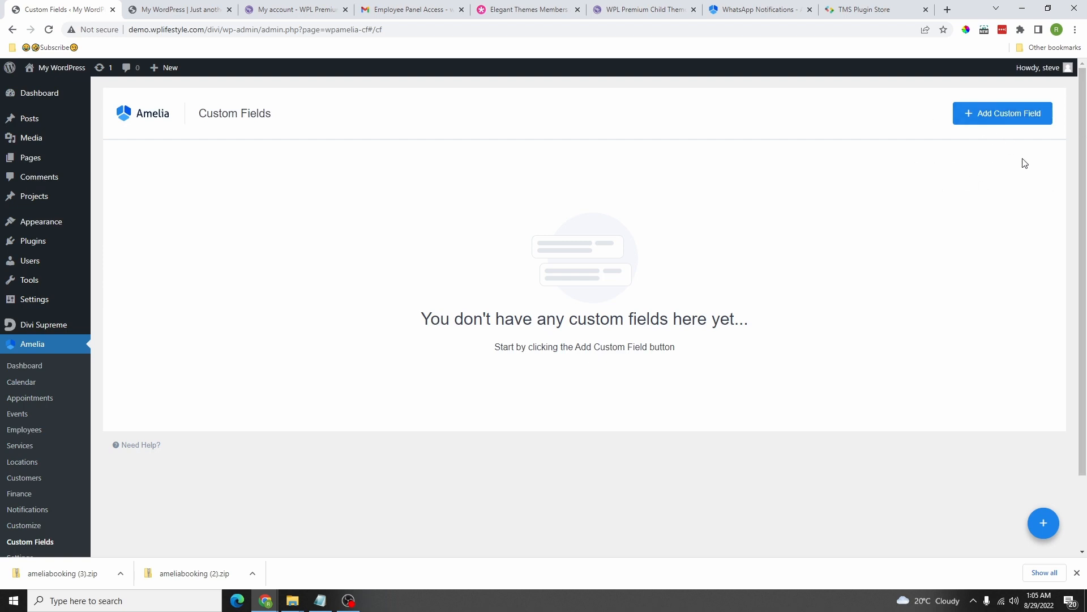
scroll(825, 207, down, 1)
scroll(833, 266, up, 1)
click(1013, 114)
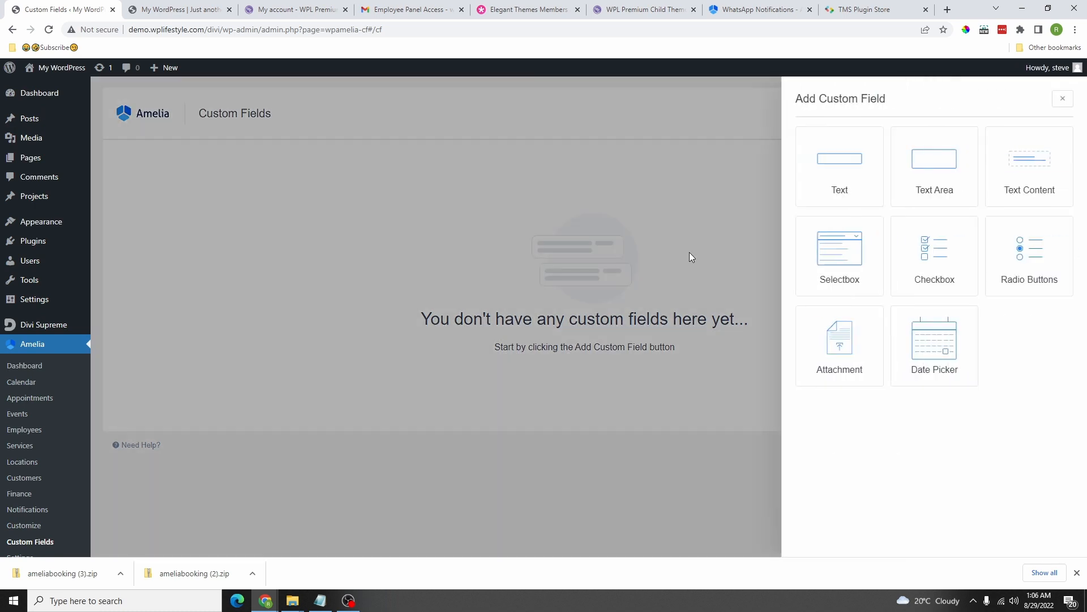
click(944, 267)
click(194, 242)
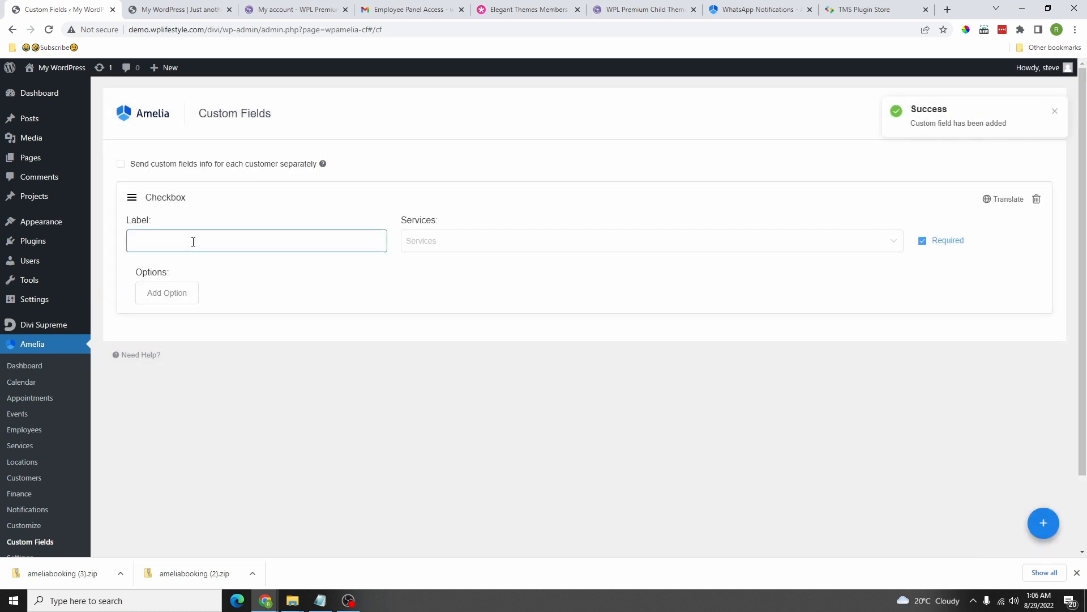
text(How are you doing today?)
click(458, 247)
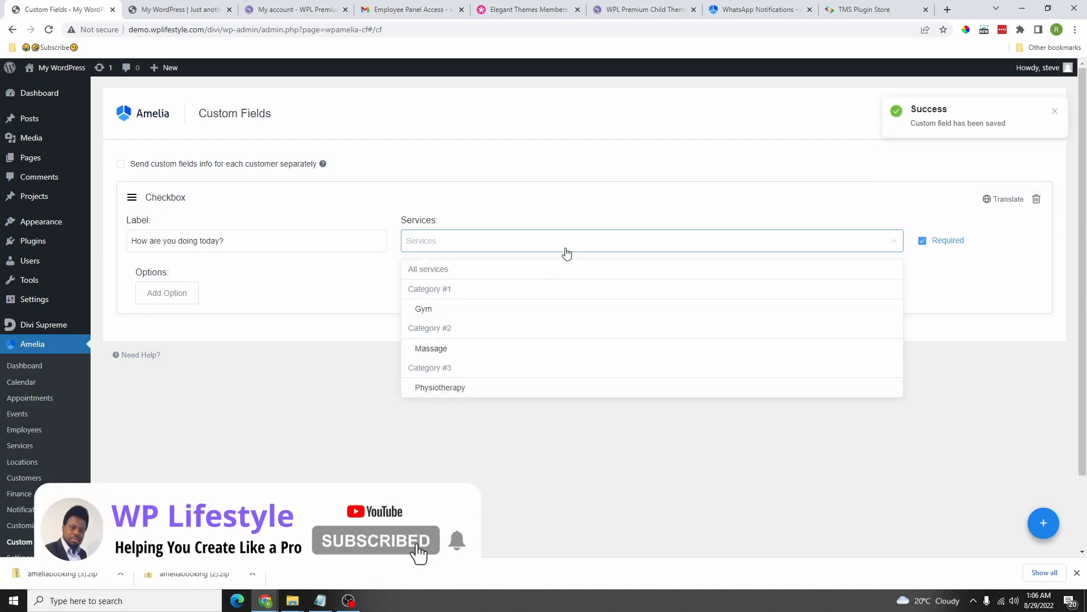
scroll(532, 297, down, 2)
scroll(529, 298, up, 2)
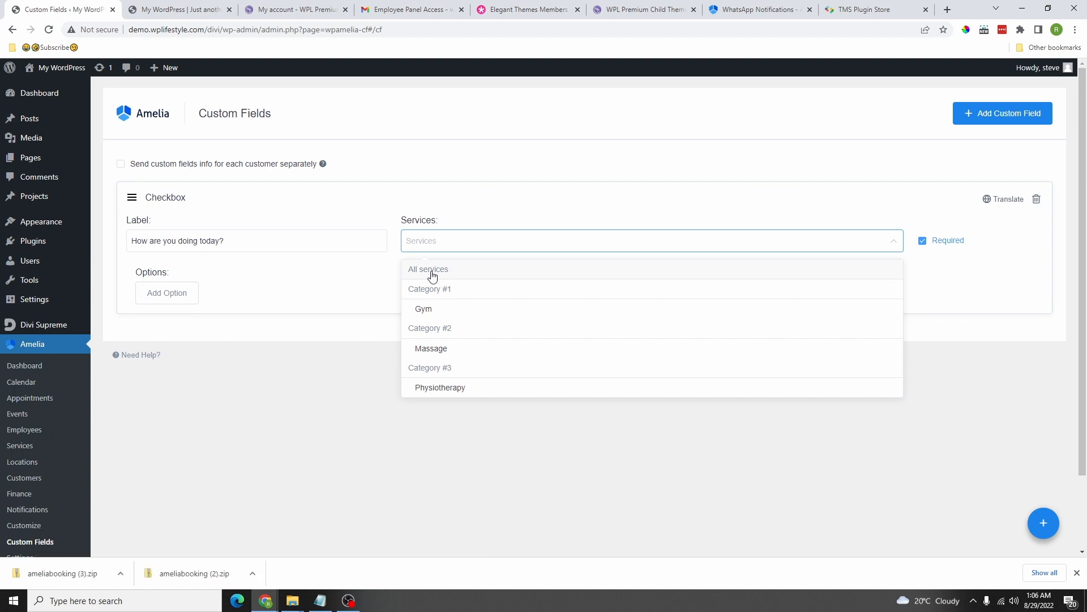
click(429, 270)
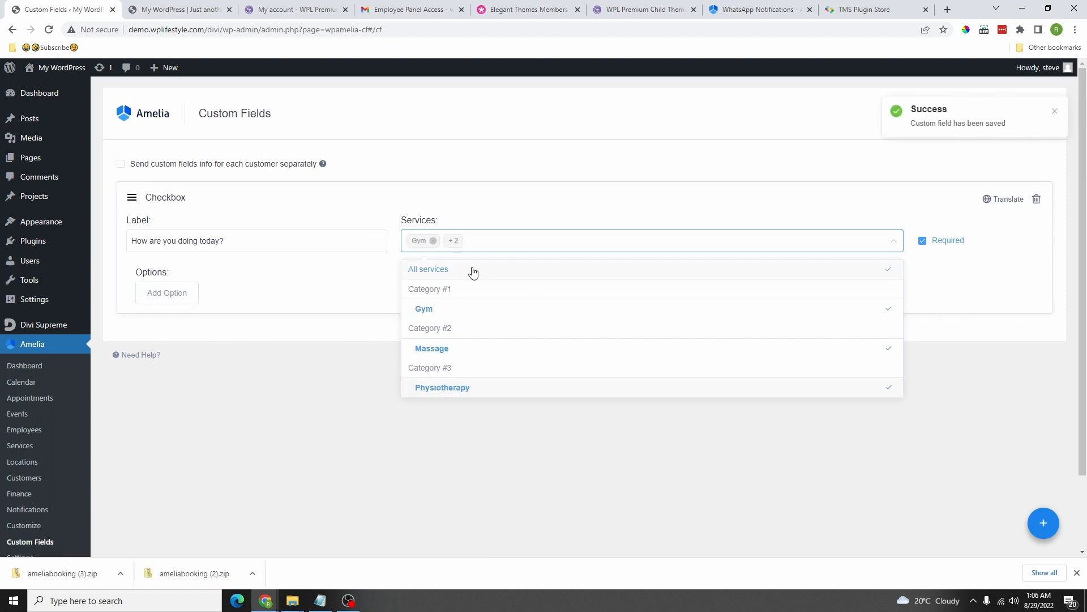
click(390, 287)
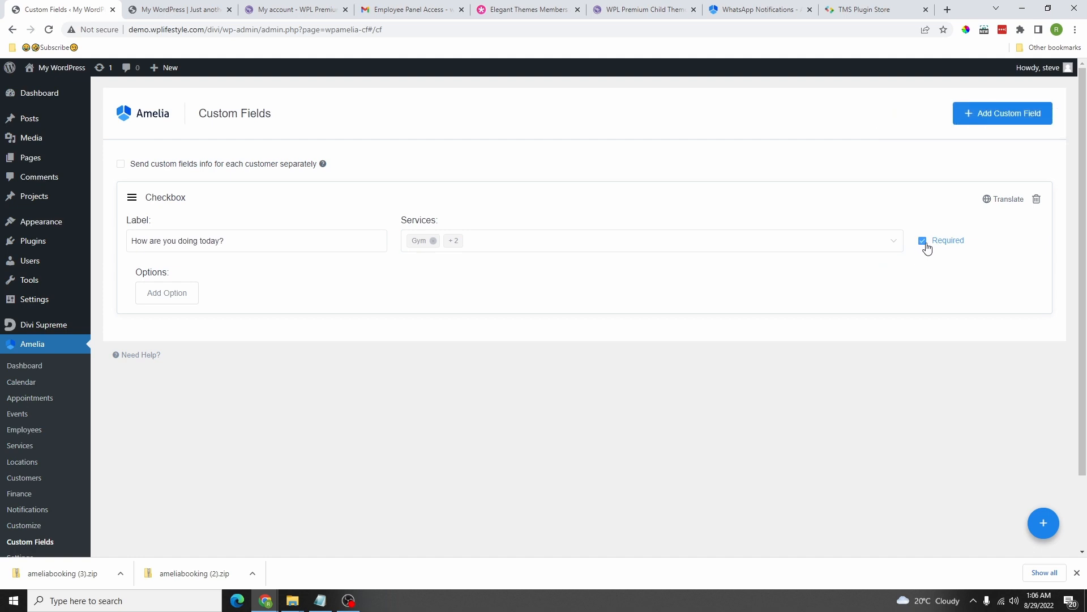
Step: Keep the field required and fill in two answer options
click(924, 243)
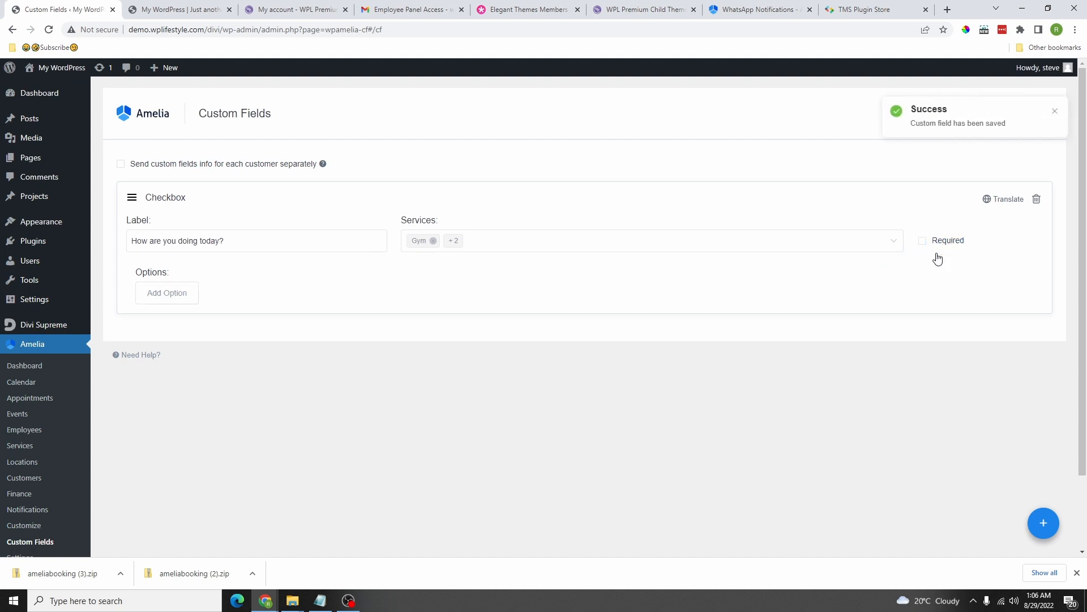
click(924, 242)
click(176, 294)
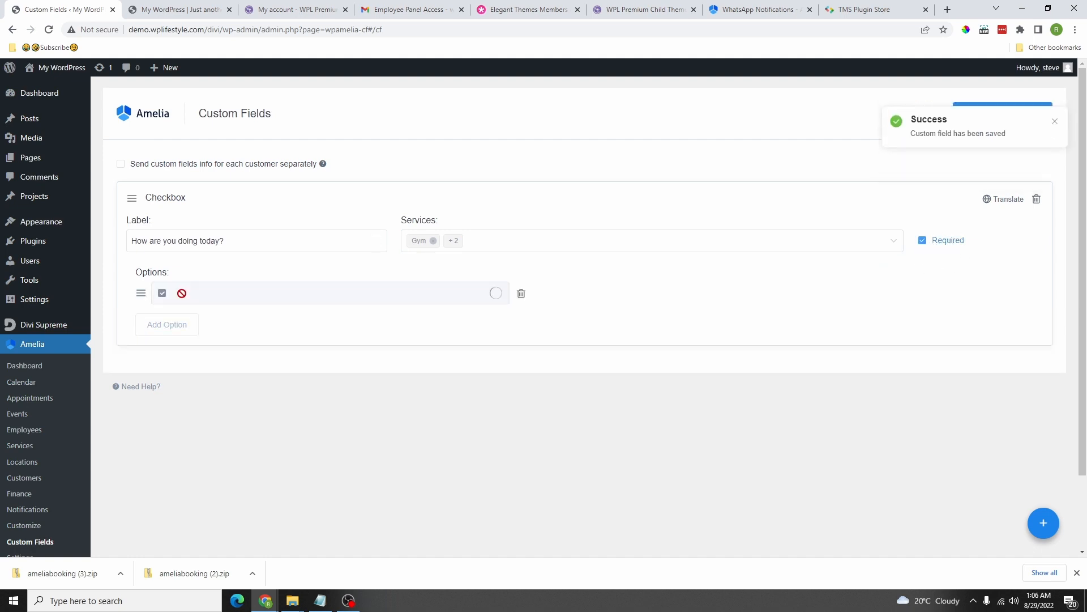
click(206, 294)
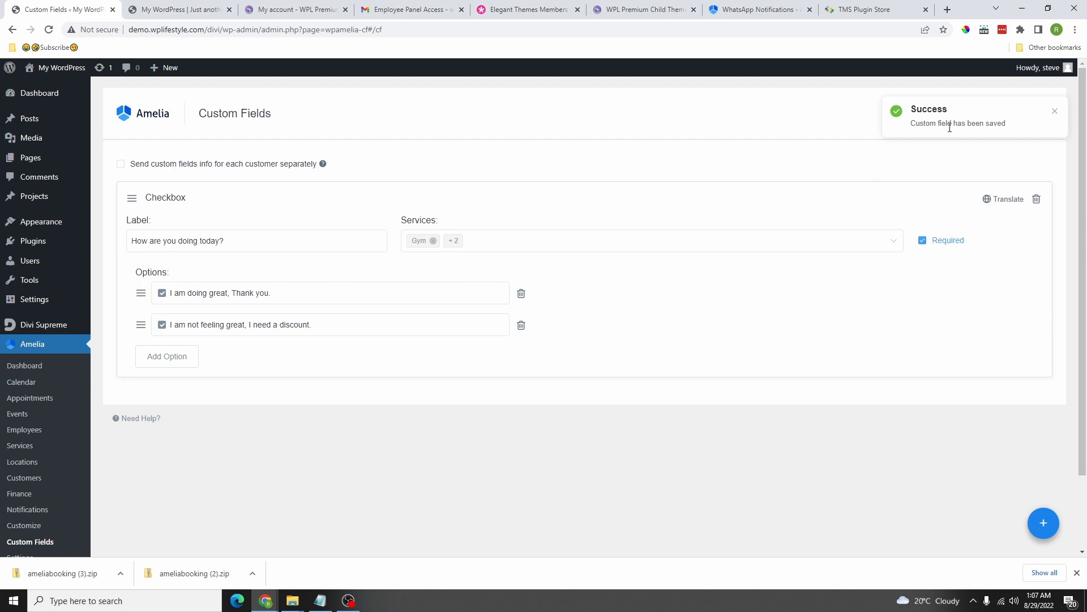
scroll(619, 381, down, 3)
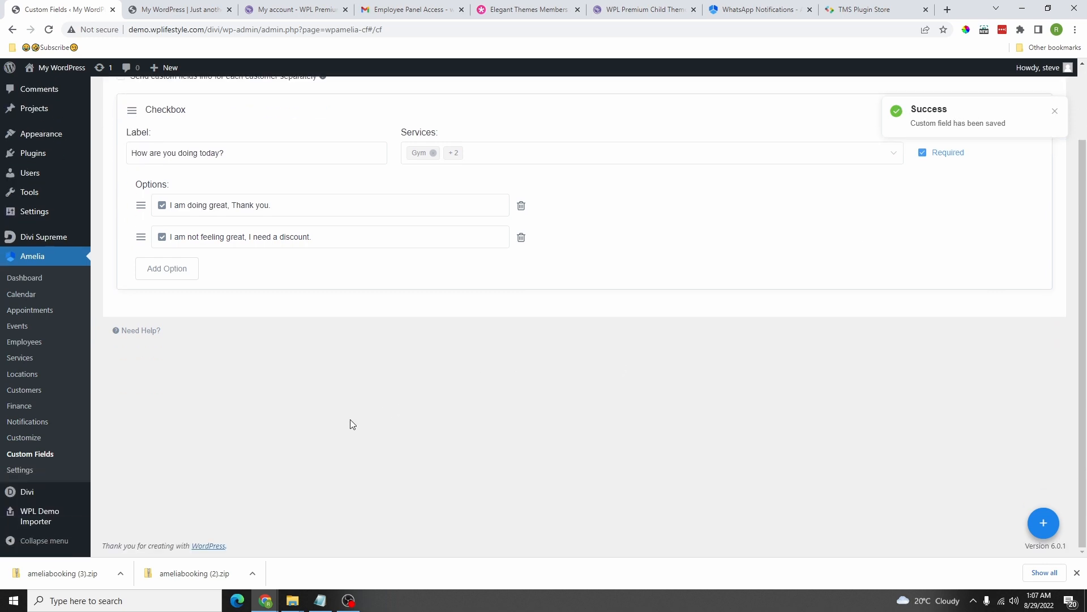
scroll(340, 408, up, 3)
click(349, 322)
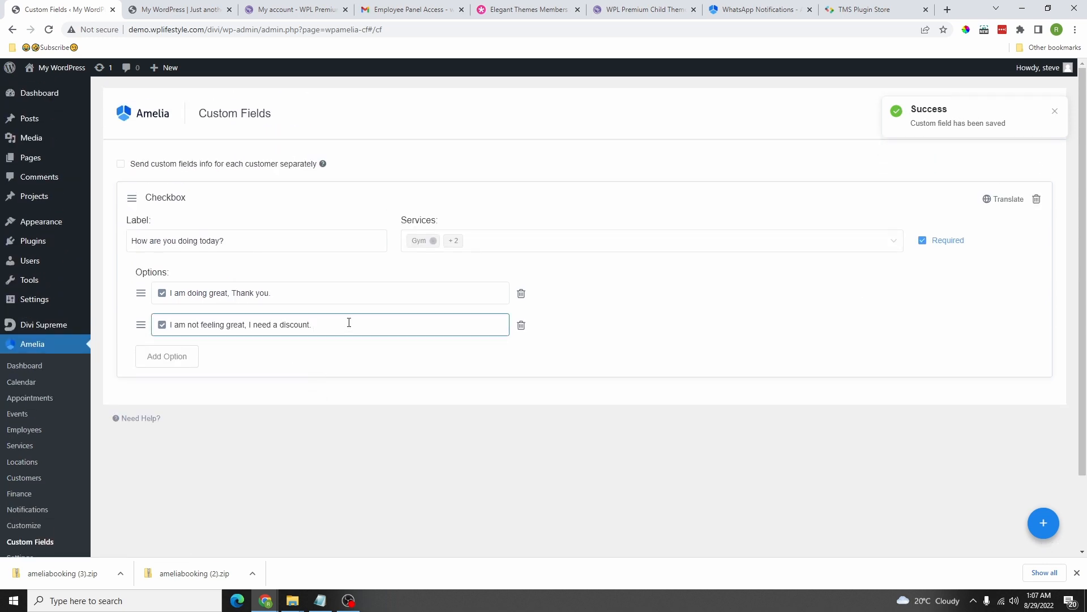
click(363, 371)
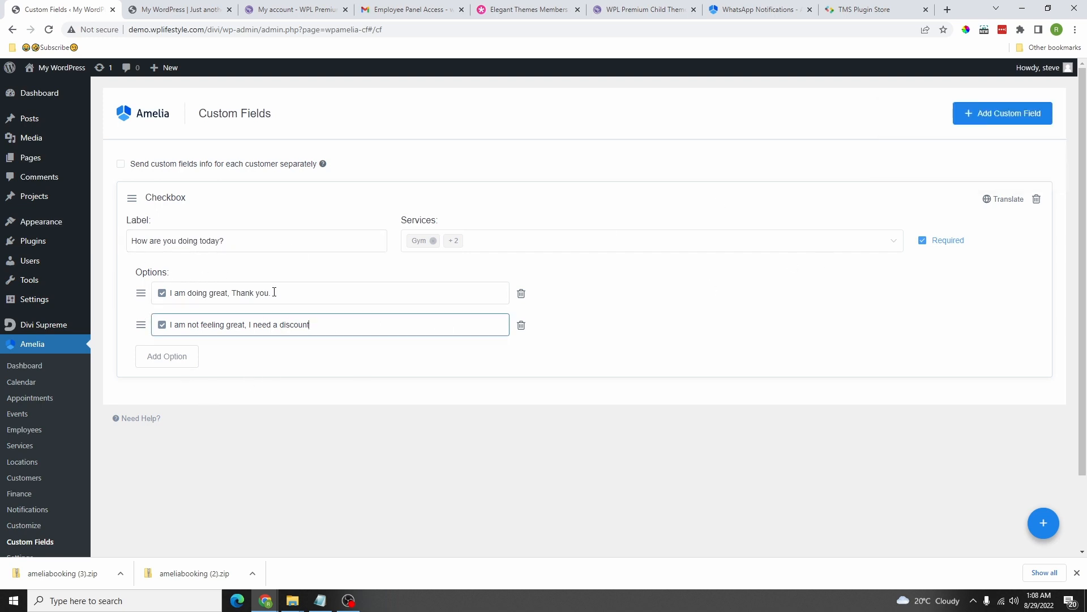
scroll(293, 243, down, 3)
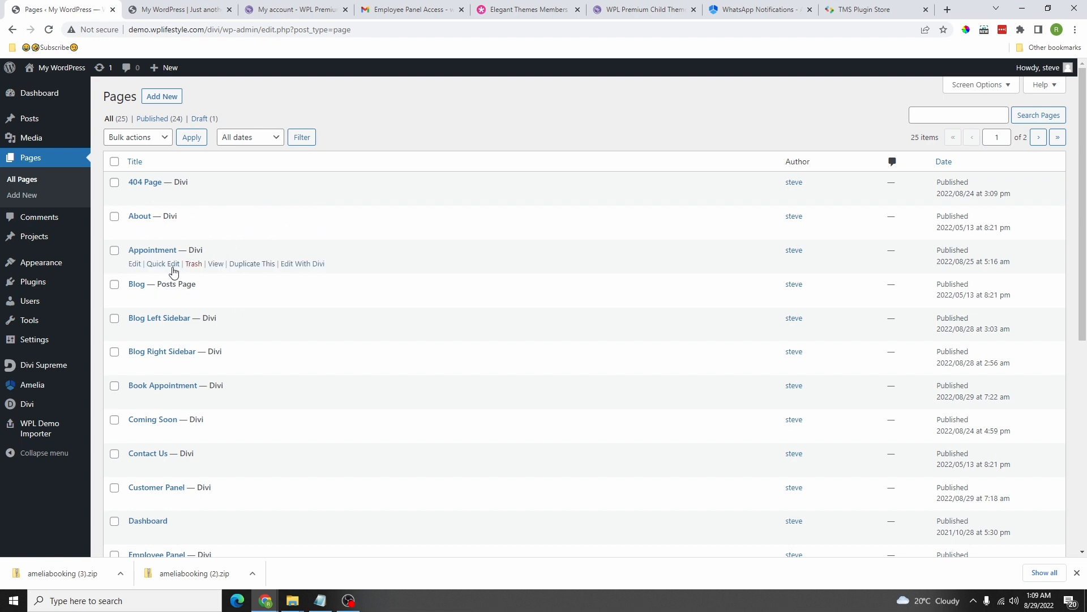
Step: Copy the Appointment page's front-end URL, then go back to the Pages list
click(216, 268)
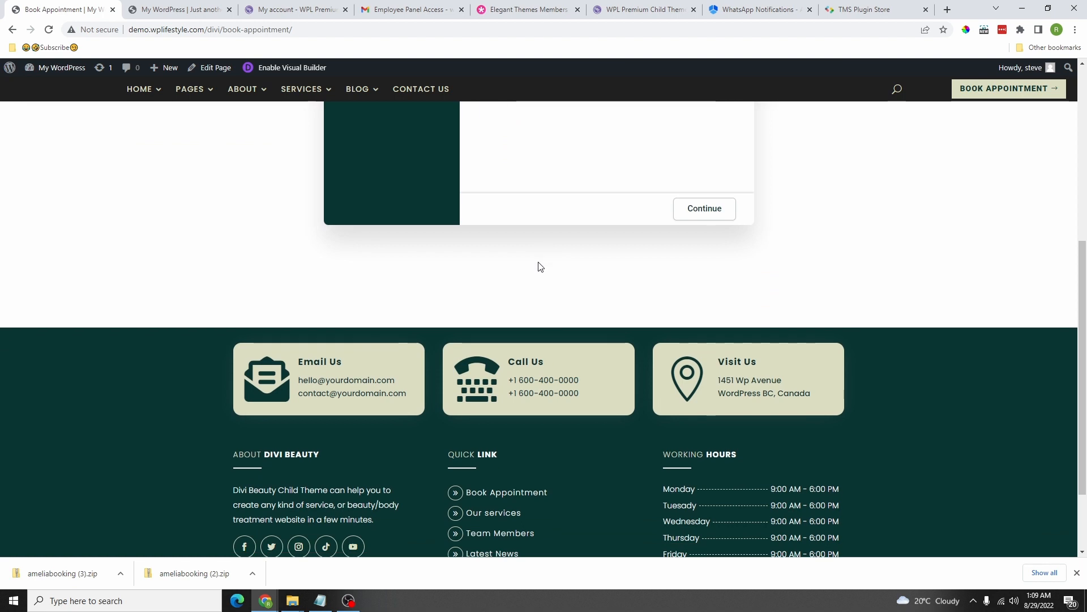
scroll(541, 267, up, 6)
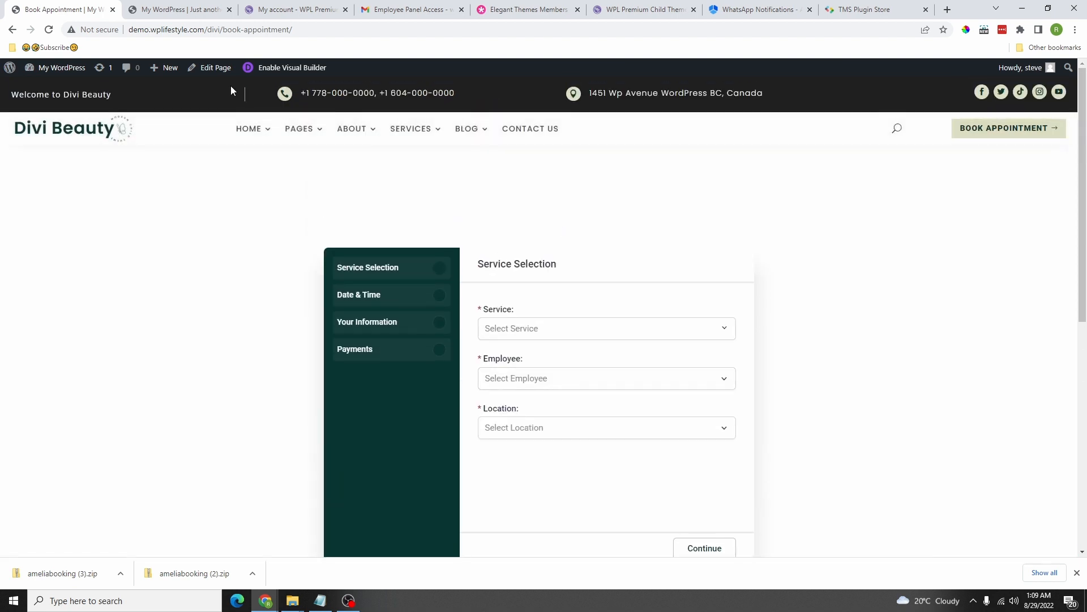
click(186, 31)
right_click(186, 31)
click(219, 90)
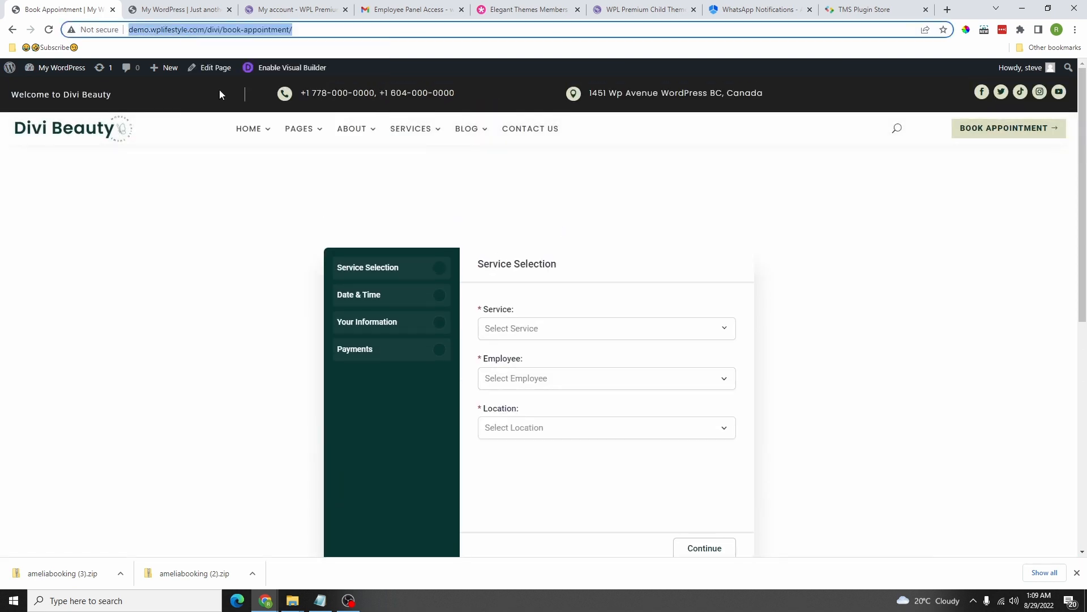
click(176, 10)
click(59, 11)
click(12, 29)
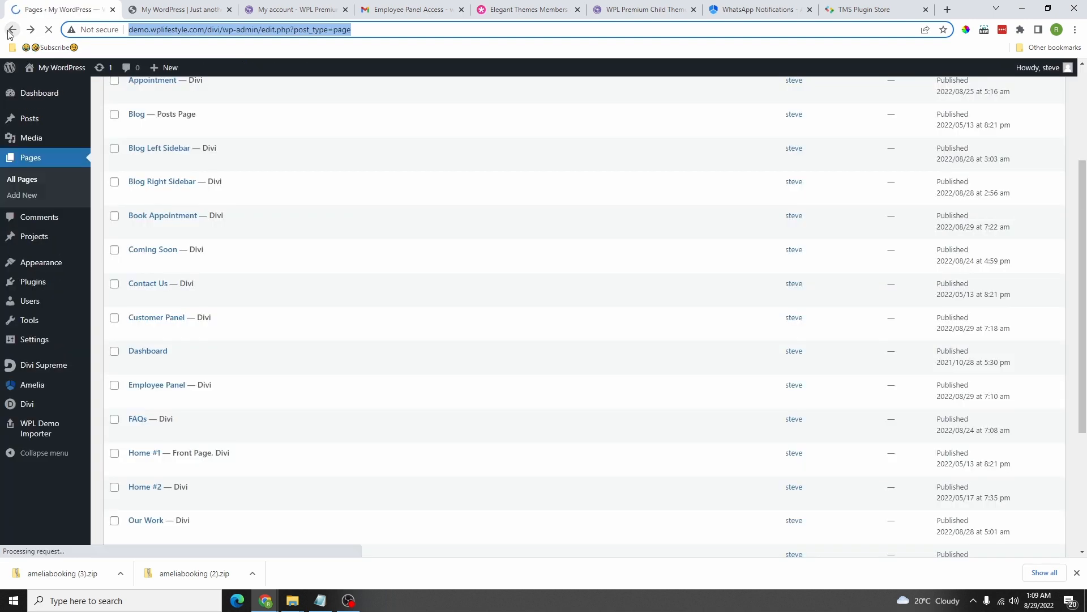
click(36, 409)
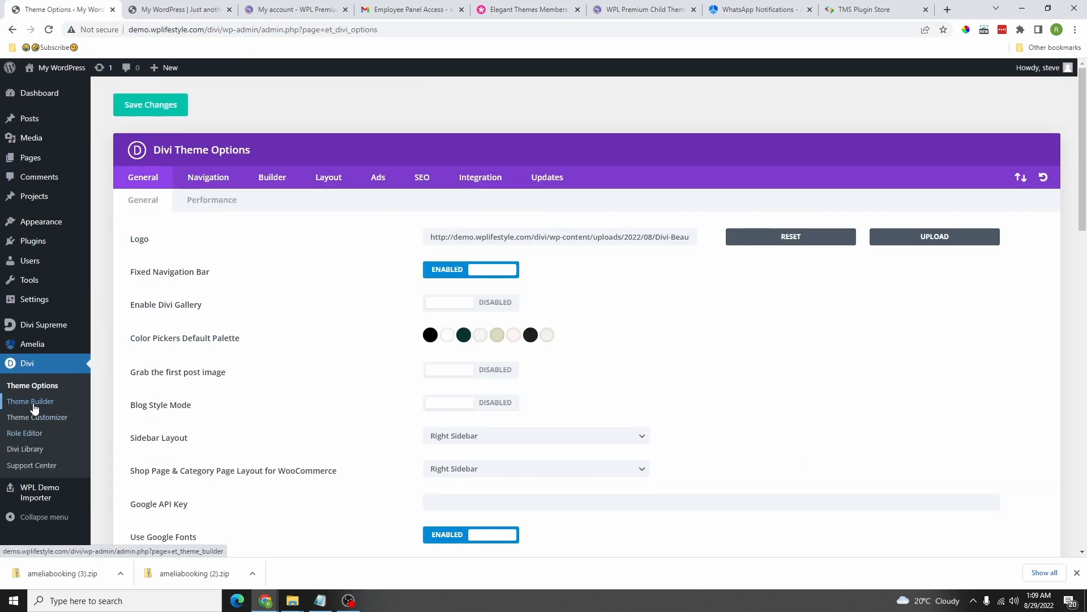
Step: Set the Global Header BOOK APPOINTMENT button's link to the copied book-appointment URL
click(33, 403)
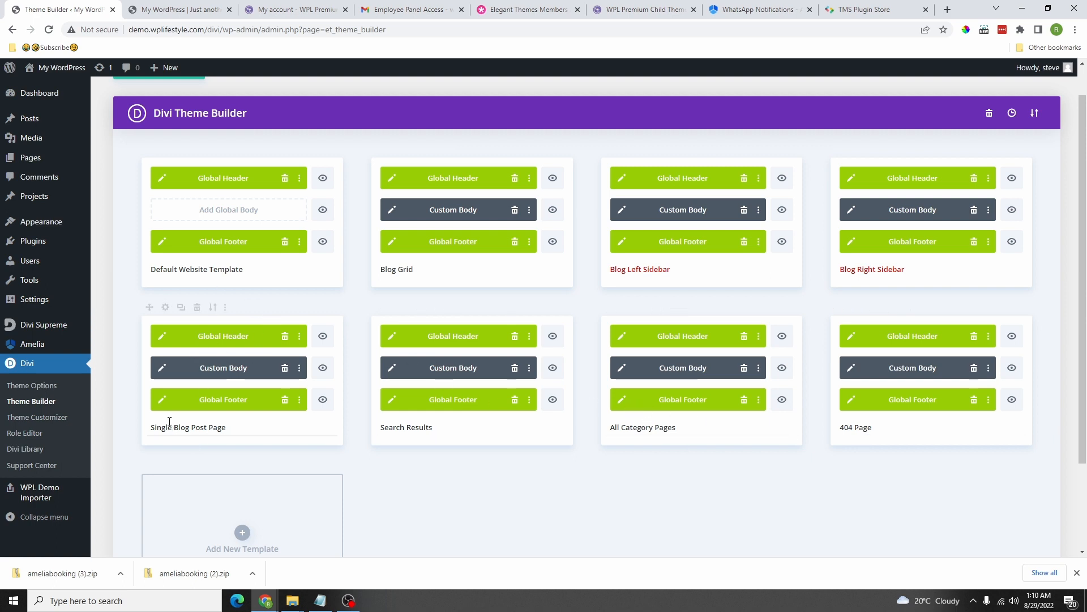
scroll(170, 238, up, 1)
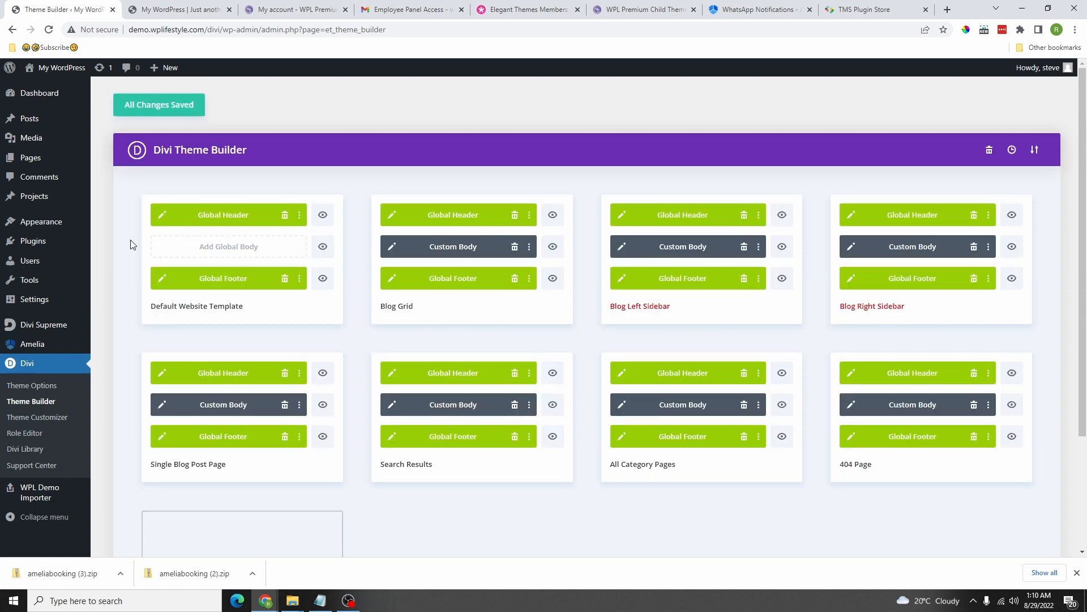
click(161, 217)
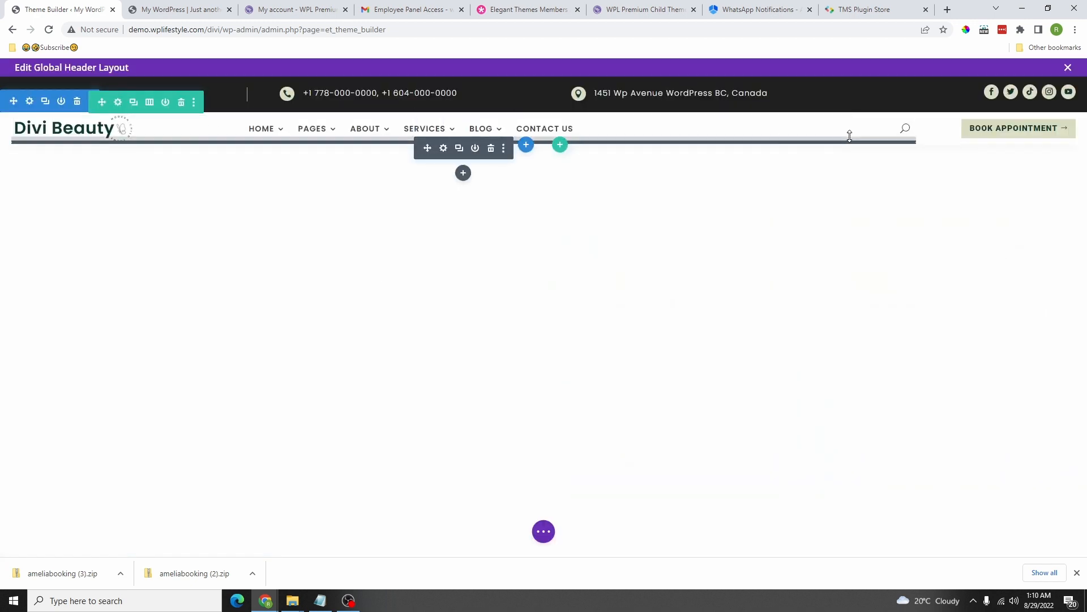
click(976, 126)
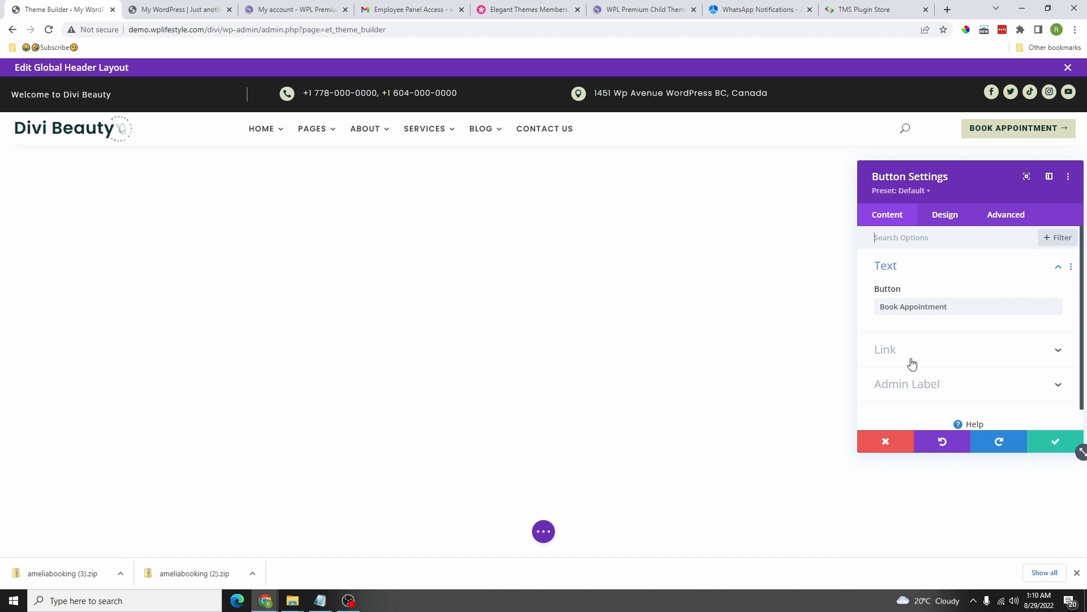
click(921, 351)
click(928, 283)
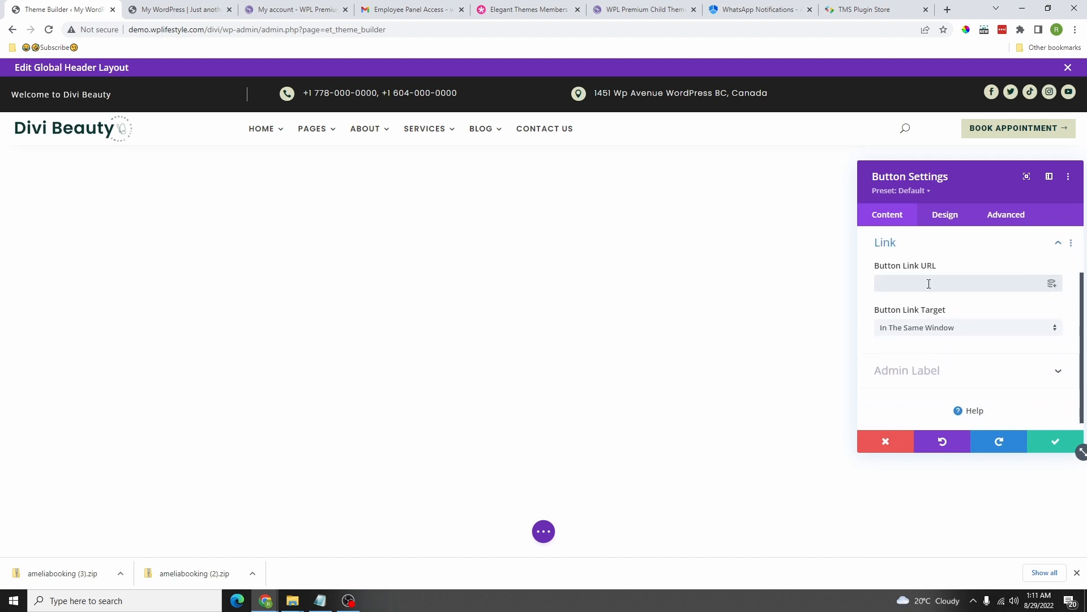
key(ctrl+v)
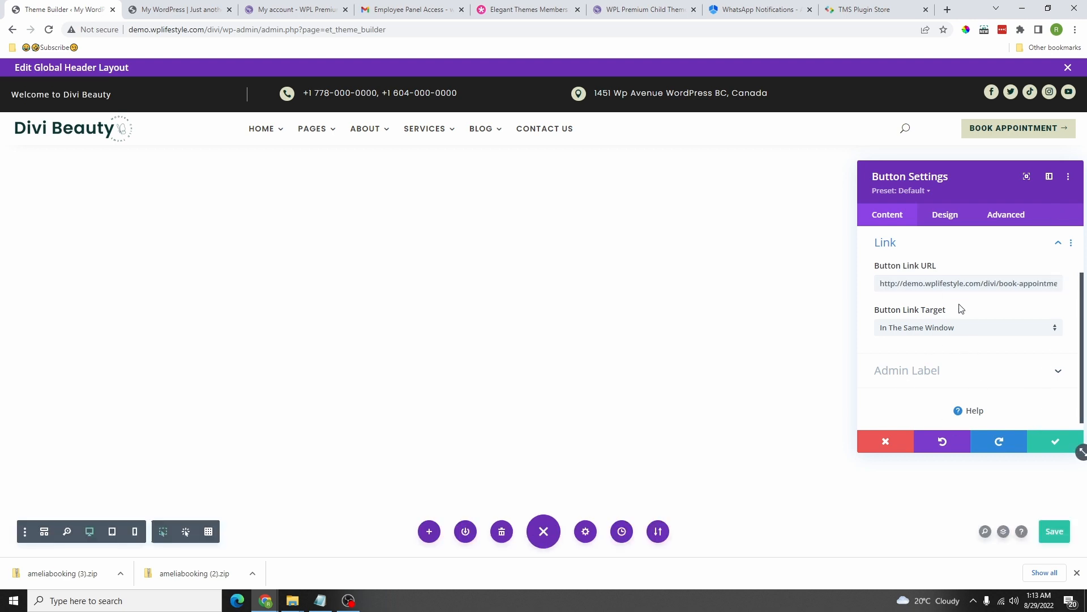
click(1051, 446)
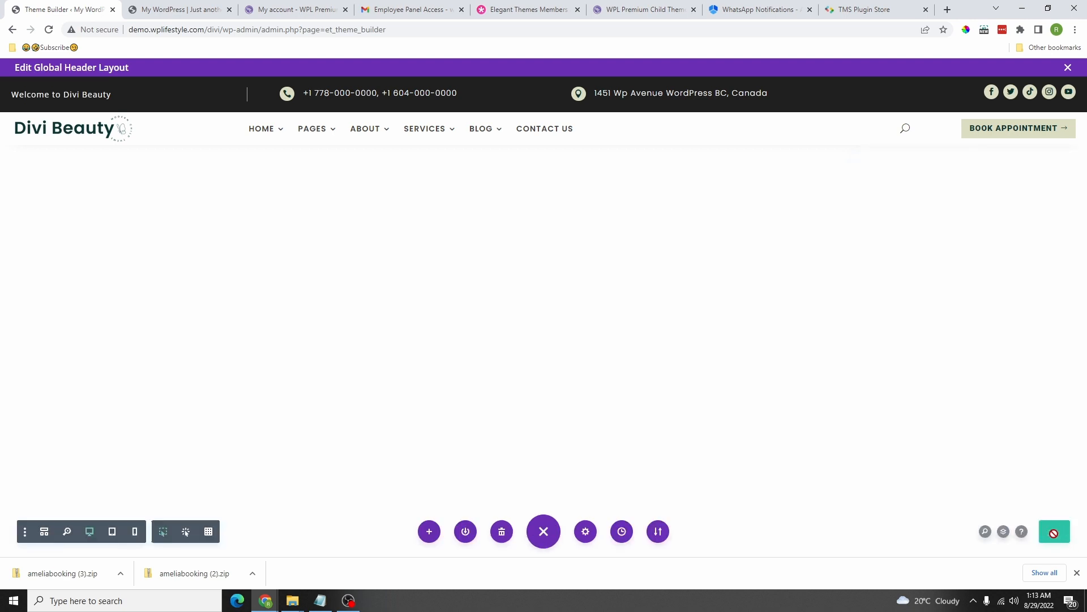
click(1068, 68)
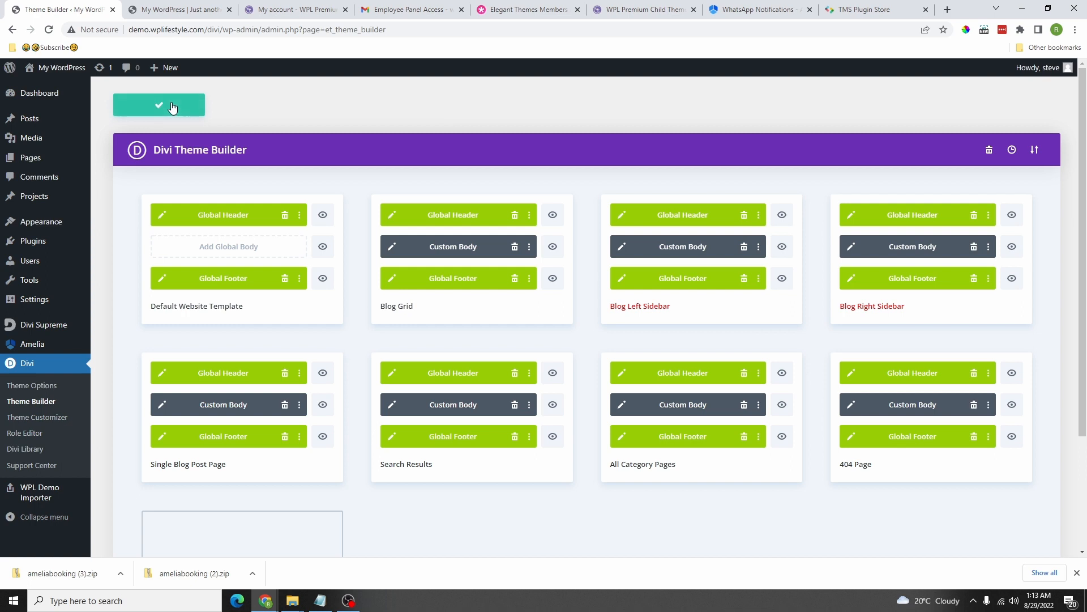
key(ctrl+Tab)
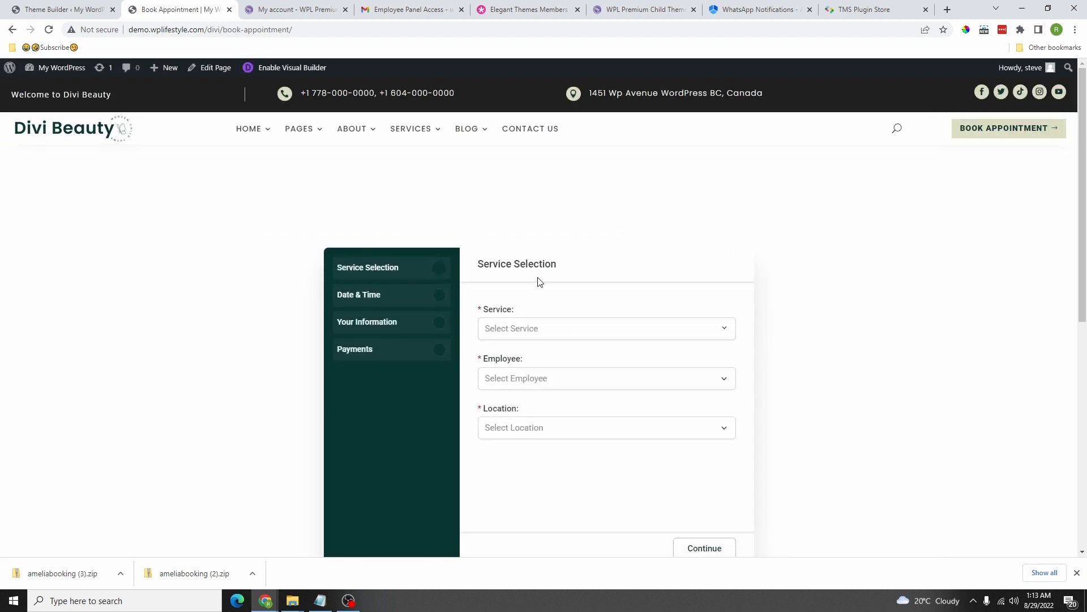
Step: Open the Home Demo #1 home page in the Divi Visual Builder
scroll(539, 282, down, 1)
scroll(483, 197, up, 1)
mouse_move(257, 131)
click(243, 165)
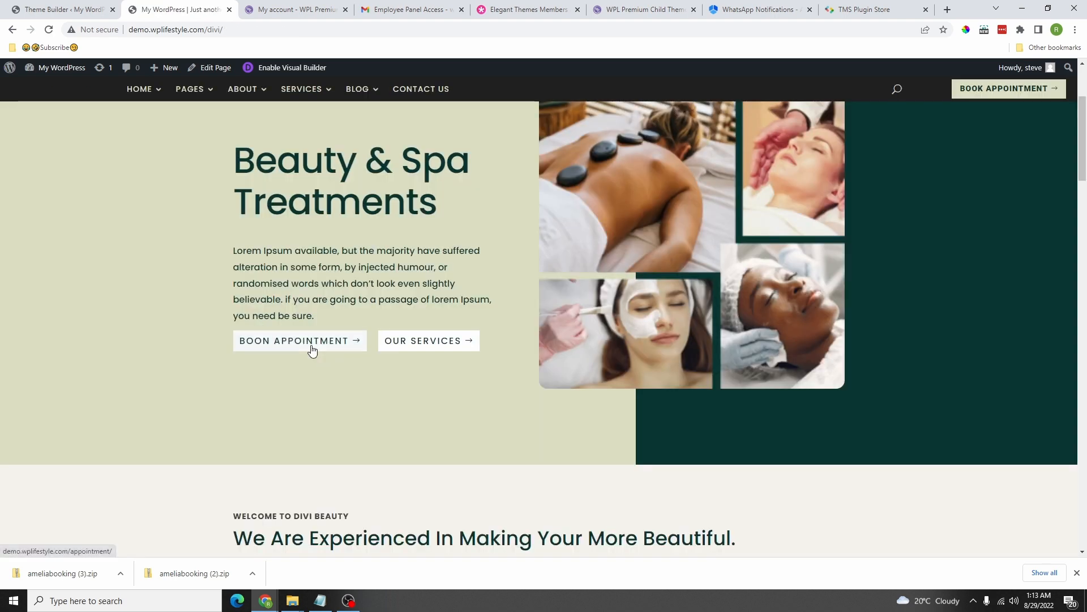
click(280, 67)
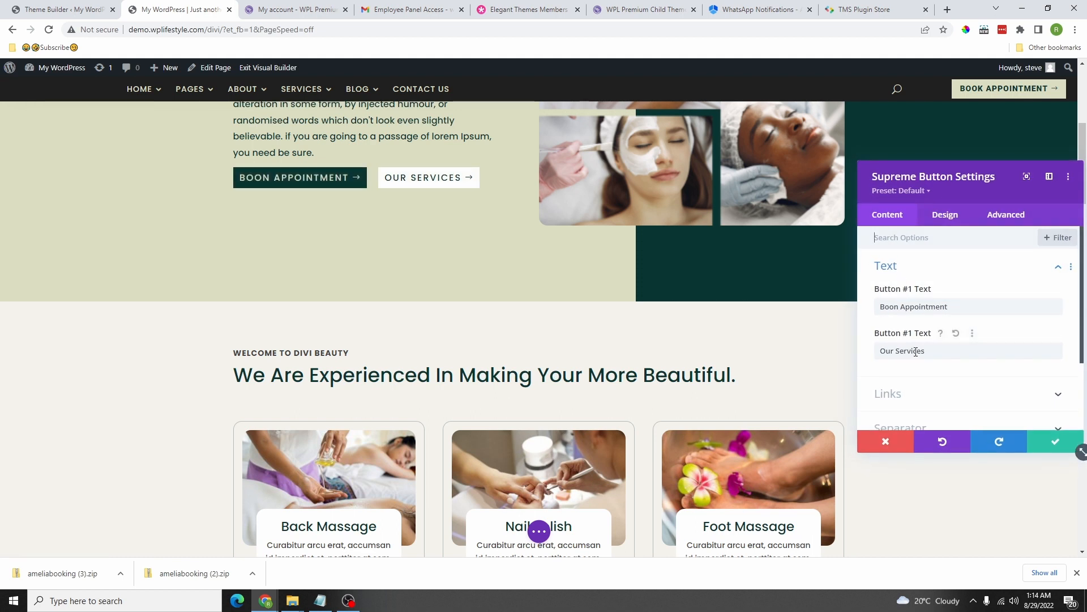
Step: Replace the hero BOON APPOINTMENT button's /appointment/ link with the pasted new URL and save
click(901, 394)
scroll(901, 391, down, 1)
drag(934, 283, 855, 292)
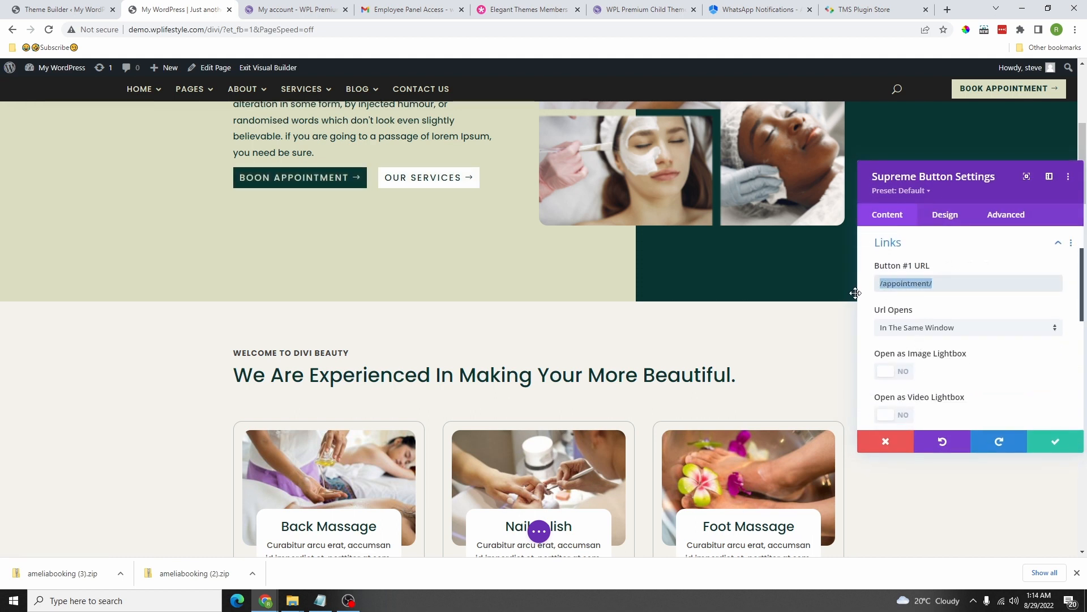
key(BackSpace)
key(ctrl+v)
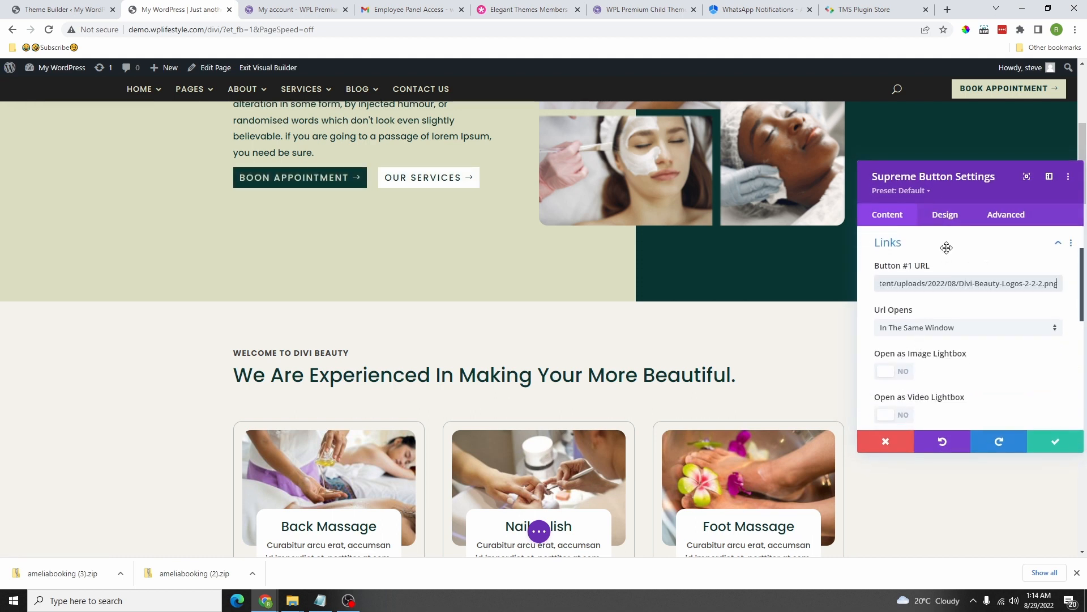
click(1034, 445)
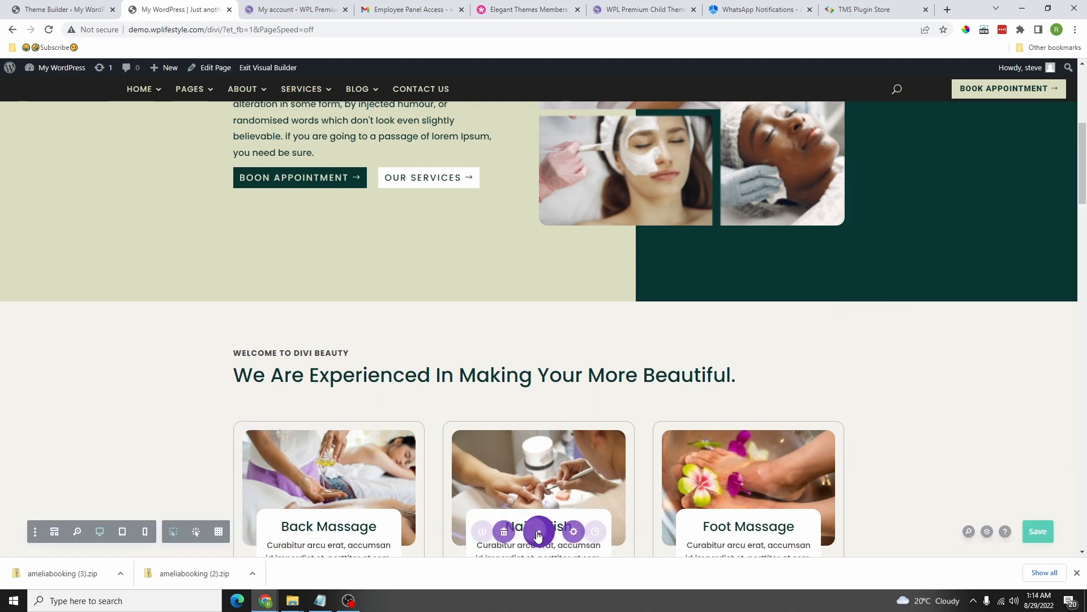
click(1048, 537)
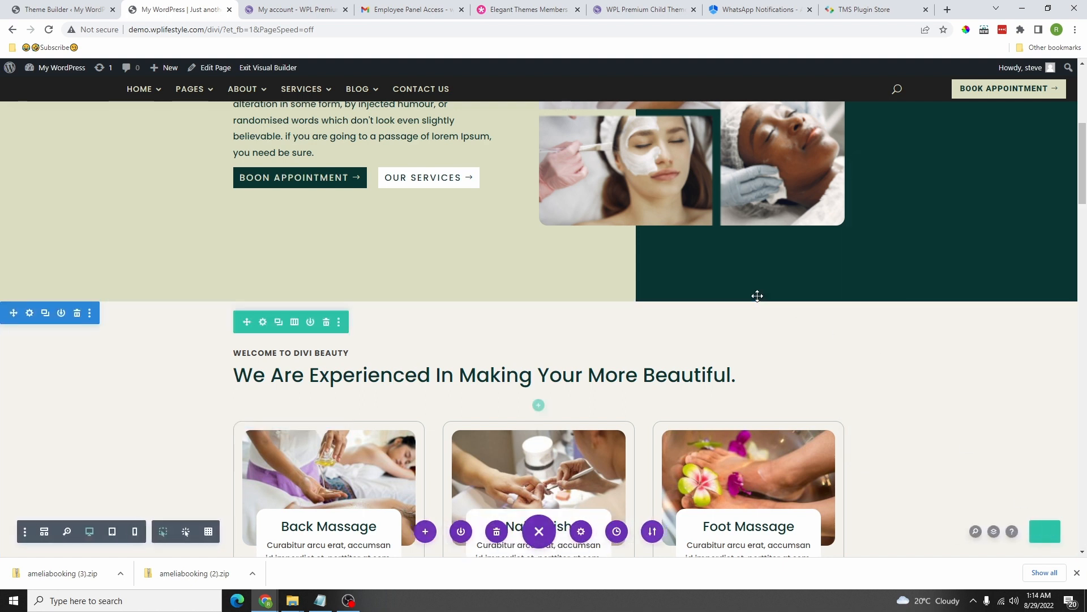
Step: Paste the new URL into the lower BOOK APPOINTMENT button's link, save, and exit the builder
scroll(757, 296, down, 10)
scroll(547, 329, down, 15)
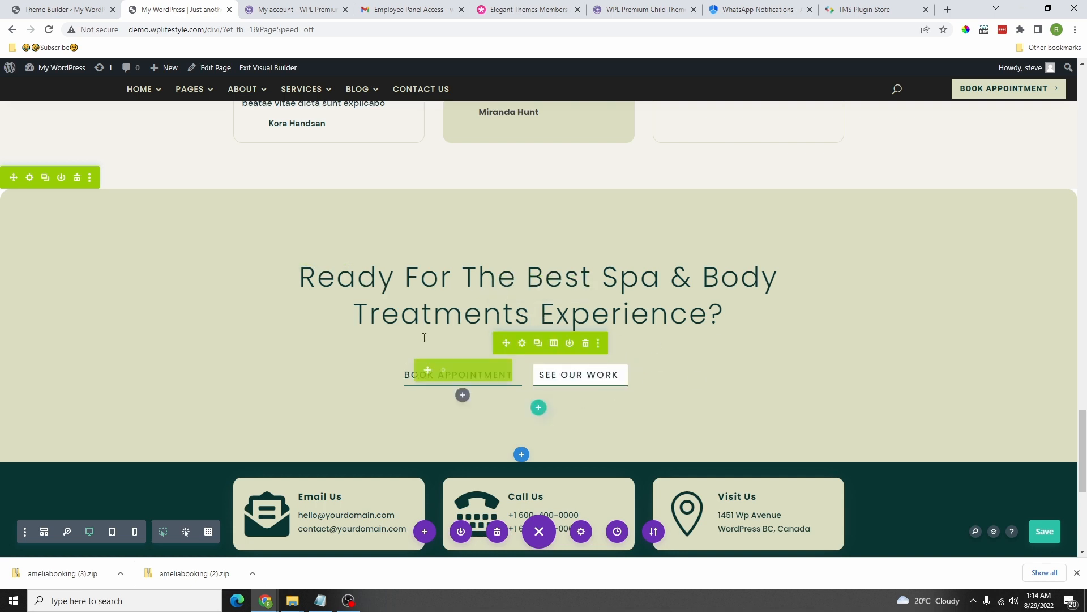
click(443, 370)
click(912, 359)
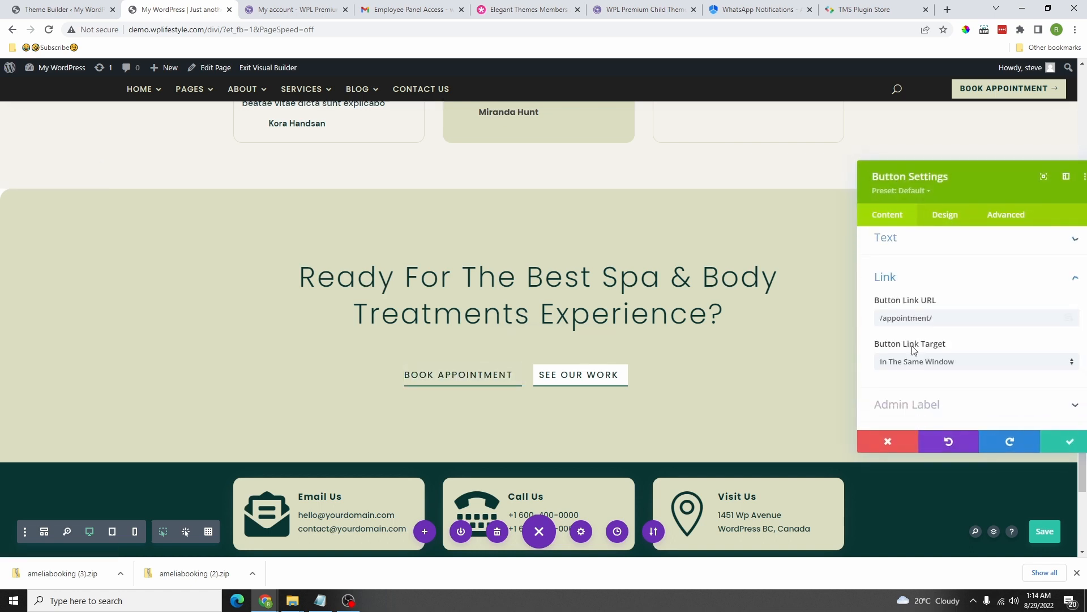
triple_click(912, 283)
key(BackSpace)
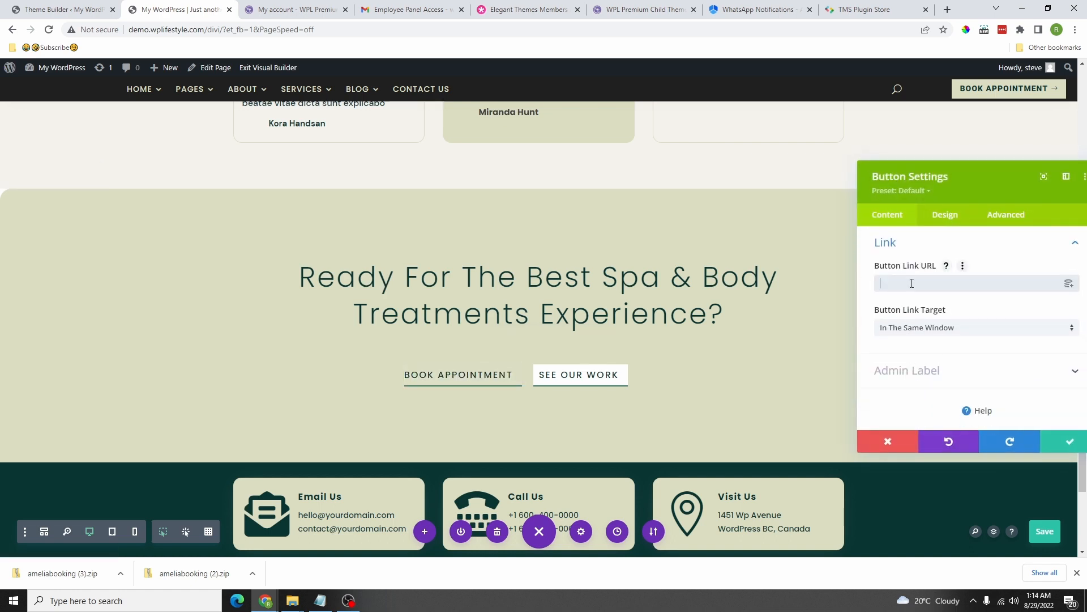
key(ctrl+v)
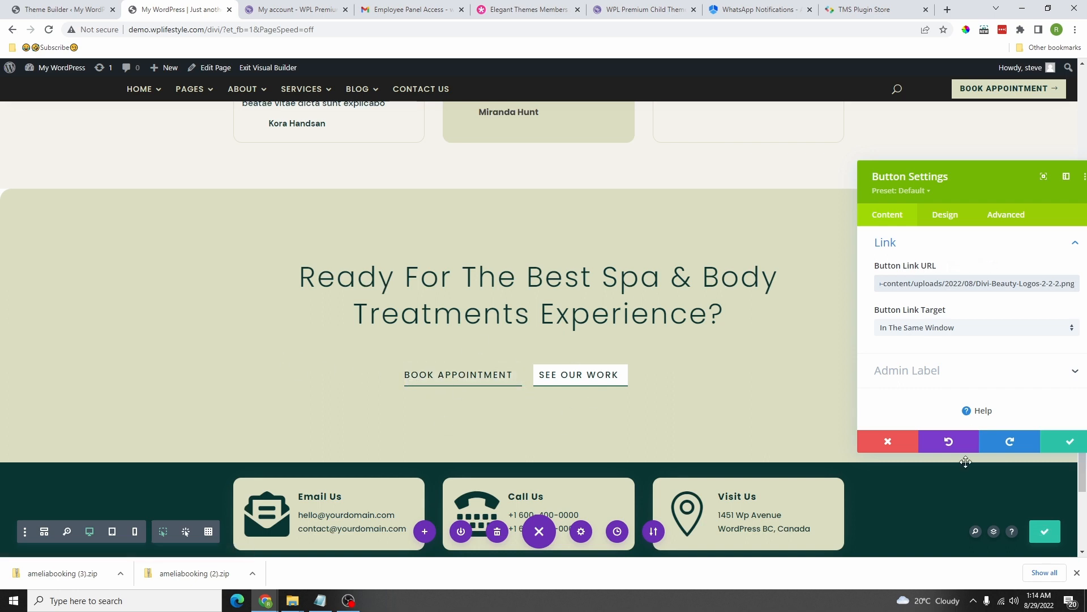
click(1070, 443)
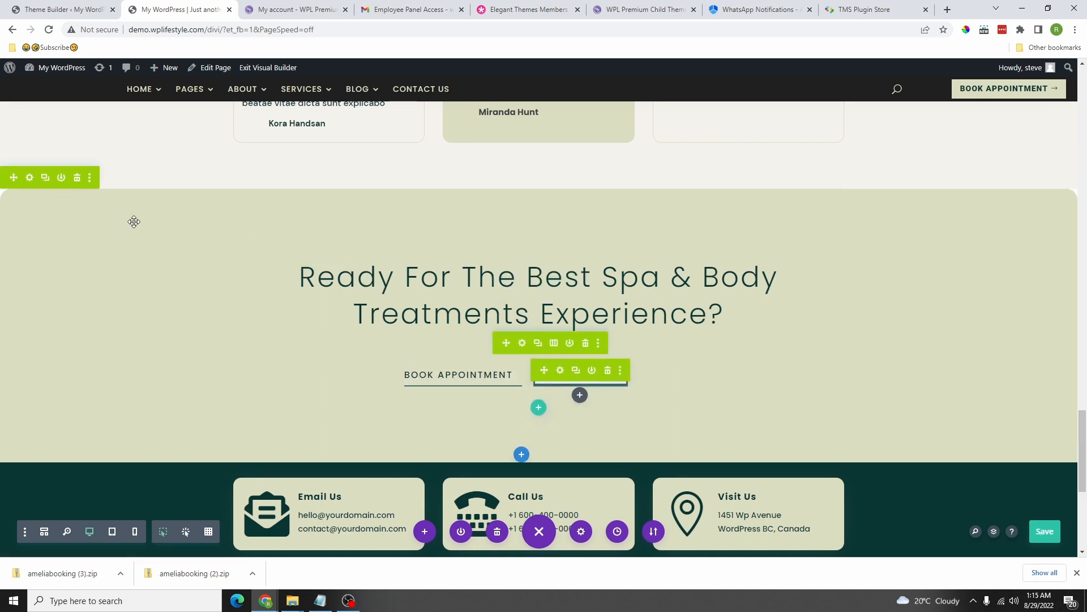
click(1045, 532)
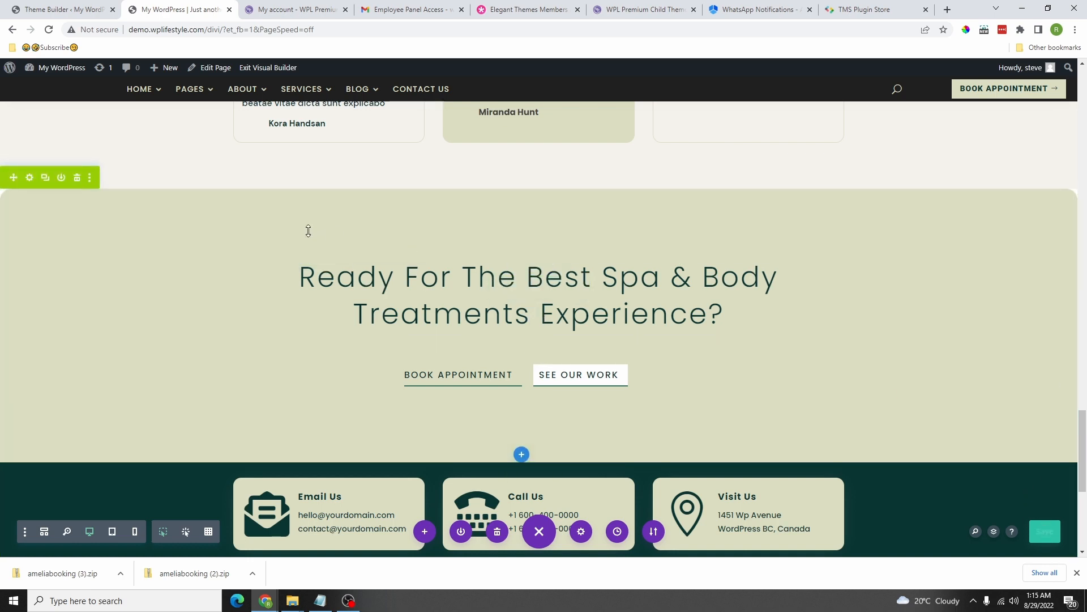
click(278, 68)
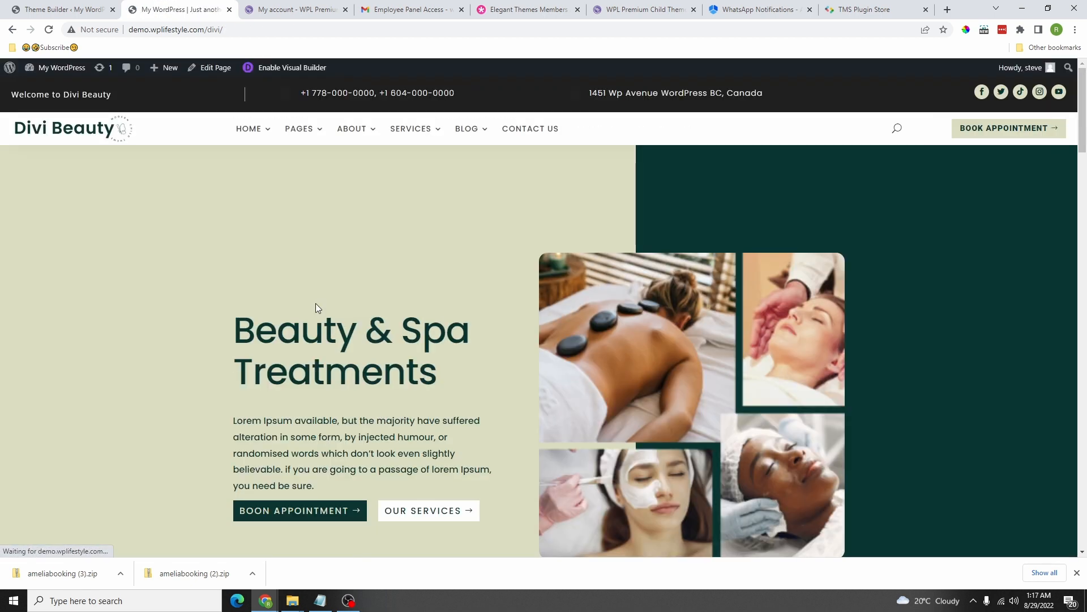
Step: Test the hero button's link, then search the site for 'tips'
scroll(315, 306, down, 3)
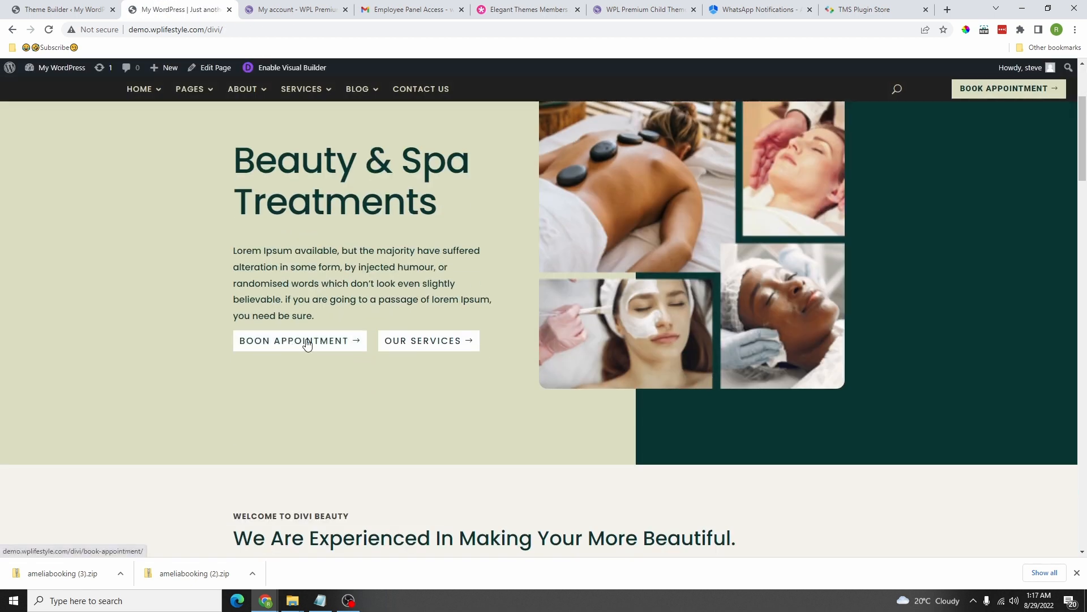
click(308, 343)
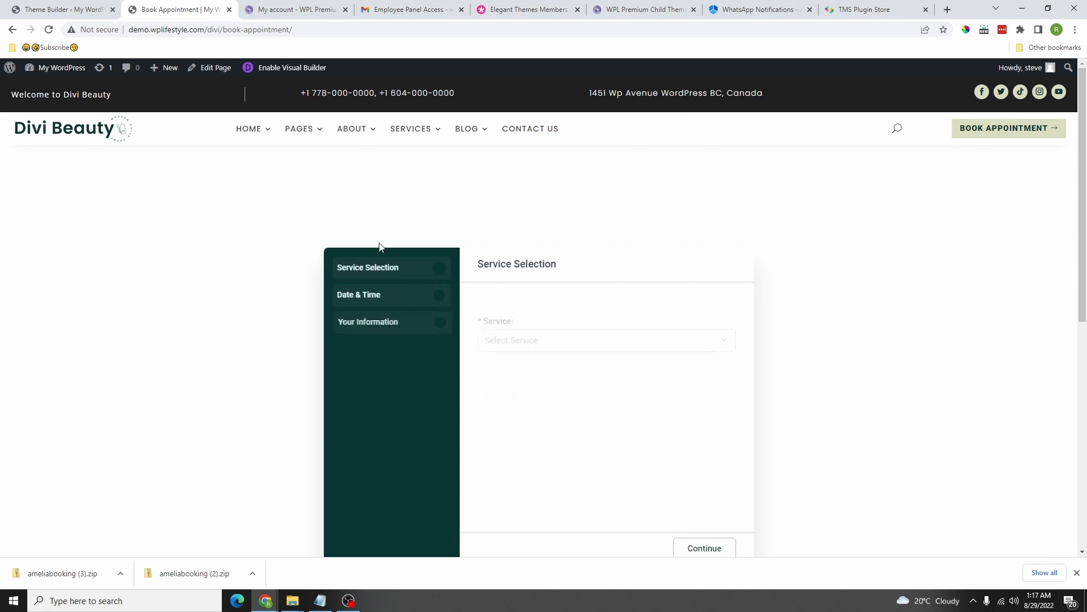
click(901, 133)
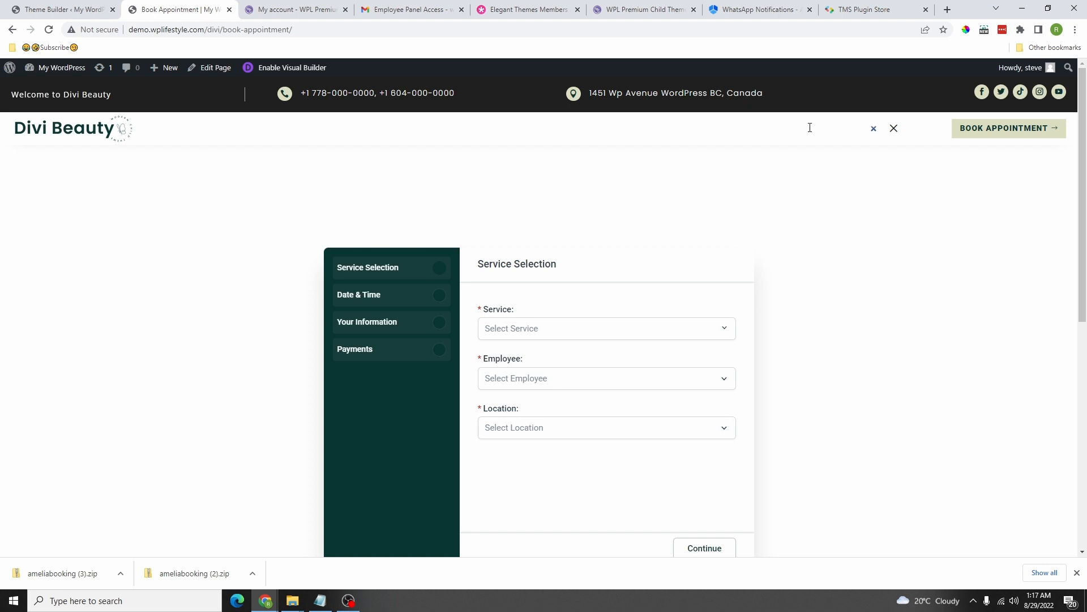
key(Return)
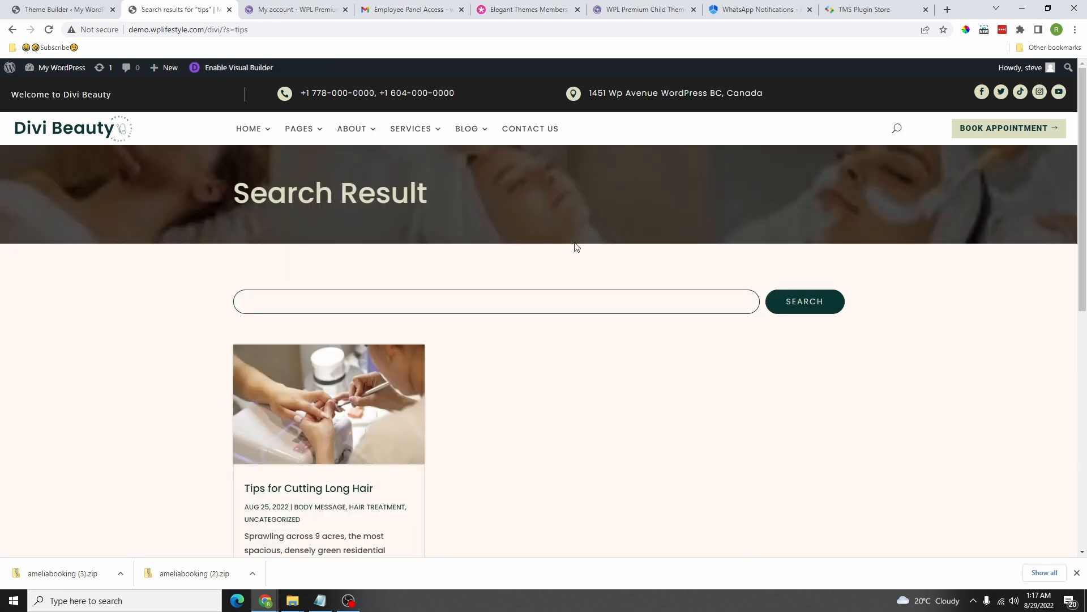
Step: Open the Tips for Cutting Long Hair post from the search results
scroll(524, 306, down, 5)
scroll(531, 315, up, 5)
scroll(566, 297, down, 5)
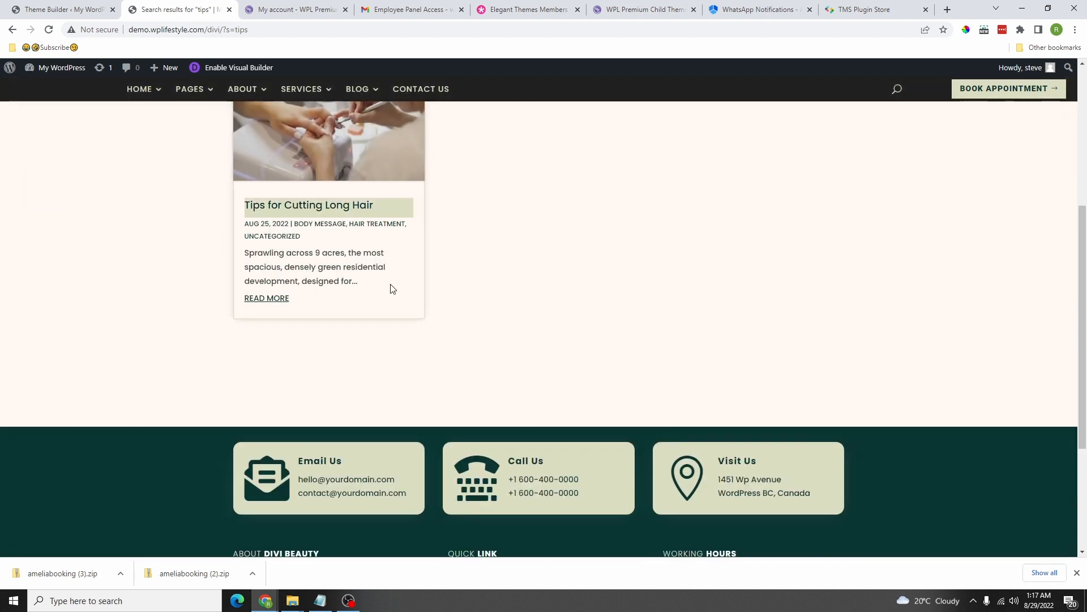
scroll(388, 287, up, 3)
click(368, 177)
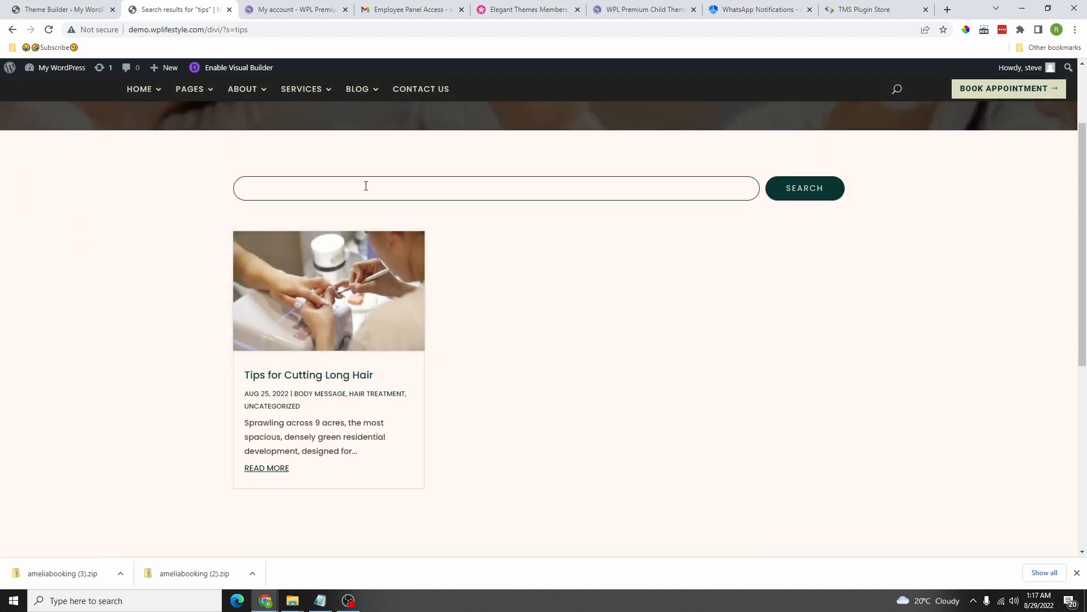
scroll(406, 197, up, 2)
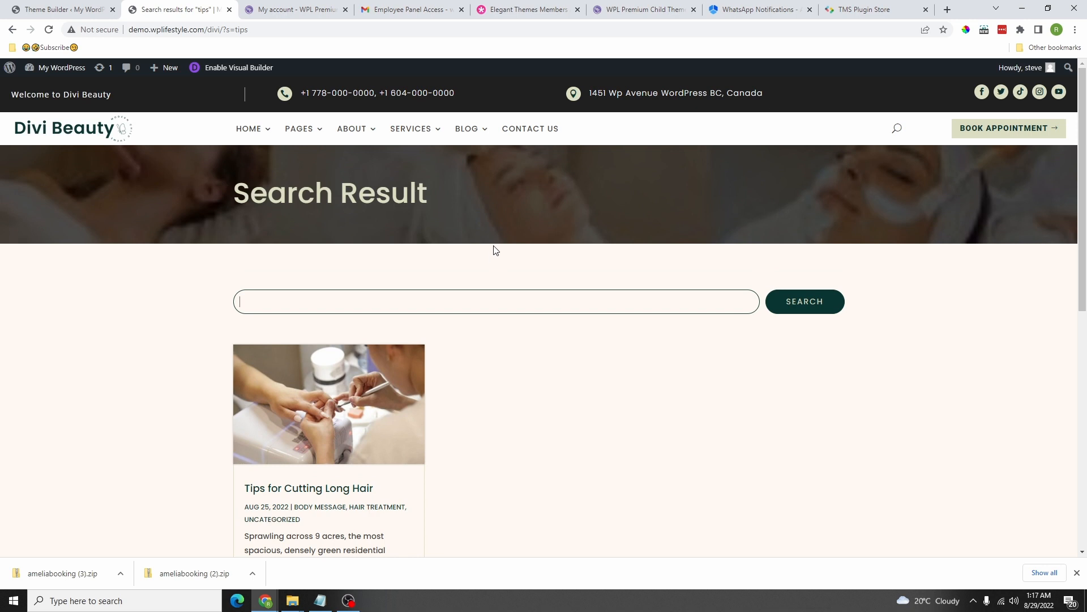
mouse_move(468, 129)
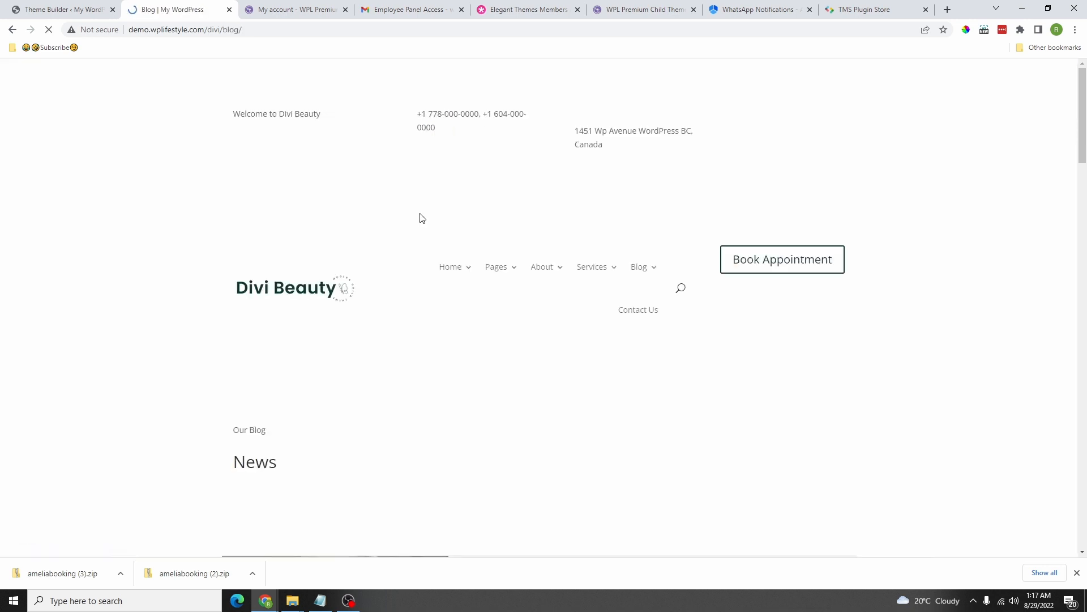
scroll(424, 341, down, 5)
click(355, 280)
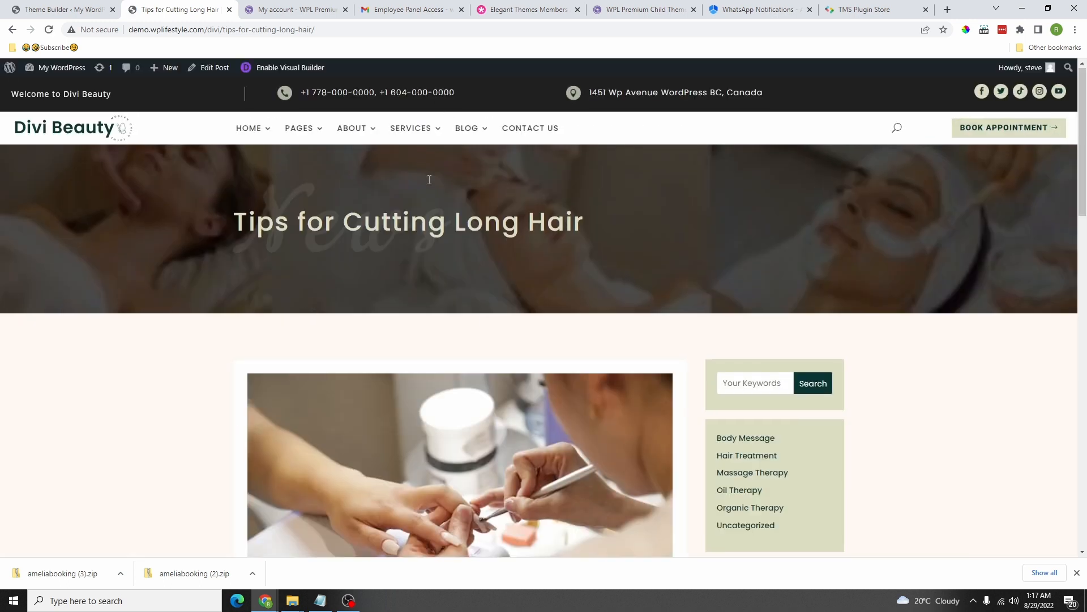
Step: Scroll through the post and go to the Book Appointment booking page
scroll(484, 322, down, 15)
scroll(478, 277, up, 15)
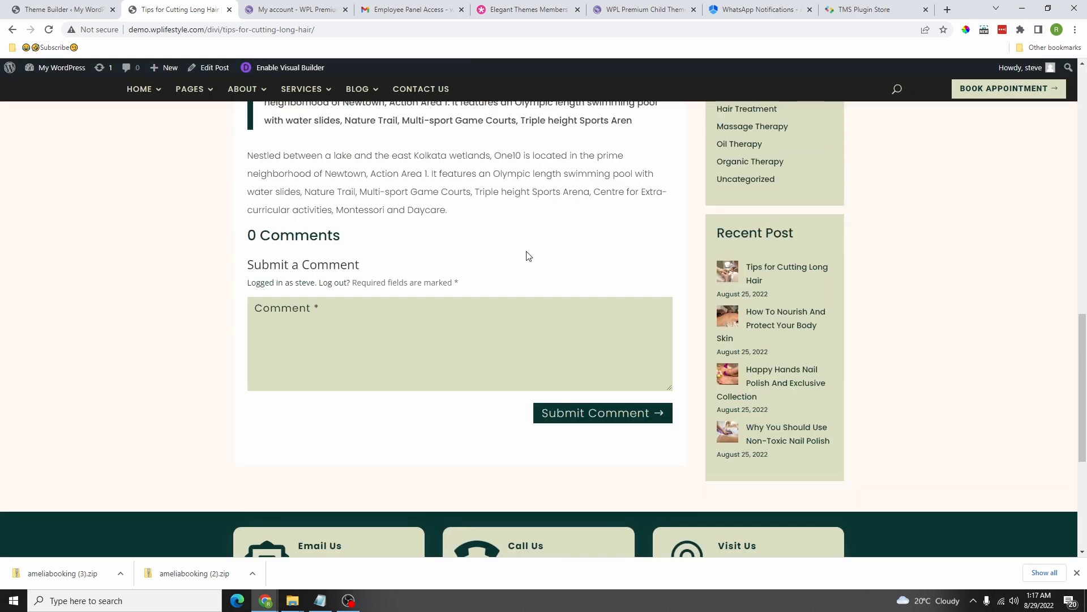
scroll(735, 277, up, 4)
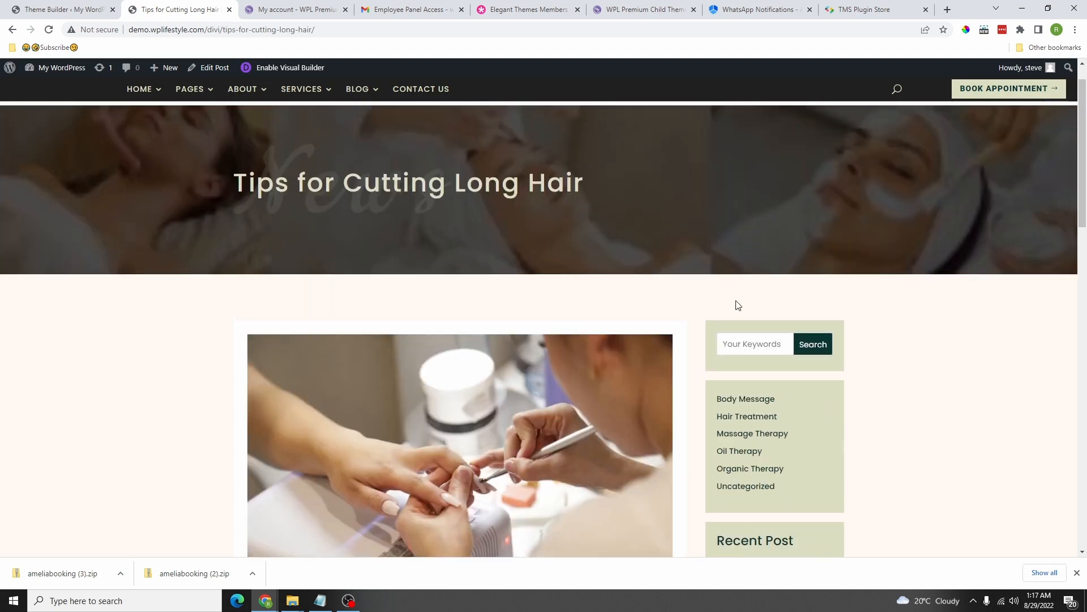
click(756, 344)
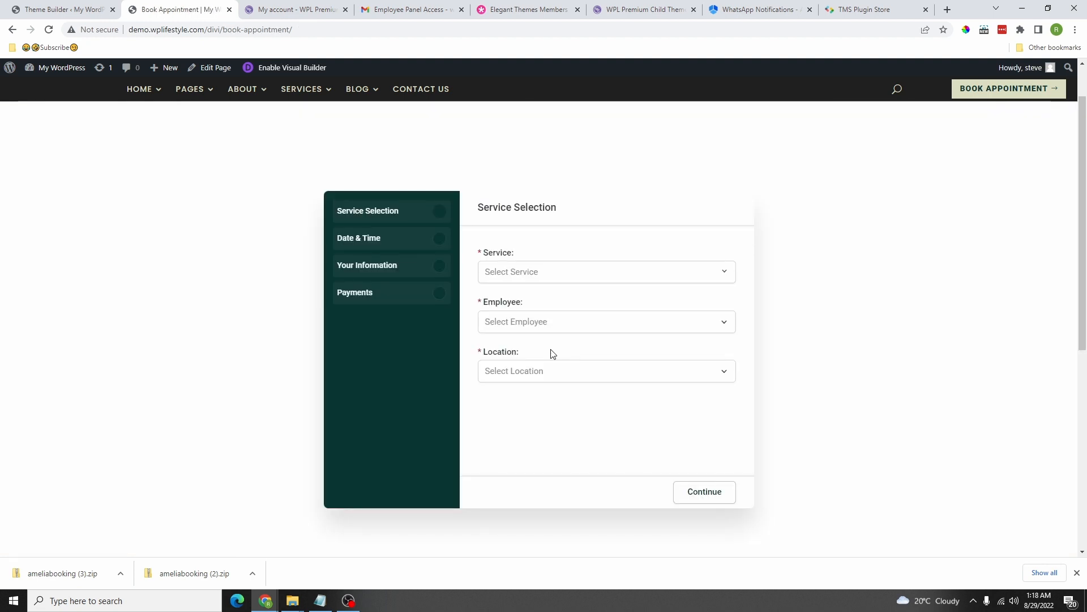
Step: Reload the booking page and select Category #1 Gym, the second employee, and Main WPL Location
scroll(737, 227, up, 1)
click(971, 128)
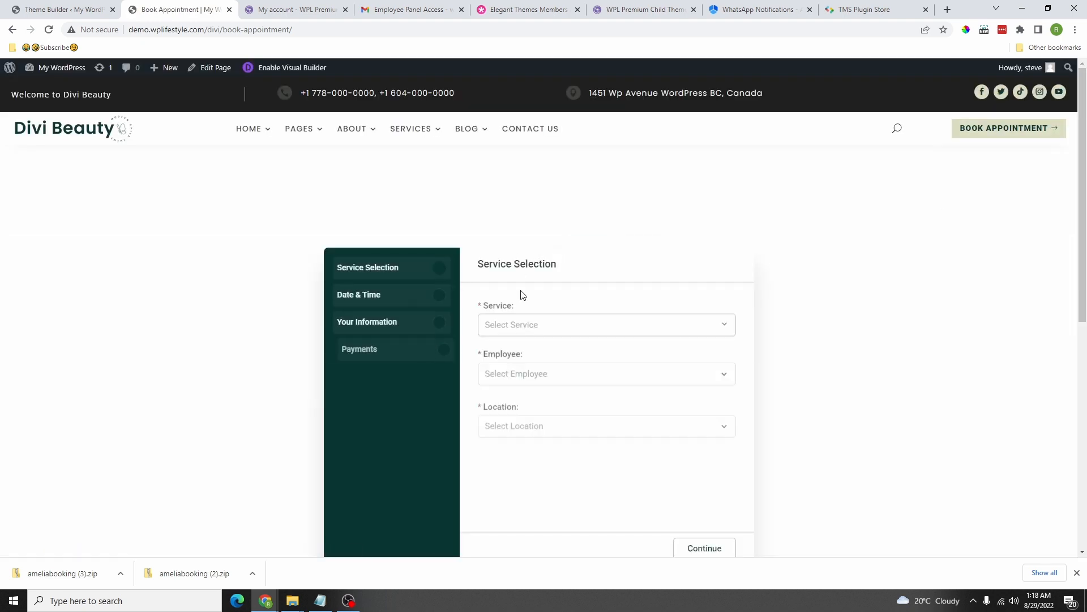
scroll(518, 237, up, 1)
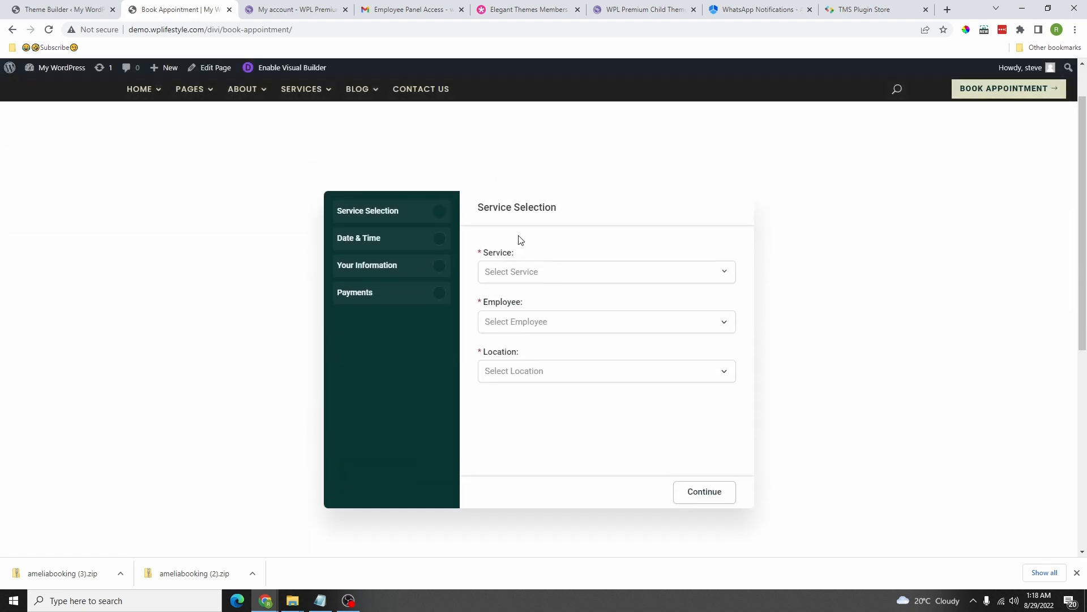
click(578, 276)
click(543, 323)
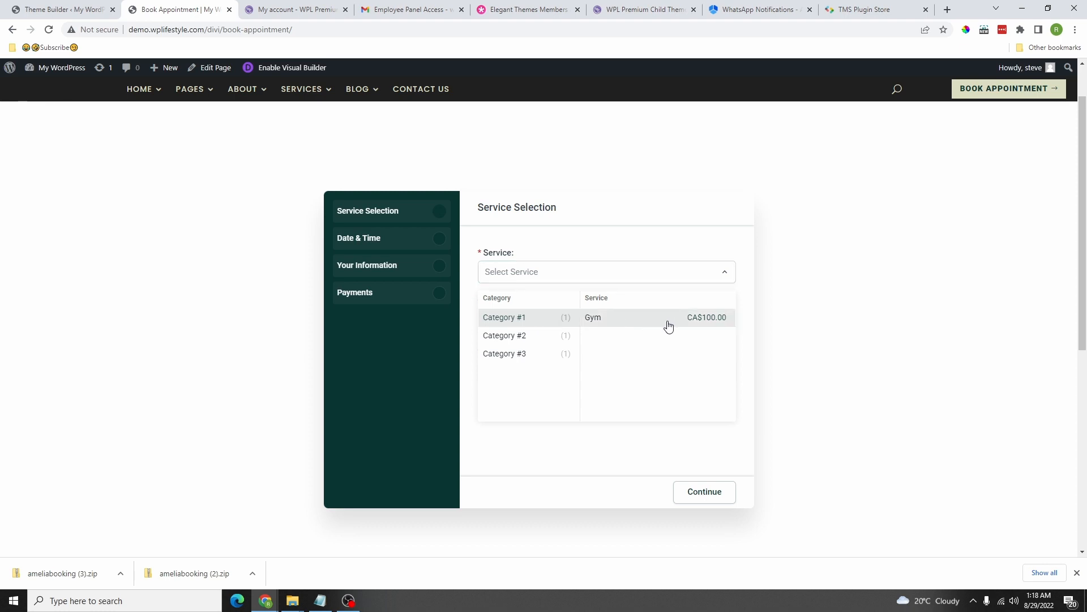
click(608, 327)
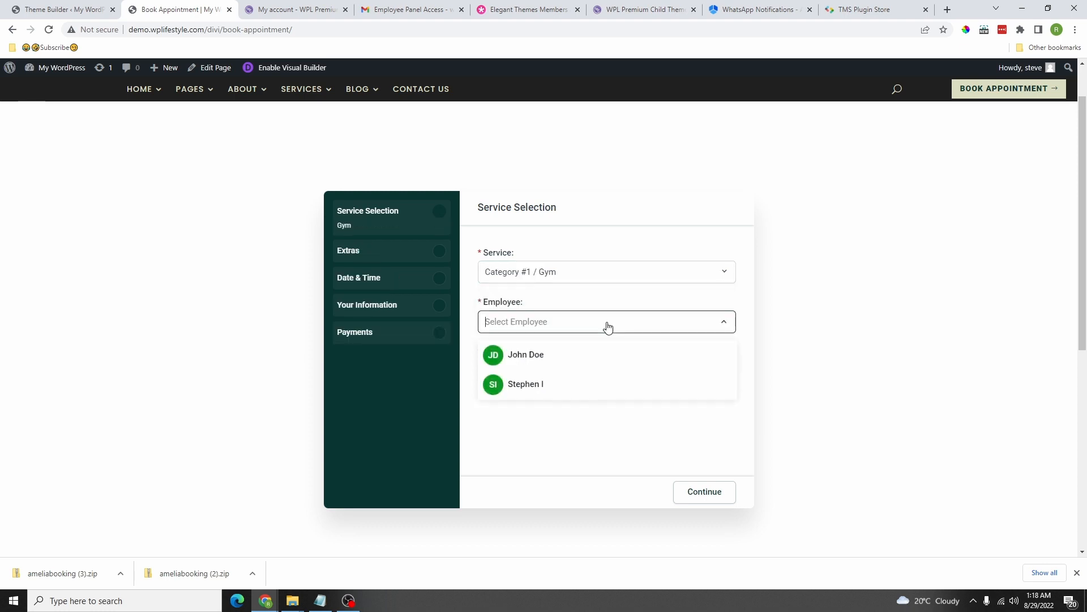
click(527, 386)
scroll(589, 358, down, 1)
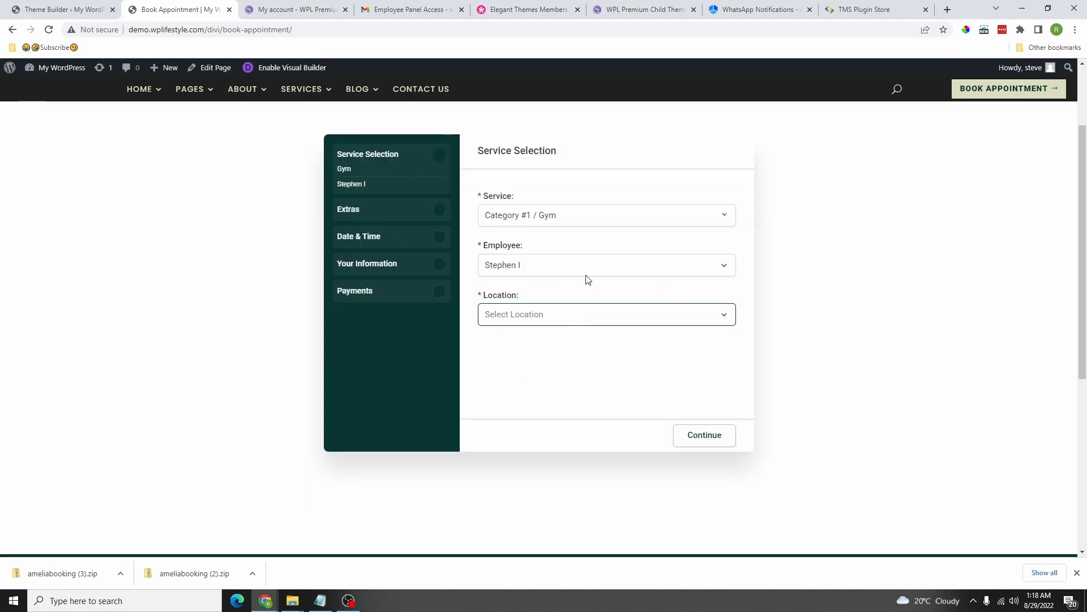
click(581, 320)
click(537, 342)
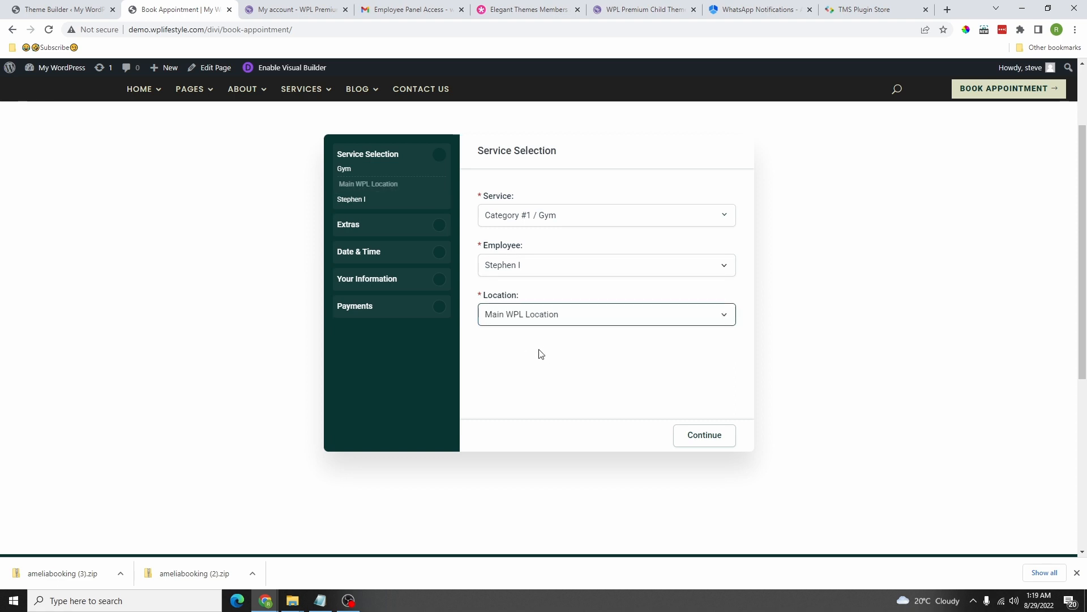
Step: Continue past service selection, skip packages, and decline additional guests
click(696, 437)
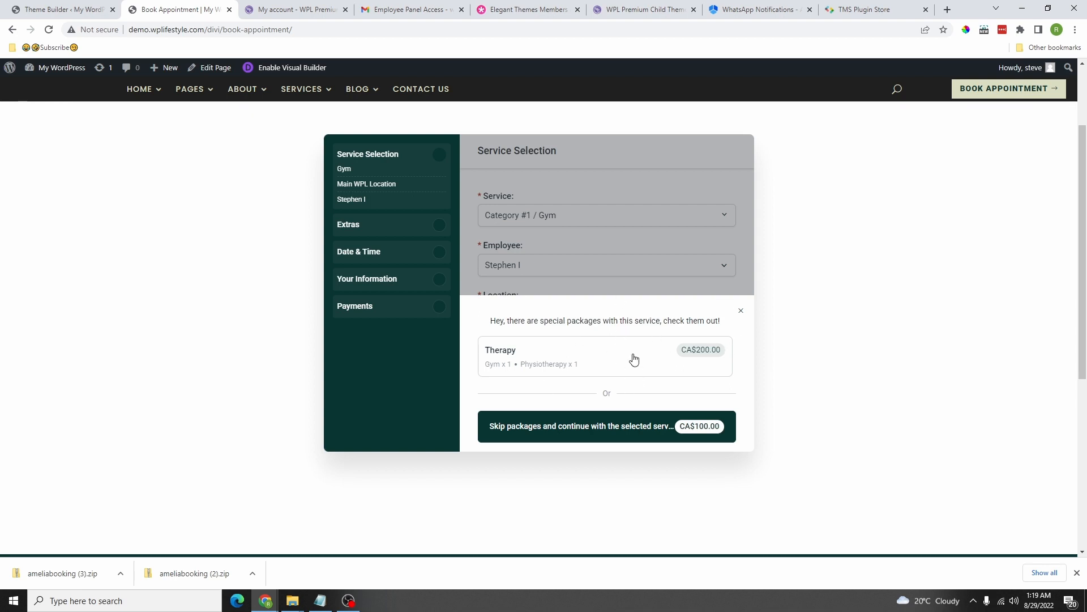
click(686, 437)
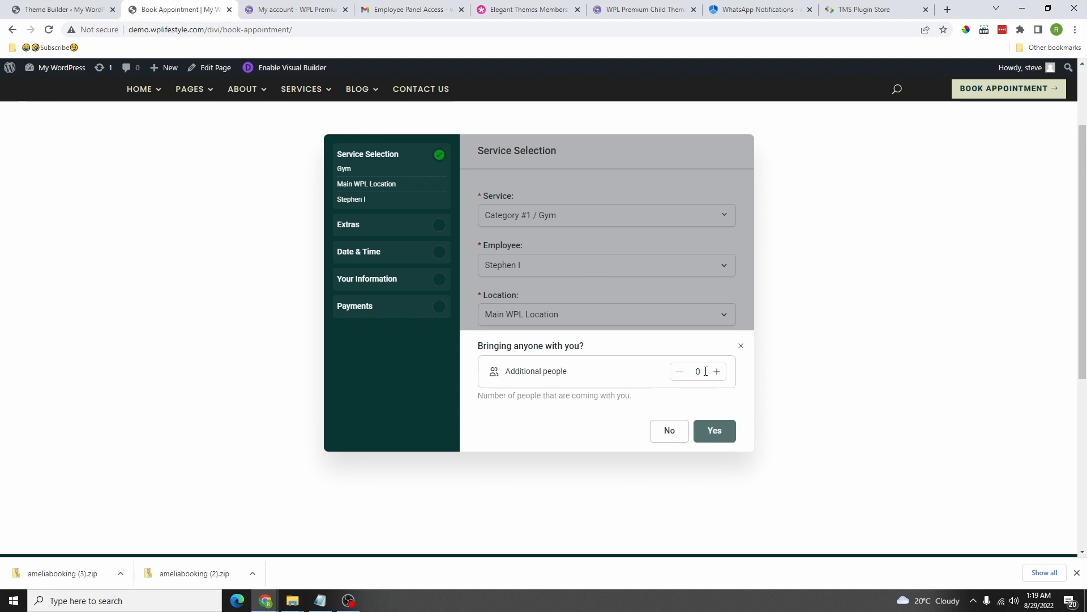
click(671, 430)
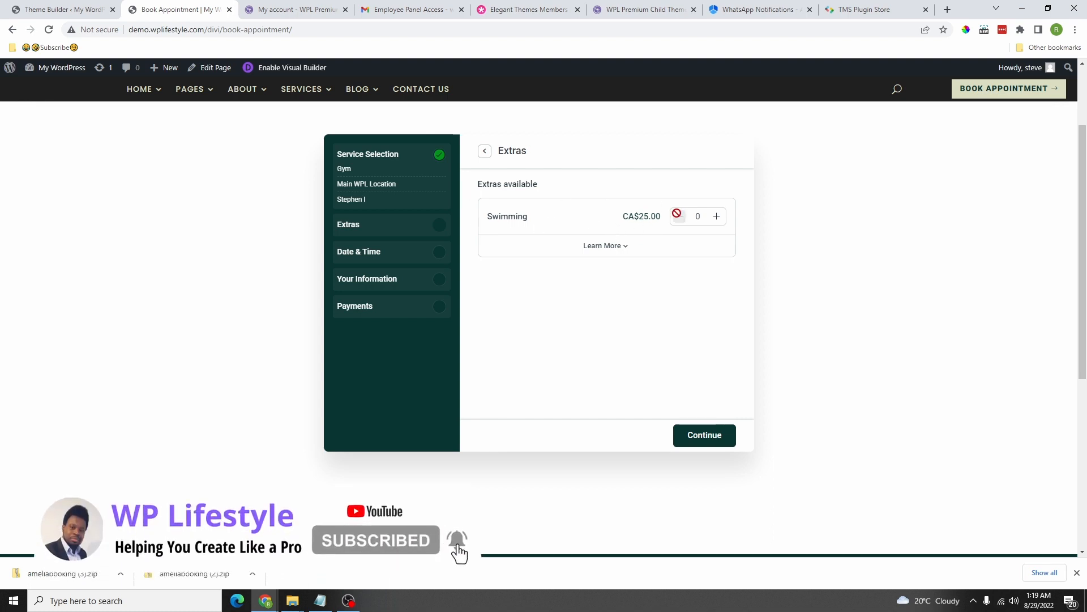
Step: Skip extras and book August 31 in the 11:30 AM - 12:30 PM slot
click(689, 433)
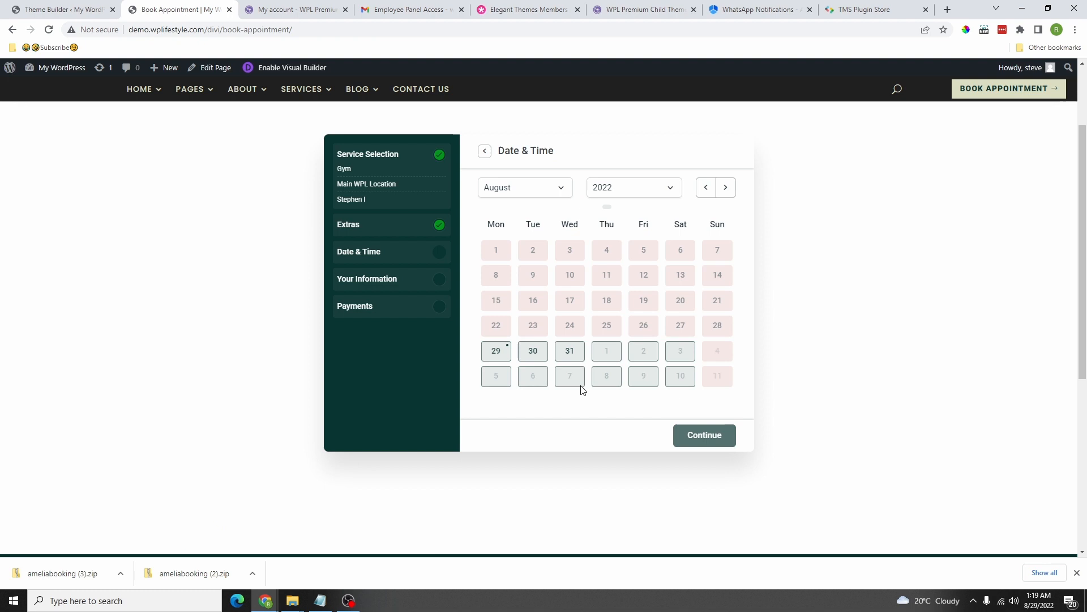
click(570, 351)
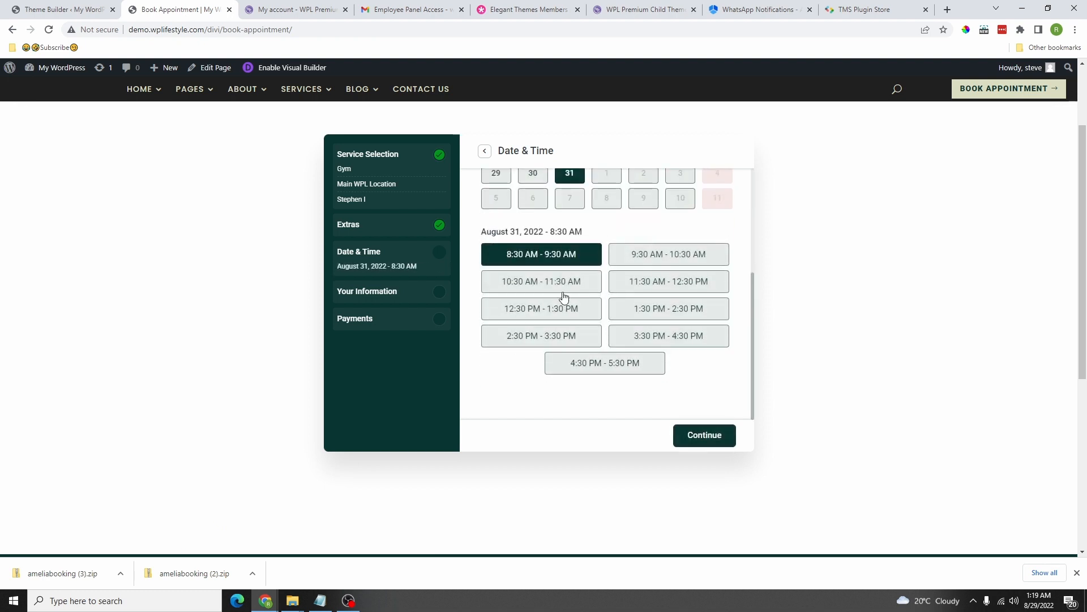
click(665, 289)
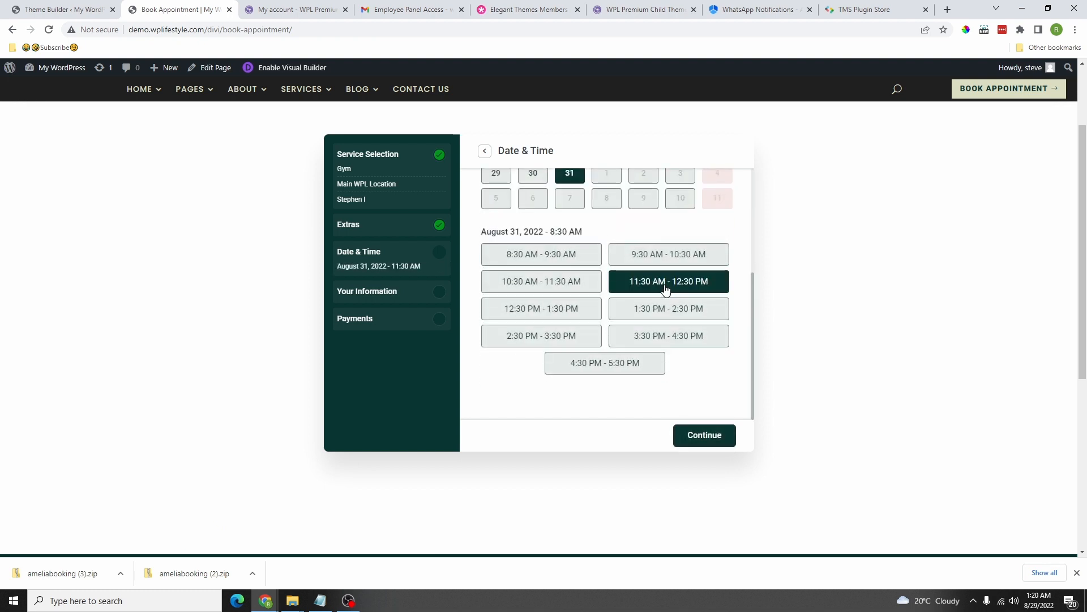
click(707, 441)
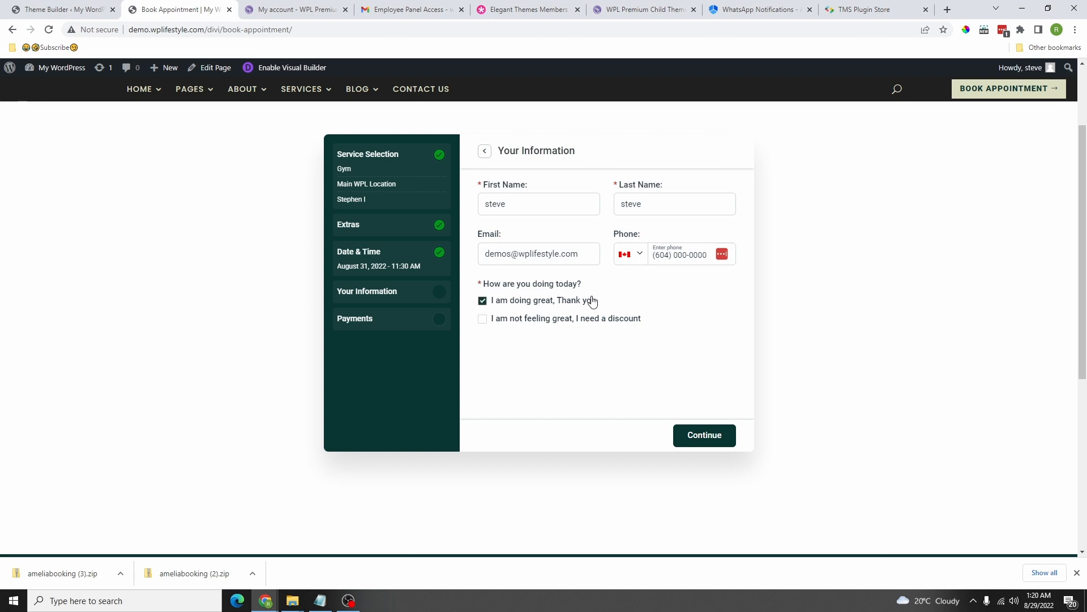
Step: Try PayPal, then pay on-site, submit the booking, and finish to reset the form
click(702, 436)
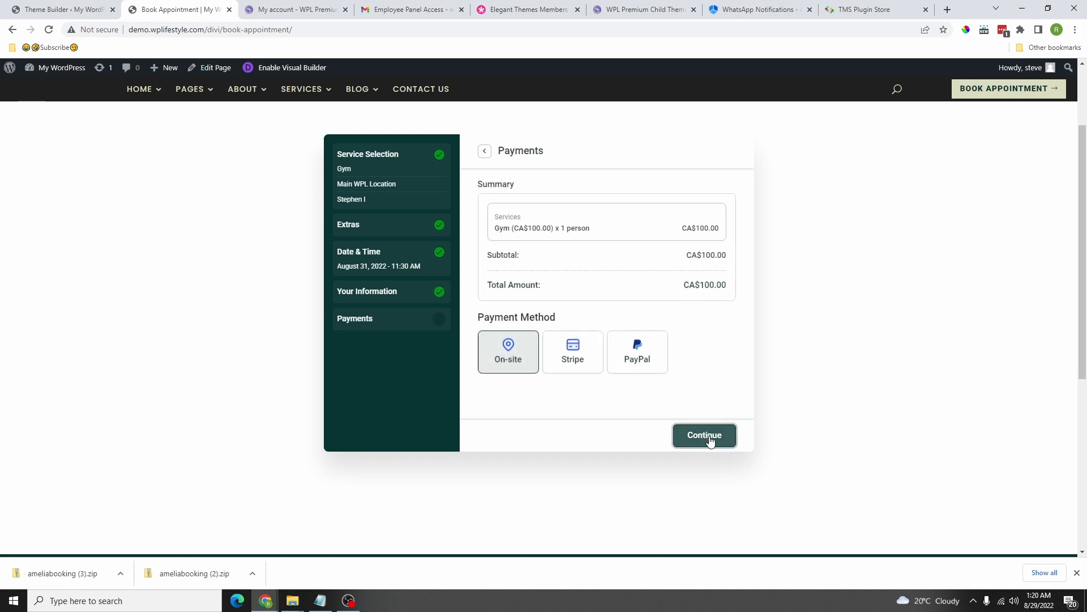
scroll(583, 311, down, 6)
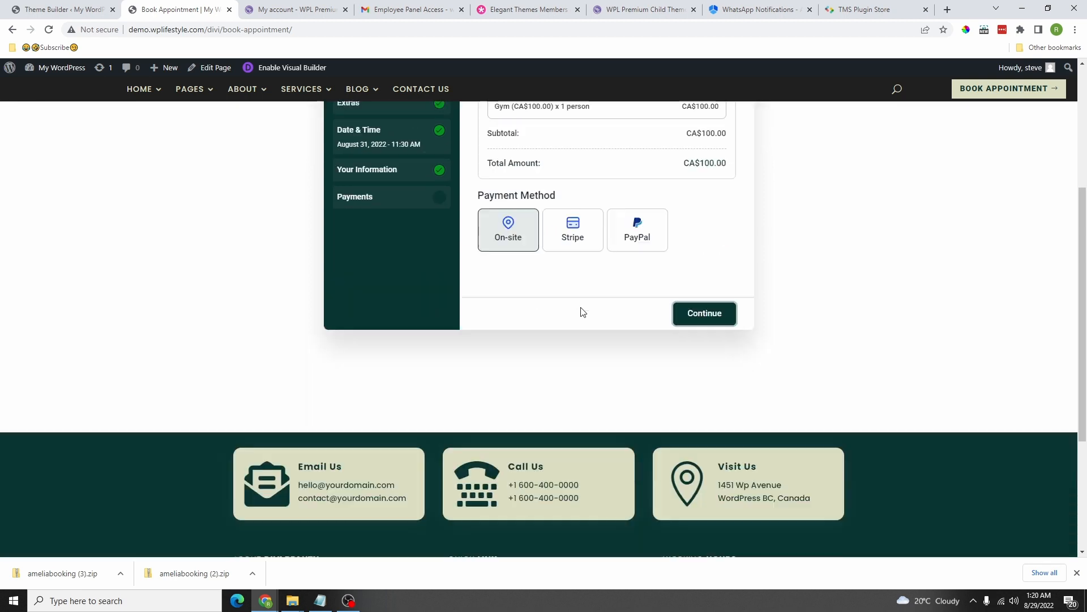
scroll(600, 262, up, 8)
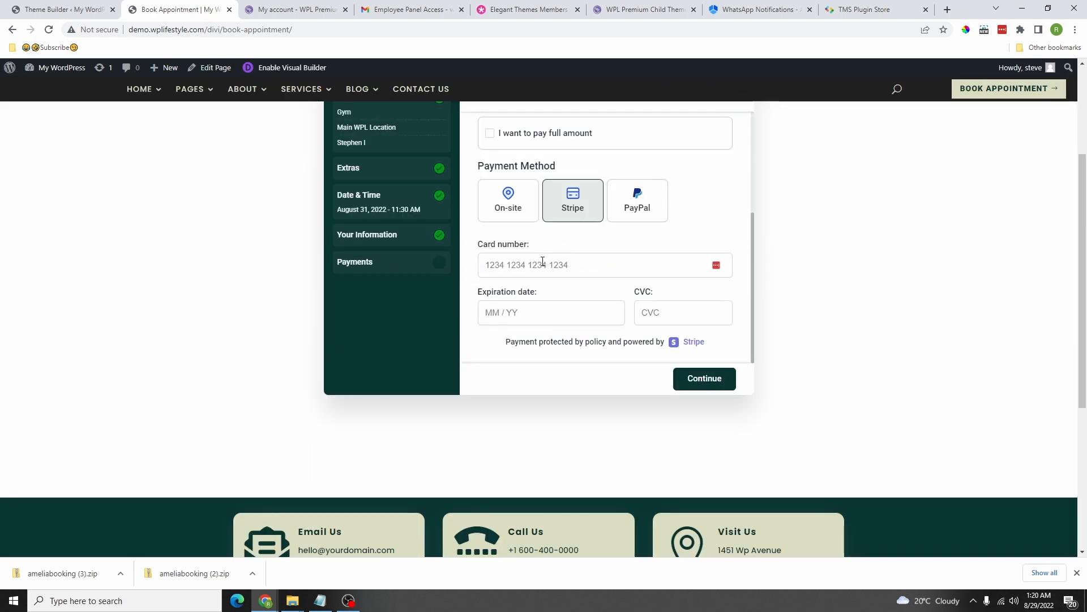
scroll(606, 277, up, 2)
click(639, 270)
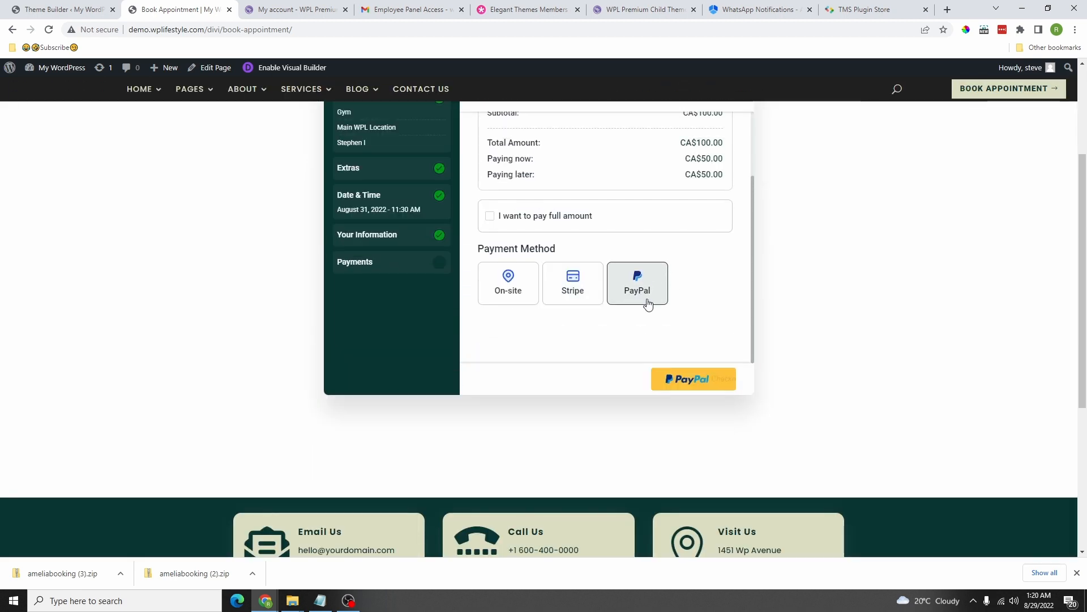
click(693, 379)
click(677, 136)
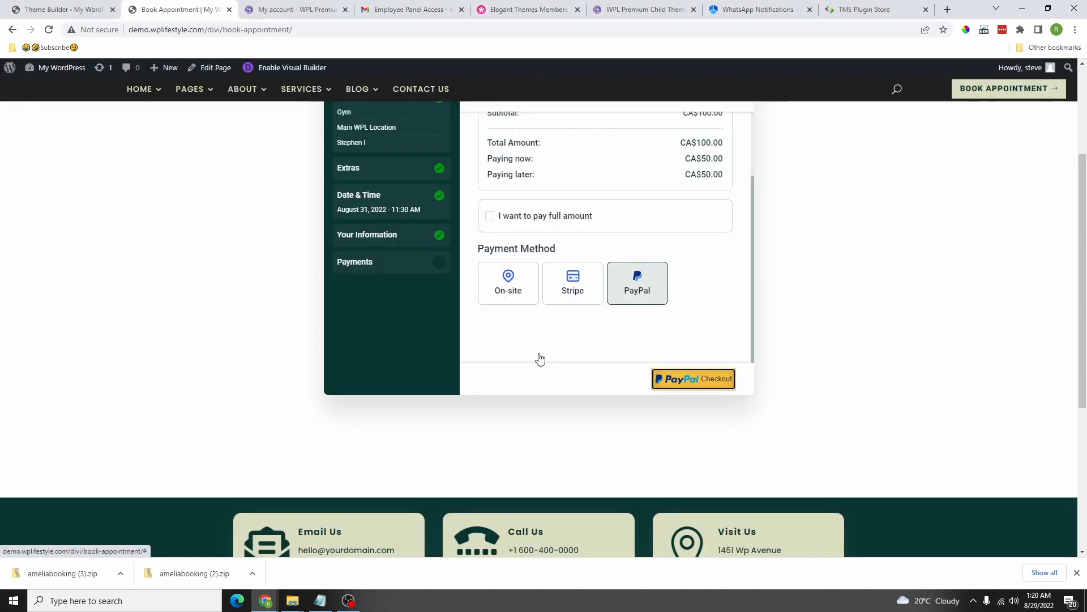
click(518, 295)
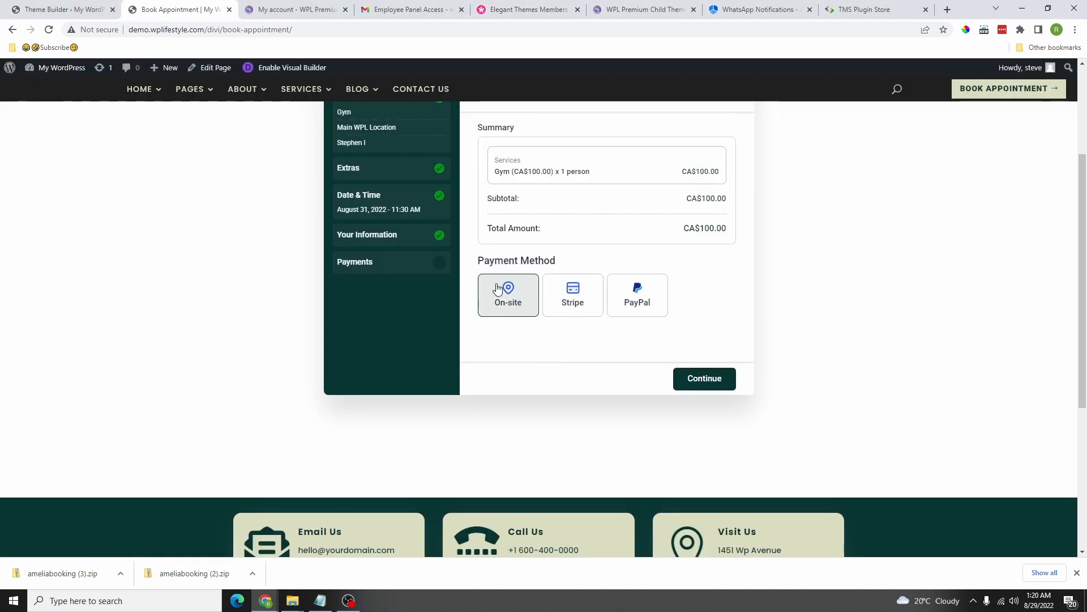
click(687, 385)
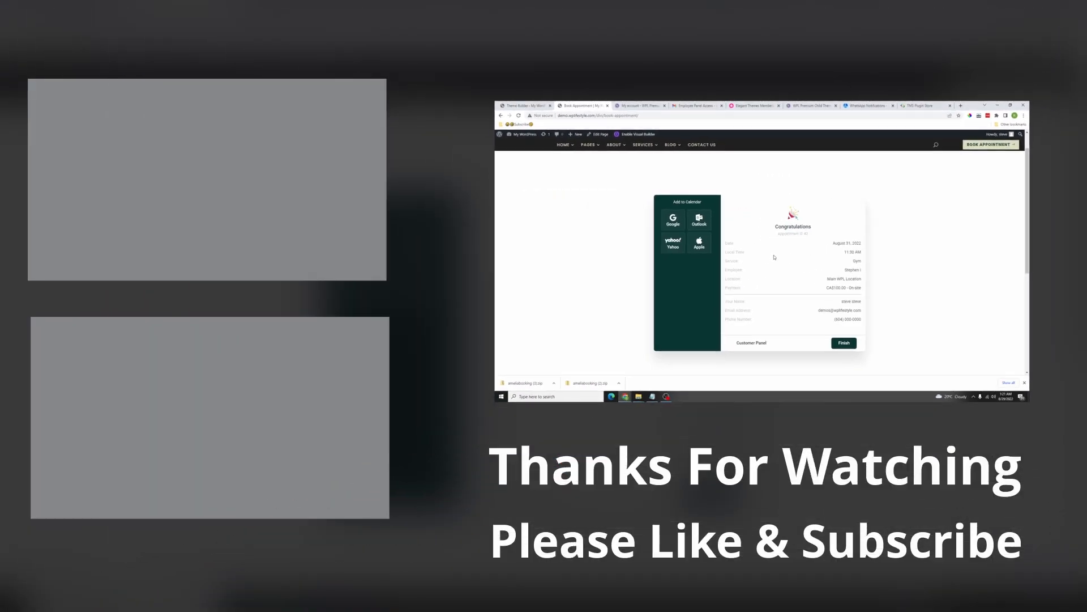
click(844, 343)
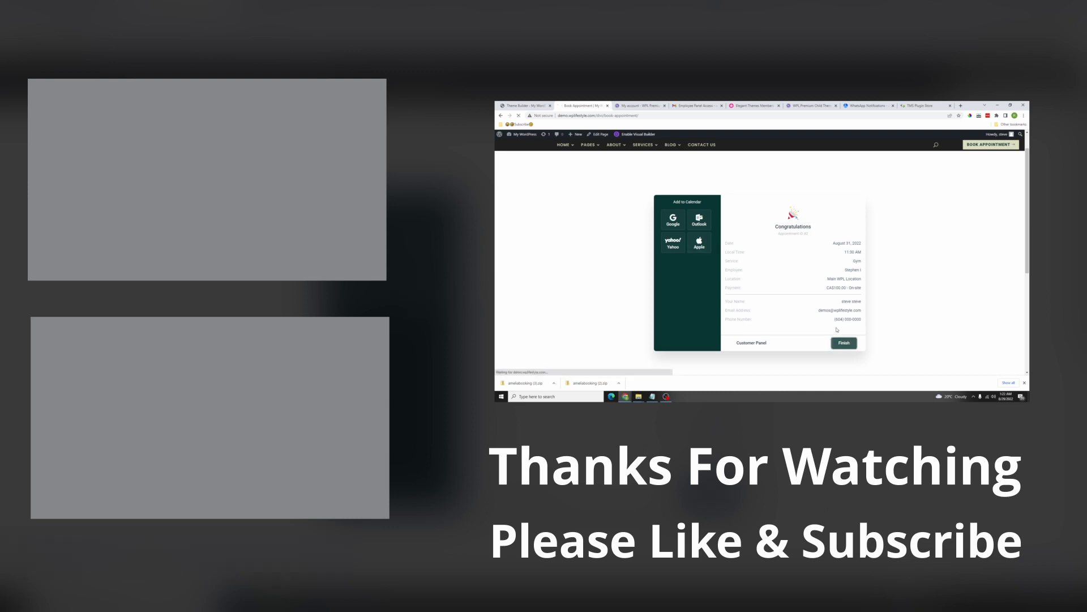